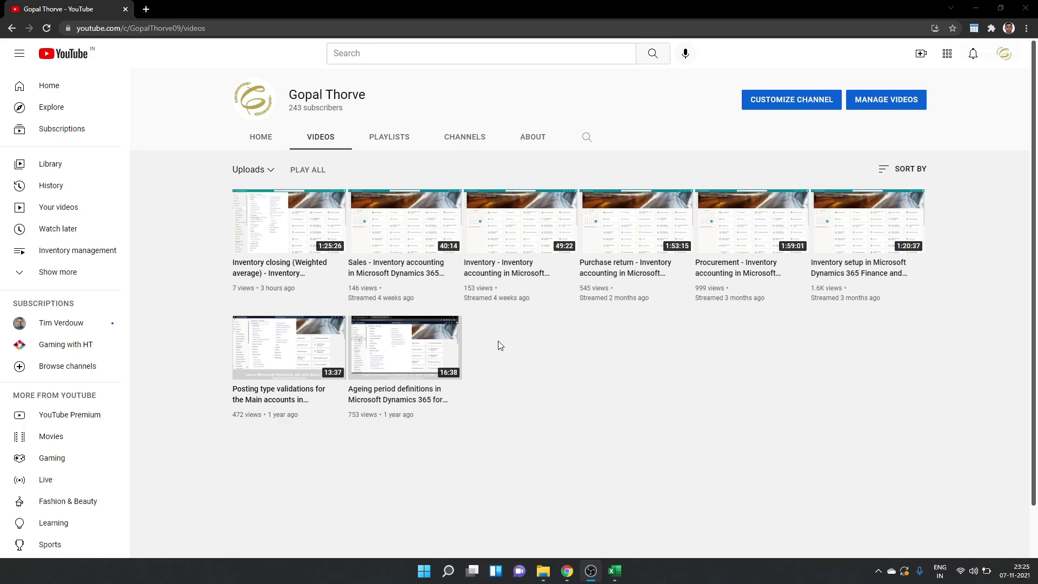
Step: Switch to the closing and recalculation workbook in Excel and review the weighted average calculation on the Weighted average sheet
mouse_move(620, 578)
left_click(614, 570)
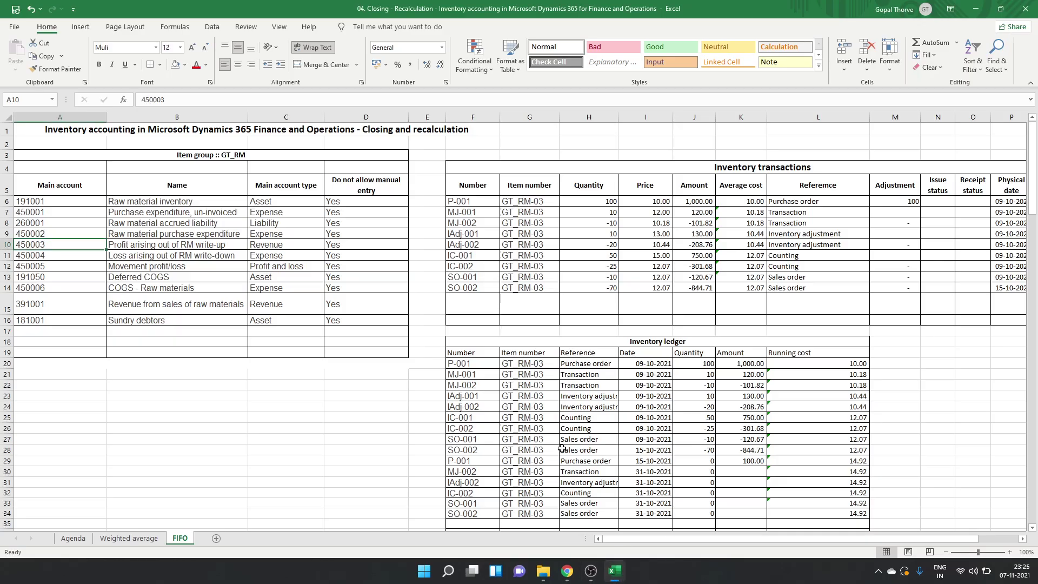
left_click(129, 538)
left_click(294, 313)
scroll(294, 314, "up", 19)
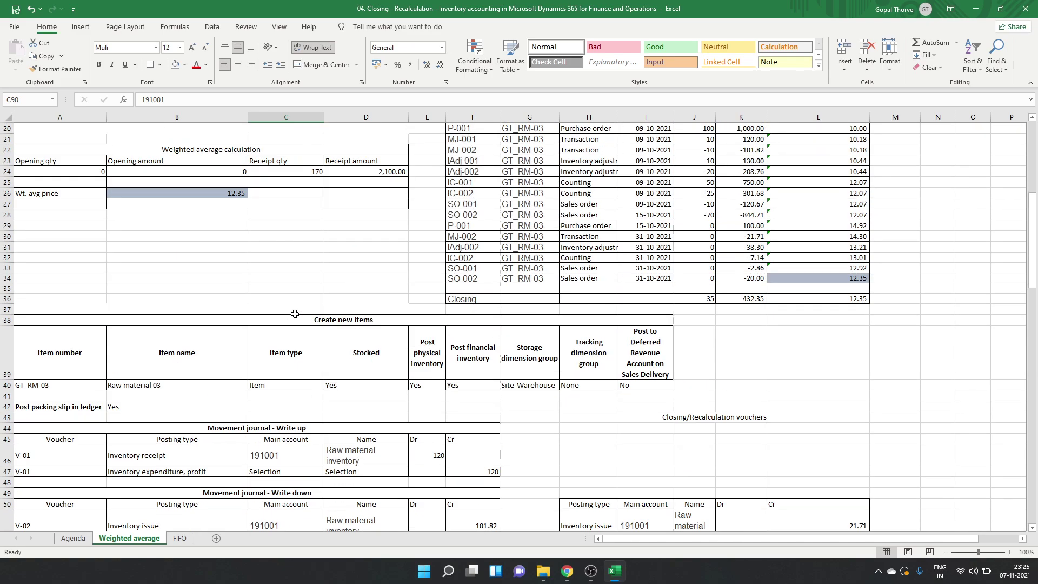
scroll(294, 313, "up", 7)
scroll(294, 314, "down", 3)
scroll(294, 314, "down", 2)
left_click(185, 225)
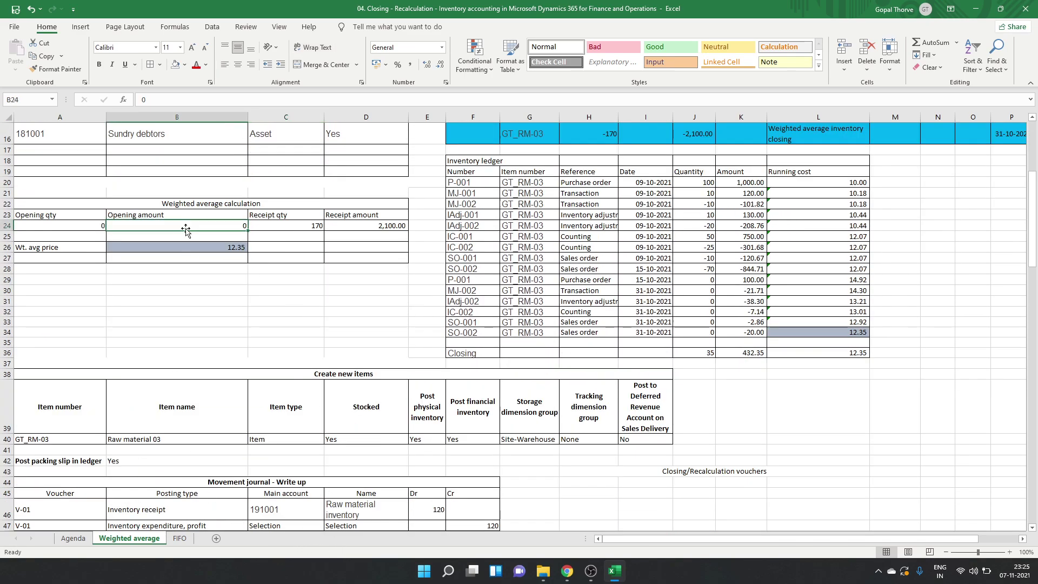
Step: Review the main accounts, inventory transactions and inventory ledger tables on the FIFO sheet
left_click(180, 538)
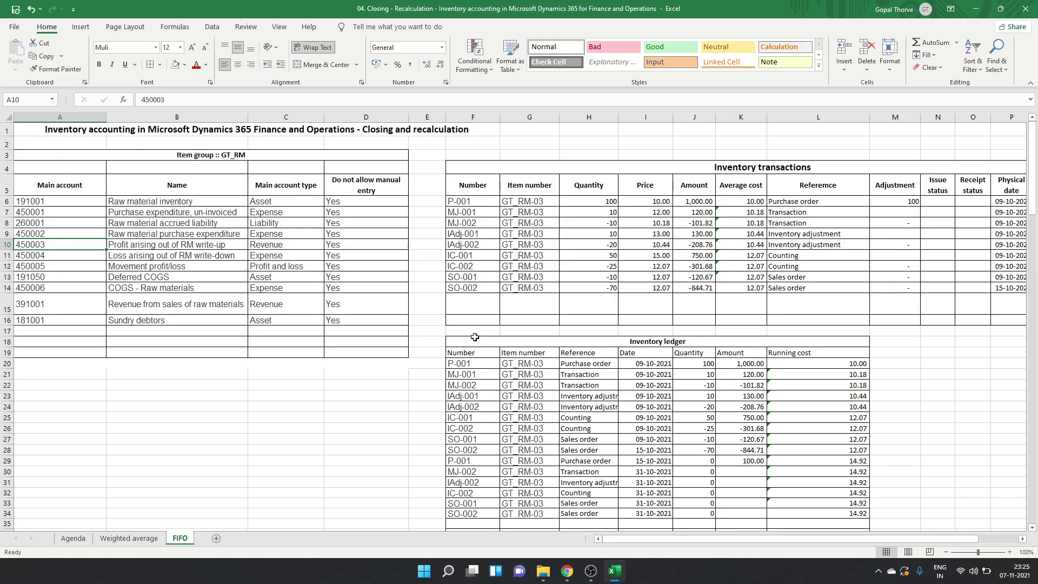
scroll(379, 333, "down", 3)
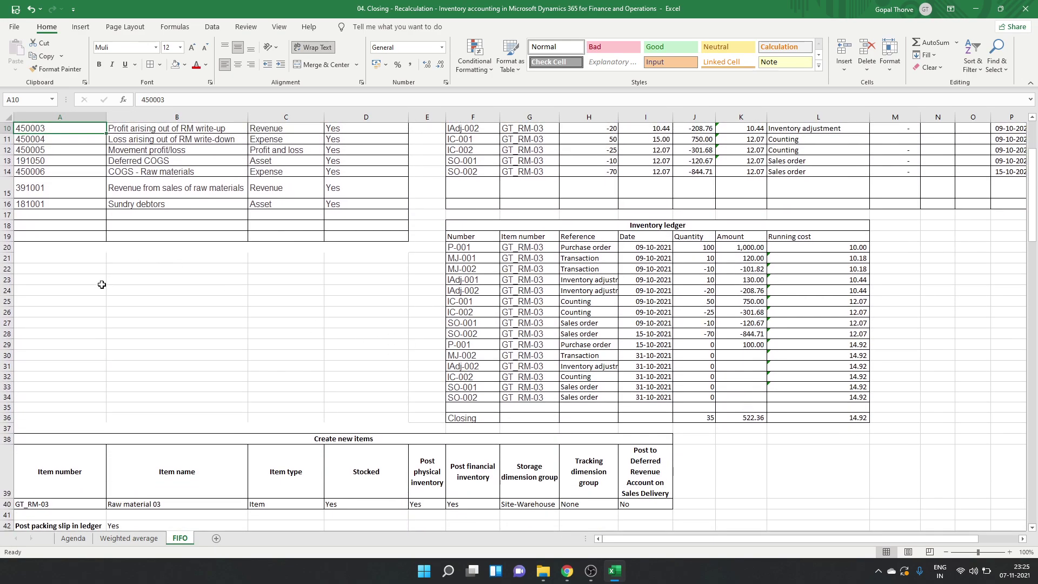
left_click(102, 283)
scroll(323, 407, "down", 2)
scroll(322, 407, "up", 5)
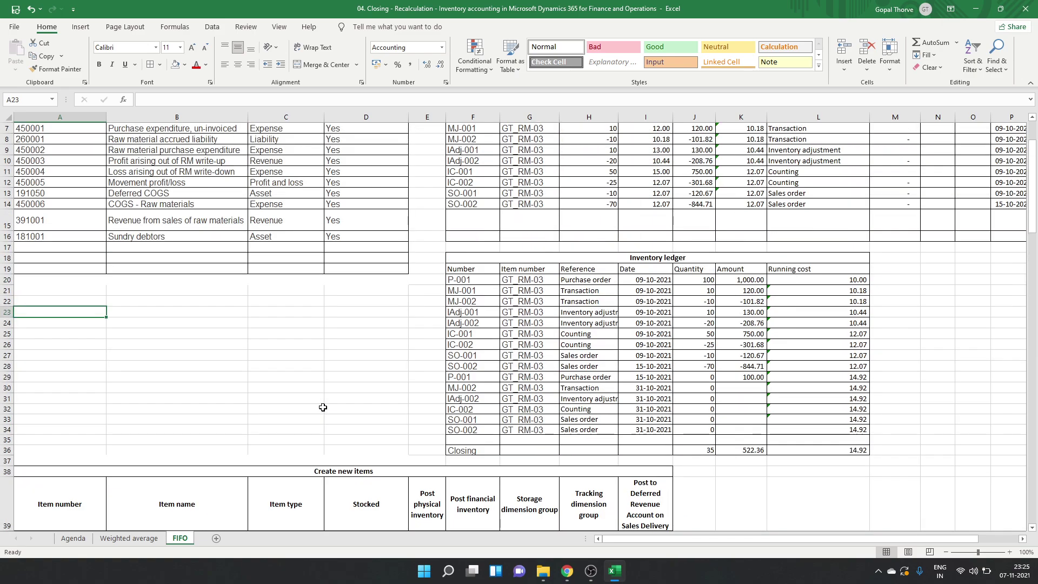
scroll(323, 407, "down", 1)
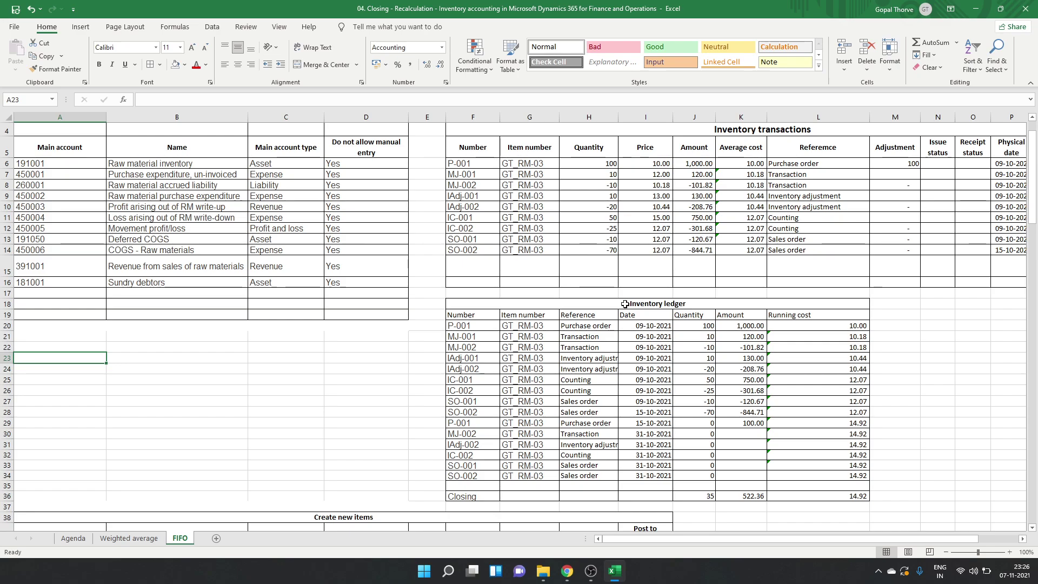
Step: Switch to Finance and Operations in Chrome and find and open the Item model groups page
key("alt+Tab")
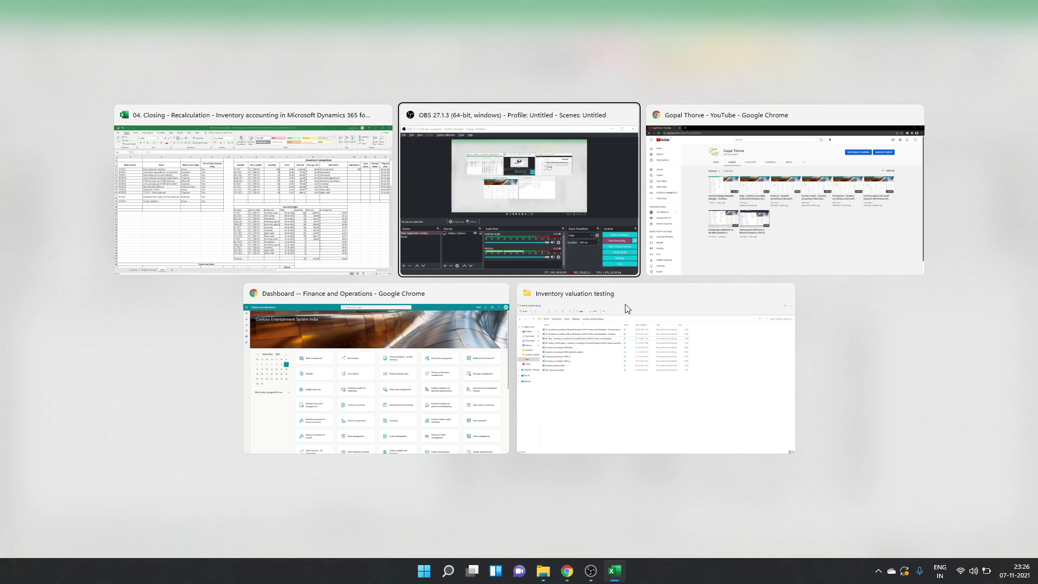
key("Tab")
key("Tab")
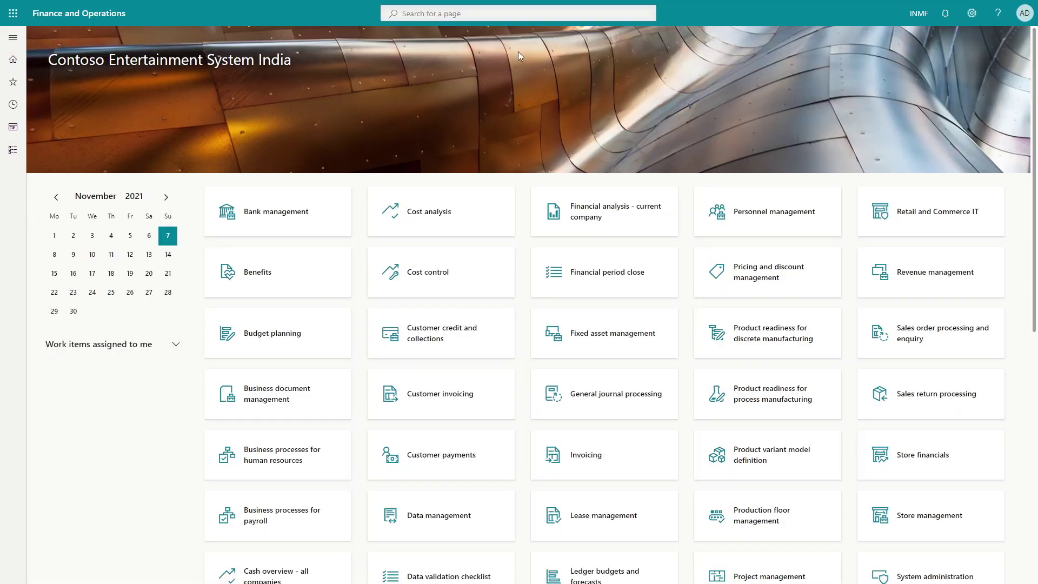
left_click(446, 15)
type("INventory")
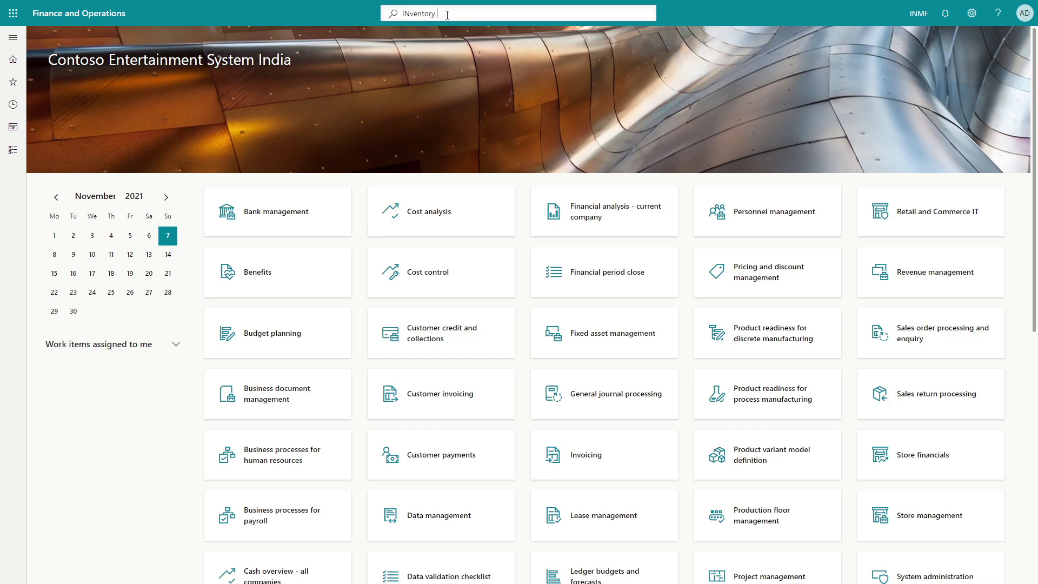
key("BackSpace")
key("BackSpace")
key("BackSpace")
key("BackSpace")
key("BackSpace")
key("BackSpace")
key("BackSpace")
key("BackSpace")
key("BackSpace")
type("ITem model groups")
key("Return")
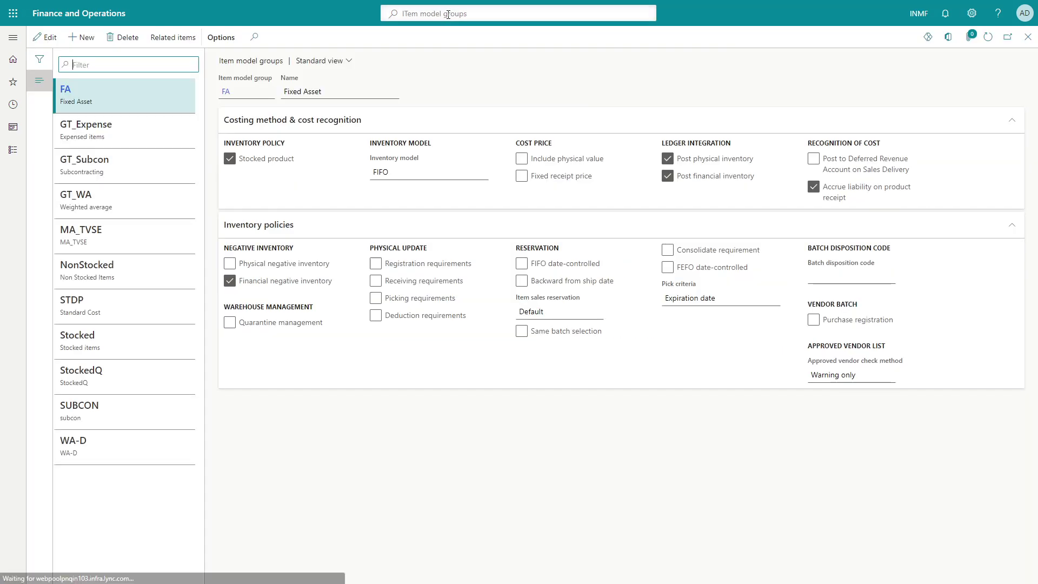
Step: Set the inventory model of item model group GT_WA to FIFO and close the page
left_click(135, 199)
left_click(46, 37)
left_click(482, 172)
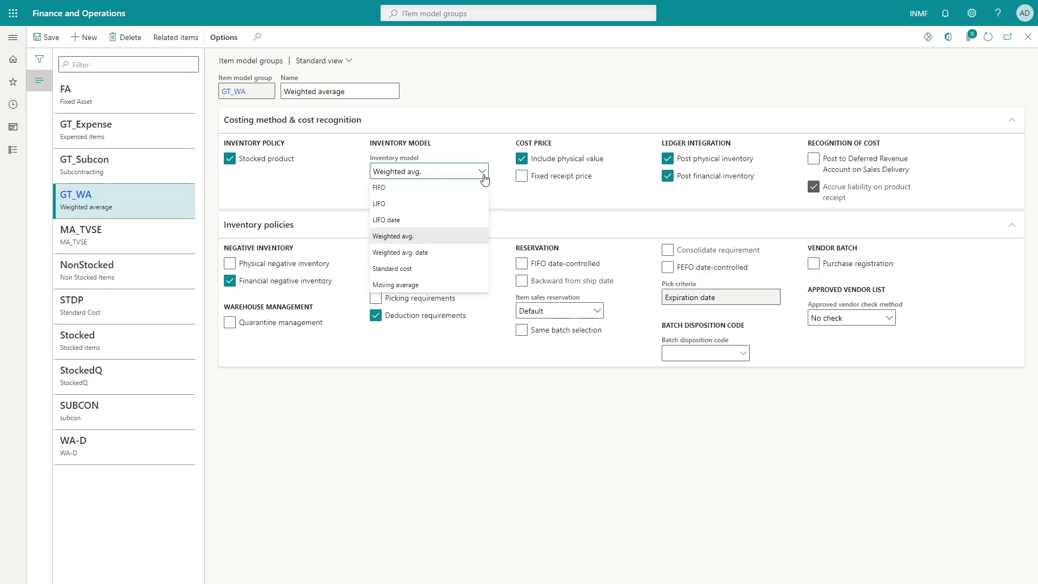
left_click(401, 195)
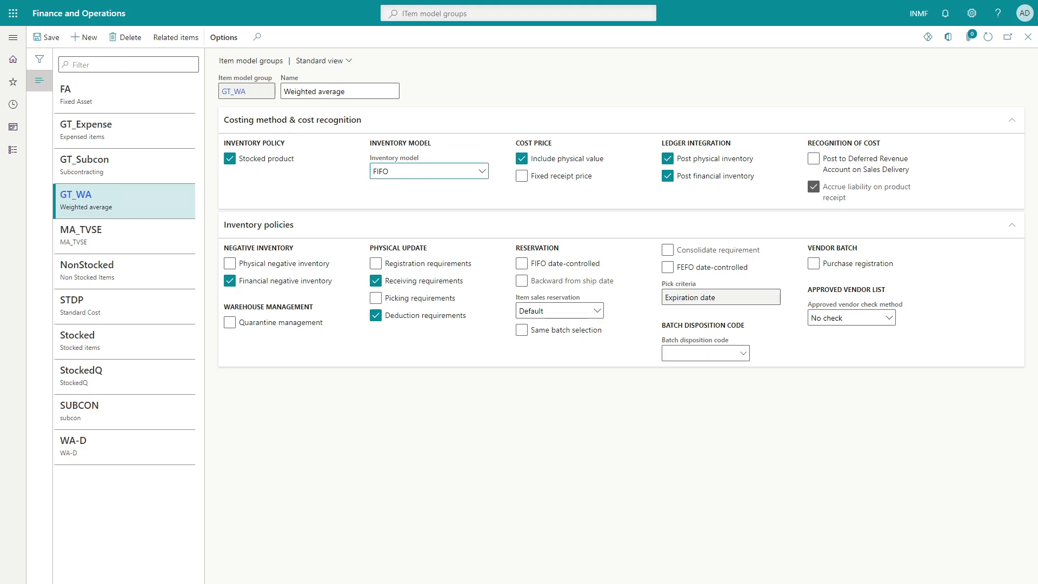
left_click(1029, 47)
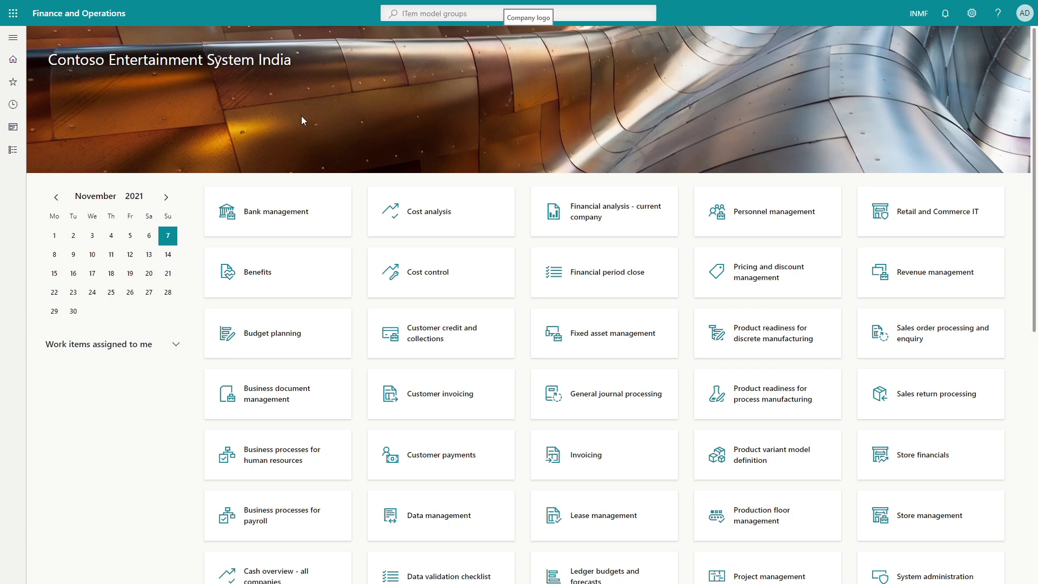
Step: Return to the Excel workbook and examine the FIFO sheet's inventory transactions and the 31-10-2021 ledger rows with blank amounts
key("alt+Tab")
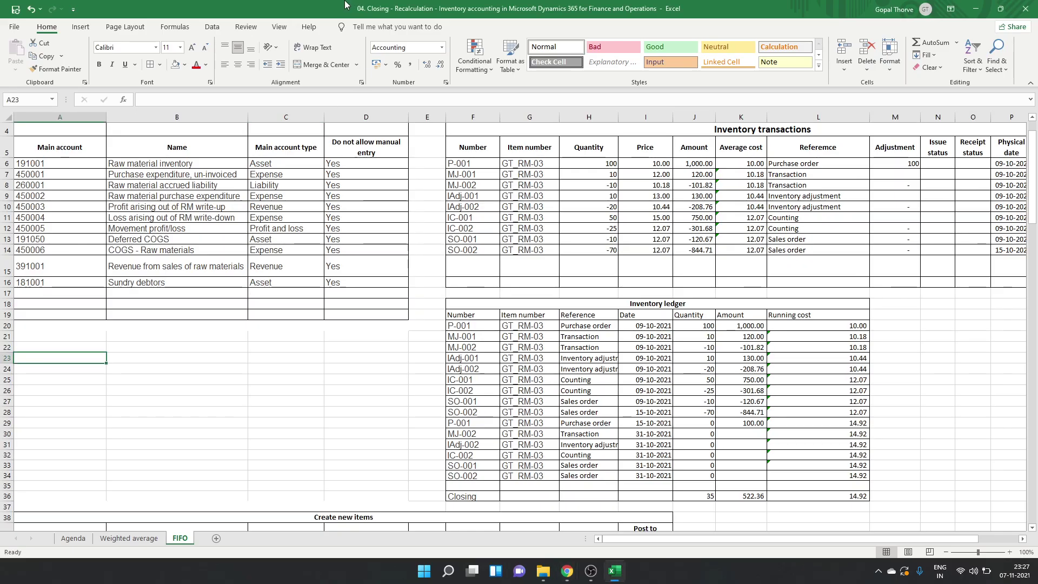
left_click(235, 347)
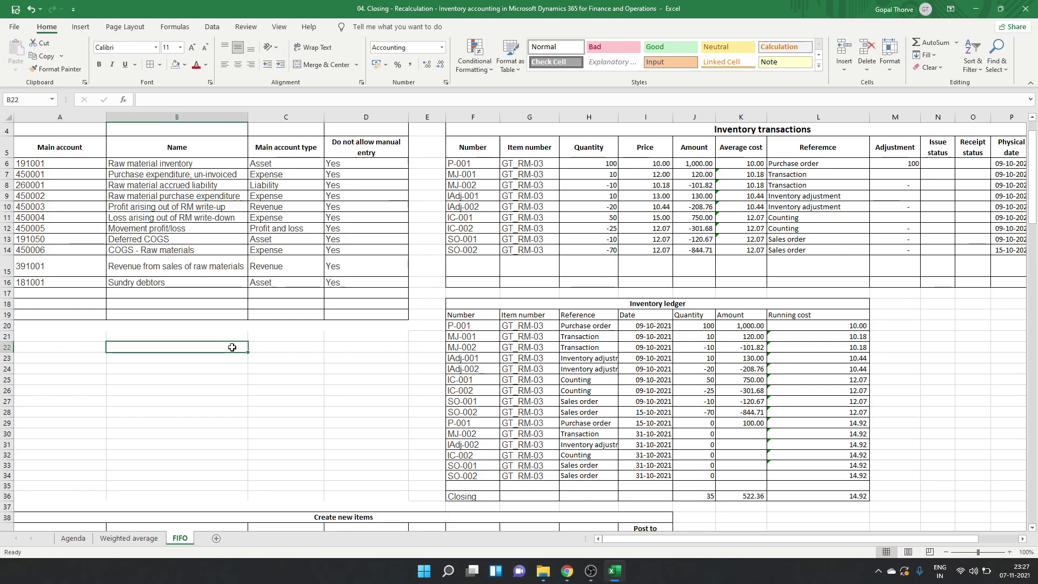
scroll(232, 347, "up", 1)
scroll(232, 347, "down", 1)
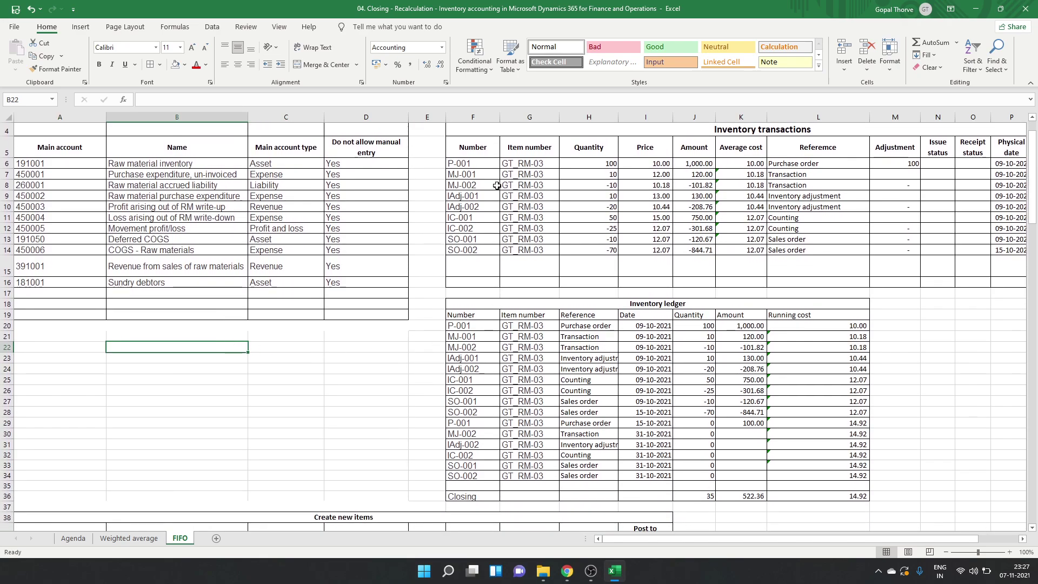
left_click_drag(479, 163, 817, 250)
left_click(816, 250)
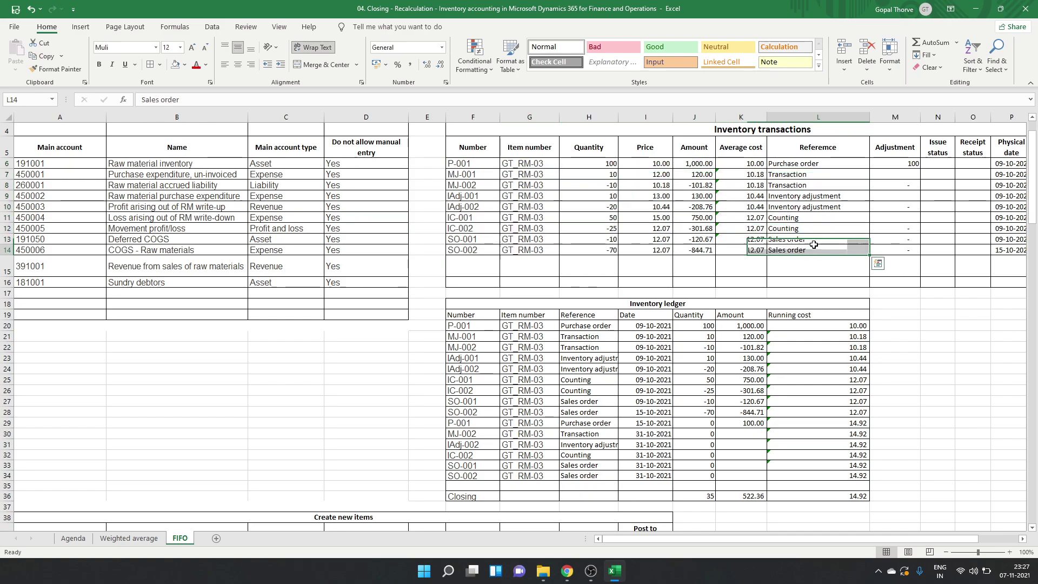
left_click_drag(674, 301, 698, 455)
left_click(645, 449)
left_click_drag(484, 432, 819, 475)
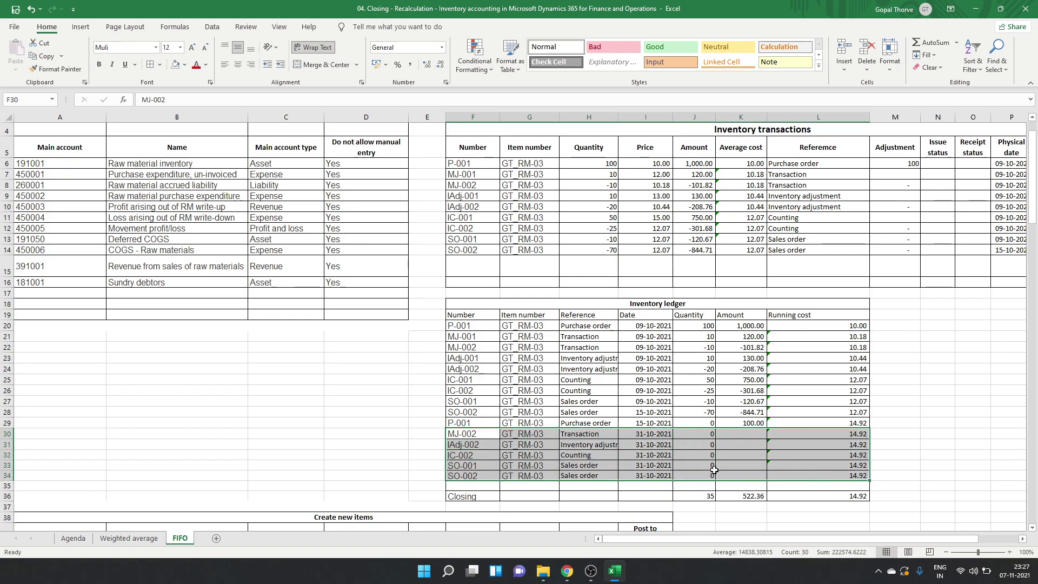
left_click(683, 449)
left_click_drag(746, 436, 741, 475)
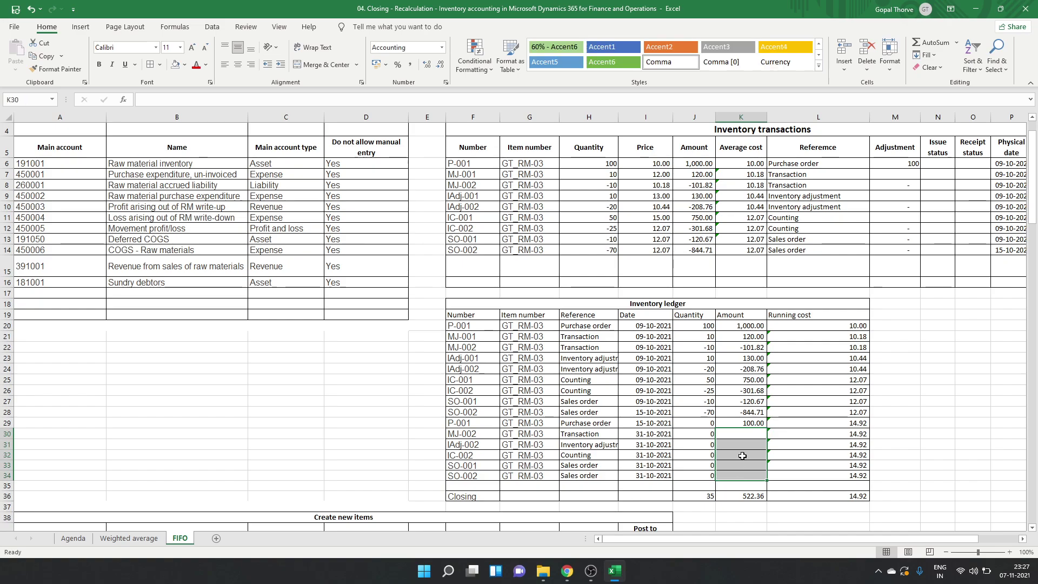
left_click(741, 453)
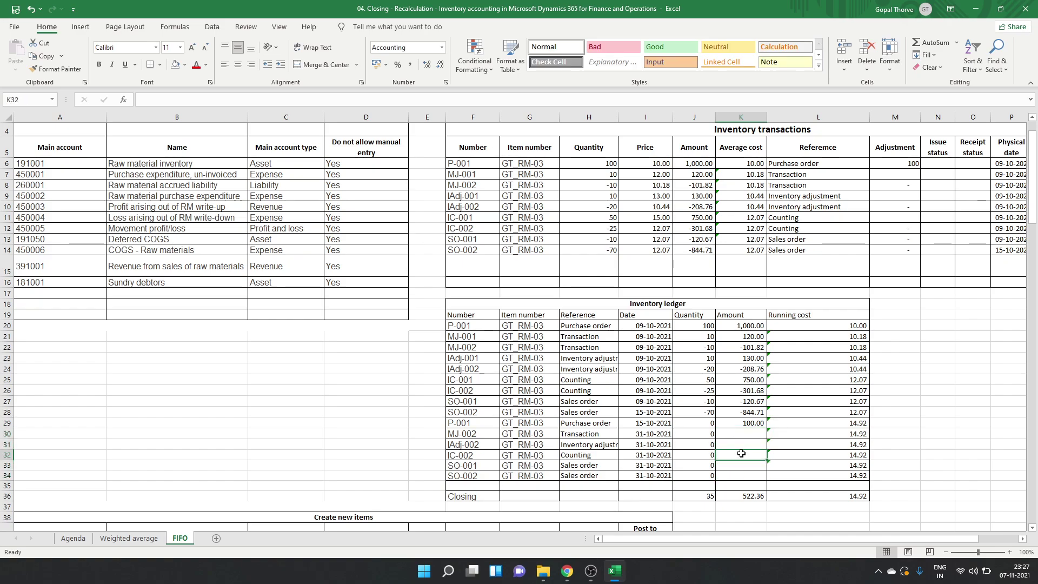
left_click(741, 438)
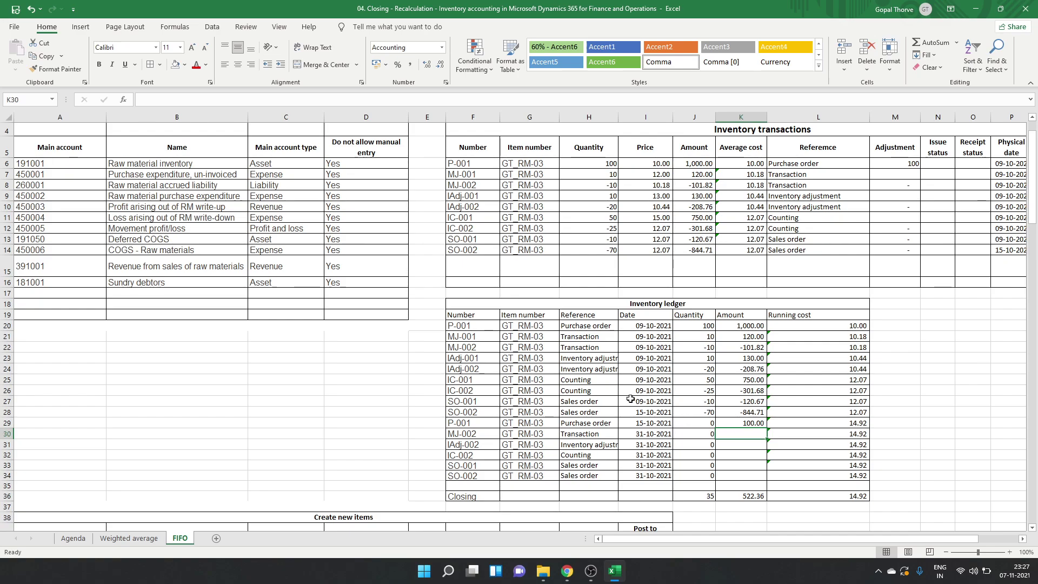
Step: Examine the quantity and amount of both P-001 purchase order rows in the inventory ledger, including their combined amount
left_click(592, 324)
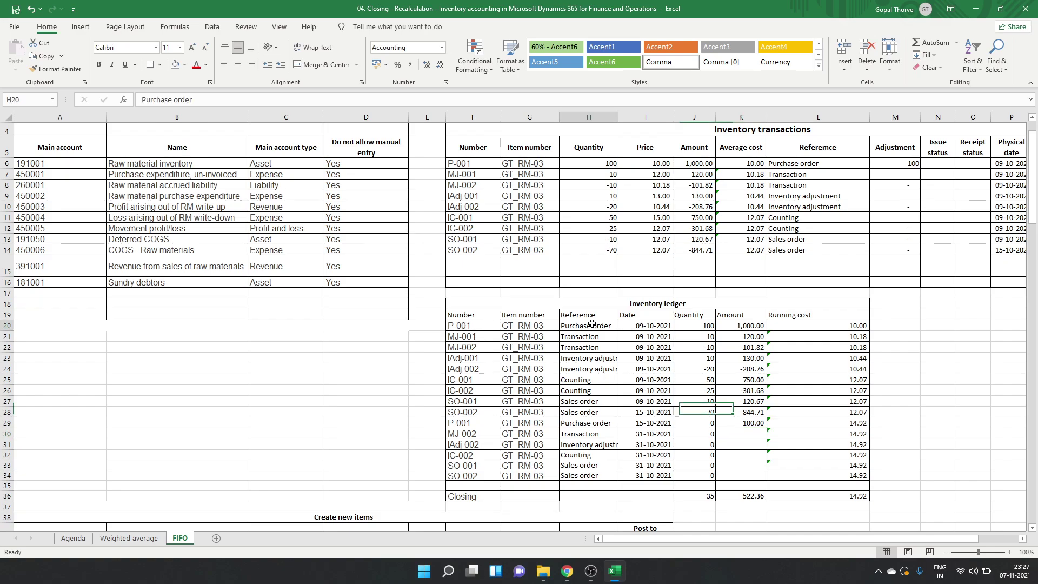
left_click(707, 327)
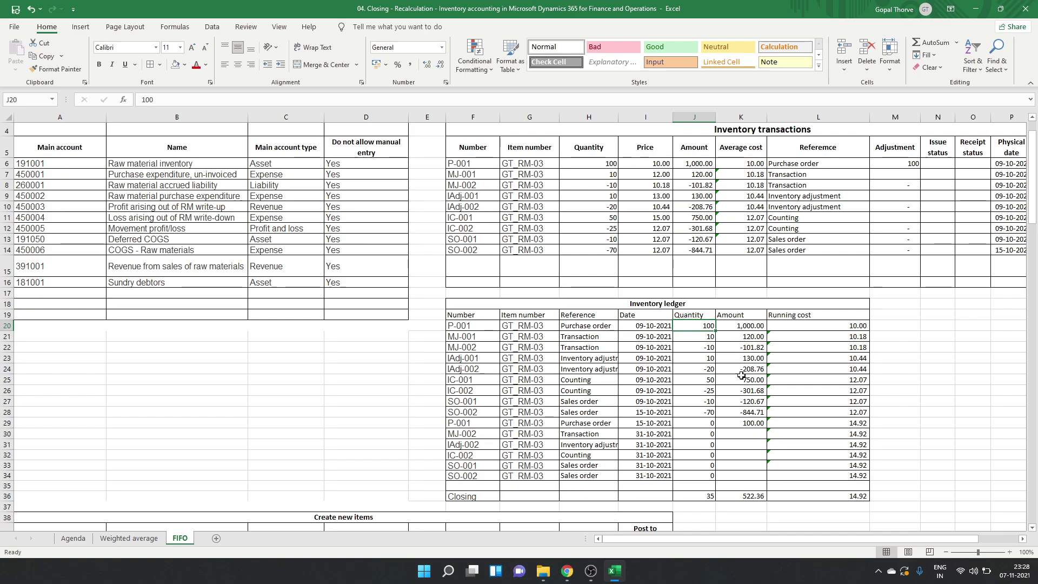
left_click(756, 328)
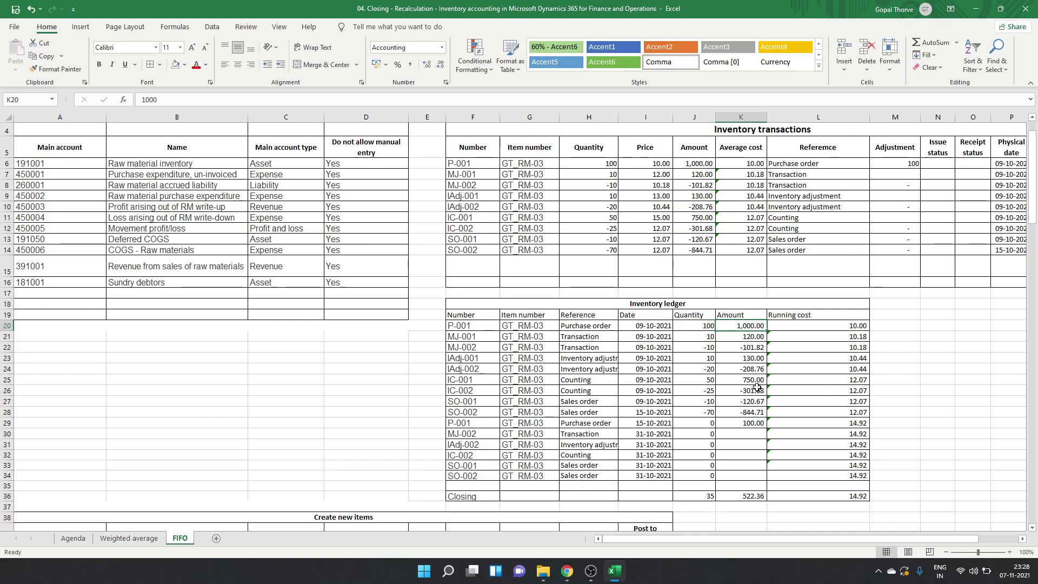
left_click(751, 424, "ctrl")
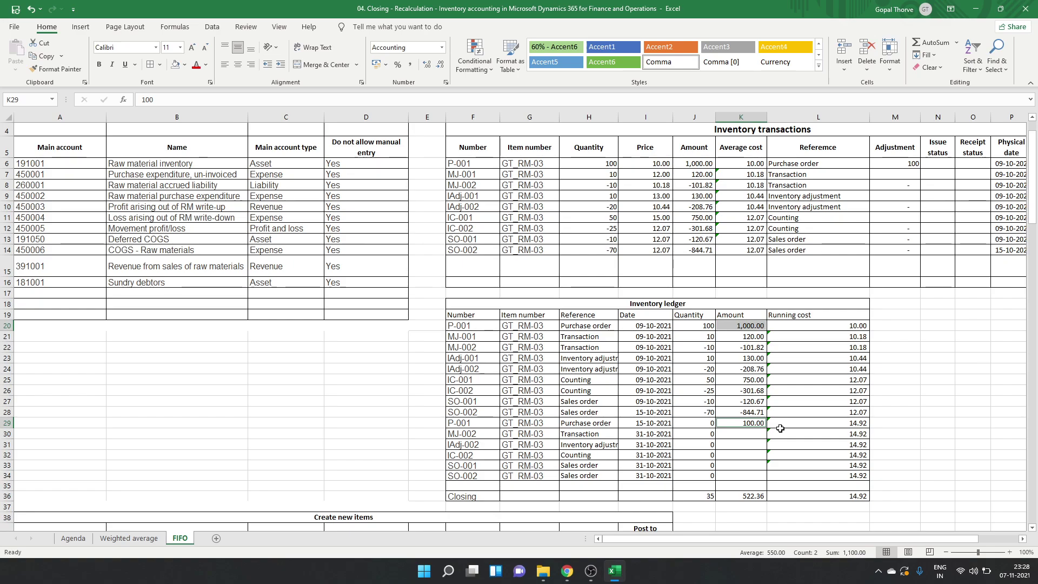
left_click(706, 325)
left_click(741, 324)
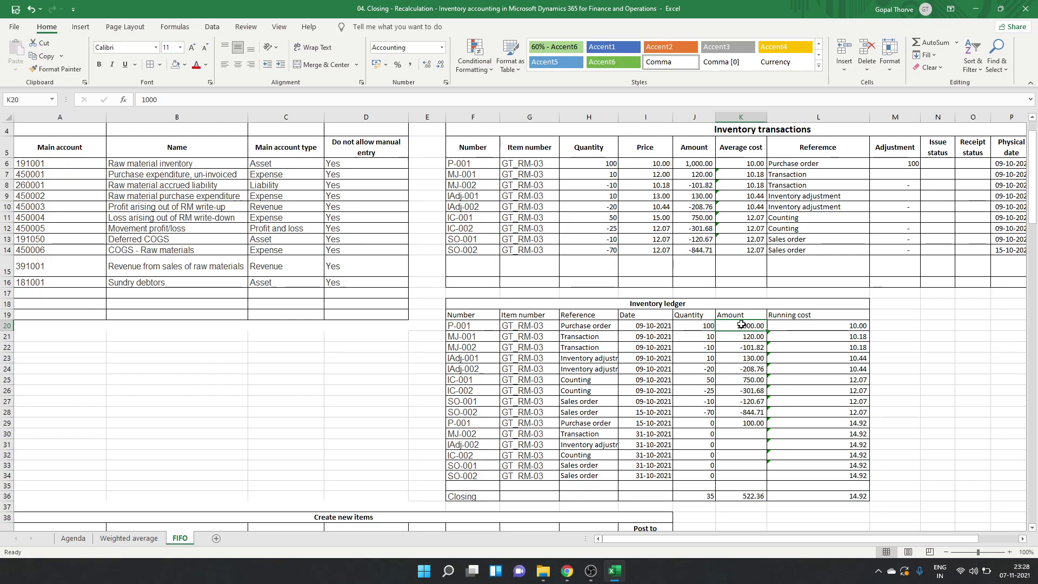
left_click(749, 425)
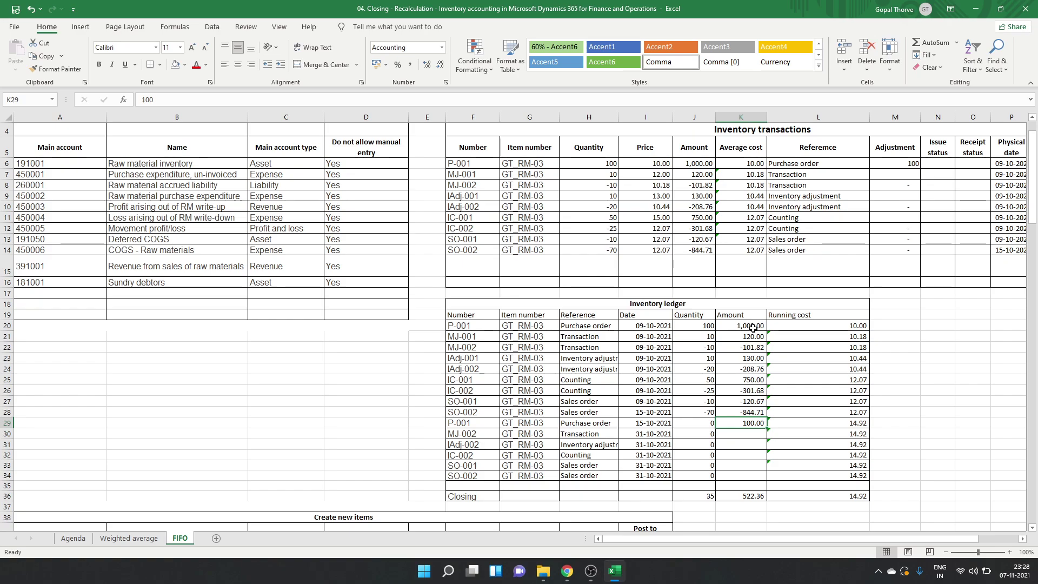
Step: Clear the settled quantity, settled amount, value open and financially closed values for all inventory transactions in R6:U14
left_click(912, 198)
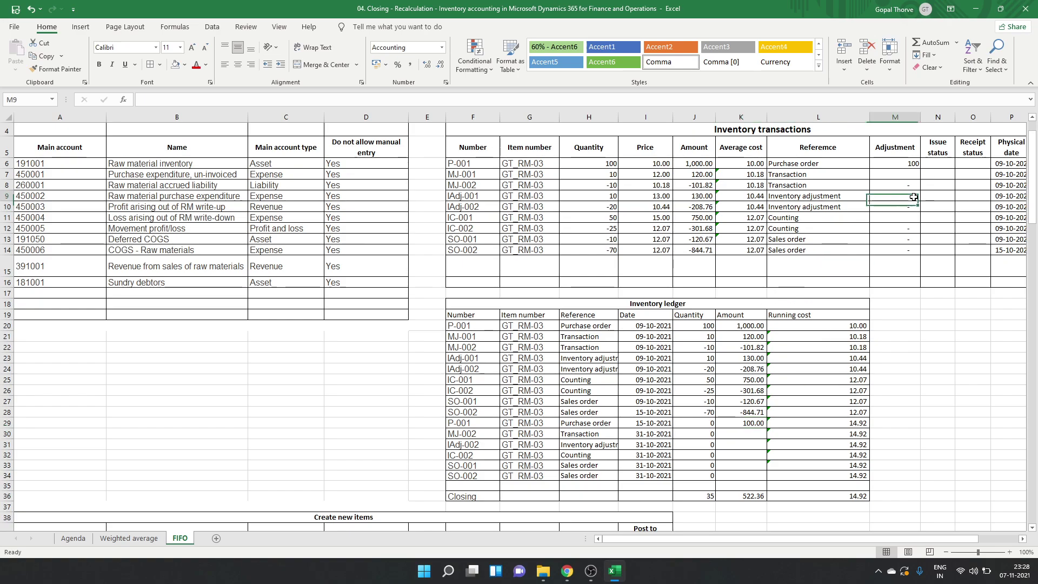
key("Right")
key("Right")
key("Right")
key("Right")
key("Right")
key("Right")
key("Right")
key("Right")
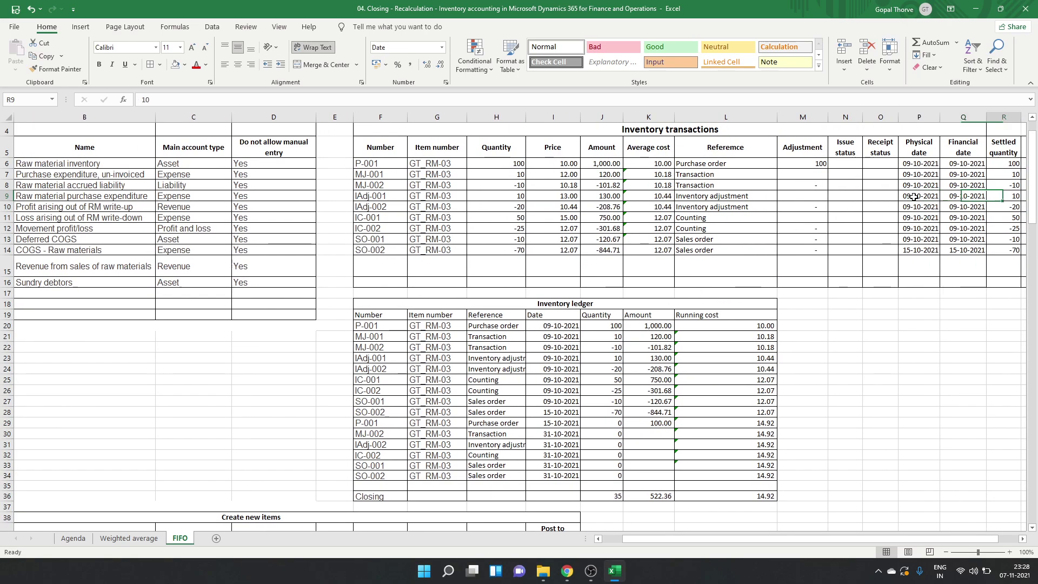
key("Up")
key("Up")
key("Up")
key("Left")
key("Left")
key("Left")
key("shift+Down")
key("shift+Down")
key("shift+Down")
key("shift+Down")
key("shift+Down")
key("shift+Down")
key("shift+Down")
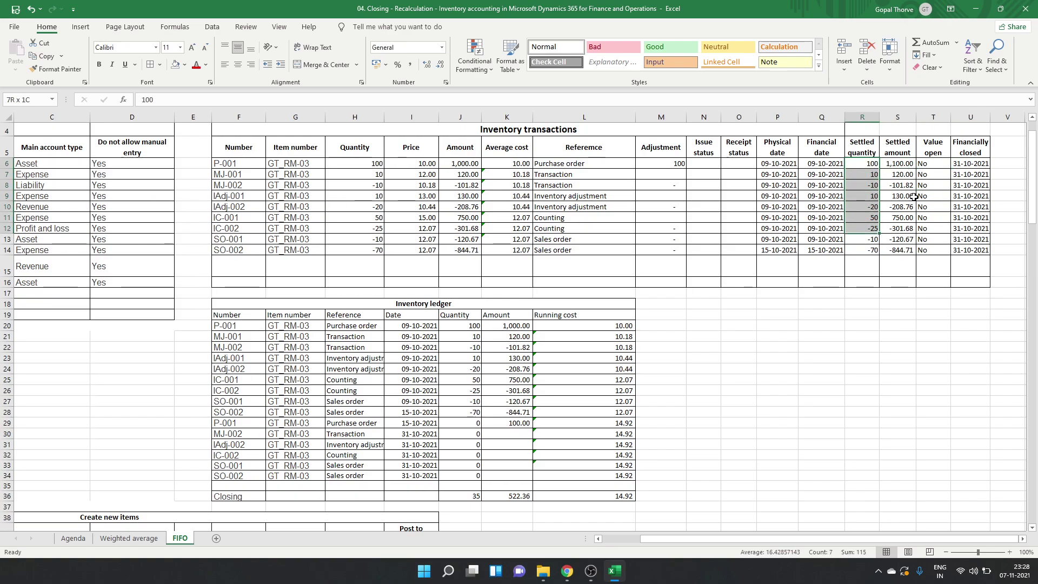
key("shift+Right")
key("shift+Down")
key("shift+Right")
key("shift+Right")
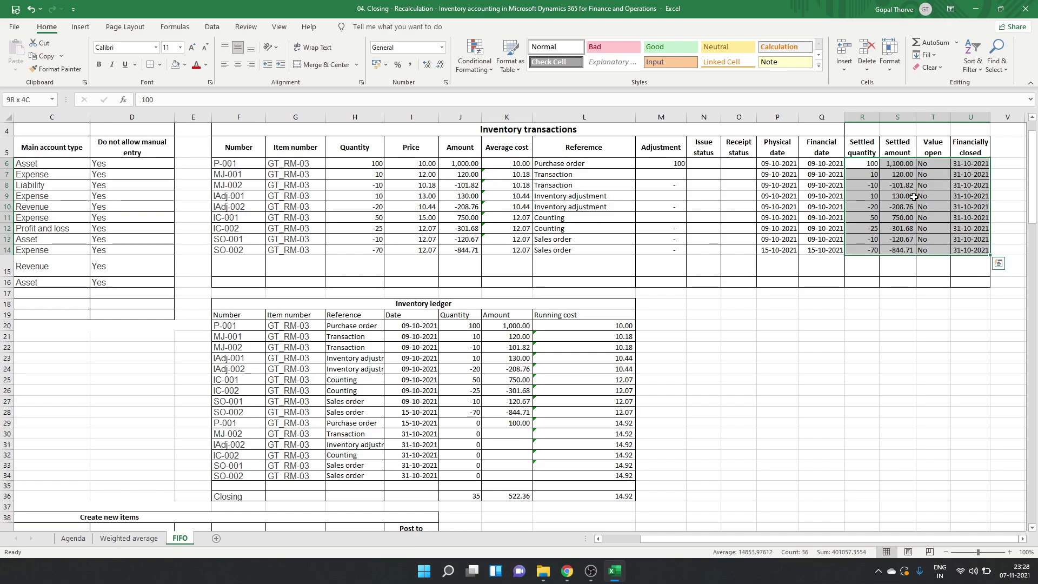
key("Delete")
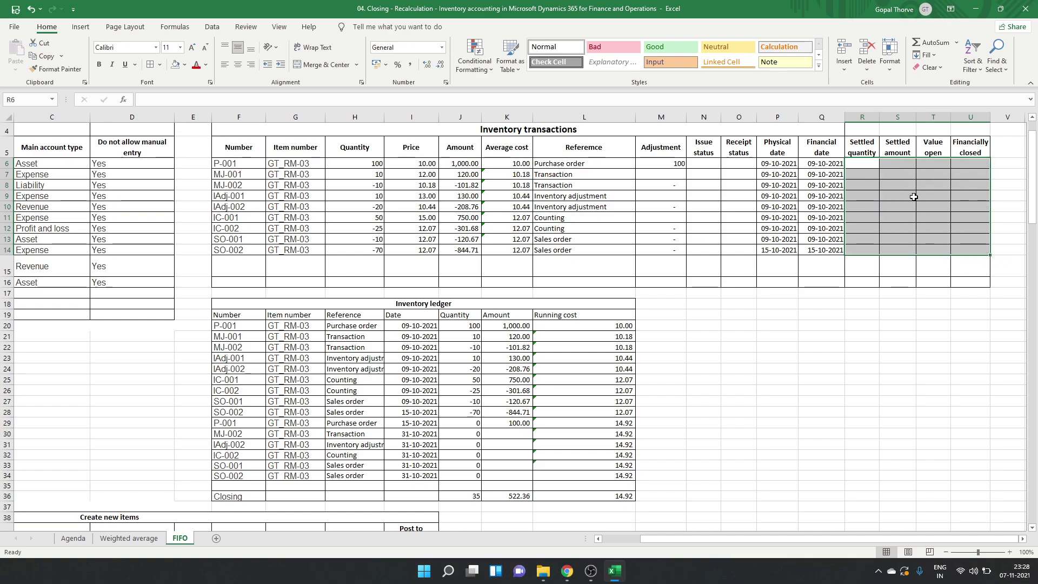
Step: Examine the physical dates and the P-001 purchase order's price and amount in the inventory transactions
left_click(745, 208)
left_click(785, 186)
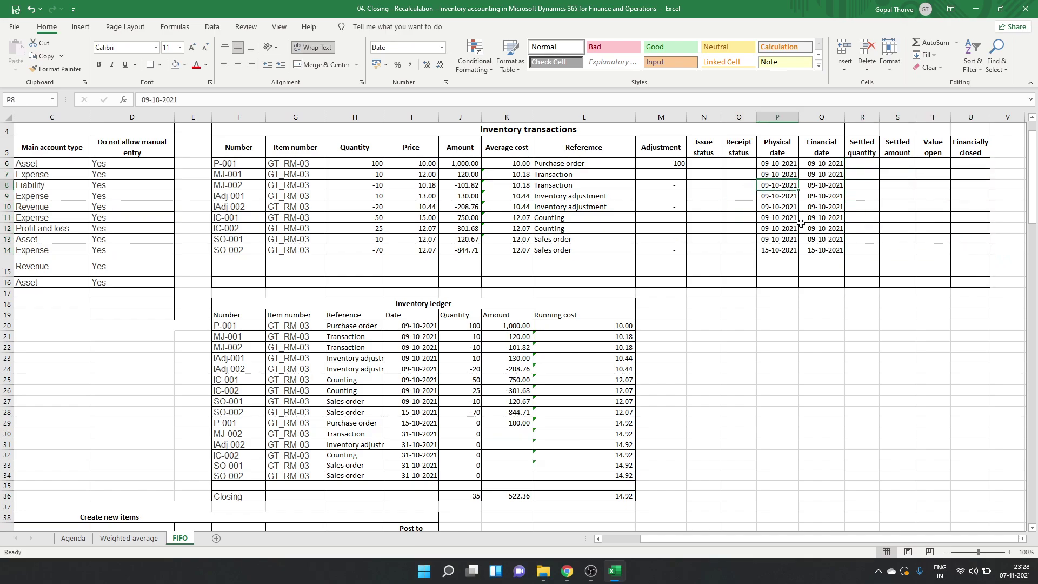
key("Left")
key("Left")
key("Left")
key("Left")
key("Left")
key("Left")
key("Left")
key("Left")
key("Left")
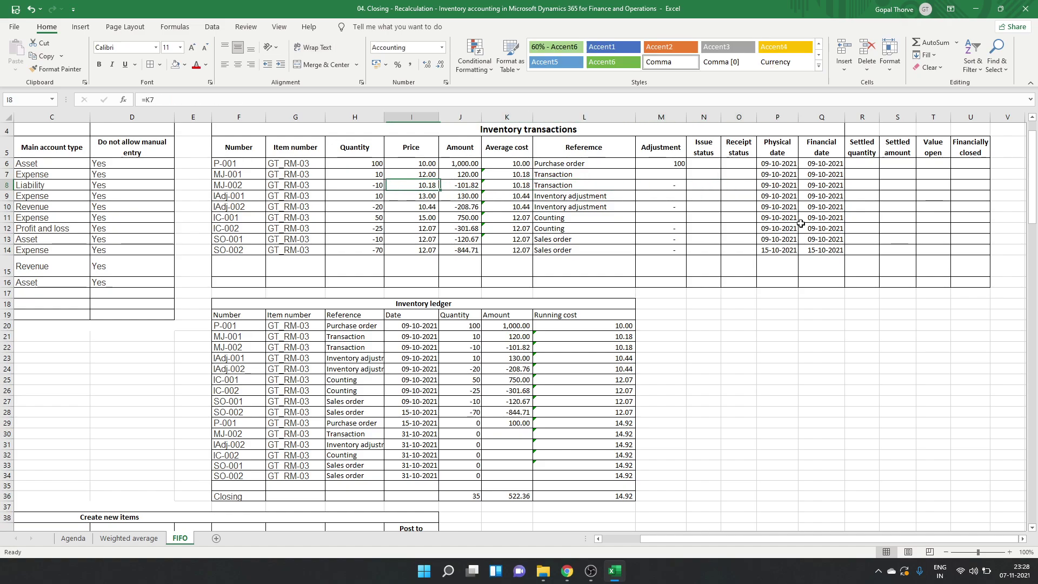
key("Left")
key("Up")
key("Up")
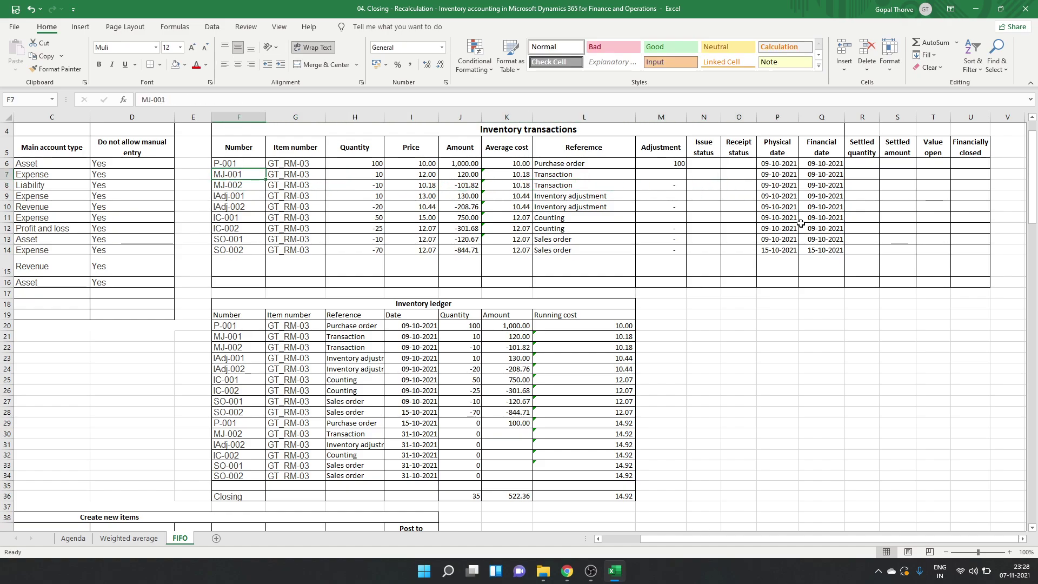
key("Right")
key("Right")
key("Right")
key("Right")
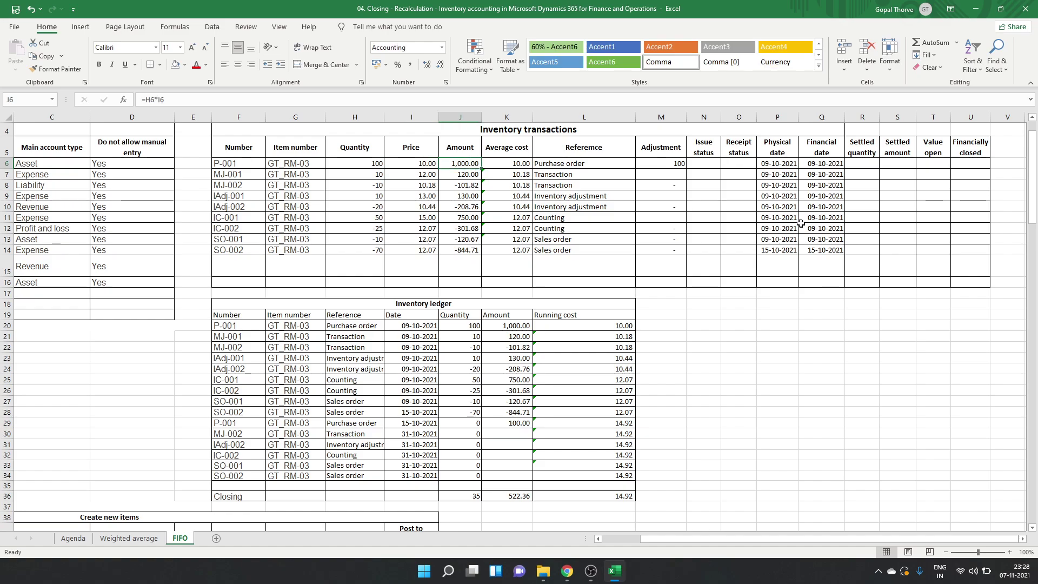
key("Left")
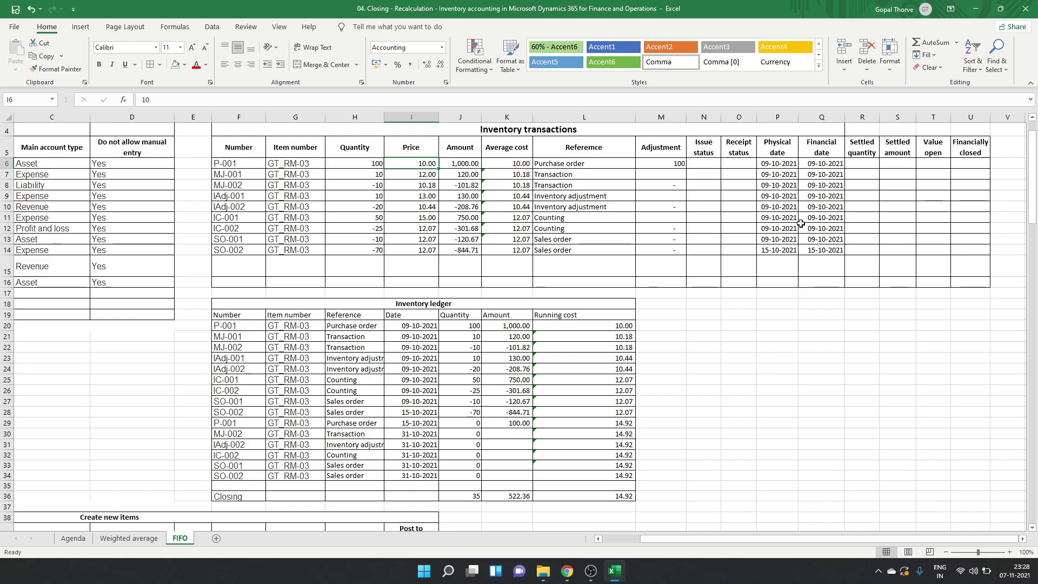
Step: Examine the quantity, price and amount of the MJ-002 inventory transaction
key("Down")
key("Down")
key("Left")
key("Left")
key("Left")
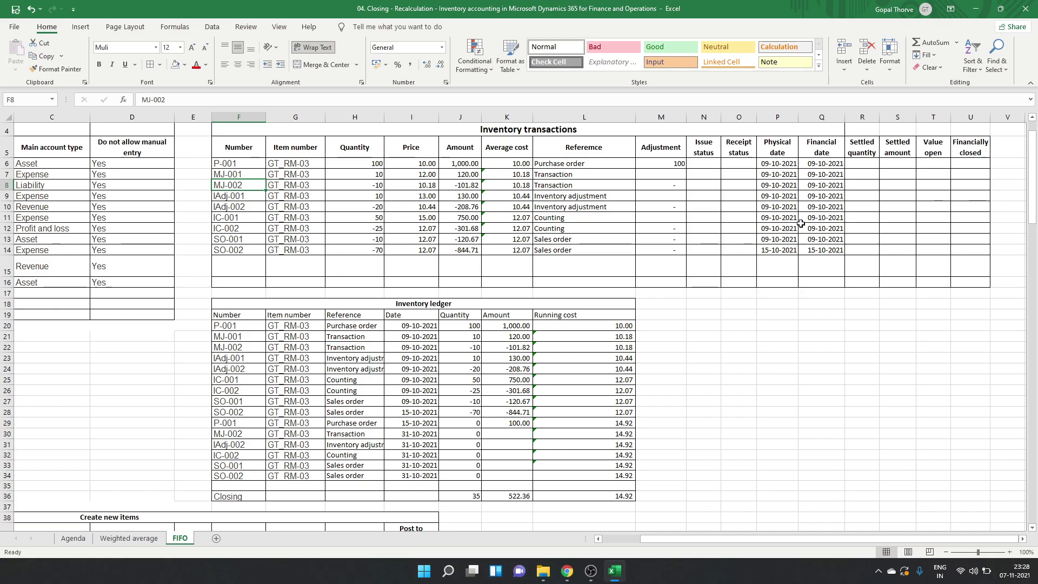
key("Right")
key("Right")
key("Right")
key("Right")
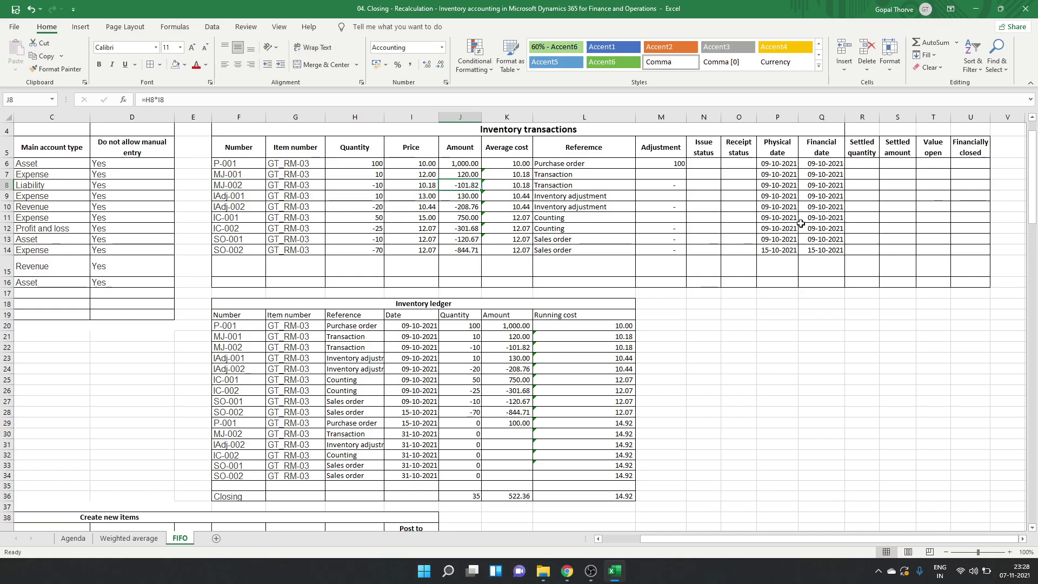
key("Left")
key("Left")
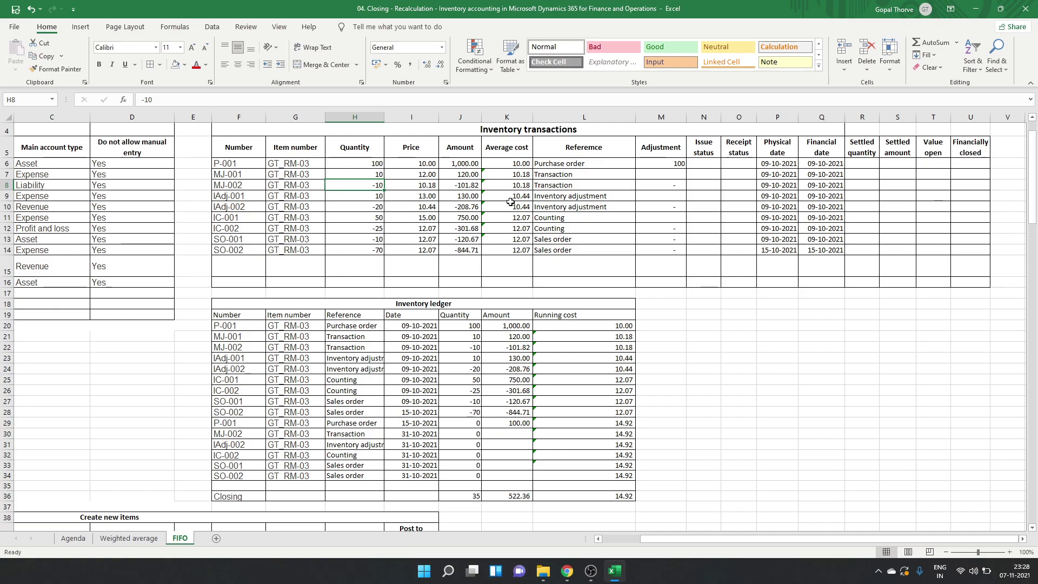
Step: Examine the combined ledger amount of the P-001 rows dated 09-10-2021 and 15-10-2021
left_click(514, 327)
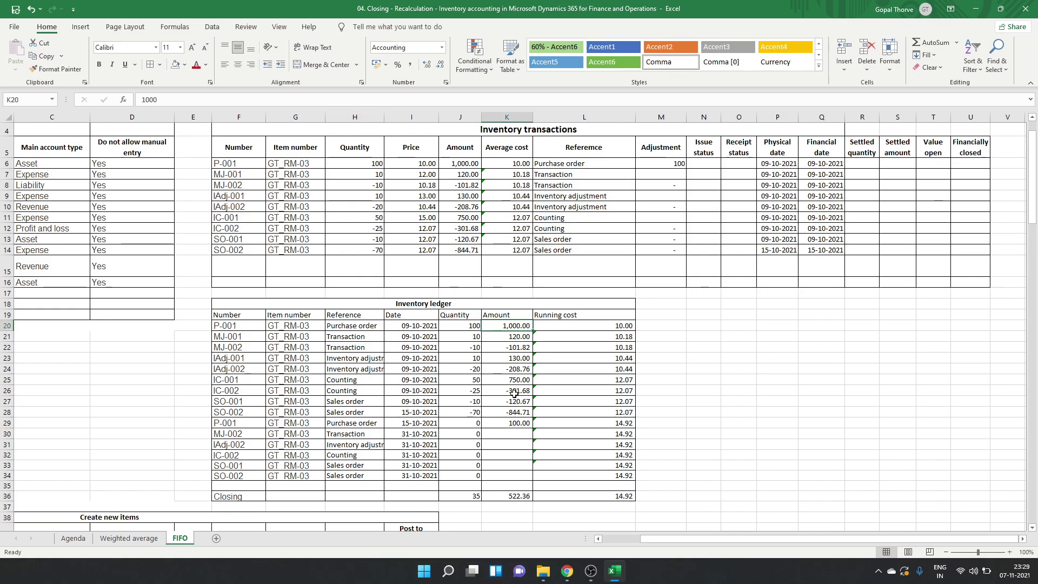
left_click(514, 422, "ctrl")
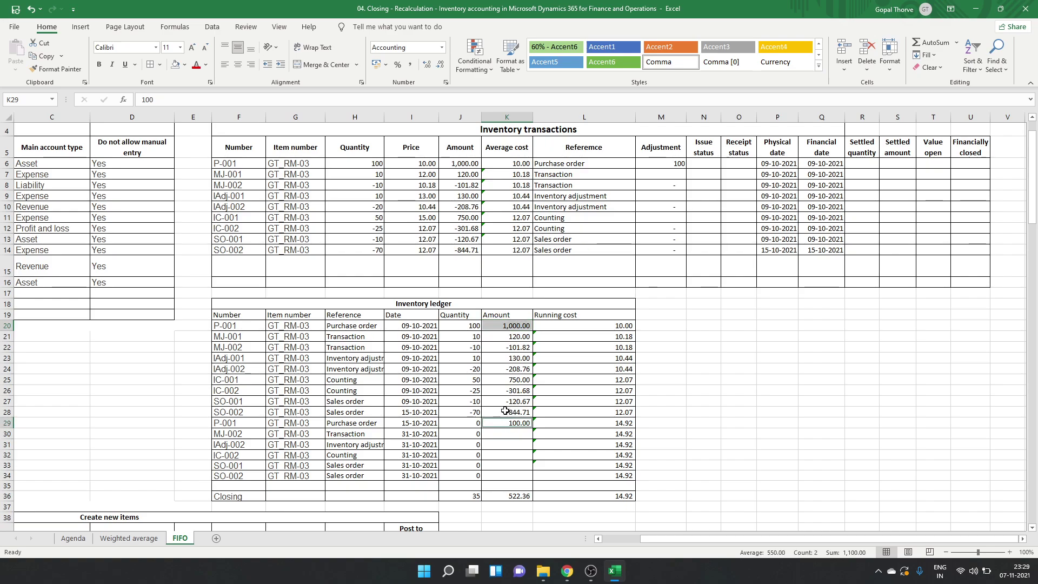
left_click(503, 379)
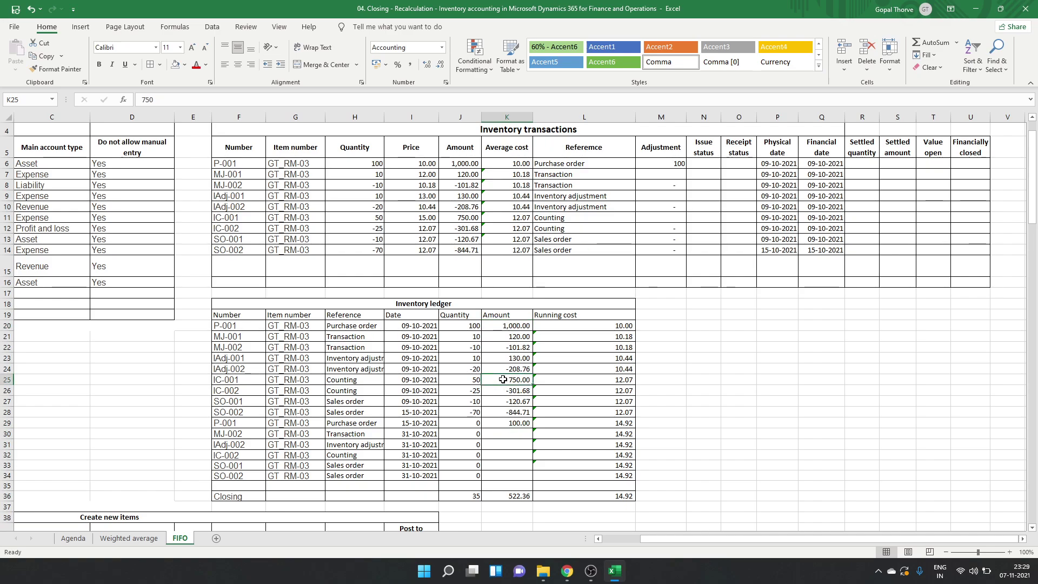
Step: Examine the MJ-002 adjustment cell M8 and the linked MJ-002 ledger row dated 31-10-2021
left_click(676, 184)
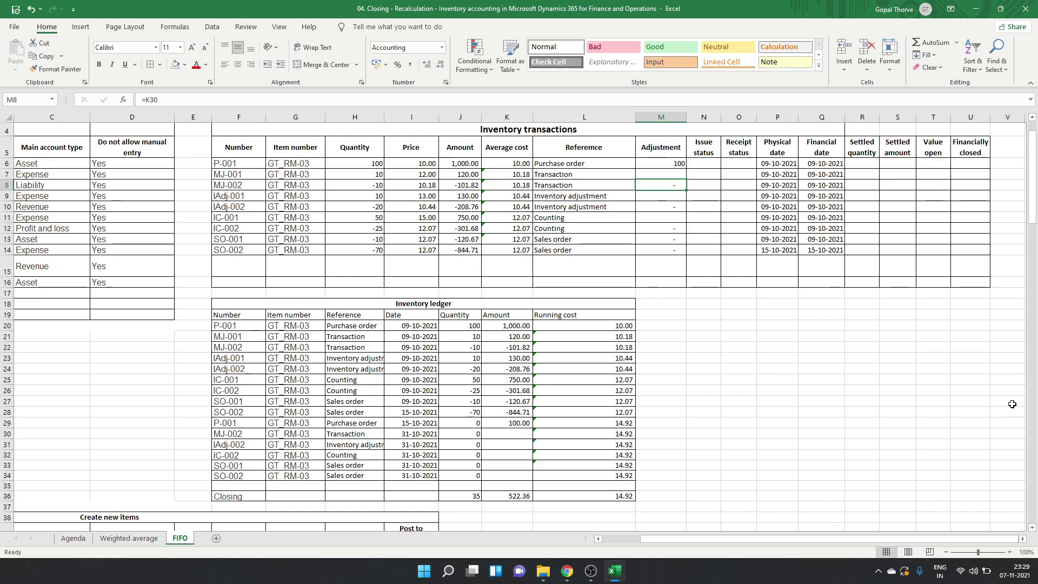
key("Down")
key("Down")
key("Down")
key("Down")
key("Down")
key("Down")
key("Down")
key("Down")
key("Down")
key("Down")
key("Down")
key("Down")
key("Down")
key("Down")
key("Down")
key("Down")
key("Down")
key("Down")
key("Down")
key("Down")
key("Down")
key("Down")
key("Left")
key("Left")
key("Left")
key("Left")
key("Left")
key("Left")
key("Right")
key("Right")
key("Right")
key("Right")
key("Left")
key("Left")
key("Left")
key("Left")
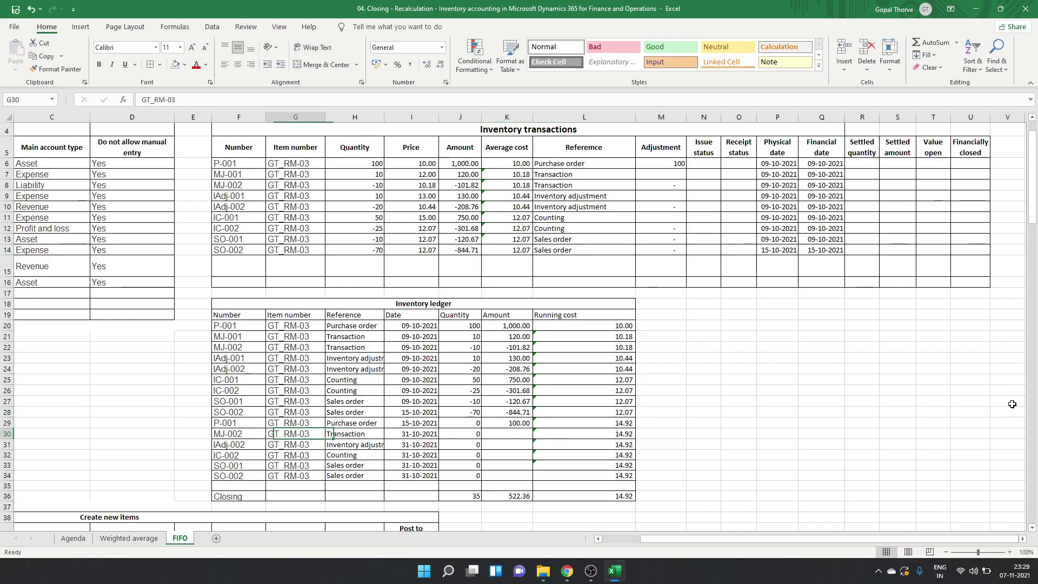
key("Left")
Step: Calculate the 31-10-2021 MJ-002 ledger amount in K30 with the formula =H8*(J6+K29)/H6-K22
key("Right")
key("Right")
key("Right")
key("Right")
key("Right")
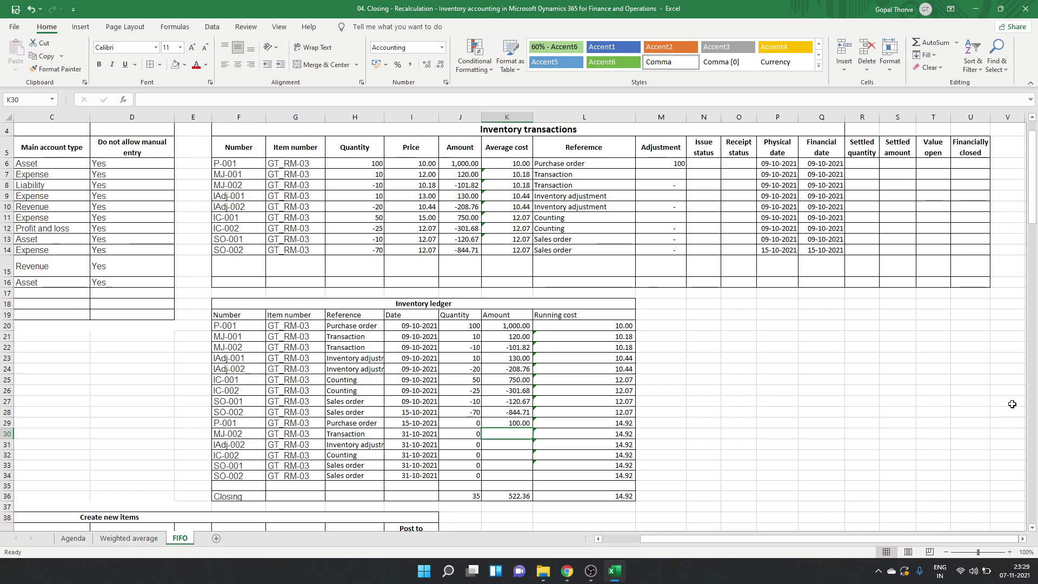
type("=")
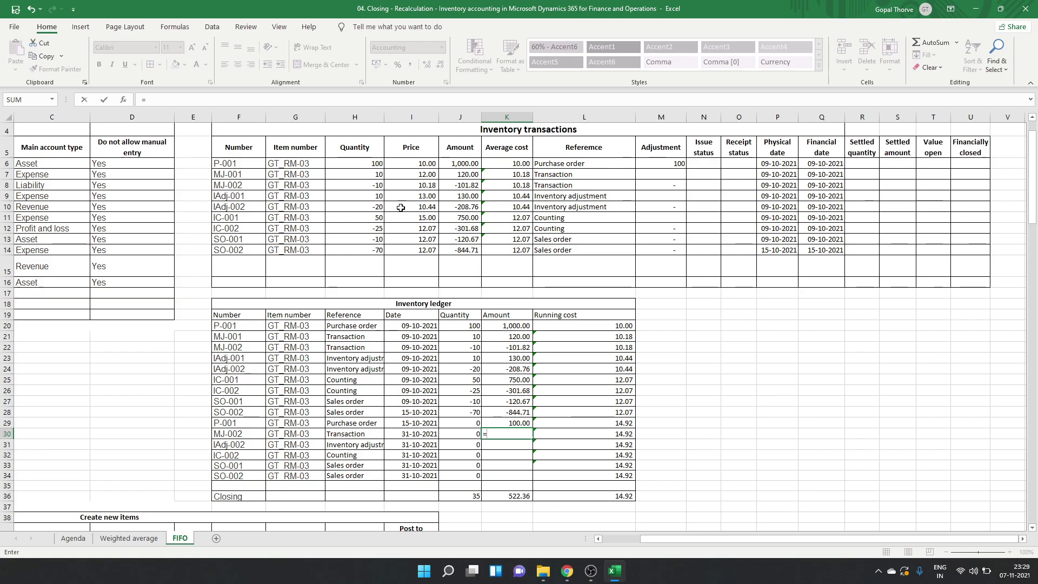
left_click(373, 187)
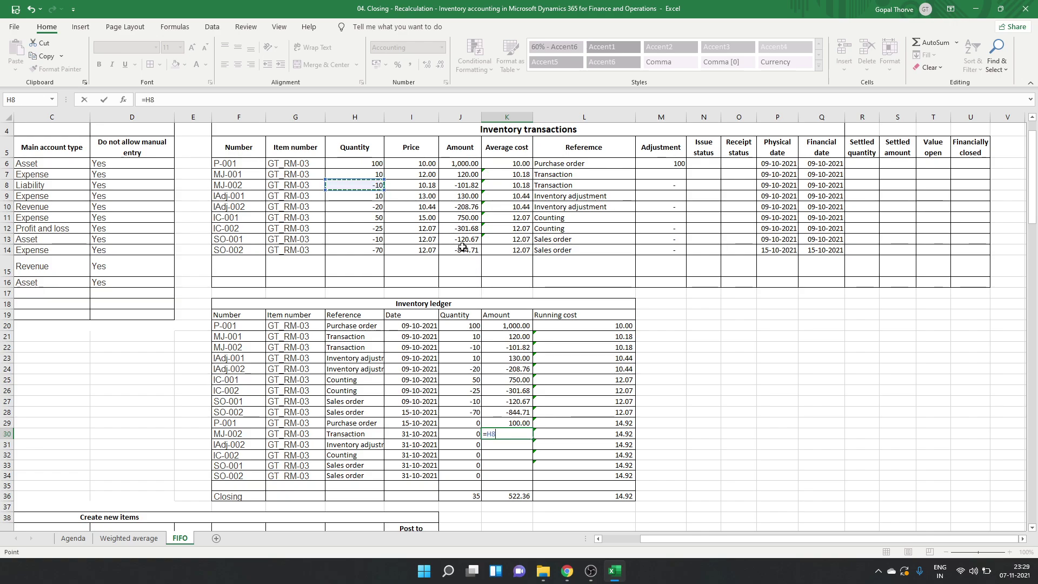
type("*")
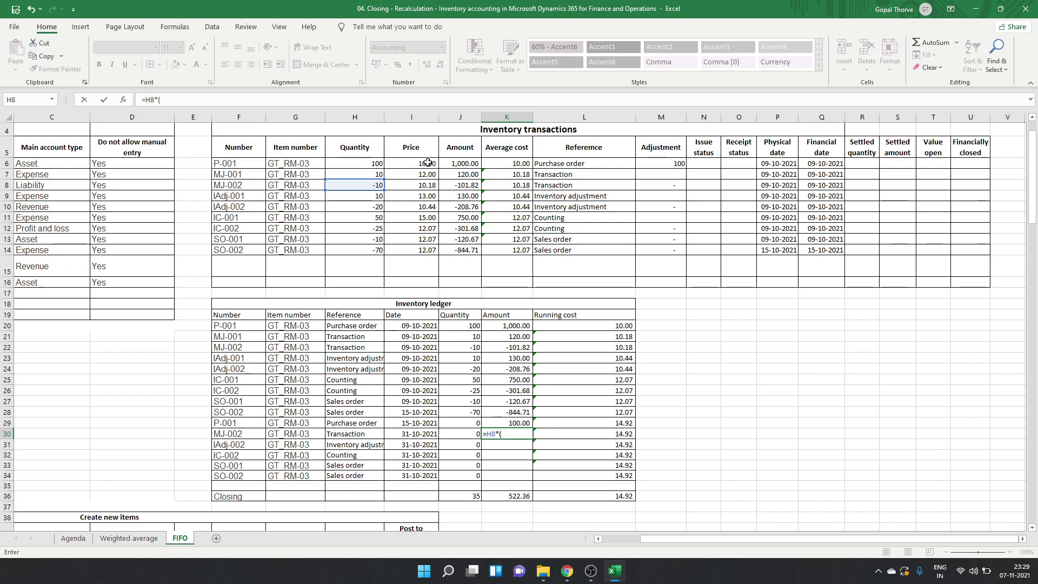
left_click(456, 167)
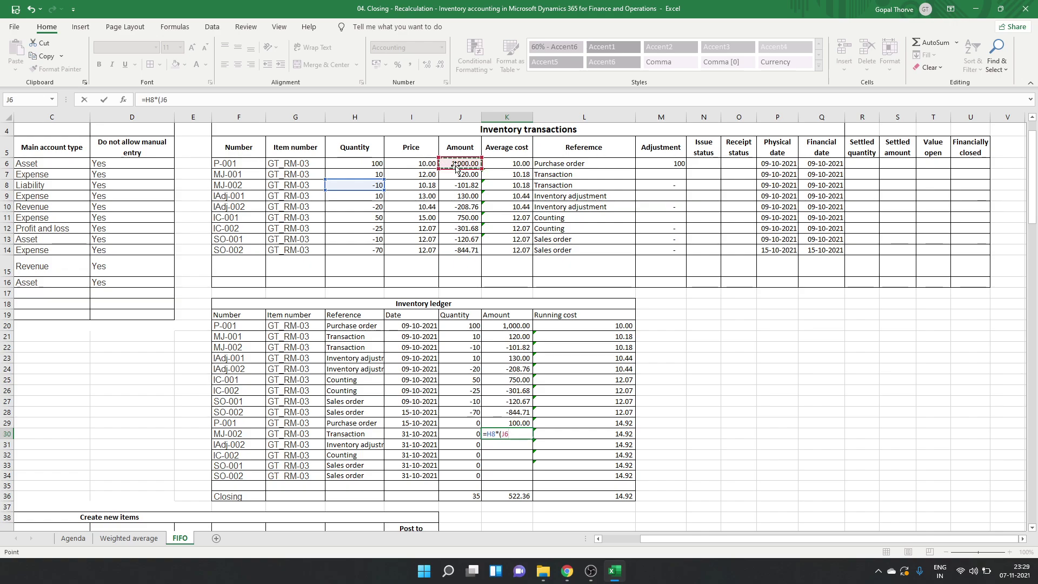
type("+")
left_click(519, 424)
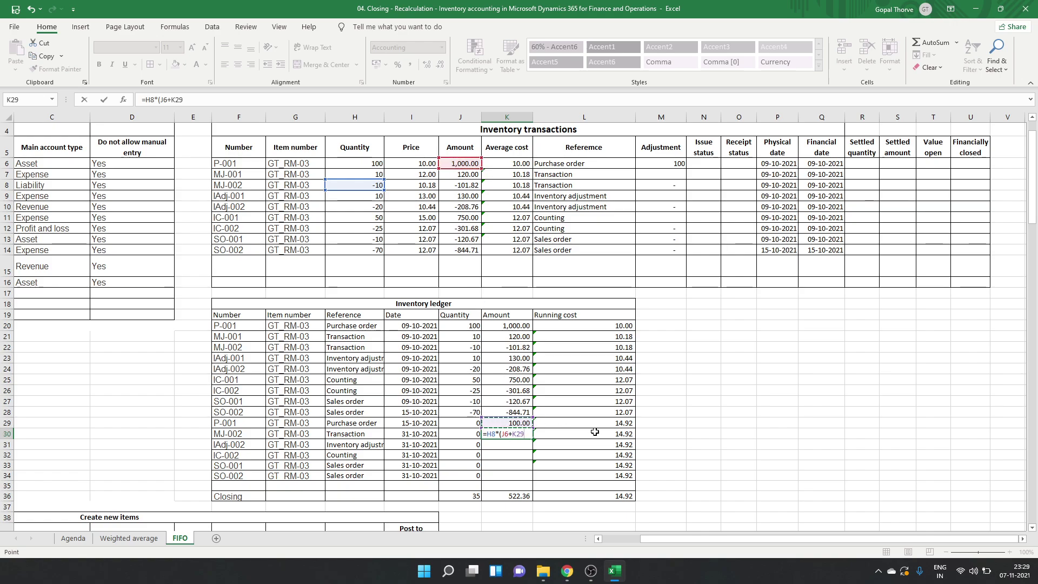
type(")/")
left_click(373, 164)
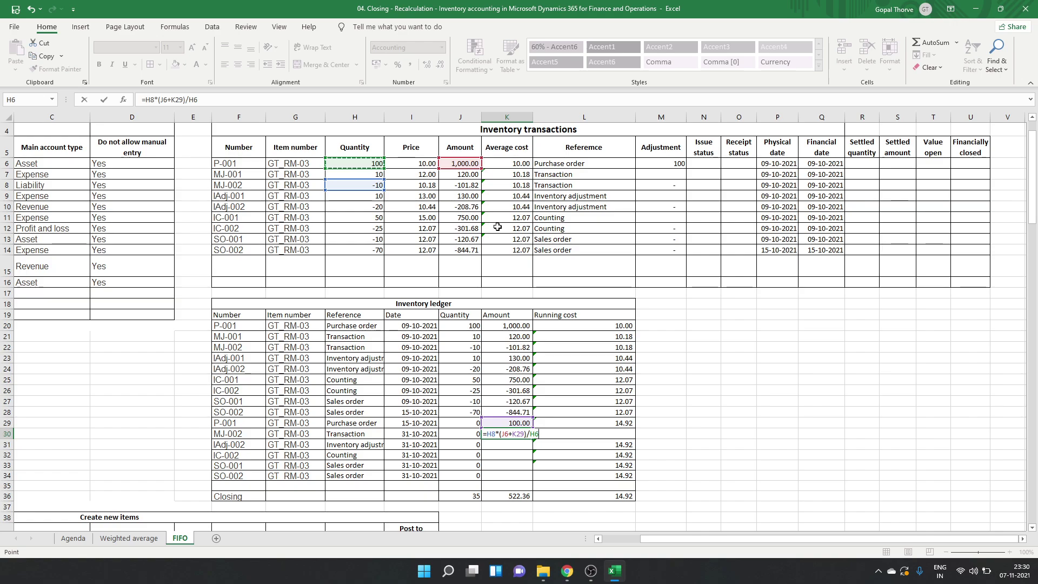
type("-")
left_click(514, 348)
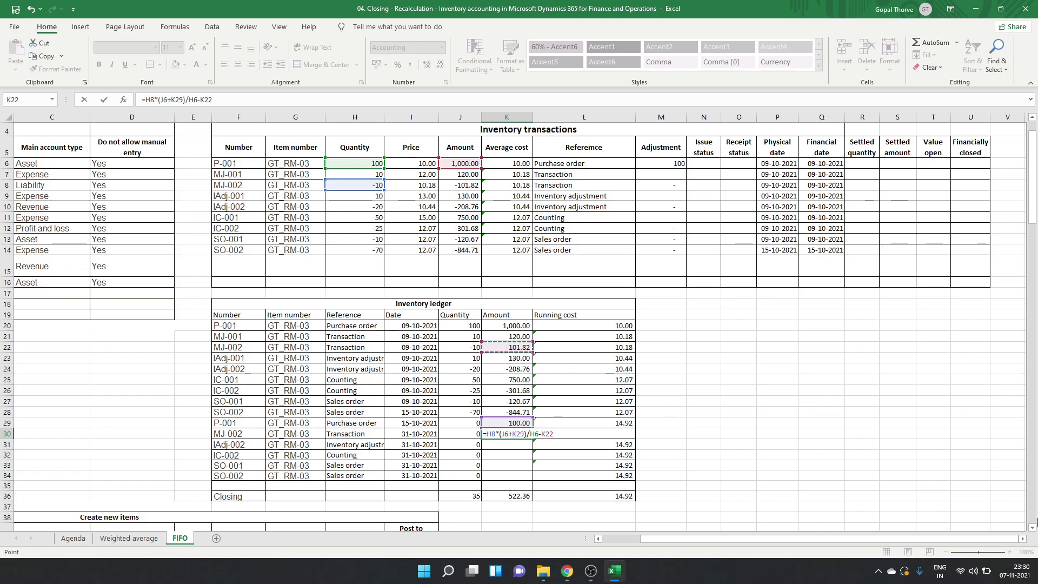
key("Return")
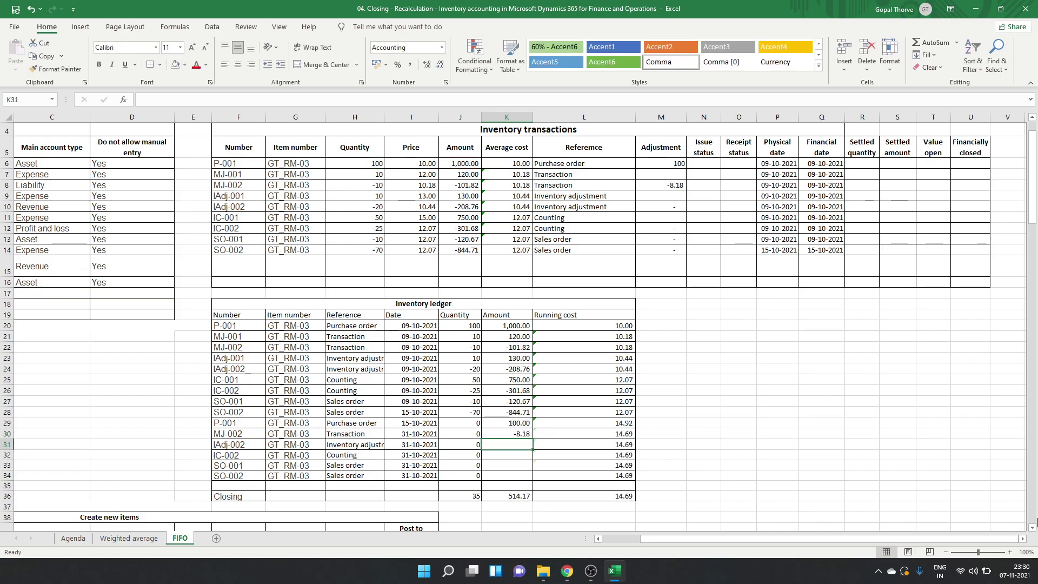
key("Up")
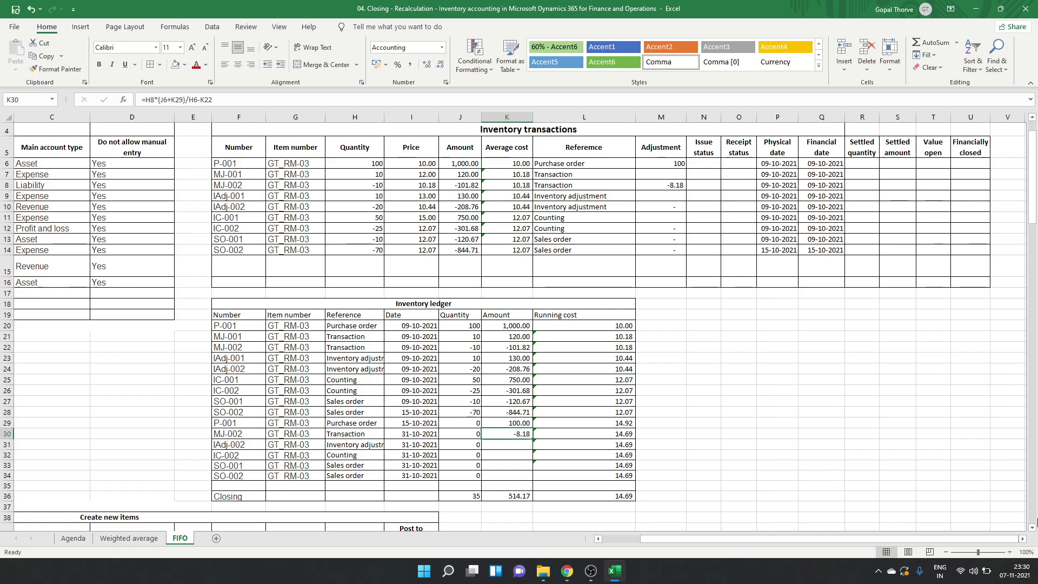
Step: Enter the check formula =10*11 in N30, beside the MJ-002 closing row
key("Right")
key("Right")
key("Right")
type("=")
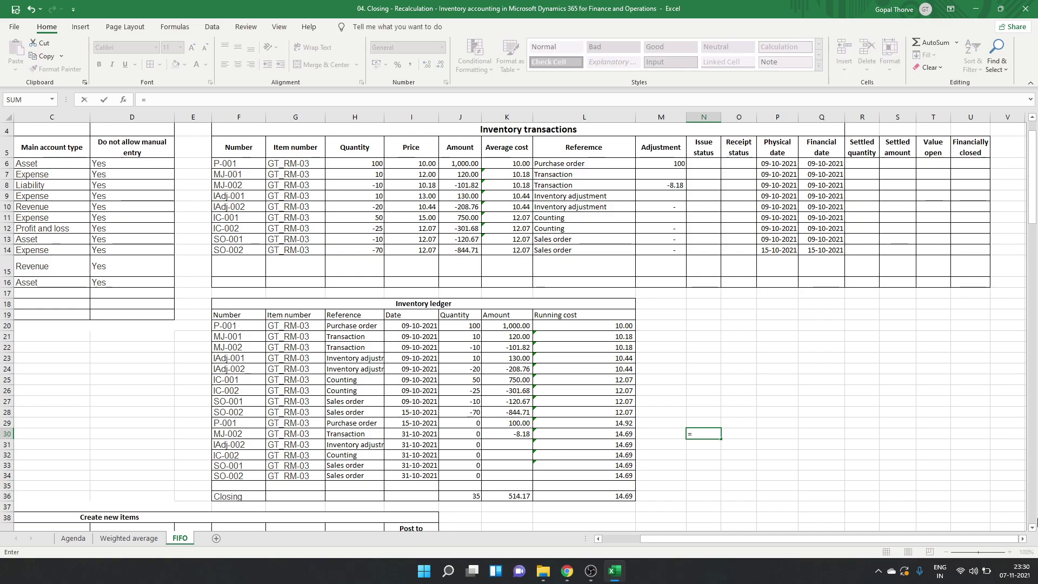
type("10*11")
key("Return")
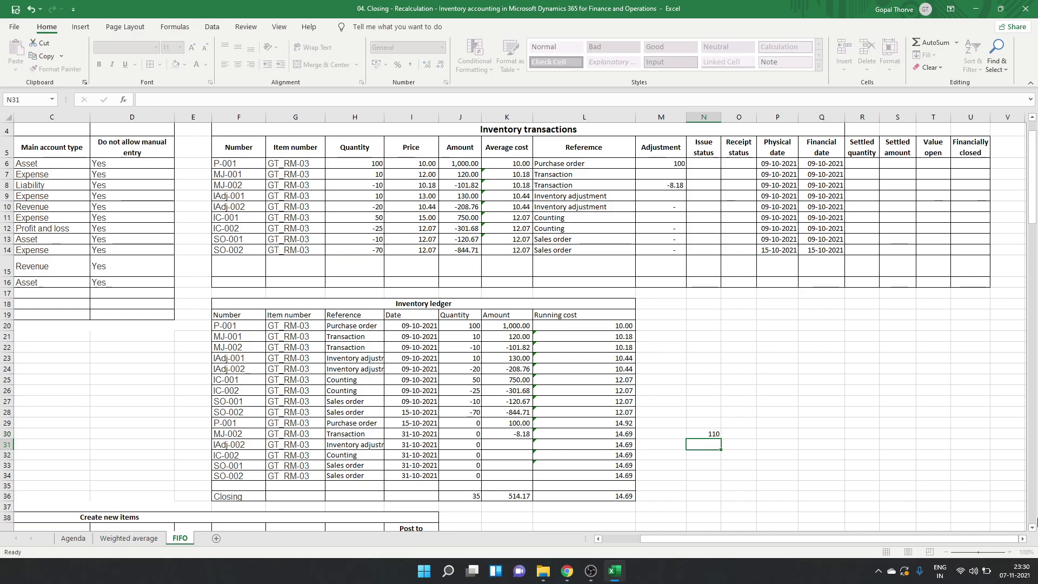
key("Up")
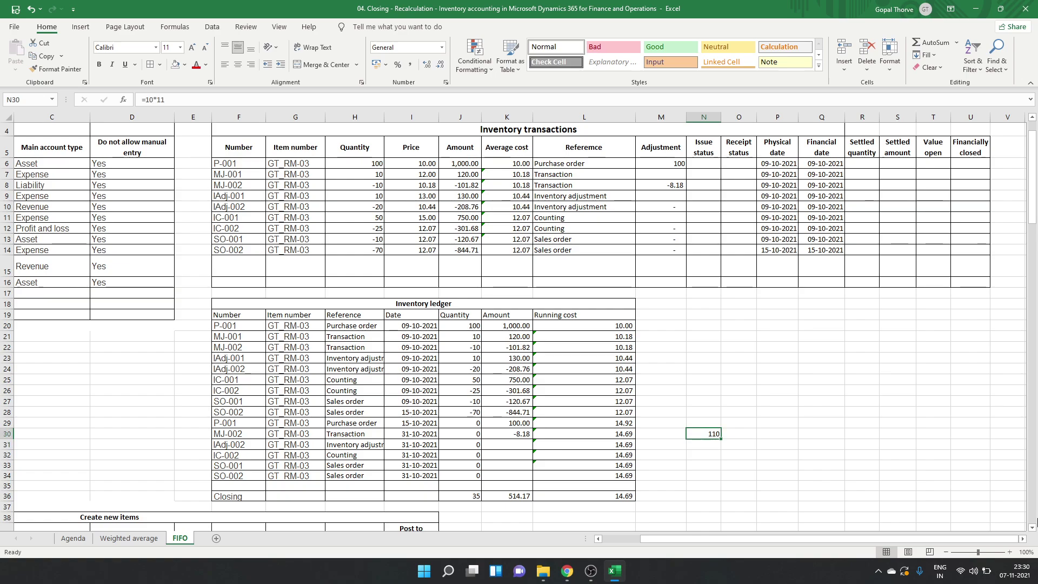
Step: Examine the original MJ-002 ledger amount in K22
key("Left")
key("Left")
key("Left")
key("Up")
key("Up")
key("Up")
key("Up")
key("Up")
key("Up")
key("Up")
key("Up")
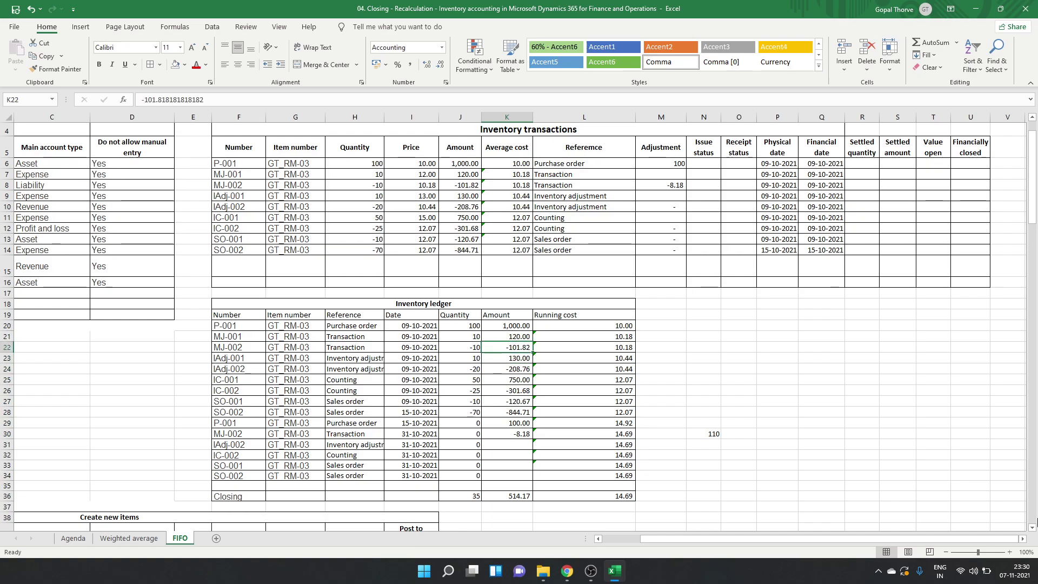
Step: Try the check formula =K20+K22 in O30 and inspect its cell references
key("Right")
key("Right")
key("Right")
key("Right")
key("Right")
key("Down")
key("Down")
key("Down")
key("Down")
key("Down")
key("Down")
key("Down")
key("Down")
key("Left")
type("=")
key("Up")
key("Up")
key("Up")
key("Up")
key("Up")
key("Up")
key("Up")
key("Up")
key("Left")
key("Left")
key("Left")
key("Left")
key("Up")
key("Up")
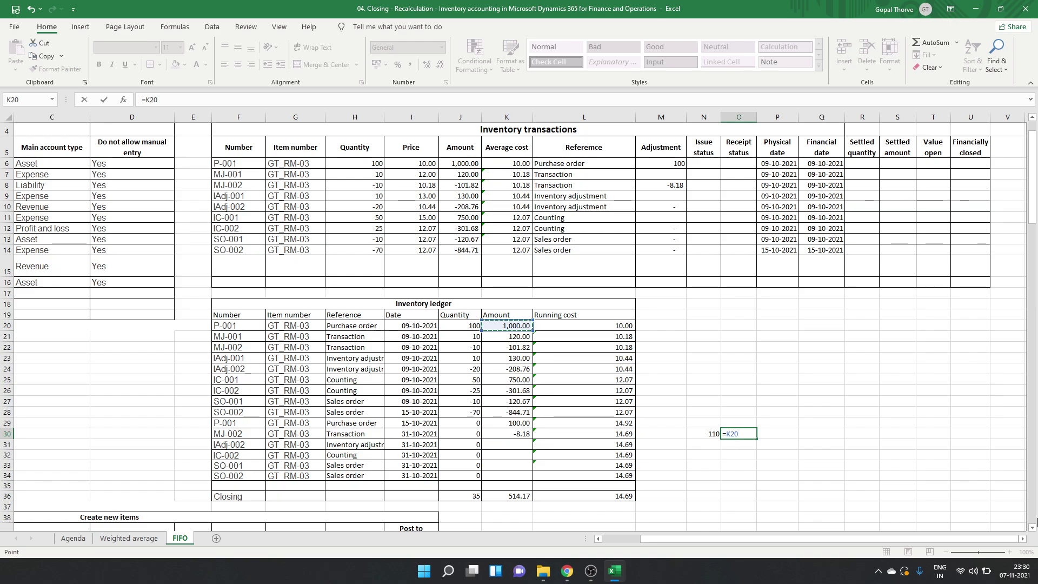
type("+")
key("Left")
key("Left")
key("Left")
key("Left")
key("Left")
key("Up")
key("Up")
key("Up")
key("Up")
key("Up")
key("Up")
key("Up")
key("Up")
key("Right")
key("Return")
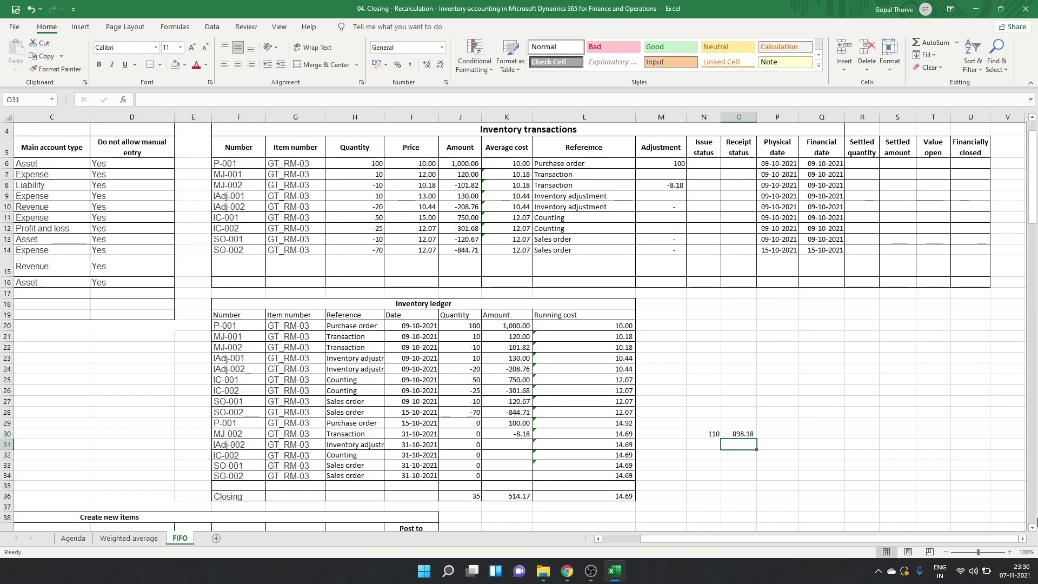
key("Up")
key("F2")
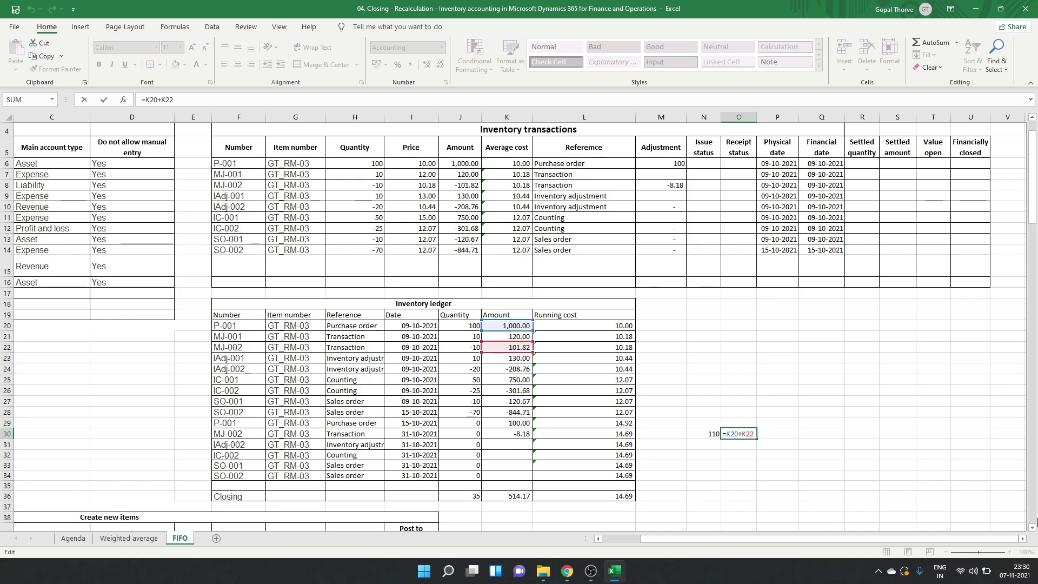
key("Escape")
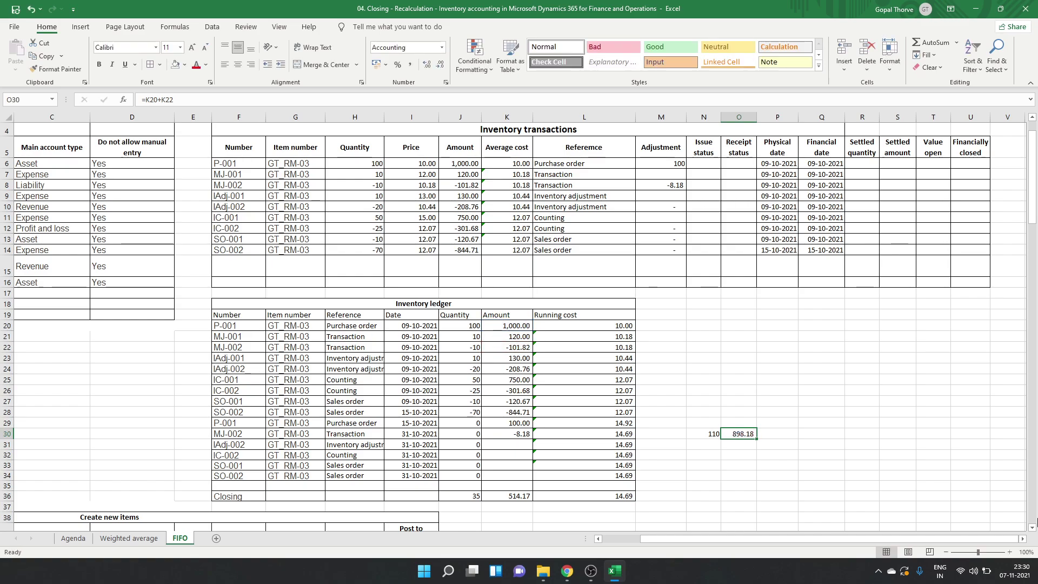
Step: Replace the check formula in O30 with =N30+K22
type("=")
key("Left")
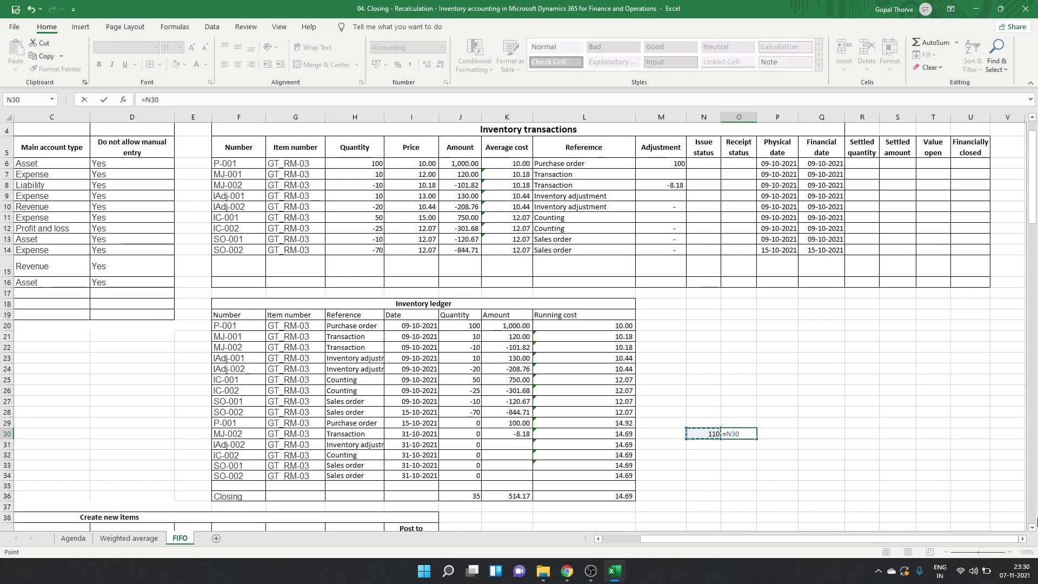
type("+")
left_click(510, 348)
key("ctrl+Return")
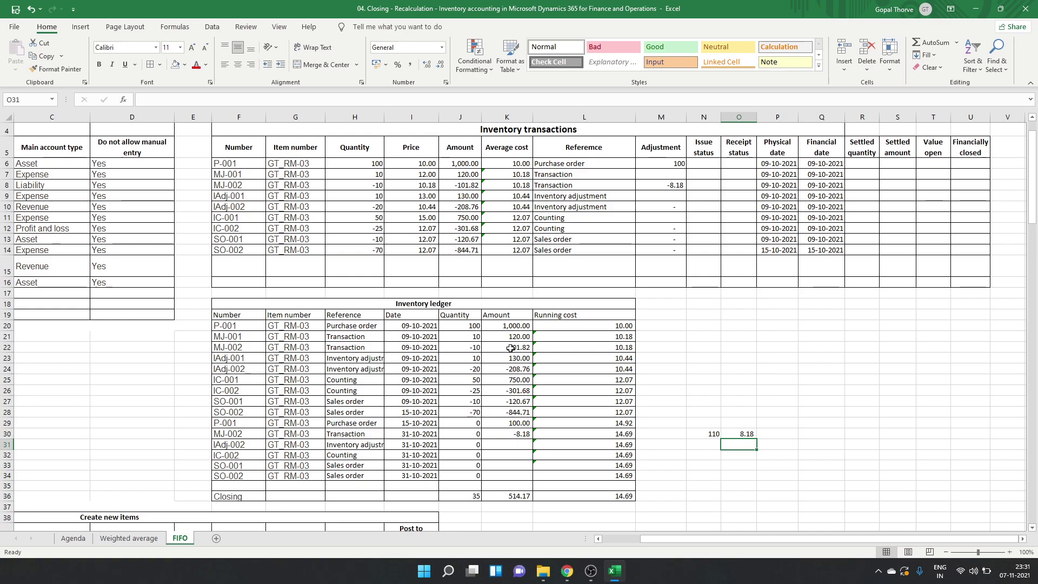
Step: Clear the check formulas from N30:O30 and select K30 together with K22 to total the MJ-002 amounts
key("shift+Left")
key("Delete")
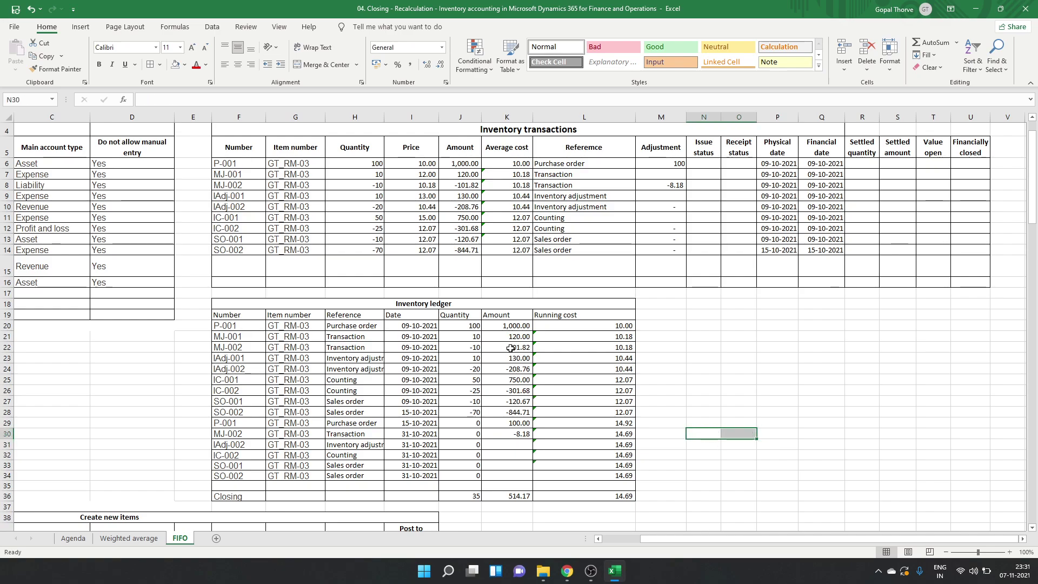
left_click(510, 434)
left_click(513, 349, "ctrl")
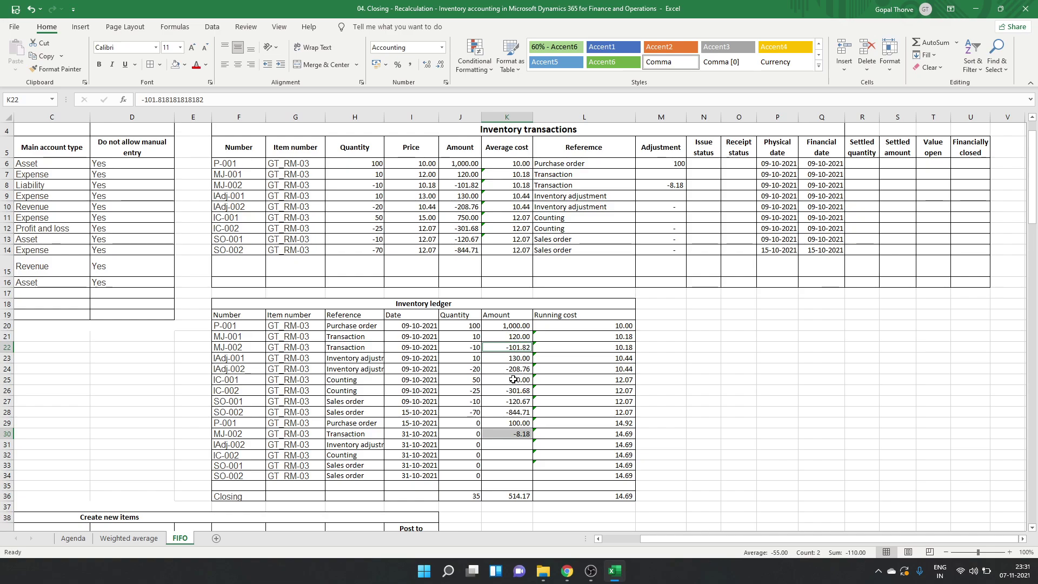
Step: Examine the V-02 entries of the Movement journal - Write down voucher, especially the inventory issue line in row 51
left_click(411, 347)
scroll(409, 352, "down", 1)
scroll(410, 353, "down", 7)
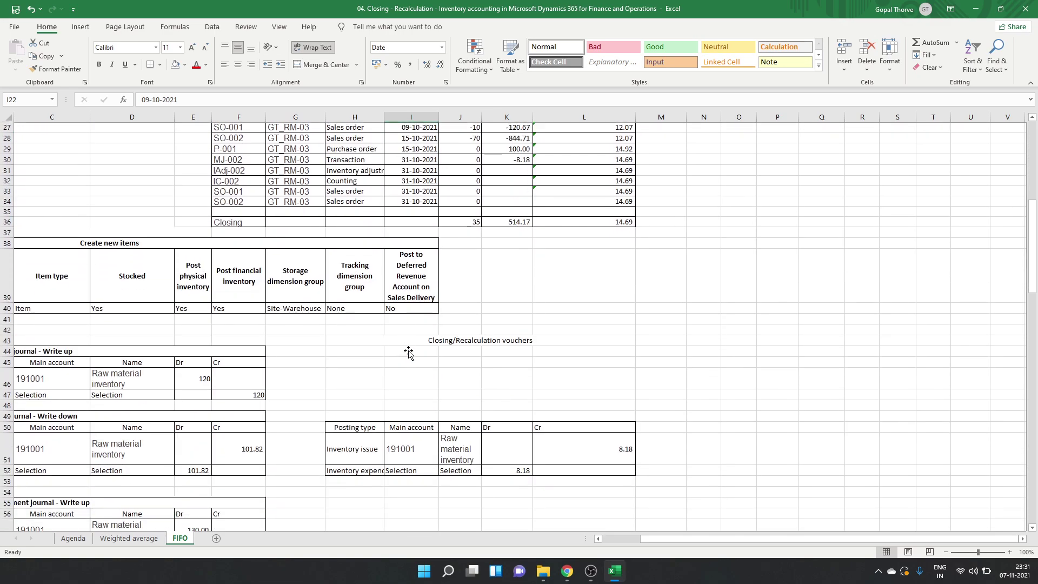
left_click(450, 440)
key("Left")
key("Left")
key("Left")
key("Left")
key("Left")
key("Left")
key("Left")
key("Left")
key("Left")
key("Right")
key("Right")
key("Right")
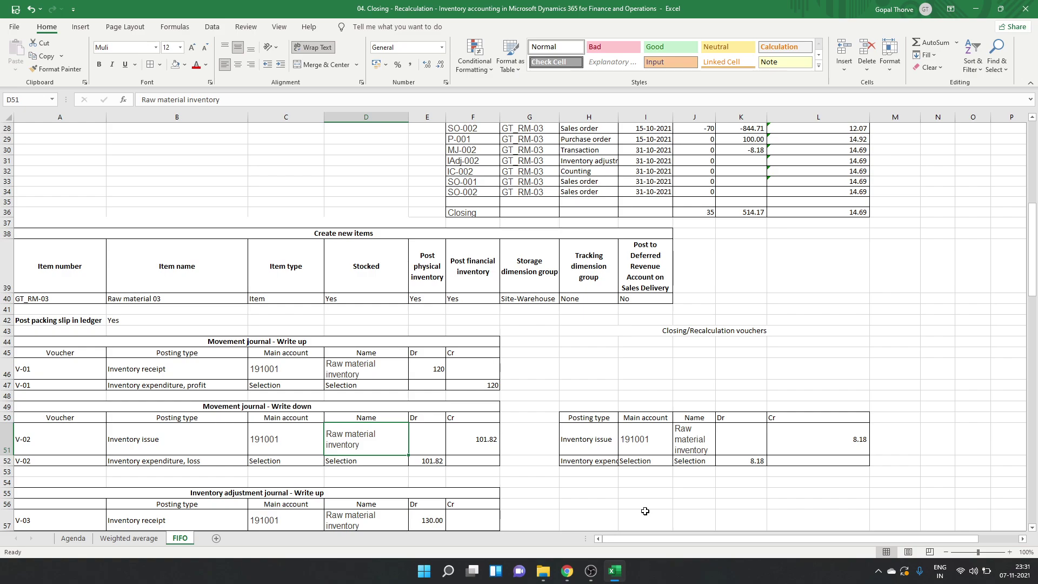
key("Left")
key("Left")
Step: Examine the posting type, main account and name of the inventory issue line in the closing/recalculation voucher for the write-down
key("Right")
key("Right")
key("Right")
key("Right")
key("Right")
key("Right")
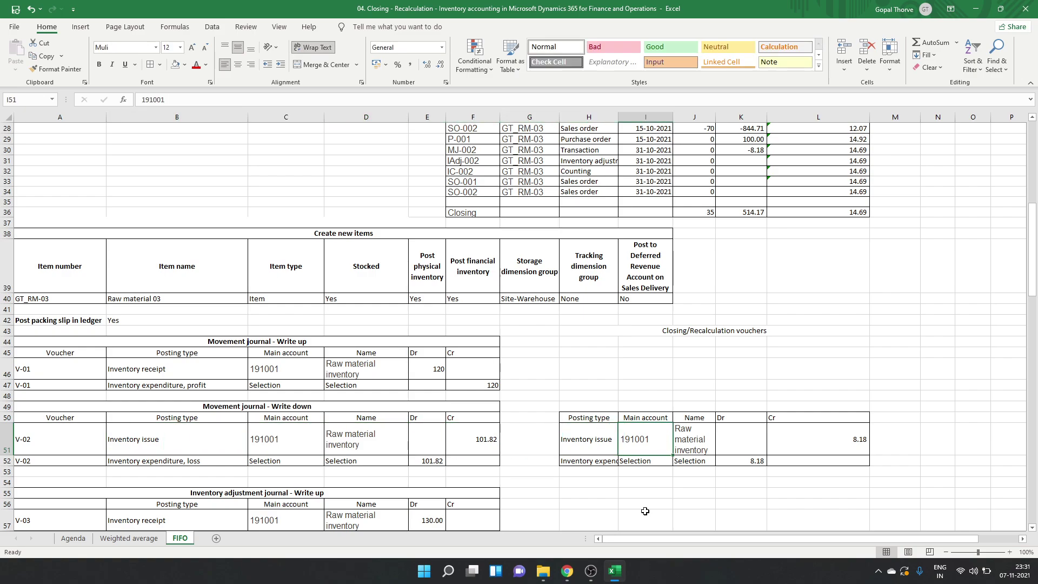
key("Right")
key("Right")
key("Left")
key("Left")
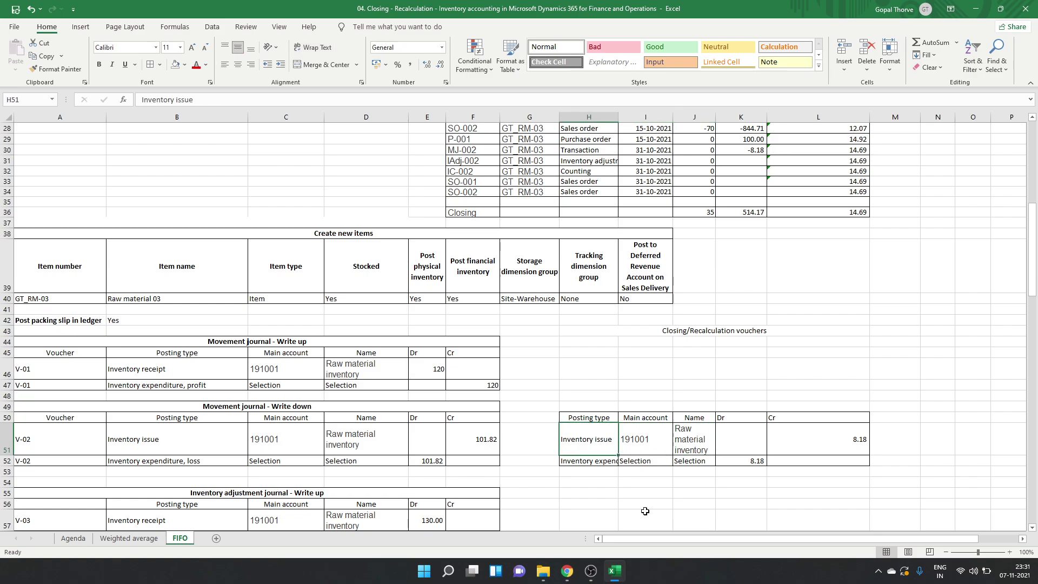
key("Right")
key("Right")
key("Left")
key("Right")
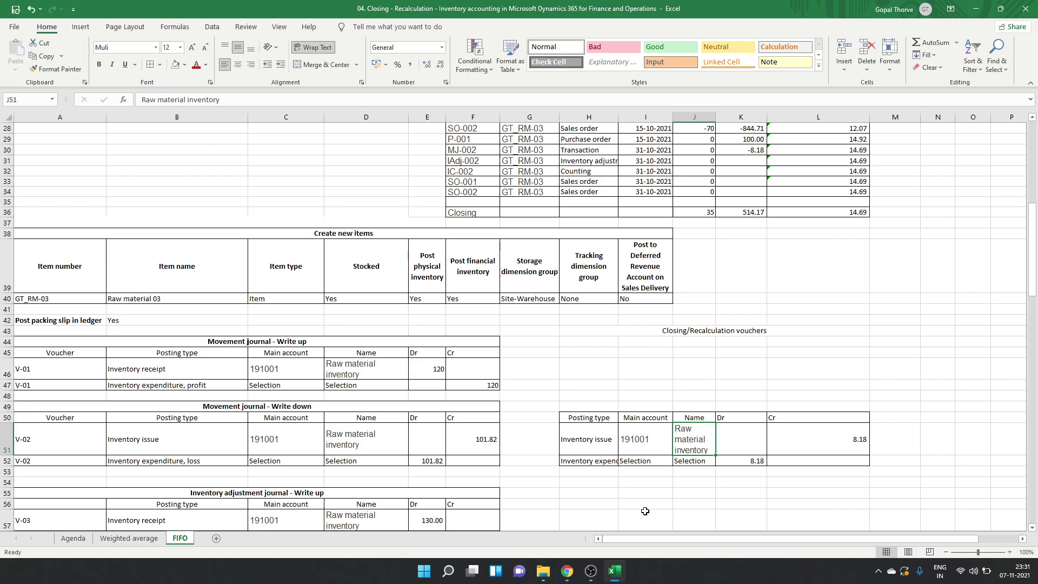
Step: Examine the offsetting inventory expenditure, loss line of the closing voucher and its debit formula in K52
key("Down")
key("Left")
key("Left")
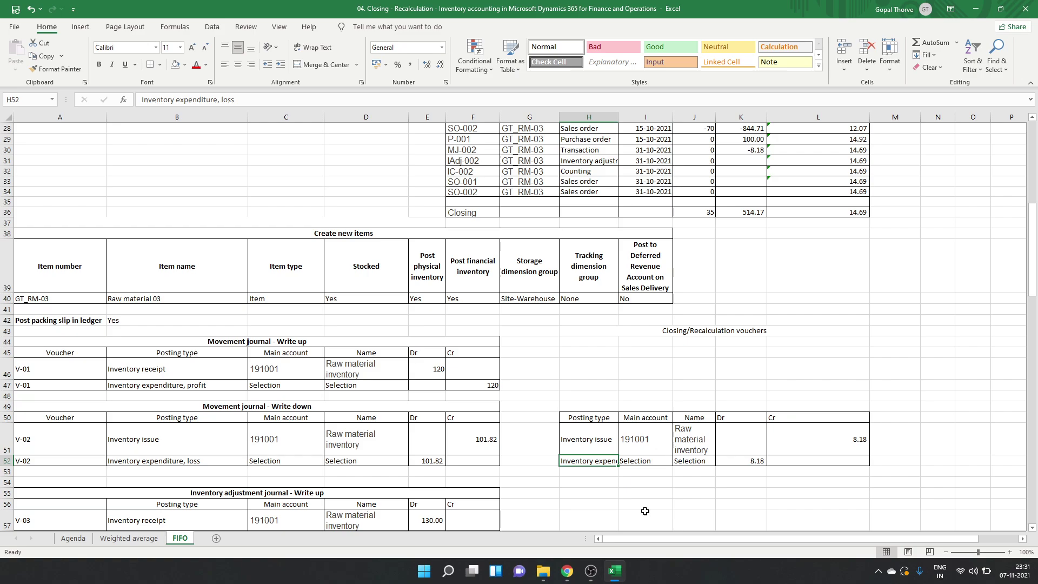
key("Right")
key("Right")
key("Right")
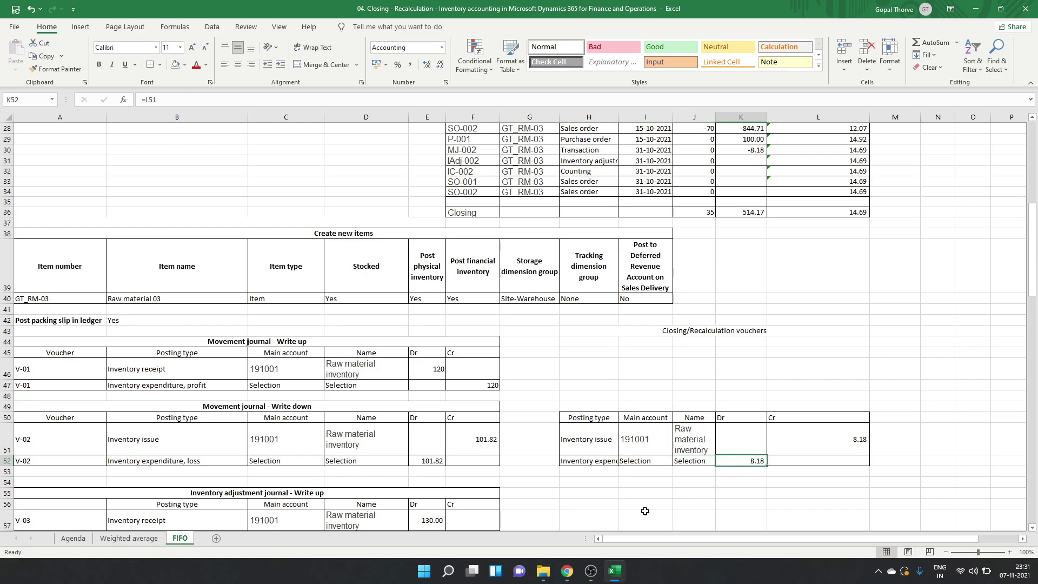
Step: Enter the label "First lot" in A23, below the item group account table
key("Up")
key("Up")
key("Up")
key("Up")
key("Up")
key("Up")
key("Up")
key("Up")
key("Up")
key("Up")
key("Up")
key("Up")
key("Up")
key("Up")
key("Up")
key("Up")
key("Up")
key("Up")
key("Up")
key("Up")
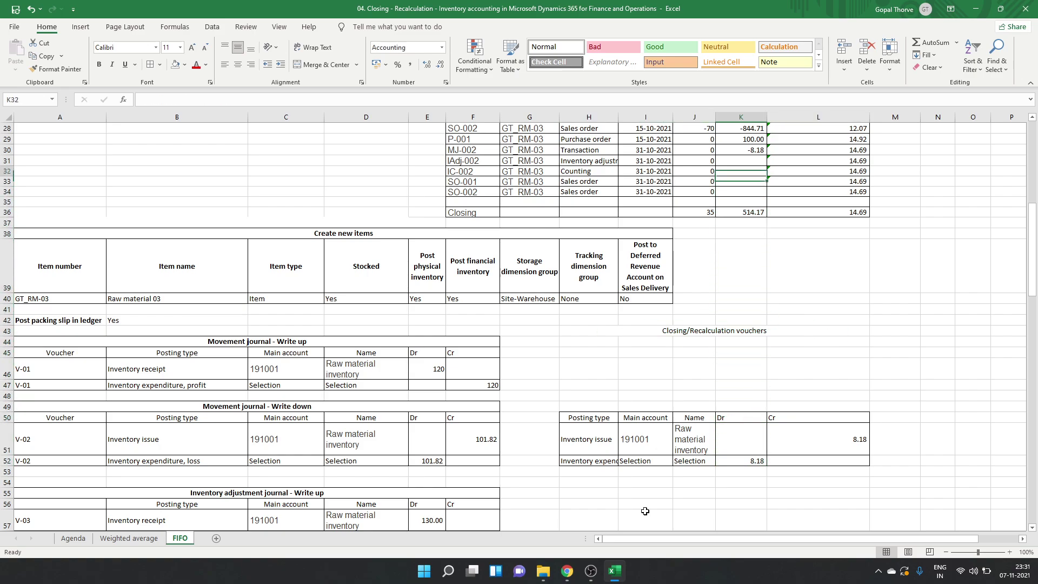
key("Up")
key("Up")
key("Up")
key("Up")
key("Up")
key("Up")
key("Up")
key("Up")
key("Up")
key("Up")
key("Up")
key("Up")
key("Up")
key("Up")
key("Up")
key("Up")
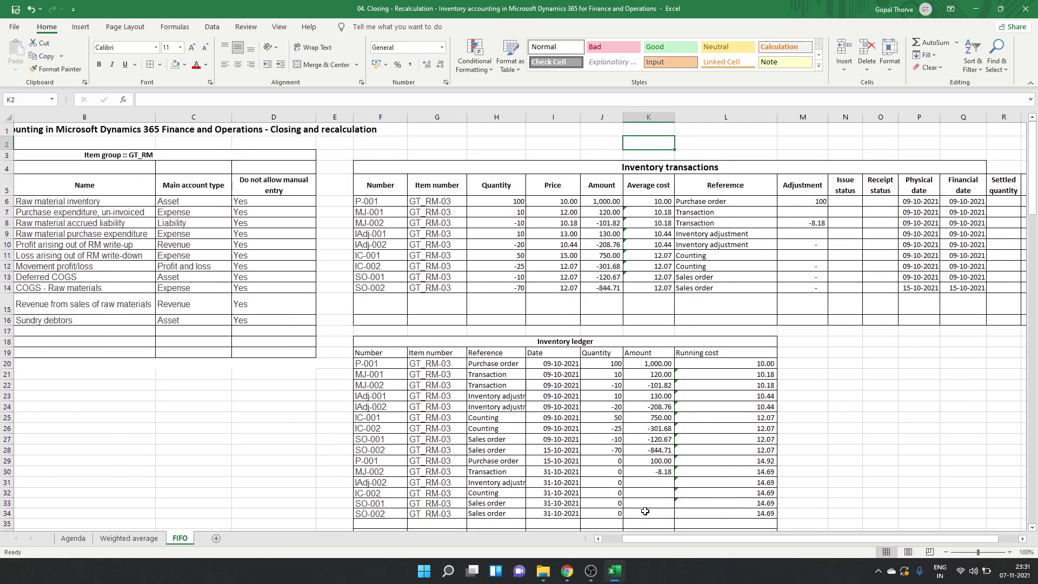
key("Down")
key("Down")
key("Down")
key("Down")
key("Down")
key("Down")
key("Down")
key("Down")
key("Down")
key("Down")
key("Down")
key("Down")
key("Down")
key("Down")
key("Down")
key("Down")
key("Left")
key("Left")
key("Left")
key("Left")
key("Left")
key("Down")
key("Down")
key("Down")
key("Down")
key("Down")
type("First lot")
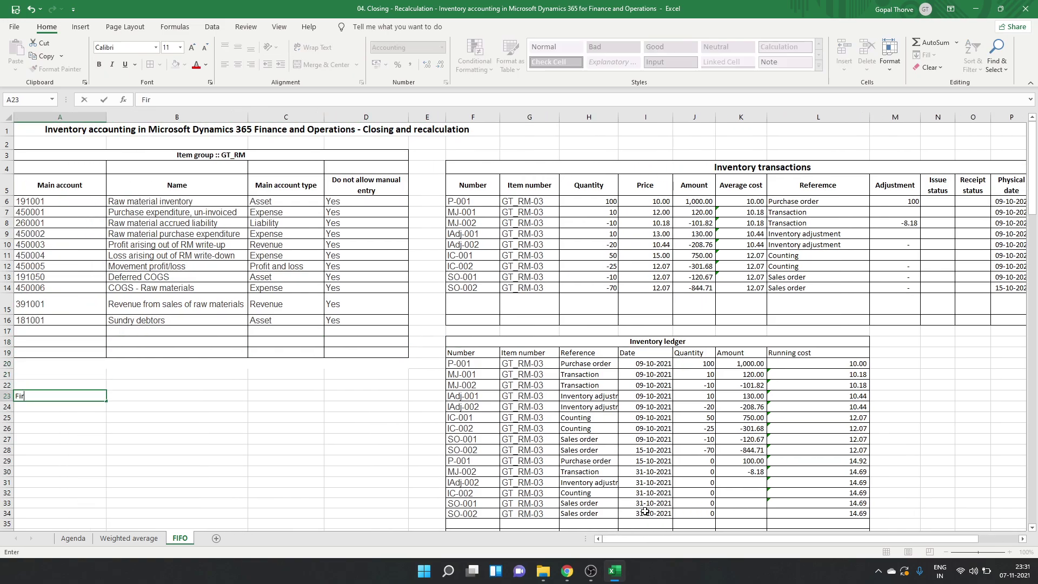
key("Tab")
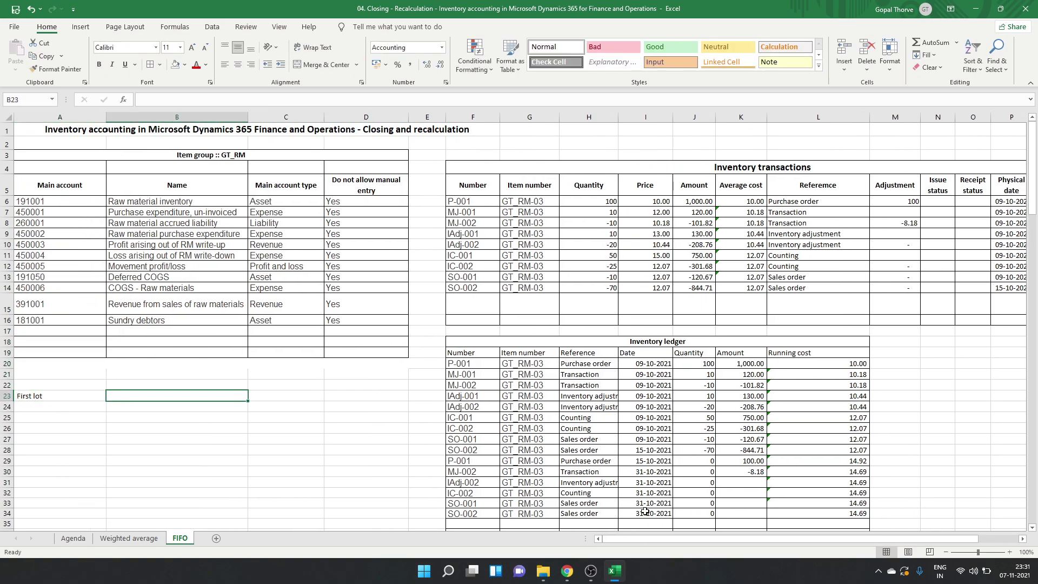
Step: Calculate the first lot's unit cost in B23 with the formula =(K20+K29)/H6
type("=")
left_click(756, 366)
type("+")
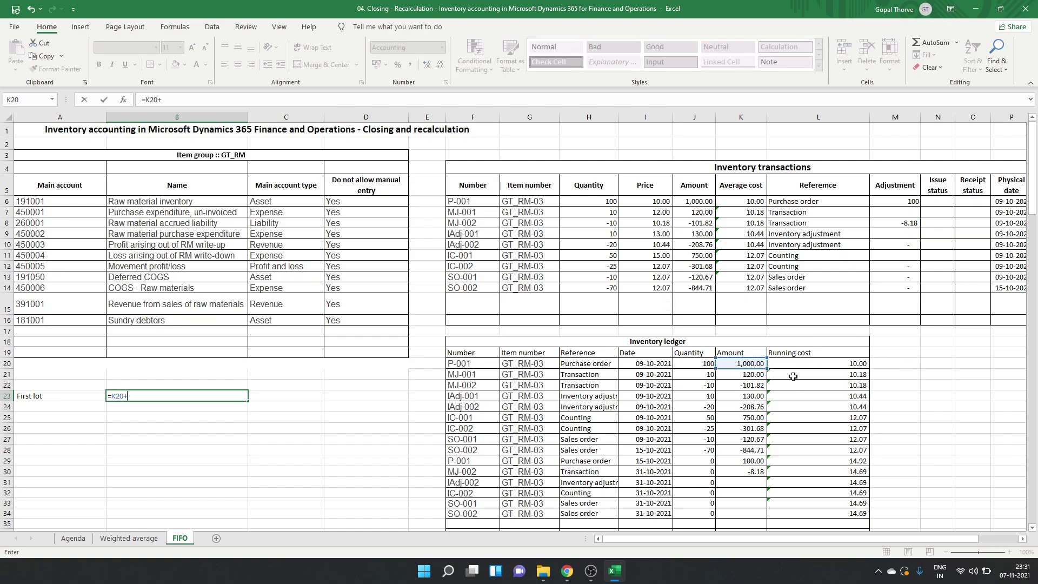
left_click(748, 459)
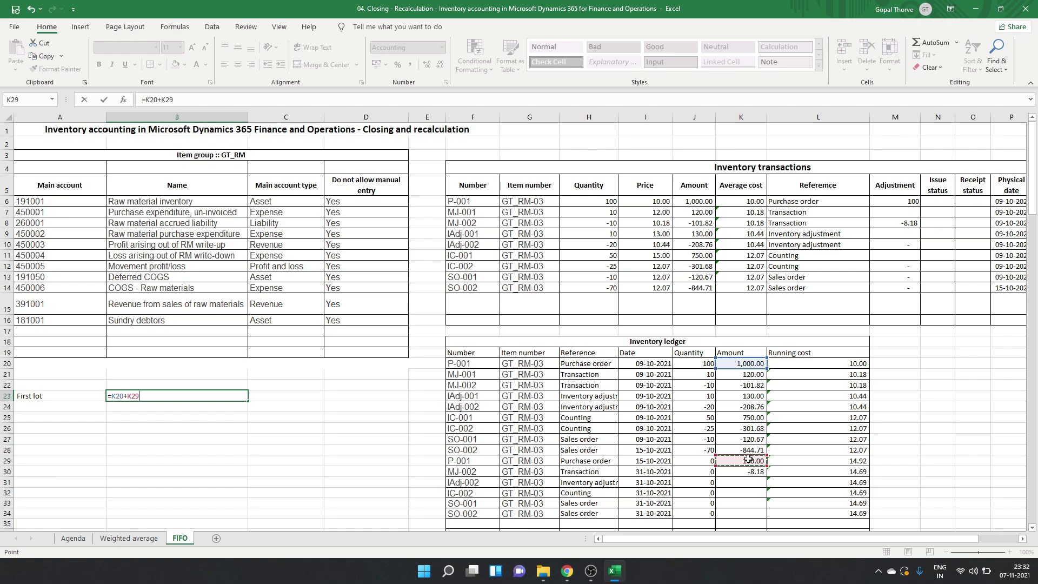
key("F2")
type("(")
type(")/")
left_click(618, 205)
key("Return")
Step: Replace (J6+K29)/H6 in the K30 adjustment formula with B23, so it reads =H8*B23-K22
key("Right")
key("Right")
key("Right")
key("Right")
key("Right")
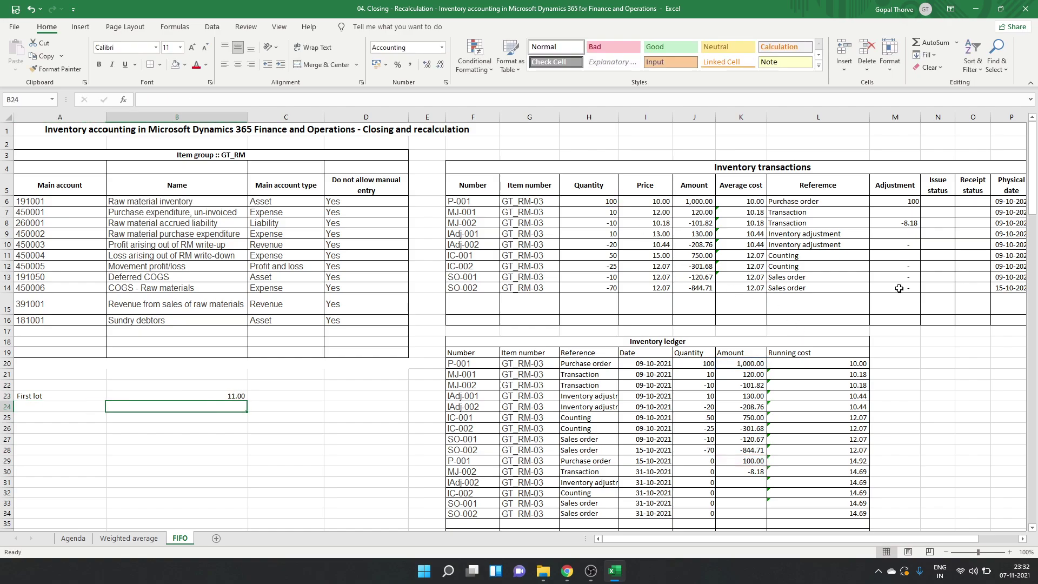
key("Down")
key("Down")
key("Down")
key("Down")
key("Down")
key("Down")
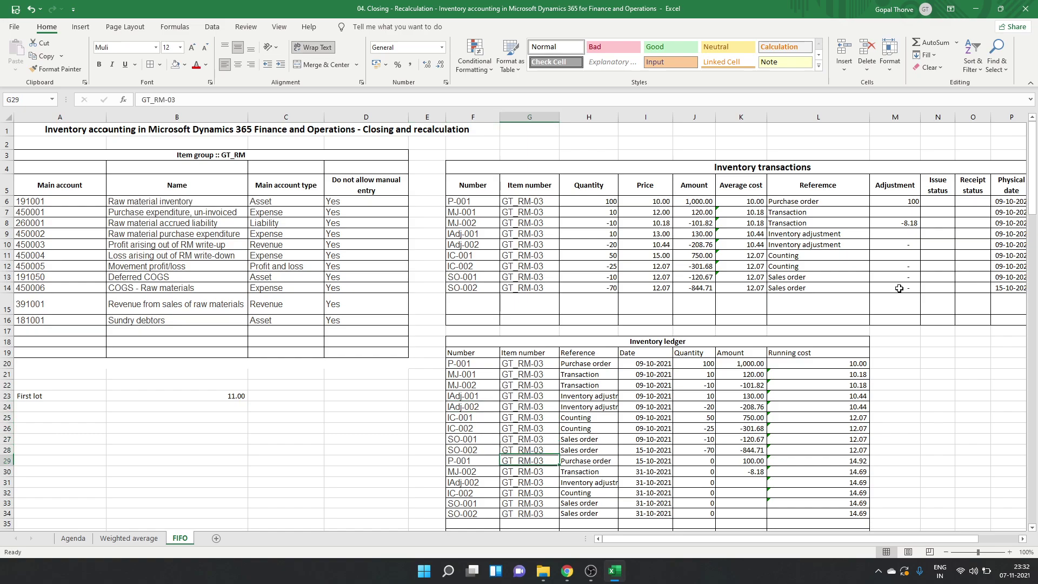
key("Right")
key("Right")
key("Right")
key("Right")
key("F2")
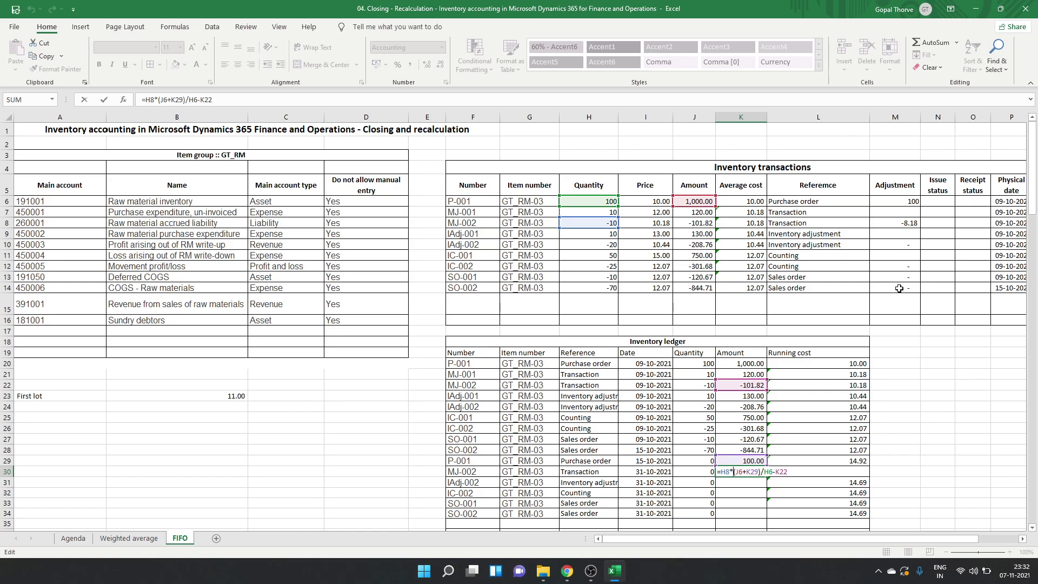
key("shift+Right")
key("shift+Right")
key("shift+Right")
key("shift+Right")
key("shift+Right")
key("shift+Right")
key("shift+Right")
key("Delete")
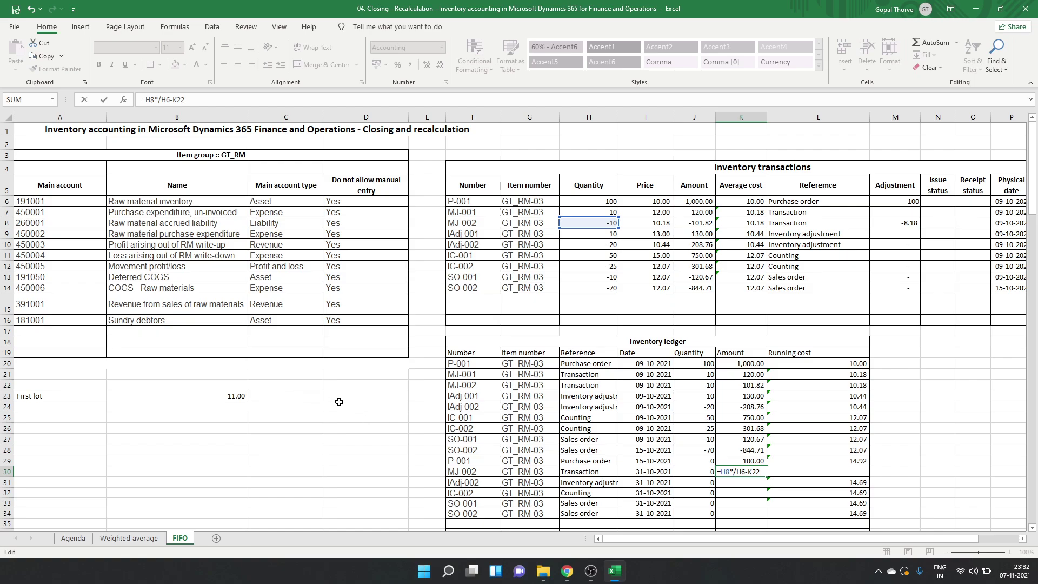
key("Delete")
key("Delete")
key("Delete")
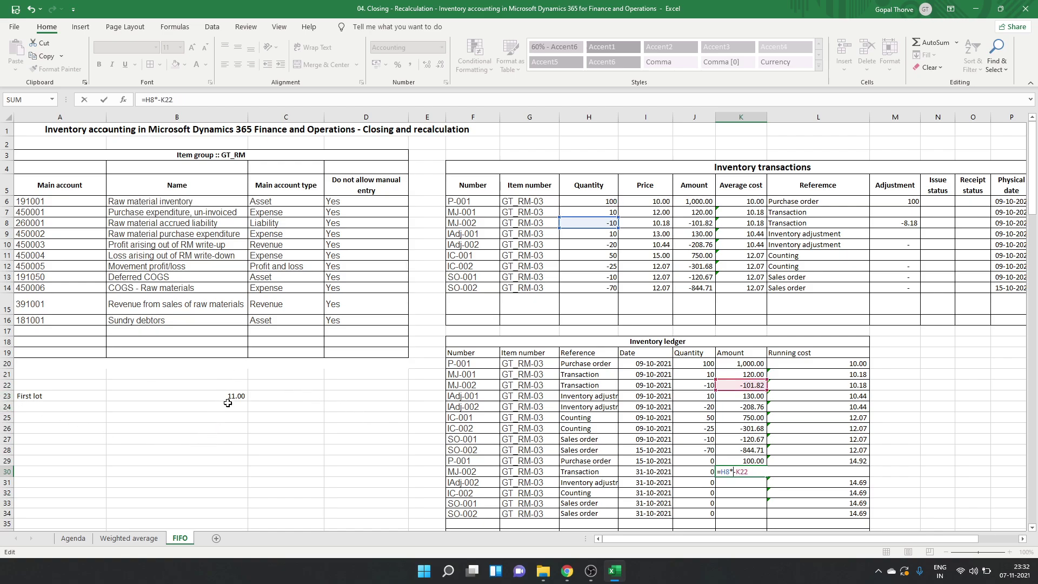
left_click(230, 396)
key("Return")
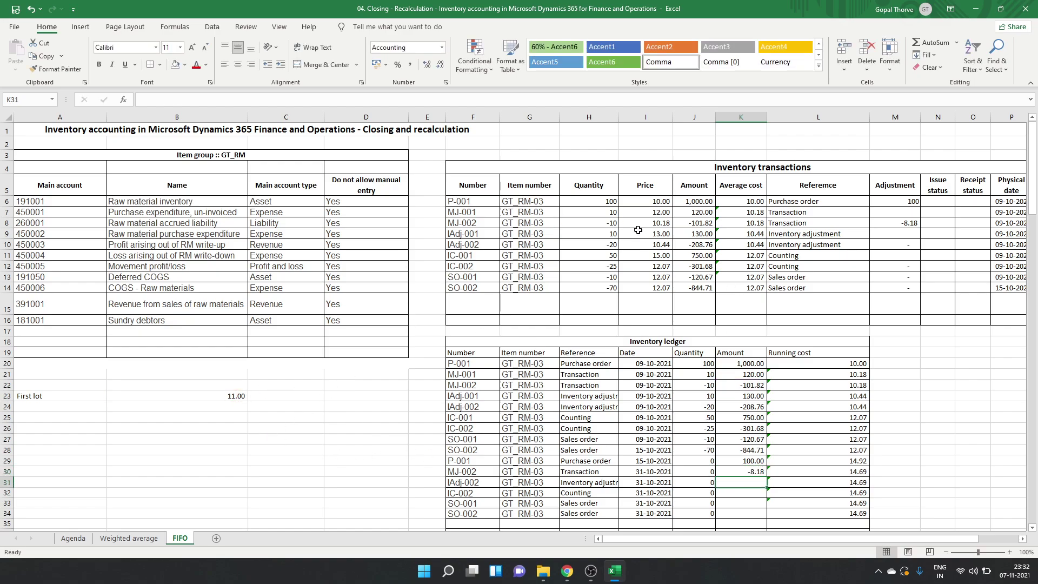
Step: Enter 10 as the settled quantity of purchase order P-001 in R6
left_click(610, 202)
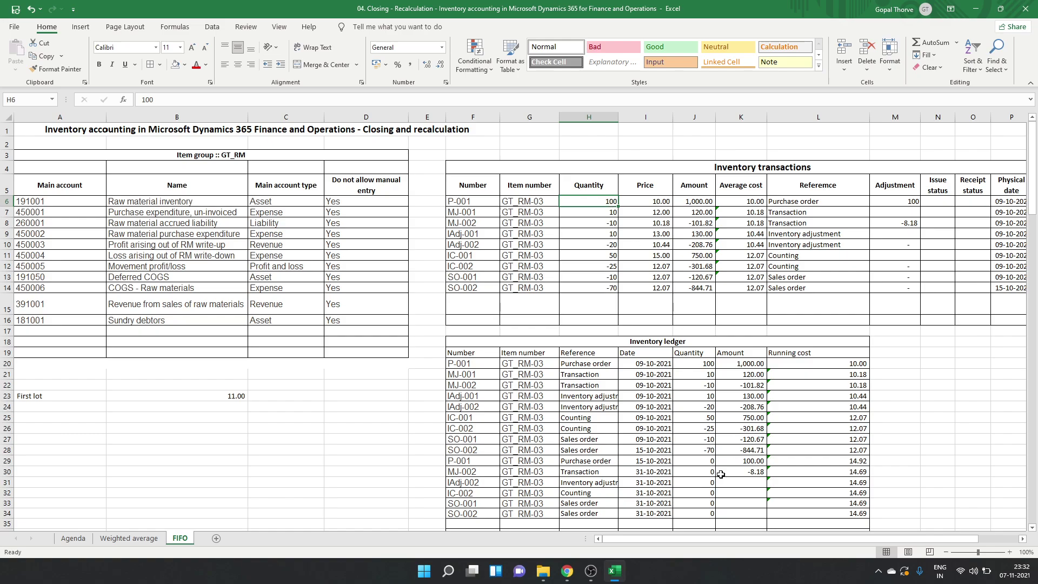
key("Right")
key("Right")
key("Right")
key("Right")
key("Right")
key("Right")
key("Right")
key("Right")
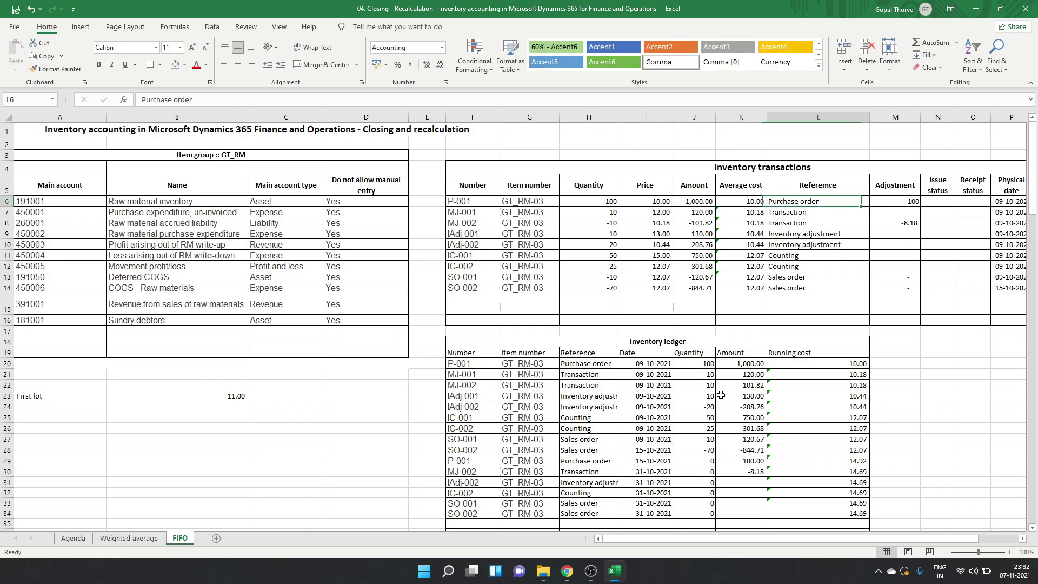
key("Right")
key("Right")
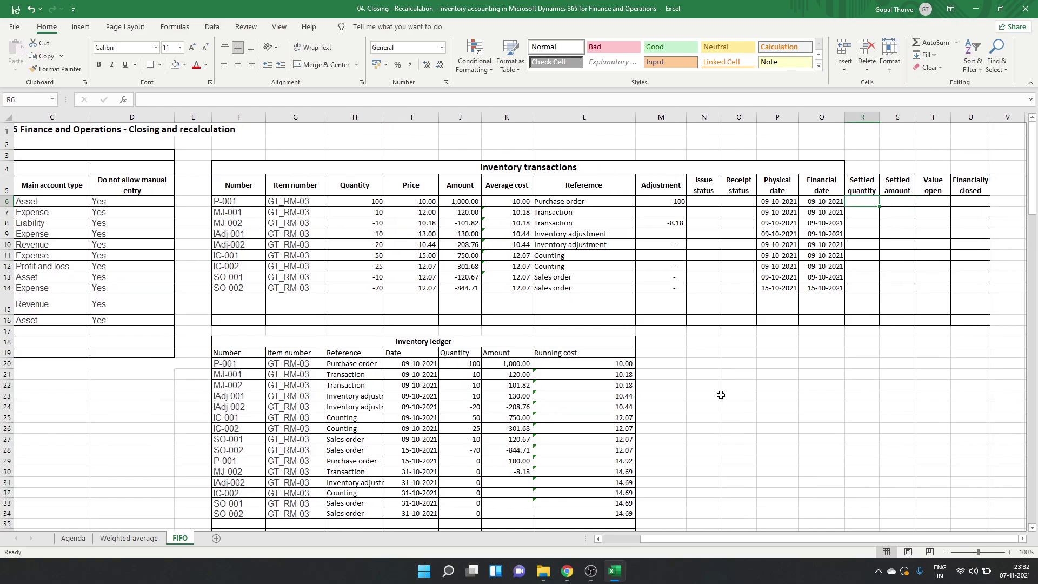
type("10")
key("Return")
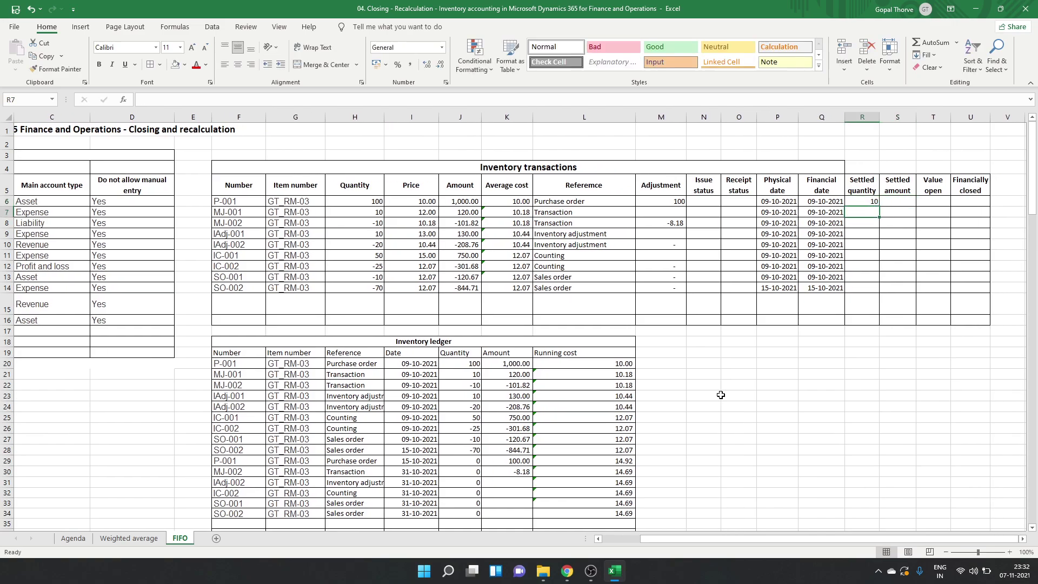
Step: Enter -10 as the settled quantity of transaction MJ-002 in R8
key("Down")
key("Left")
key("Left")
key("Left")
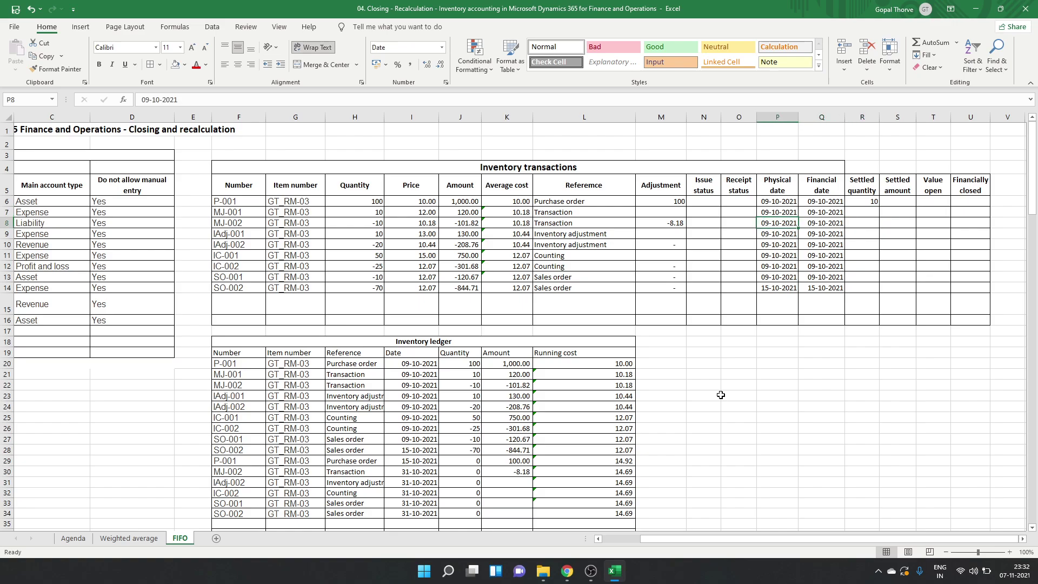
key("Left")
key("Right")
key("Right")
key("Right")
key("Right")
type("-10")
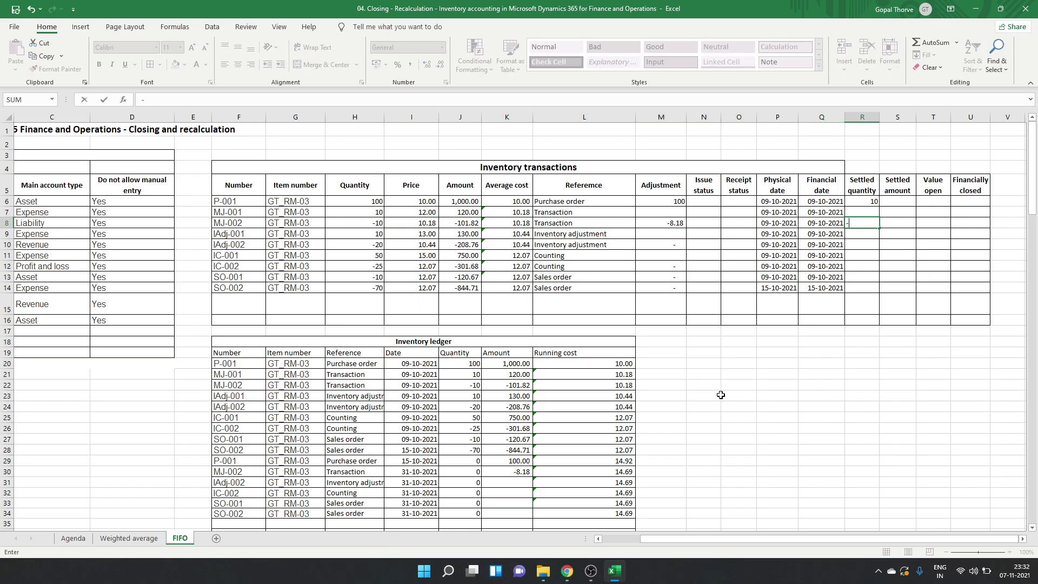
key("Return")
Step: Set the value open status of MJ-002 to No in T8
key("Up")
key("Right")
key("Left")
key("Left")
key("Left")
key("Left")
key("Left")
key("Right")
key("Right")
key("Right")
key("Right")
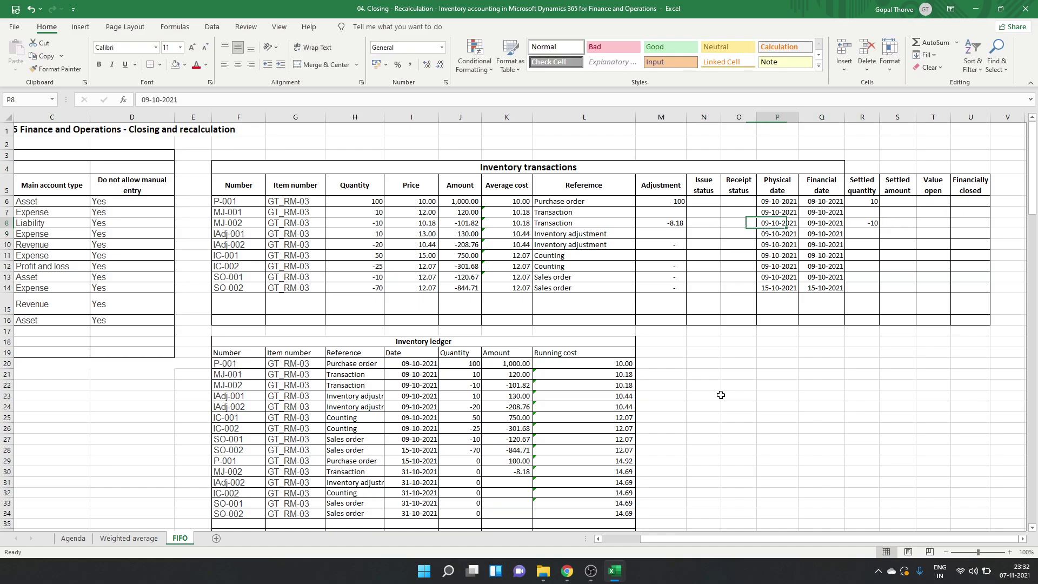
key("Right")
key("Right")
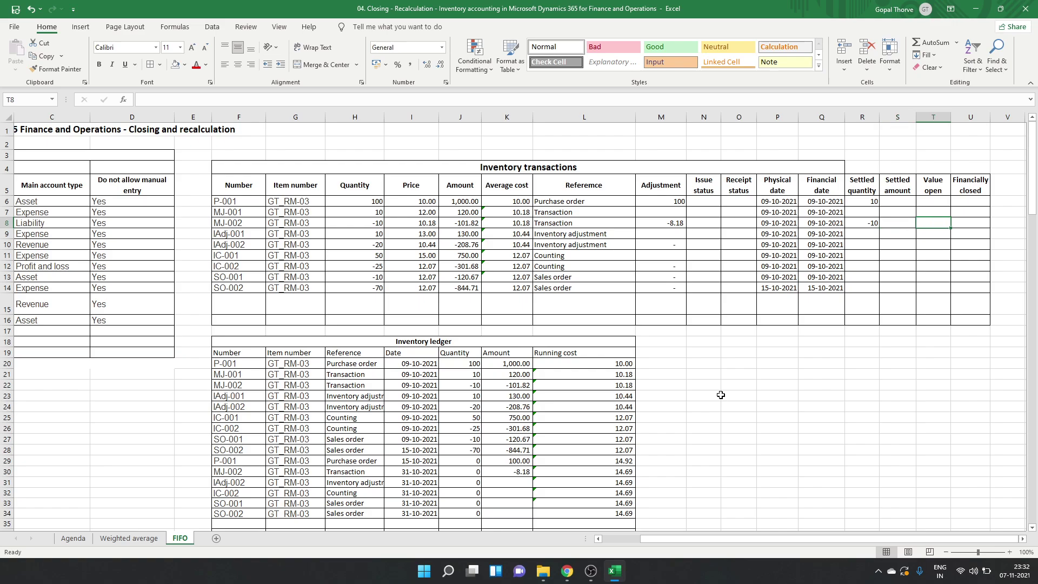
type("No")
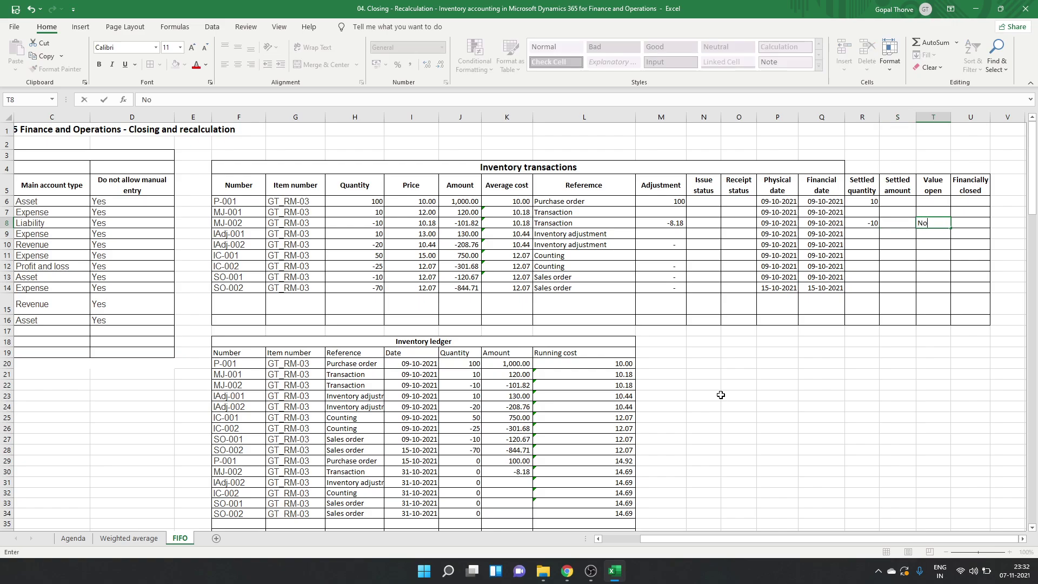
key("Left")
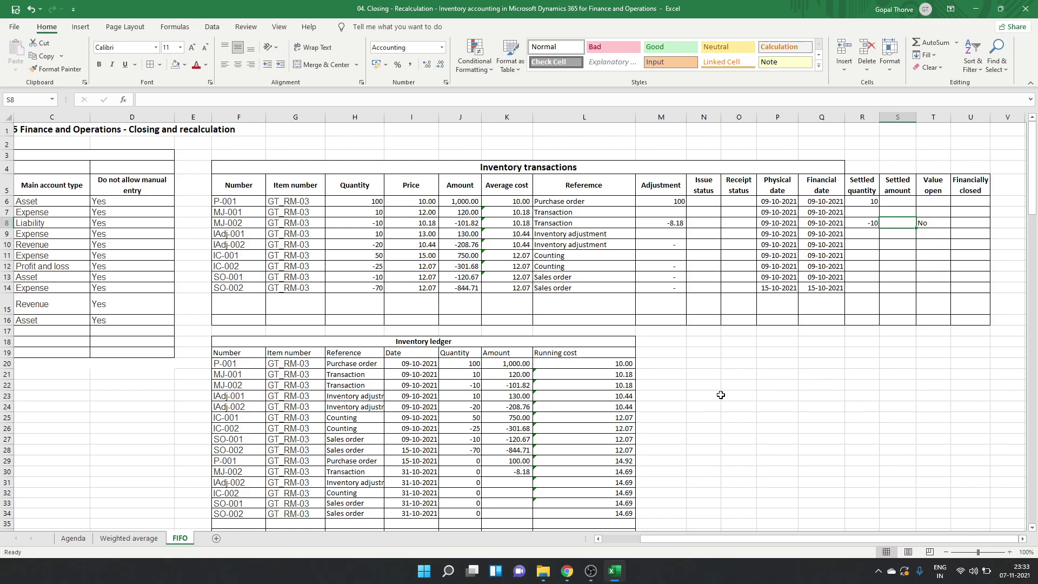
Step: Calculate the settled amount of MJ-002 in S8 with the formula =J8+M8
type("=")
key("Left")
key("Left")
key("Left")
key("Left")
key("Left")
key("Left")
key("Left")
key("Left")
key("Left")
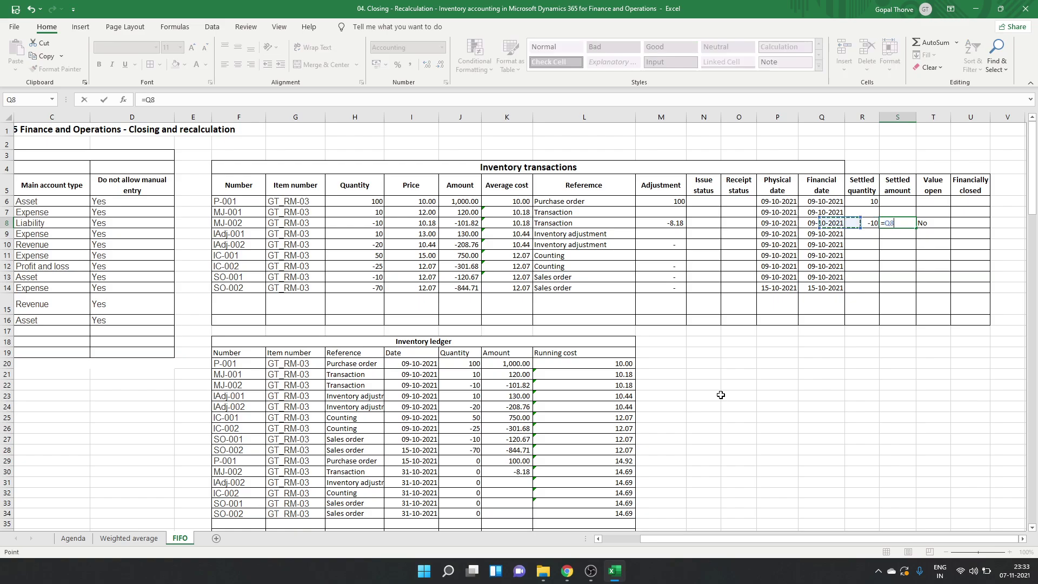
type("+")
key("Left")
key("Left")
key("Left")
key("Left")
key("Left")
key("Left")
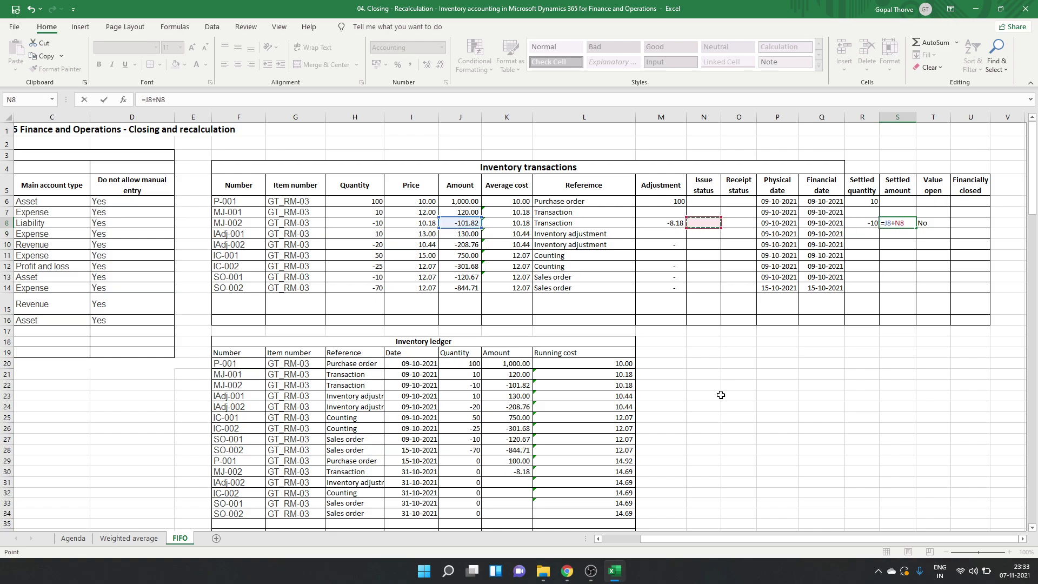
key("ctrl+Return")
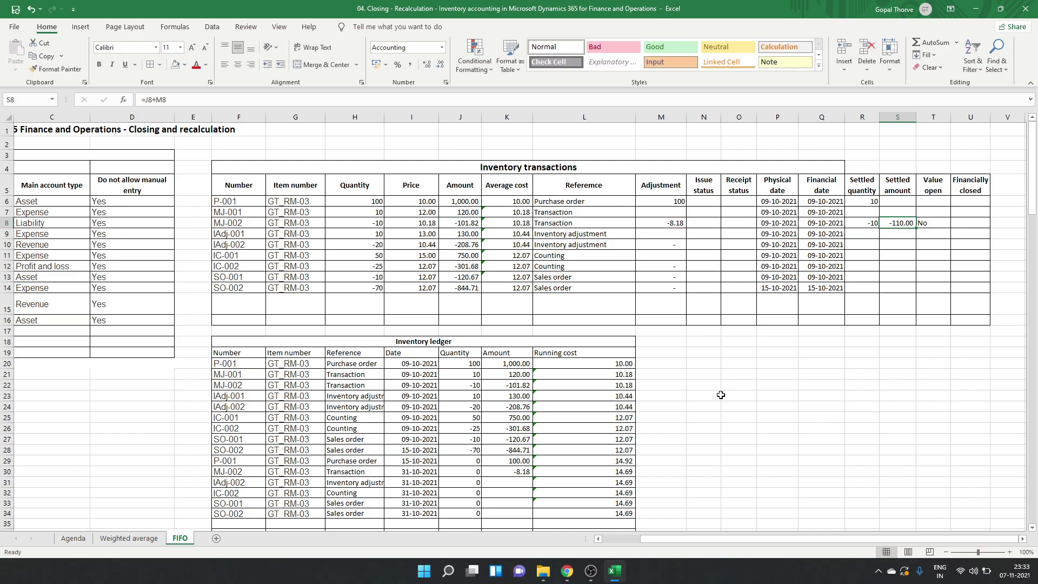
left_click(899, 201)
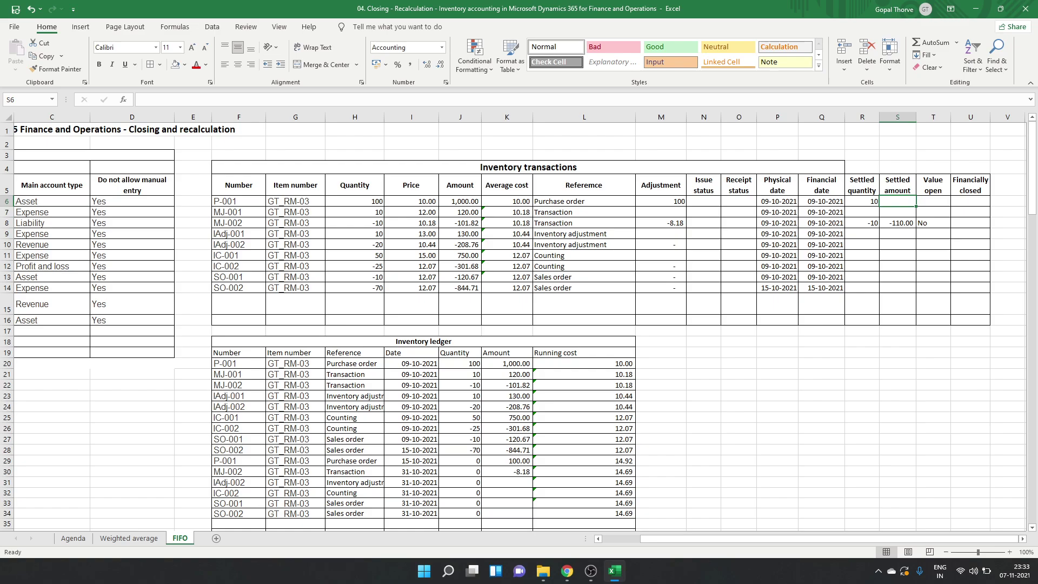
type("1")
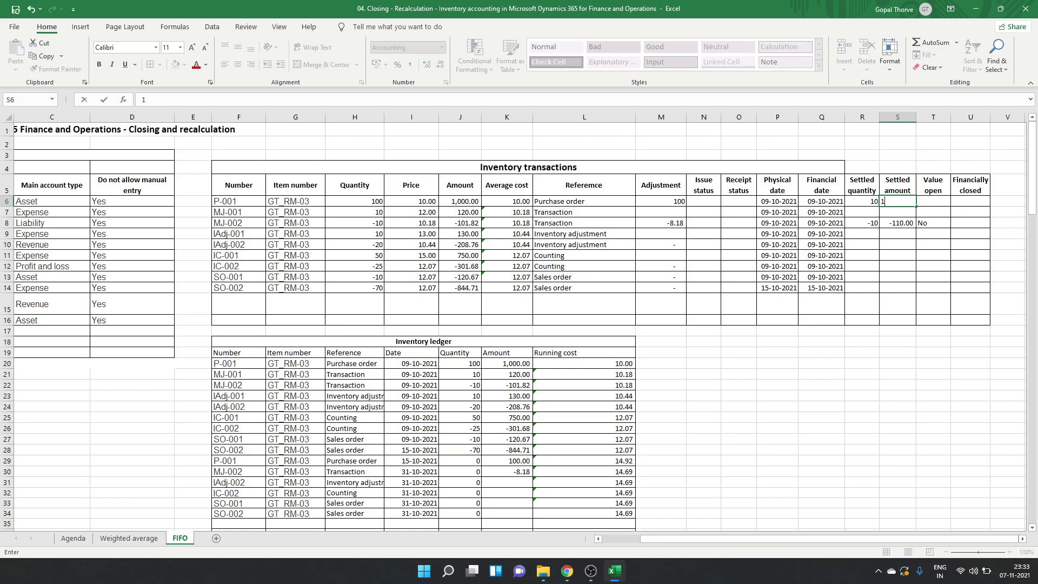
type("`=")
key("Escape")
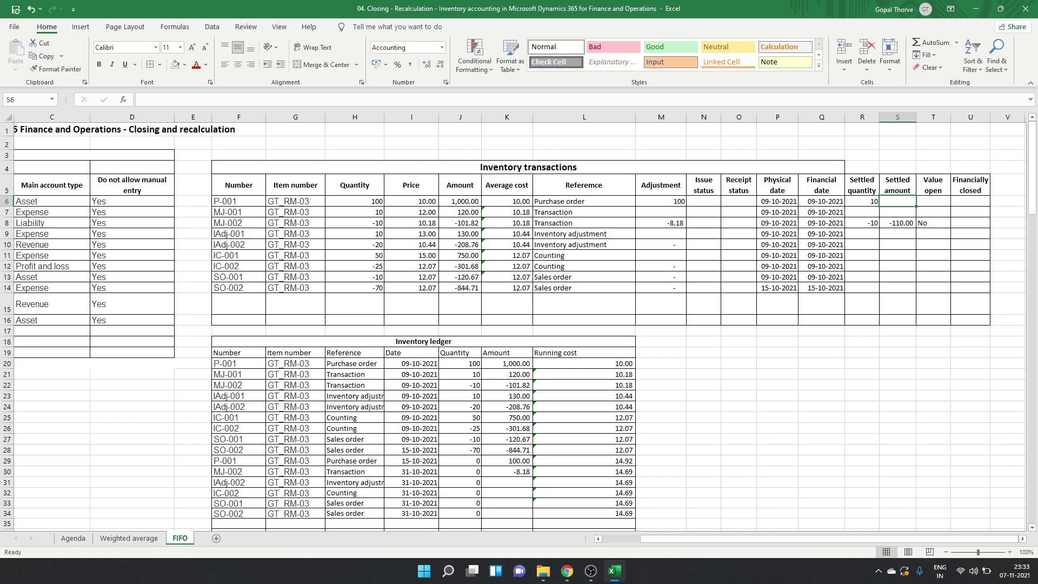
type("=")
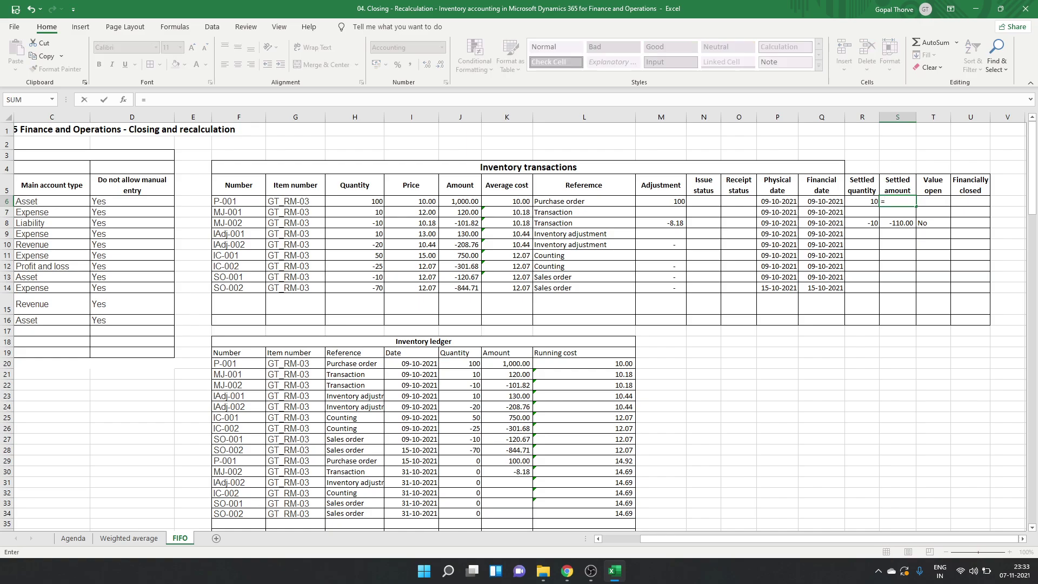
key("Down")
key("Down")
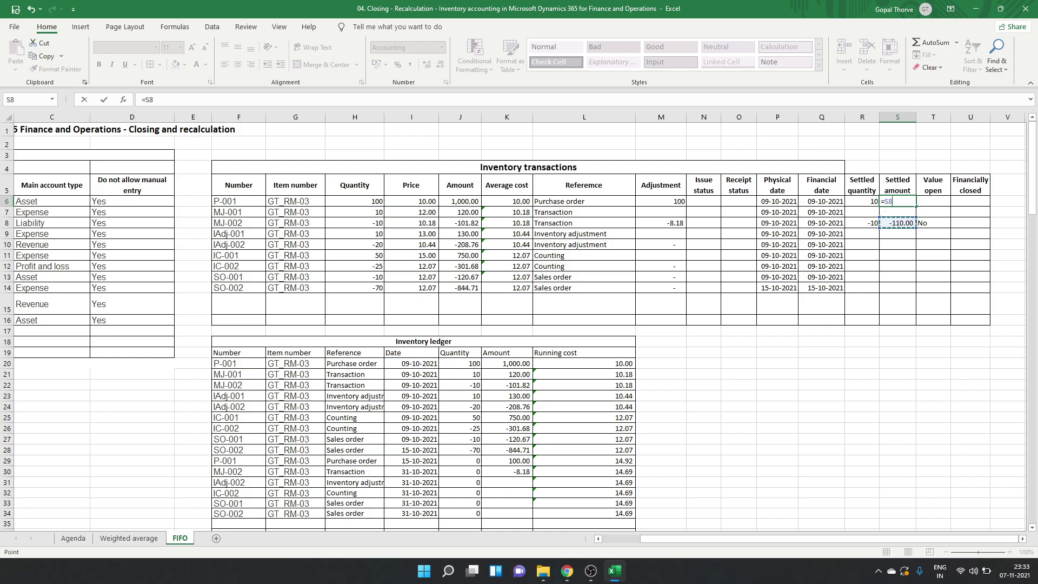
key("Escape")
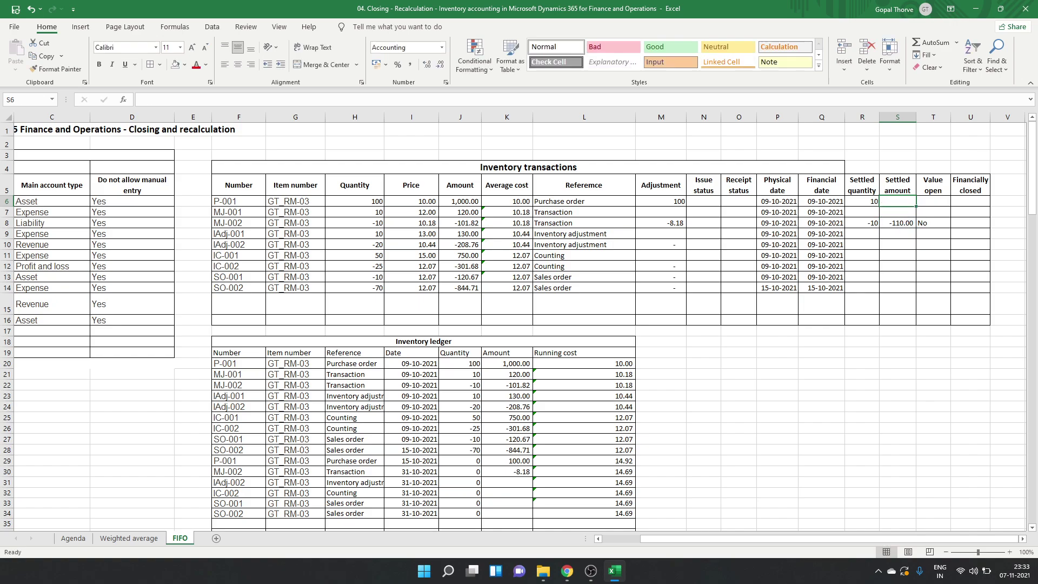
Step: Set the settled amount of purchase order P-001 in S6 to the negated MJ-002 amount with =-S8
type("=-")
key("Down")
key("Down")
key("Return")
Step: Enter 31/10/2021 as the financially closed date of MJ-002 in U8
key("Up")
key("Right")
key("Right")
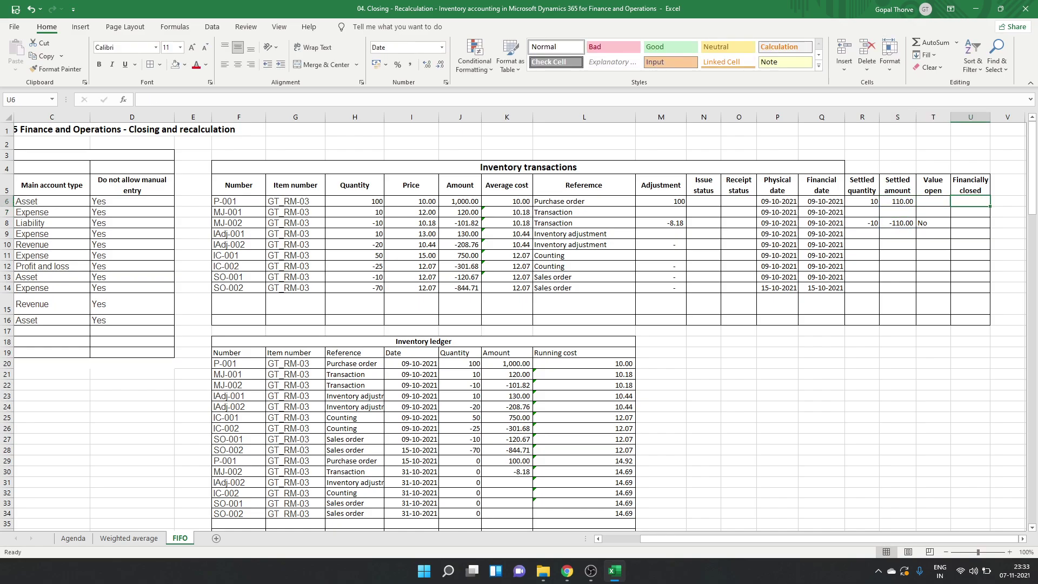
key("Down")
key("Down")
type("31")
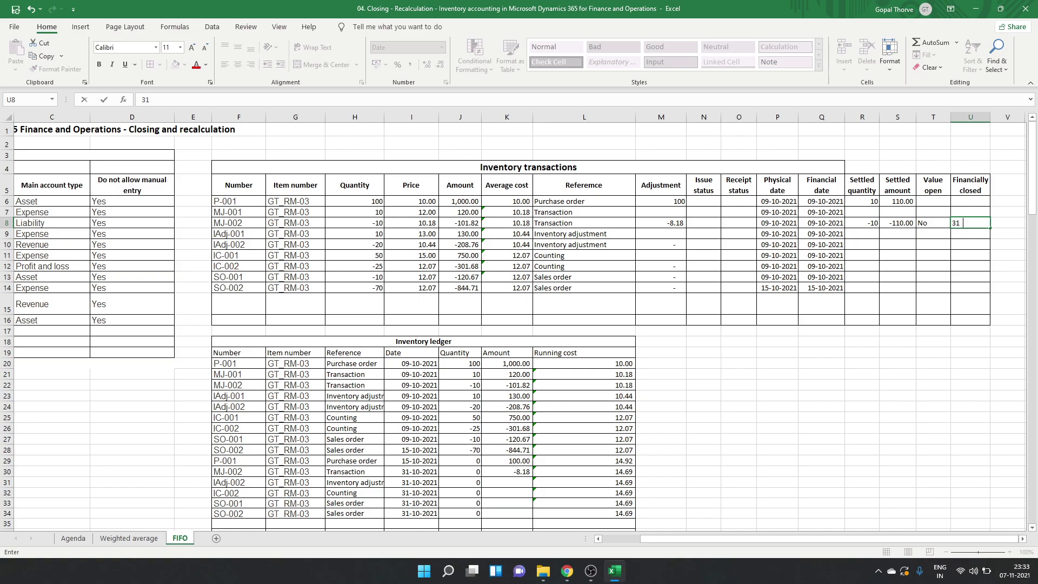
type("/10/2021")
key("Return")
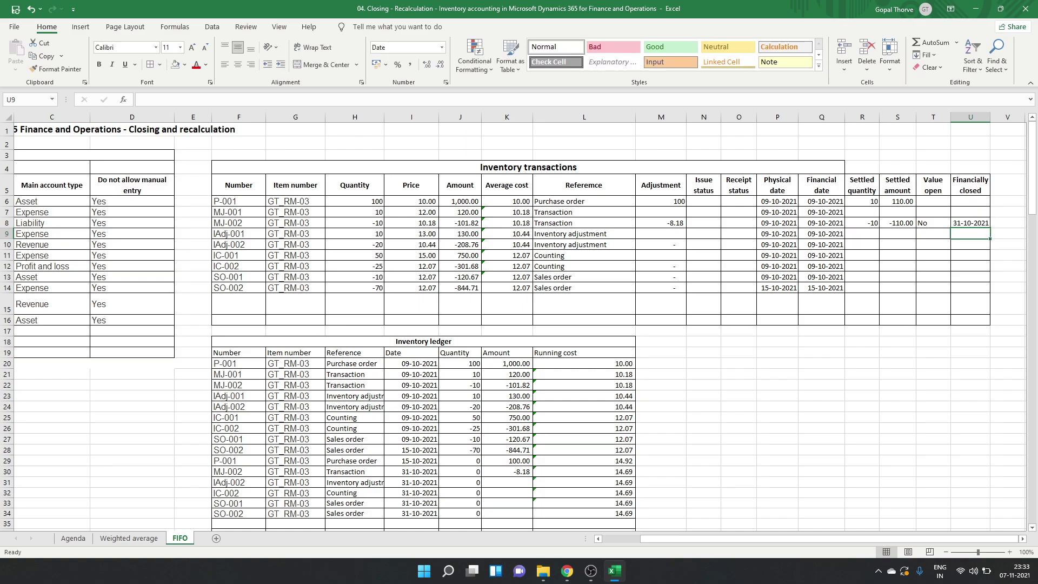
Step: Review the amounts, adjustments and settlement values of P-001 and MJ-002 in the inventory transactions table
key("Up")
key("Left")
key("Left")
key("Left")
key("Left")
key("Up")
key("Up")
key("Left")
key("Left")
key("Left")
key("Left")
key("Left")
key("Left")
key("Left")
key("Left")
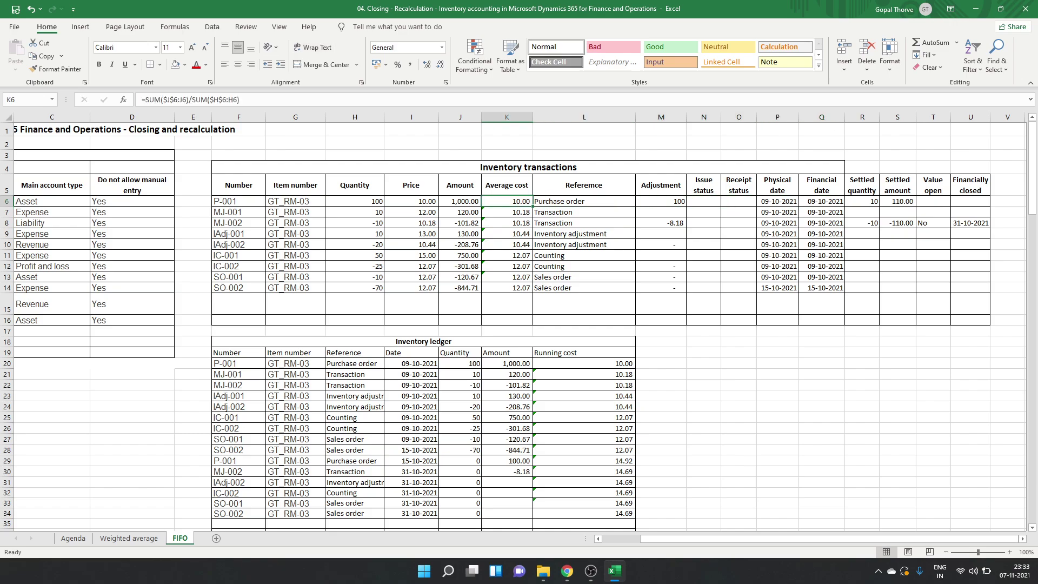
key("Right")
key("Right")
key("Right")
key("Right")
key("Right")
key("Right")
key("Right")
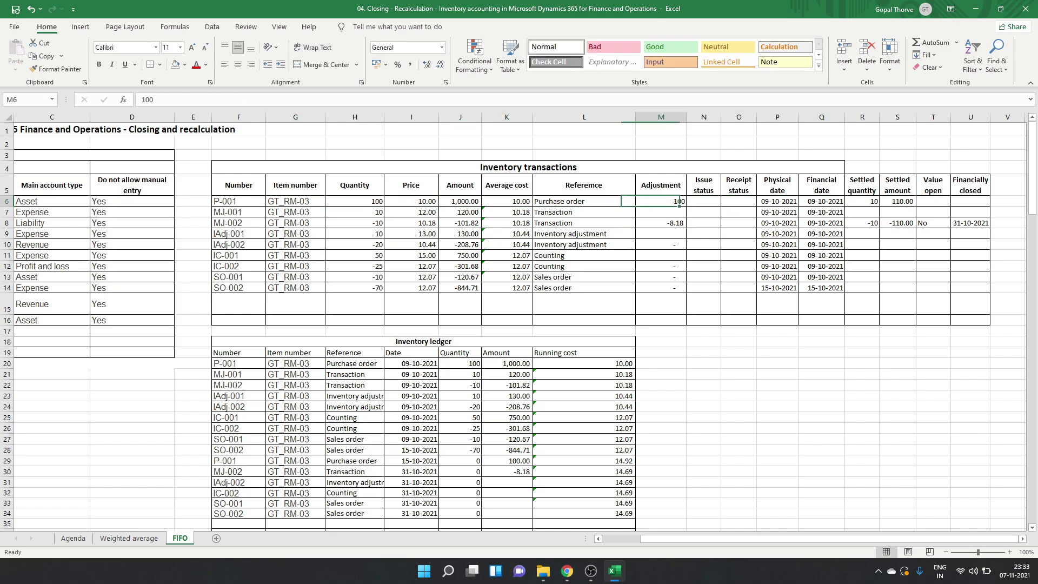
key("Right")
key("Right")
key("Right")
key("Right")
key("Left")
key("Left")
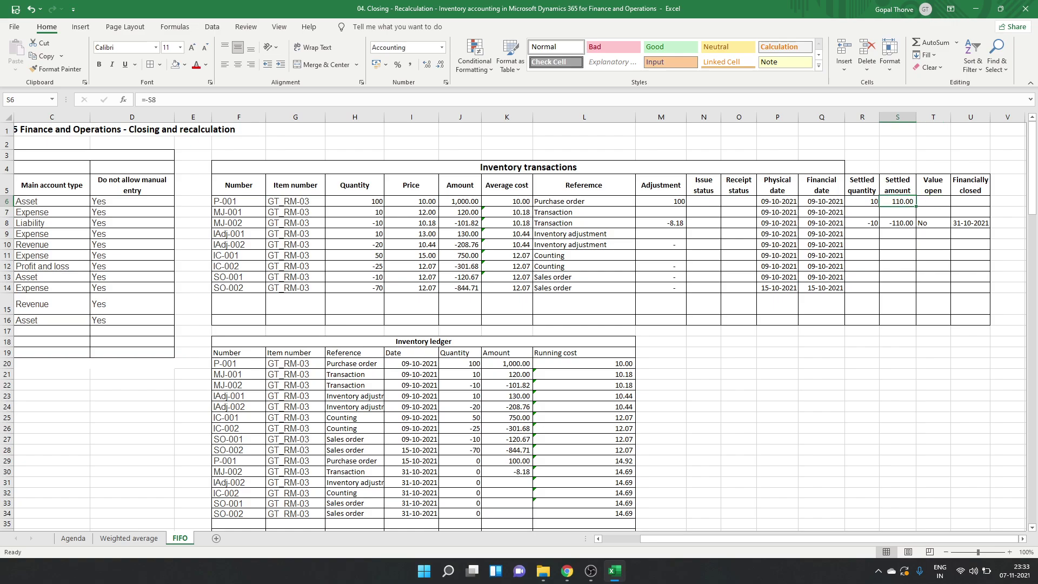
key("Down")
key("Down")
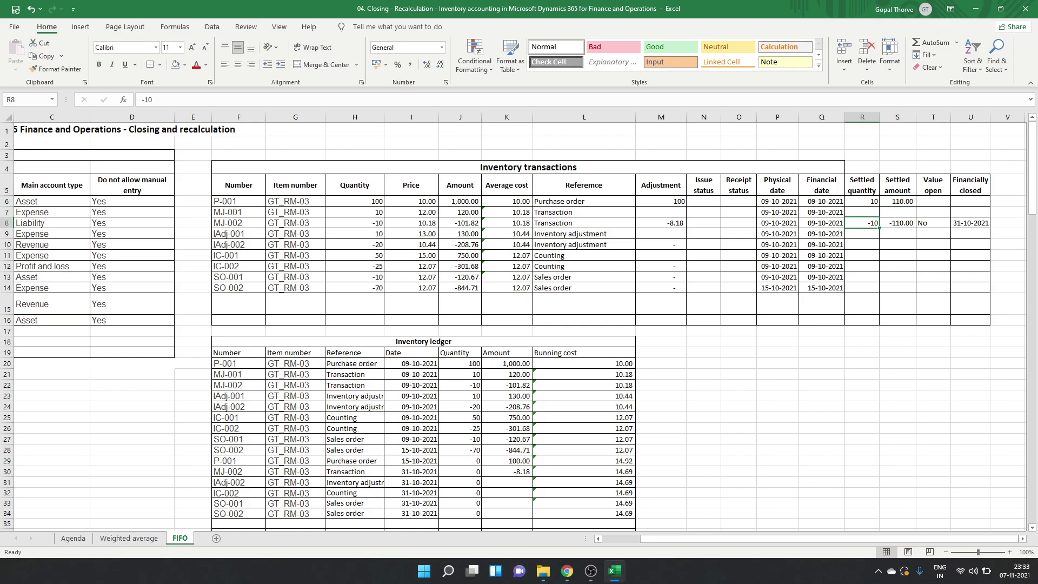
key("Left")
key("Left")
key("Left")
key("Left")
key("Left")
key("Left")
key("Left")
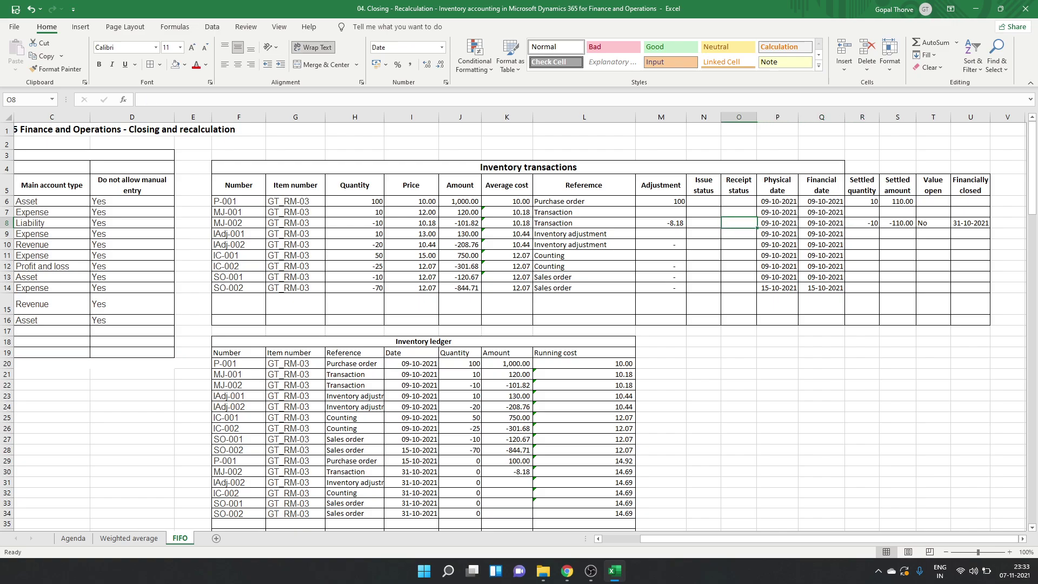
key("Left")
key("Left")
key("Left")
key("Left")
key("Left")
Step: Calculate the closing adjustment of IAdj-002 in ledger cell K31 with the formula =B23*J24-K24
key("Down")
key("Down")
key("Right")
key("Right")
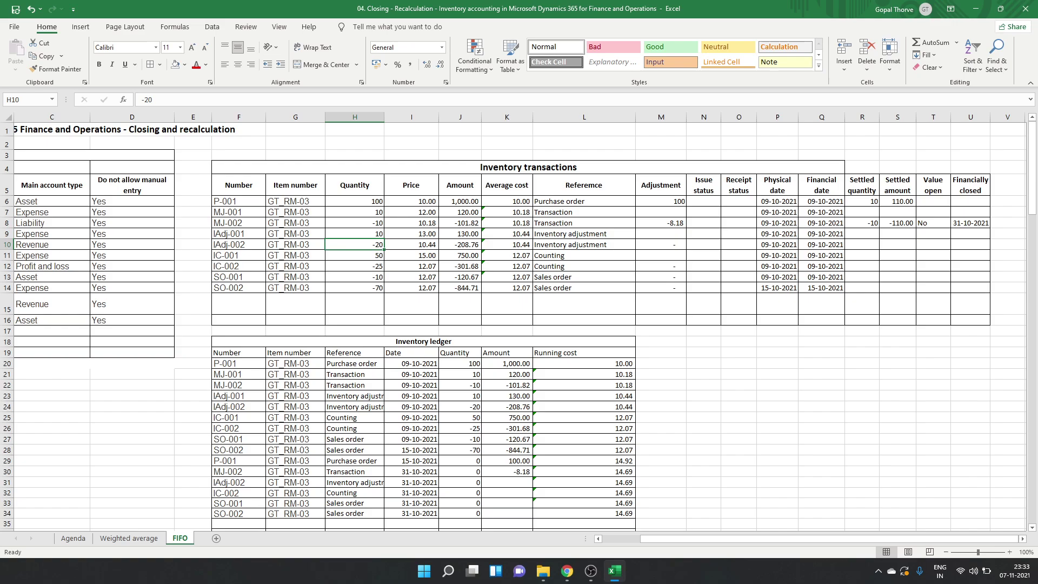
key("Down")
key("Down")
key("Down")
key("Down")
key("Down")
key("Down")
key("Down")
key("Down")
key("Down")
key("Down")
key("Down")
key("Down")
key("Down")
key("Down")
key("Down")
key("Down")
key("Down")
key("Down")
key("Down")
key("Down")
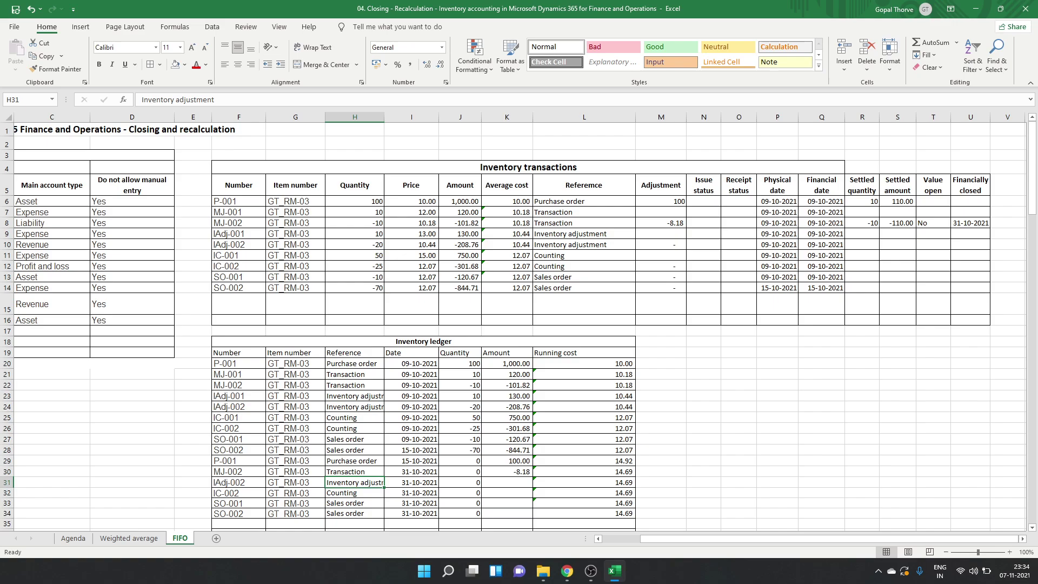
key("Right")
key("Right")
key("Right")
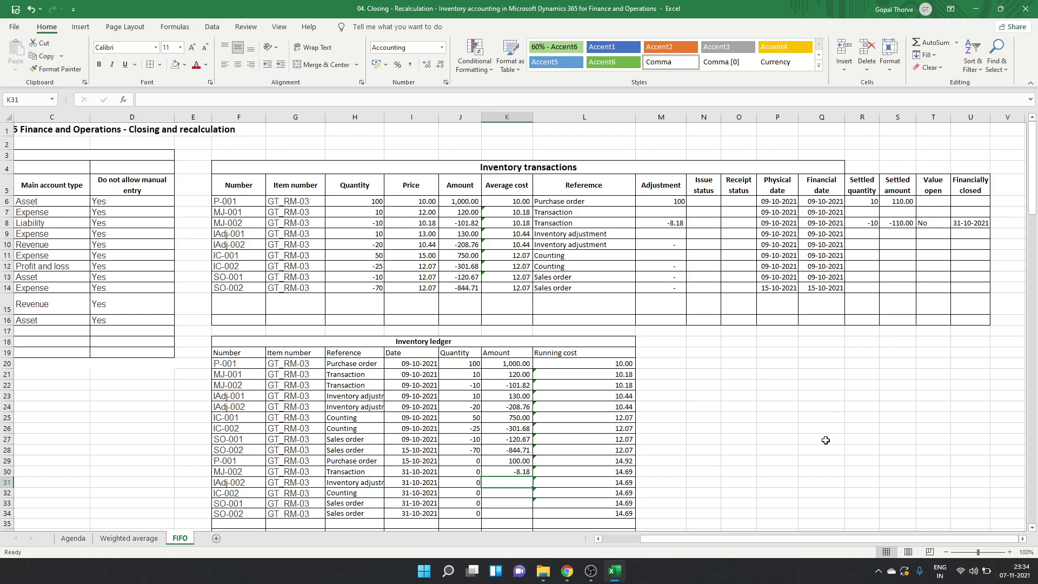
left_click(600, 541)
left_click(600, 541)
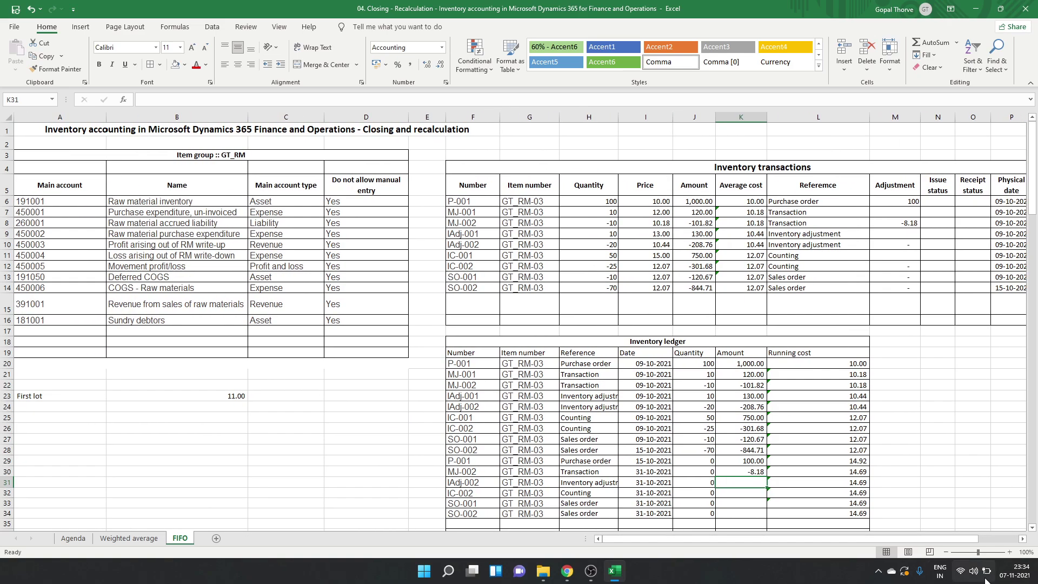
type("=")
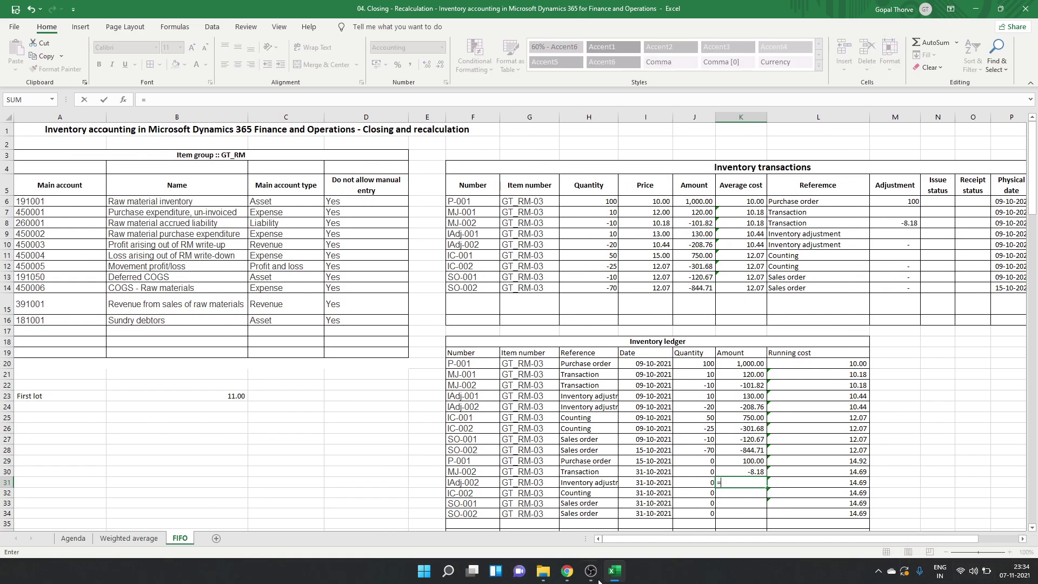
left_click(211, 395)
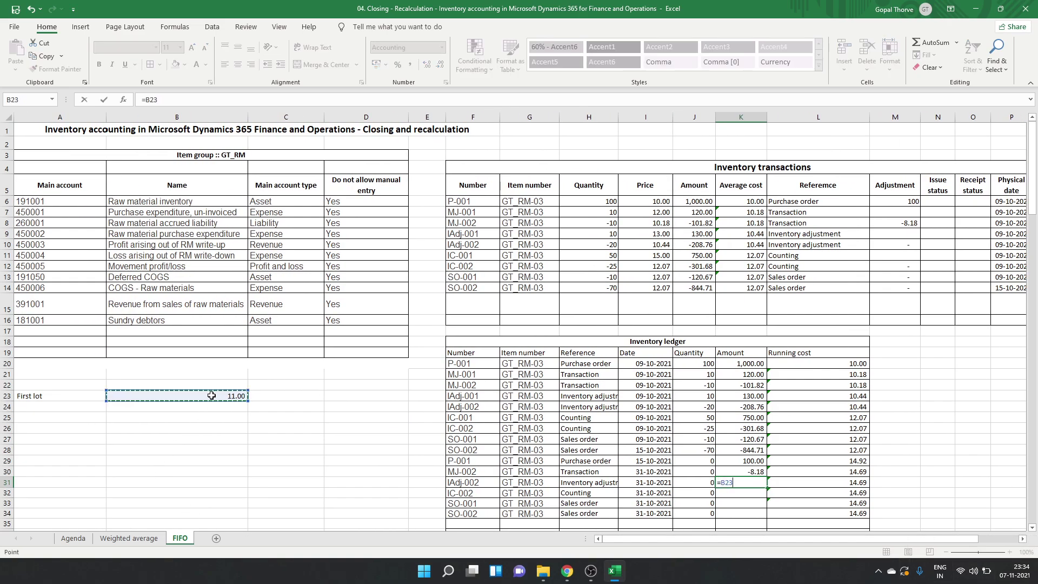
type("*")
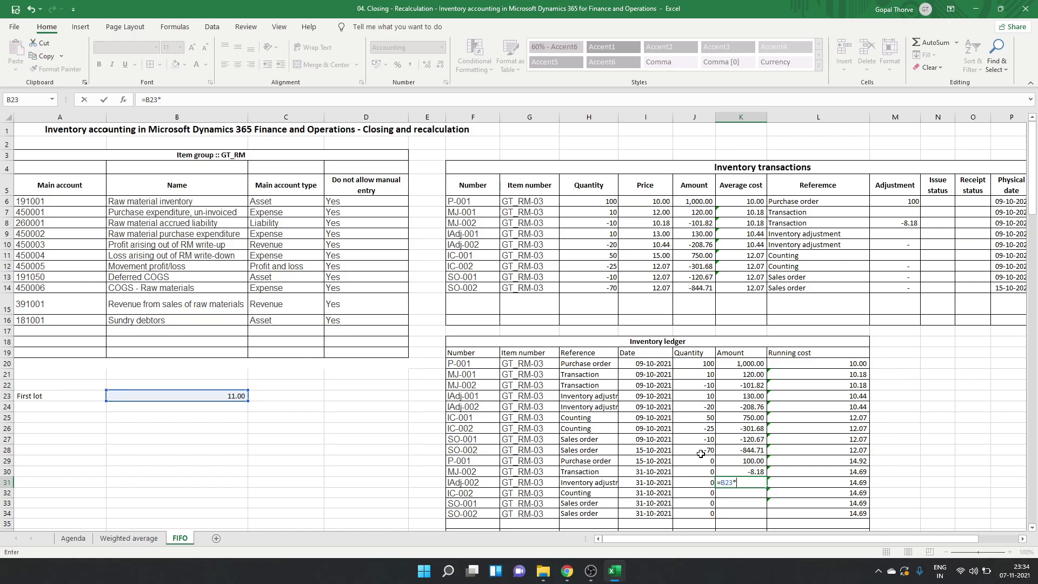
left_click(708, 408)
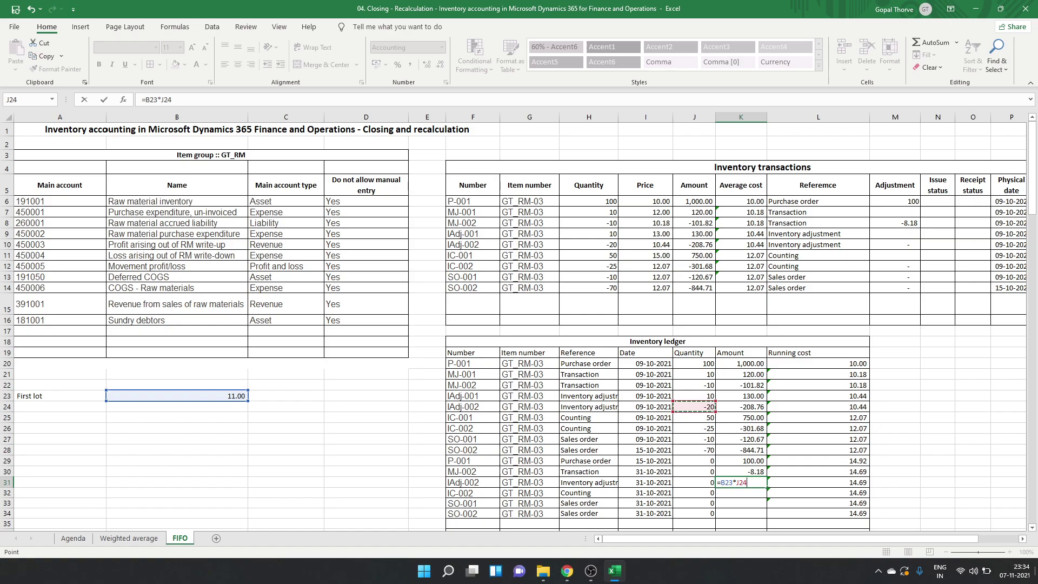
type("-")
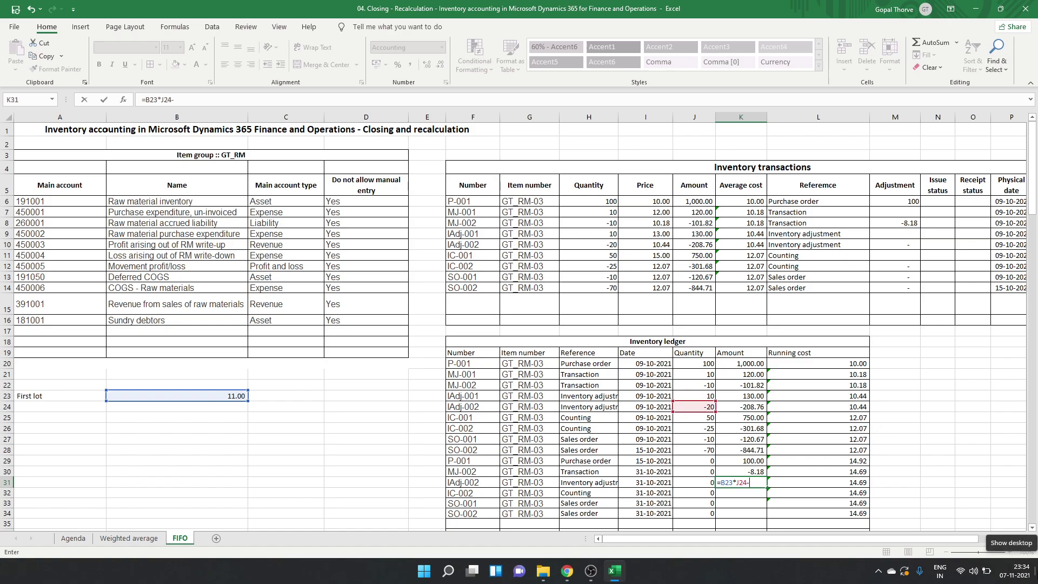
left_click(749, 407)
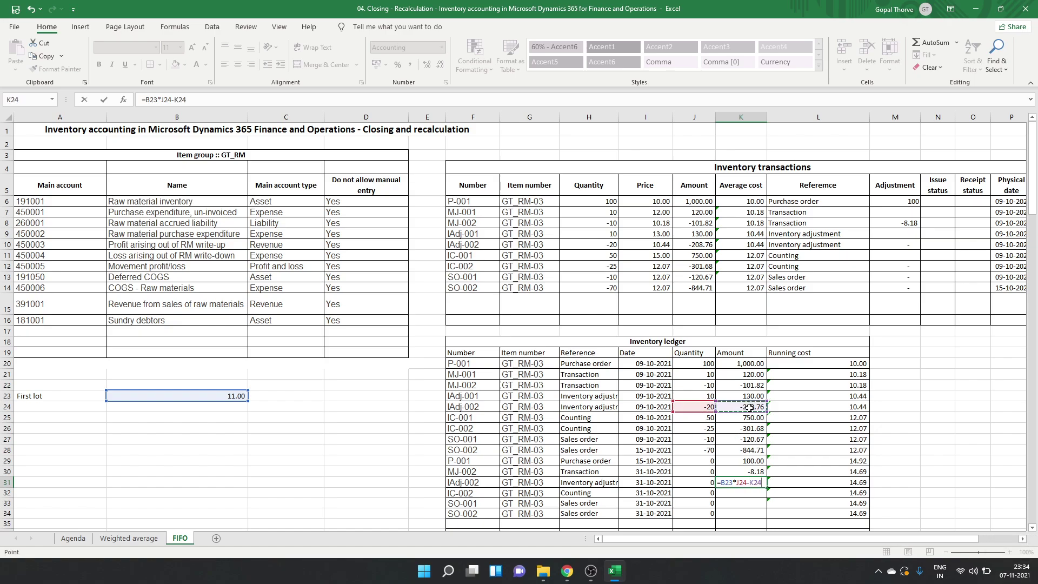
key("Return")
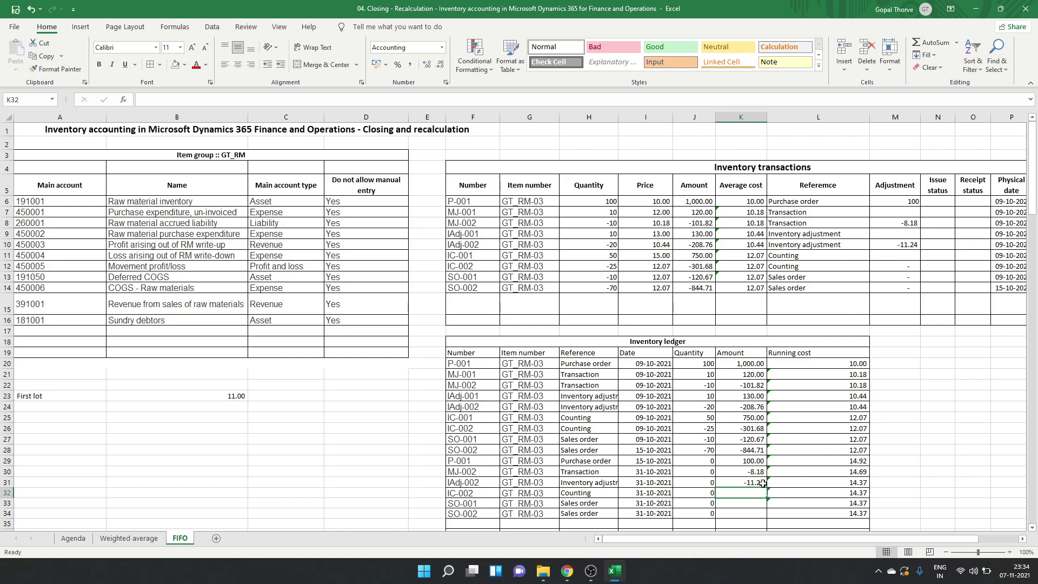
Step: Examine the posting lines, accounts and 11.24 amounts of the closing voucher beside the inventory adjustment write-down journal
scroll(760, 483, "down", 1)
left_click(760, 444)
scroll(760, 444, "down", 6)
scroll(760, 444, "down", 8)
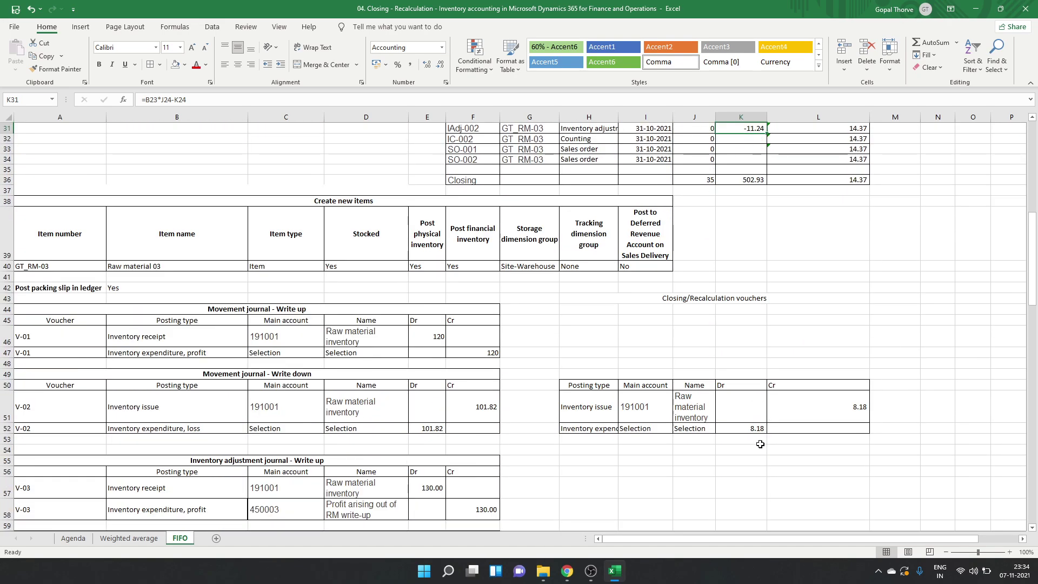
left_click_drag(234, 365, 255, 438)
left_click(337, 427)
left_click_drag(204, 401, 346, 443)
left_click(388, 448)
left_click(234, 406)
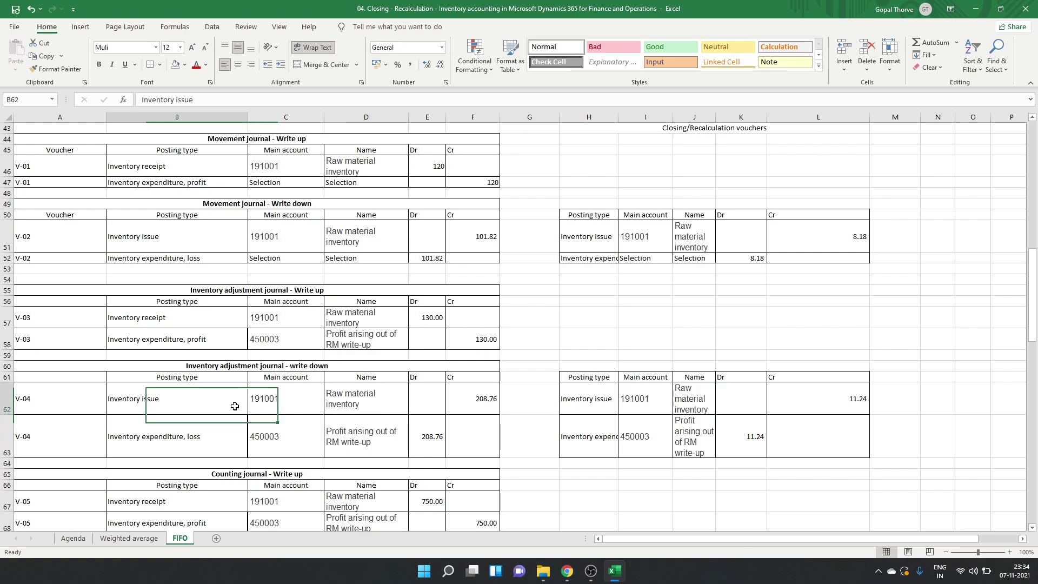
left_click_drag(234, 406, 343, 430)
left_click(343, 430)
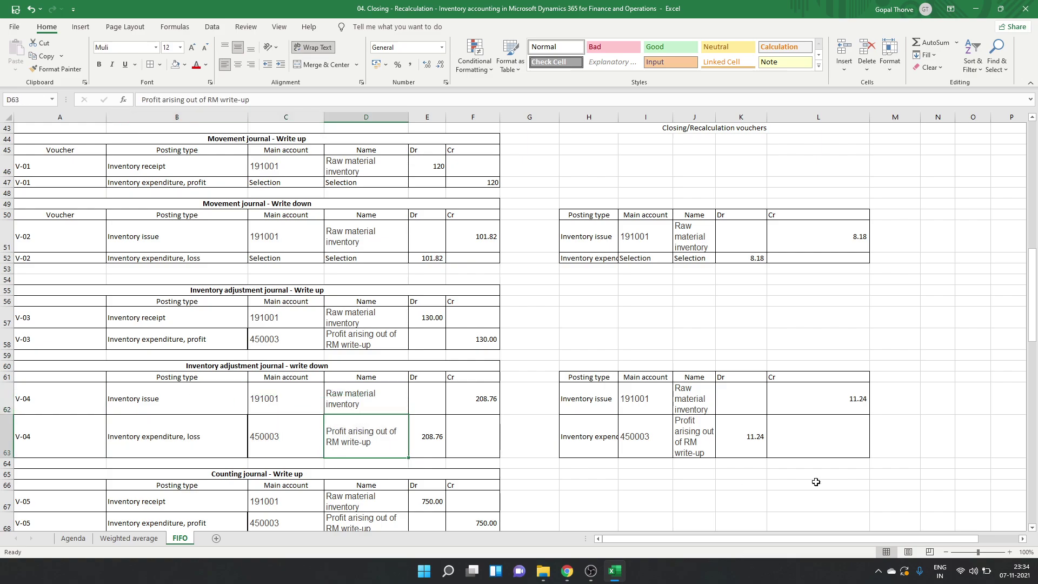
left_click(837, 413)
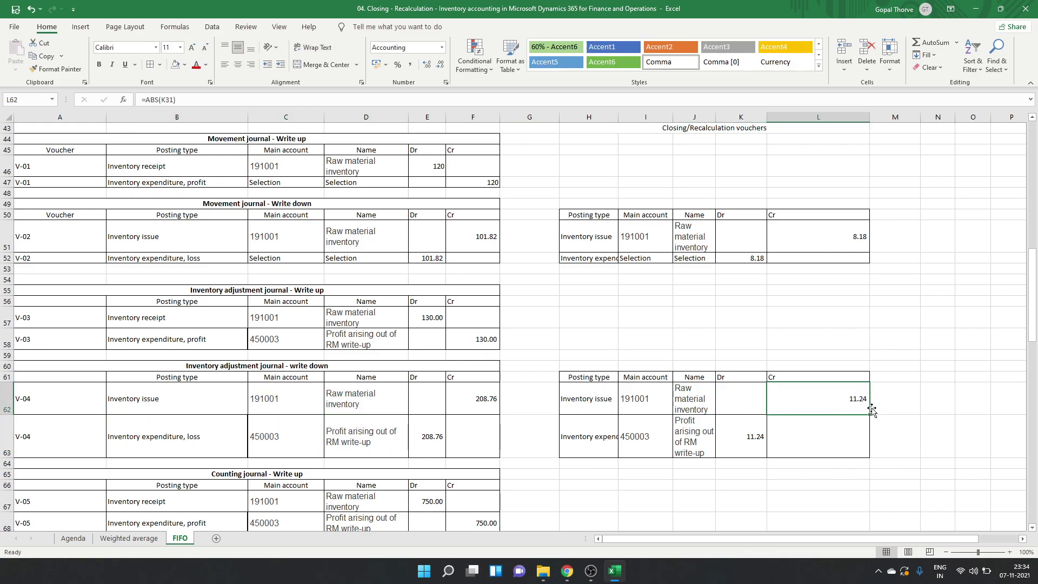
left_click(599, 439)
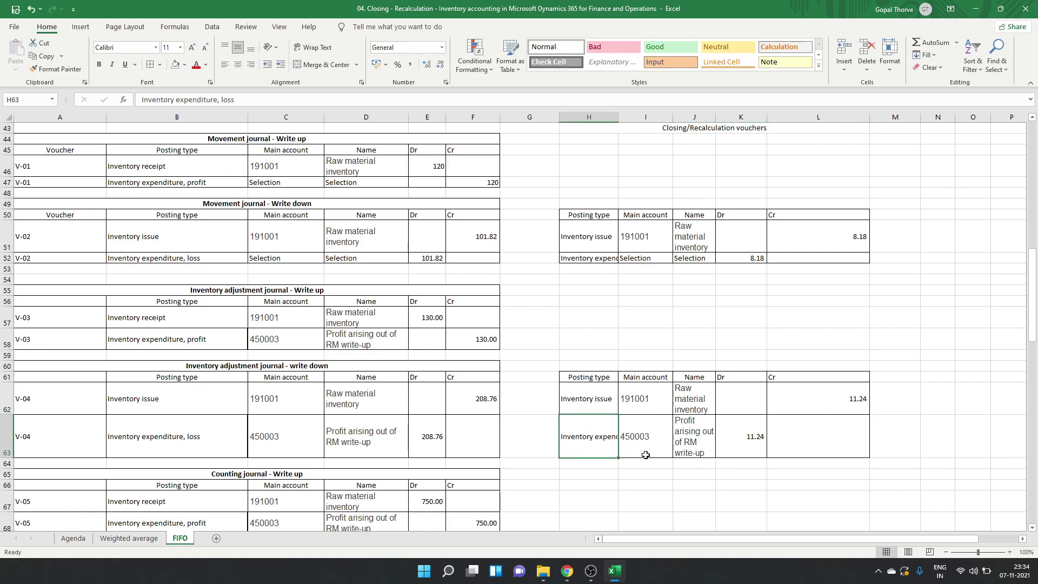
left_click(757, 443)
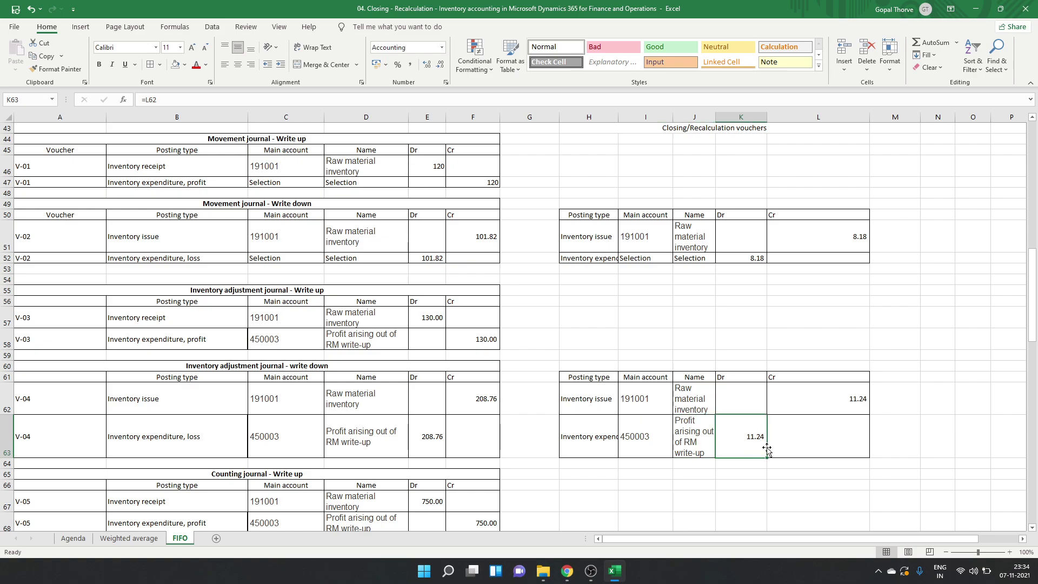
Step: Set the settled quantity of purchase order P-001 in R6 with the formula =ABS(H8+H10)
scroll(813, 486, "up", 14)
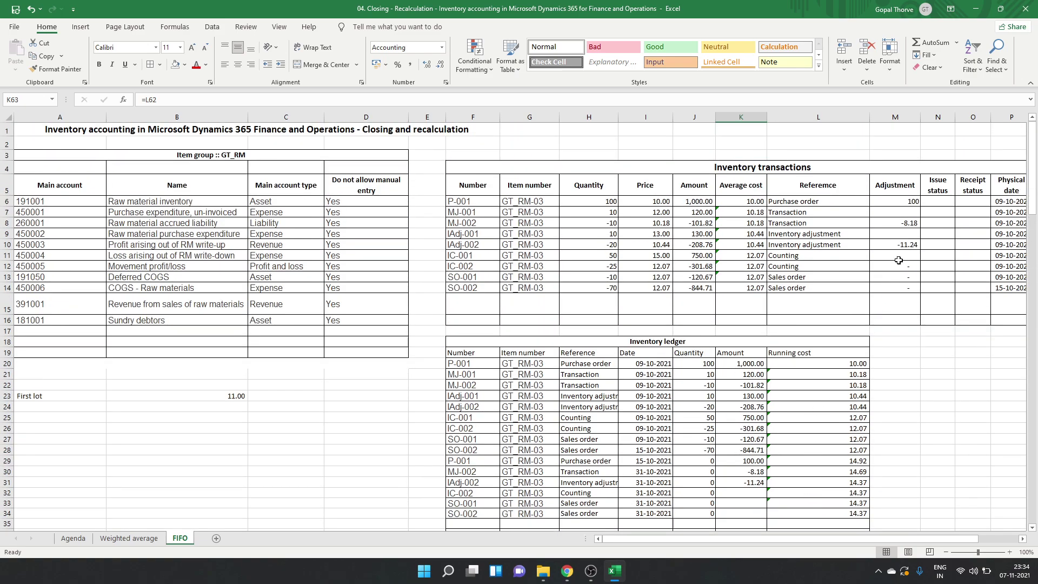
left_click(913, 202)
key("Right")
key("Right")
key("Right")
key("Right")
key("Right")
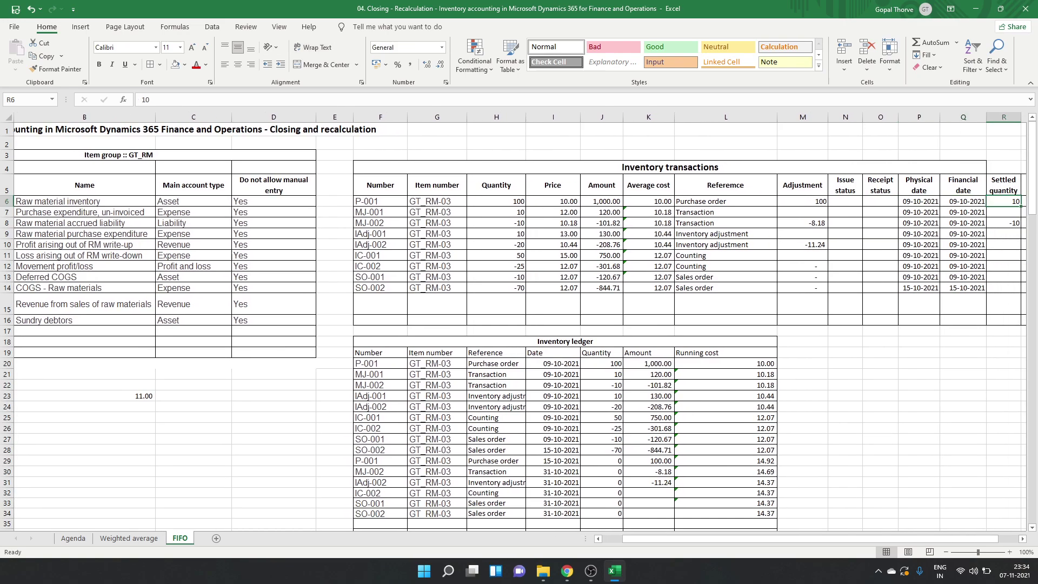
key("Right")
key("Left")
type("=")
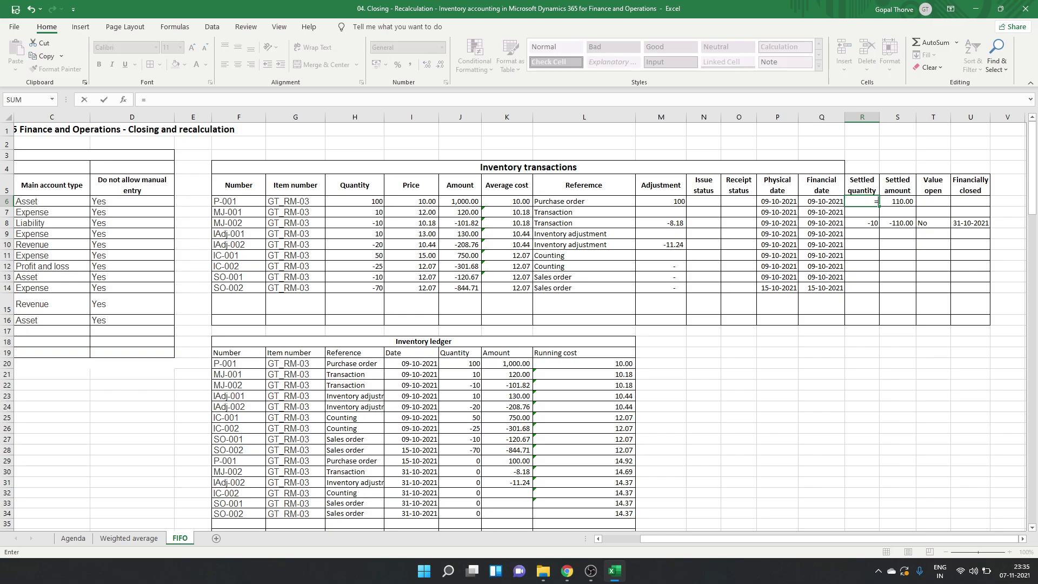
key("Escape")
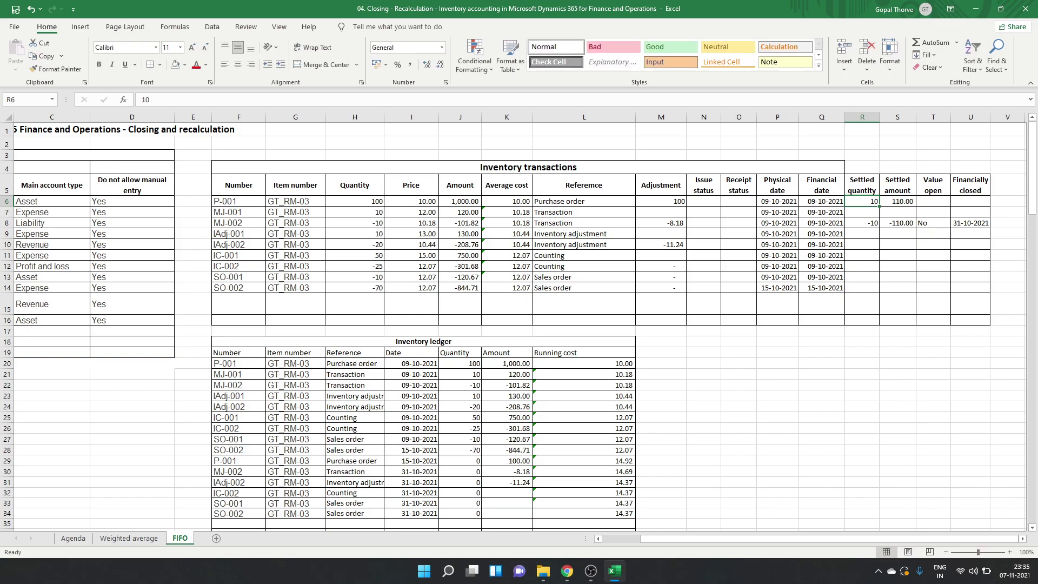
type("=ab")
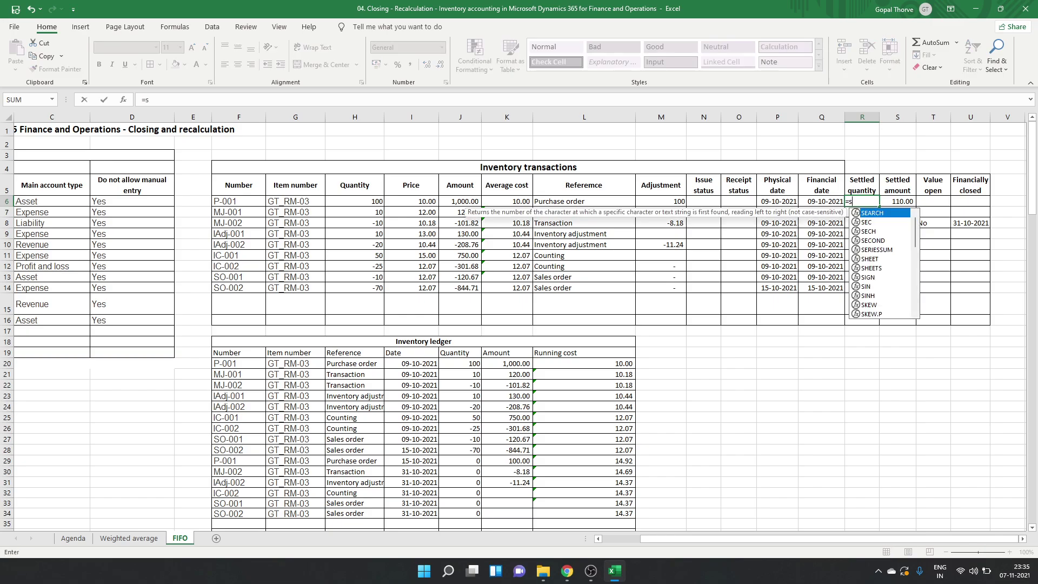
type("s(")
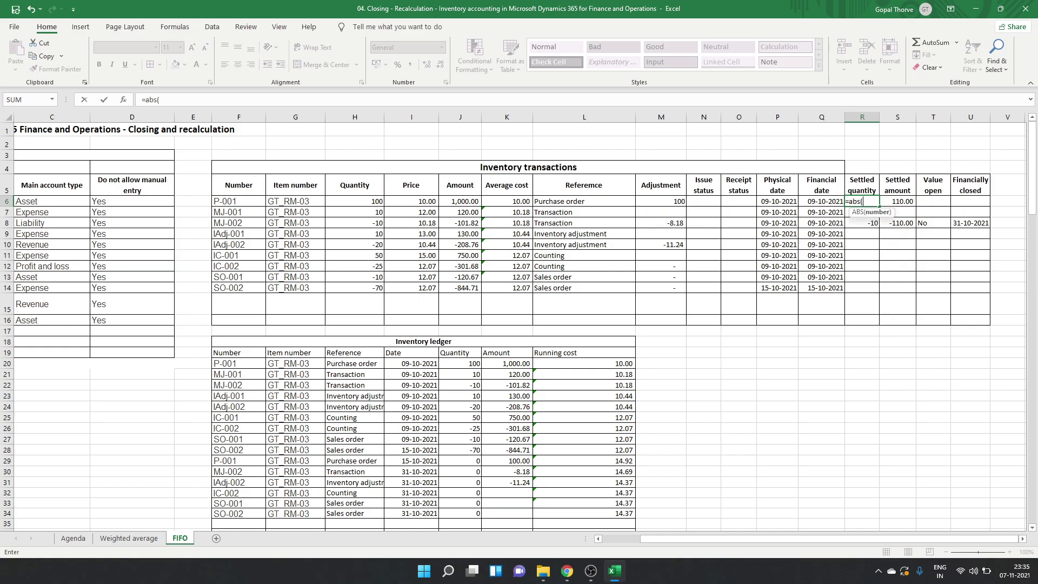
left_click(372, 226)
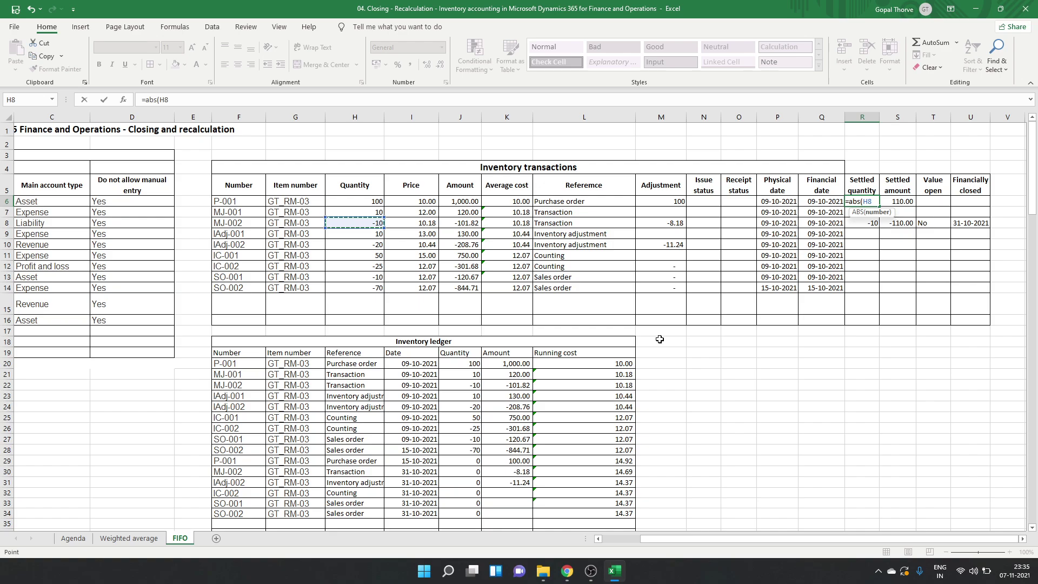
type("+")
left_click(370, 244)
type(")")
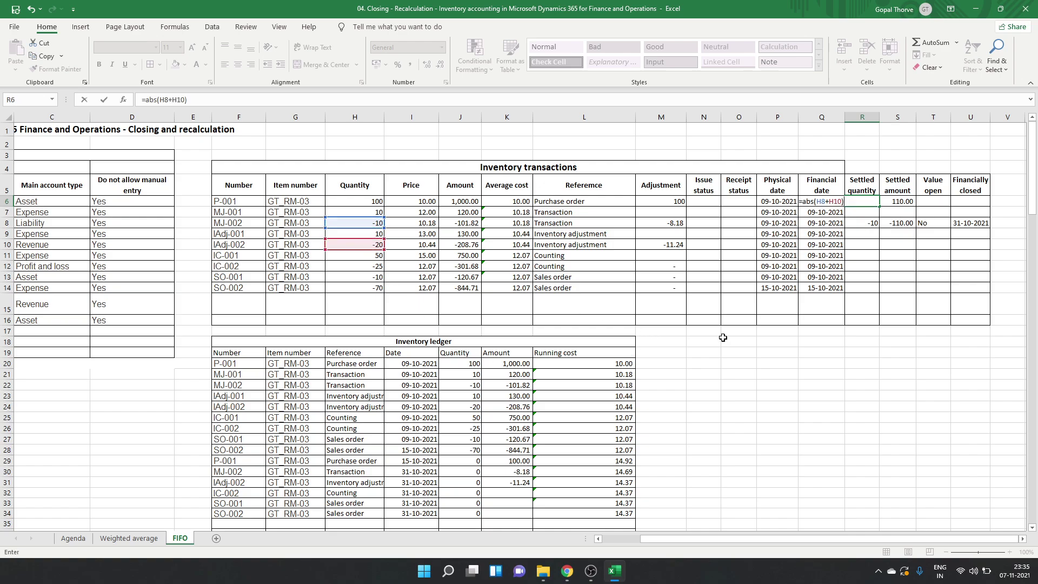
key("Return")
Step: Enter -20 as the settled quantity of IAdj-002 in R10 and No as its value open status in T10
key("Down")
key("Down")
key("Down")
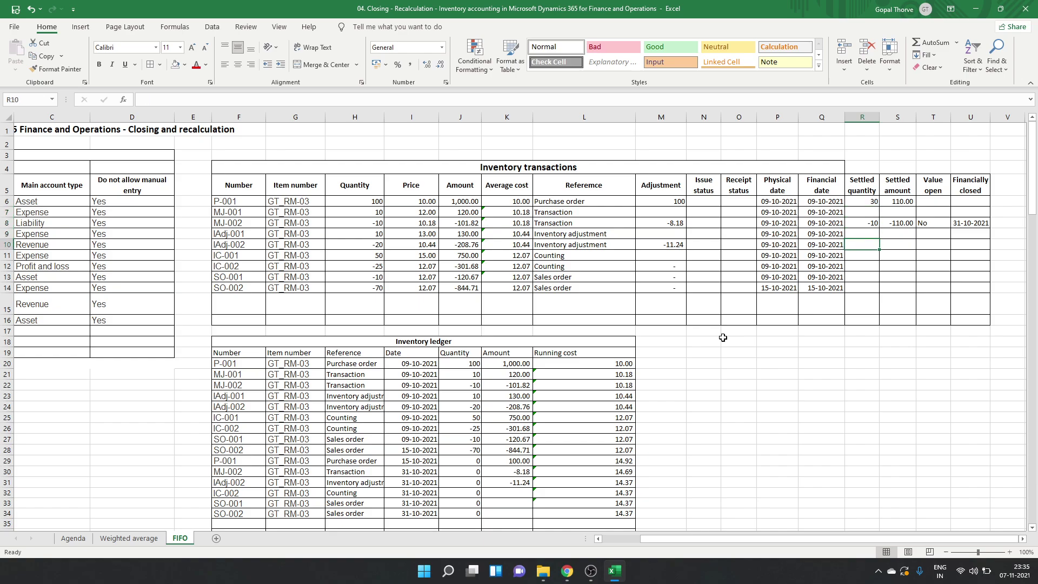
type("-20")
key("Return")
key("Up")
key("Right")
key("Right")
type("No")
key("Return")
Step: Copy the settled amount formula of MJ-002 from S8 to S10 for IAdj-002 and check its cell references
key("Up")
key("Left")
key("Up")
key("Up")
key("ctrl+c")
key("Down")
key("Down")
key("ctrl+v")
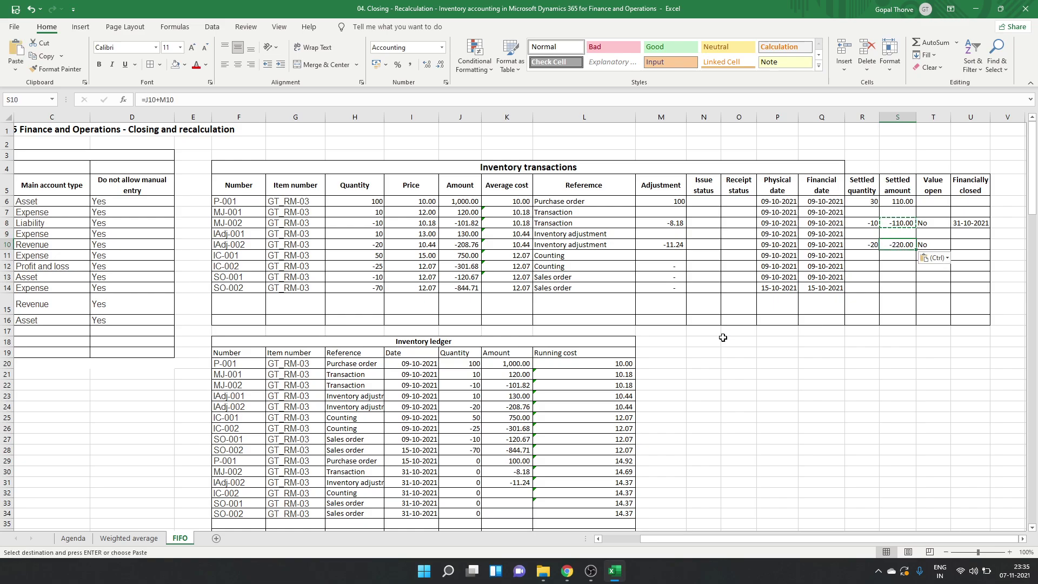
key("F2")
key("Escape")
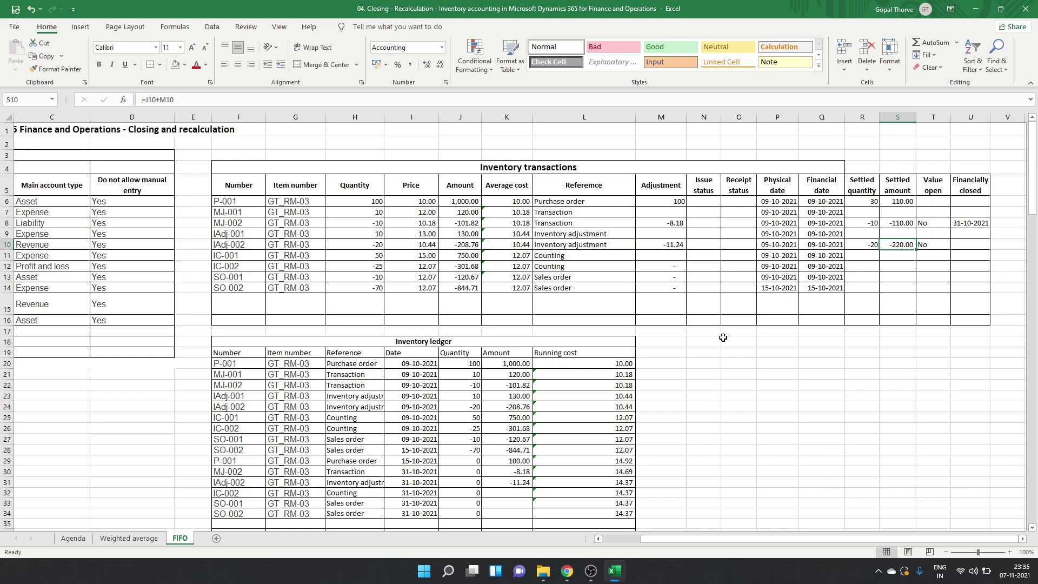
Step: Copy the financially closed date 31-10-2021 from U8 to U10 for IAdj-002
key("Left")
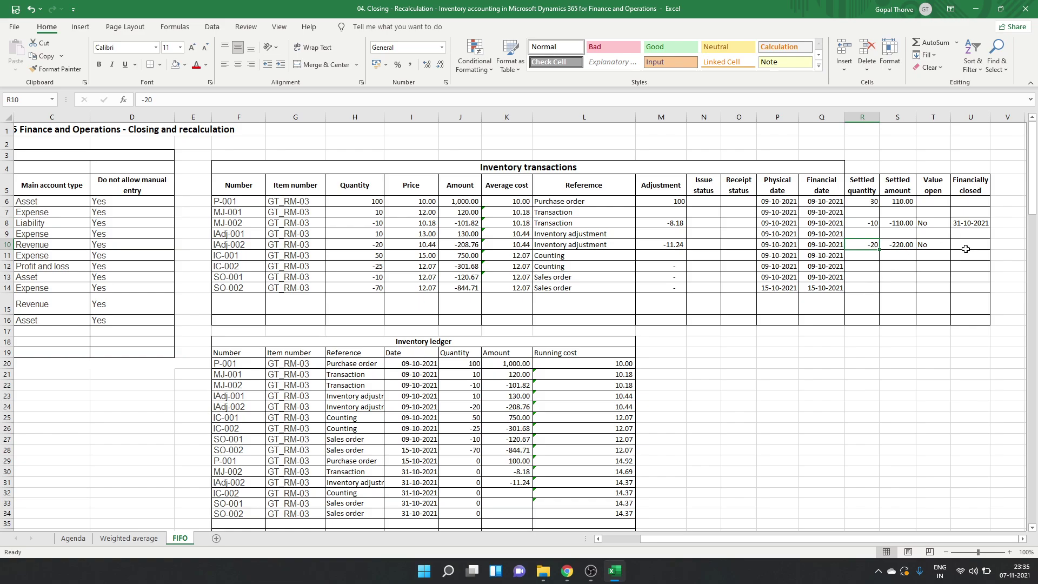
left_click(968, 223)
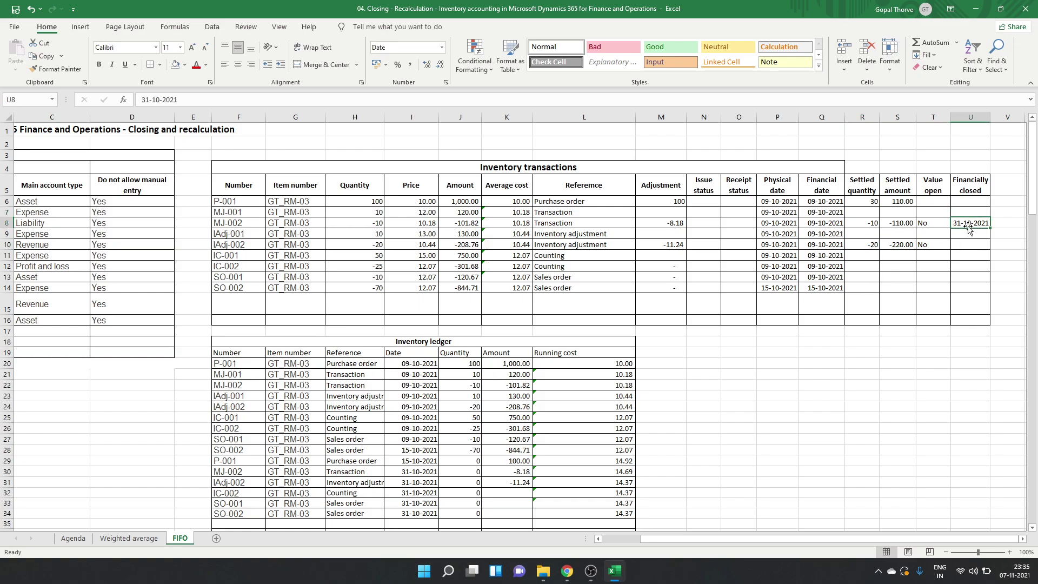
key("ctrl+c")
left_click(961, 244)
key("ctrl+v")
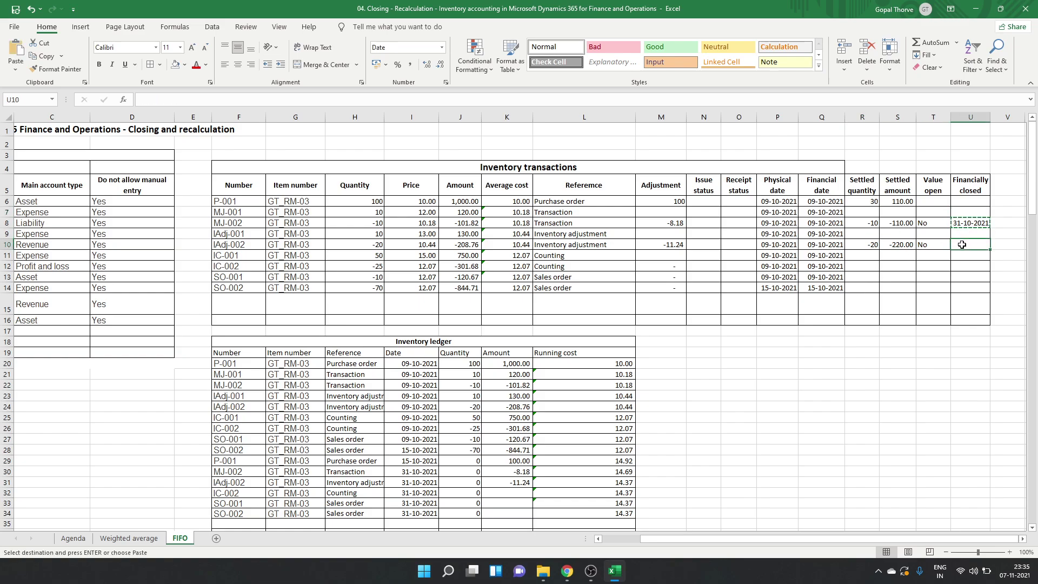
Step: Compare the settled quantities of IAdj-002 and P-001 with the P-001 receipt quantity and the IC-002 issue quantity
left_click(894, 242)
left_click(859, 246)
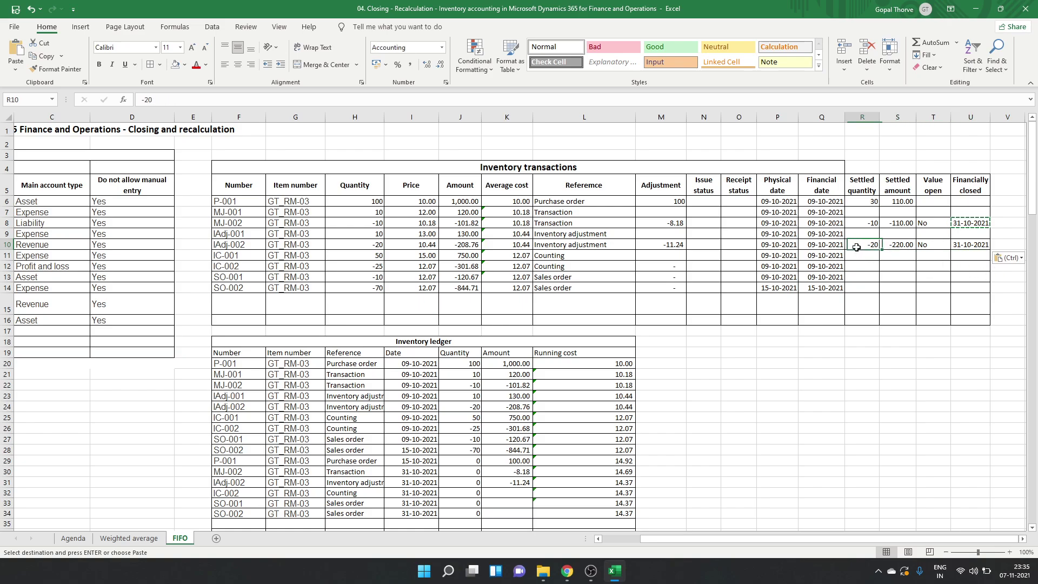
left_click(873, 236)
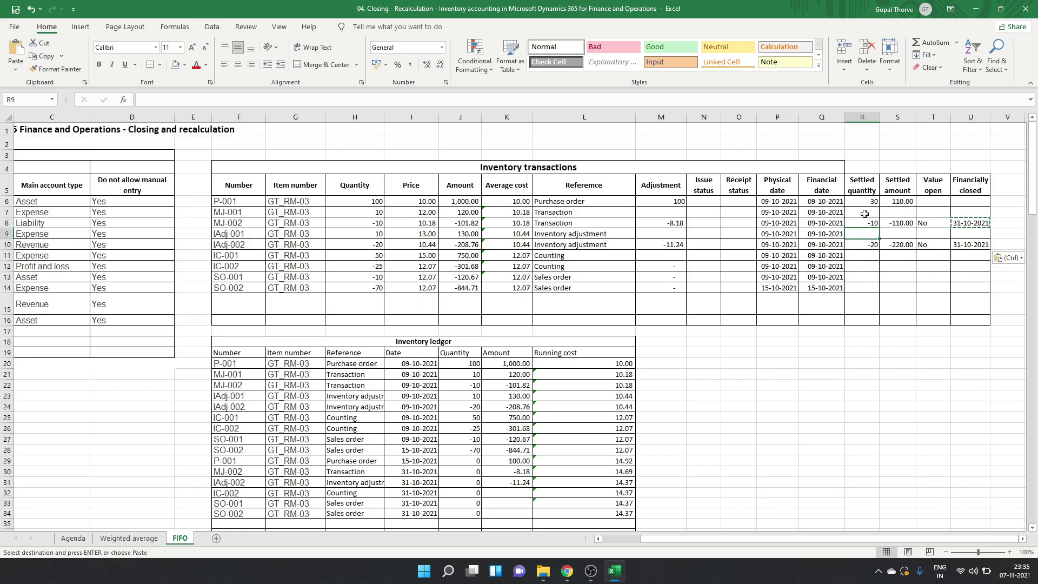
left_click(372, 201)
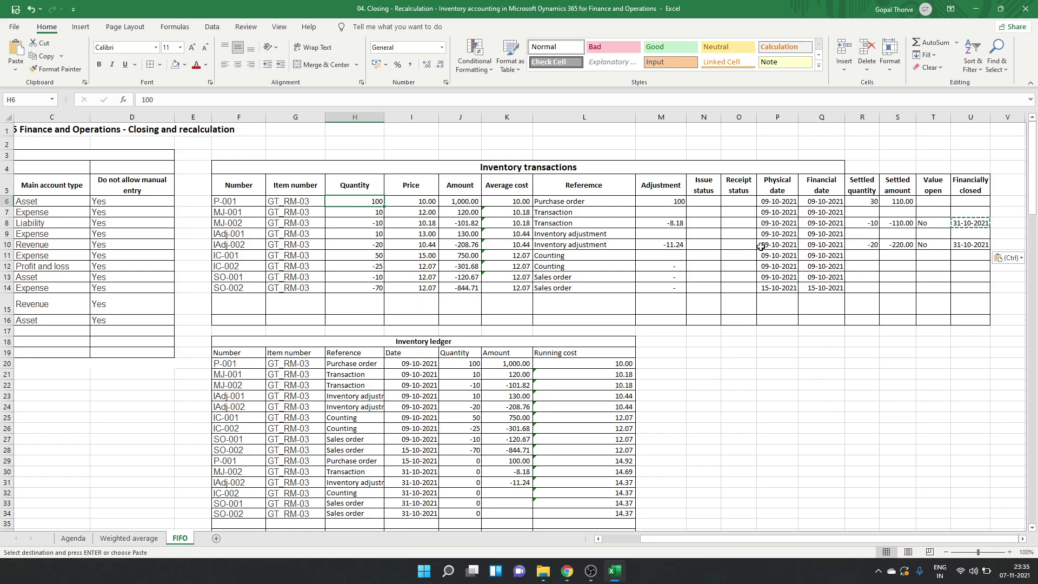
left_click(873, 201)
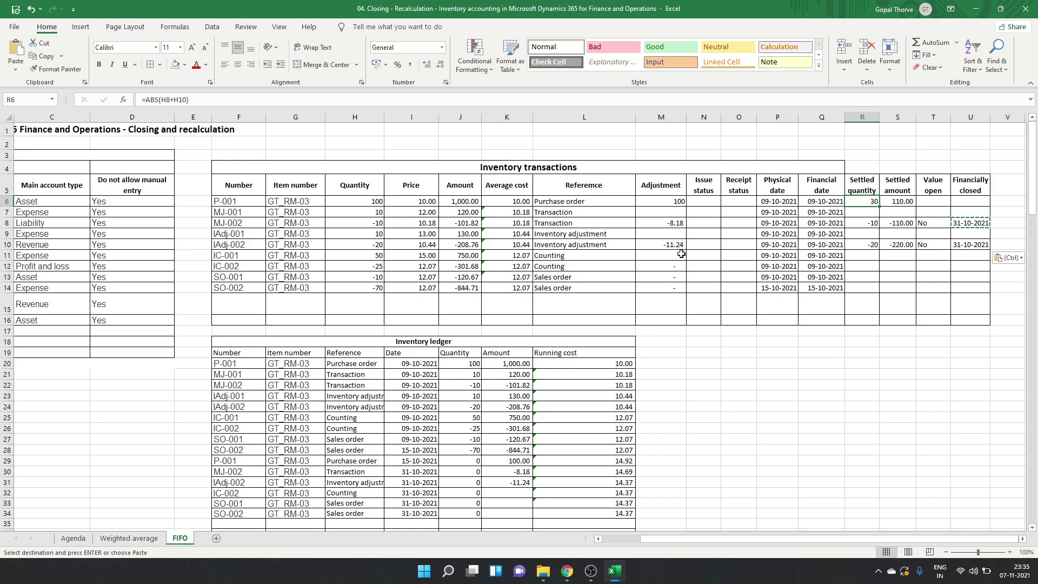
left_click(238, 266)
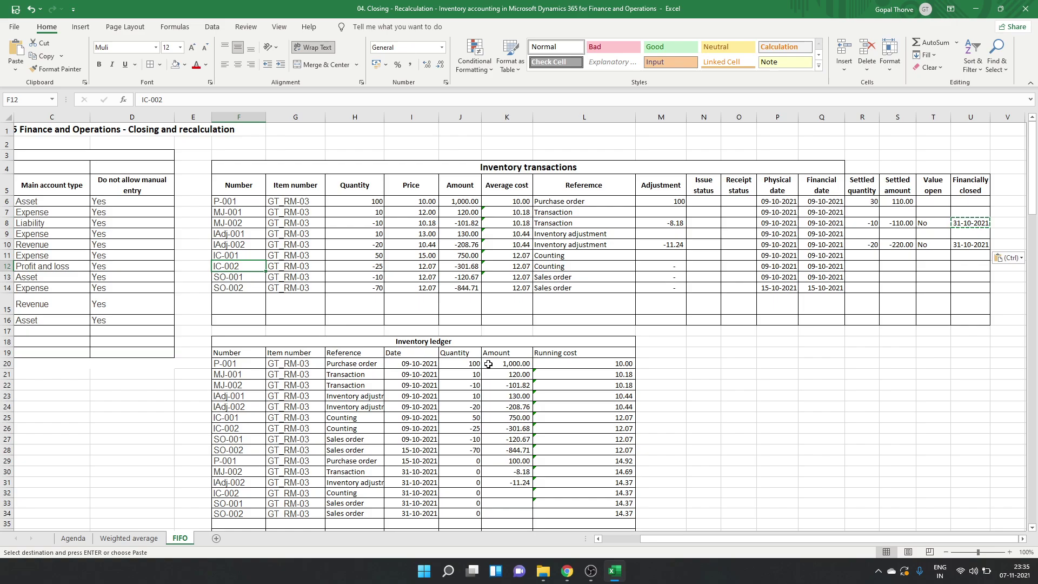
key("Right")
key("Right")
key("Right")
key("Left")
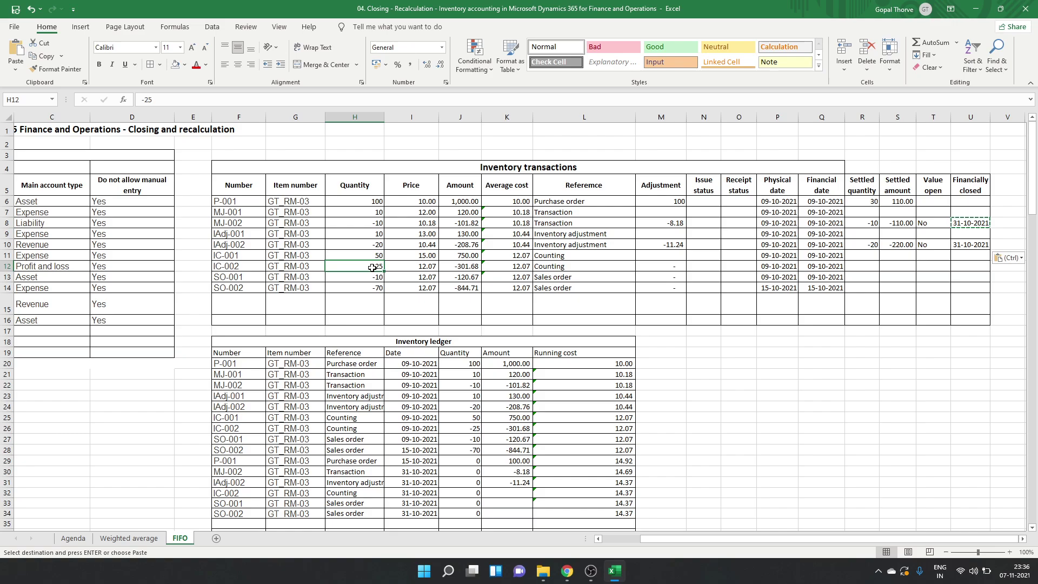
Step: Fill the quantity cells of P-001, MJ-002, IAdj-002 and IC-002 in the inventory transactions table with light blue
scroll(373, 268, "down", 1)
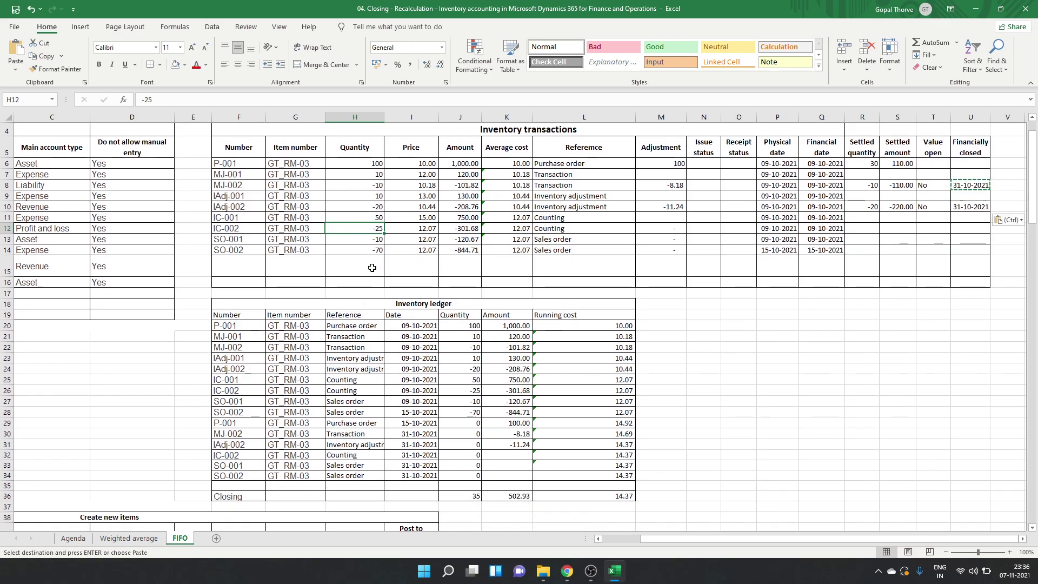
left_click(373, 163)
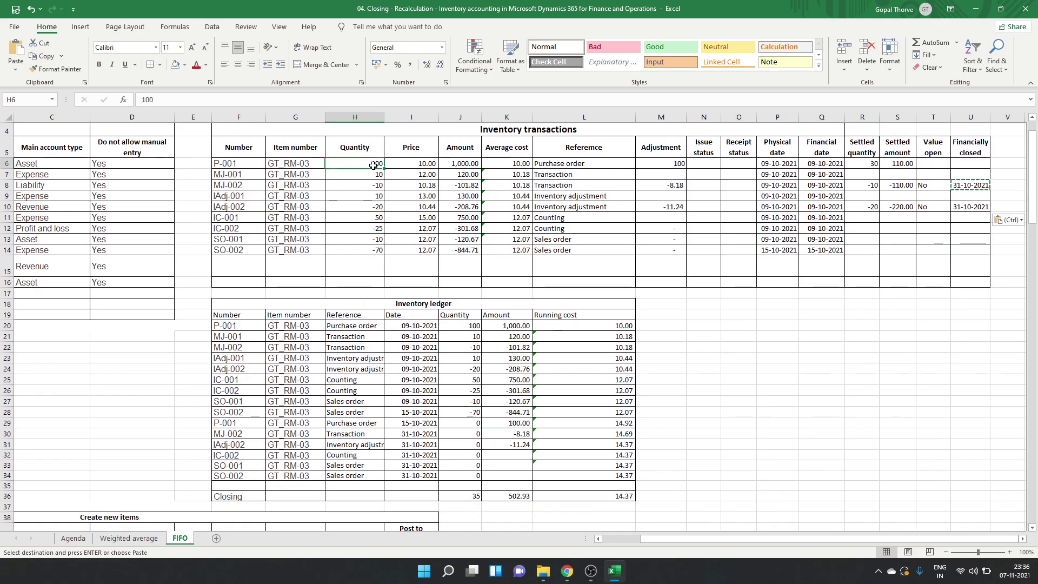
left_click(378, 185, "ctrl")
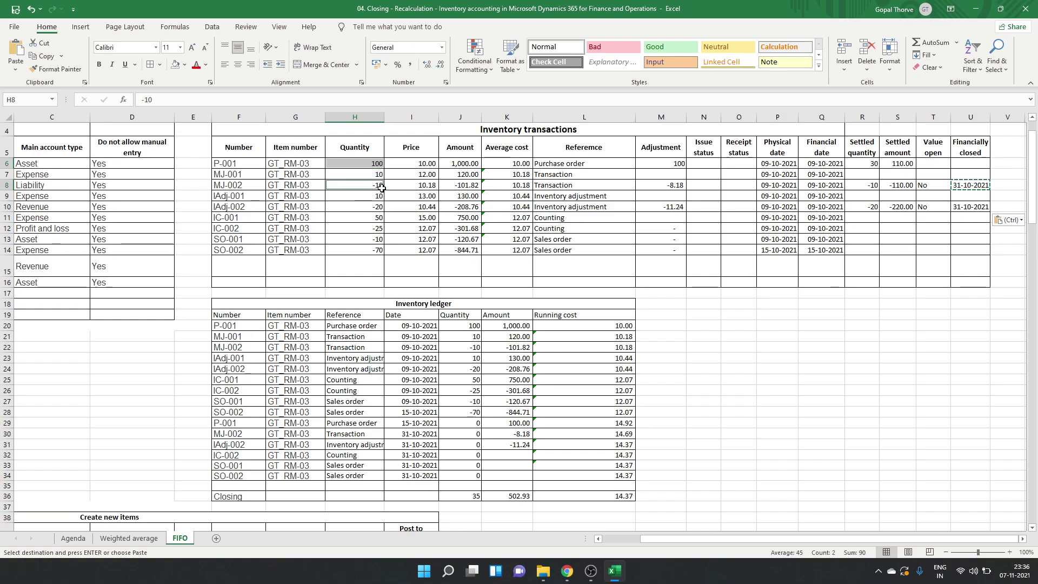
left_click(379, 206, "ctrl")
left_click(379, 228, "ctrl")
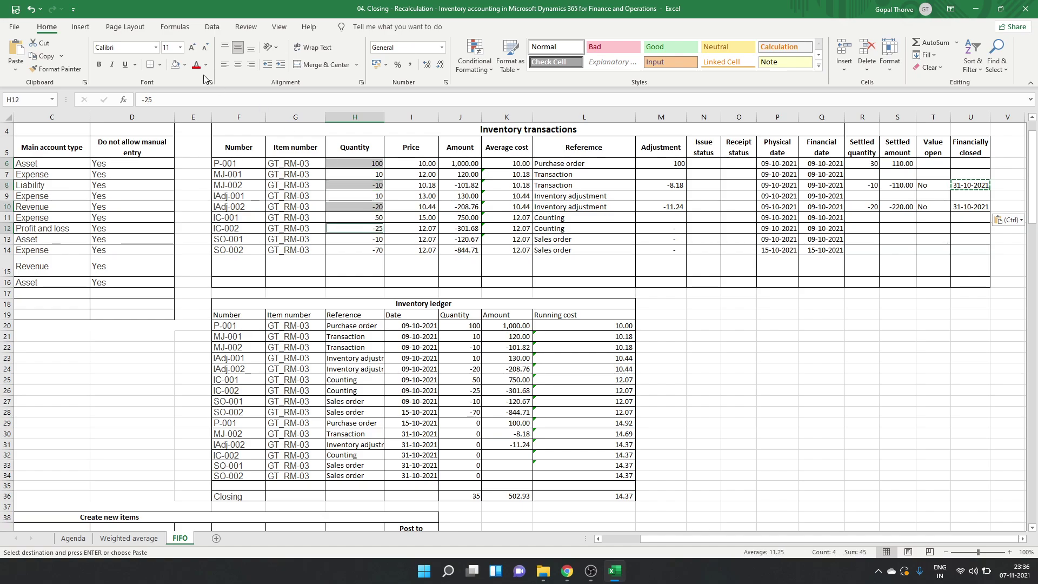
left_click(185, 65)
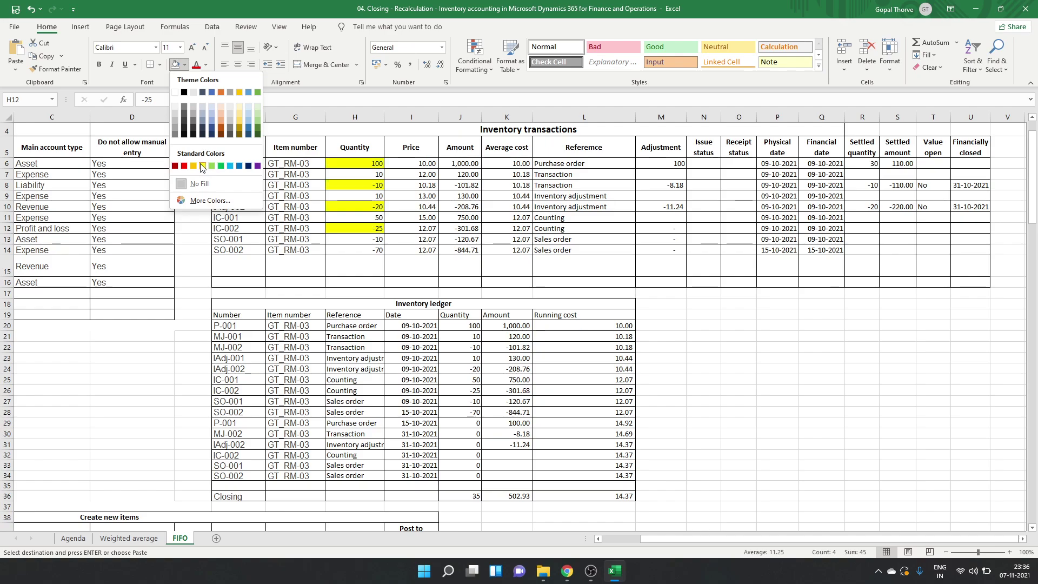
left_click(230, 165)
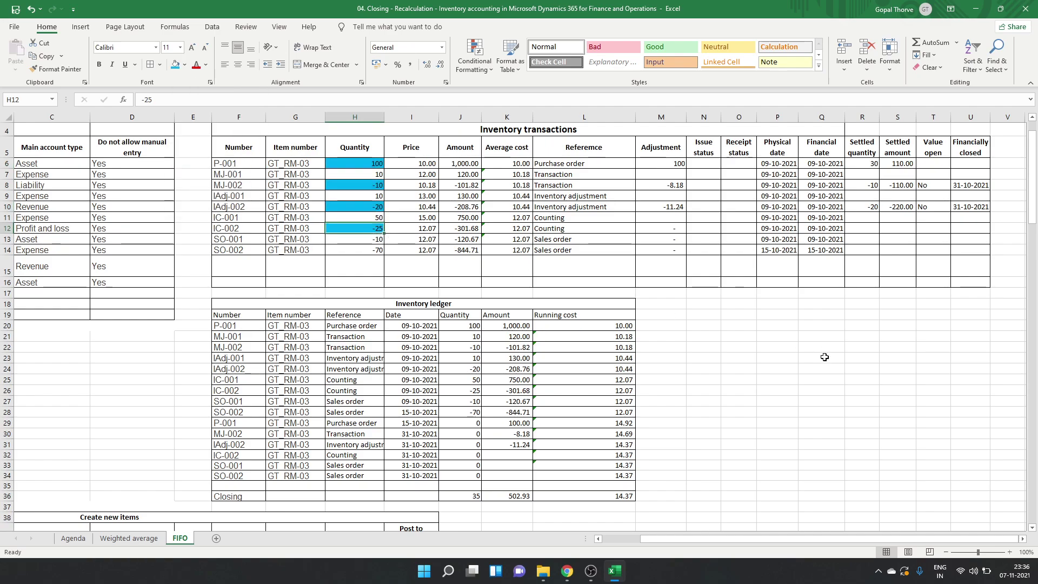
Step: Calculate the IC-002 closing adjustment in inventory ledger cell K32 with the formula =B23*J26-K26
key("Down")
key("Up")
key("Up")
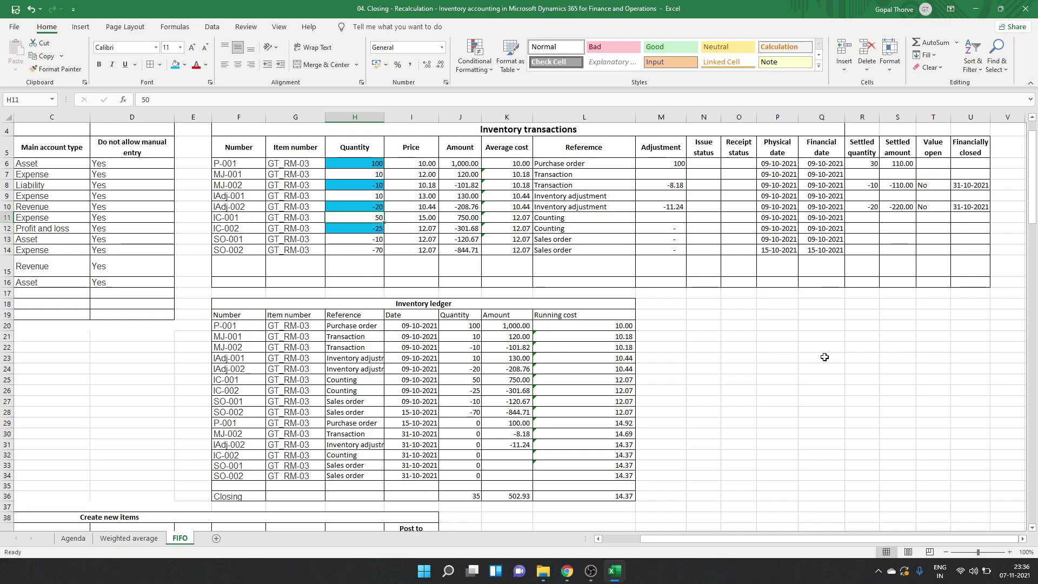
key("Down")
key("Right")
key("Right")
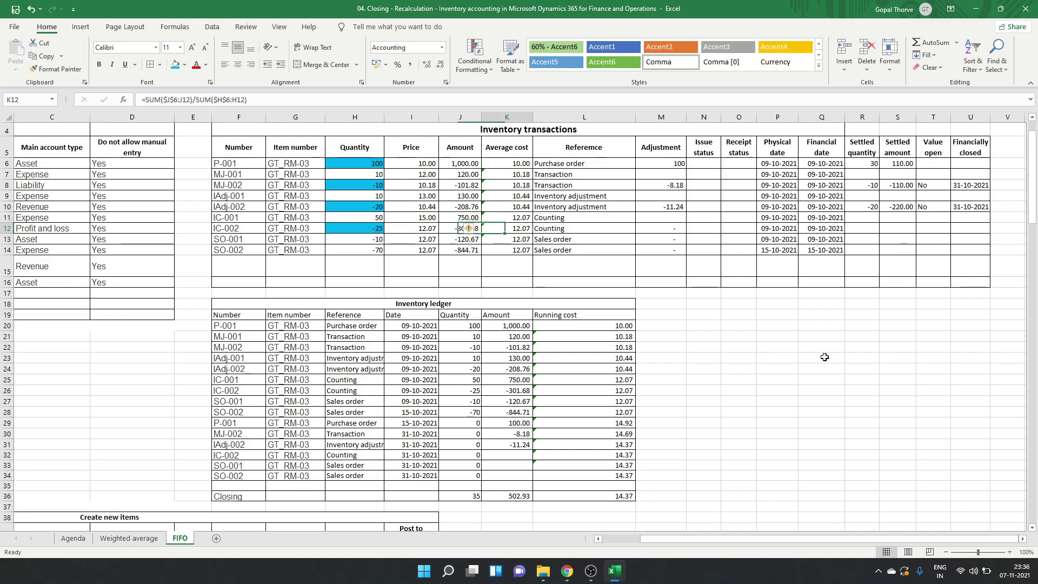
key("Left")
key("Down")
key("Down")
key("Down")
key("Down")
key("Down")
key("Down")
key("Down")
key("Down")
key("Down")
key("Down")
key("Down")
key("Down")
key("Down")
key("Down")
key("Down")
key("Down")
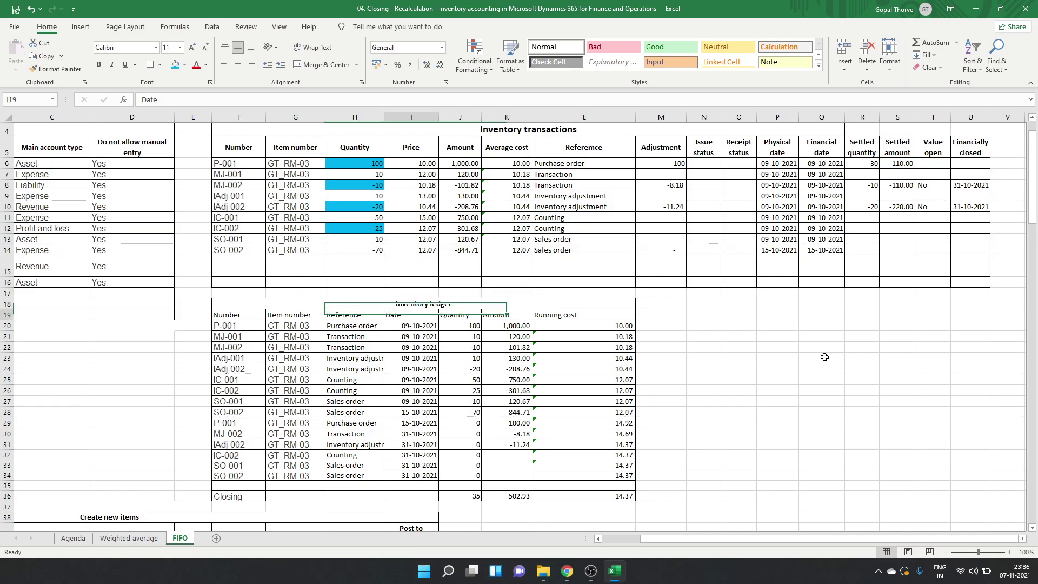
key("Down")
key("Down")
key("Down")
key("Down")
key("Right")
key("Right")
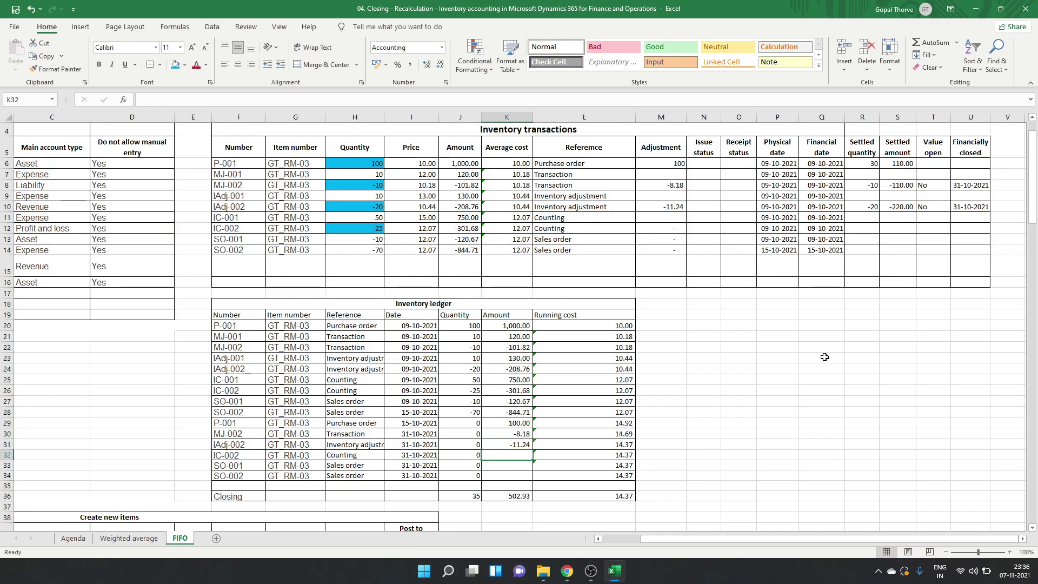
type("=")
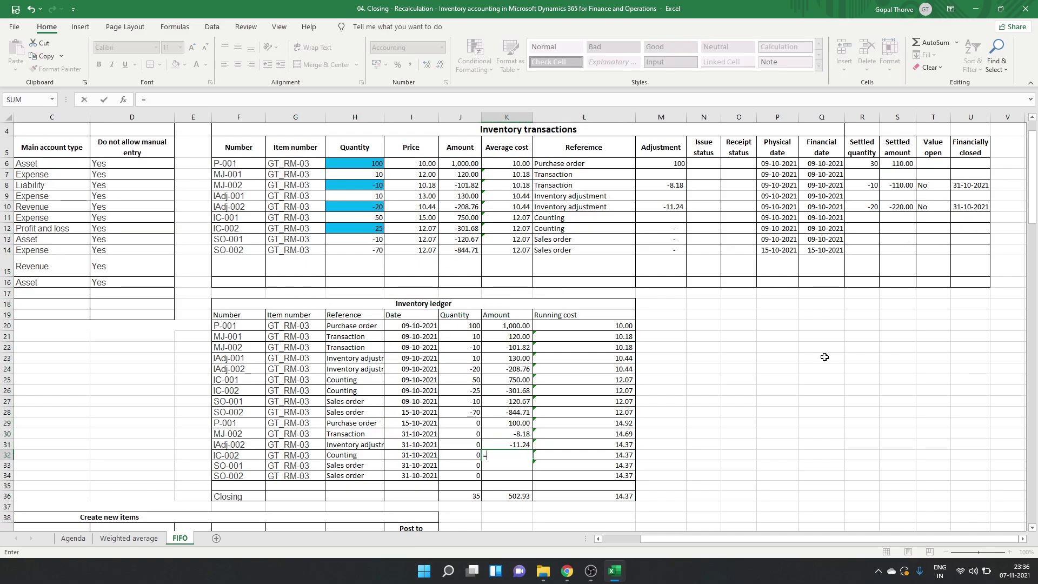
key("Left")
key("Left")
key("Left")
key("Left")
key("Left")
key("Left")
key("Left")
key("Left")
key("Left")
key("Left")
key("Up")
key("Up")
key("Up")
key("Up")
key("Up")
key("Up")
key("Up")
key("Up")
key("Up")
key("Right")
key("Right")
key("Left")
type("*")
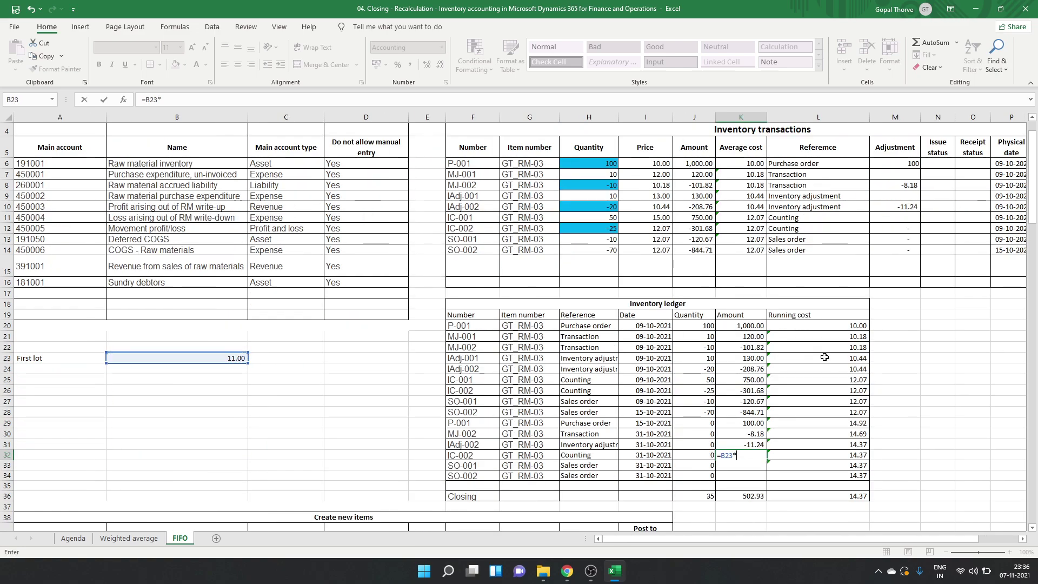
left_click(698, 391)
type("-")
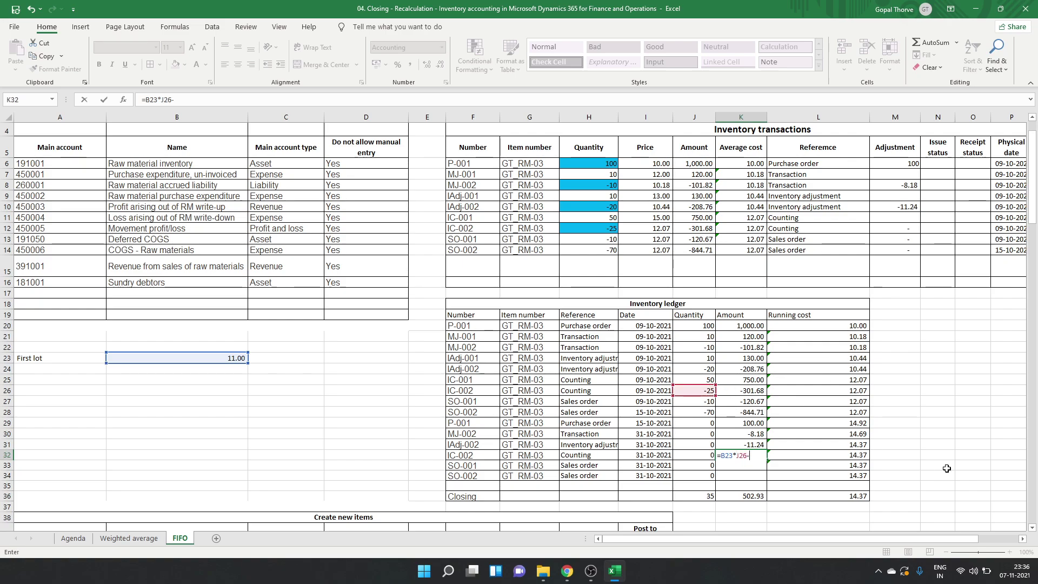
left_click(757, 392)
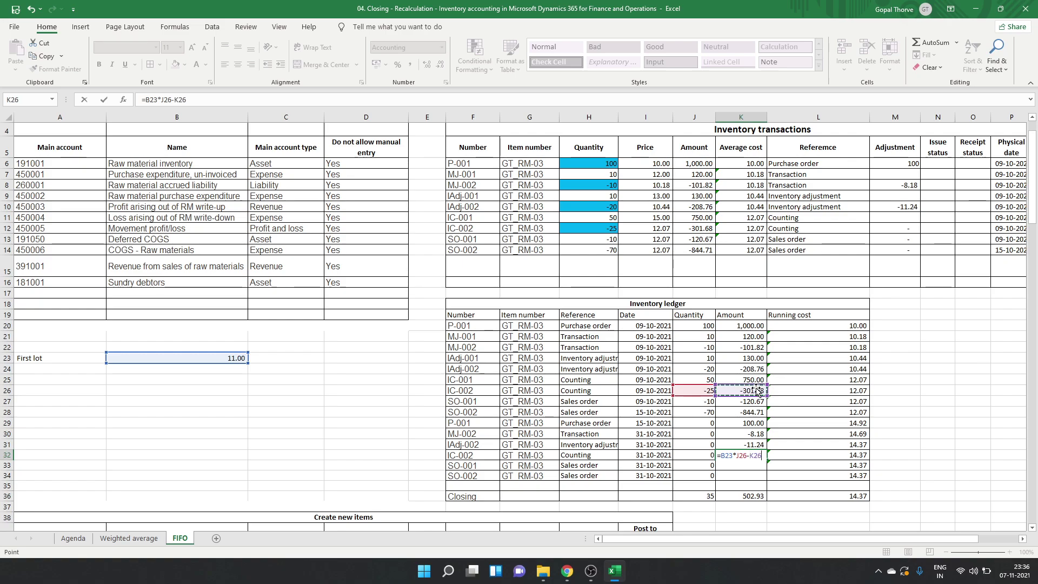
key("Return")
key("Up")
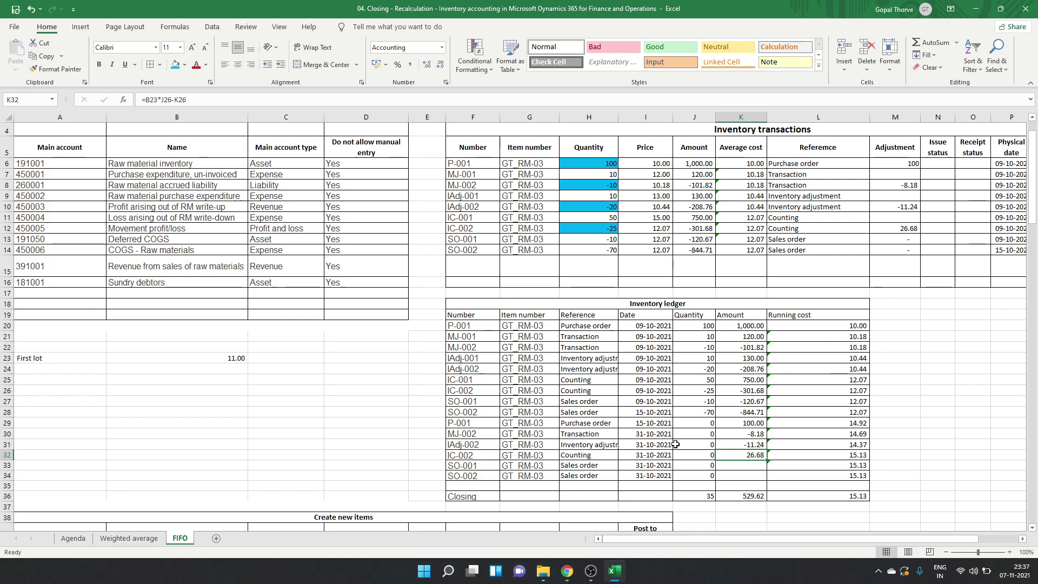
Step: Examine the closing vouchers, especially the counting write-down voucher and the source formula of its inventory issue credit in L72
scroll(675, 444, "down", 7)
scroll(675, 444, "down", 5)
scroll(675, 443, "up", 8)
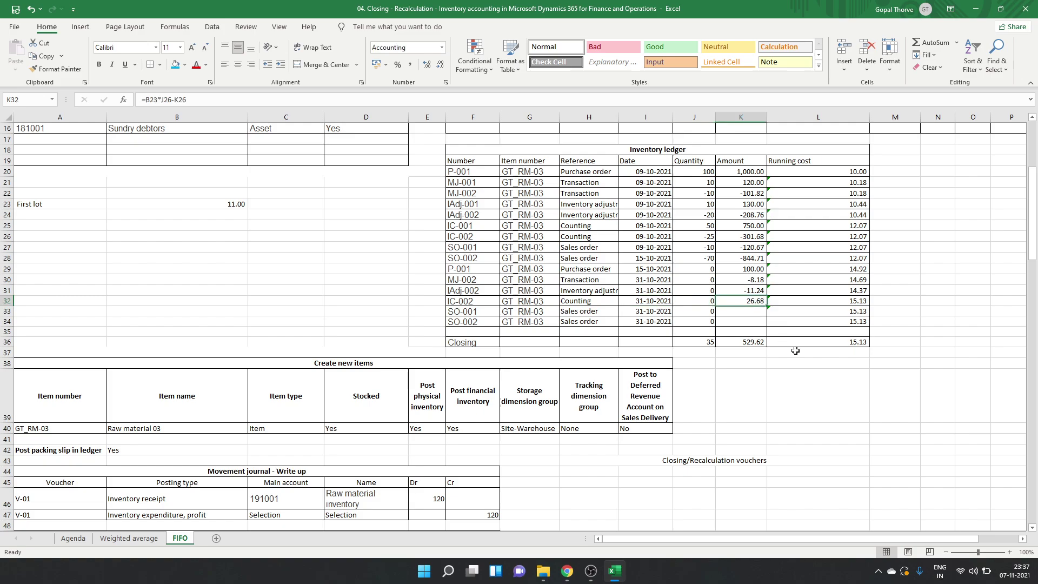
scroll(795, 350, "down", 12)
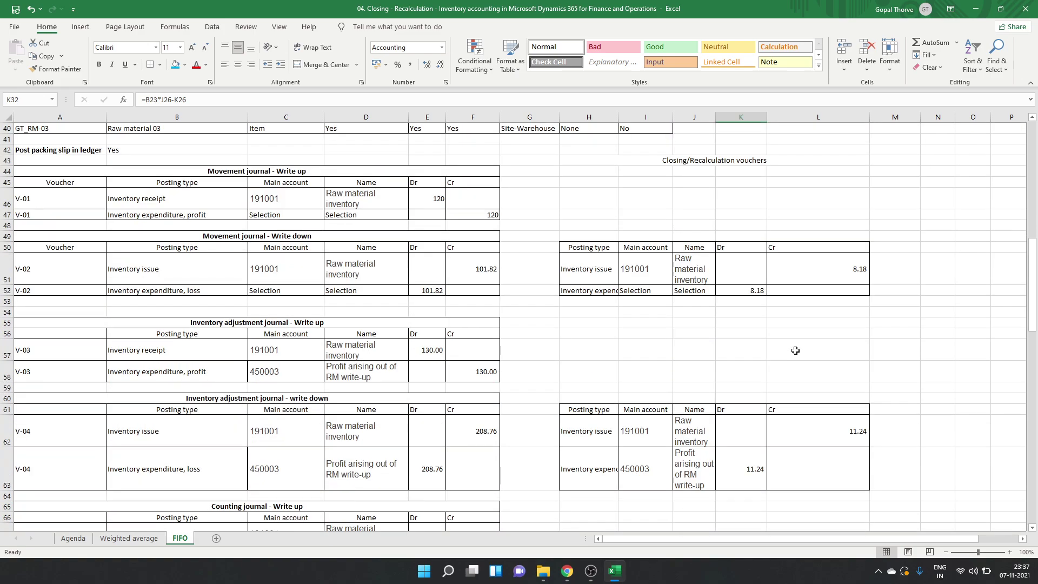
scroll(795, 350, "down", 1)
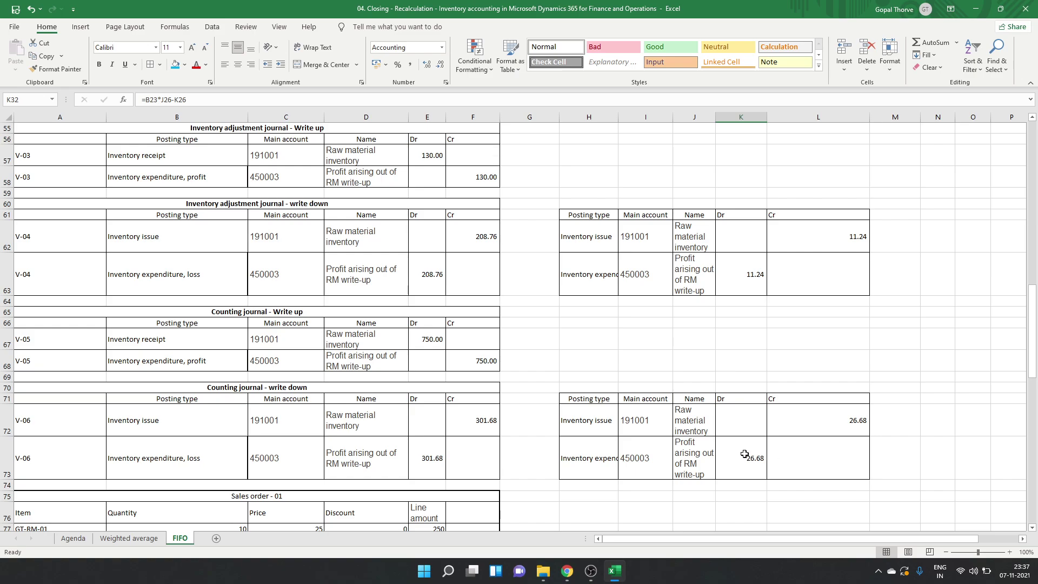
left_click(820, 420)
scroll(771, 454, "up", 7)
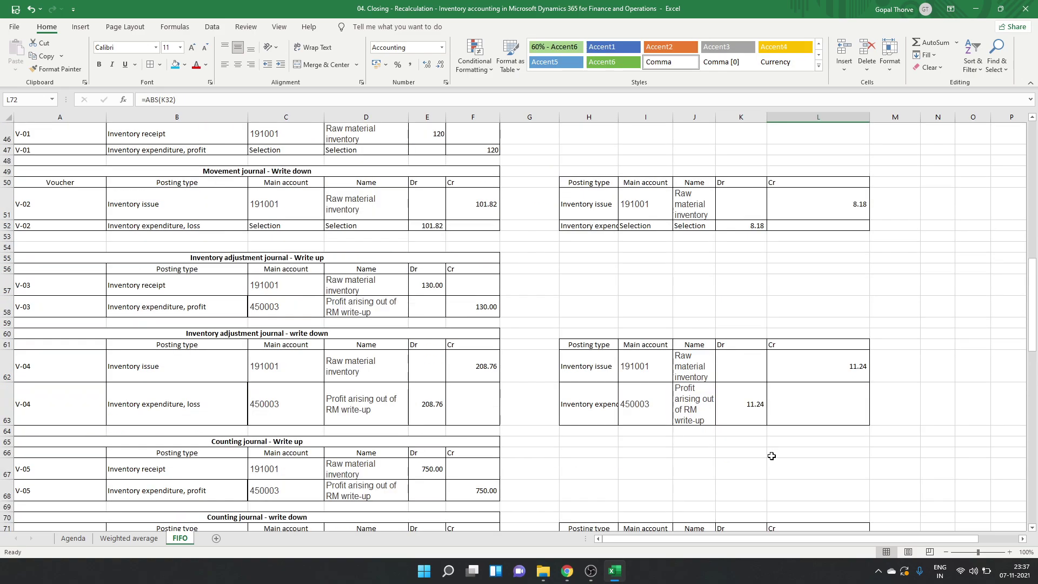
scroll(771, 455, "up", 9)
scroll(771, 456, "down", 9)
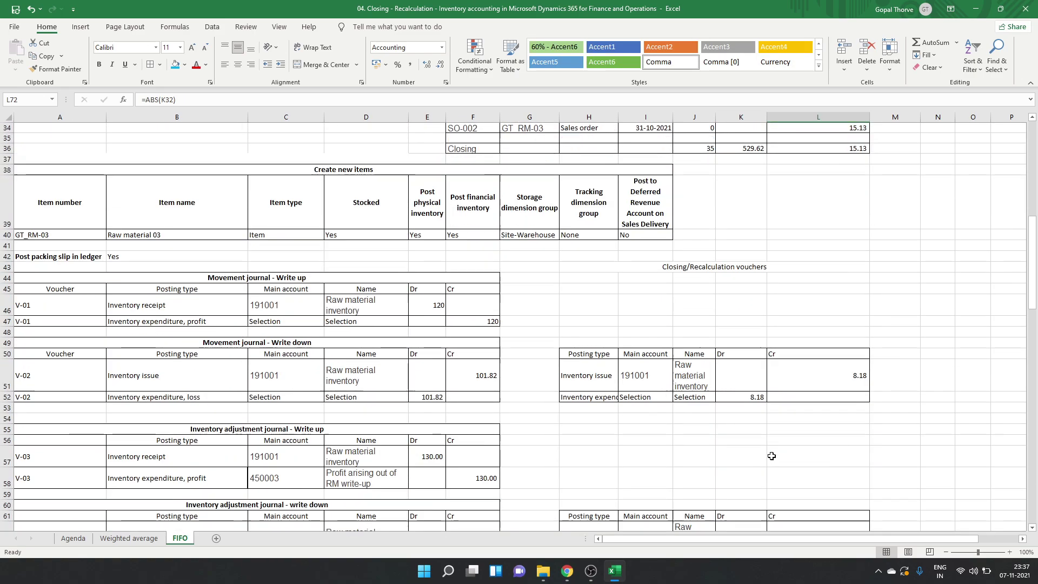
scroll(771, 456, "down", 8)
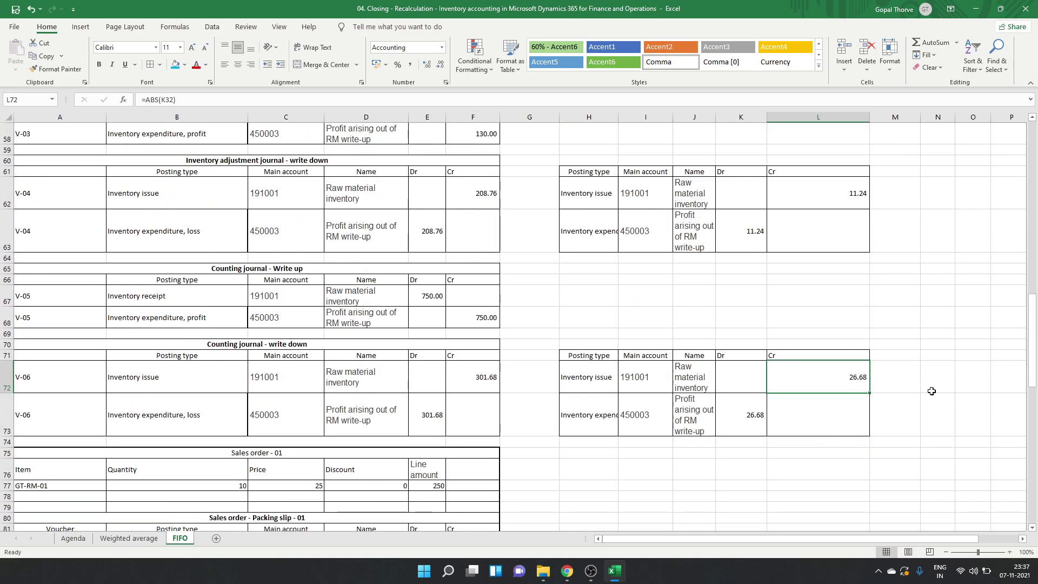
Step: Clear the inventory issue credit in L72 and the inventory expenditure, loss debit in K73 of the counting write-down closing voucher
key("Delete")
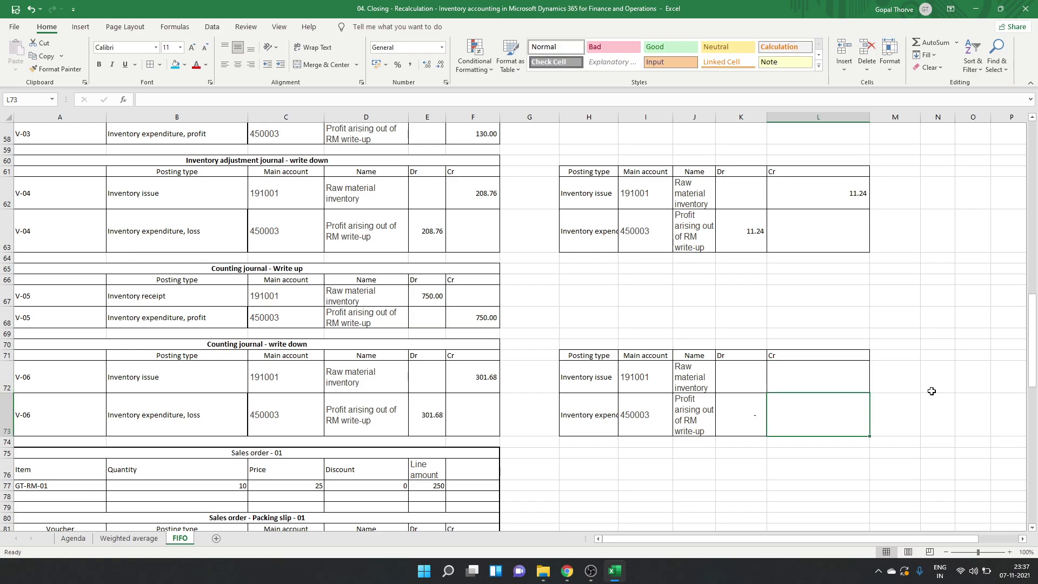
key("Down")
key("Left")
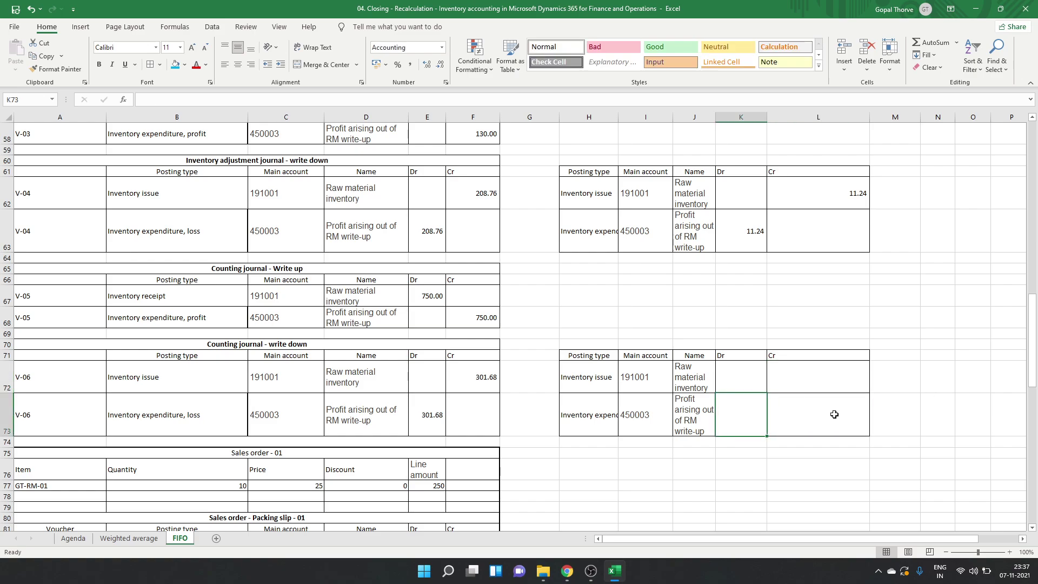
Step: Link the inventory issue debit in K72 of the counting write-down closing voucher to the IC-002 closing amount in K32
left_click(727, 376)
scroll(727, 376, "up", 1)
scroll(780, 380, "up", 3)
scroll(781, 380, "up", 10)
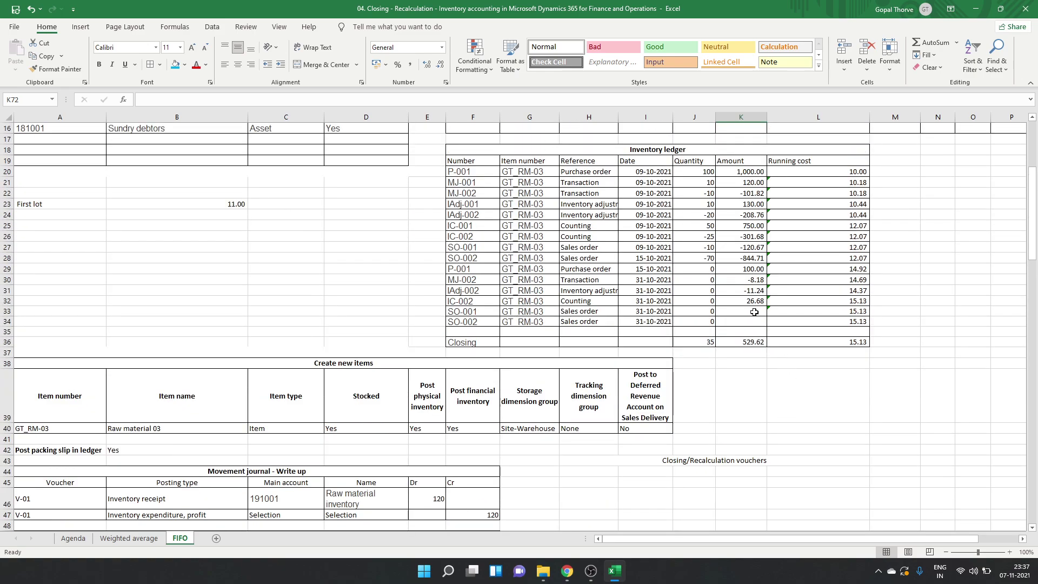
scroll(774, 335, "down", 15)
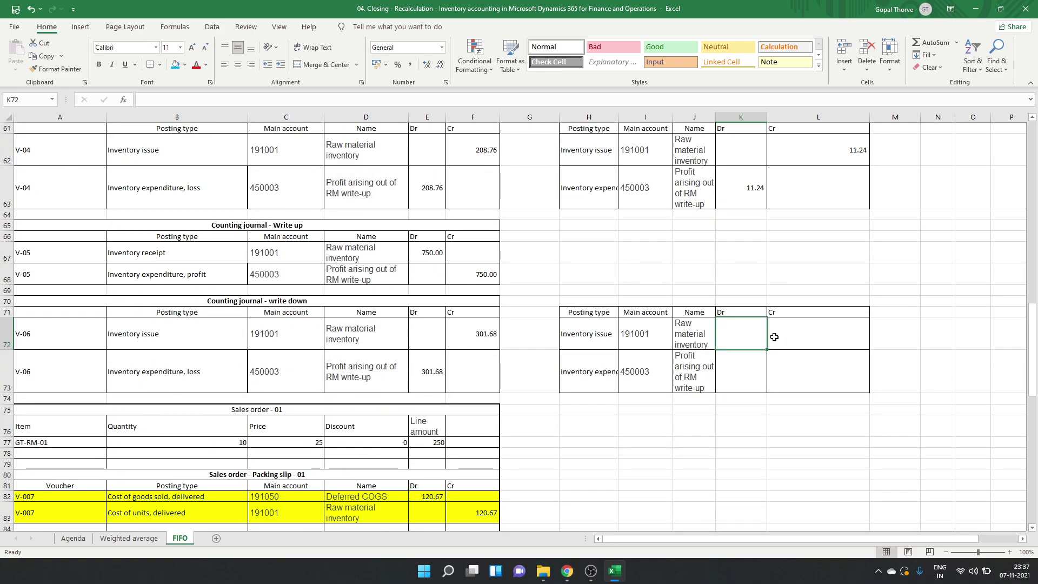
type("=")
scroll(794, 369, "up", 13)
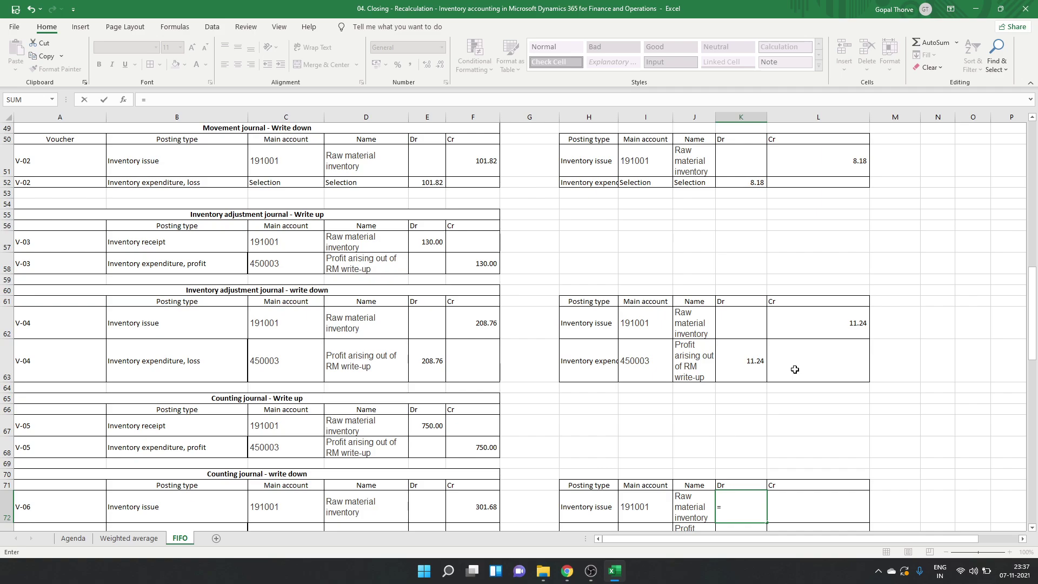
left_click(757, 233)
key("Return")
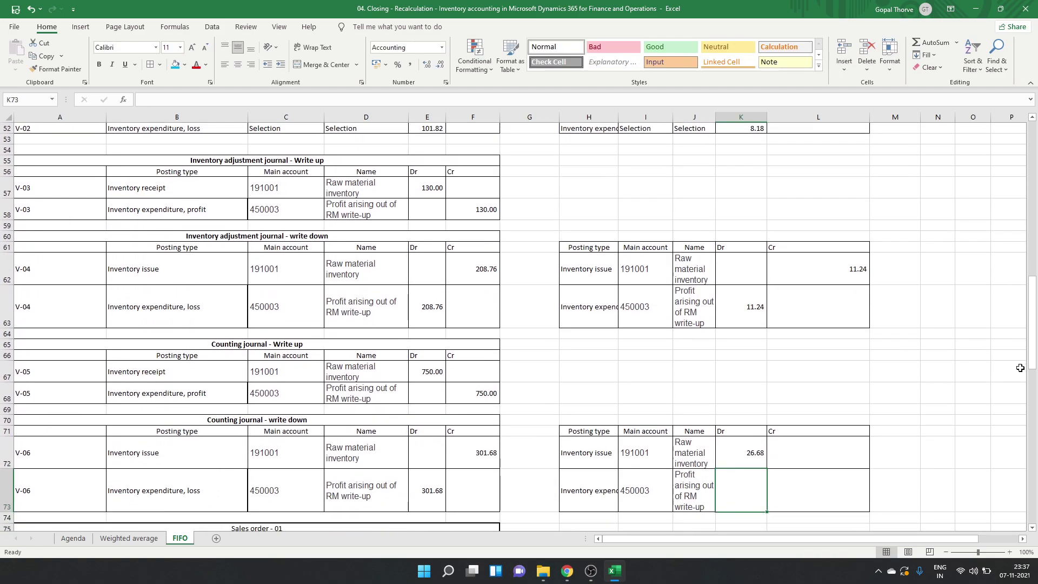
Step: Set the inventory expenditure, loss credit in L73 of the counting write-down closing voucher to =K72
key("Right")
type("=")
key("Up")
key("Up")
key("Down")
key("Left")
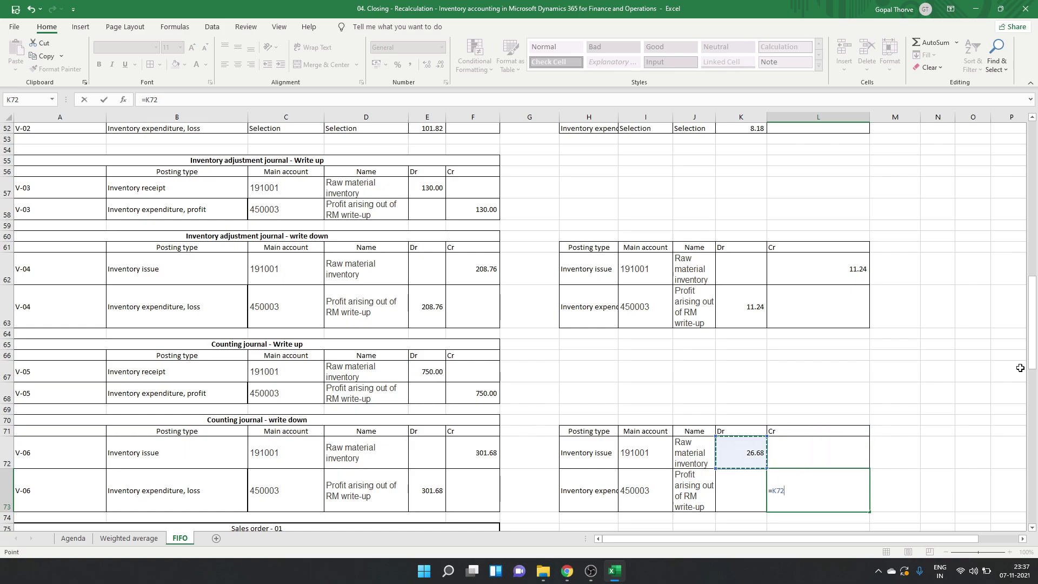
key("Return")
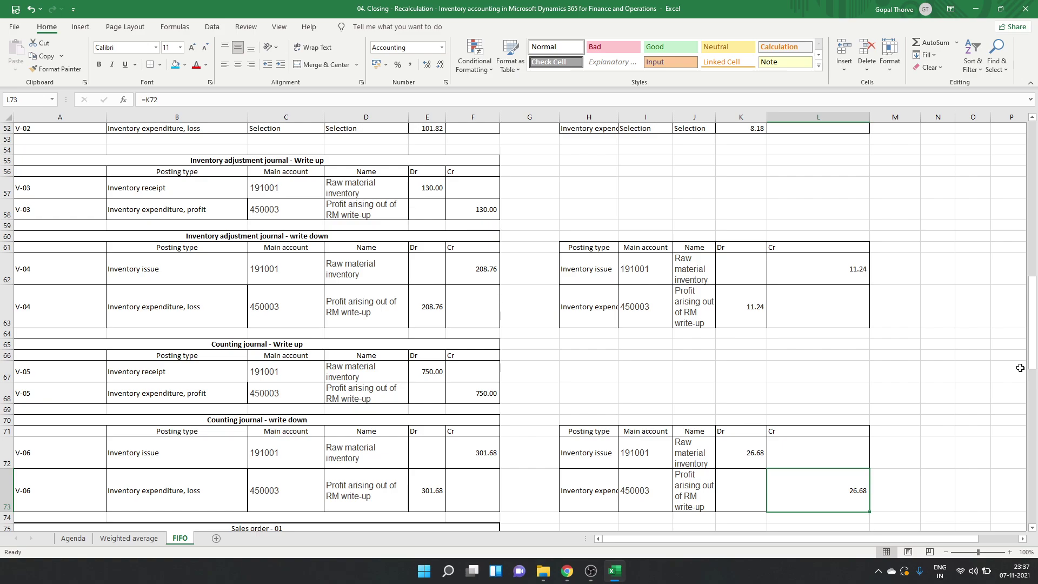
key("Left")
key("Left")
key("Left")
key("Left")
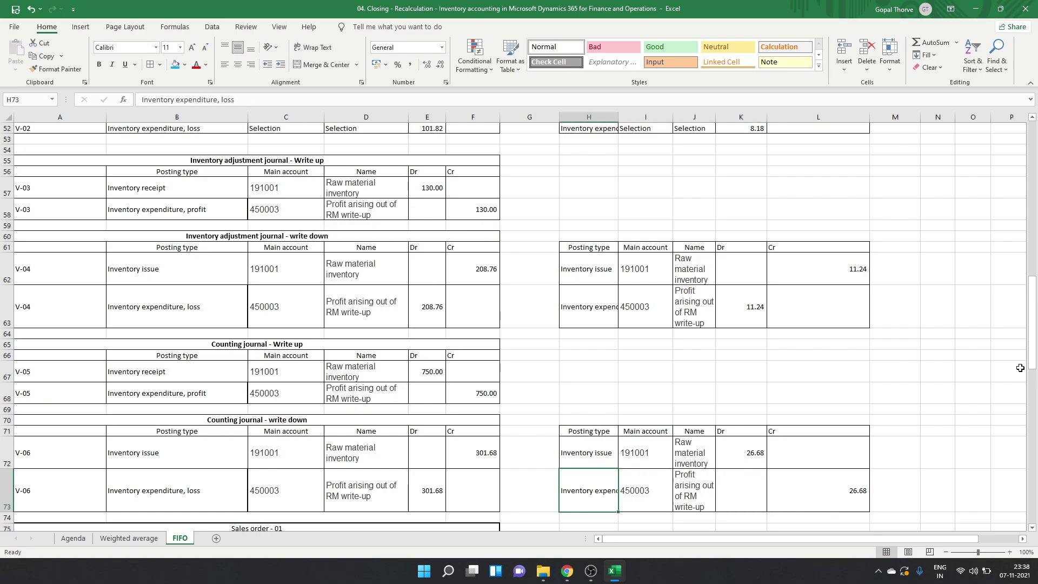
Step: Extend the settled quantity formula of P-001 in R6 by adding the IC-002 quantity from H12
left_click(813, 295)
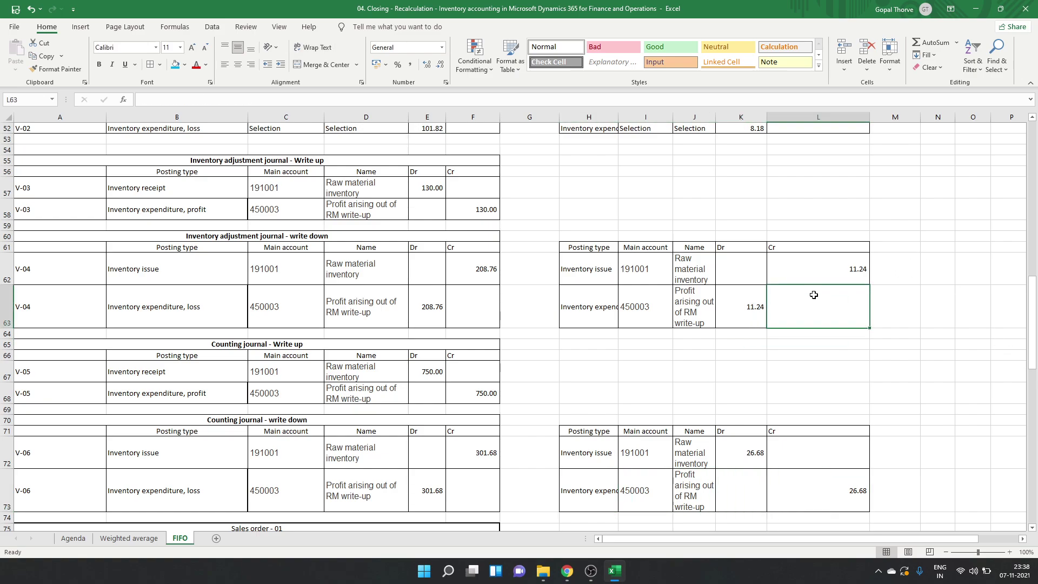
scroll(814, 294, "up", 8)
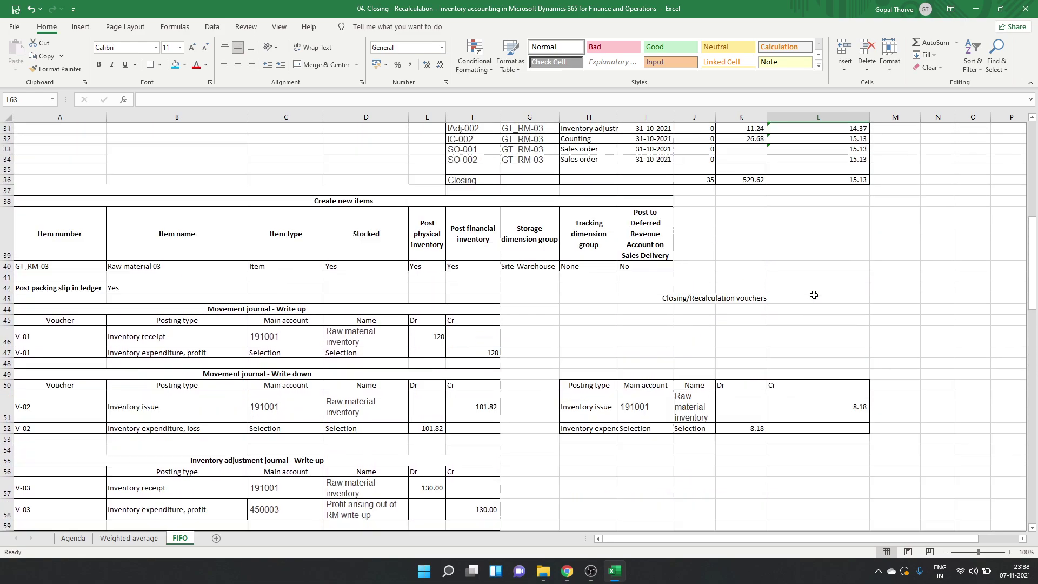
scroll(813, 294, "up", 5)
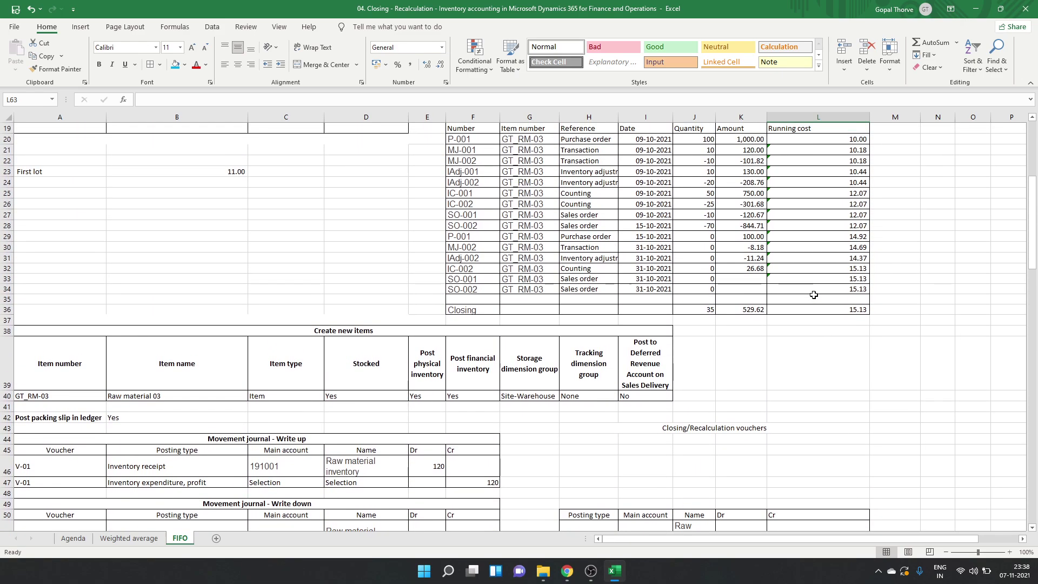
scroll(813, 294, "up", 5)
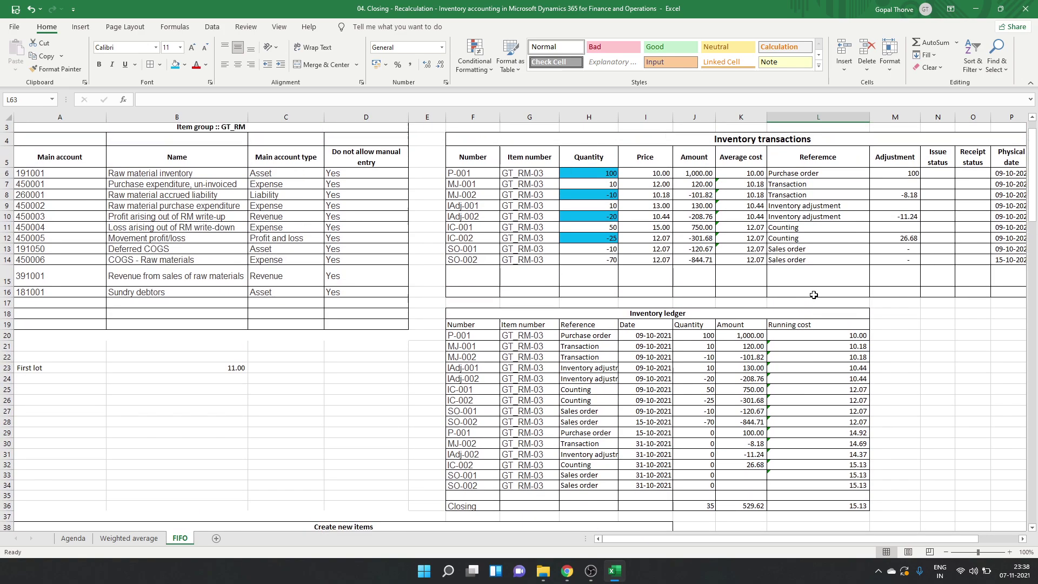
left_click(820, 202)
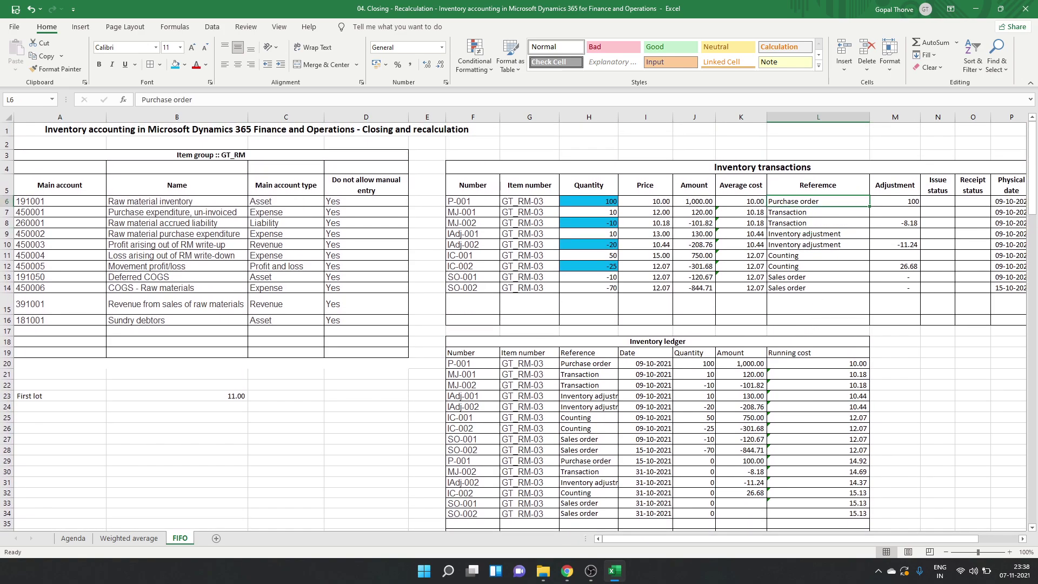
key("Right")
key("Right")
key("Right")
key("Right")
key("Right")
key("Right")
key("F2")
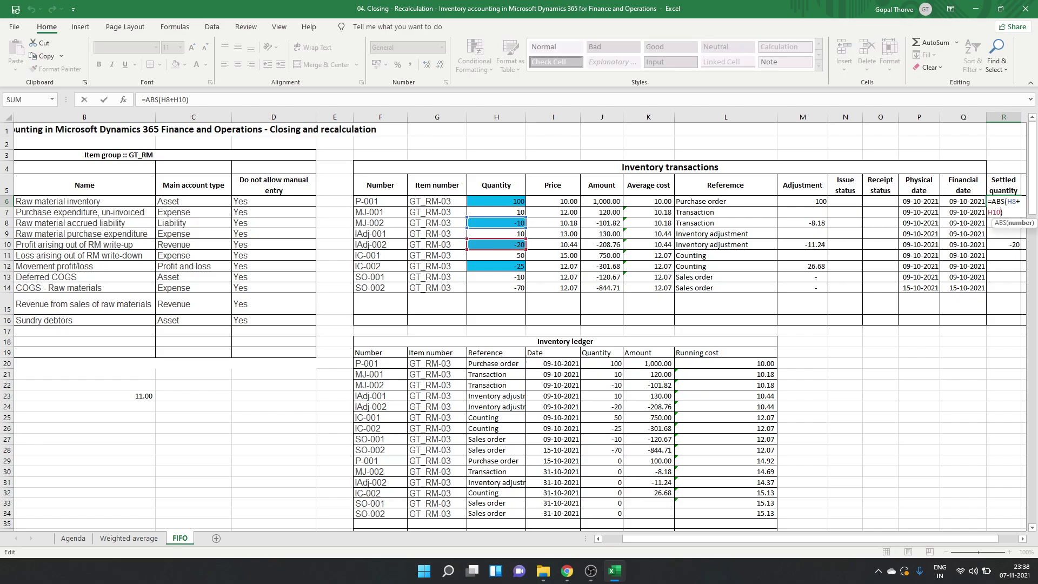
type("+")
left_click(499, 267)
key("ctrl+Return")
Step: Enter -25 as the settled quantity of IC-002 in R12
key("Down")
key("Down")
key("Down")
key("Down")
key("Down")
key("Down")
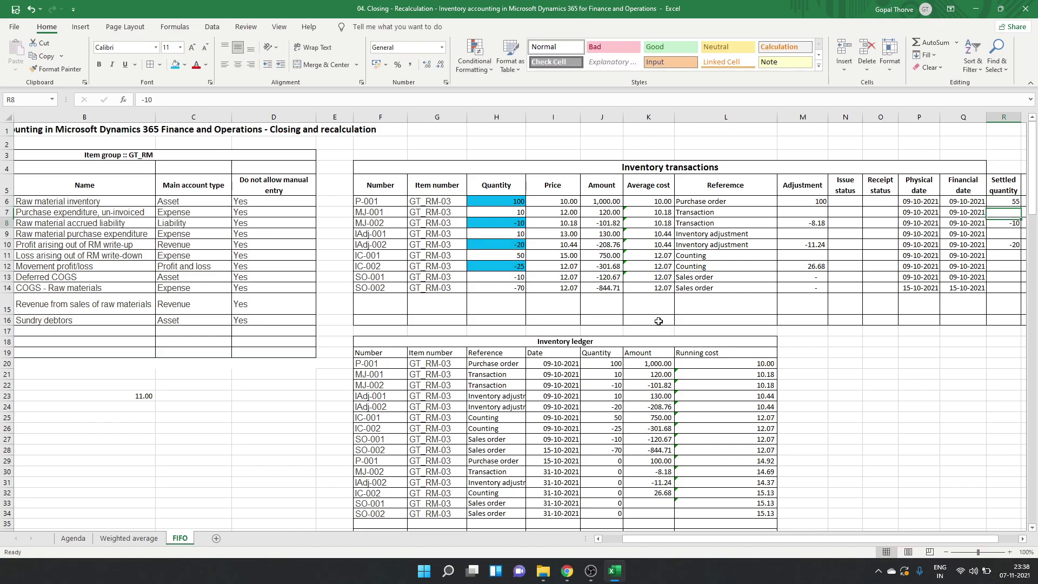
key("Left")
key("Left")
key("Left")
key("Left")
key("Left")
key("Left")
key("Left")
key("Right")
key("Right")
key("Right")
key("Right")
key("Right")
key("Right")
key("Right")
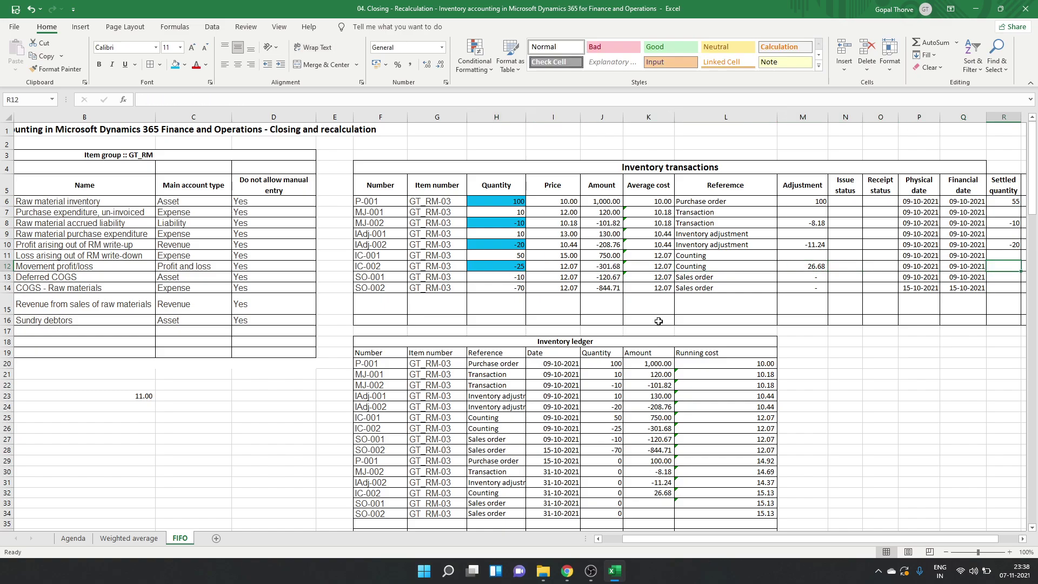
type("-25")
key("Tab")
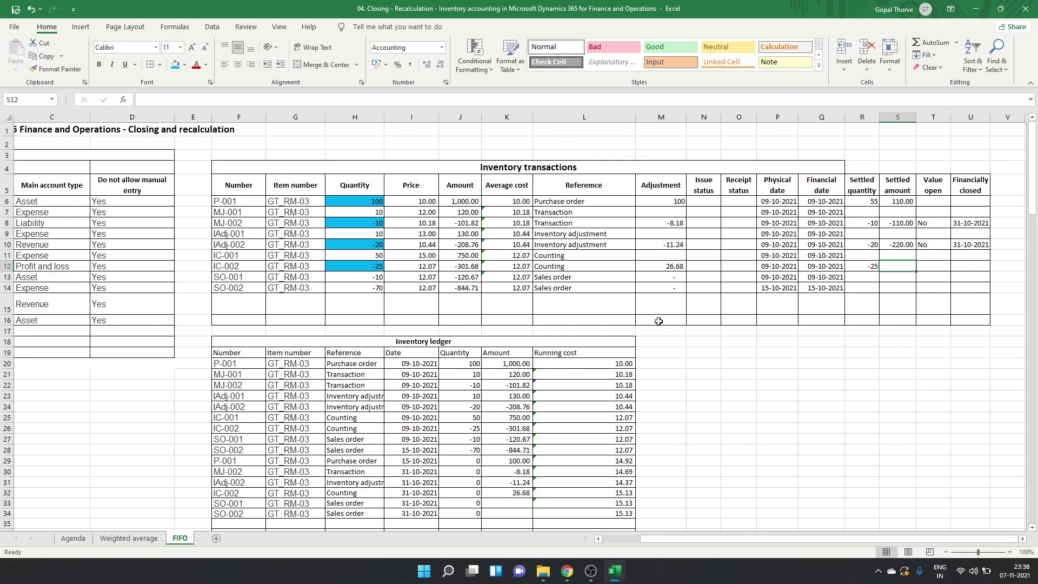
Step: Copy the settled amount formula of IAdj-002 from S10 to S12 for IC-002
key("Up")
key("Up")
key("ctrl+c")
key("Down")
key("Down")
key("ctrl+v")
Step: Set the settled amount of P-001 in S6 to =ABS(S8+S10+S12) and check it against the selected issue amounts in S8:S12
key("Up")
key("Up")
key("Up")
key("Up")
key("Up")
key("Up")
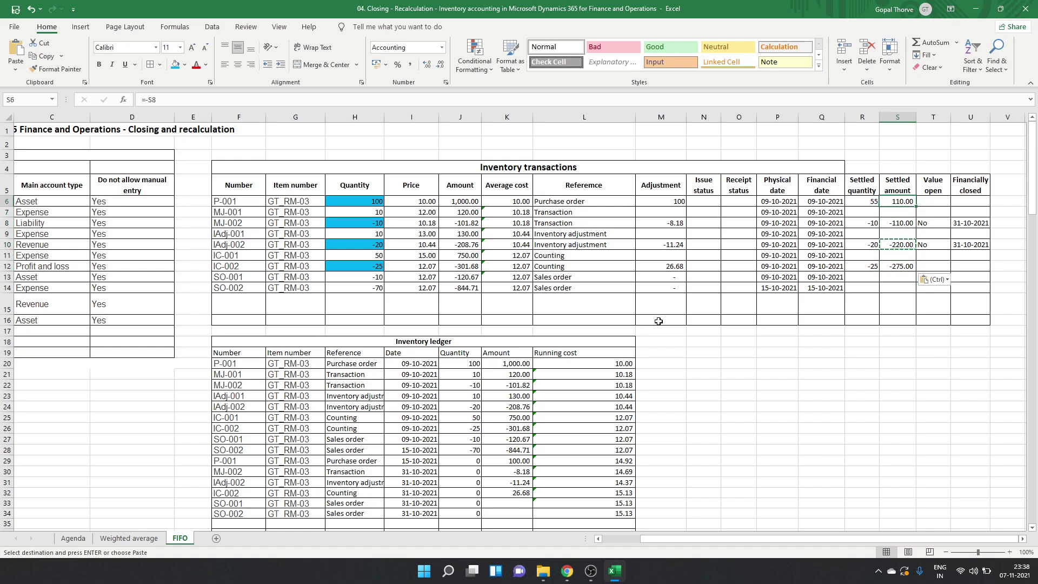
key("F2")
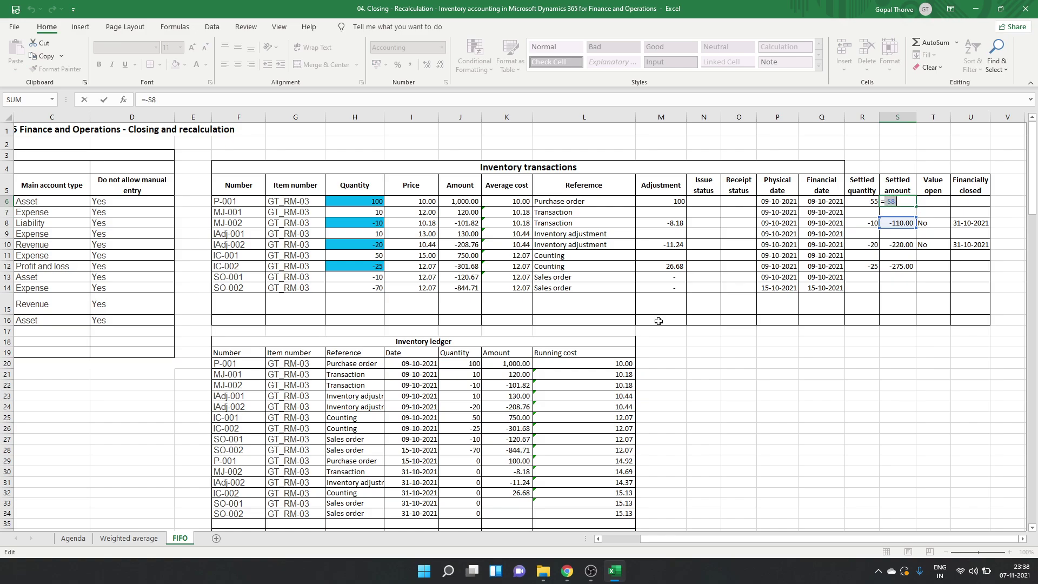
type("abs(")
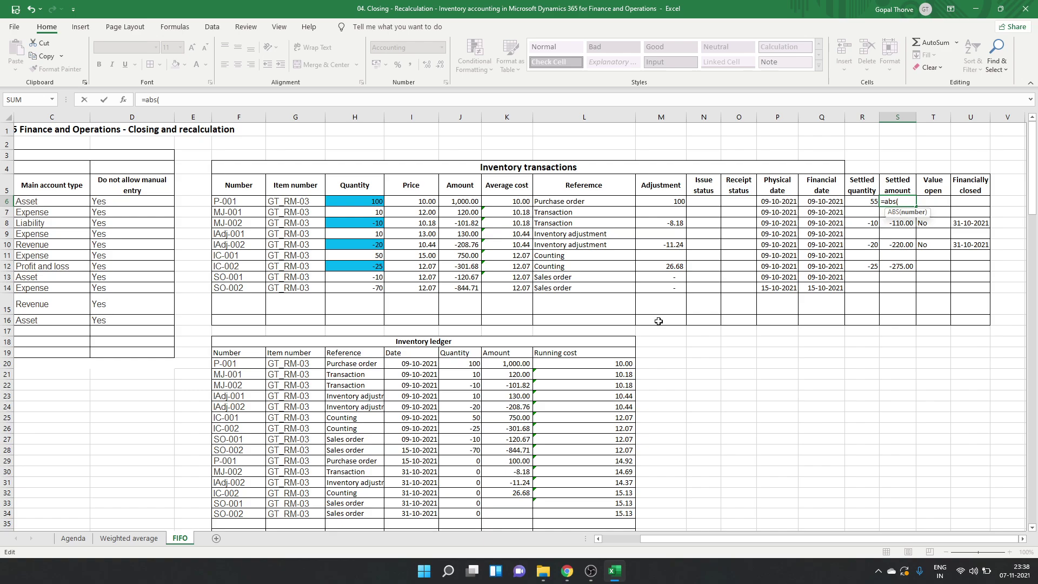
left_click(896, 223)
type("+")
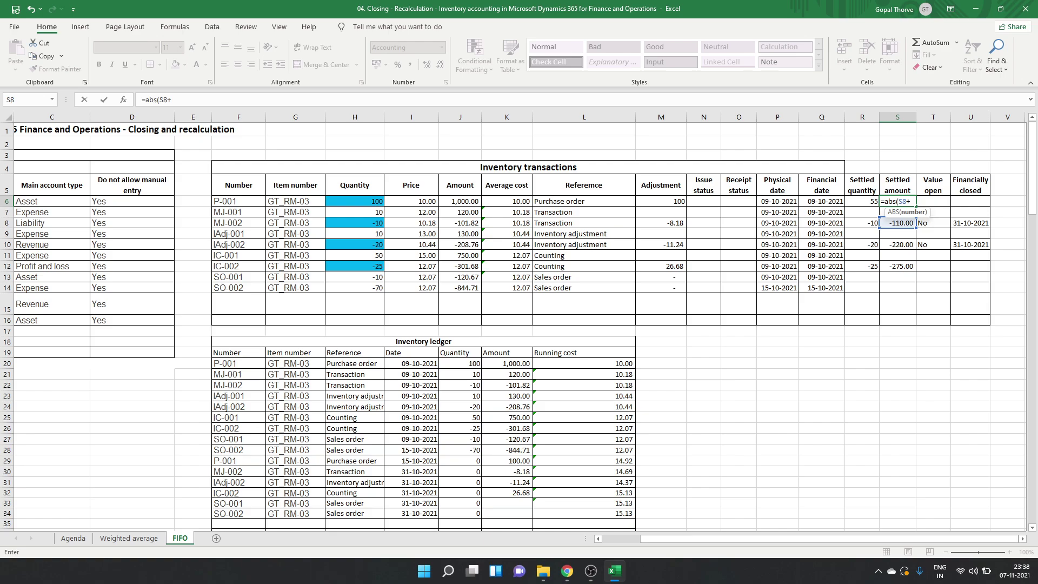
left_click(887, 248)
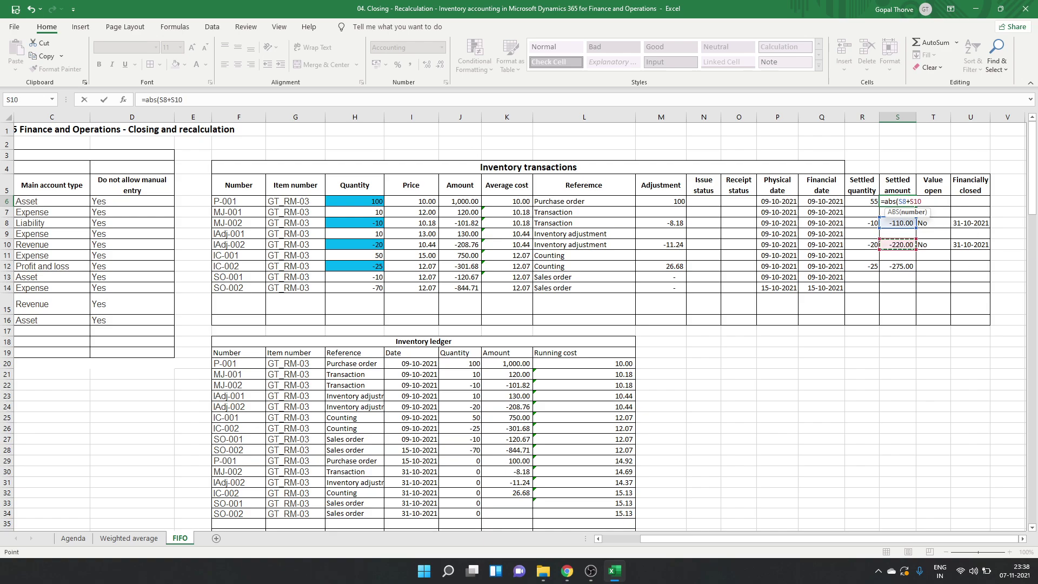
type("+")
left_click(907, 267)
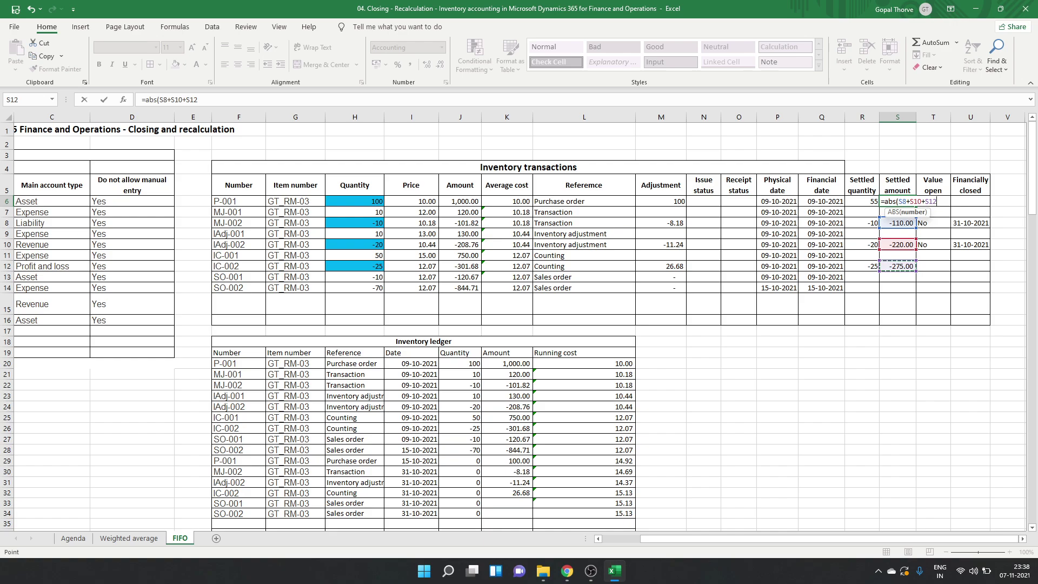
key("Return")
key("Up")
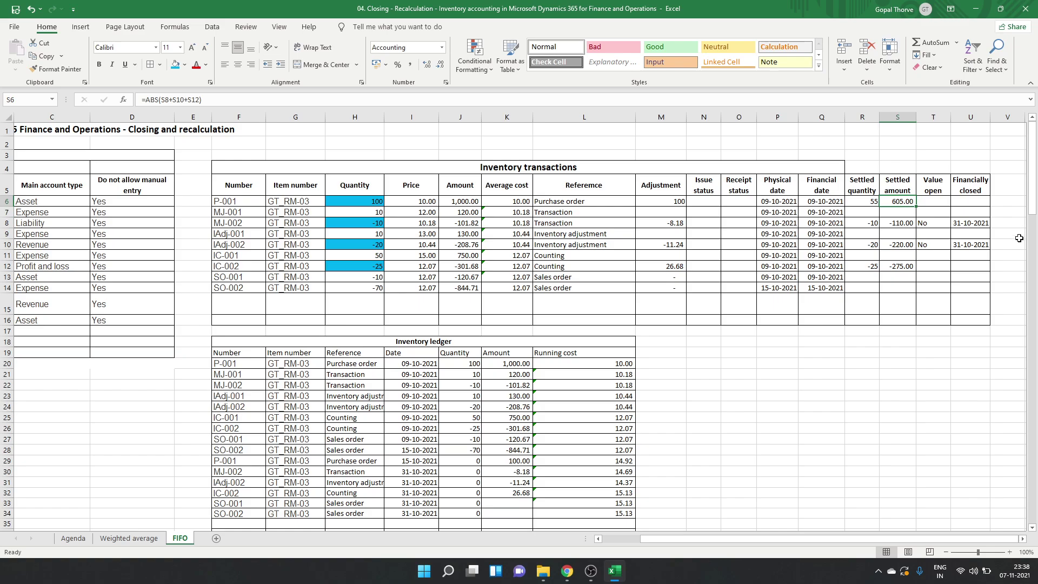
left_click_drag(898, 223, 898, 265)
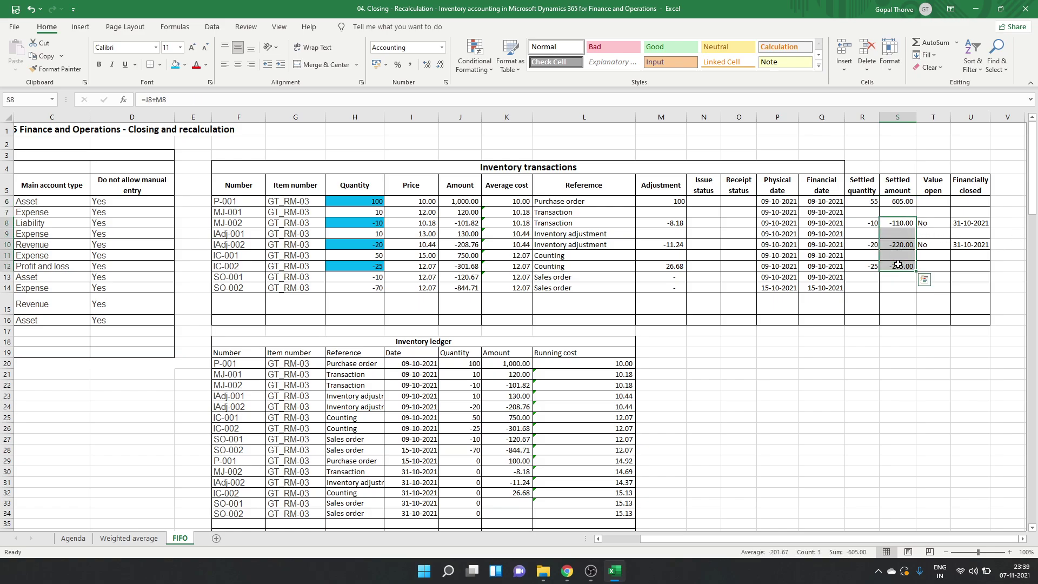
left_click(907, 202)
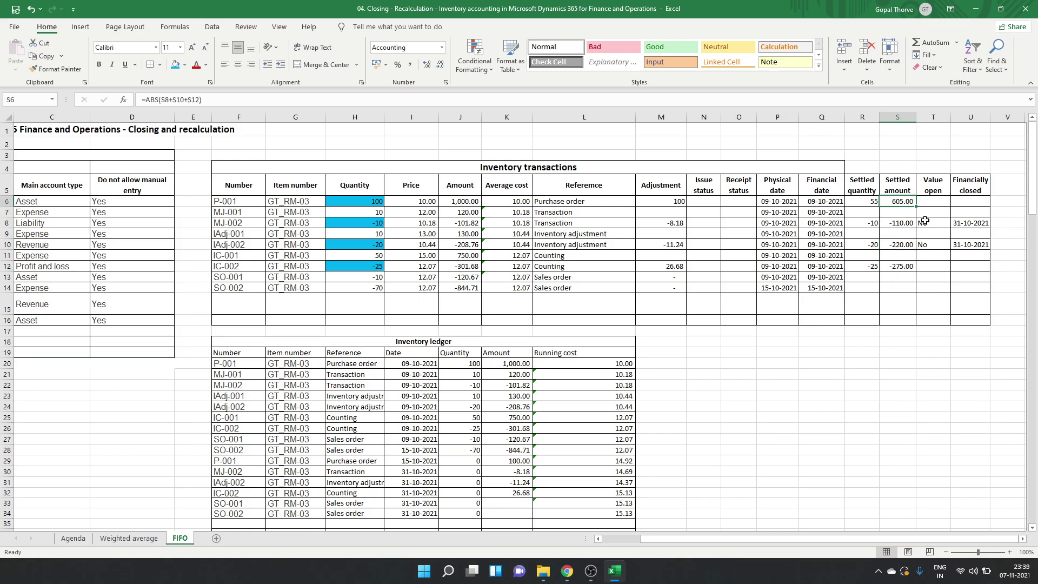
Step: Enter No as value open for IC-002 in T12 and copy the financially closed date from U10 to U12
left_click(940, 264)
type("No")
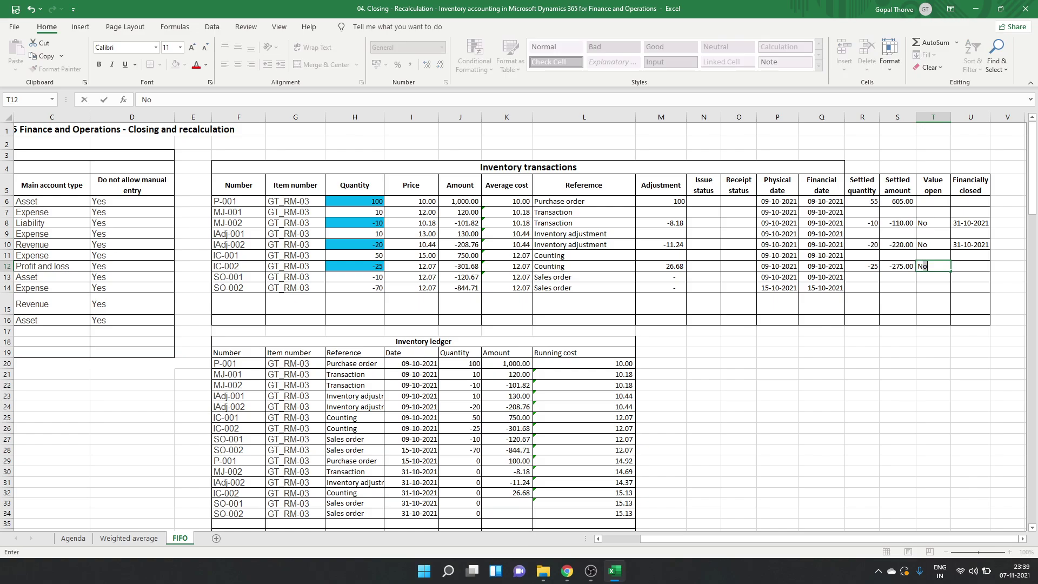
key("Return")
key("Up")
key("Up")
key("Up")
key("Right")
key("ctrl+c")
key("Down")
key("Down")
key("ctrl+v")
key("Escape")
key("Left")
key("Left")
key("Left")
key("Left")
key("Left")
key("Left")
key("Left")
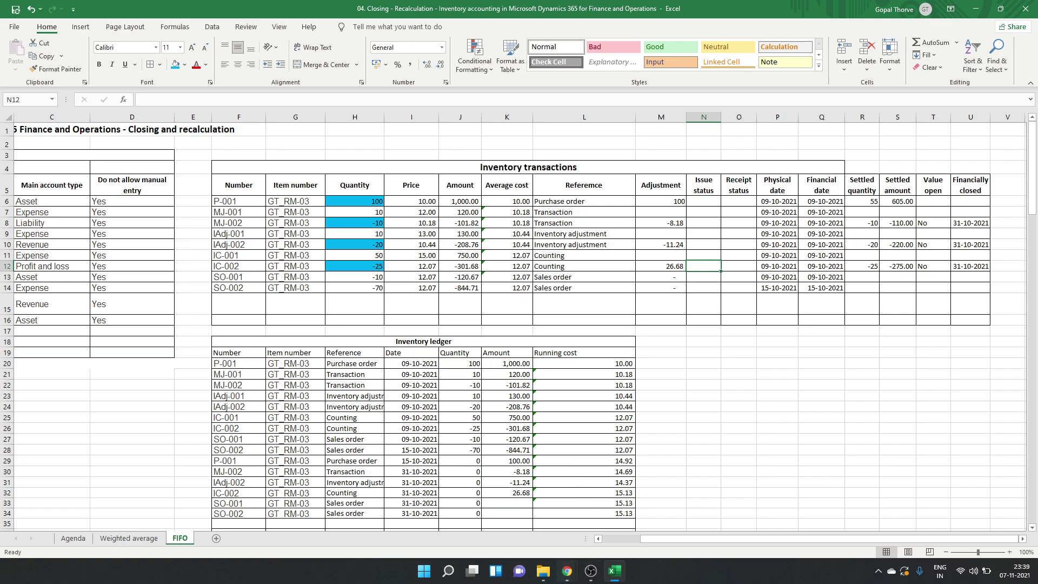
Step: Switch to Finance and Operations, search for Closing and adjustment, and open the page from Cost management > Inventory accounting
mouse_move(567, 571)
left_click(532, 521)
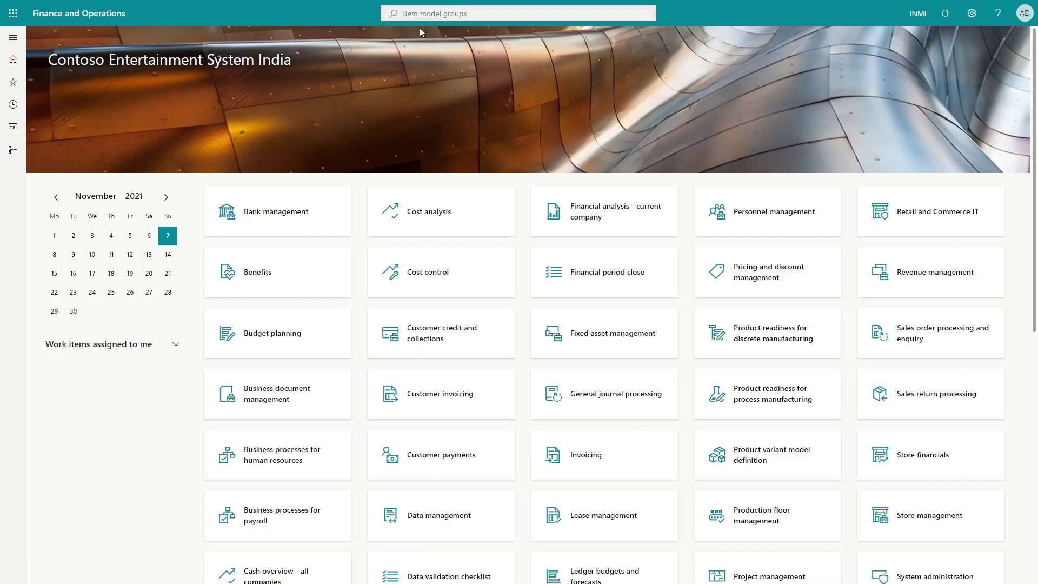
left_click(436, 14)
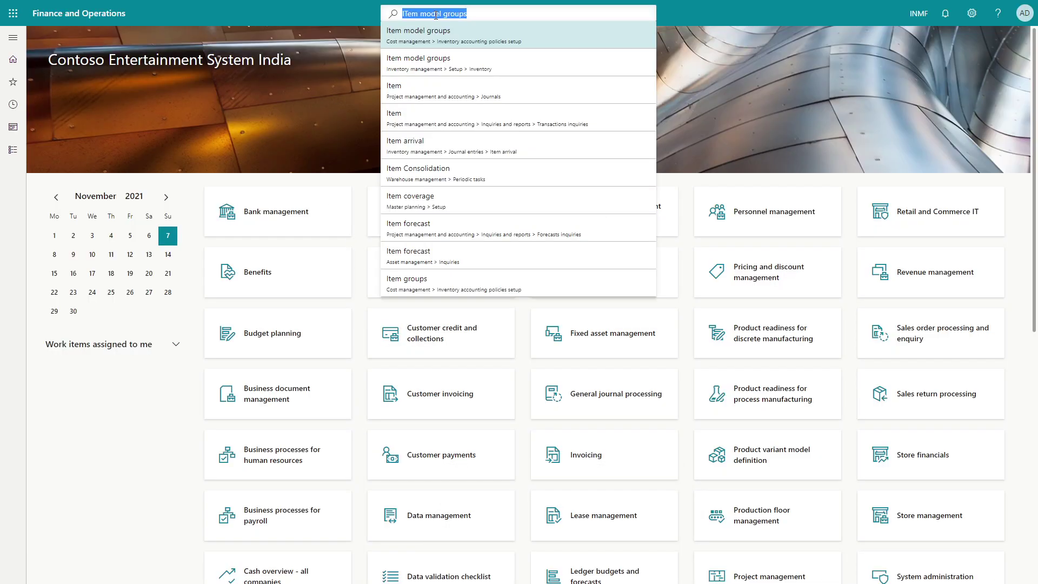
type("Closing and adjustment")
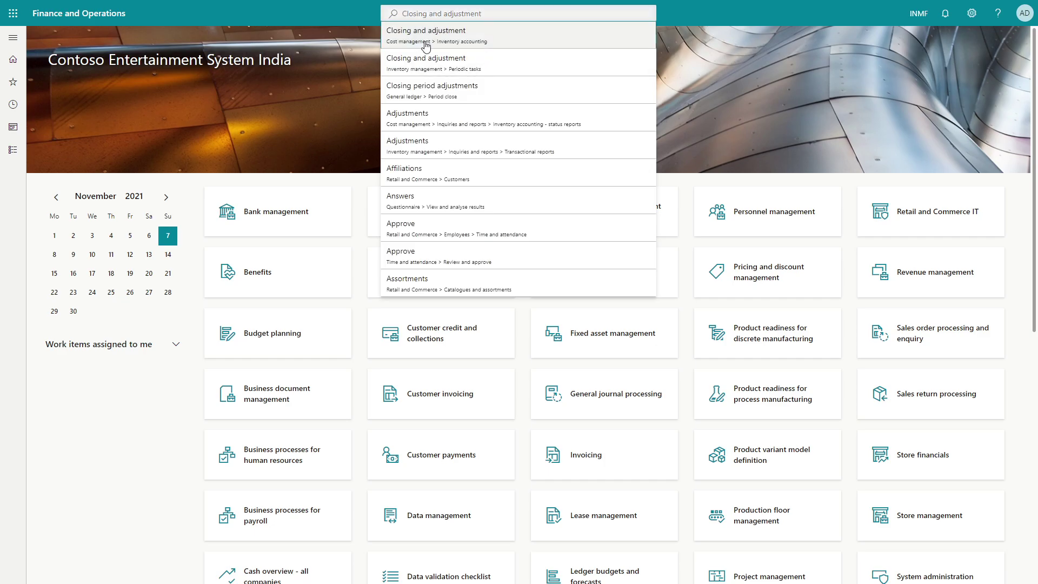
left_click(426, 45)
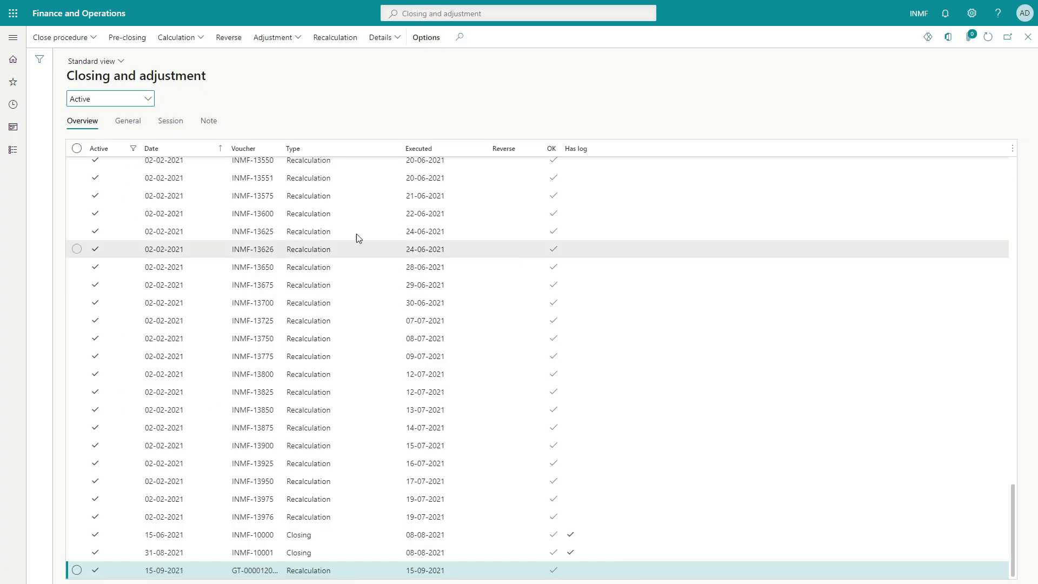
Step: Submit a batch inventory closing with the close inventory up to date set to 31-10-2021
left_click(86, 38)
left_click(85, 87)
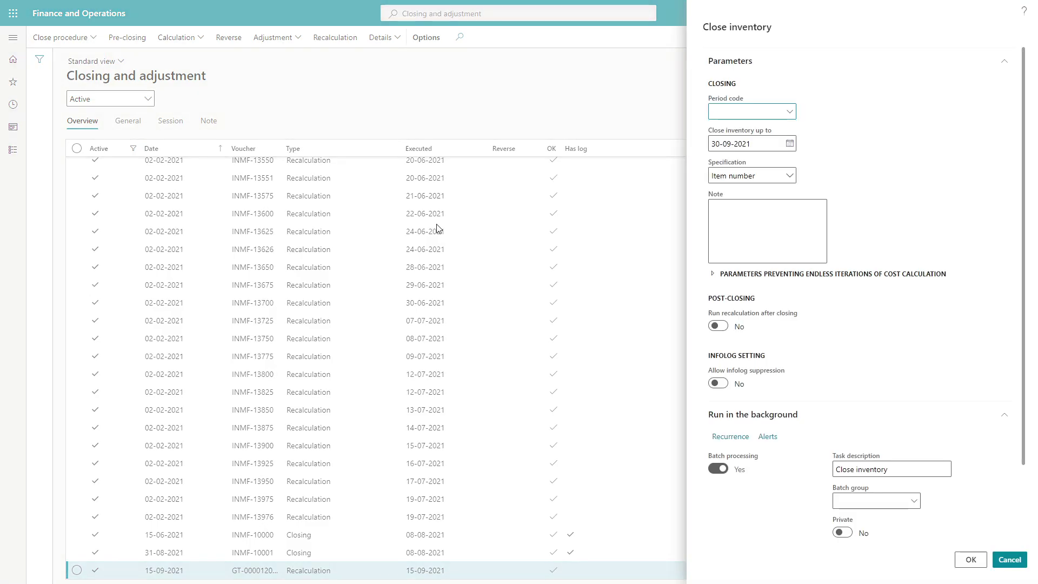
left_click(787, 145)
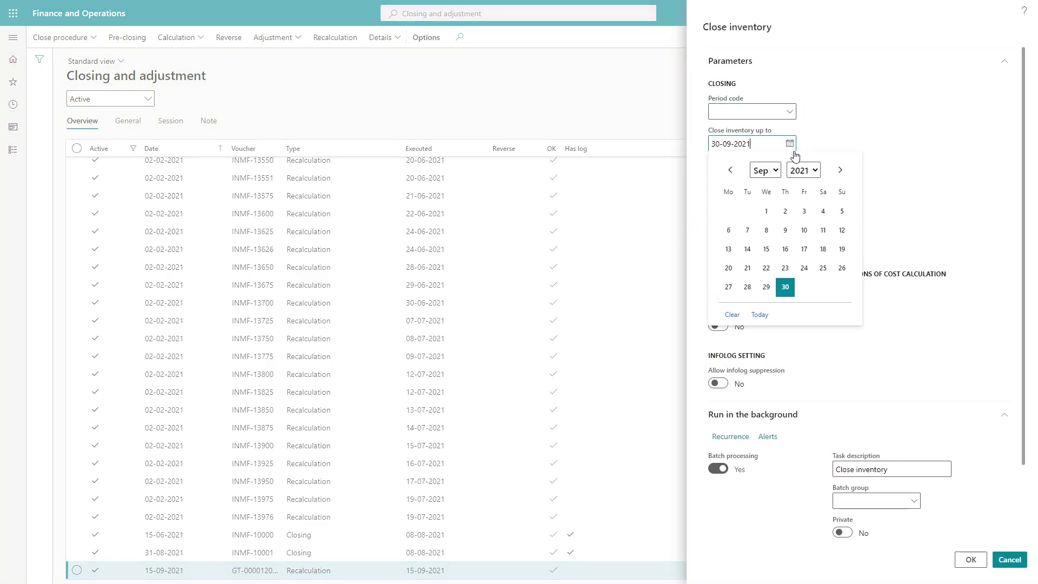
left_click(840, 171)
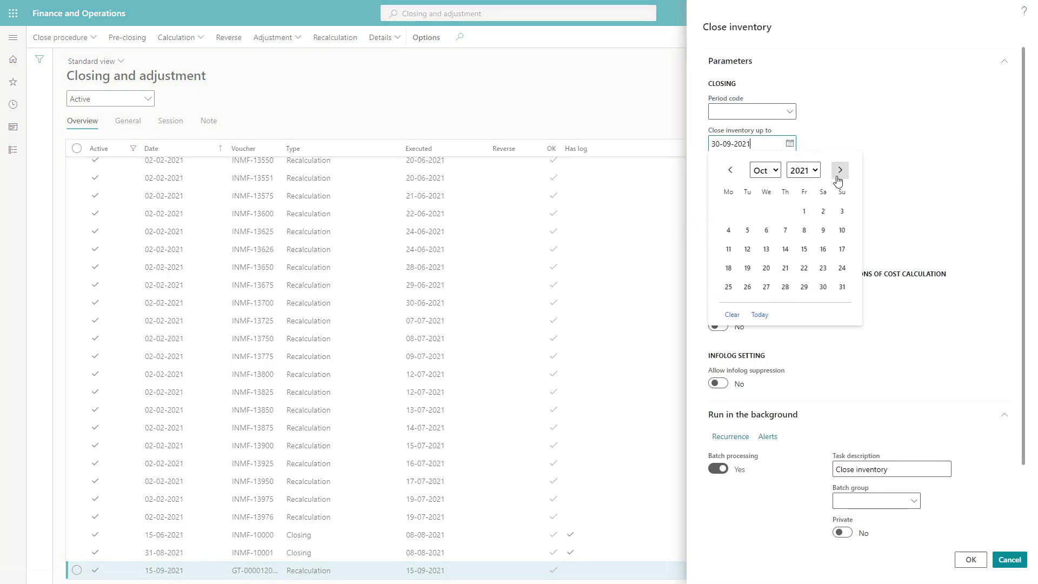
left_click(842, 287)
scroll(827, 357, "down", 2)
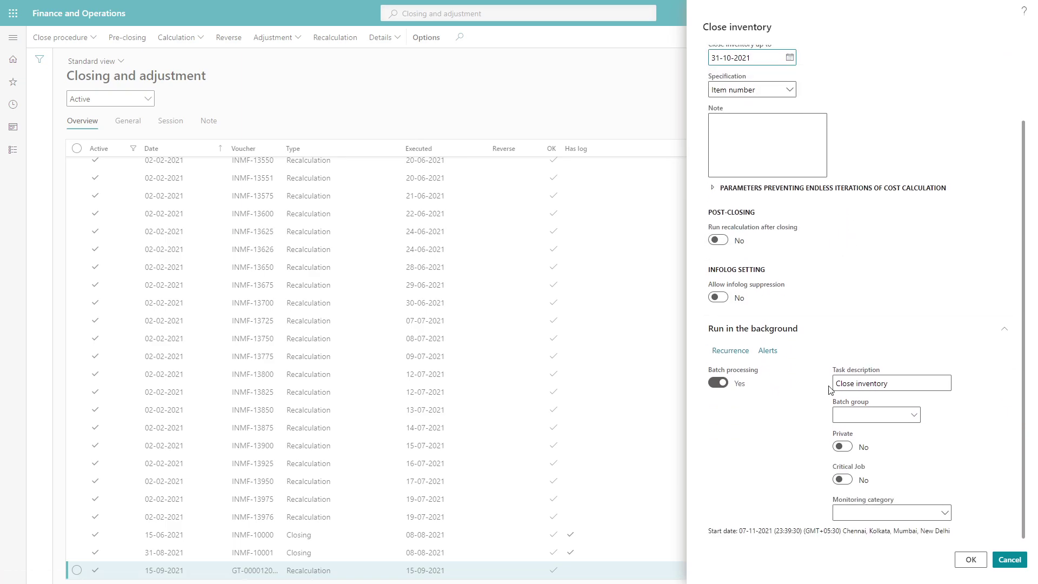
left_click(971, 559)
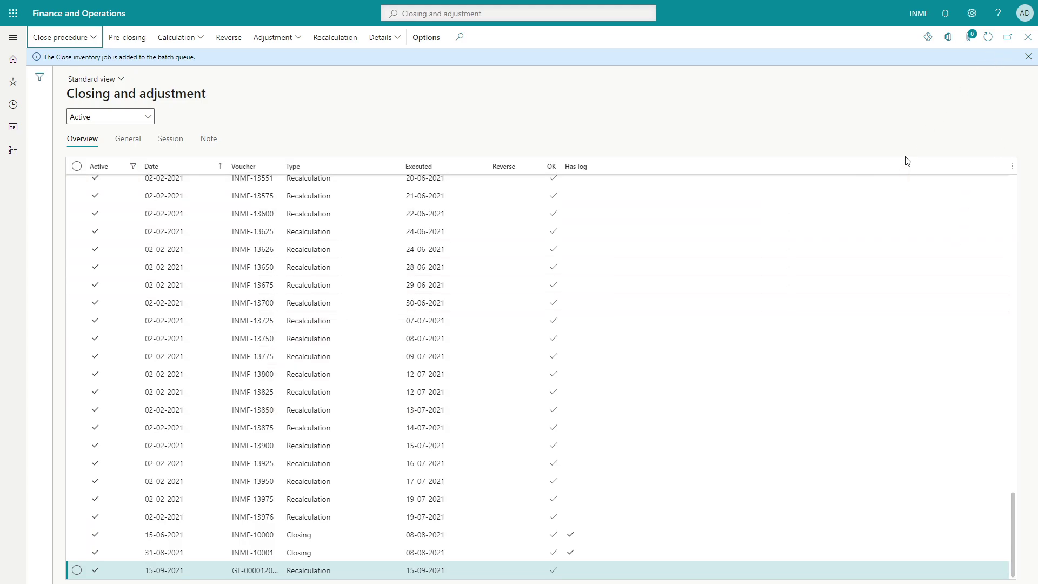
Step: Dismiss the notification, refresh the Closing and adjustment list, and select the closing record dated 31-10-2021
left_click(988, 37)
left_click(1028, 61)
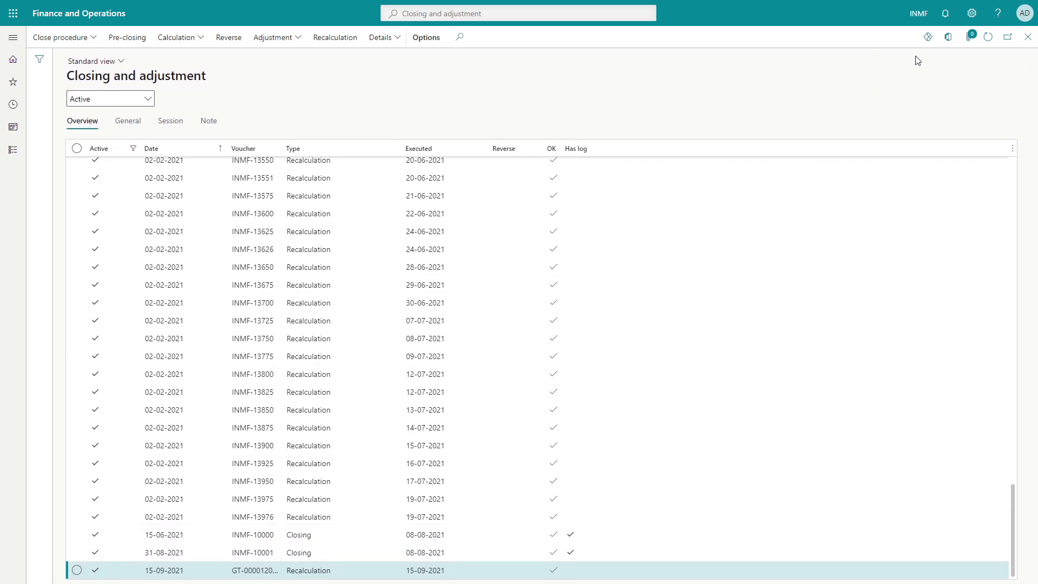
left_click(987, 37)
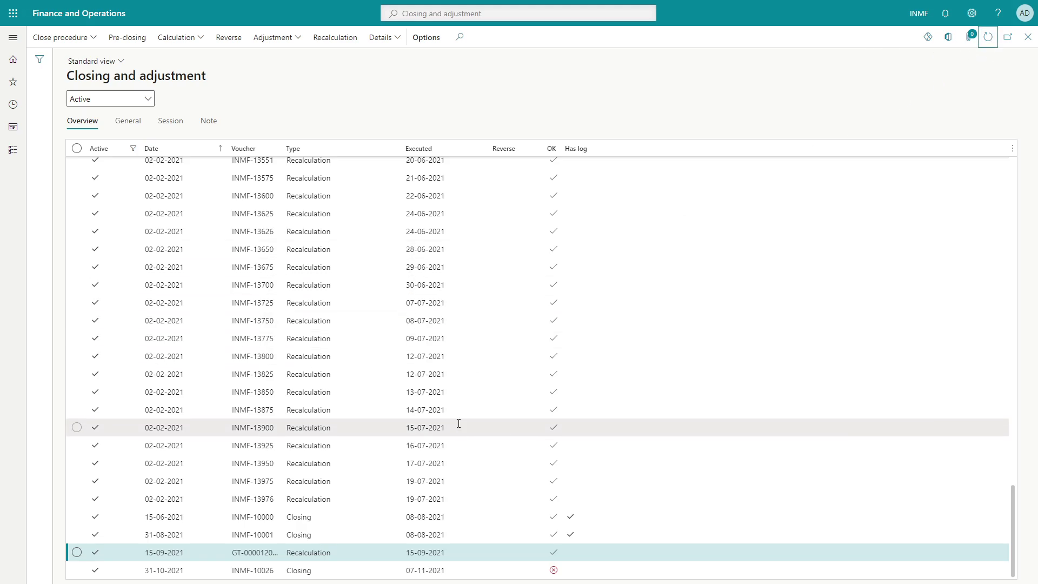
left_click(414, 571)
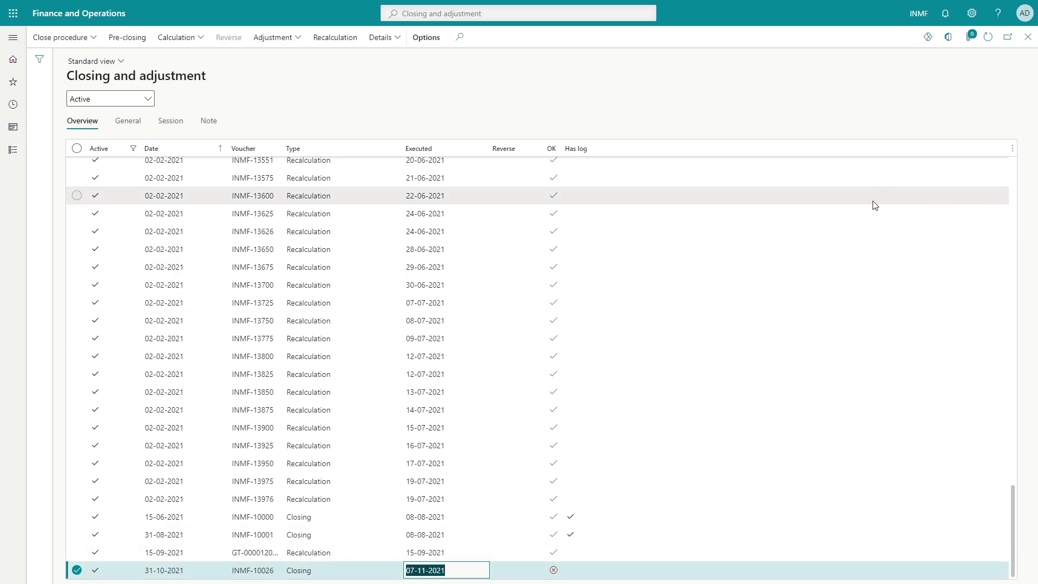
Step: Switch back to the Excel FIFO worksheet and check the sum of the issued quantities in H8, H10 and H12
key("alt+Tab")
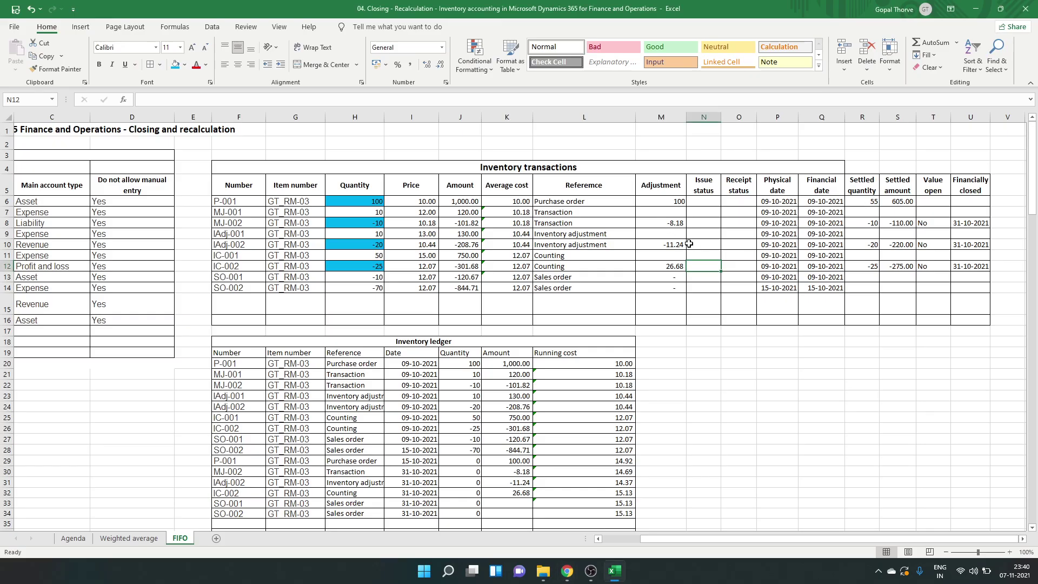
left_click(870, 278)
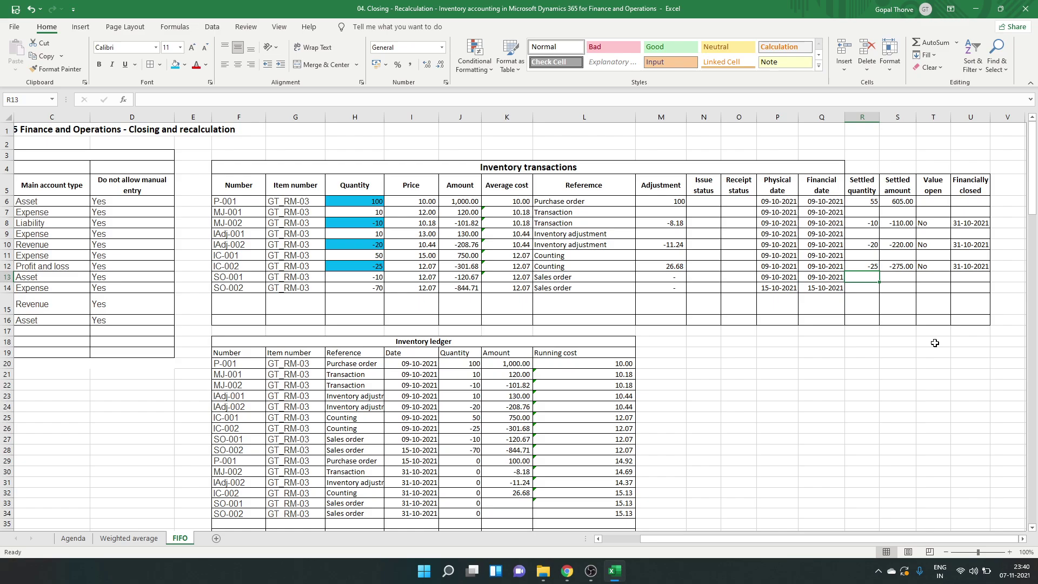
left_click(378, 223)
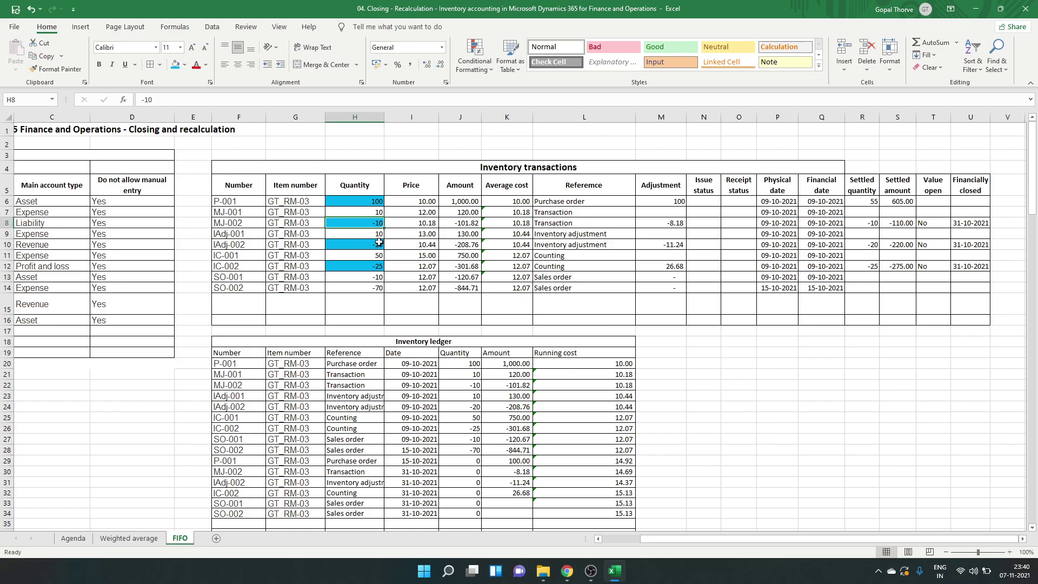
left_click(379, 242, "ctrl")
left_click(372, 268, "ctrl")
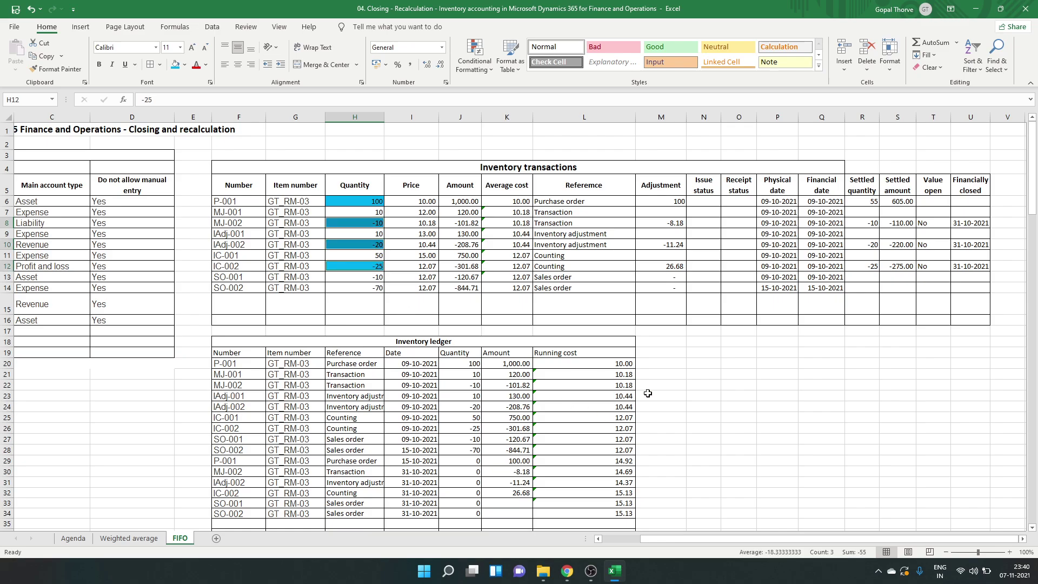
Step: Add the headings Price in B22 and Remaining in C22 above the First lot row
left_click(155, 401)
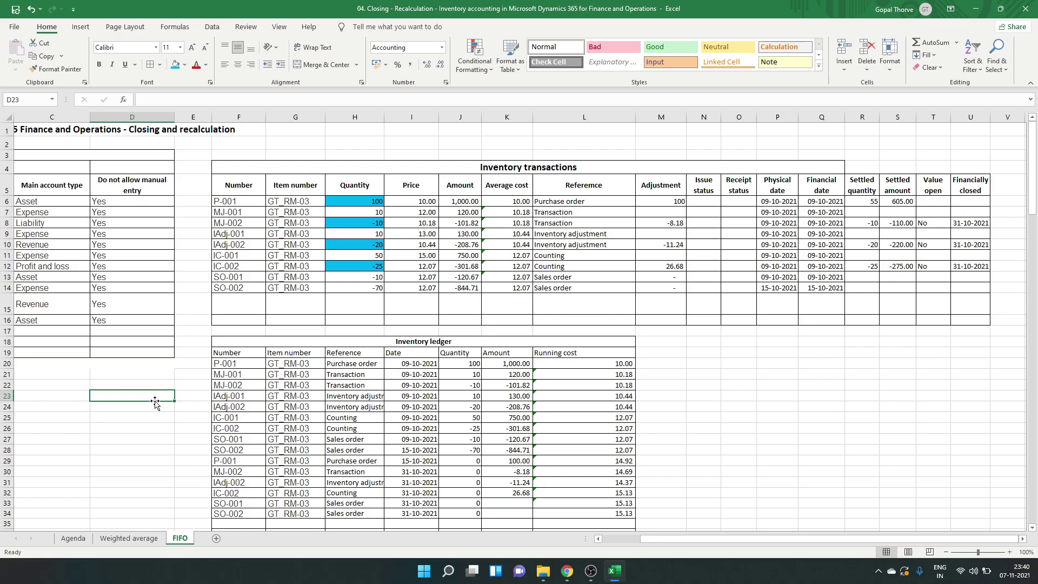
key("Left")
key("Left")
key("Left")
key("Right")
key("Right")
key("Up")
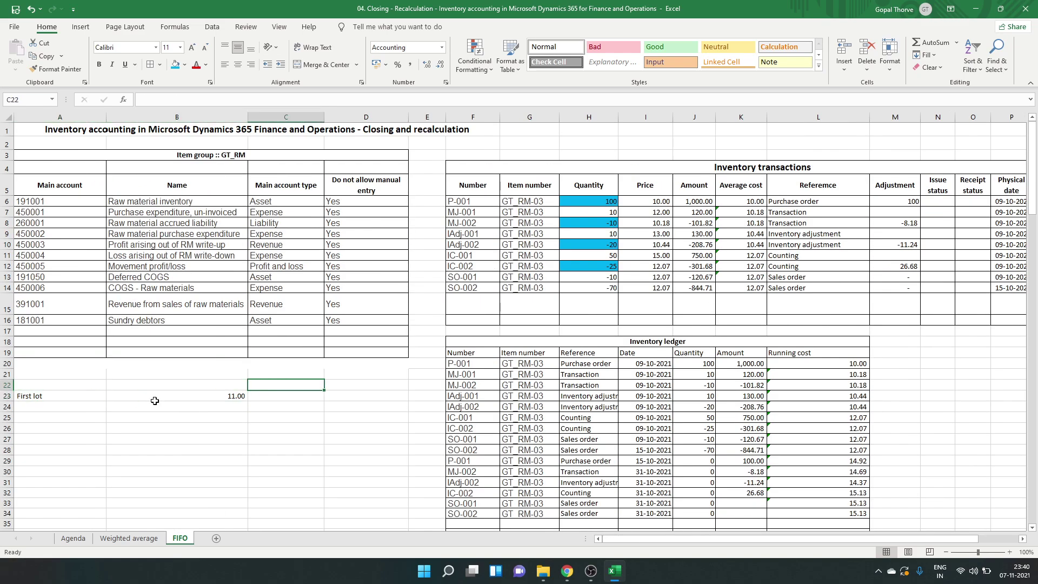
key("Left")
type("Price")
key("Tab")
type("Remaining")
key("Return")
Step: Calculate the first lot's remaining quantity in C23 as =H6-R6, the P-001 quantity minus its settled quantity
type("=")
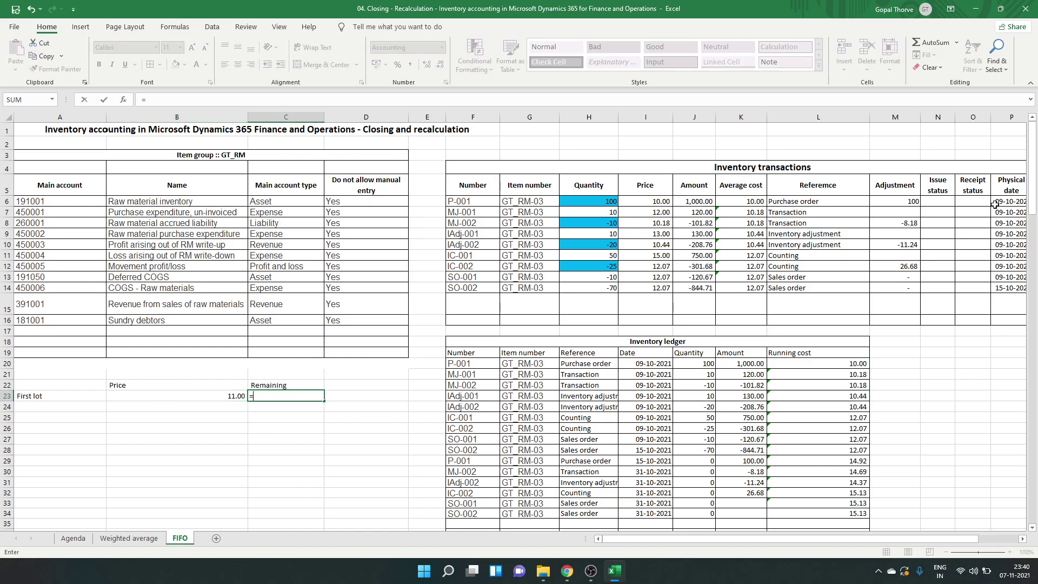
left_click(594, 201)
type("-")
key("Up")
key("Up")
key("Up")
key("Up")
key("Up")
key("Up")
key("Up")
key("Up")
key("Up")
key("Up")
key("Up")
key("Up")
key("Up")
key("Up")
key("Up")
key("Up")
key("Up")
key("Right")
key("Right")
key("Right")
key("Right")
key("Right")
key("Right")
key("Right")
key("Right")
key("Right")
key("Right")
key("Right")
key("Right")
key("Right")
key("Right")
key("Right")
key("Right")
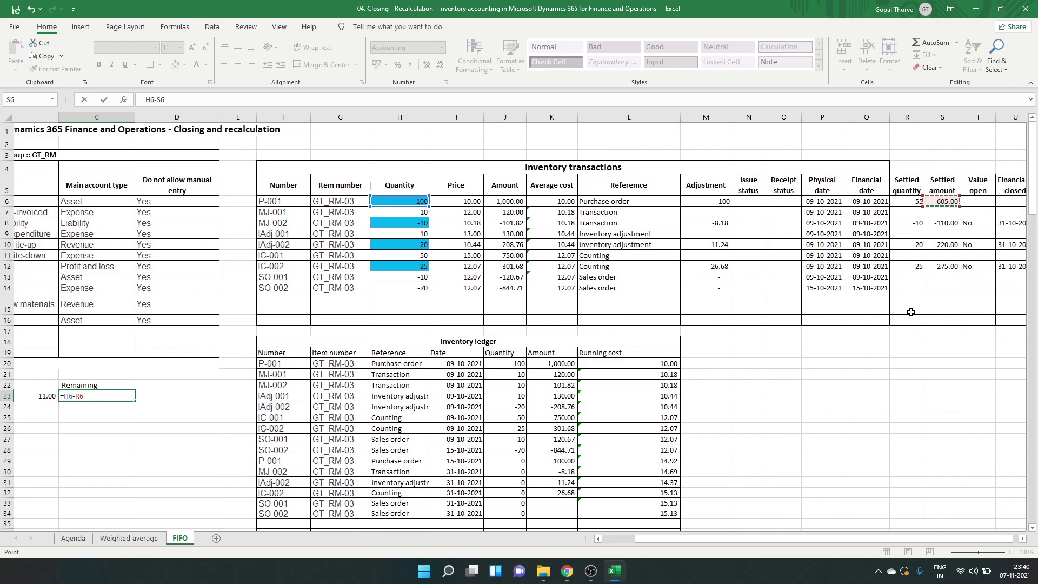
key("Return")
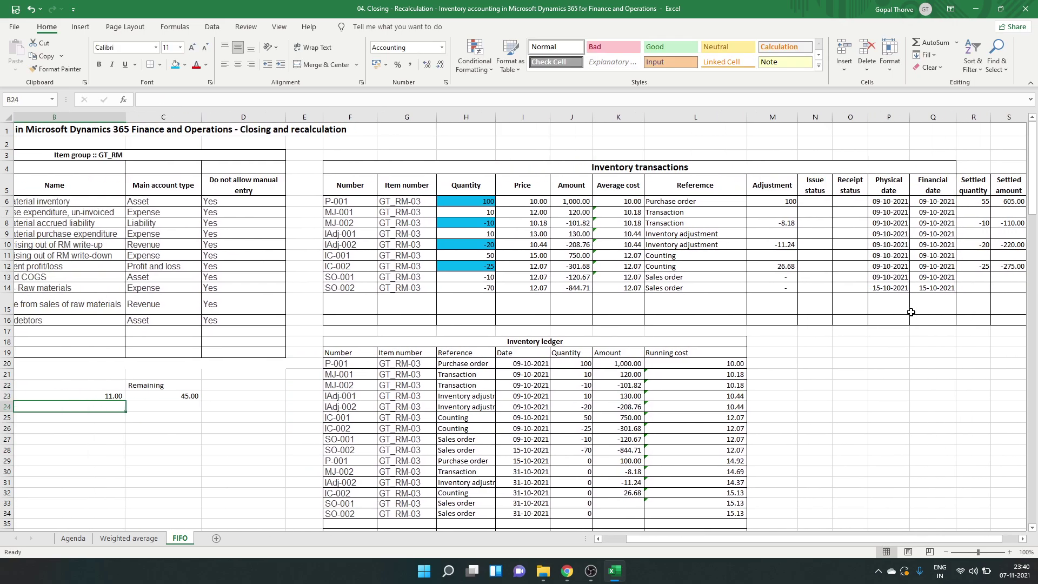
key("Right")
key("Right")
key("Up")
key("Left")
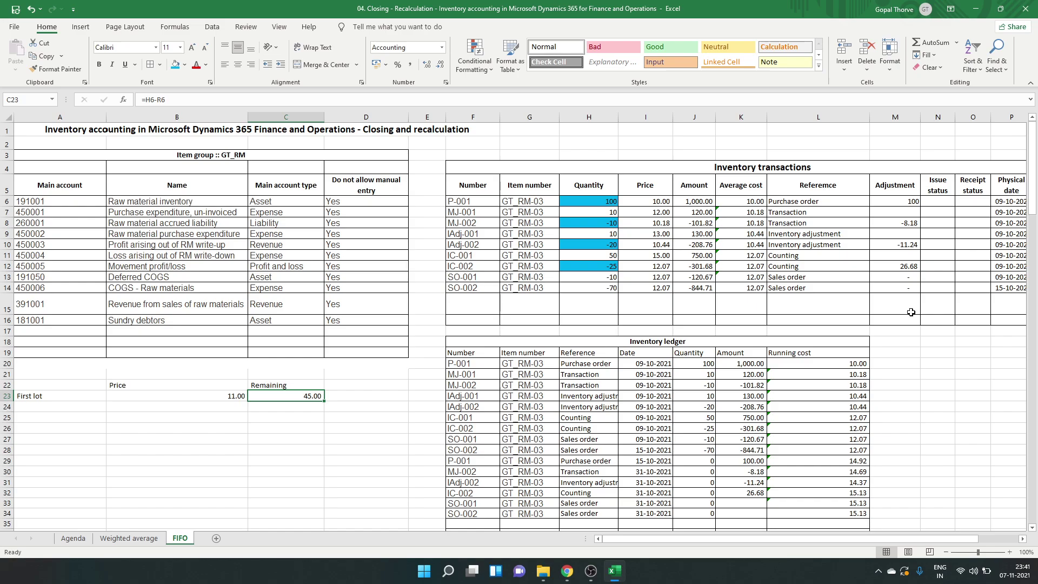
Step: Calculate the SO-001 closing adjustment in K33 as =B23*J27-K27, first-lot price times quantity minus the posted amount
key("Down")
key("Down")
key("Down")
key("Down")
key("Down")
key("Down")
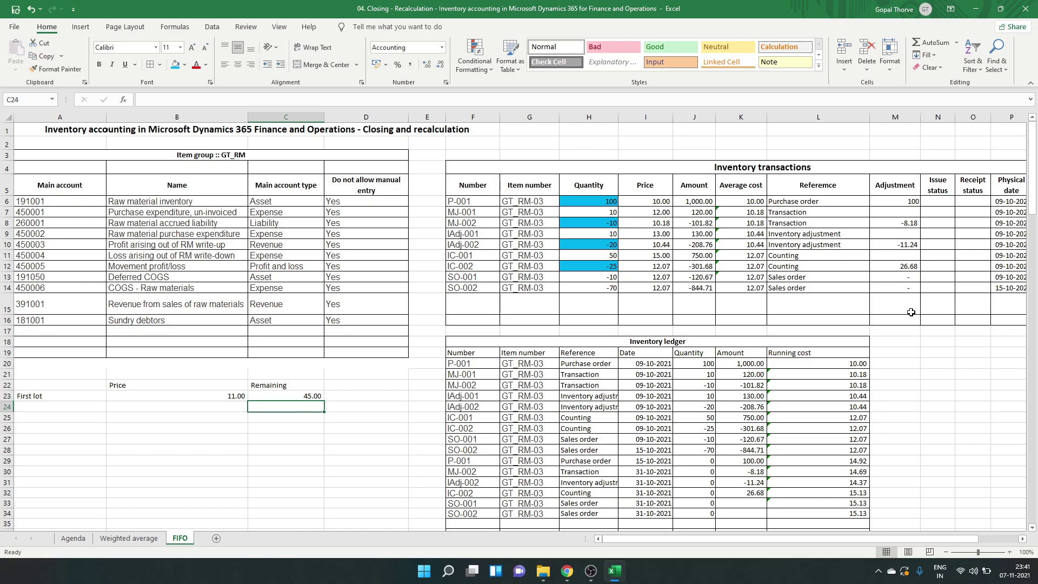
key("Right")
key("Right")
key("Right")
key("Right")
key("Right")
key("Right")
key("Right")
key("Right")
key("Right")
key("Right")
key("Down")
key("Down")
key("Down")
key("Down")
key("Left")
key("Left")
type("=")
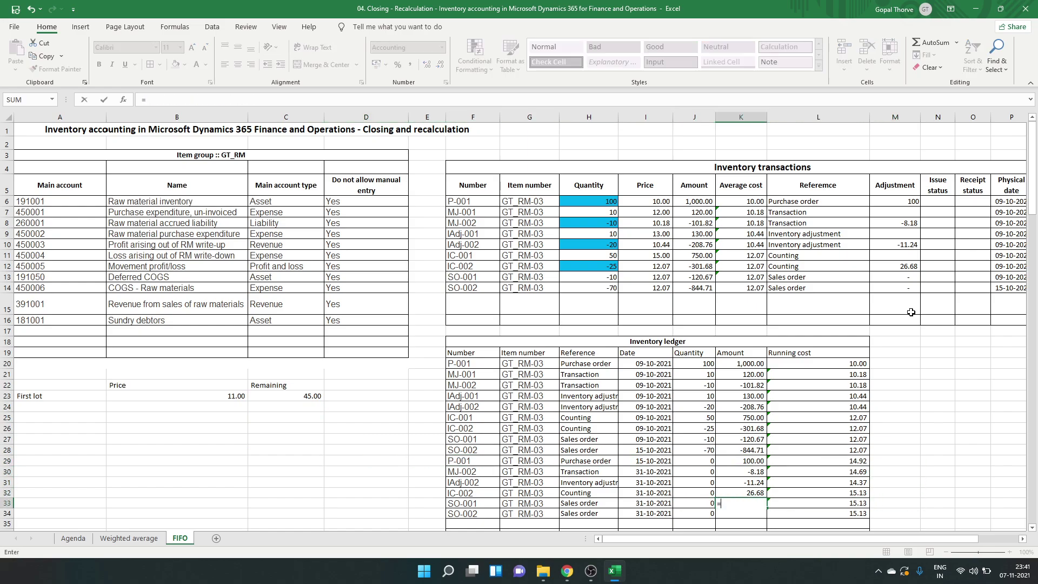
left_click(236, 399)
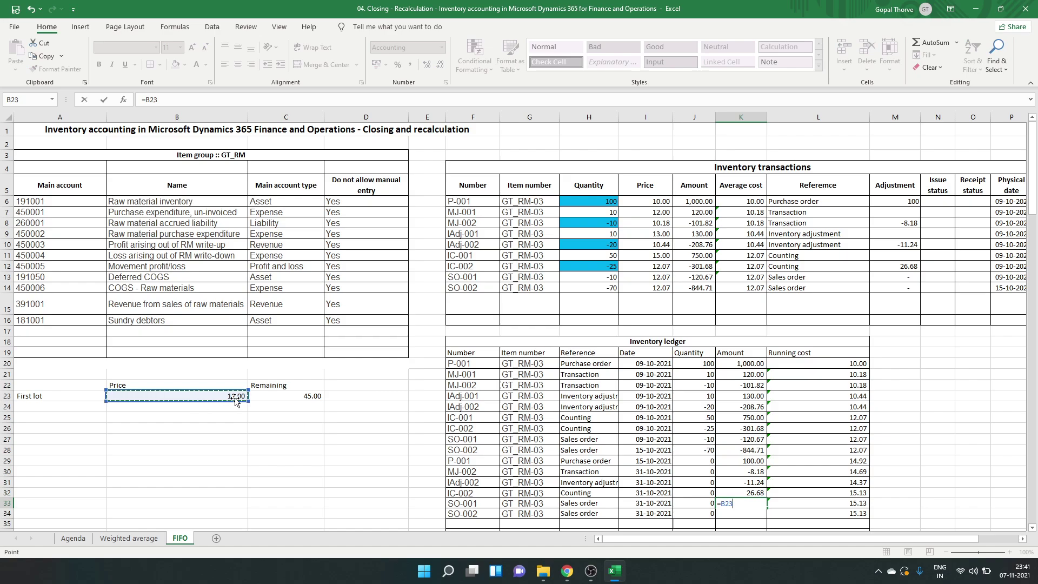
type("*")
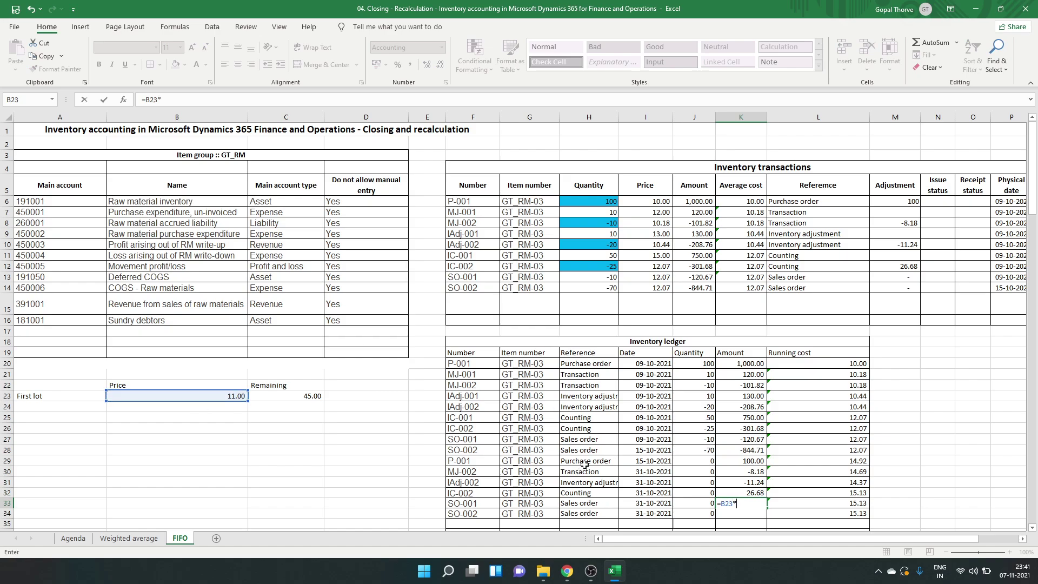
left_click(706, 445)
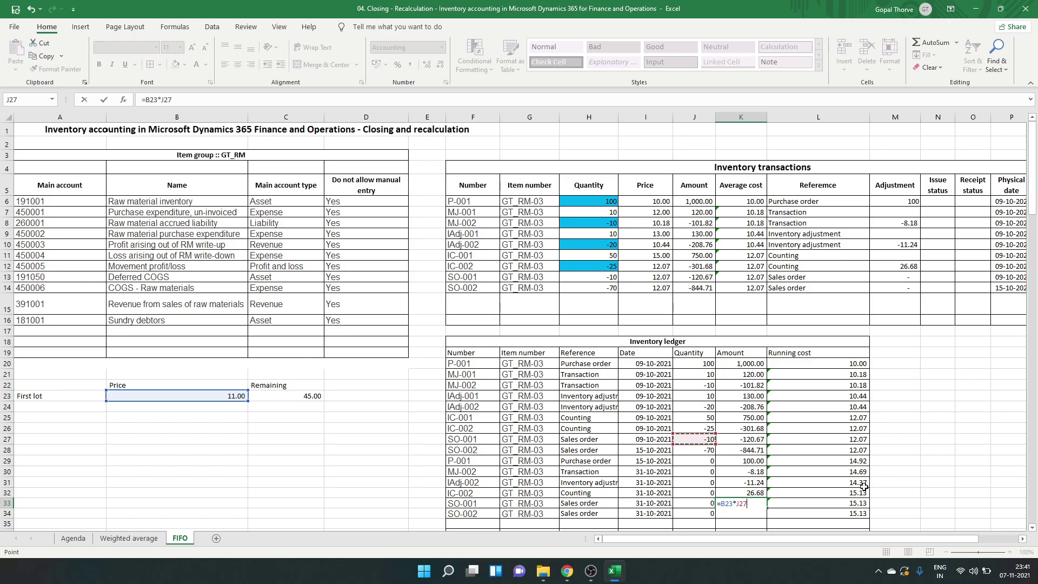
type("-")
left_click(757, 440)
key("Return")
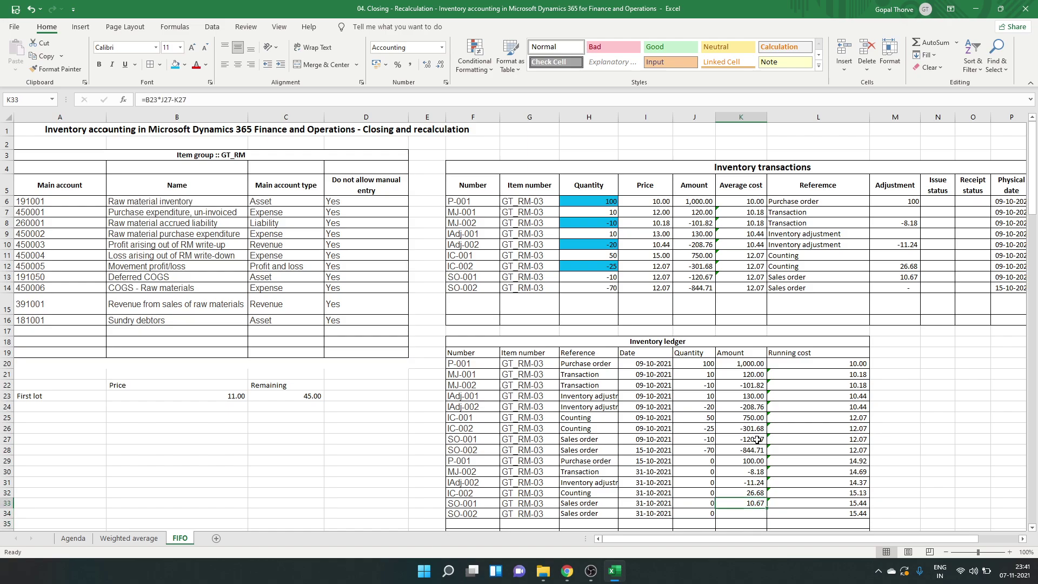
Step: Compare the closing voucher amounts beside Sales invoice 01 in K89 and L90 with the SO-001 ledger adjustment in K33
key("Down")
key("Down")
key("Down")
key("Down")
key("Down")
key("Down")
key("Down")
key("Down")
key("Down")
key("Down")
key("Down")
key("Down")
key("Down")
key("Down")
key("Down")
key("Down")
key("Down")
key("Down")
key("Down")
key("Down")
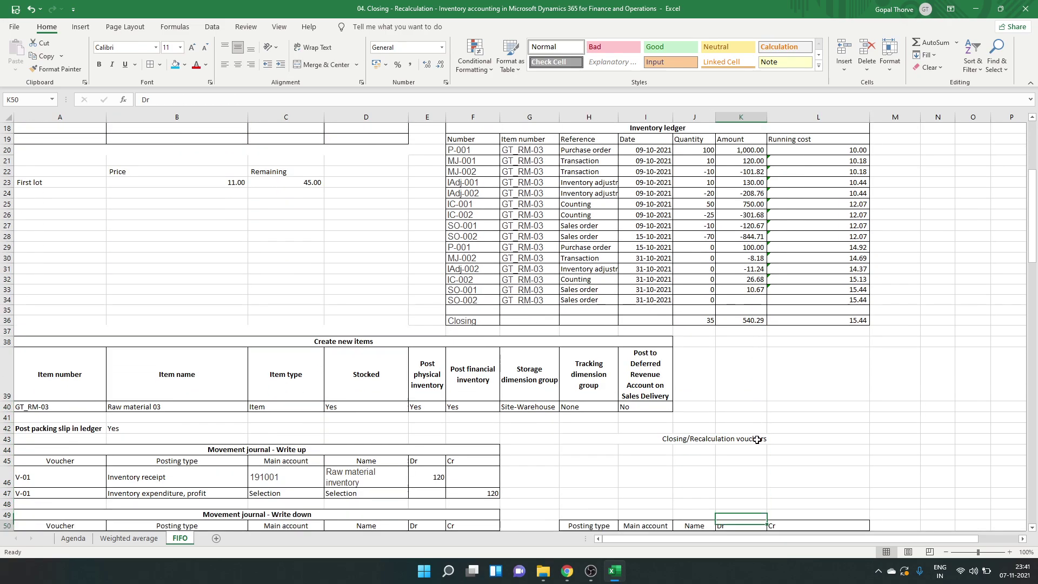
scroll(839, 414, "down", 12)
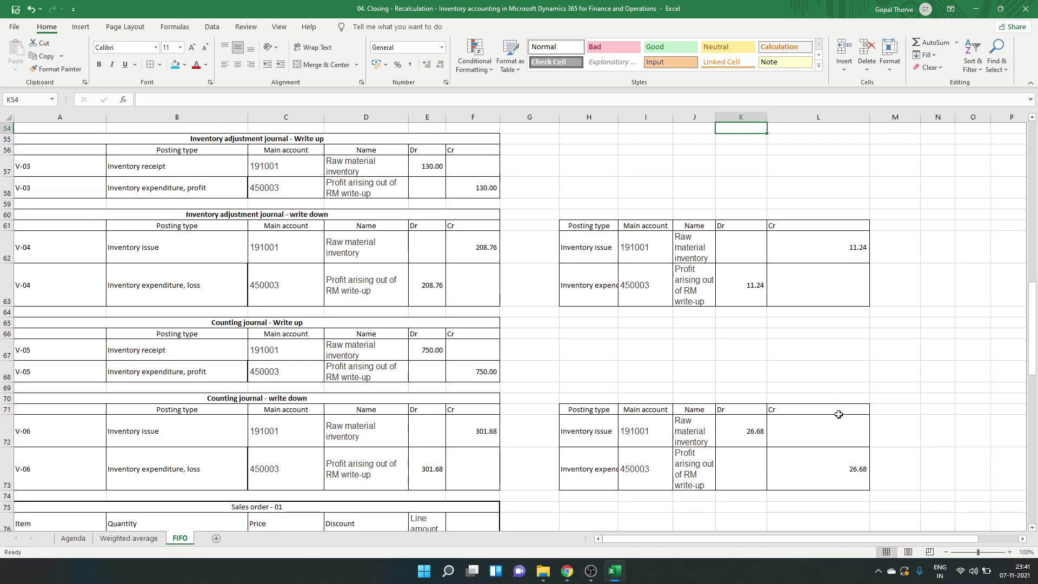
scroll(838, 414, "down", 3)
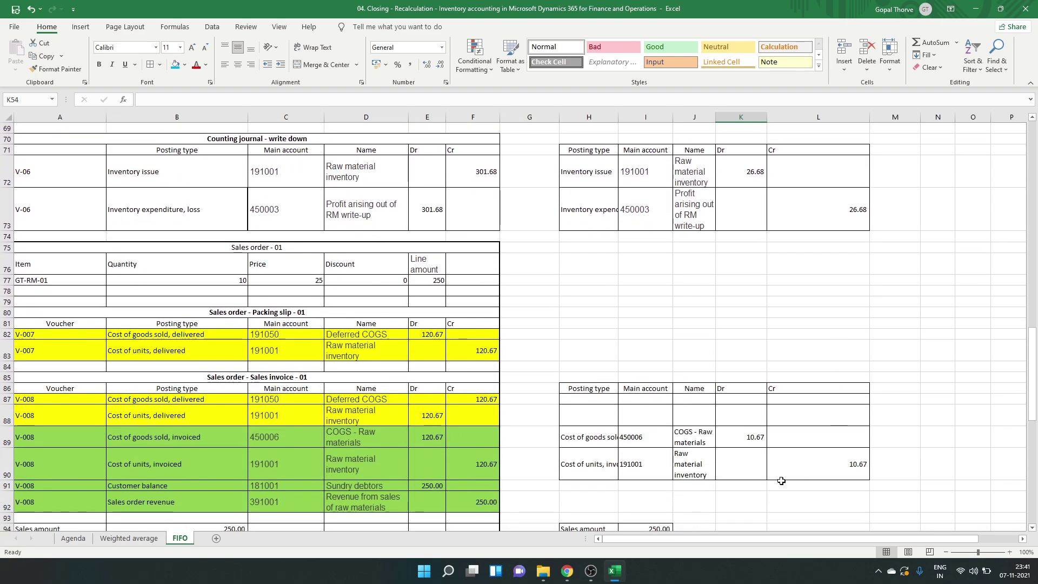
left_click(747, 438)
scroll(746, 437, "down", 2)
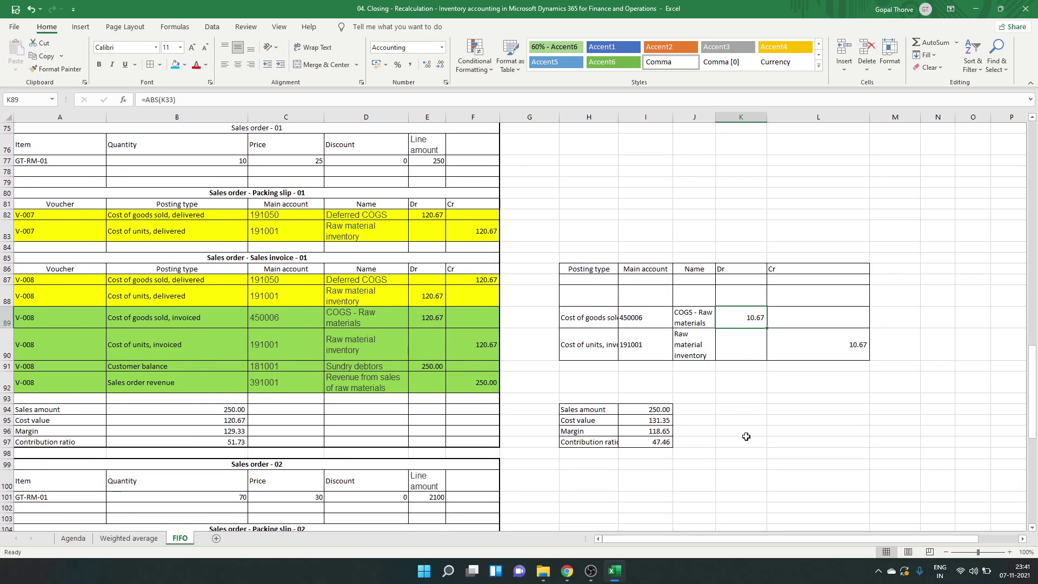
scroll(746, 437, "up", 2)
scroll(746, 437, "up", 2)
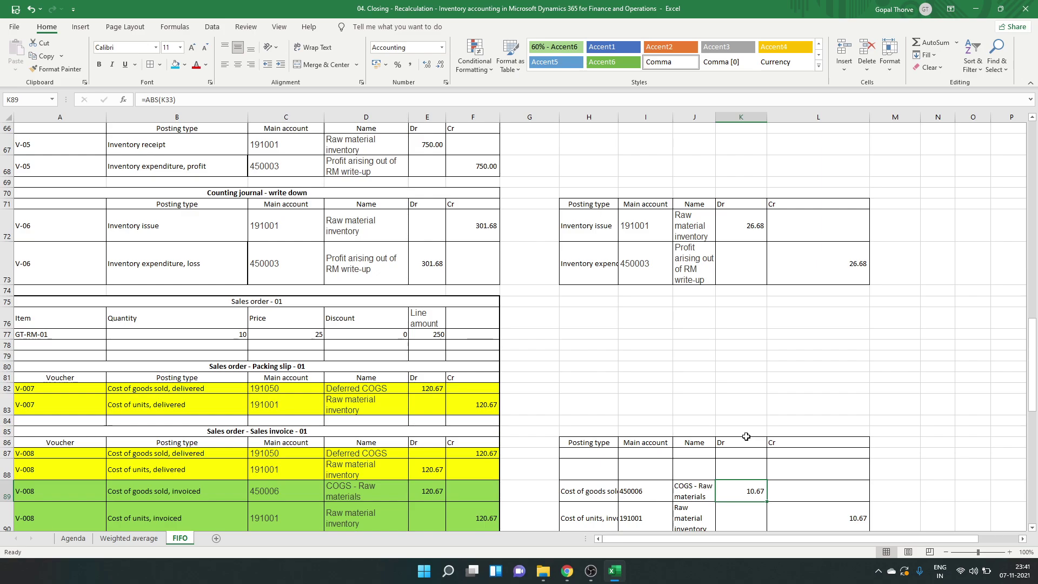
scroll(747, 436, "up", 2)
scroll(748, 435, "down", 3)
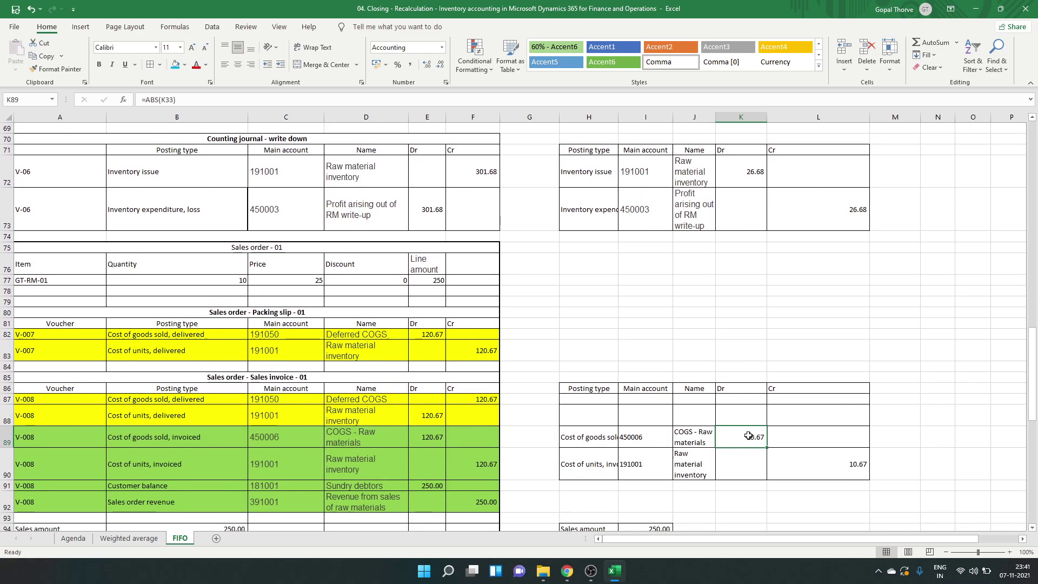
scroll(748, 435, "up", 20)
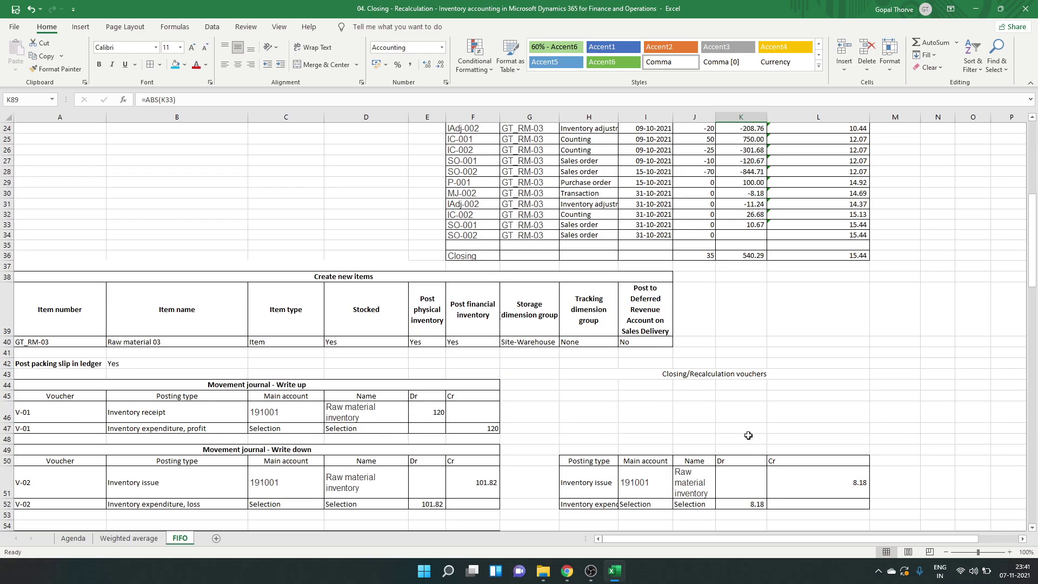
left_click(746, 397)
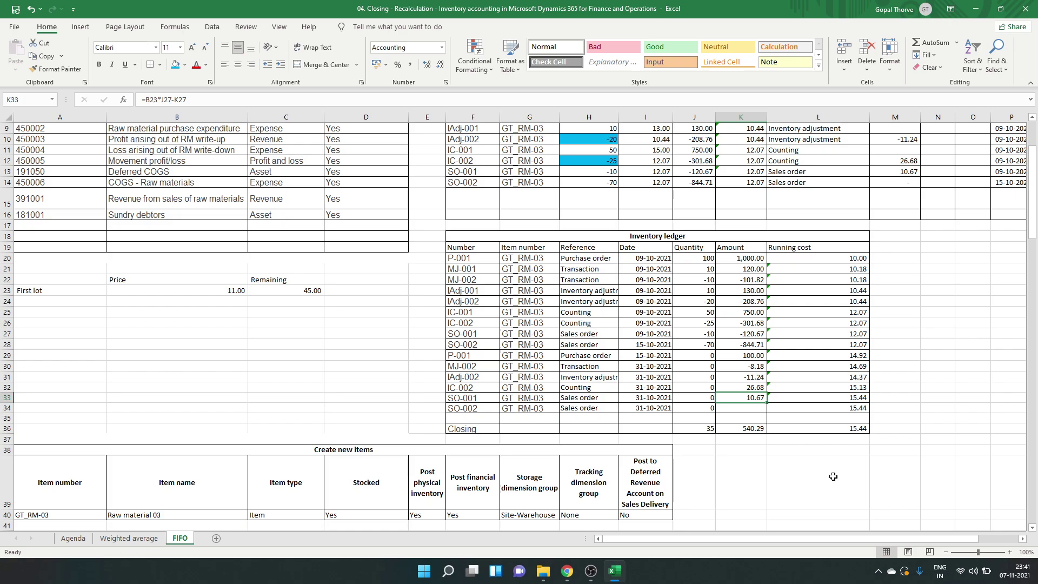
scroll(960, 420, "down", 10)
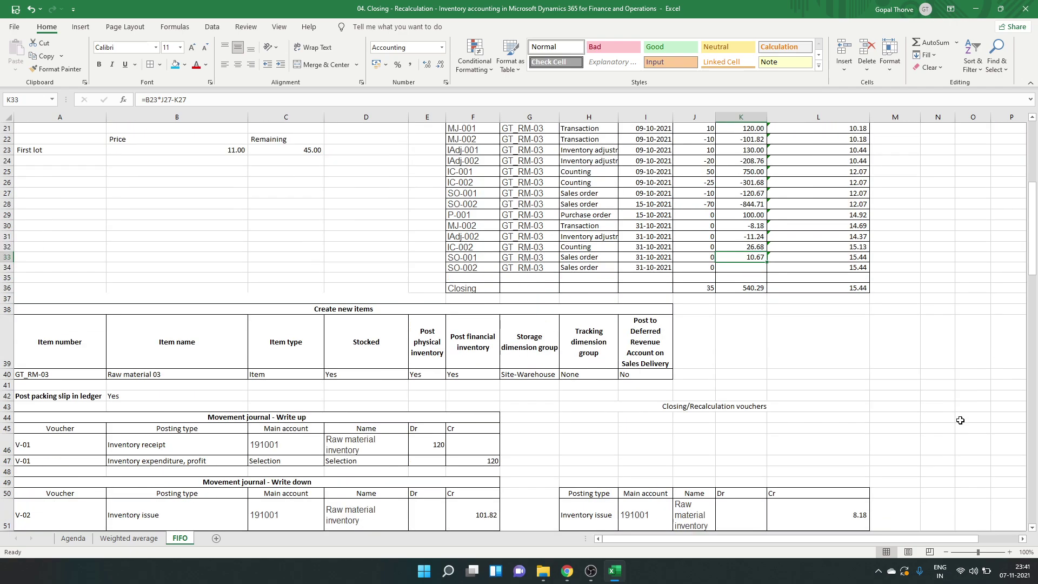
scroll(960, 420, "down", 10)
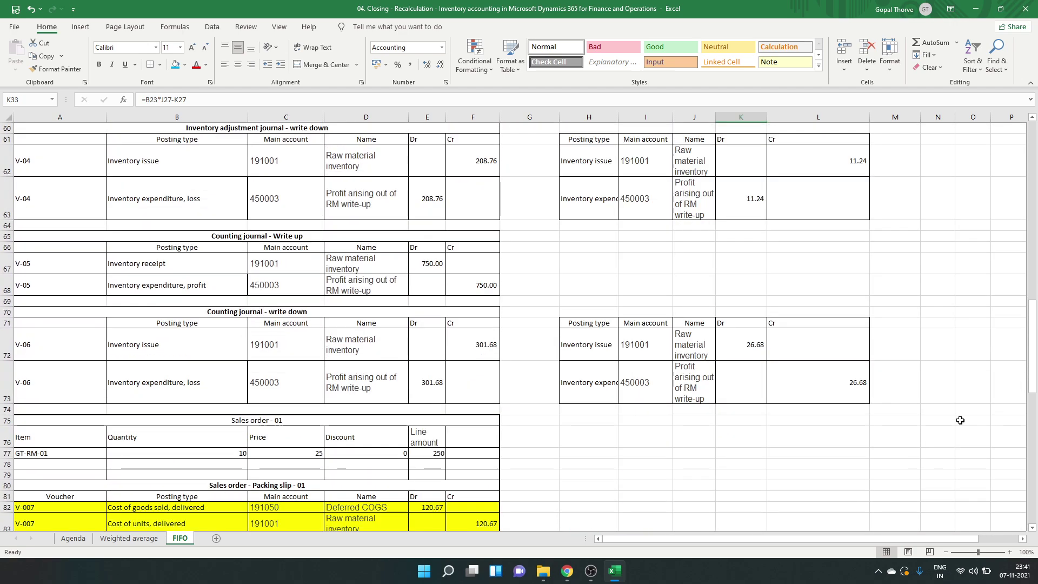
left_click(746, 436)
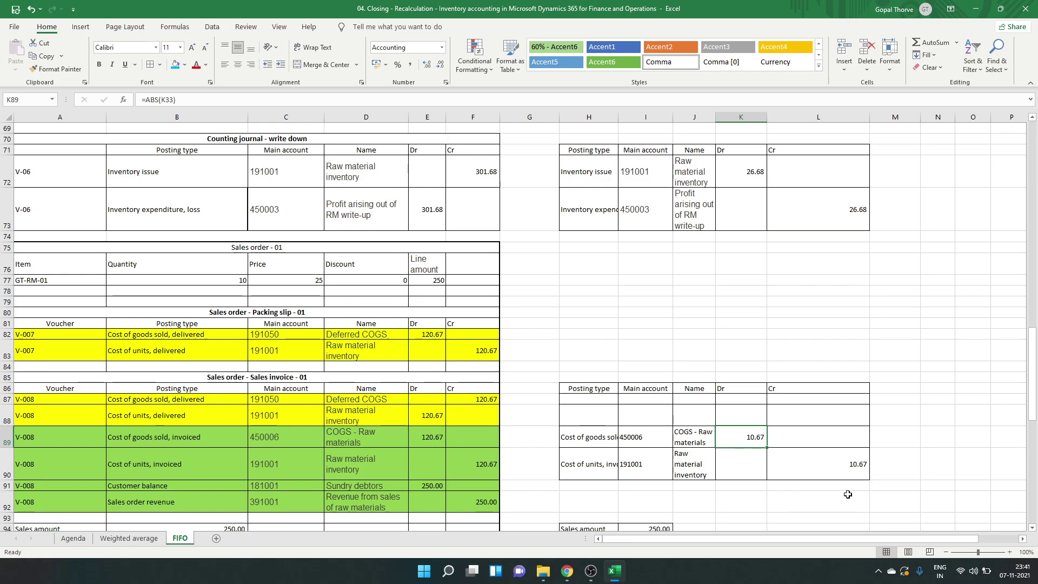
left_click(831, 462)
Step: Clear the debit and credit amounts in K89:L90 of the Sales invoice 01 closing voucher
left_click(737, 438)
left_click_drag(735, 436, 816, 455)
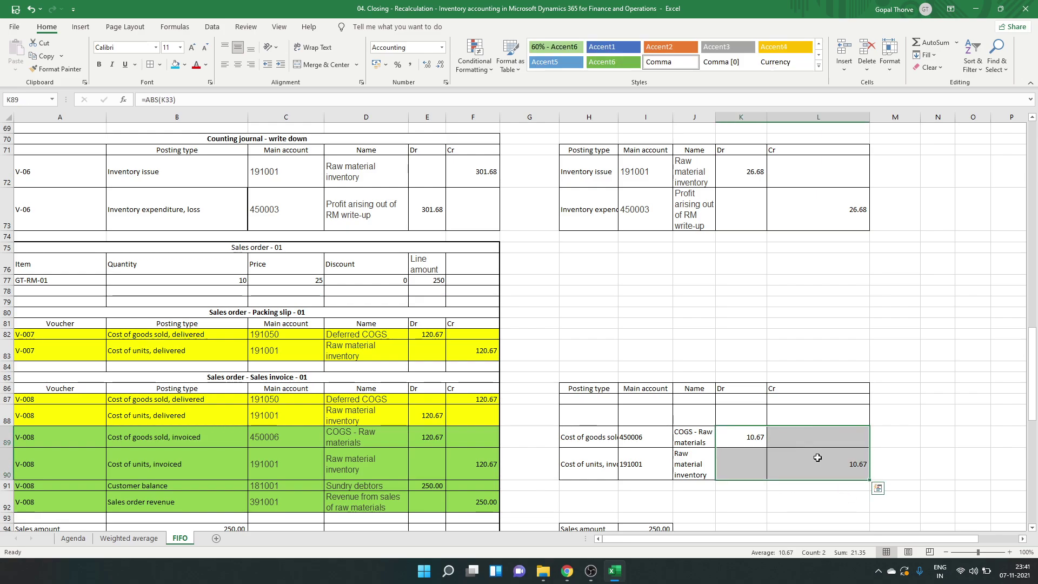
key("Delete")
Step: Enter =ABS(K33) in K90 as the raw material inventory debit and format it with comma style
key("Down")
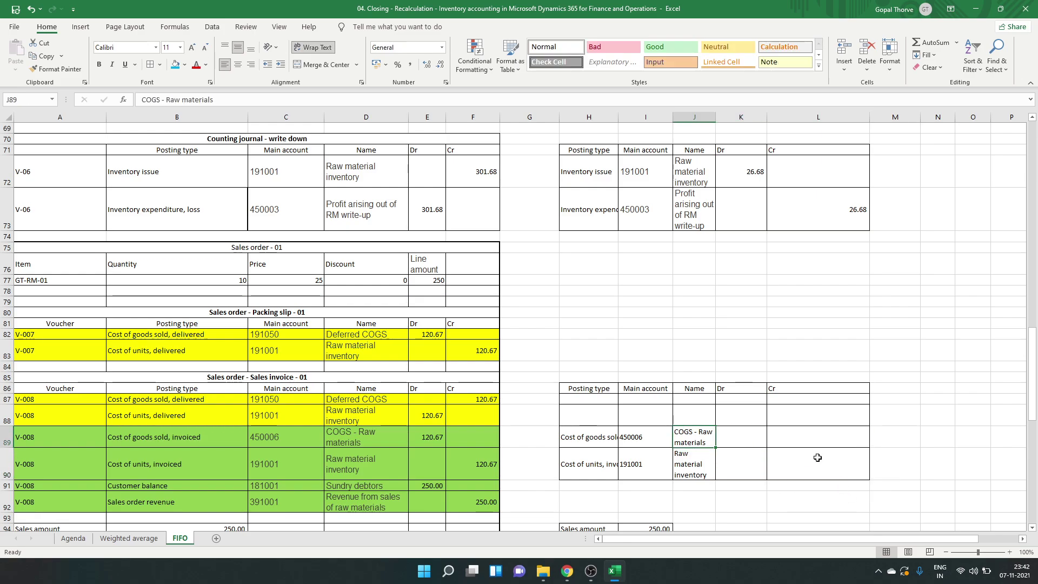
type("=")
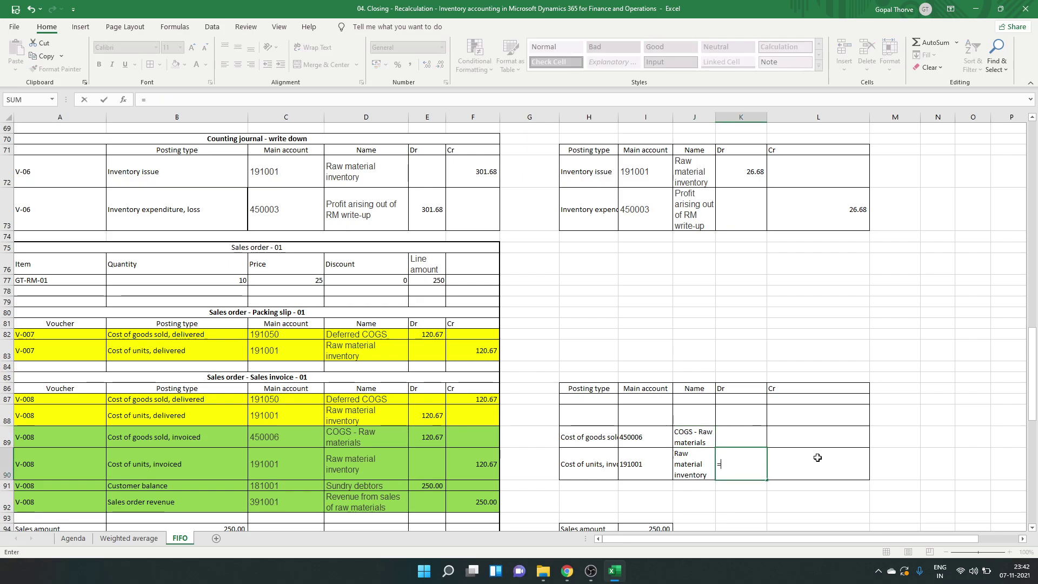
type("abs(")
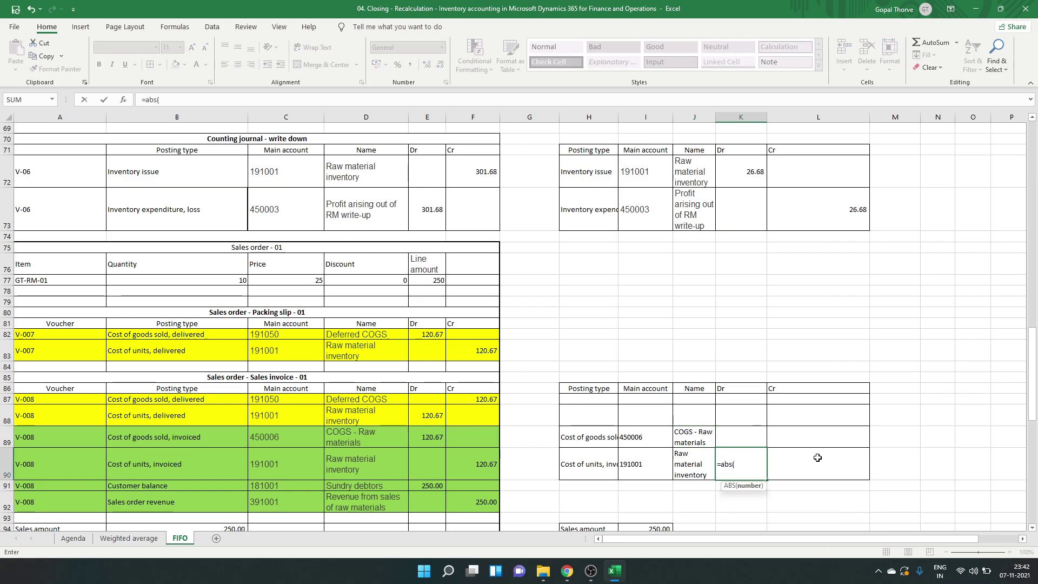
scroll(817, 457, "up", 16)
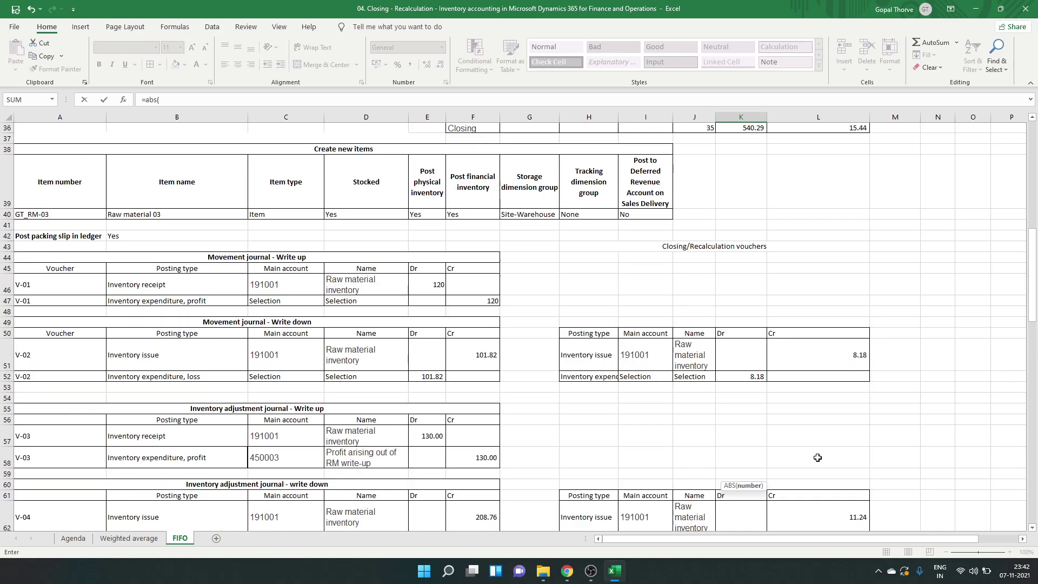
left_click(748, 254)
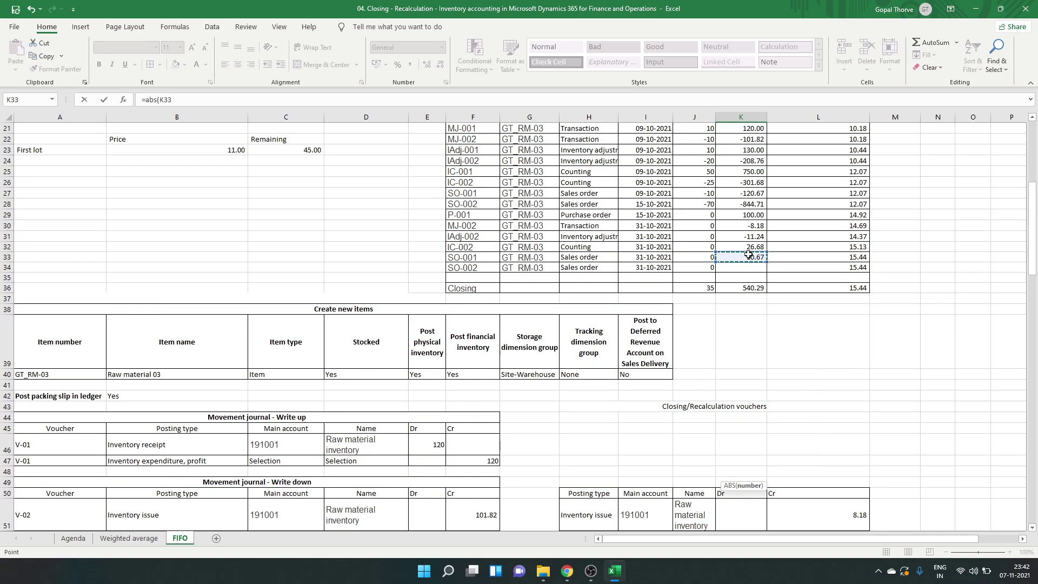
key("Return")
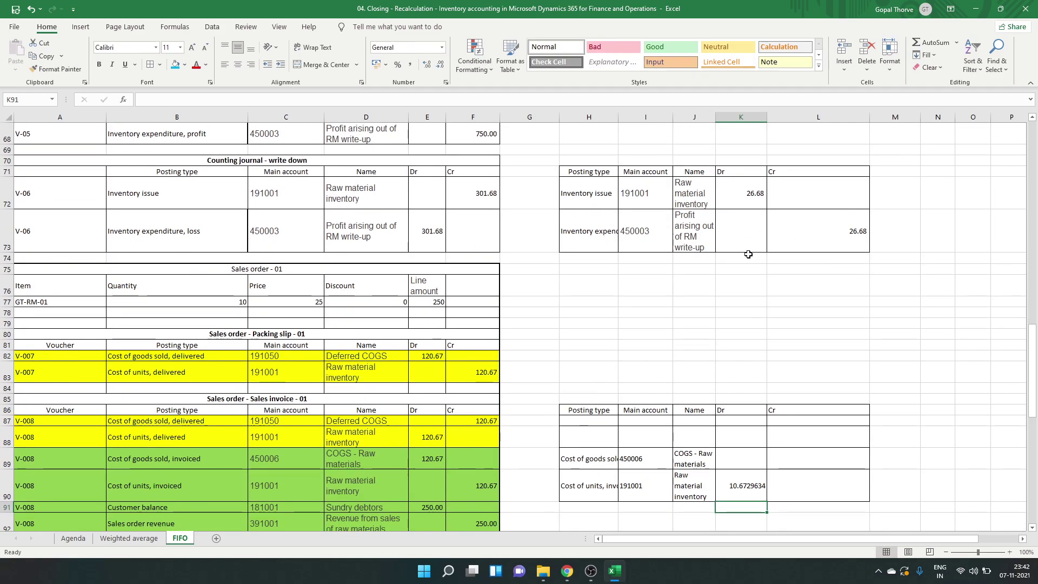
key("Up")
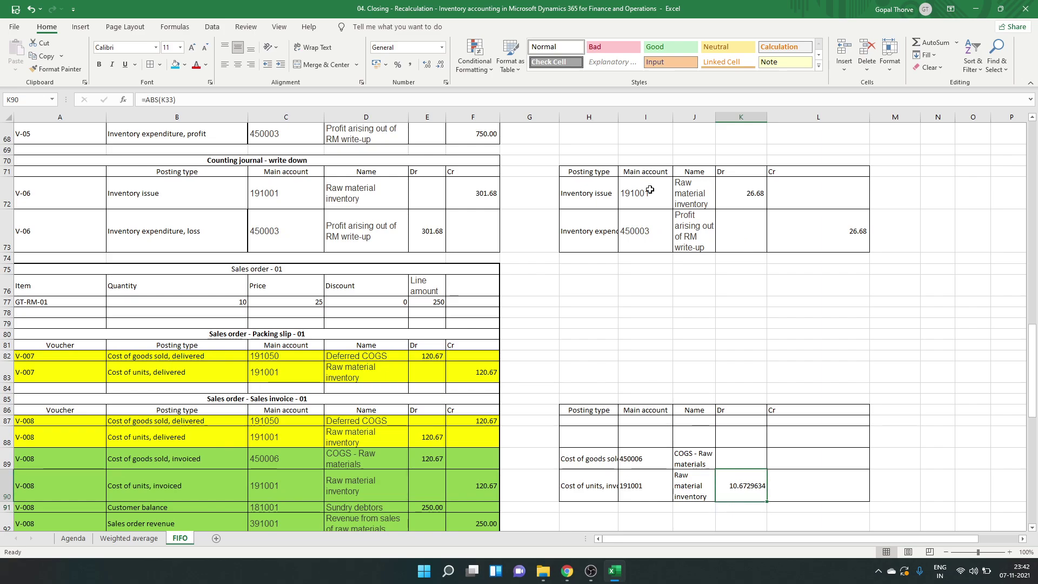
left_click(410, 64)
Step: Enter =K90 in L89 as the credit amount for COGS - Raw materials
left_click(801, 449)
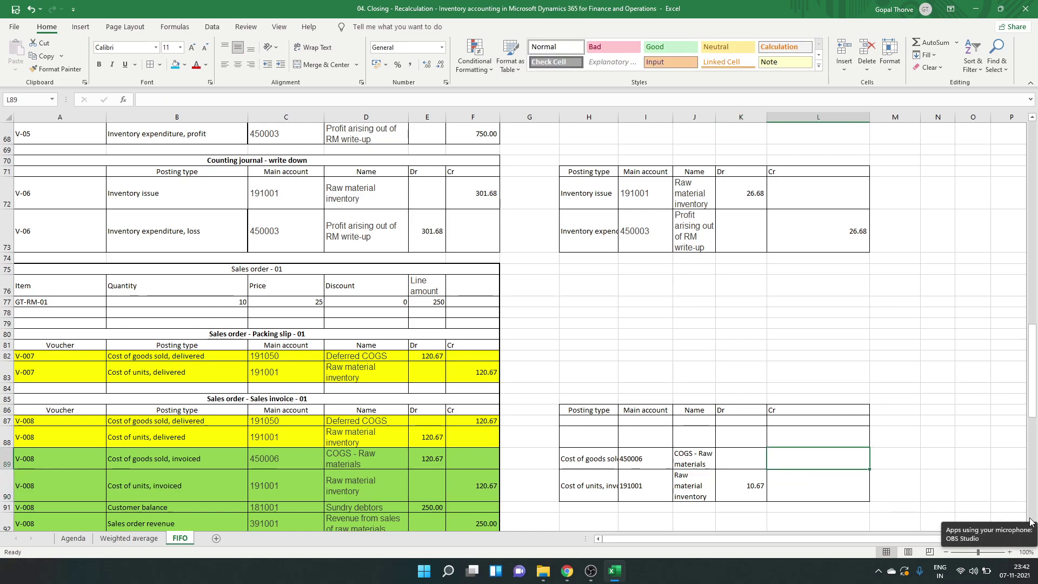
type("=")
key("Down")
key("Left")
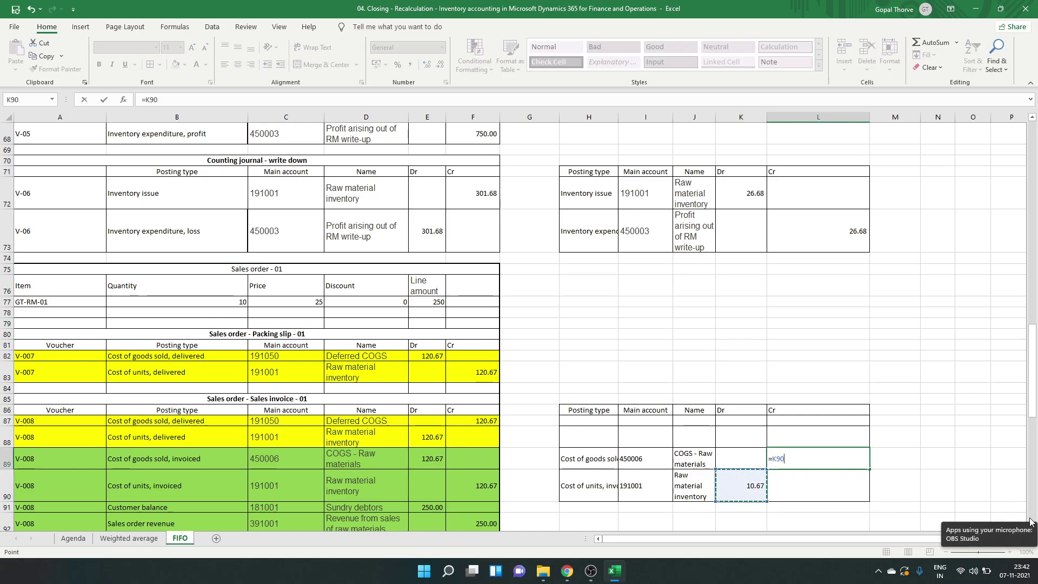
key("Return")
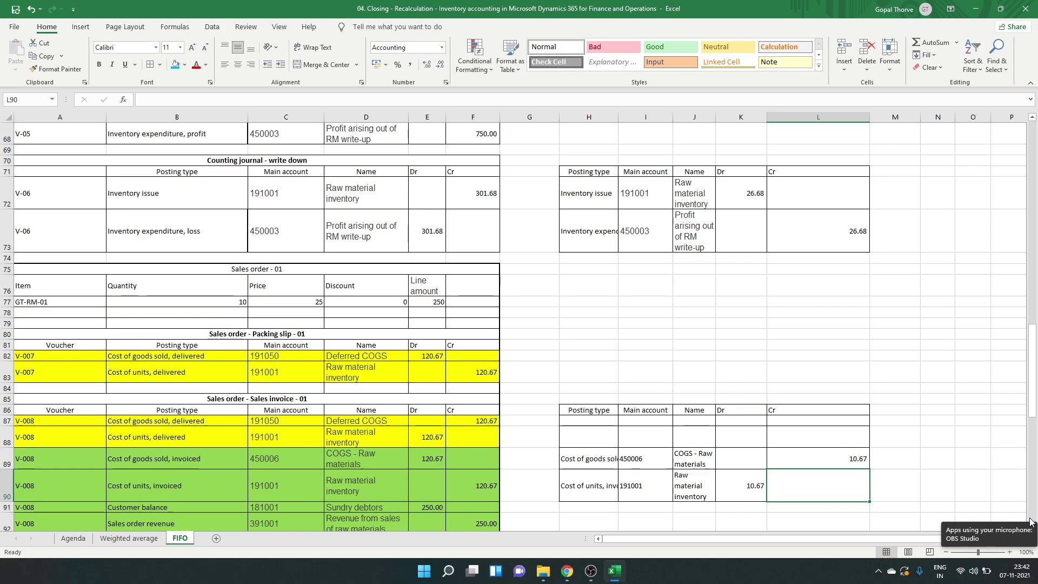
Step: Review the adjustment amounts and their formulas in the inventory ledger against the inventory transactions above it
key("Left")
key("Up")
key("Up")
key("Up")
key("Up")
key("Up")
key("Up")
key("Up")
key("Up")
key("Up")
key("Up")
key("Up")
key("Up")
key("Up")
key("Up")
key("Up")
key("Up")
key("Up")
key("Up")
key("Up")
key("Up")
key("Up")
key("Up")
key("Up")
key("Up")
key("Up")
key("Up")
key("Up")
key("Up")
key("Up")
key("Up")
key("Up")
key("Up")
key("Up")
key("Up")
key("Up")
key("Up")
key("Up")
key("Up")
key("Up")
key("Up")
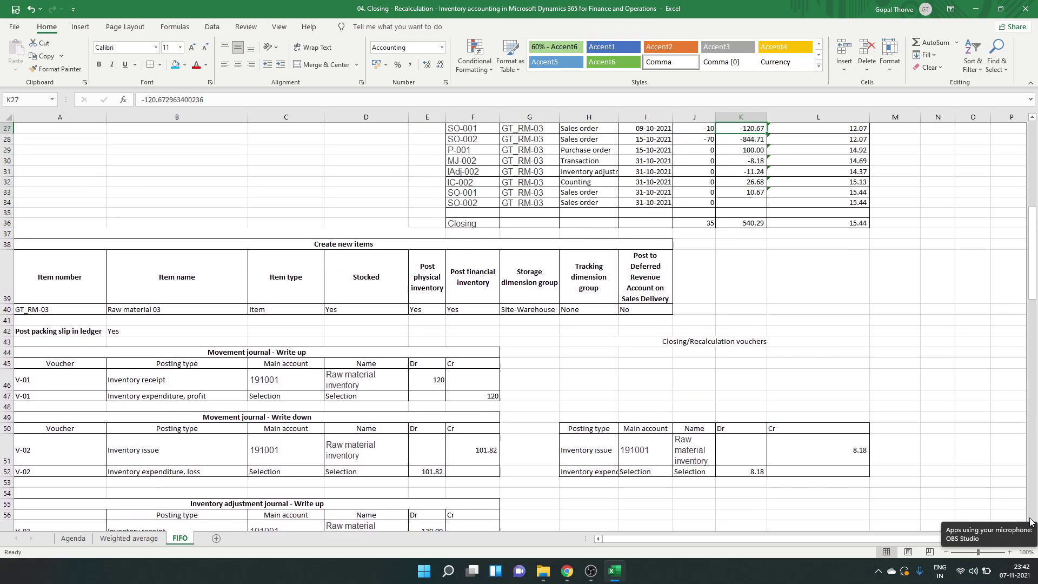
key("Up")
key("Up")
key("Up")
key("Up")
key("Up")
key("Up")
key("Up")
key("Up")
key("Up")
key("Up")
key("Up")
key("Up")
key("Up")
key("Up")
key("Up")
key("Up")
key("Down")
key("Down")
key("Down")
key("Down")
key("Down")
key("Down")
key("Down")
key("Down")
key("Down")
key("Down")
key("Down")
key("Down")
key("Down")
key("Down")
key("Down")
key("Down")
key("Down")
key("Down")
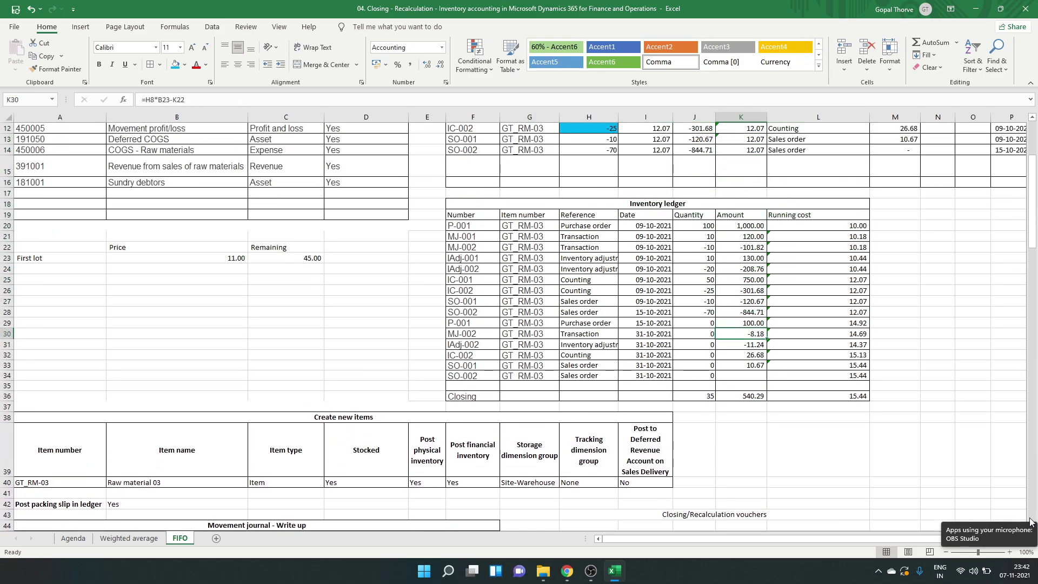
key("Down")
key("Down")
key("Down")
key("Up")
key("Up")
key("Up")
key("Up")
key("Up")
key("Up")
key("Up")
key("Up")
key("Up")
key("Up")
key("Up")
key("Up")
key("Up")
key("Up")
key("Up")
key("Up")
key("Up")
key("Up")
key("Up")
key("Up")
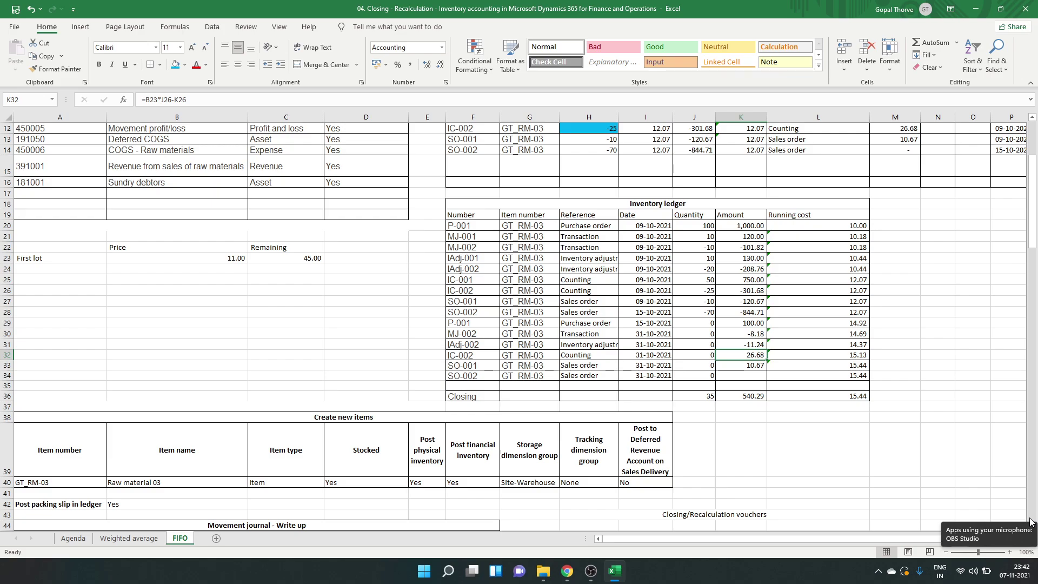
key("Up")
key("Up")
key("Up")
key("Up")
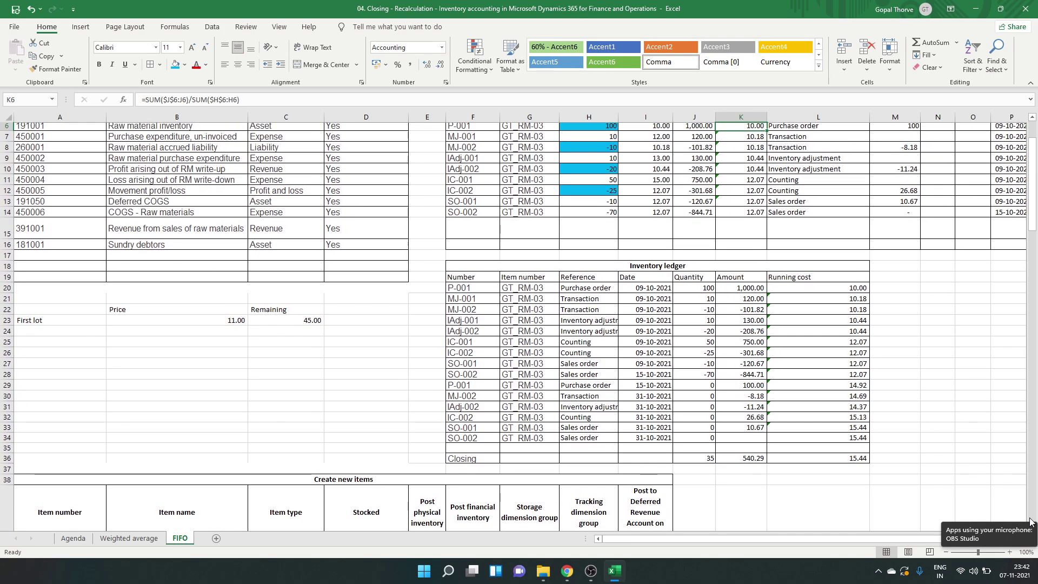
Step: Fill the SO-001 quantity cell H13 in the inventory transactions with the same blue as the other settled quantities
key("Down")
key("Down")
key("Down")
key("Down")
key("Down")
key("Down")
key("Down")
key("Down")
key("Left")
key("Left")
key("Left")
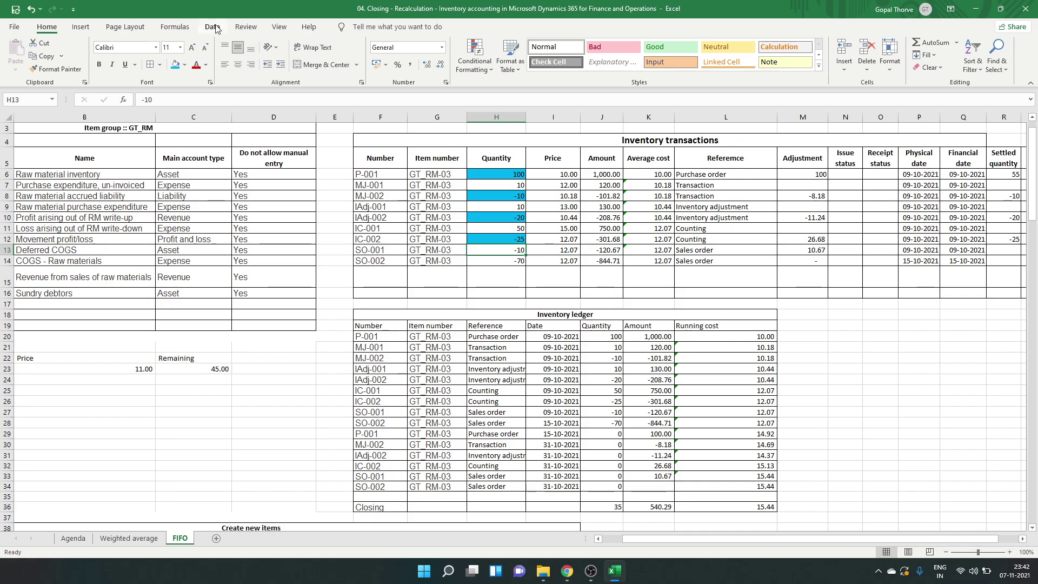
left_click(176, 64)
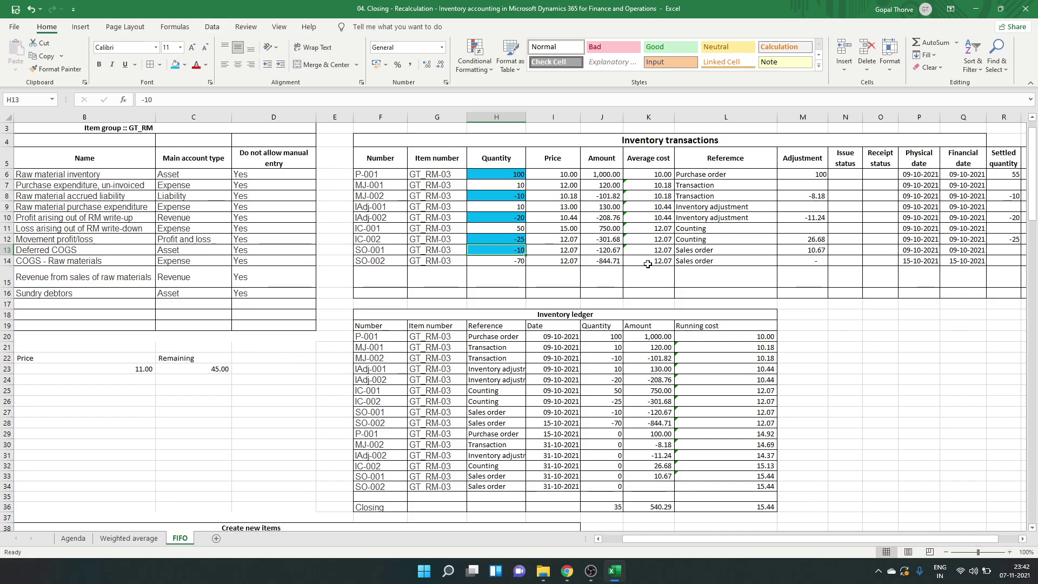
Step: Extend the P-001 settled quantity formula in R6 to =ABS(H8+H10+H12+H13) so it includes SO-001
left_click(944, 178)
key("Right")
key("Right")
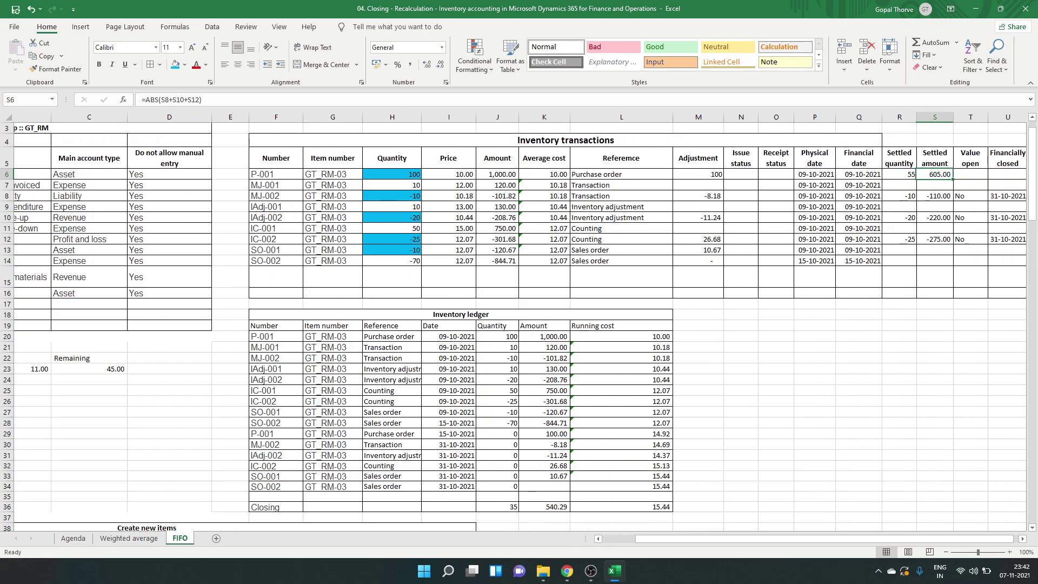
key("Left")
key("F2")
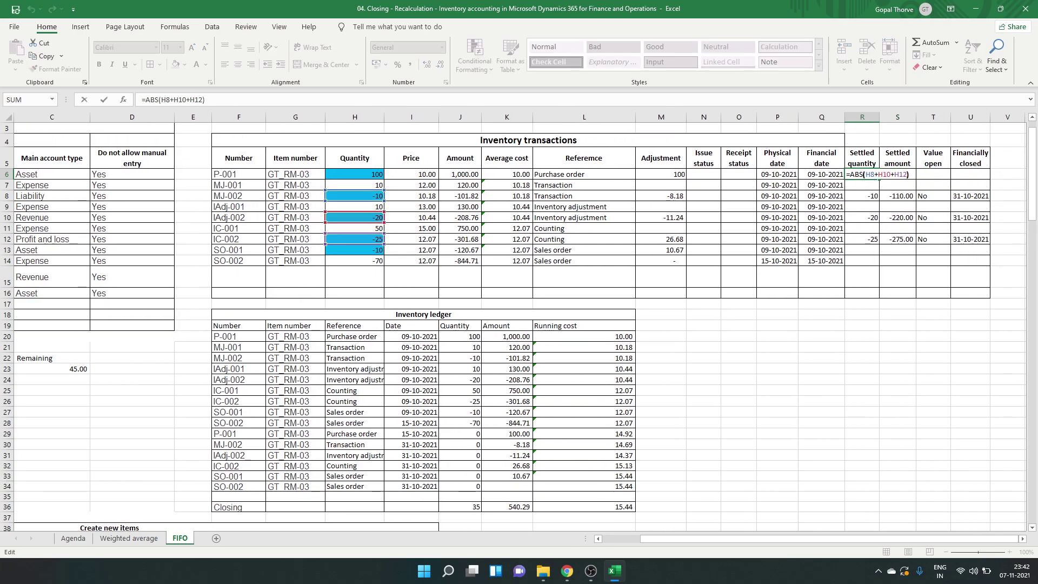
type("+")
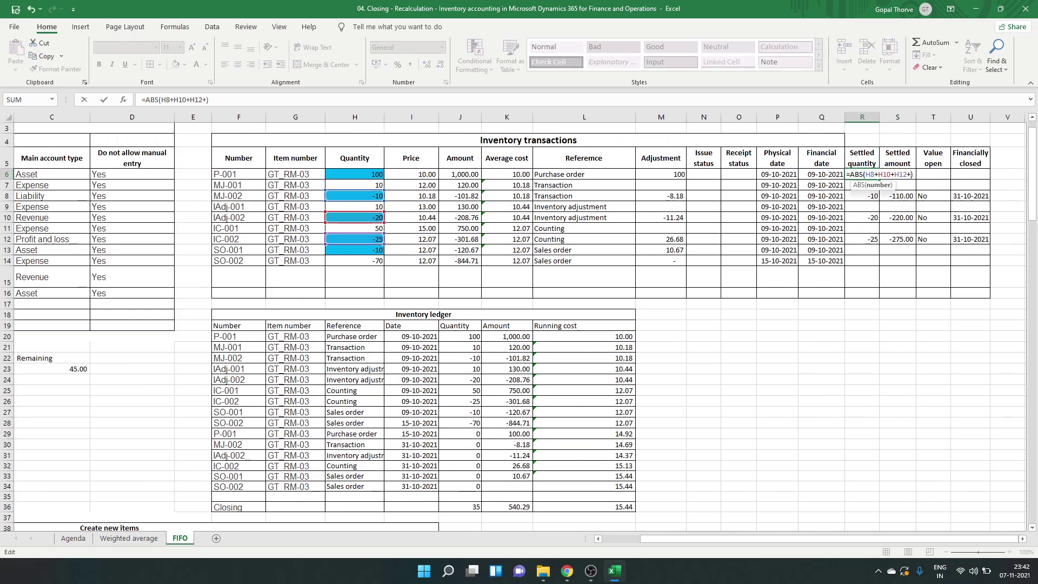
left_click(378, 251)
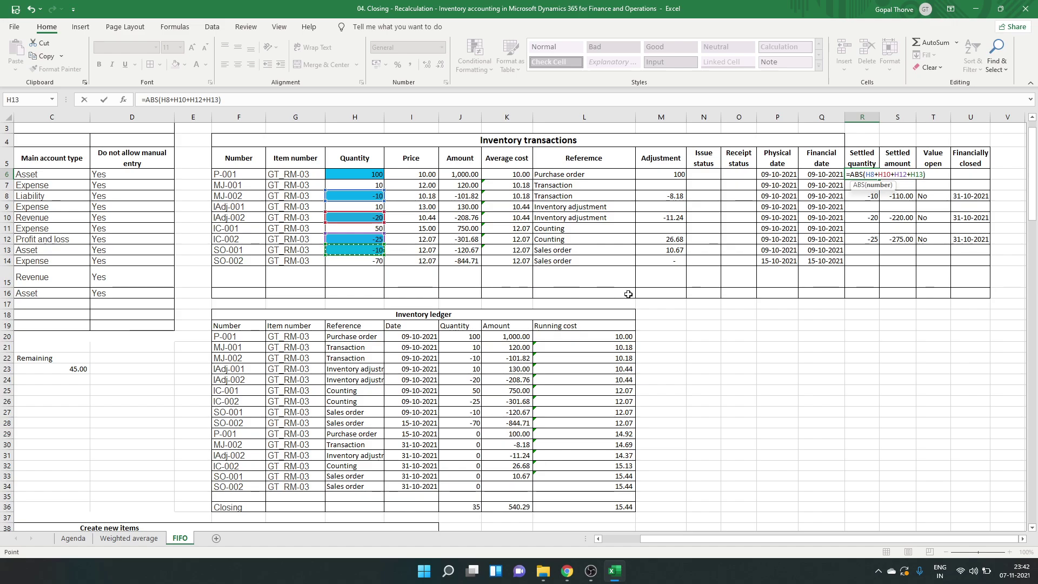
key("Return")
Step: Enter -10 as the SO-001 settled quantity in R13 and copy the IC-002 settled amount from S12 into S13
key("Down")
key("Down")
key("Down")
key("Down")
key("Down")
key("Down")
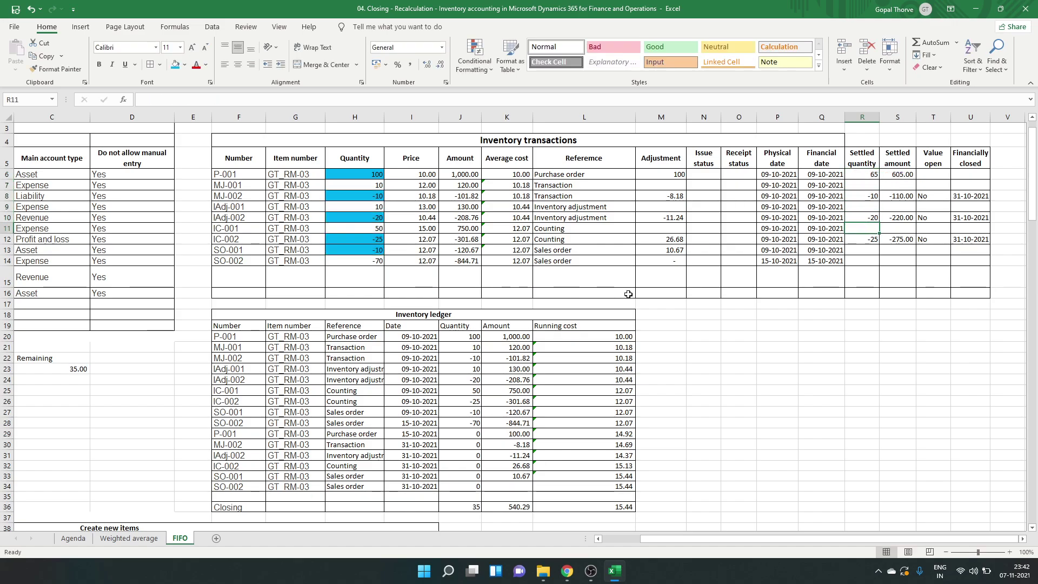
type("-10")
key("Tab")
key("Up")
key("ctrl+c")
key("Down")
key("ctrl+v")
Step: Set Value open to No and the Financially closed date to 31/10/2021 for the SO-001 transaction in row 13
key("Tab")
type("No")
key("Tab")
type("31/10/2021")
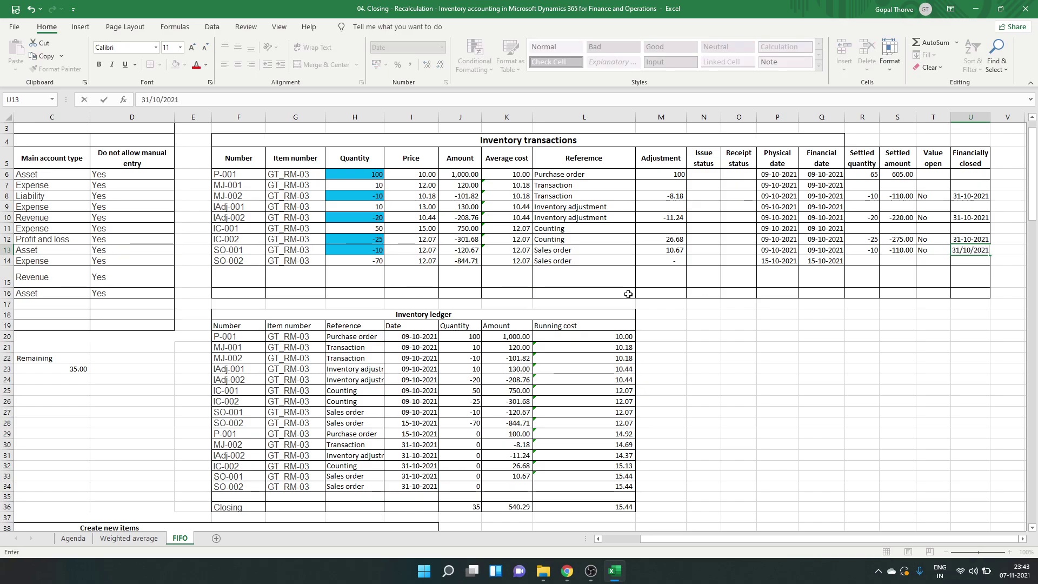
key("Return")
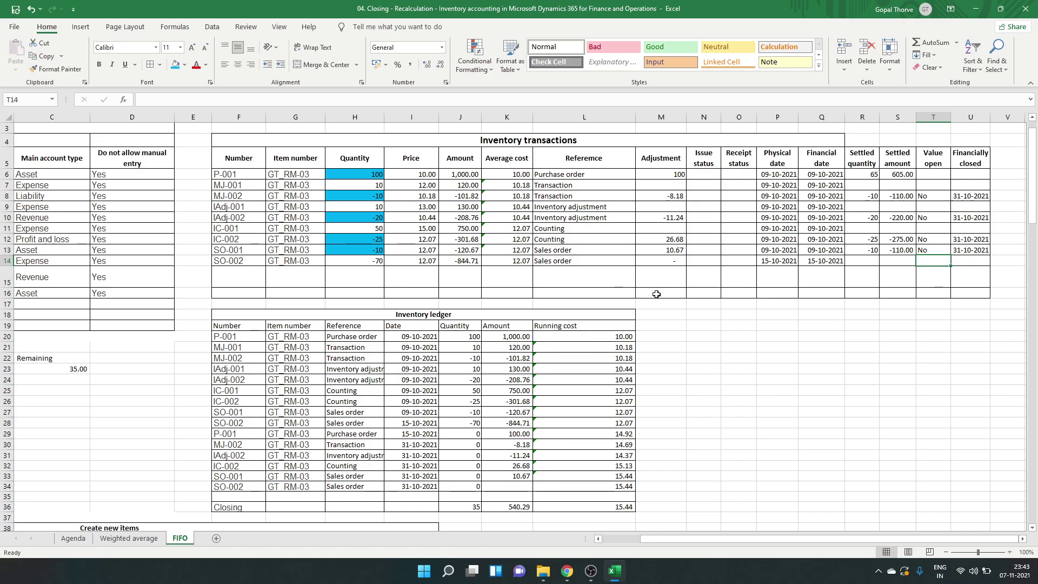
left_click(40, 369)
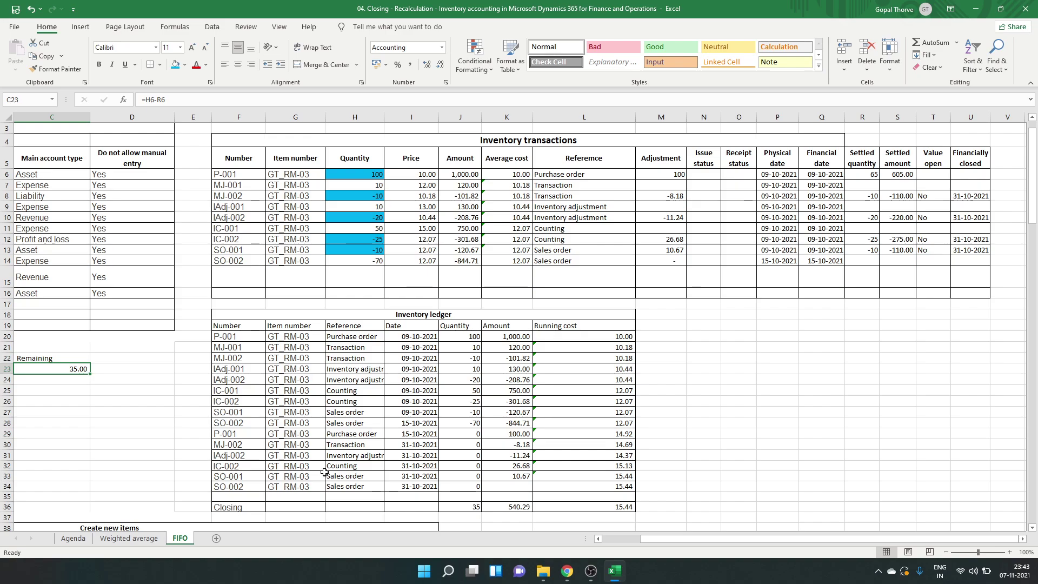
scroll(325, 472, "left", 3)
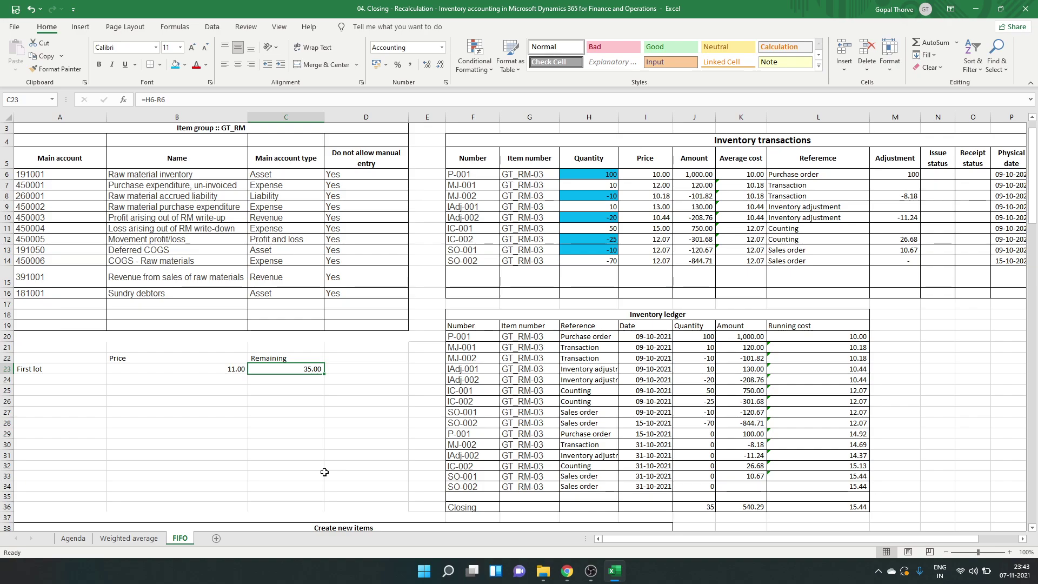
left_click(741, 485)
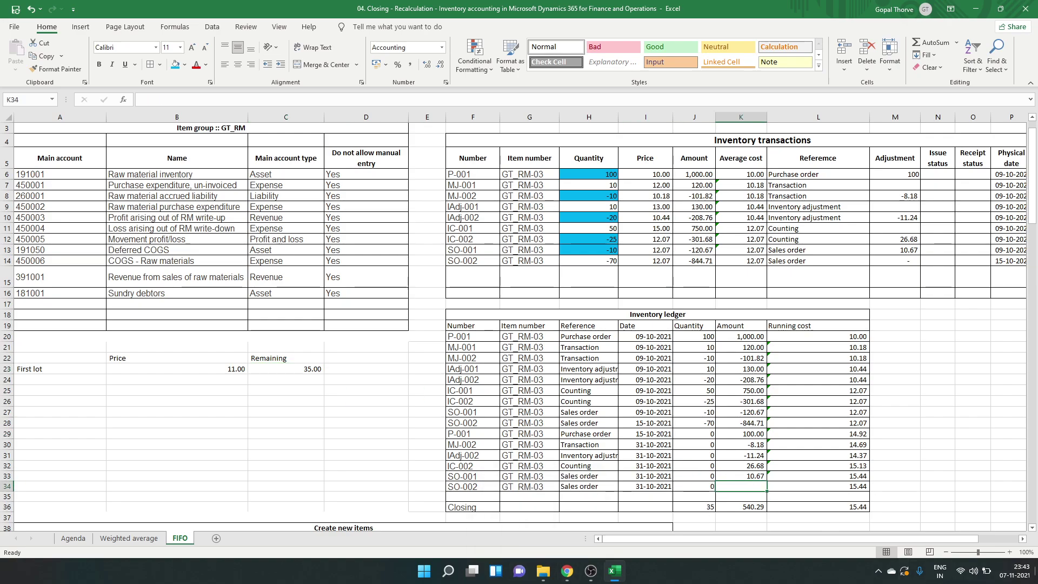
type("=")
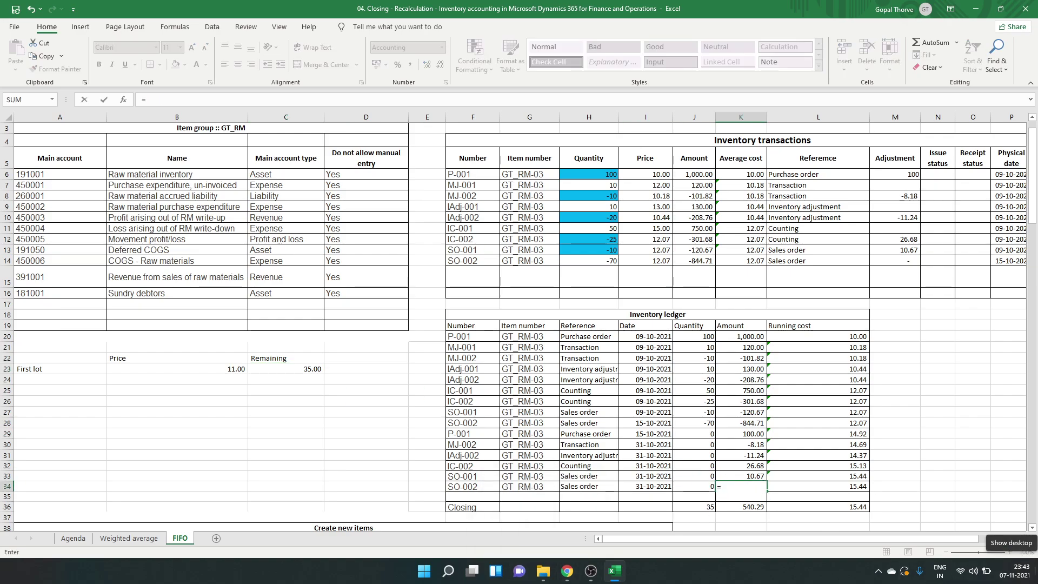
key("Escape")
Step: Change the lot label in A23 to First receipt
key("Left")
key("Left")
key("Left")
key("Left")
key("Left")
key("Left")
key("Left")
key("Left")
key("Left")
key("Left")
key("Up")
key("Up")
key("Up")
key("Up")
key("Up")
key("Up")
key("Up")
key("Up")
key("Up")
key("Up")
key("Up")
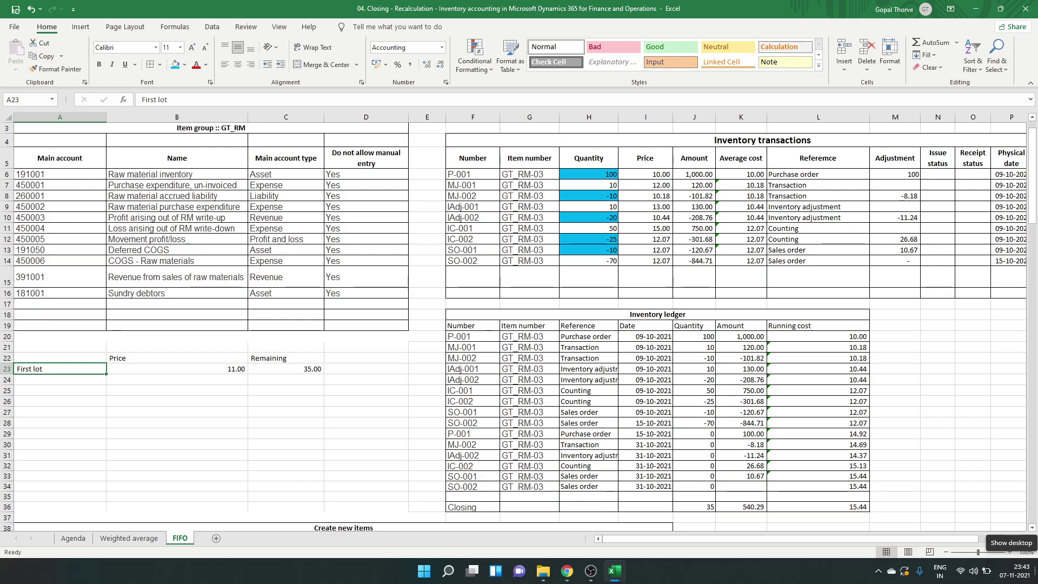
type("First receipt")
key("Return")
Step: Enter the remaining first-receipt quantity 35 in C26 and its price 11 in B26
key("Down")
key("Down")
key("Down")
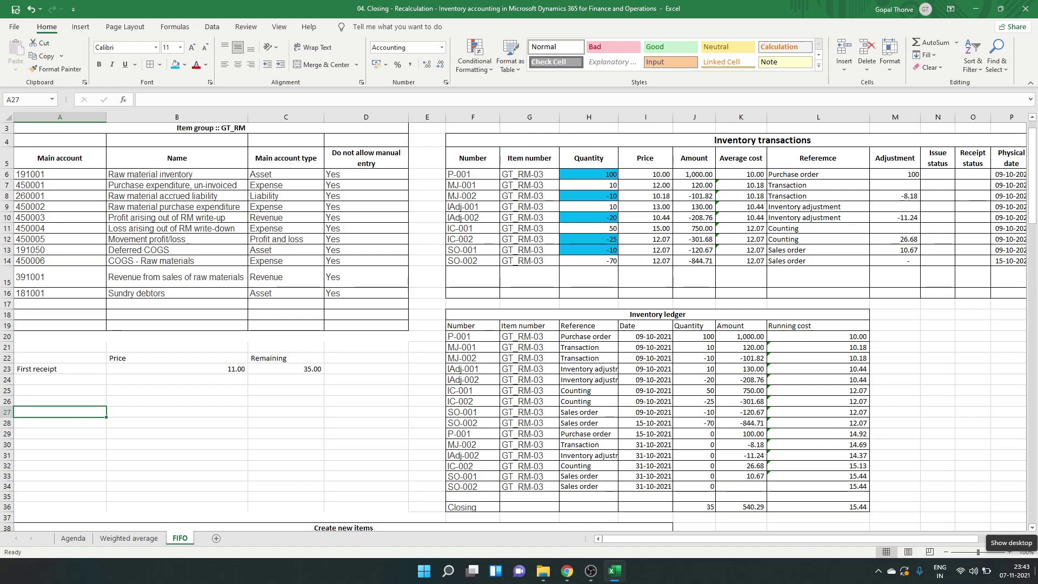
key("Up")
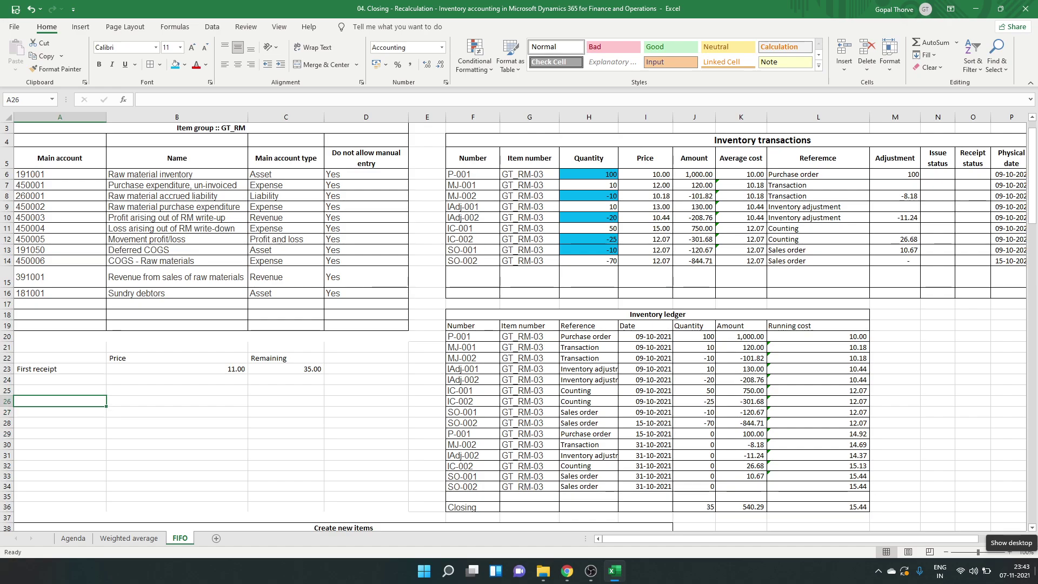
key("Right")
key("Right")
type("3")
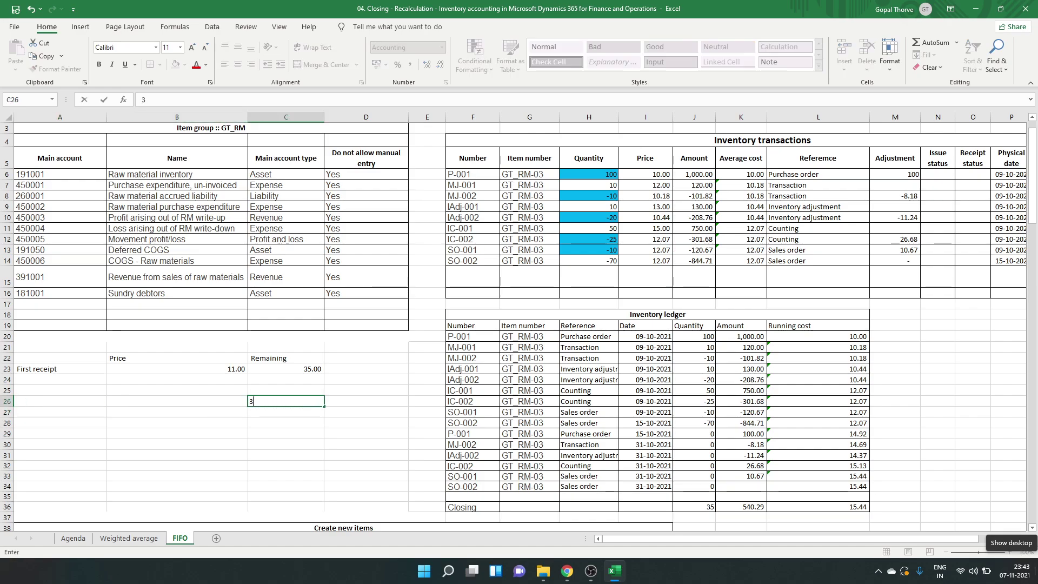
type("5")
key("Left")
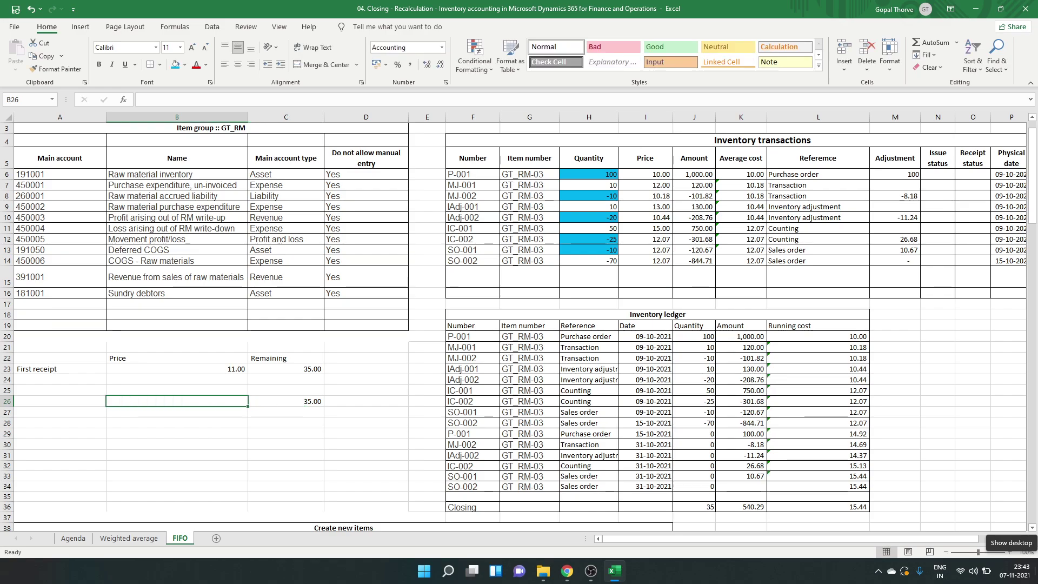
type("11")
key("Return")
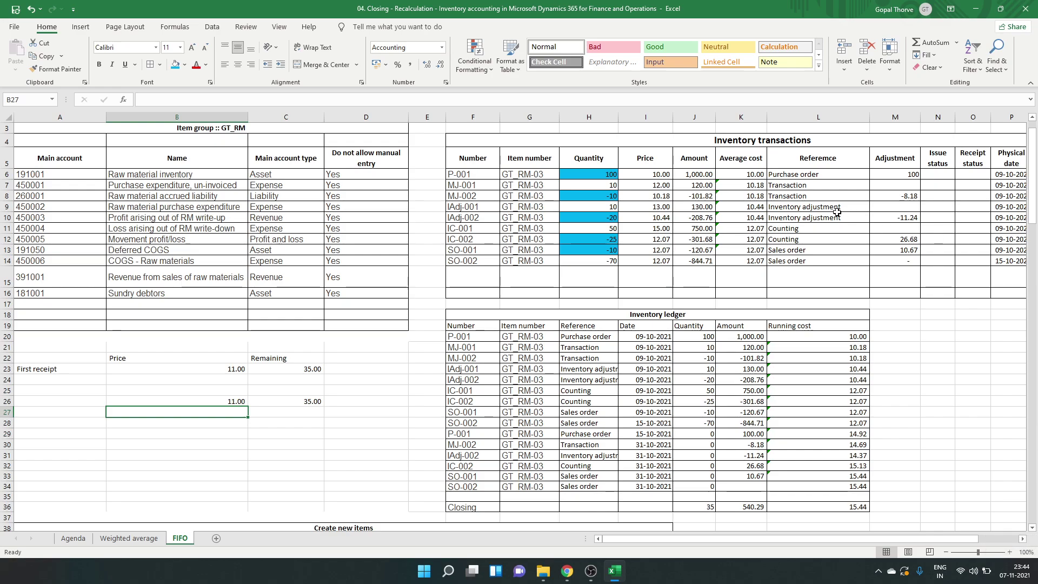
Step: Add the MJ-001 receipt as the second layer, with quantity 10 in C27 and price 12 in B27
left_click(586, 174)
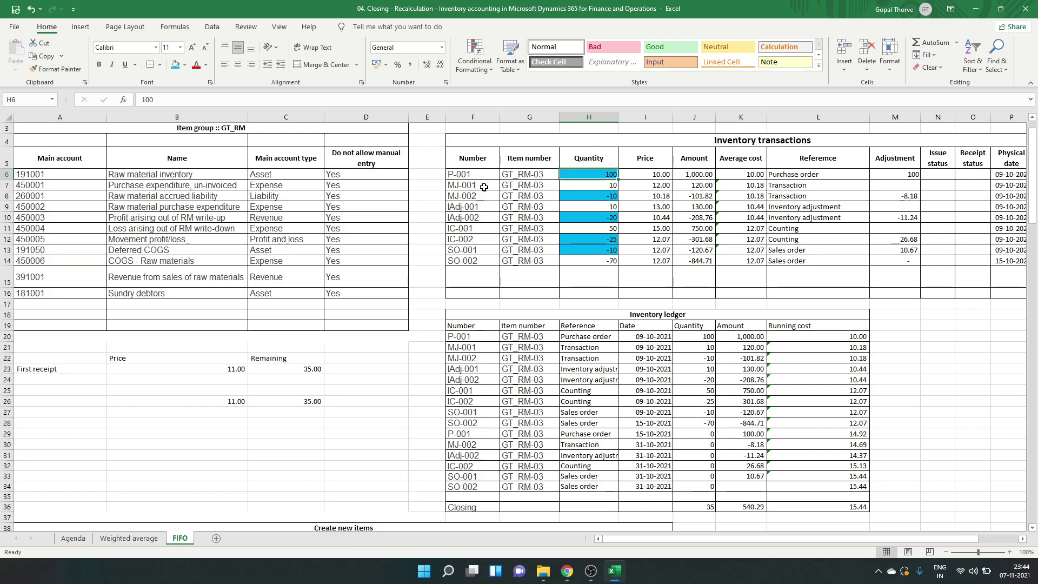
left_click(605, 185)
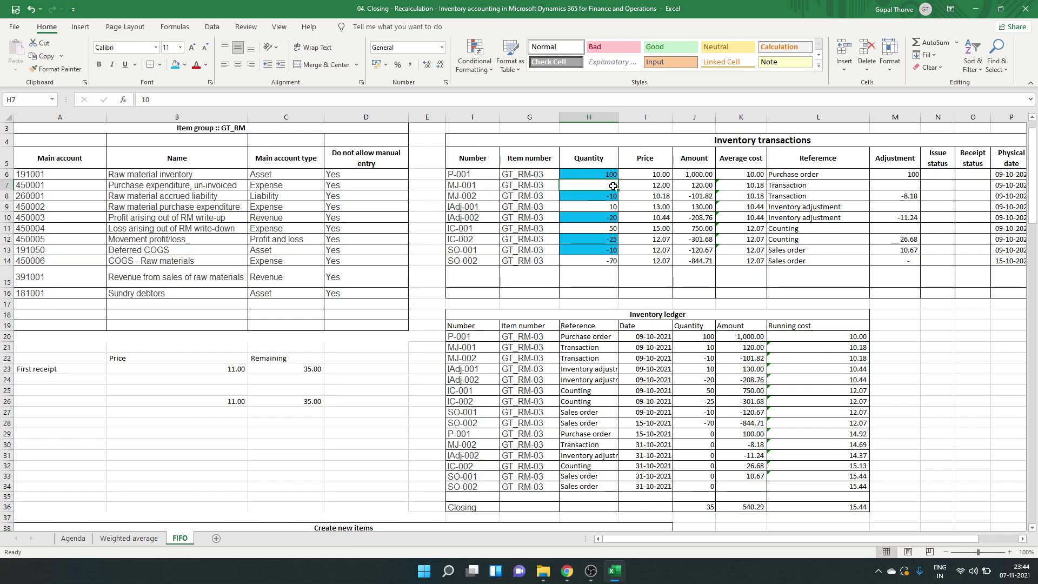
left_click(655, 187)
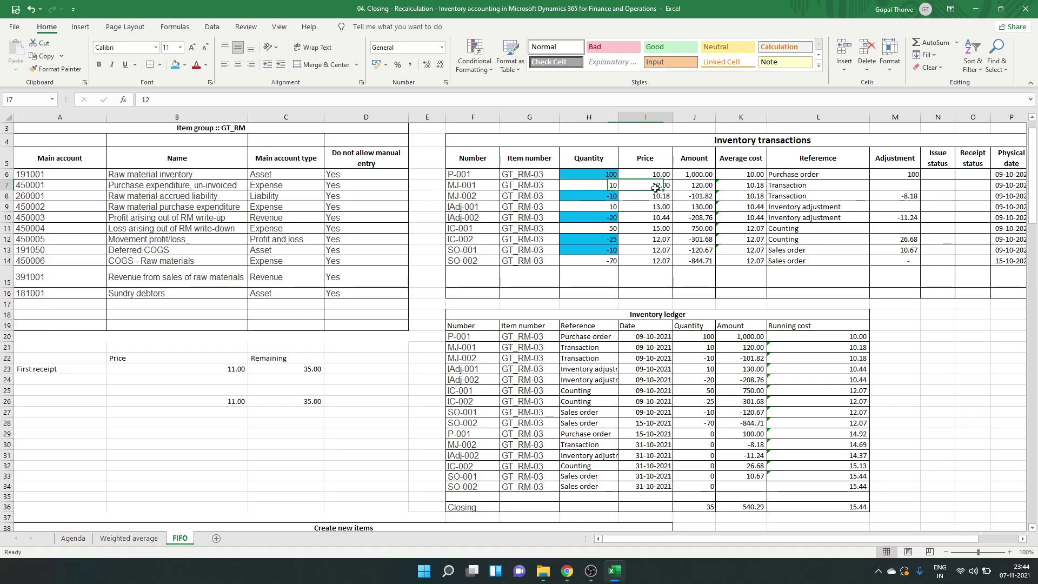
left_click(282, 413)
type("10")
key("Return")
key("Up")
key("Left")
type("12")
key("Return")
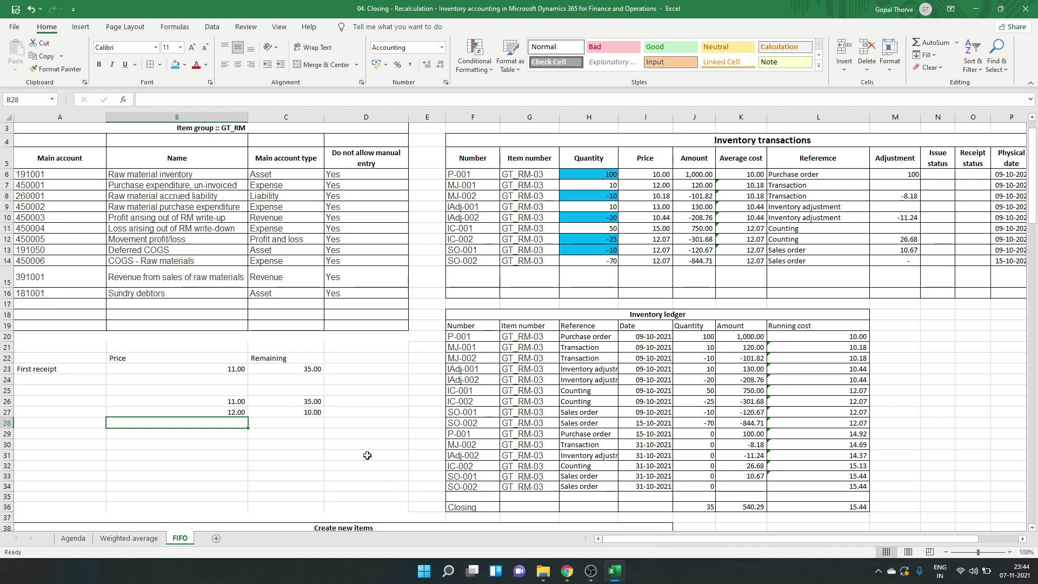
Step: Add the IAdj-001 receipt as the third layer, with price 13 in B28 and quantity 10 in C28
left_click_drag(301, 401, 302, 412)
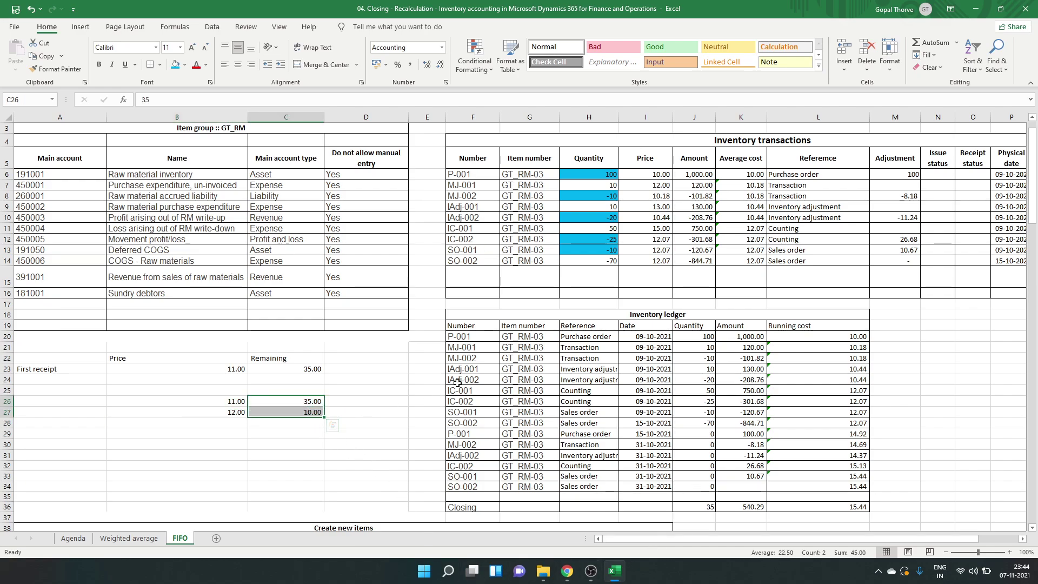
left_click(600, 210)
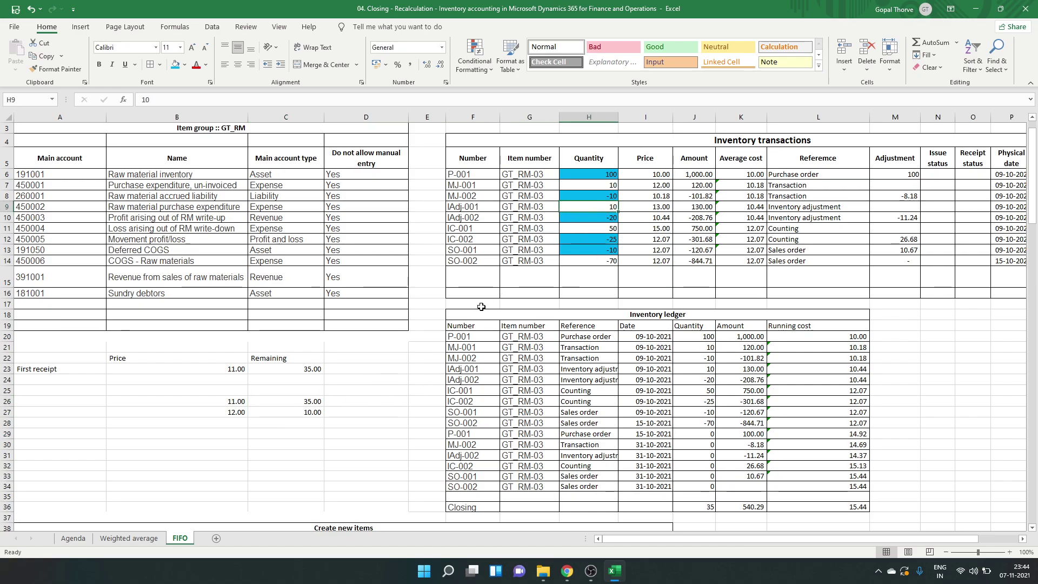
left_click(235, 427)
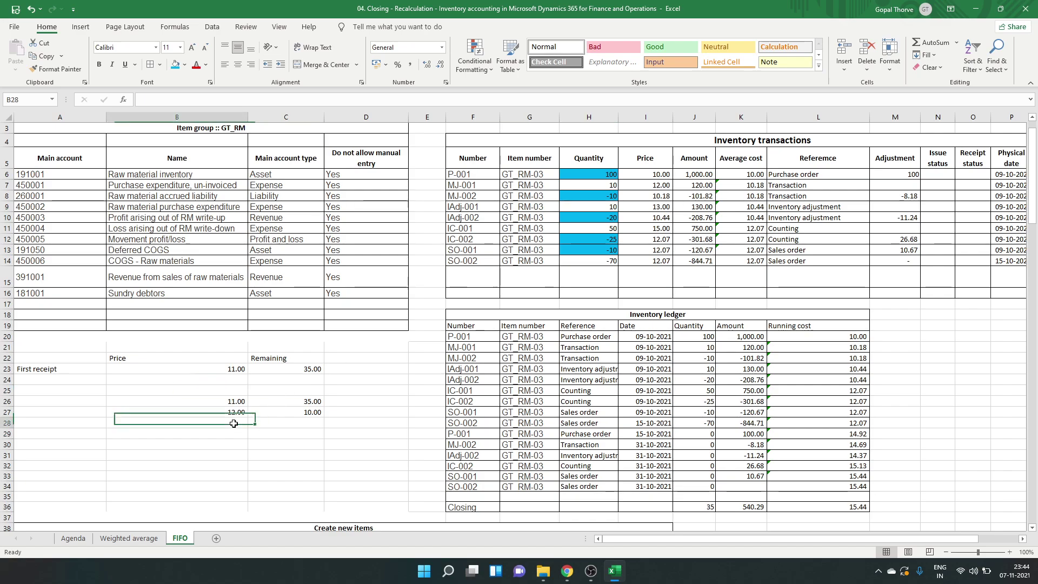
type("13")
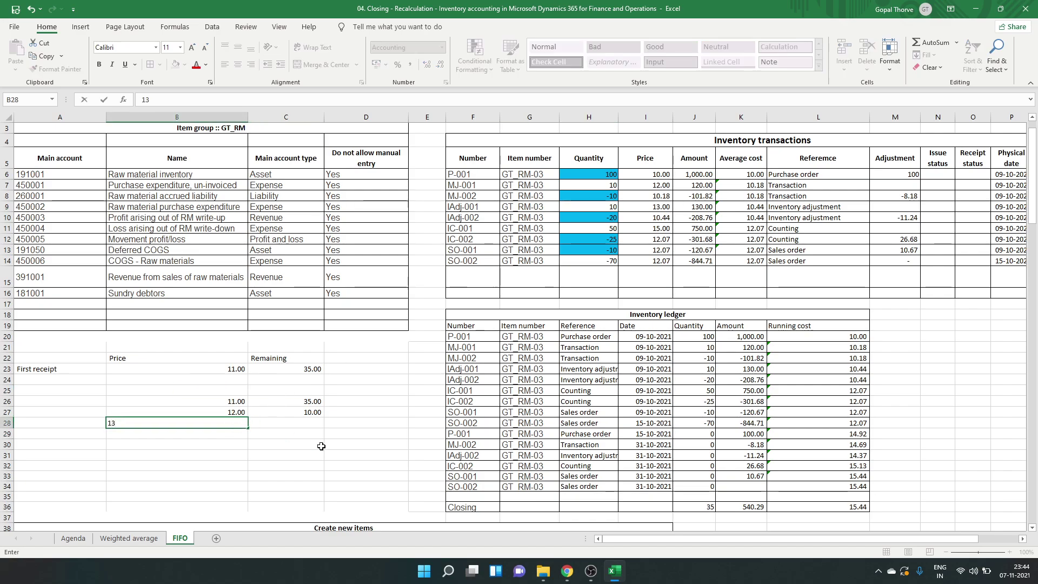
key("Right")
type("10")
key("Return")
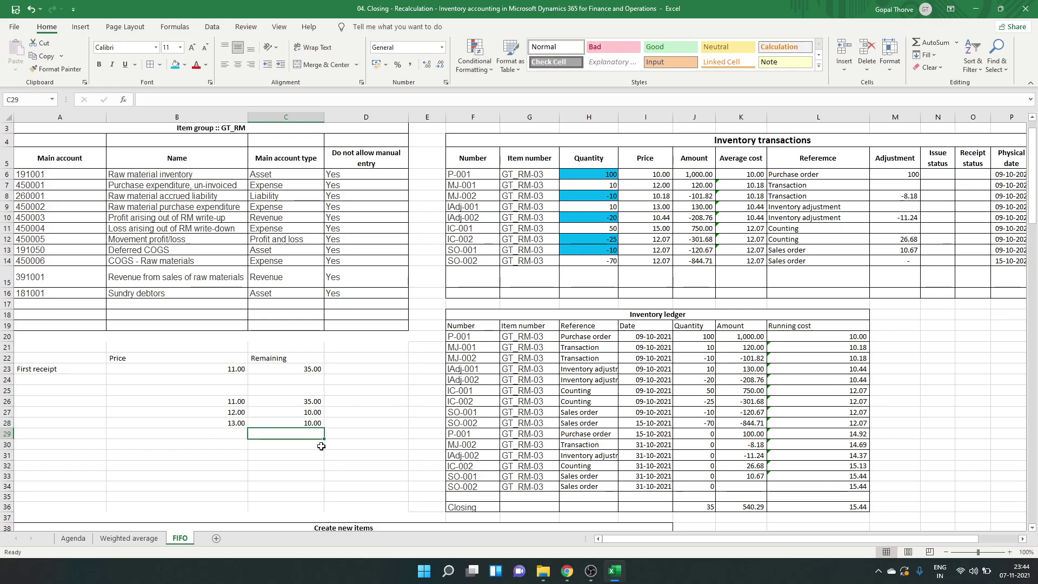
Step: Check the combined quantity of the three receipt layers in C26:C28
key("Up")
key("Up")
key("Up")
key("shift+Down")
key("shift+Down")
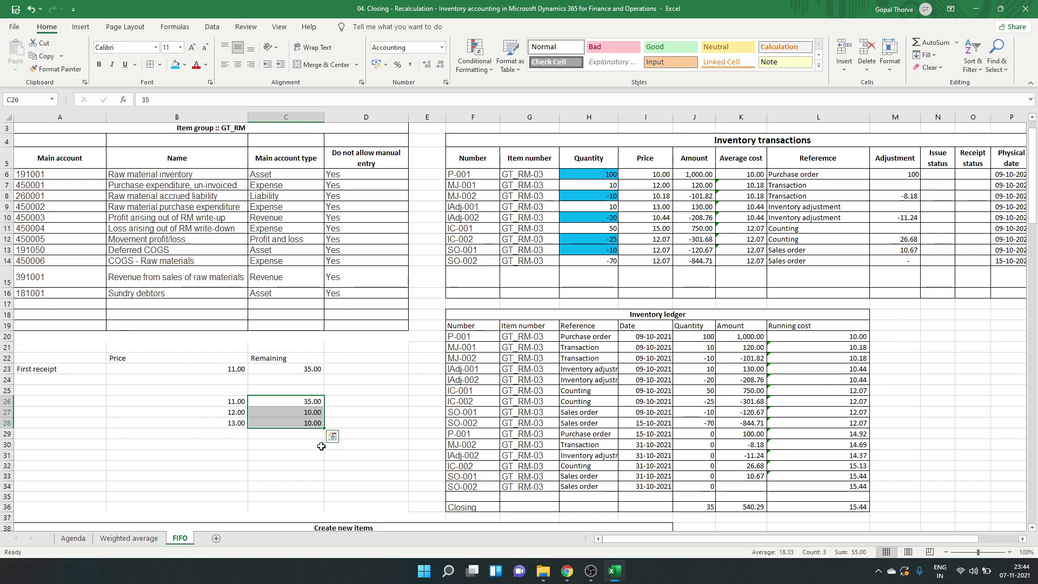
key("Up")
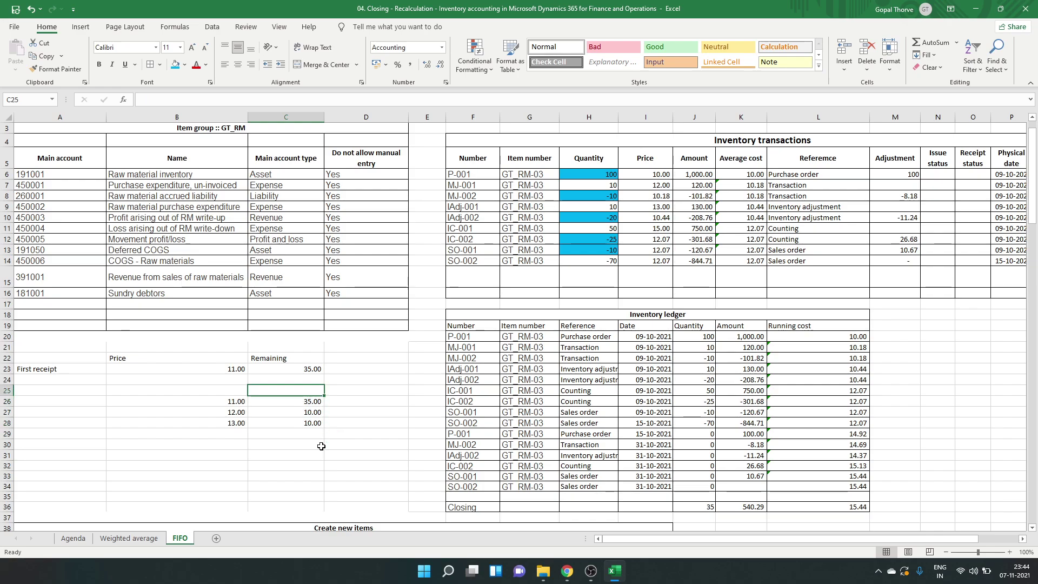
key("Down")
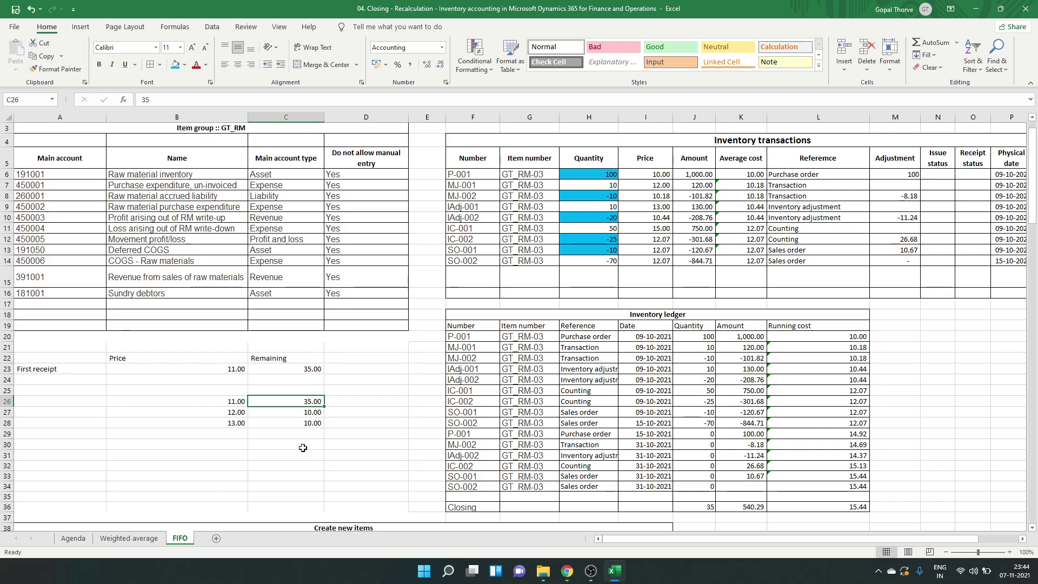
left_click_drag(299, 404, 299, 428)
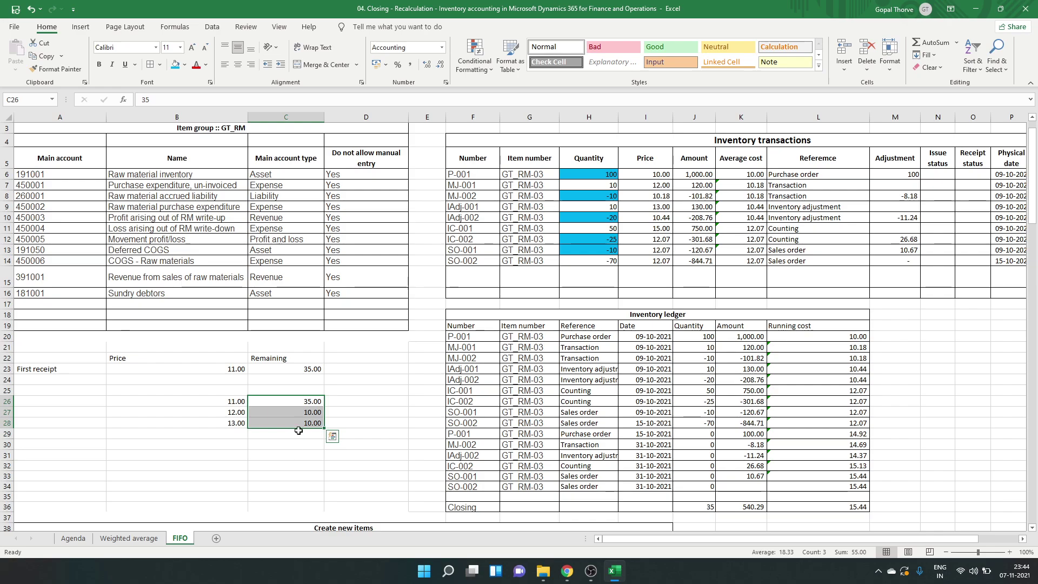
Step: Enter quantity 15 in C29 and price 15 in B29 for the fourth layer, and apply the comma number style to C29
left_click(290, 433)
type("15")
key("Return")
left_click(290, 433)
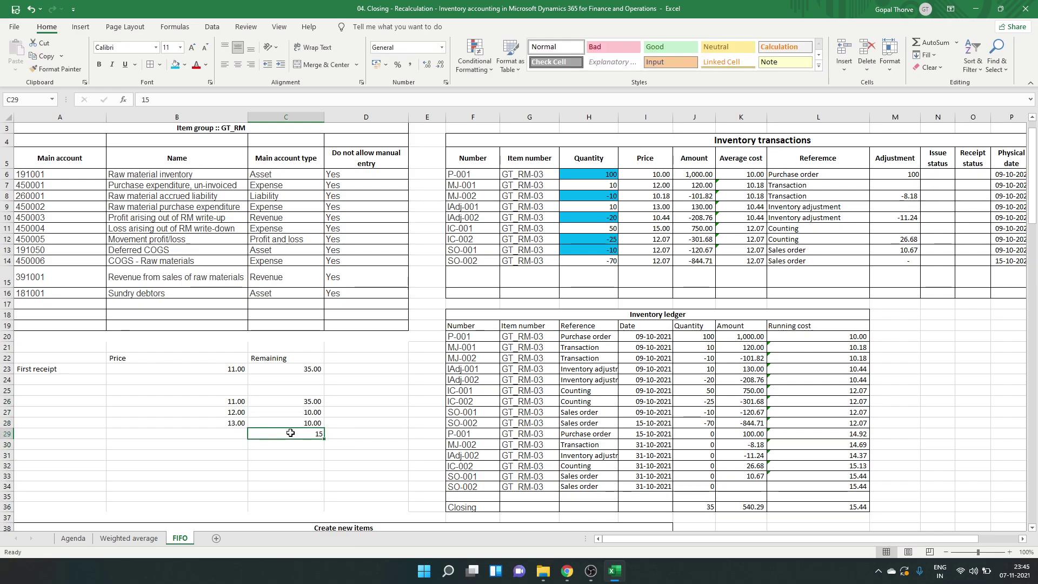
key("Left")
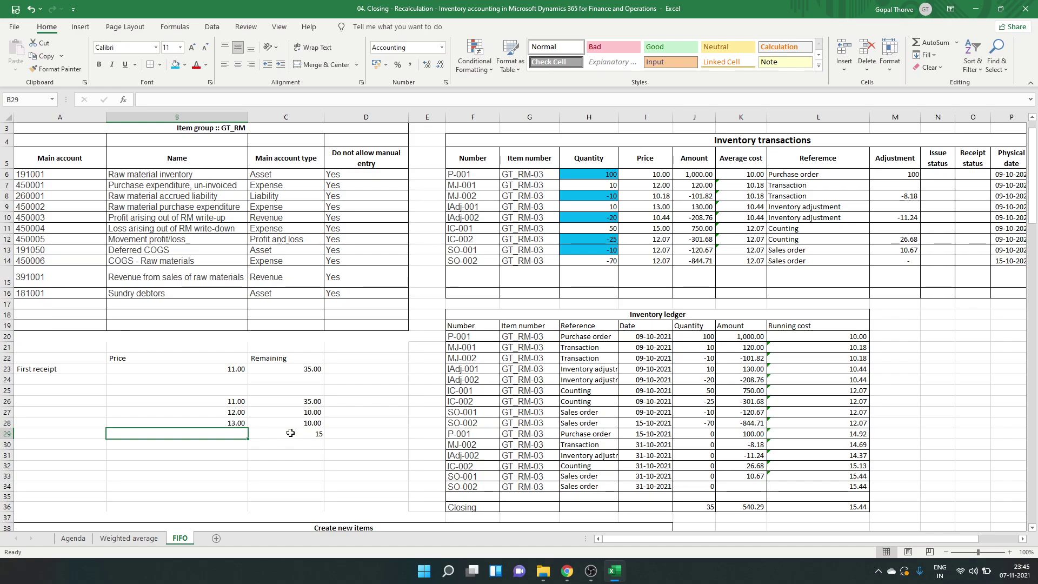
type("15")
key("Return")
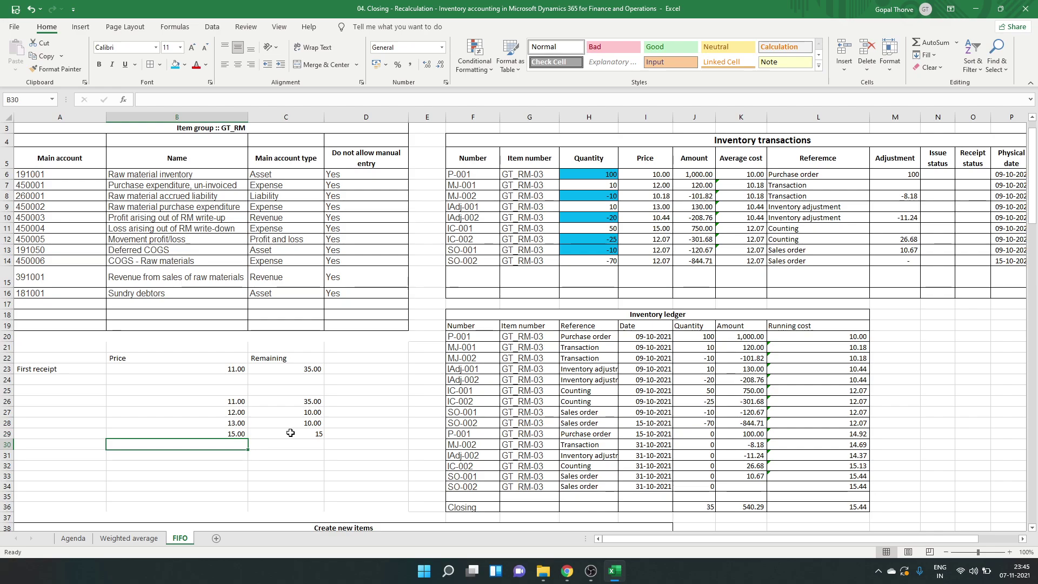
left_click(290, 433)
left_click(410, 64)
left_click(355, 401)
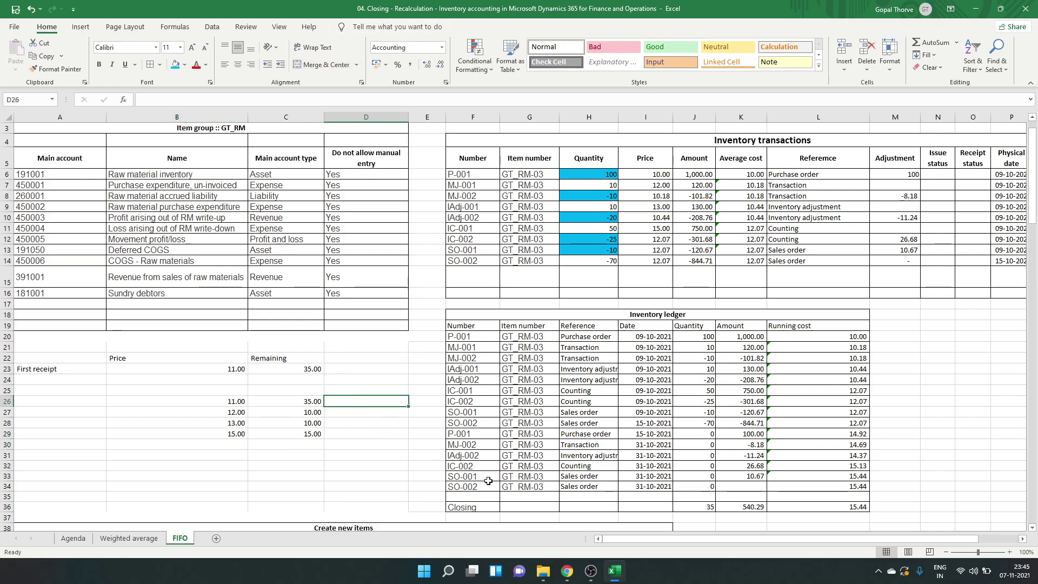
type("=")
key("Left")
key("Left")
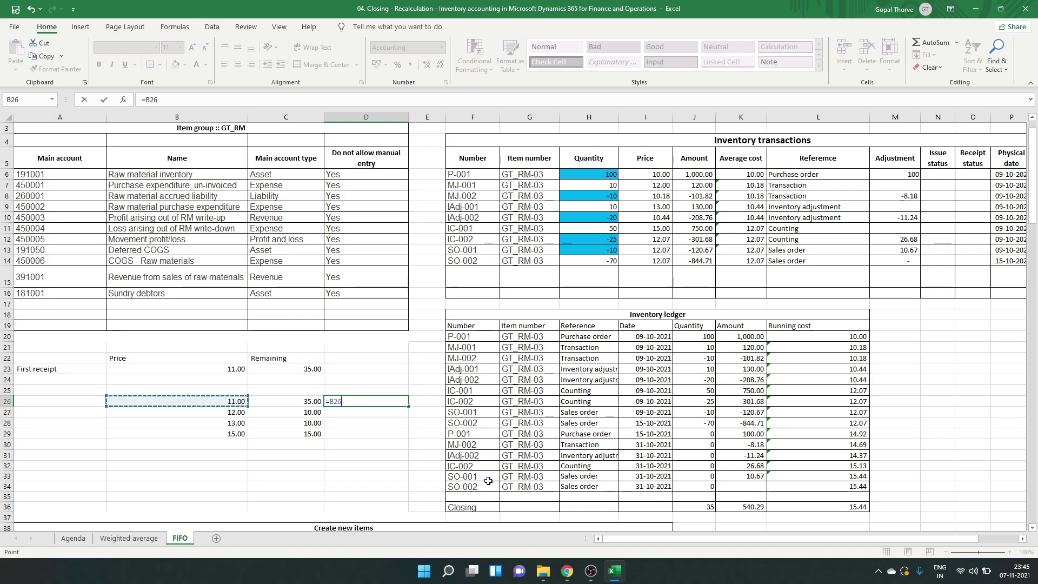
type("*")
key("Left")
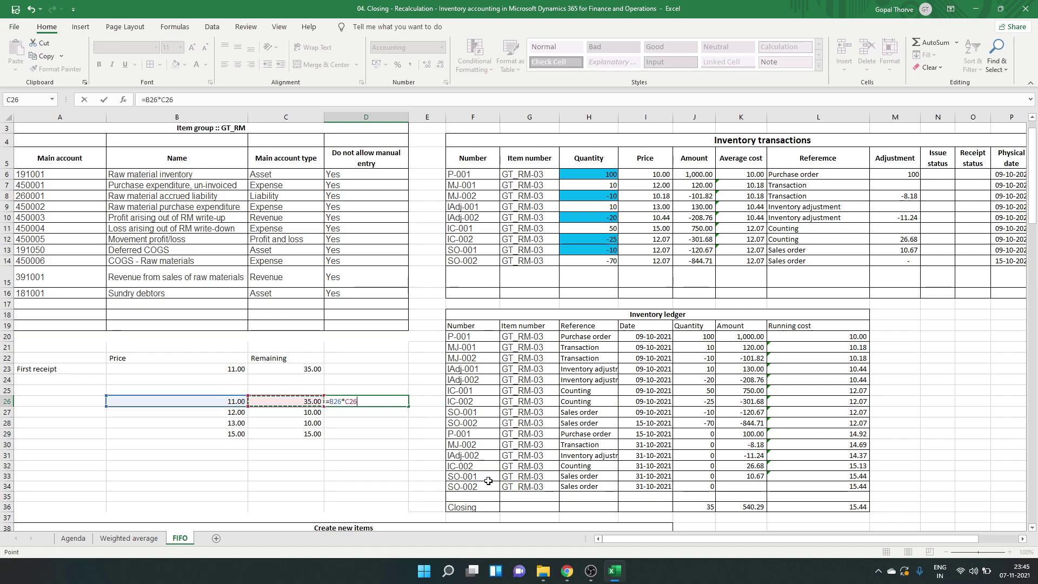
key("Escape")
Step: Make the layer quantities in C26:C29 negative, as -35, -10, -10 and -15
key("Left")
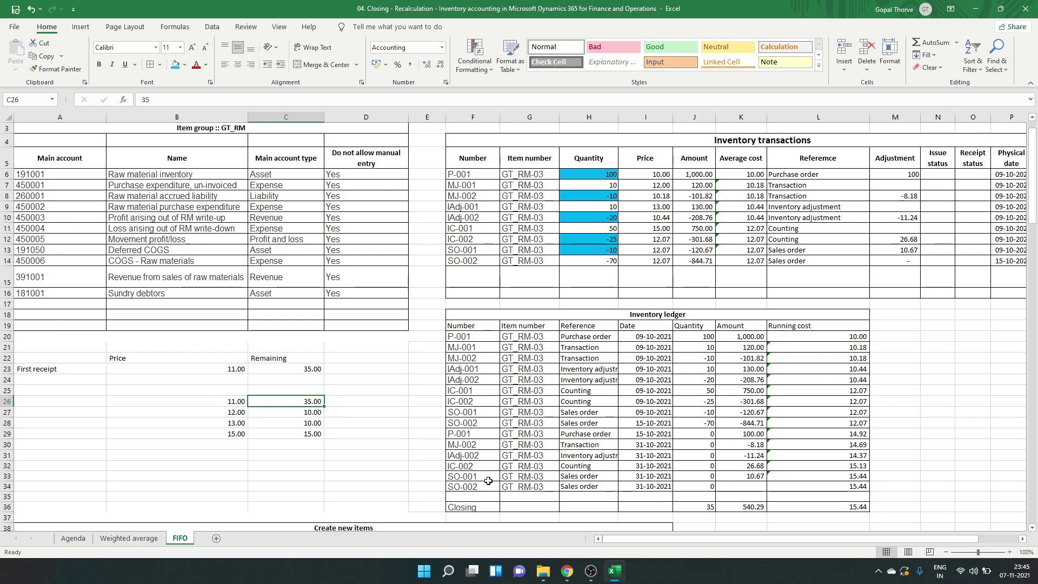
key("F2")
key("Home")
type("-")
key("Return")
key("F2")
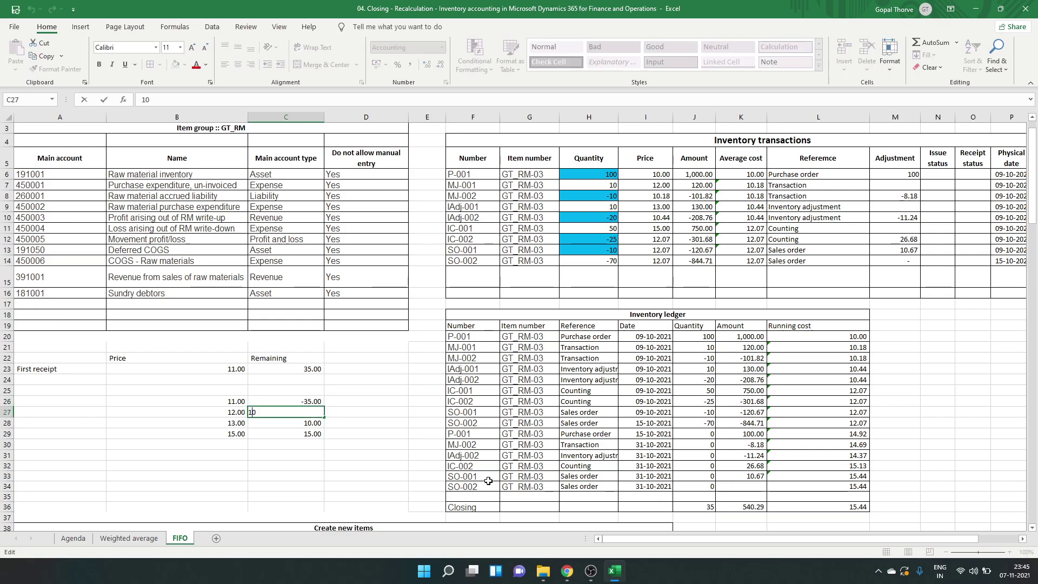
type("-")
key("Return")
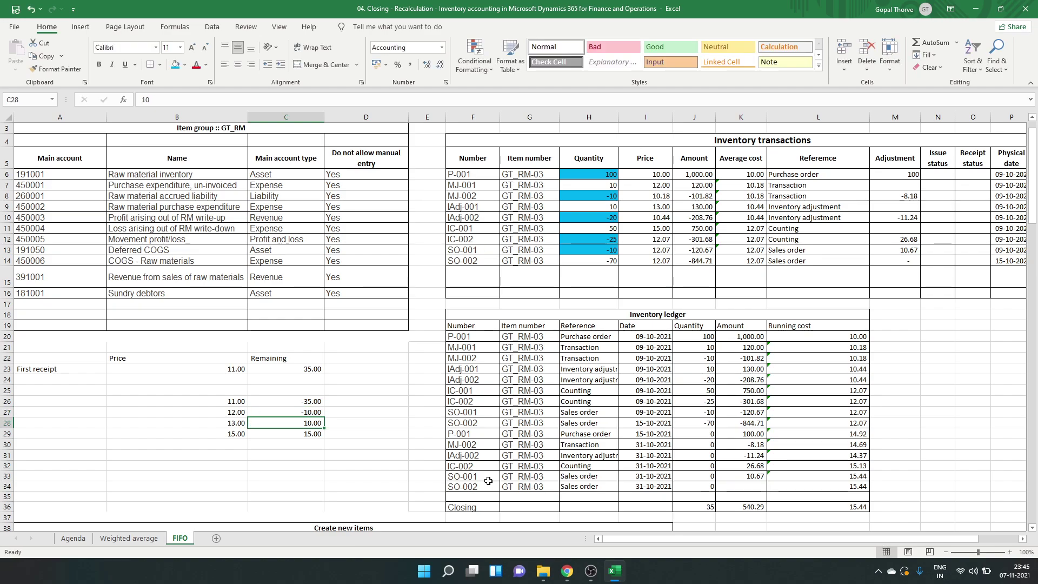
key("F2")
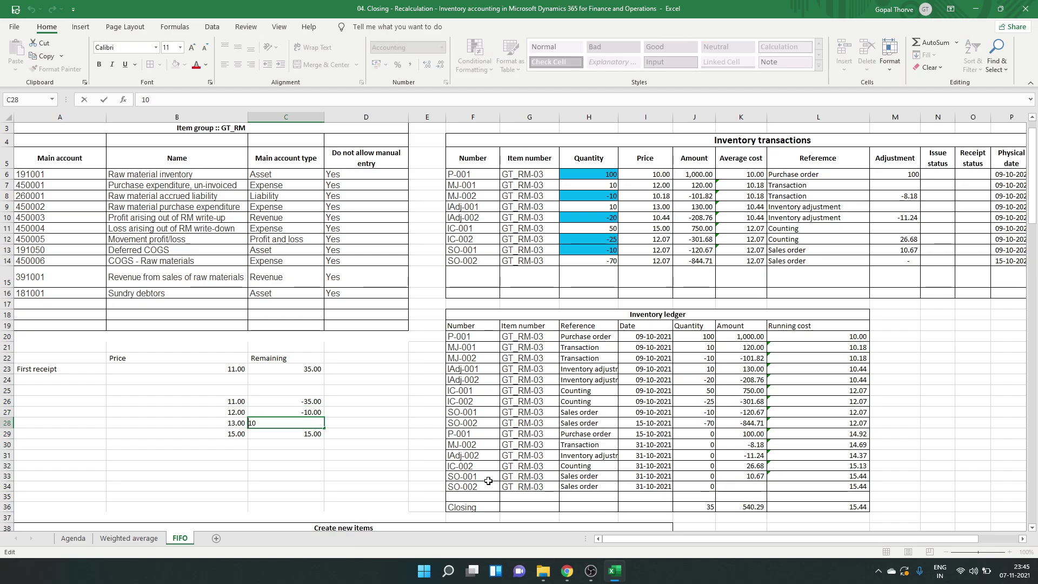
type("-")
key("Return")
key("F2")
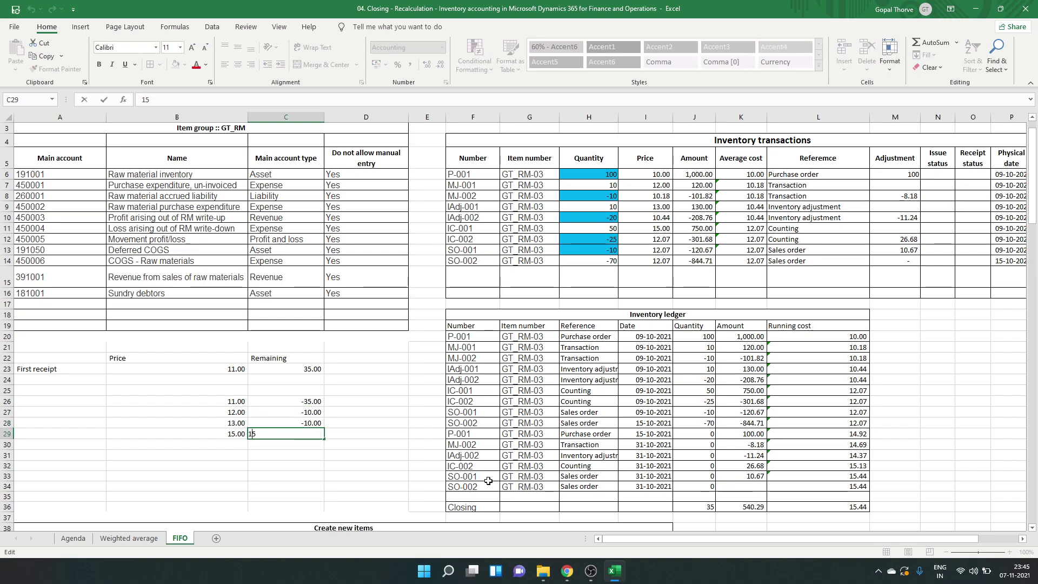
type("-")
key("Return")
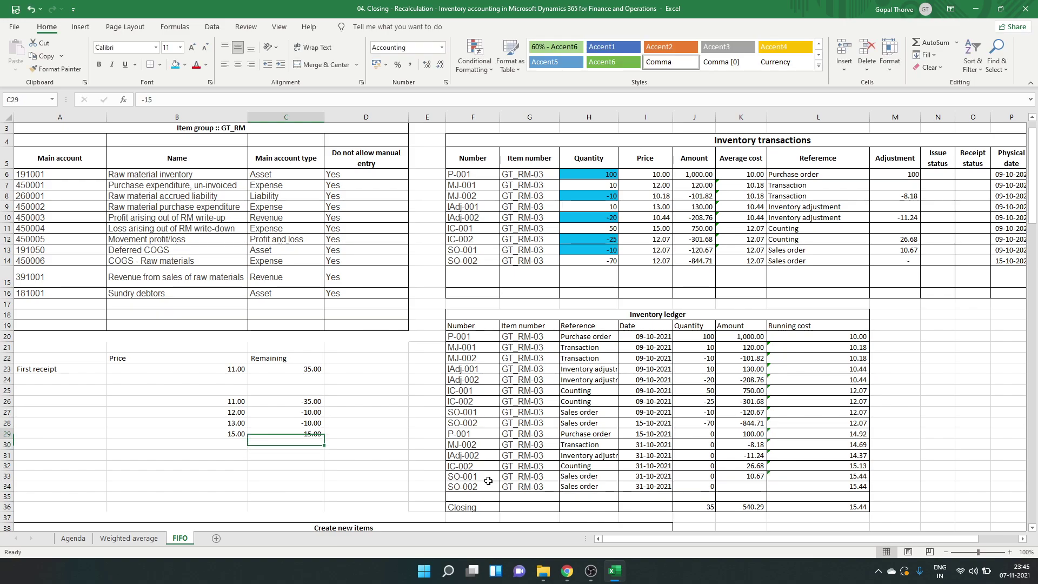
Step: Calculate the first layer's cost in D26 as price times quantity with the formula =B26*C26
key("Up")
key("Up")
key("Up")
key("Up")
key("Right")
type("=")
key("Left")
key("Left")
type("*")
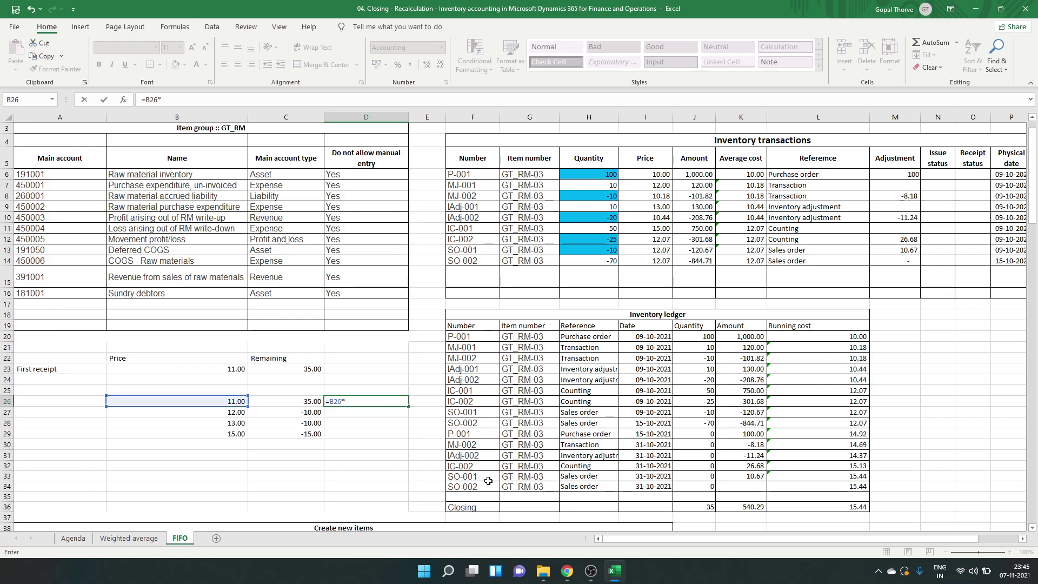
key("Left")
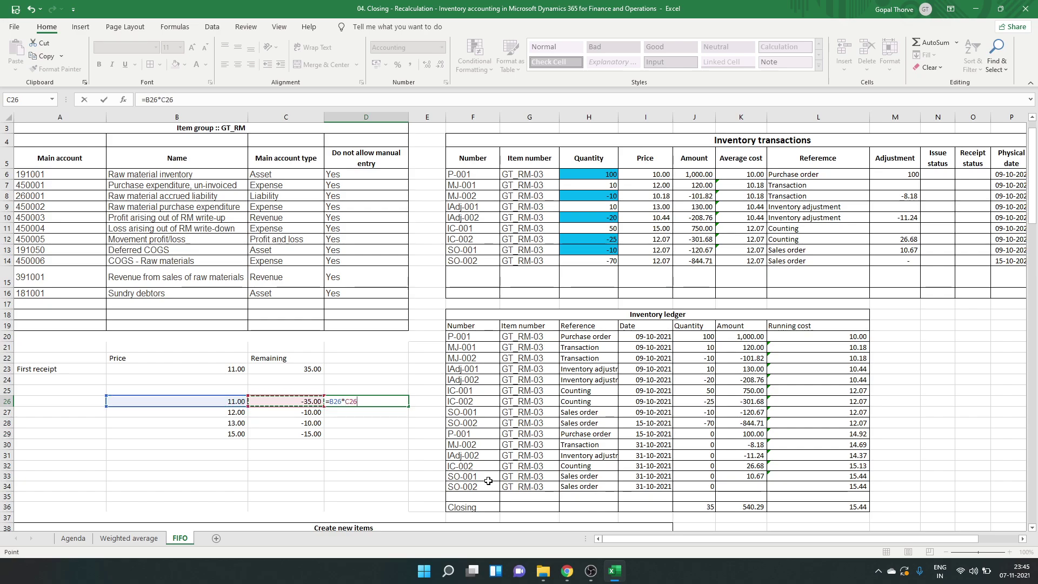
key("Return")
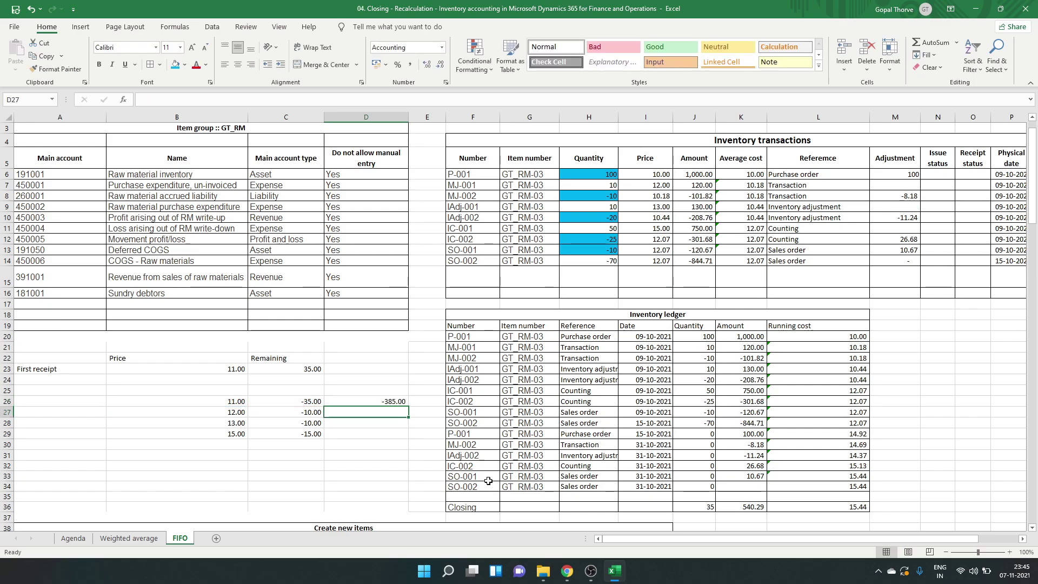
Step: Calculate the second layer's cost in D27 by multiplying its quantity in C27 by its price in B27
type("=")
key("Left")
key("Left")
key("Right")
type("*")
key("Left")
key("Left")
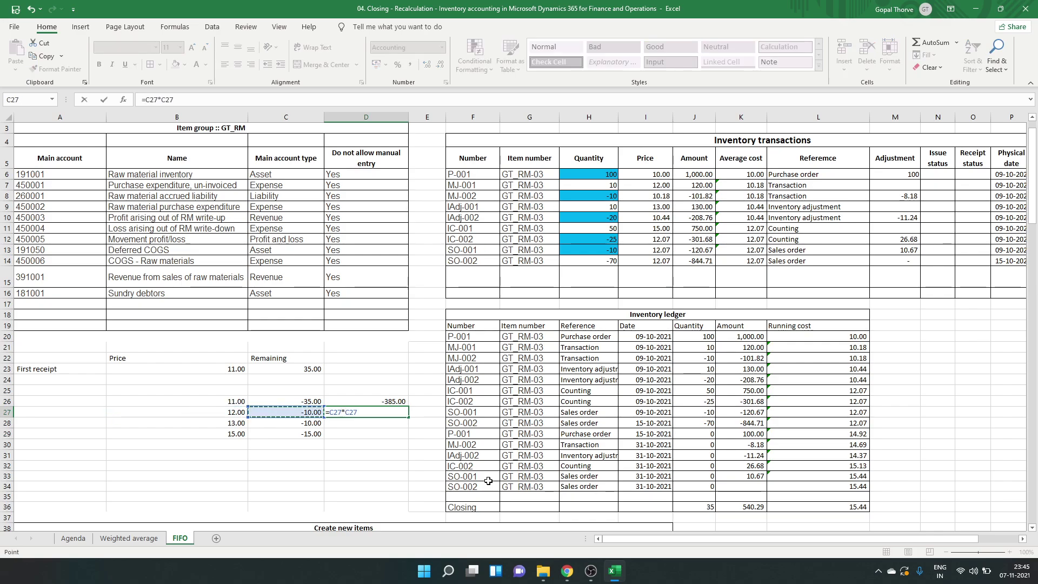
key("Return")
Step: Calculate the third layer's cost in D28 with the formula =C28*B28
type("=")
key("Left")
type("*")
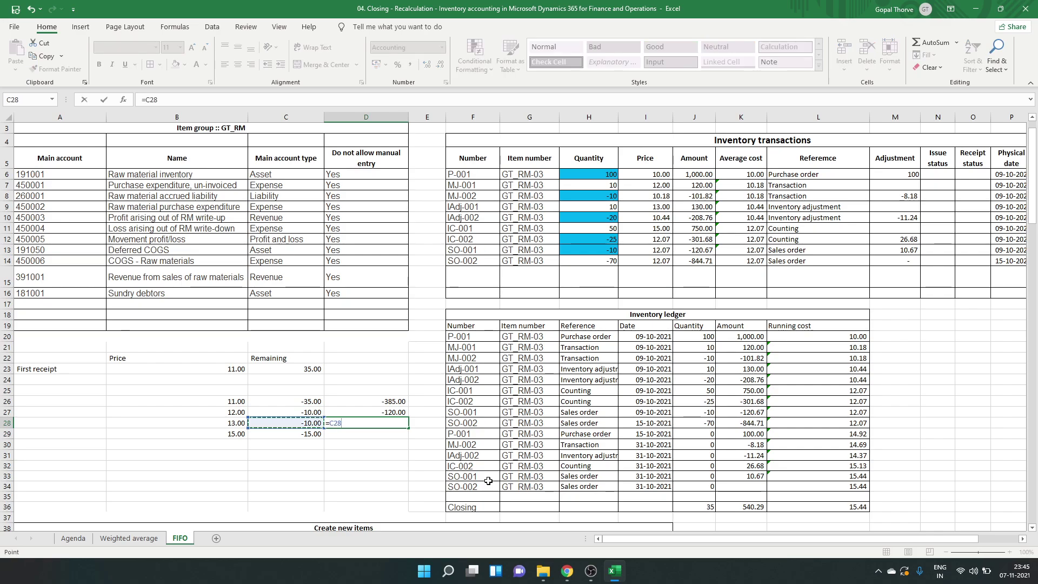
key("Left")
key("Left")
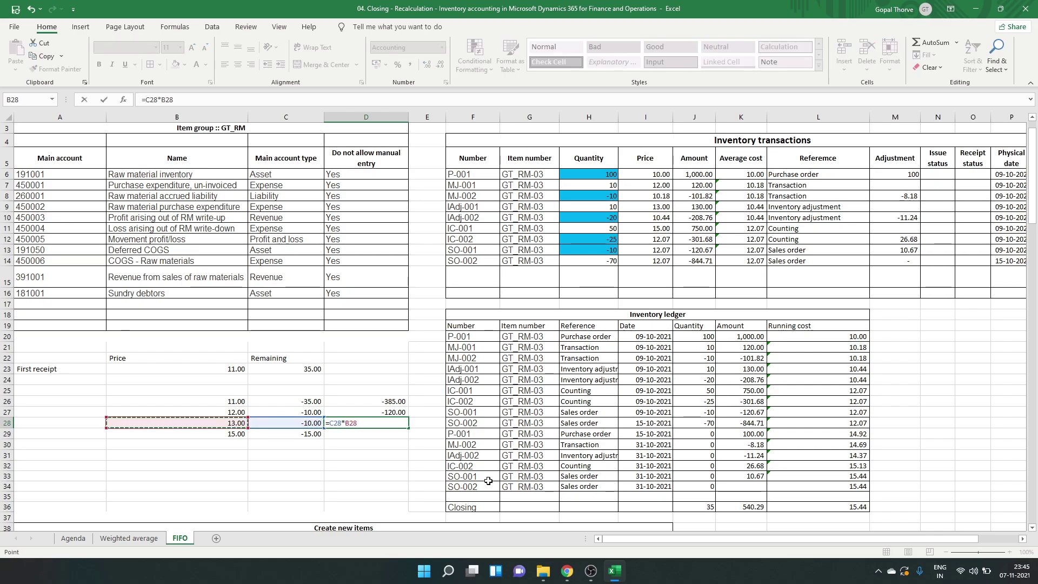
key("Return")
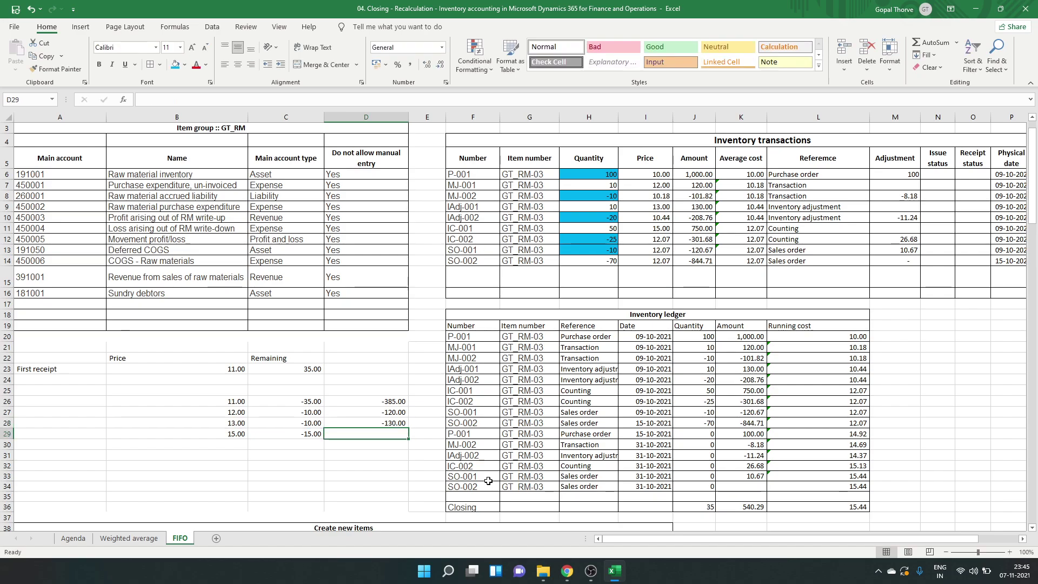
Step: Calculate the fourth layer's cost in D29 with the formula =C29*B29
type("=")
key("Left")
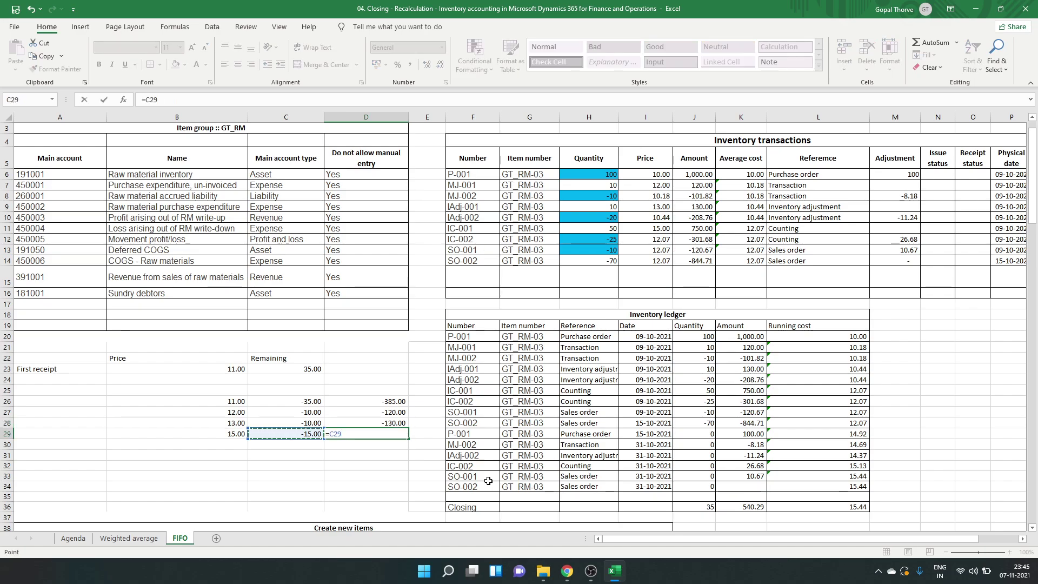
type("*")
key("Left")
key("Left")
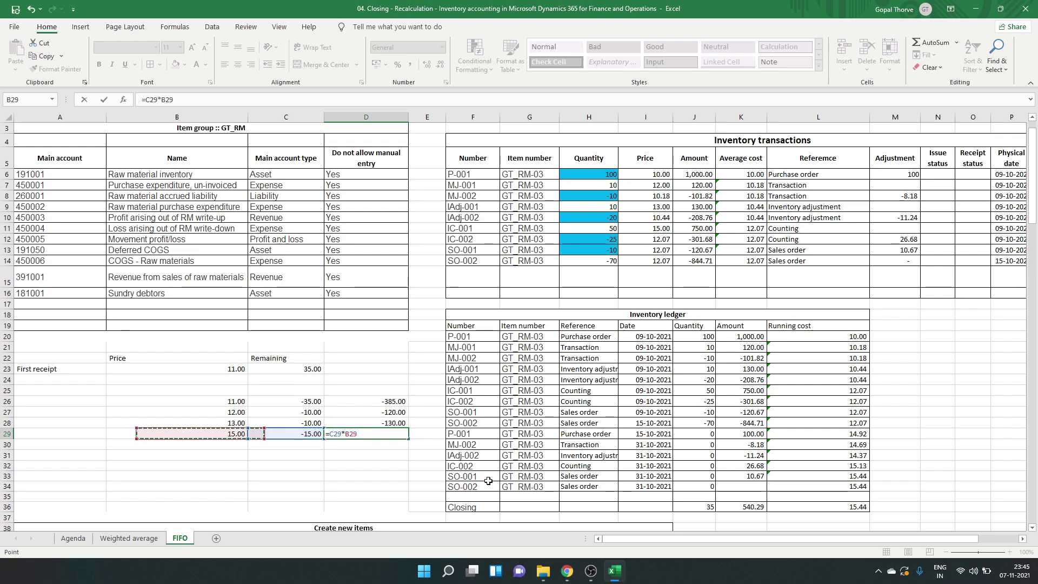
key("Return")
Step: Calculate the SO-002 closing adjustment in K34 of the inventory ledger with =SUM(D26:D29)-K28
key("Up")
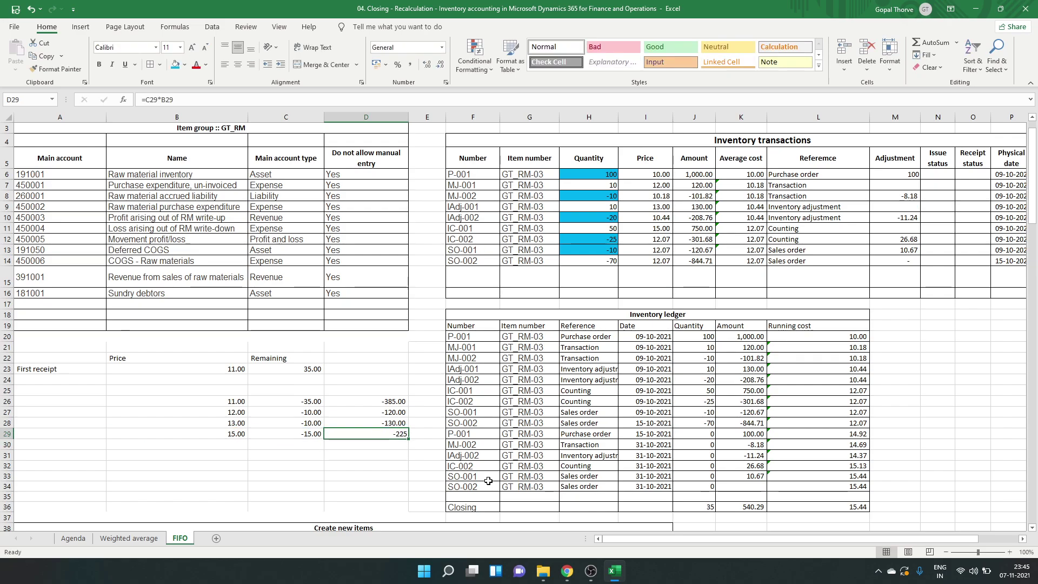
key("shift+Up")
key("shift+Up")
key("shift+Up")
key("Right")
key("Right")
key("Right")
key("Right")
key("Right")
key("Right")
key("Down")
key("Down")
key("Down")
key("Down")
key("Right")
key("Down")
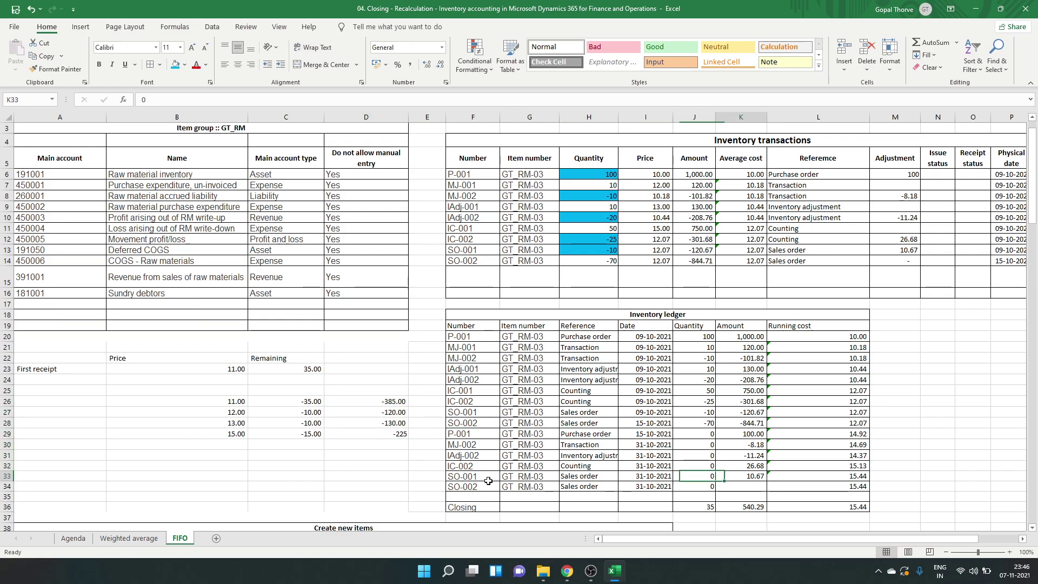
type("=sum")
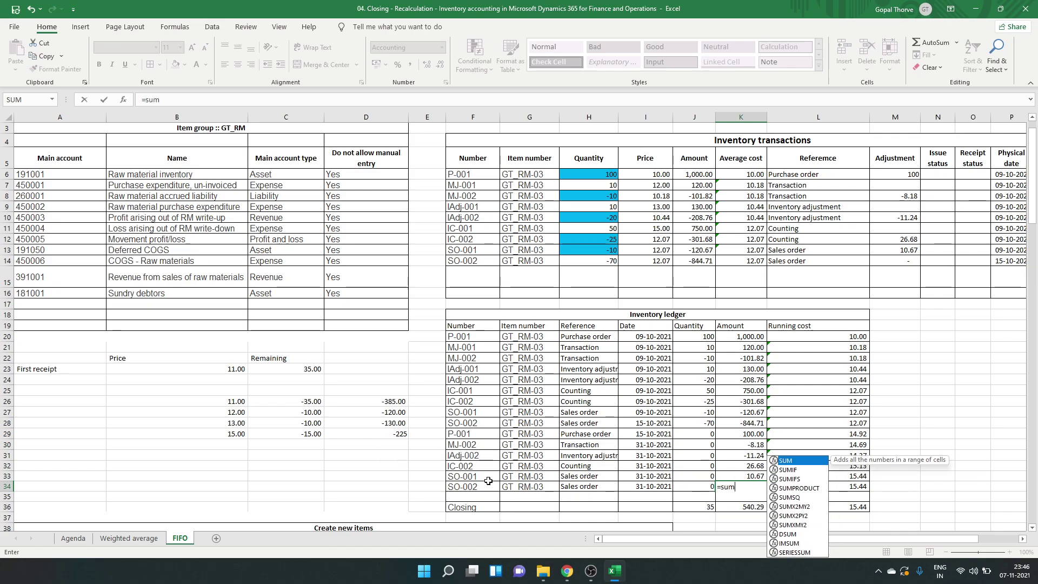
type("(")
left_click_drag(365, 400, 365, 434)
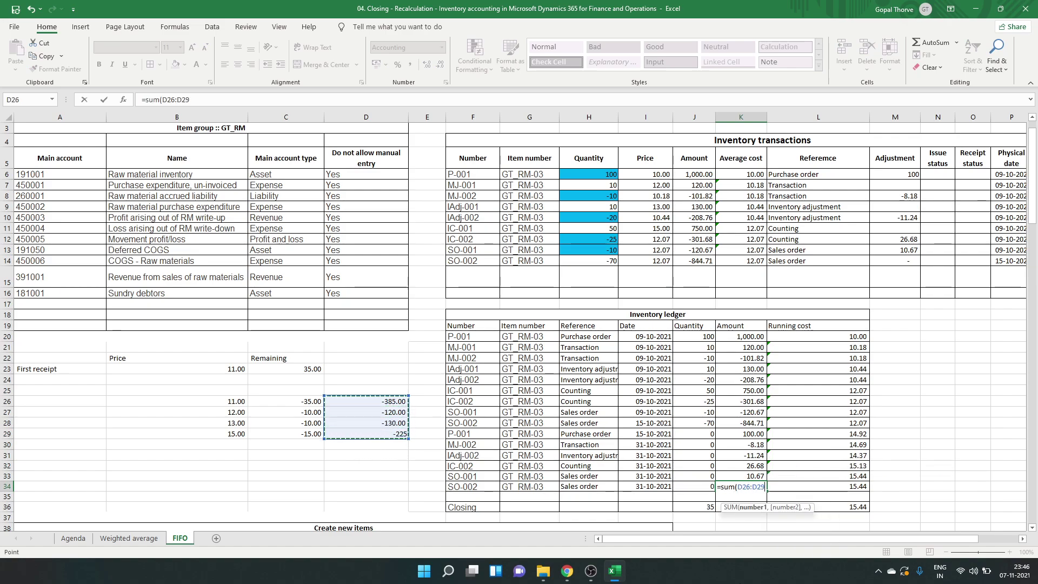
type(")-")
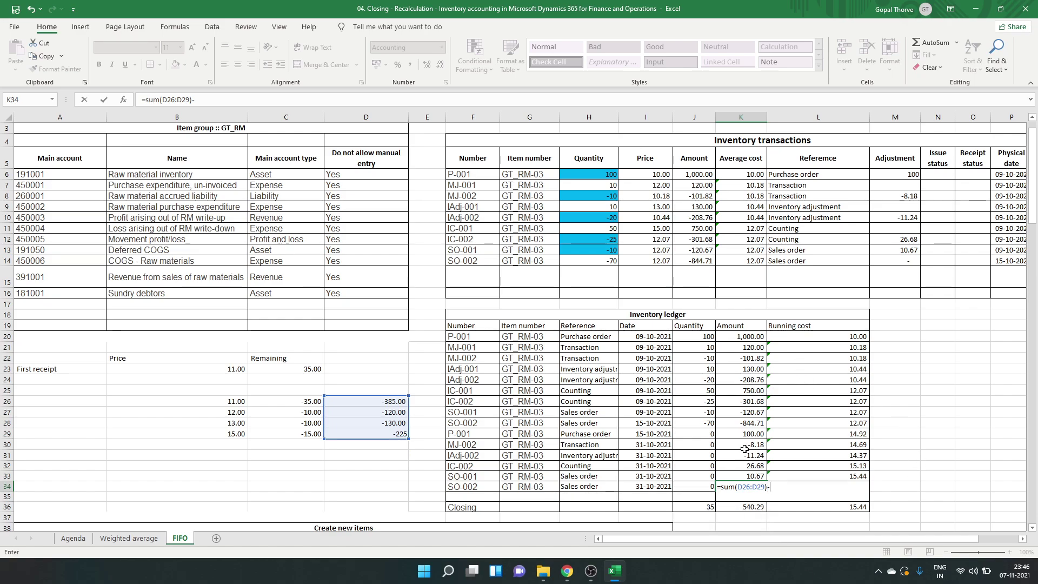
left_click(745, 423)
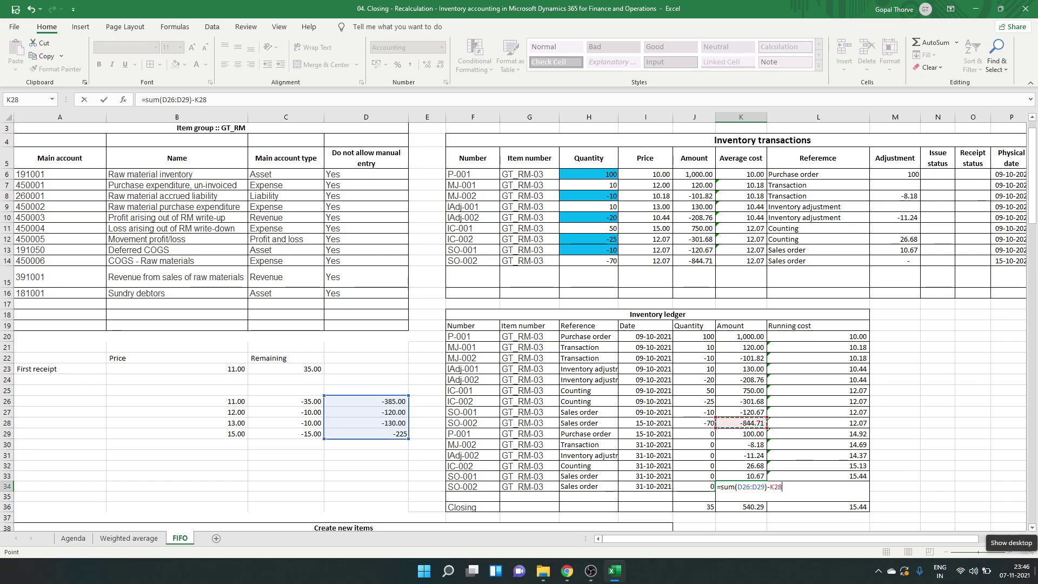
key("Return")
key("Up")
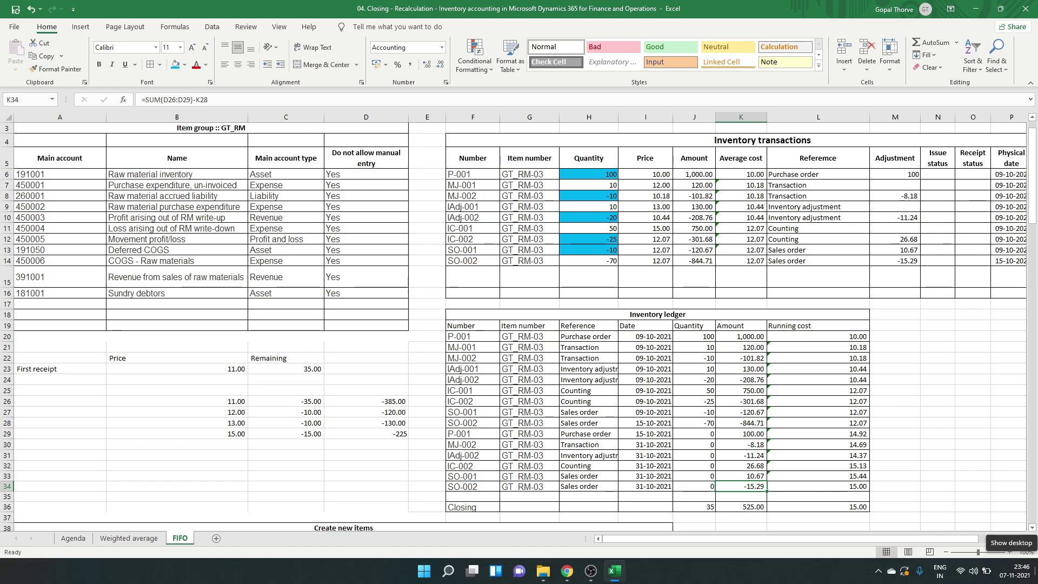
Step: Examine the closing quantity in J36 and the quantities and average costs of the receipts and issues in the Inventory transactions table
left_click(695, 503)
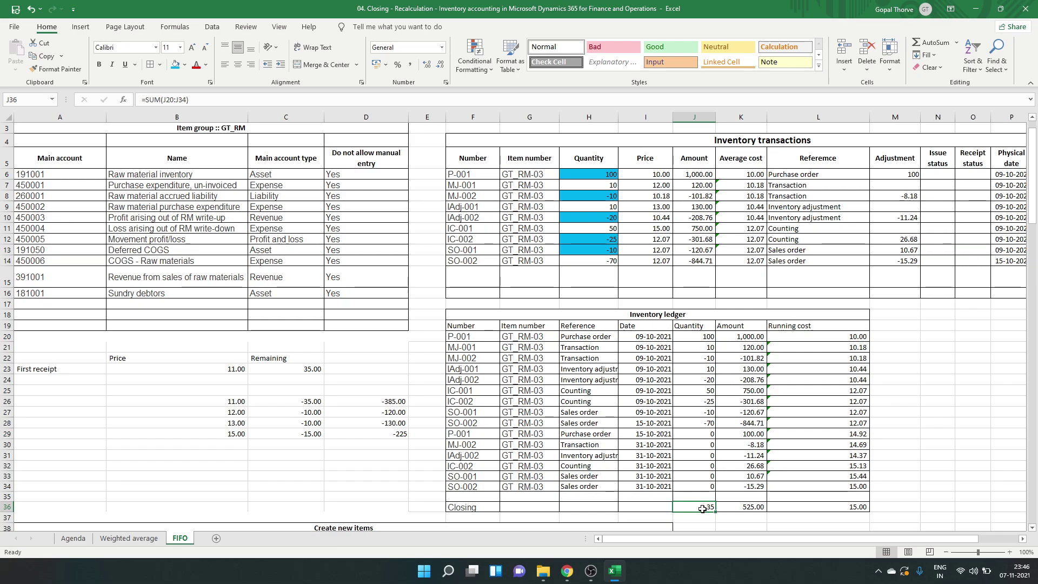
left_click(609, 230)
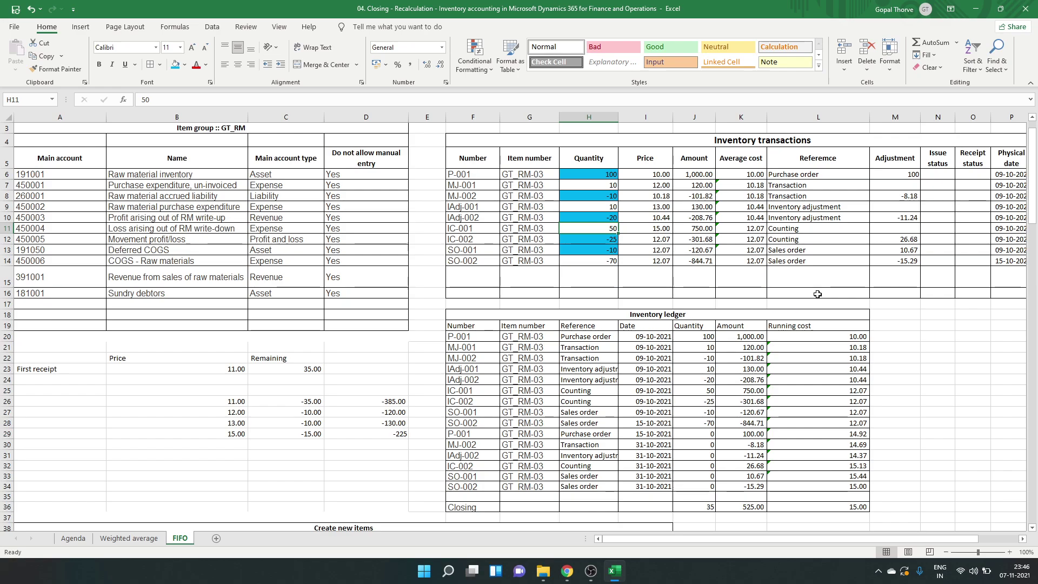
key("Up")
key("Up")
key("Up")
key("Up")
key("Up")
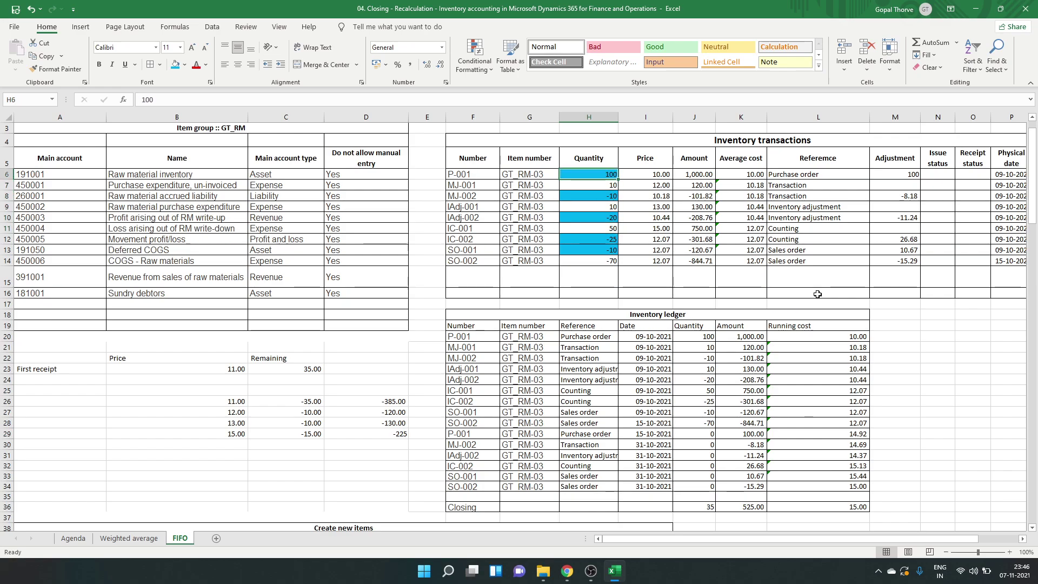
key("Right")
key("Right")
key("Right")
key("Down")
key("Down")
key("Down")
key("Down")
key("Down")
key("Down")
key("Down")
key("Down")
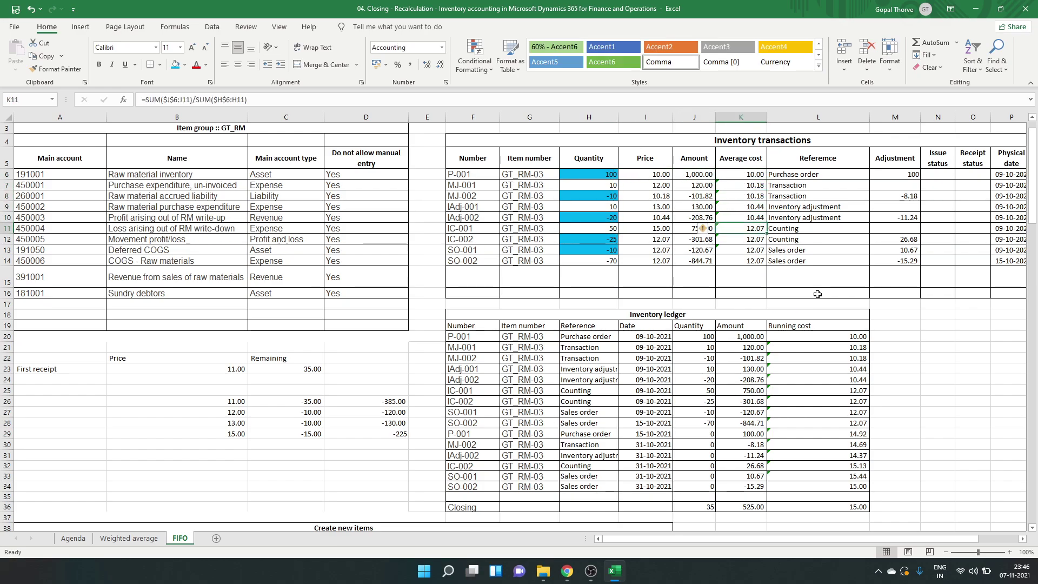
key("Left")
key("Left")
key("Left")
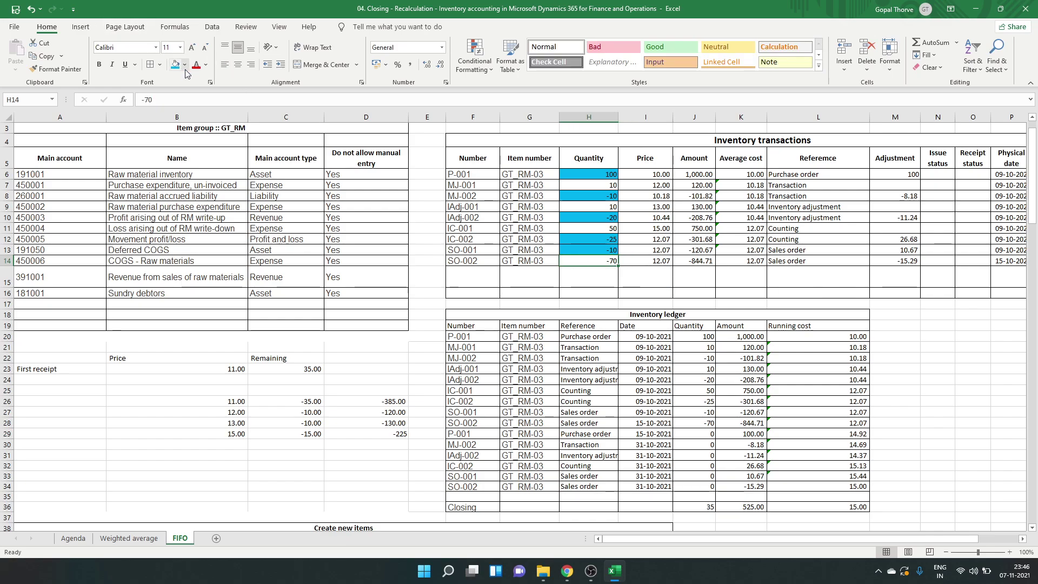
left_click(590, 177)
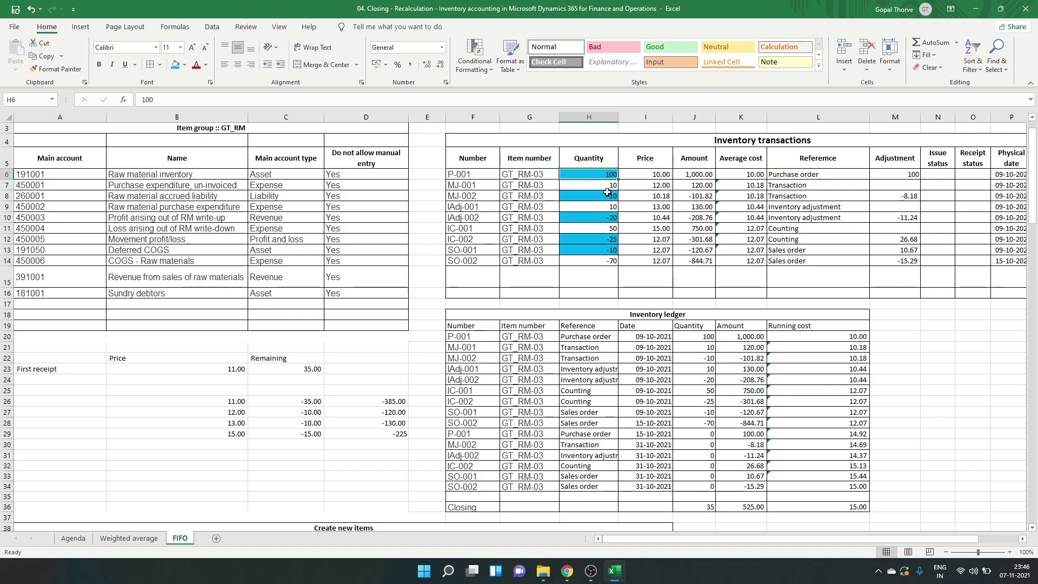
left_click(606, 187)
left_click(608, 207)
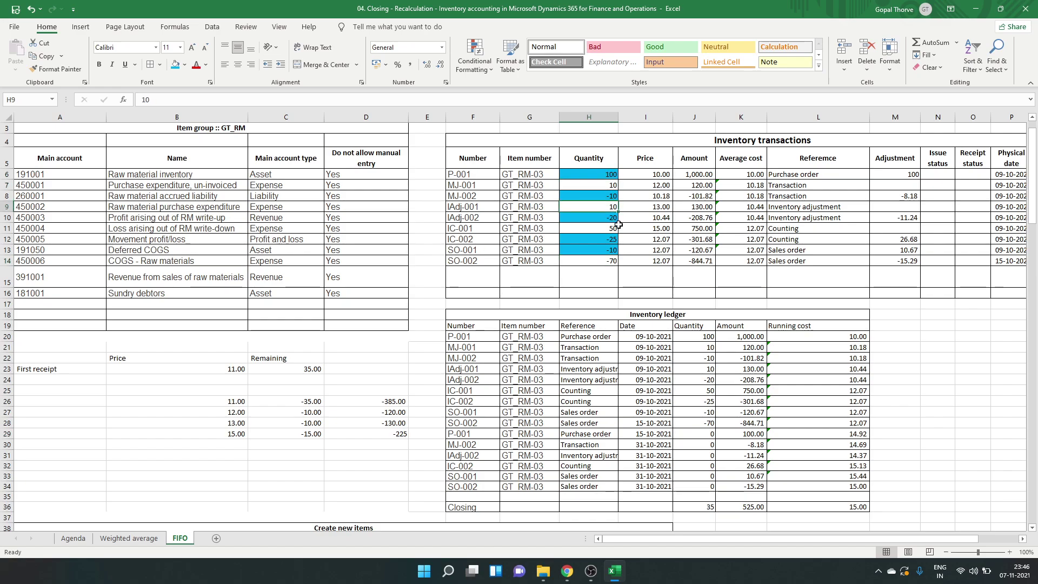
left_click(615, 230)
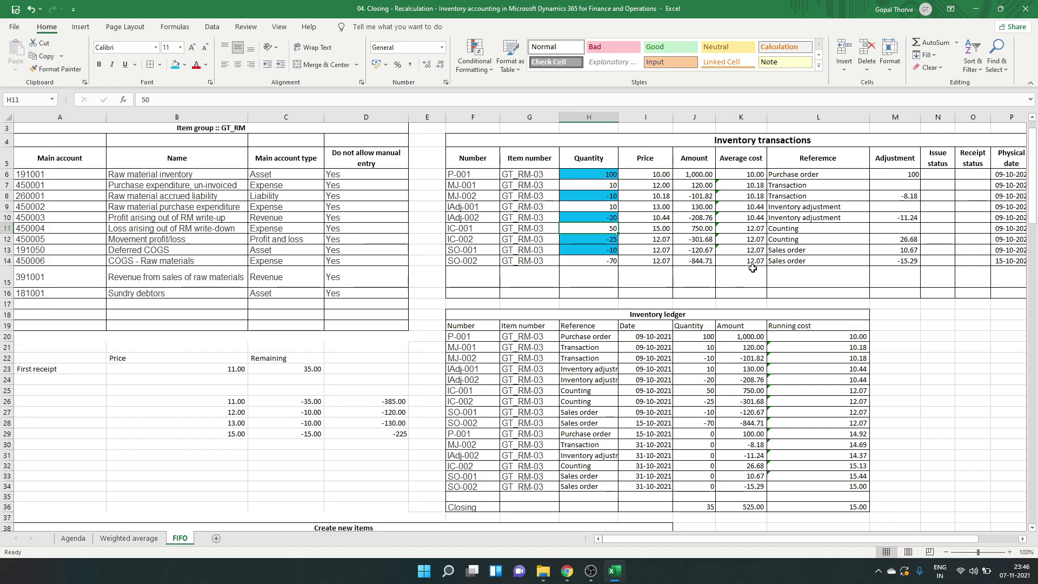
Step: Add 35 to the P-001 settled quantity formula in R6, making it =ABS(H8+H10+H12+H13)+35
left_click(895, 172)
key("Right")
key("Right")
key("Right")
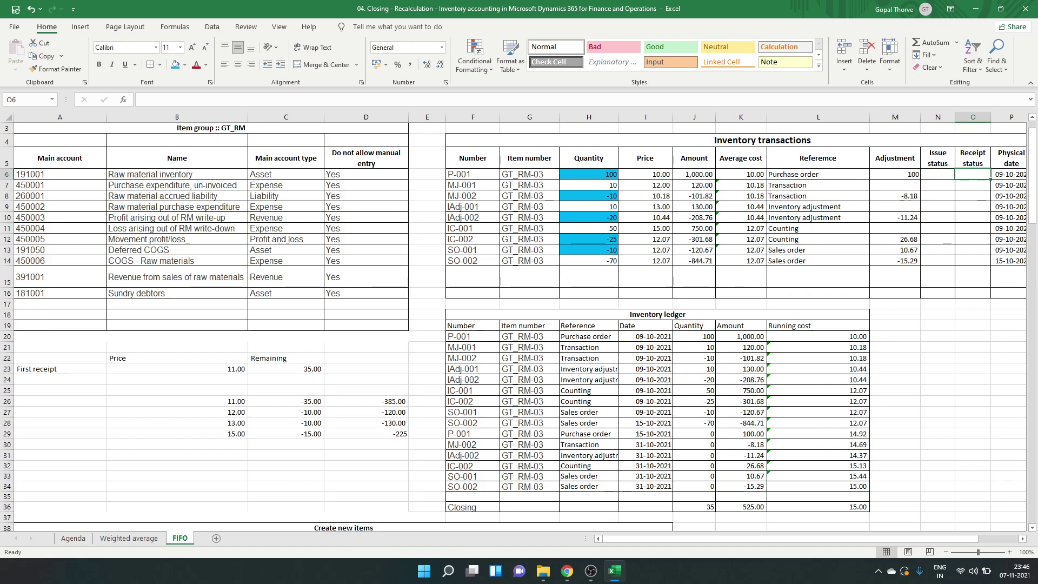
key("Left")
key("Left")
key("Left")
key("Right")
key("Right")
key("Right")
key("Right")
key("Right")
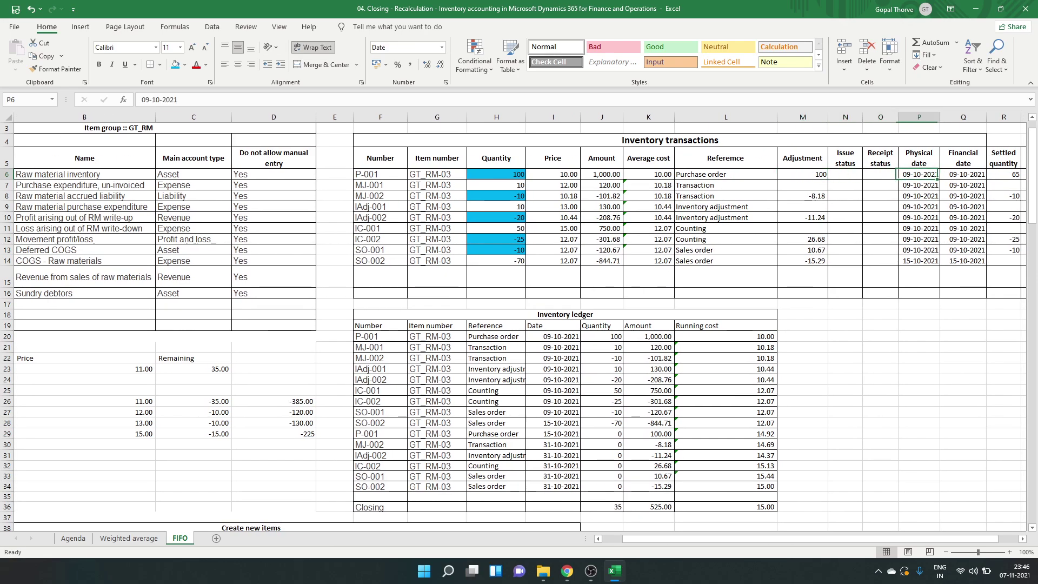
key("Right")
key("Left")
key("Right")
key("Left")
key("F2")
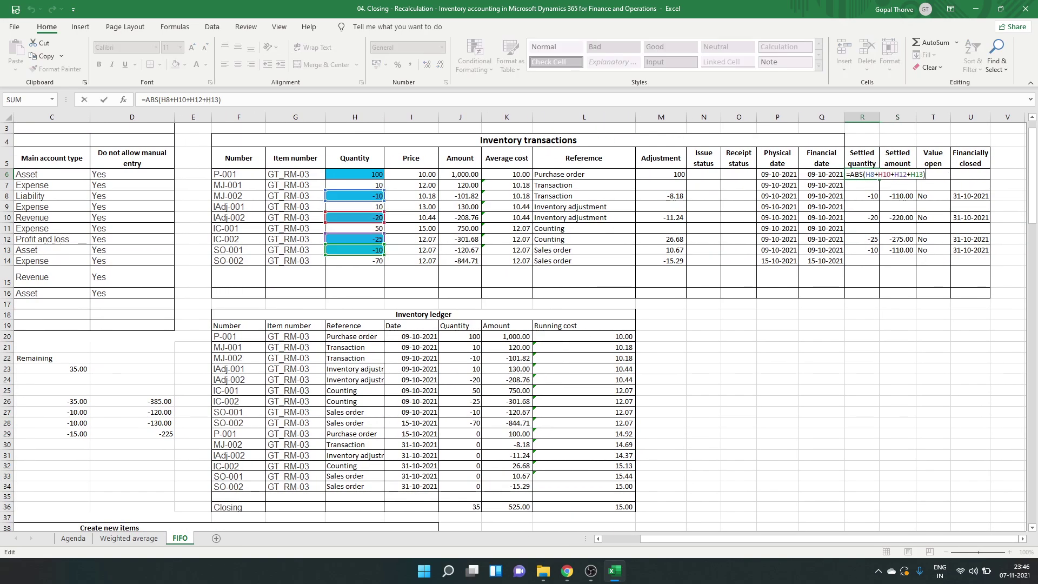
type("+35")
key("ctrl+Return")
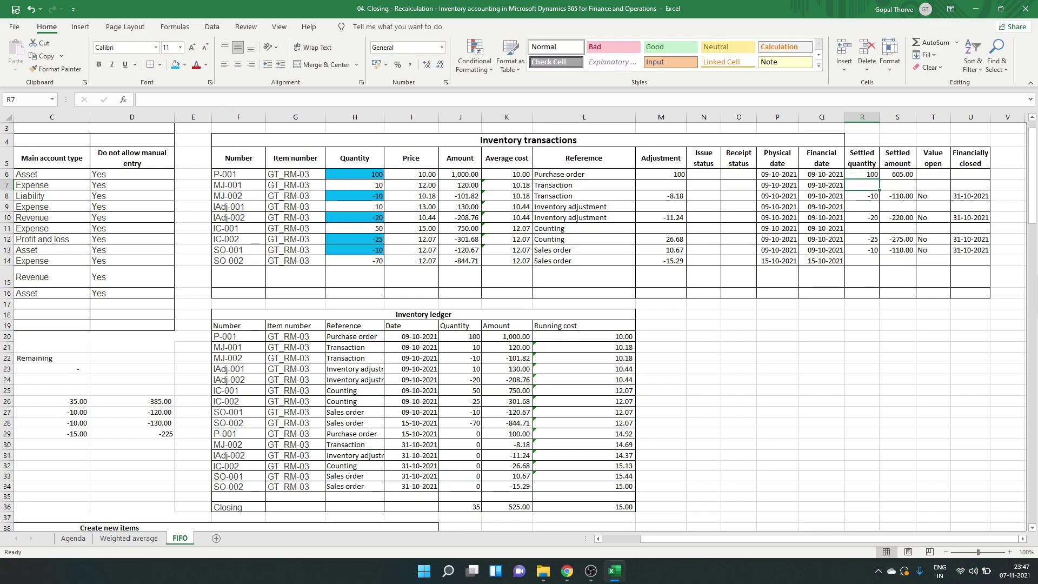
Step: Enter 10 as the settled quantity of the MJ-001 receipt in R7
key("Right")
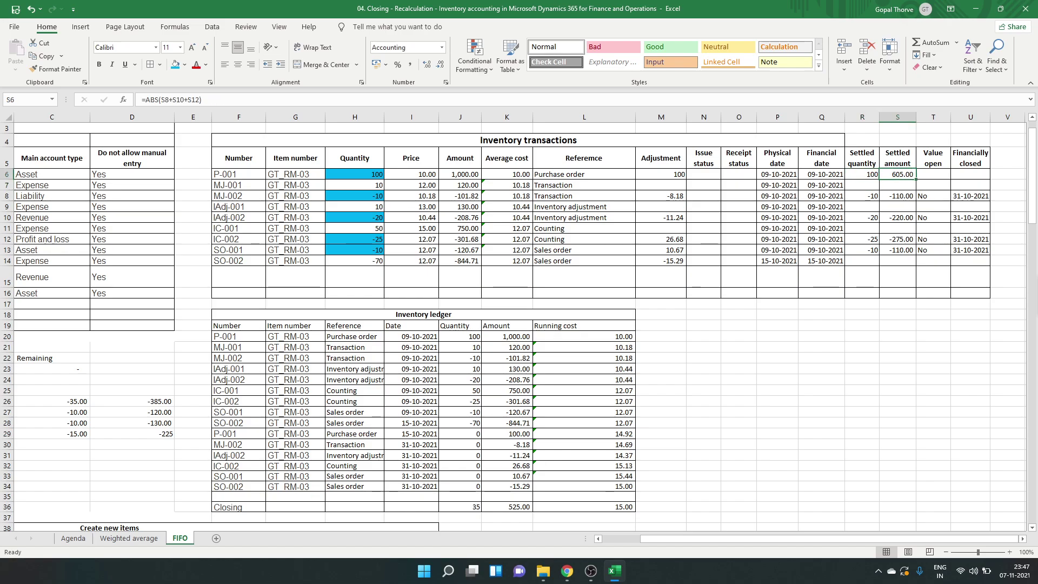
key("Left")
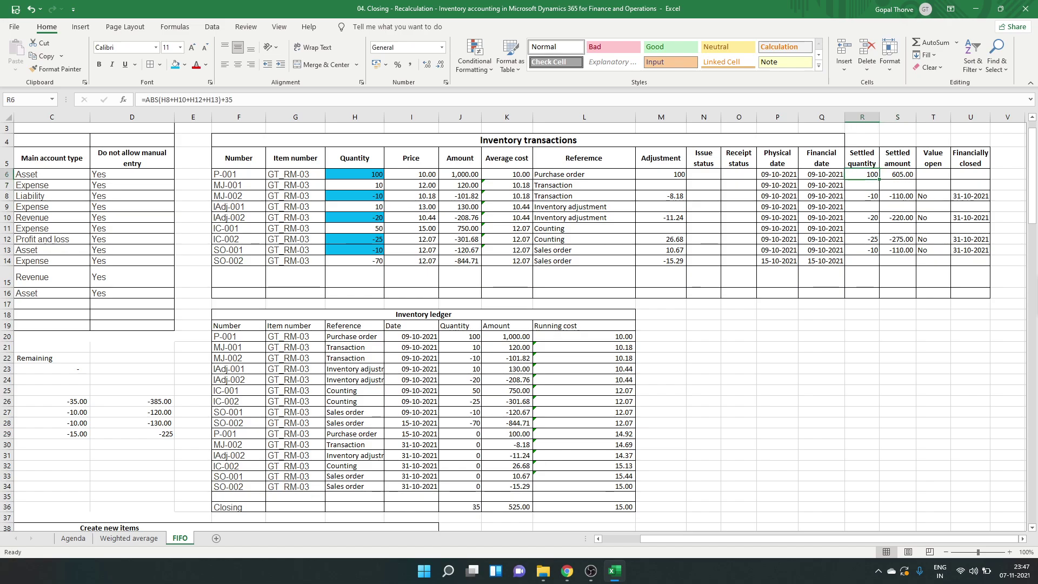
key("Down")
key("Down")
key("Down")
key("Down")
key("Down")
key("Down")
key("Down")
key("Down")
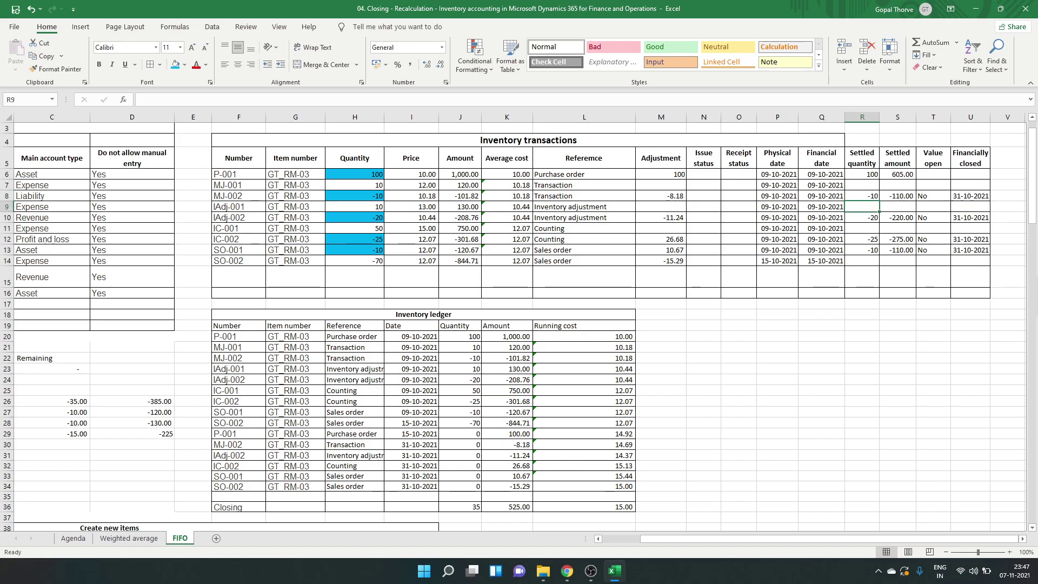
key("Up")
key("Up")
key("Up")
key("Up")
key("Up")
key("Up")
key("Up")
type("10")
key("Return")
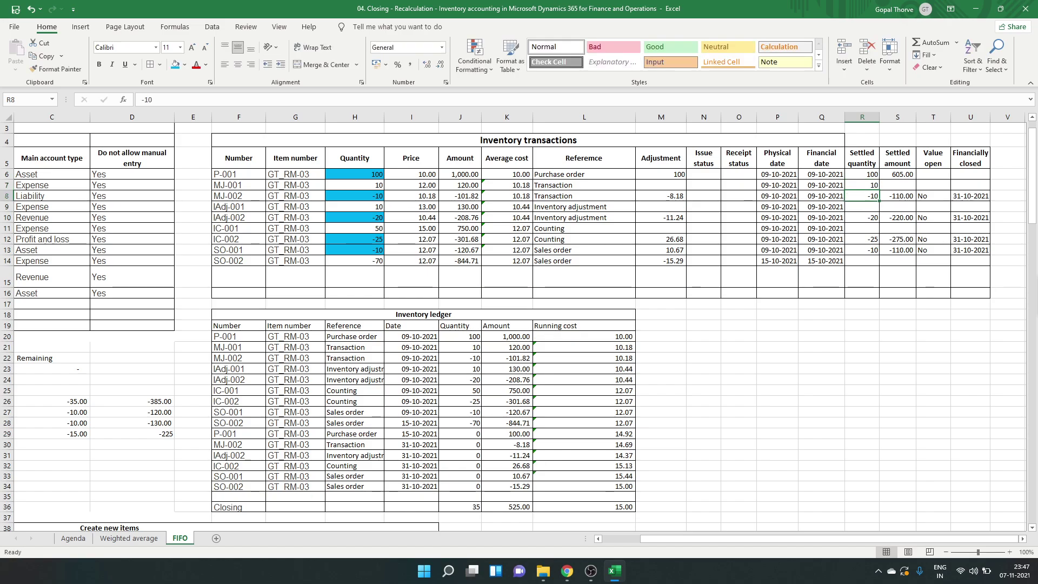
Step: Copy the P-001 settled amount formula from S6 to the MJ-001 row in S7
key("Up")
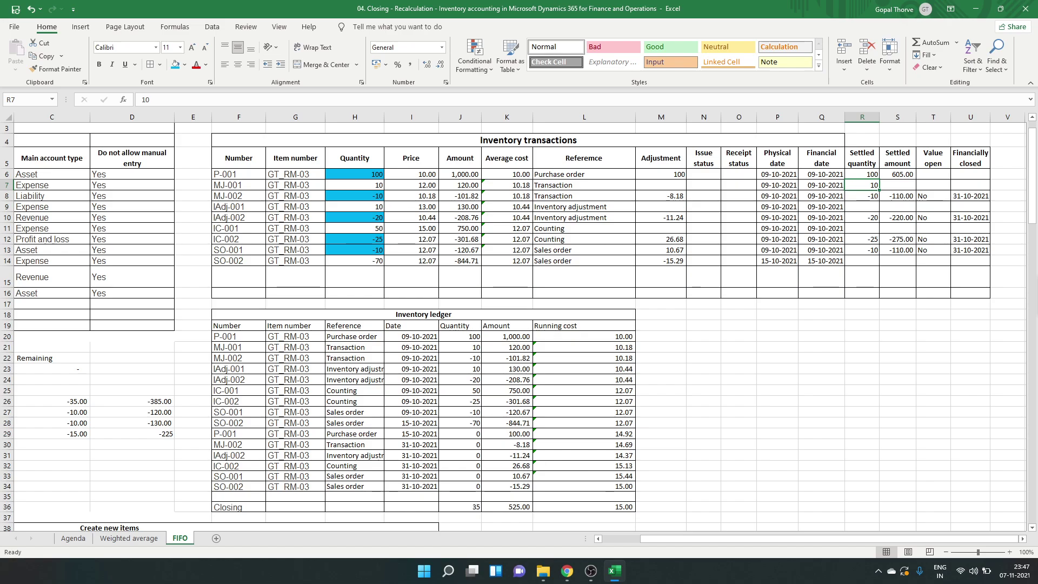
key("Right")
key("Up")
key("ctrl+c")
key("Down")
key("ctrl+v")
key("Escape")
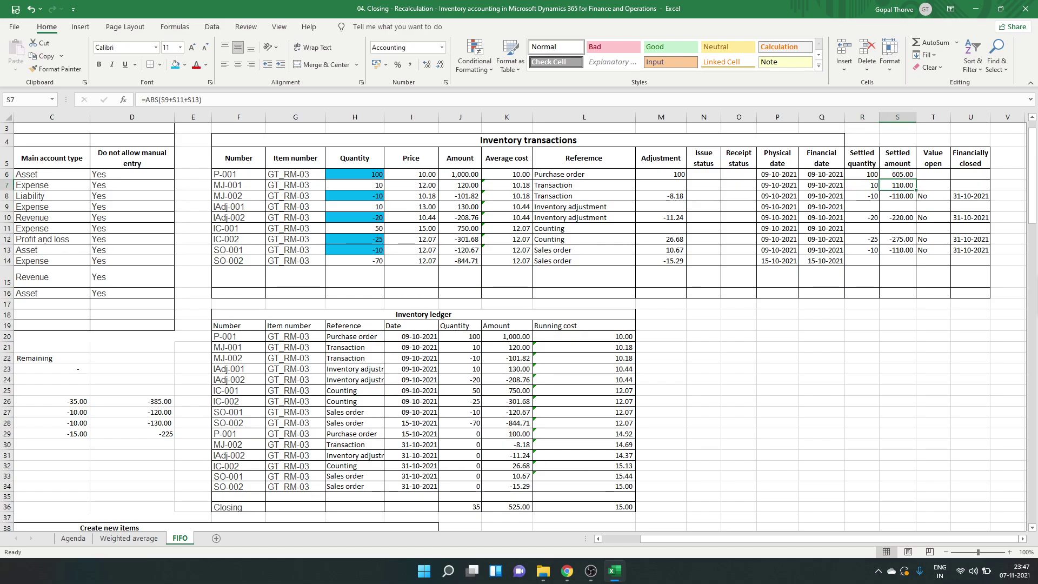
Step: Enter 10 as the settled quantity of the IAdj-001 receipt in R9
key("Down")
key("Down")
key("Left")
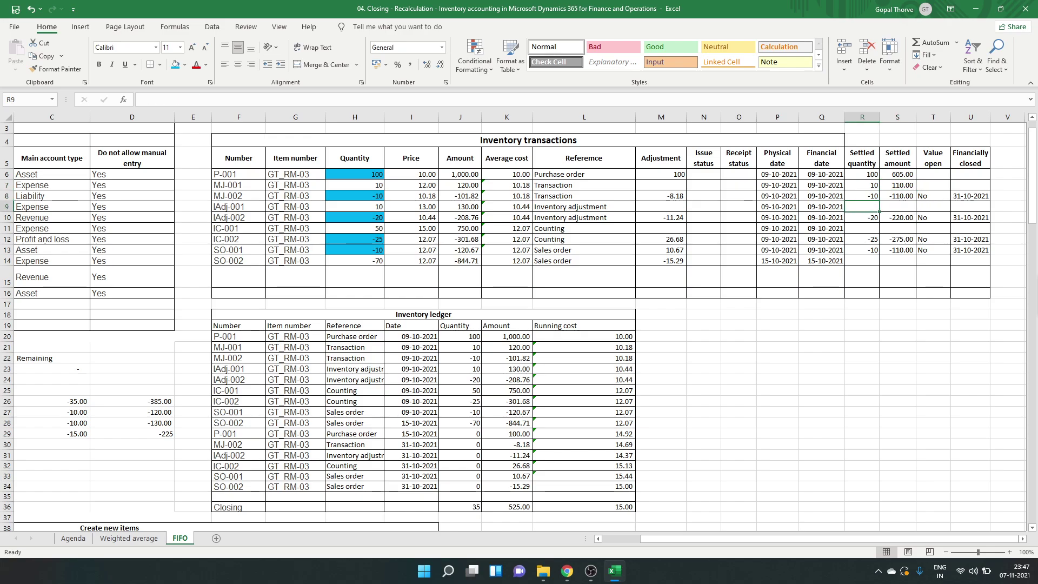
type("10")
key("Right")
Step: Try to copy the MJ-001 settled amount formula from S7 to the IAdj-001 row in S9
key("Up")
key("Up")
key("ctrl+c")
key("Down")
key("Down")
key("ctrl+v")
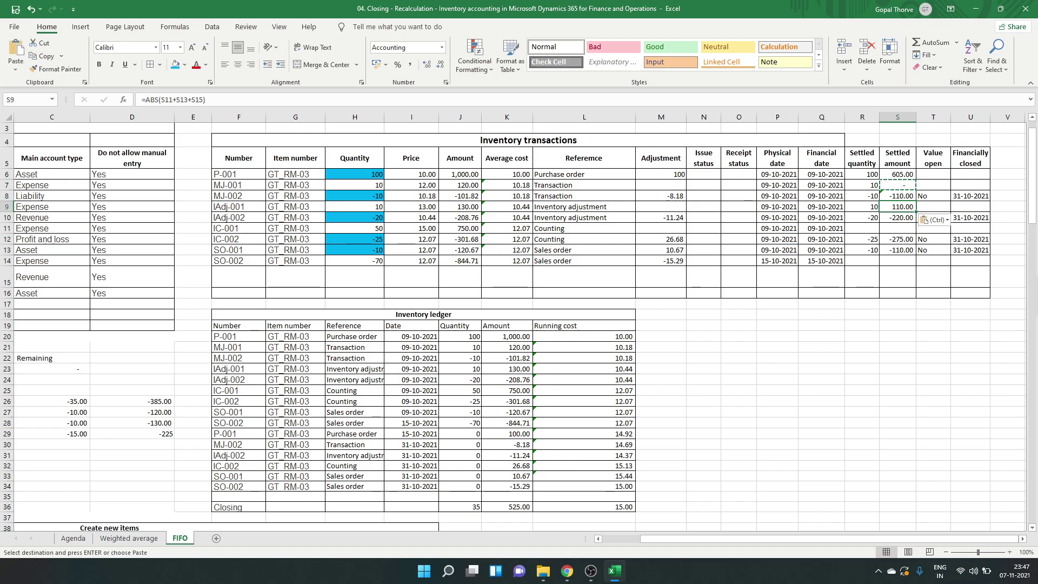
key("ctrl+z")
key("Up")
key("Up")
key("Down")
key("Down")
key("ctrl+v")
key("ctrl+z")
key("Up")
key("Up")
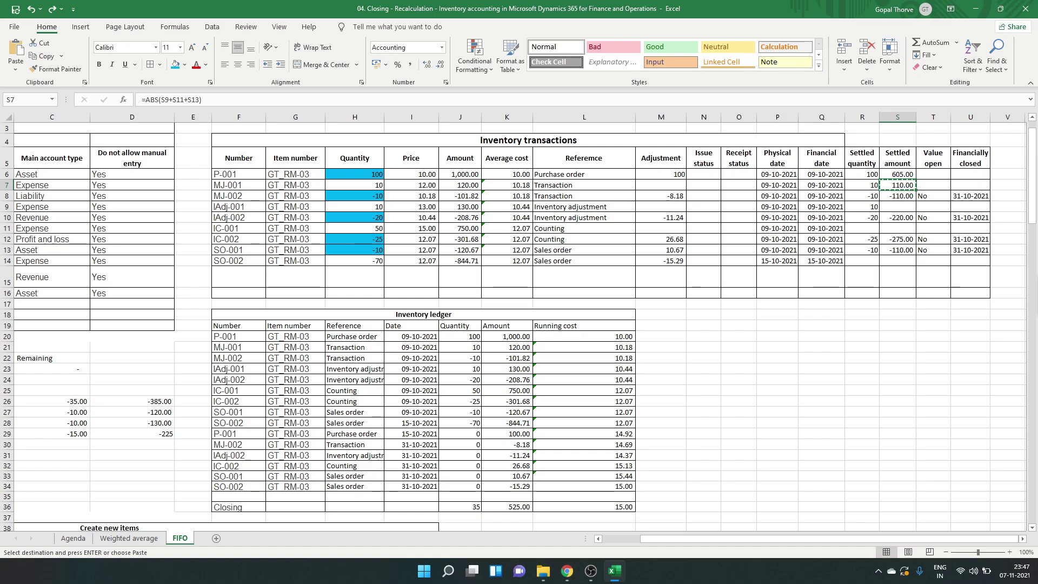
Step: Examine which cells the settled amount formulas of MJ-001 in S7 and P-001 in S6 refer to
key("F2")
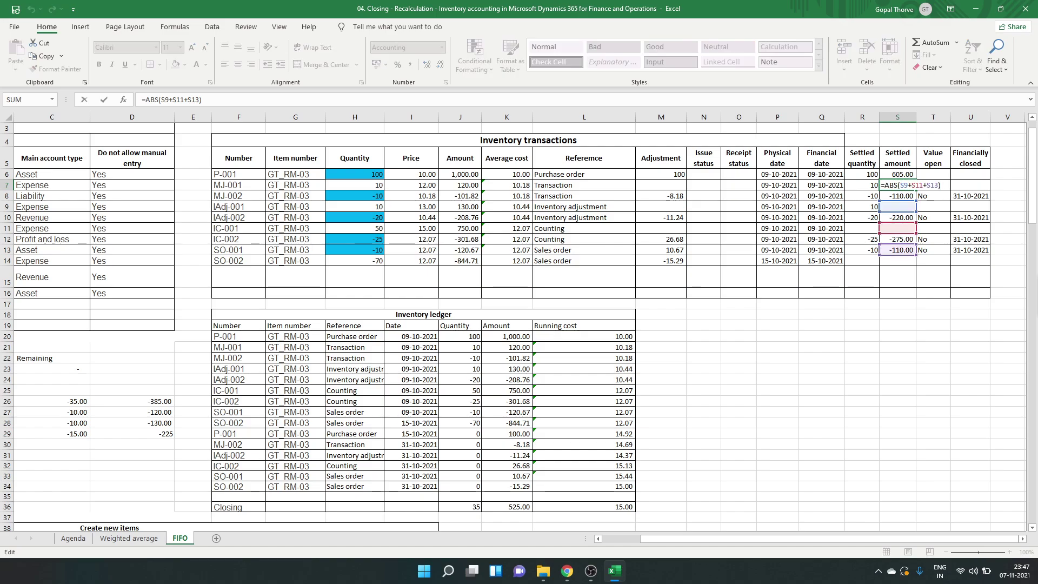
key("Escape")
key("F2")
key("Escape")
key("Up")
key("F2")
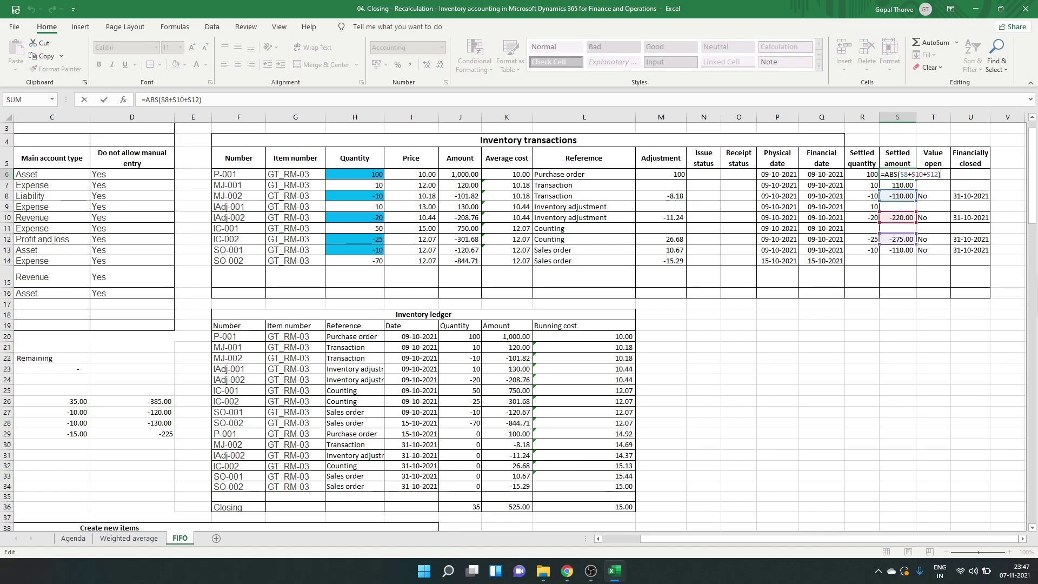
key("Escape")
key("F2")
key("Escape")
key("Down")
key("Down")
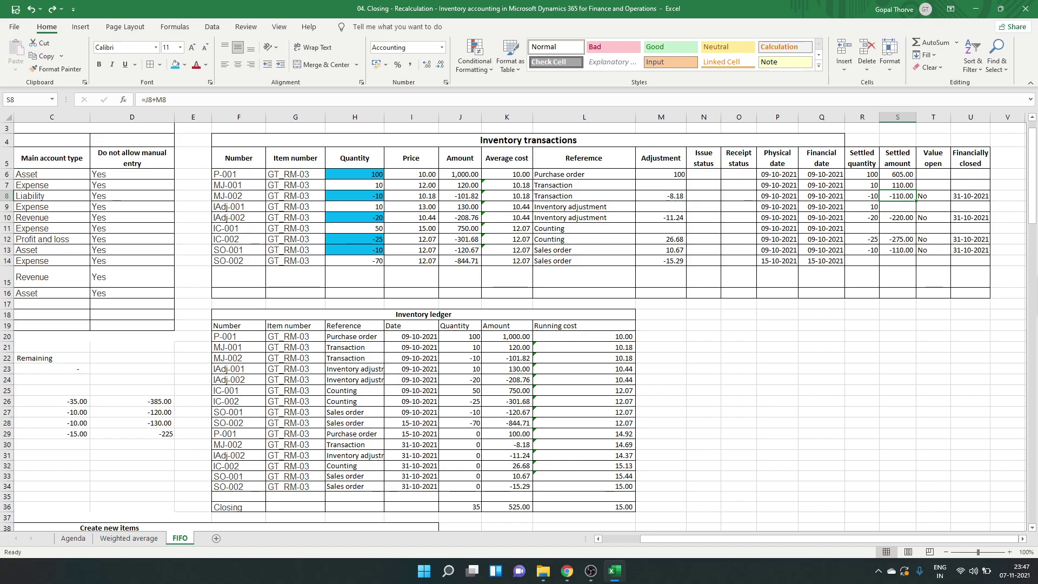
Step: Try to copy the IAdj-002 settled amount formula from S10 to the IAdj-001 row in S9
left_click(889, 217)
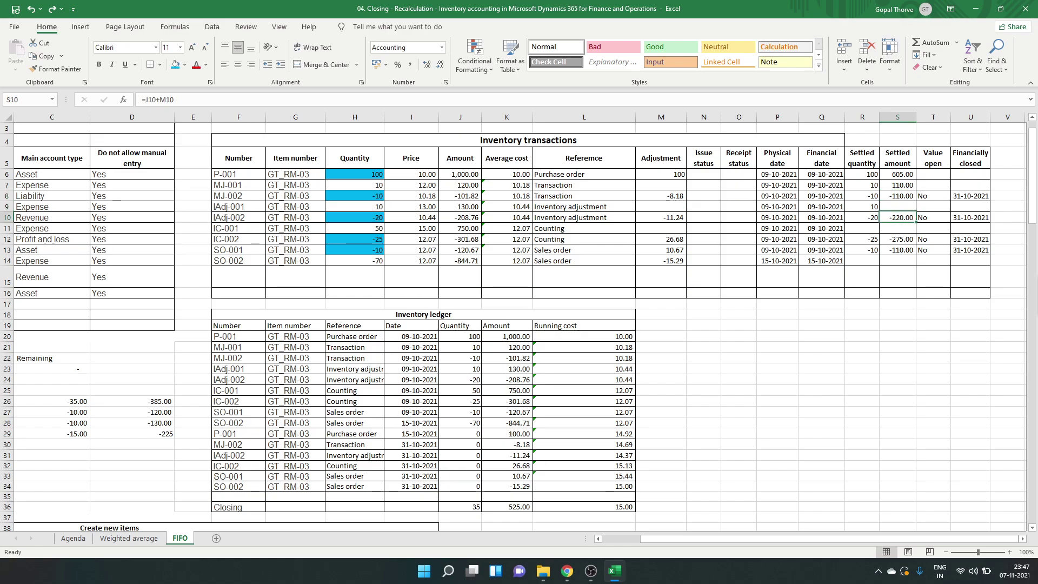
key("ctrl+c")
key("Up")
key("Up")
key("ctrl+v")
key("ctrl")
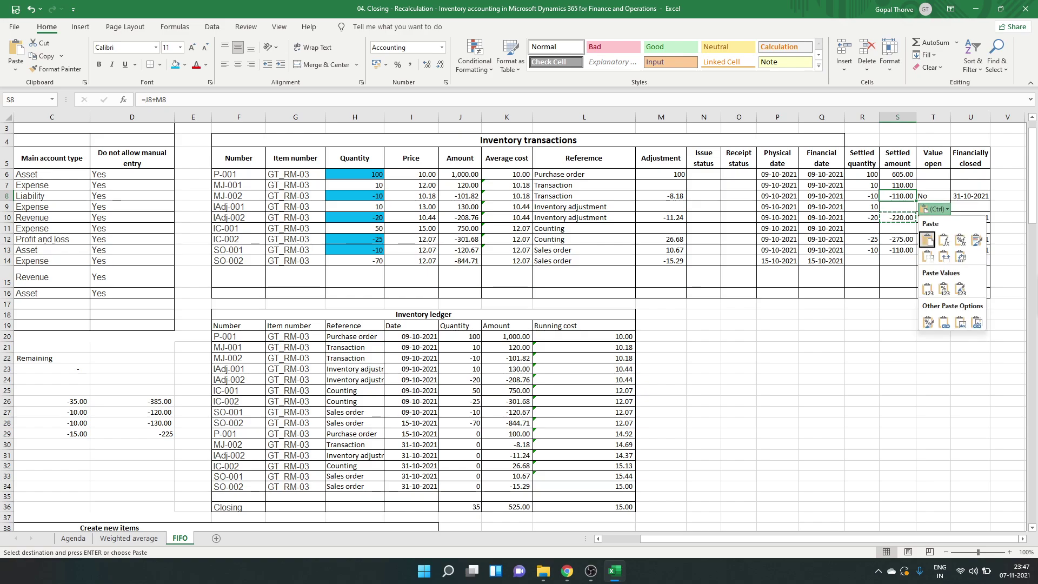
key("Up")
key("Escape")
key("Down")
key("ctrl+v")
key("Escape")
key("ctrl+z")
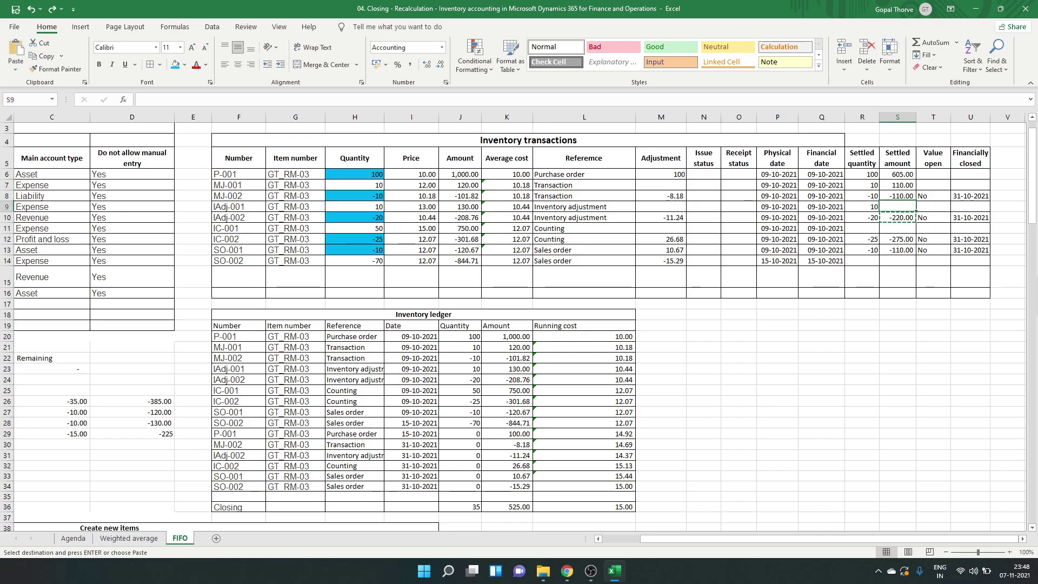
Step: Add the SO-001 amount in S13 to the P-001 settled amount formula in S6, making it =ABS(S8+S10+S12+S13)
key("Up")
key("Up")
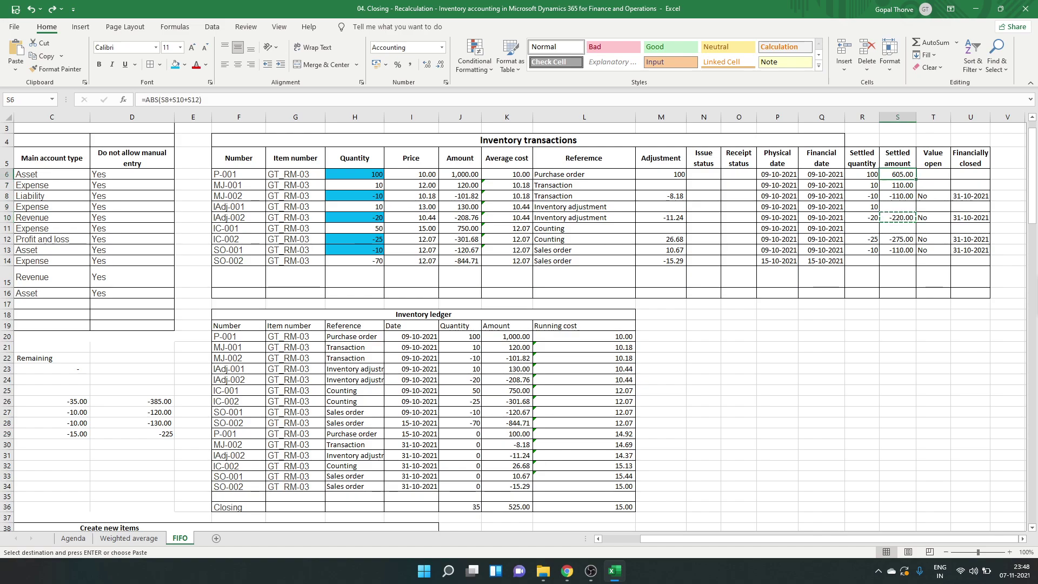
key("Up")
key("F2")
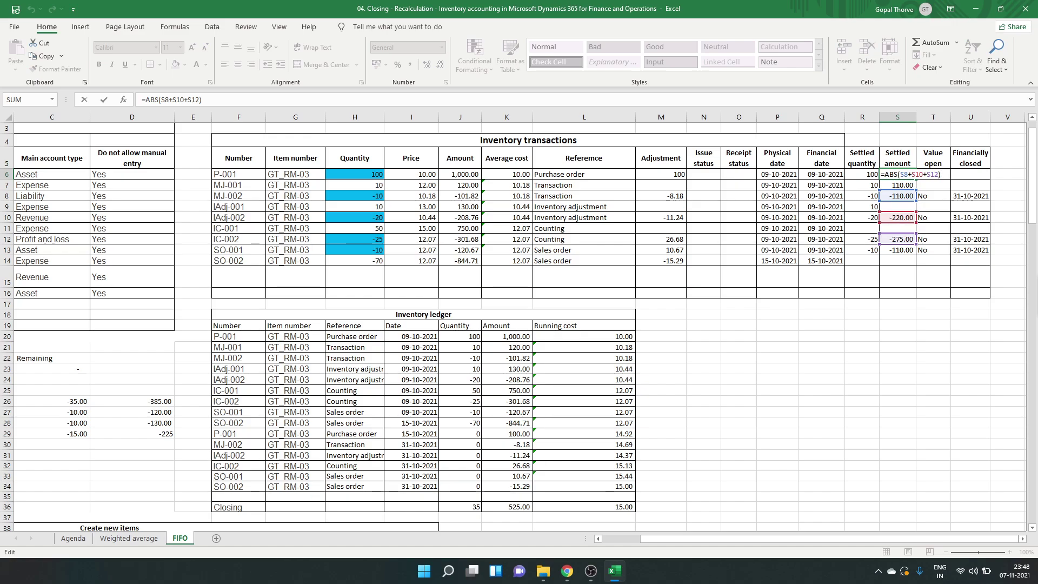
key("Left")
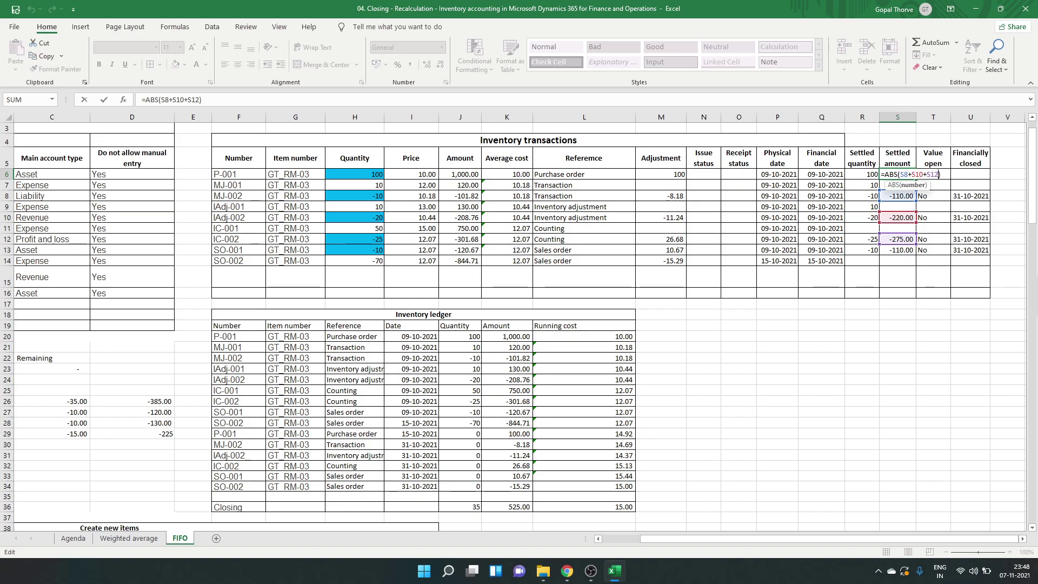
type("+")
left_click(897, 250)
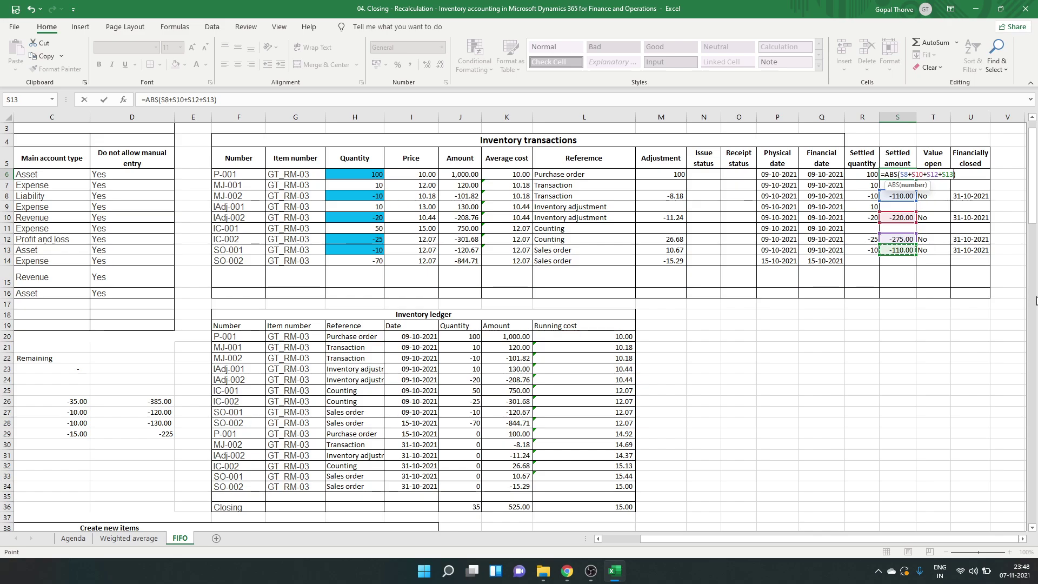
key("Return")
key("Up")
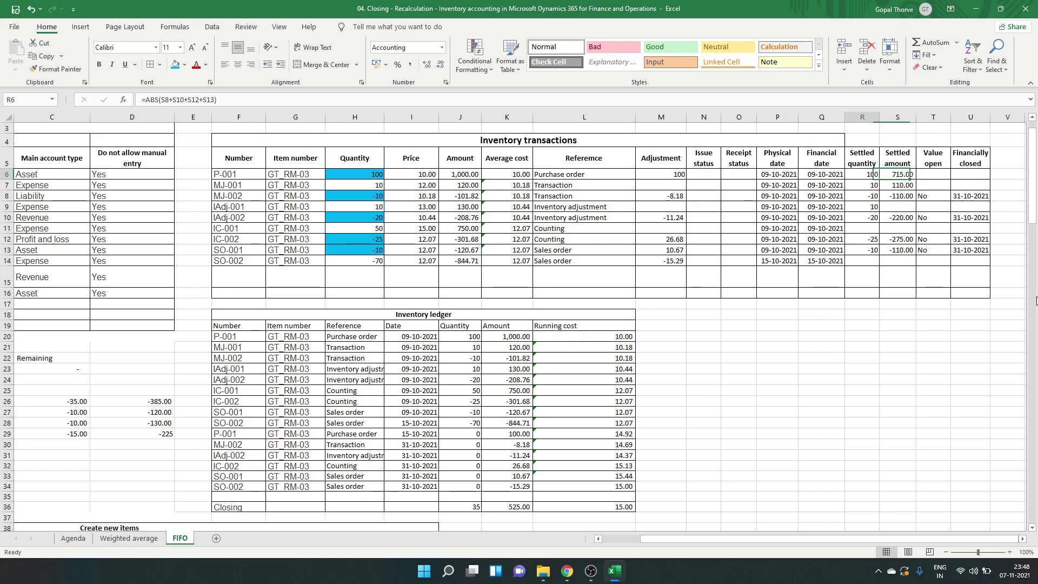
Step: Review the P-001 settled quantity and amount formulas and the settled quantities in the MJ-001 and IAdj-001 rows
key("Left")
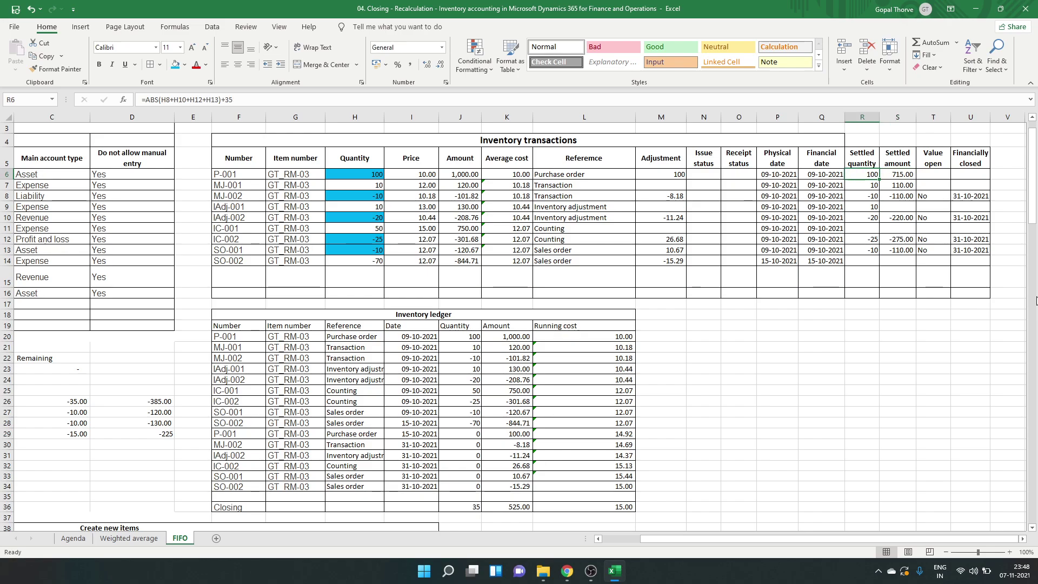
key("Right")
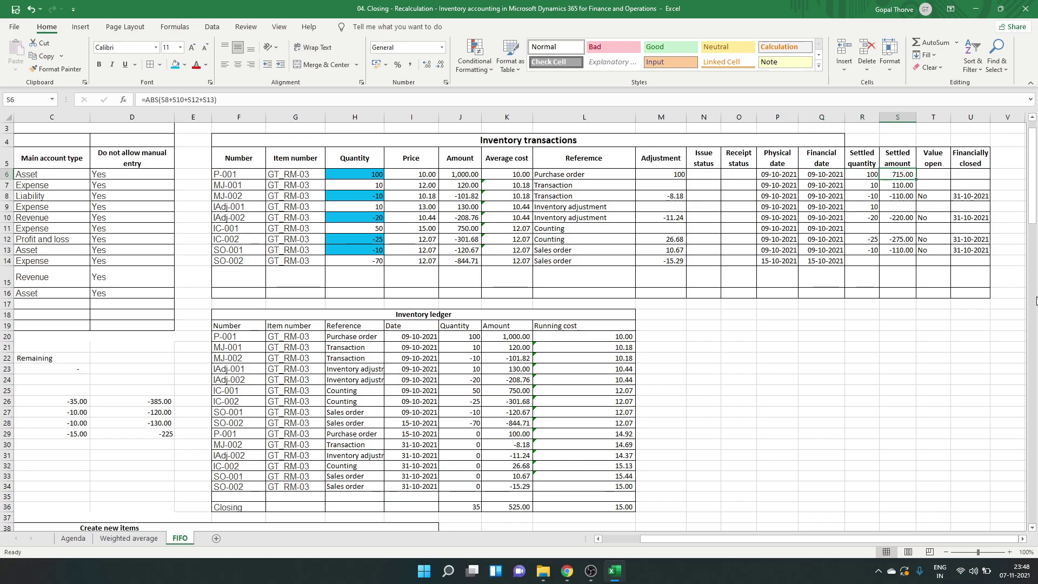
key("F2")
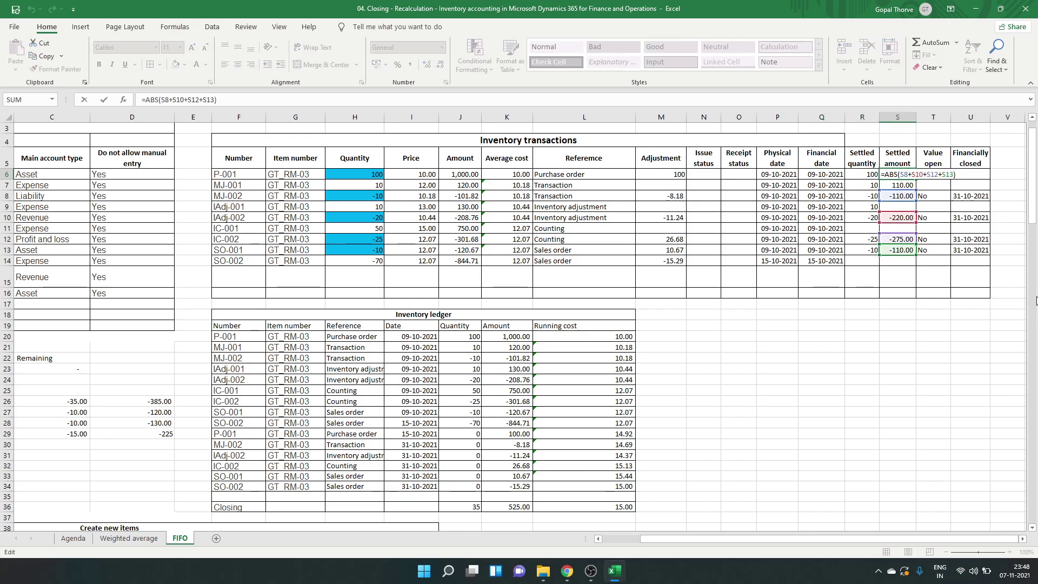
key("Return")
key("Down")
key("Down")
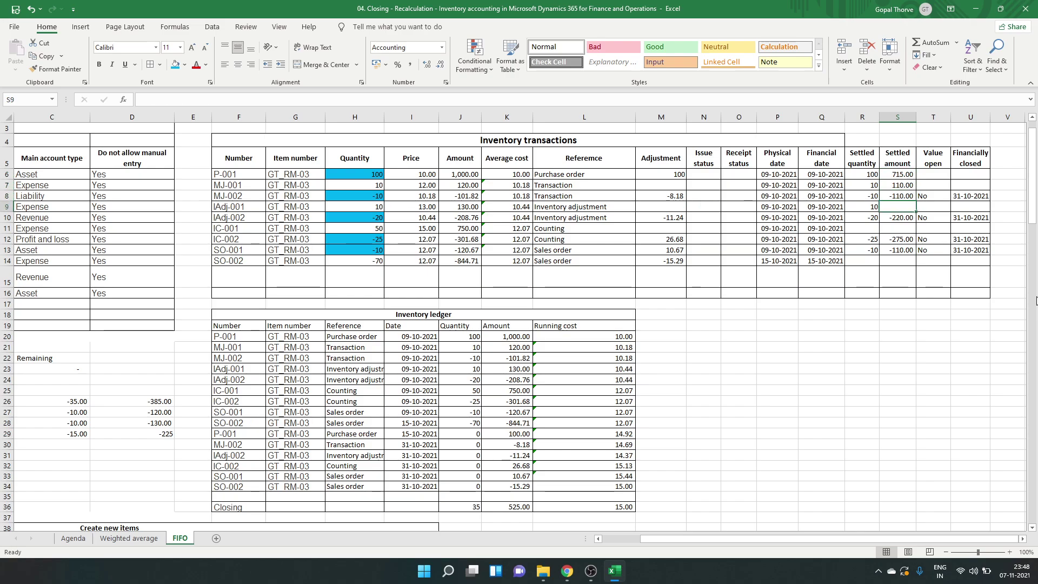
key("Left")
key("Left")
key("Left")
key("Left")
key("Right")
key("Right")
key("Right")
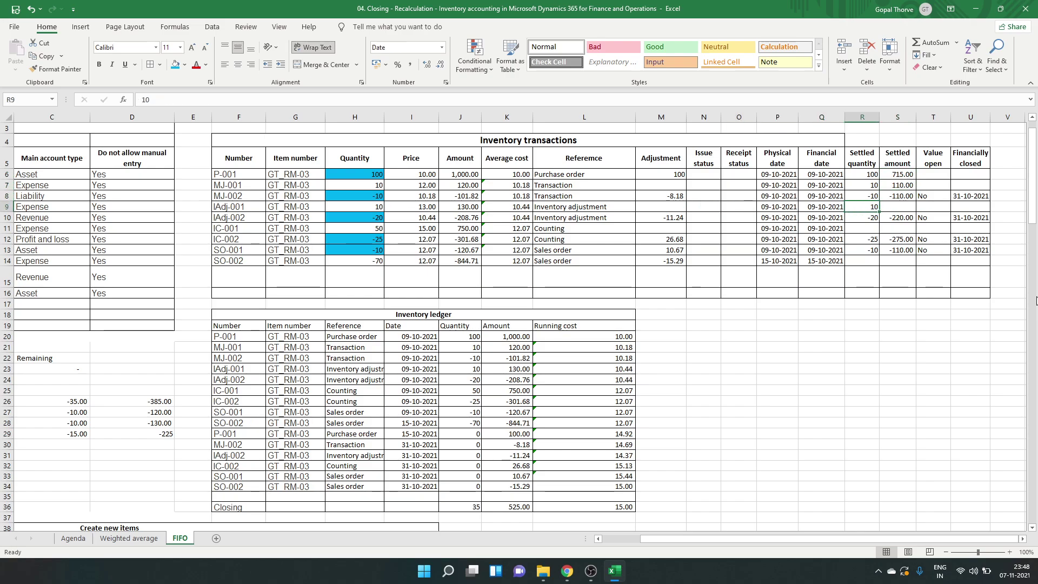
key("Up")
key("Up")
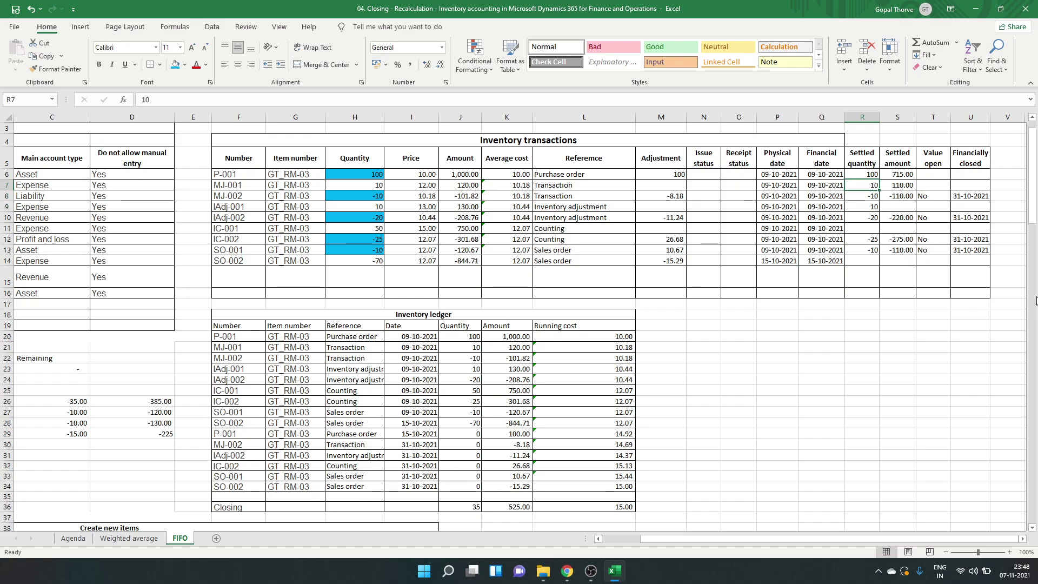
key("Down")
key("Down")
key("Up")
key("Right")
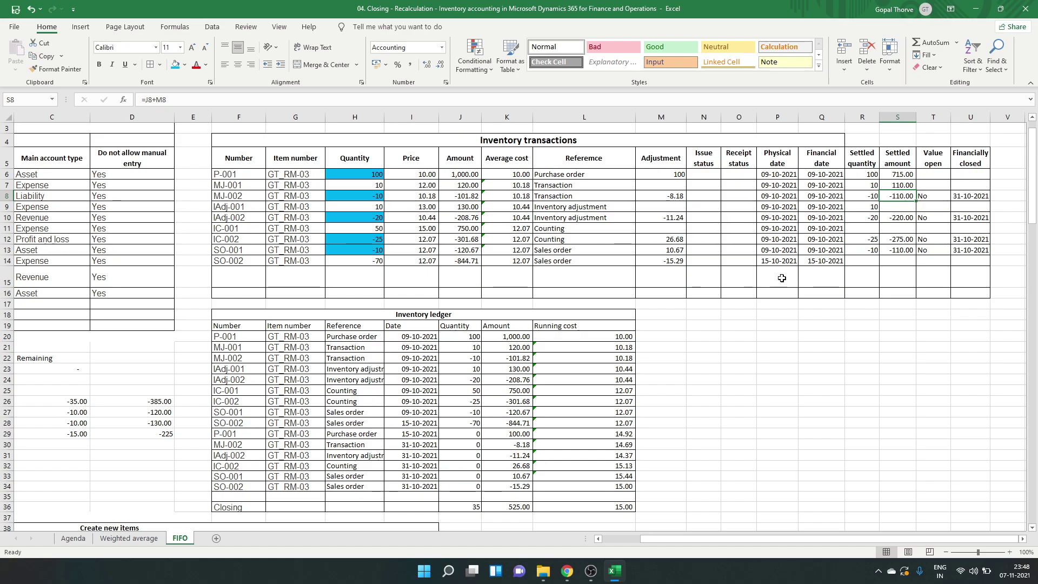
Step: Examine the MJ-001 row's adjustment cell and the references in its settled amount formula in S7
left_click(907, 205)
key("Up")
key("Up")
key("Up")
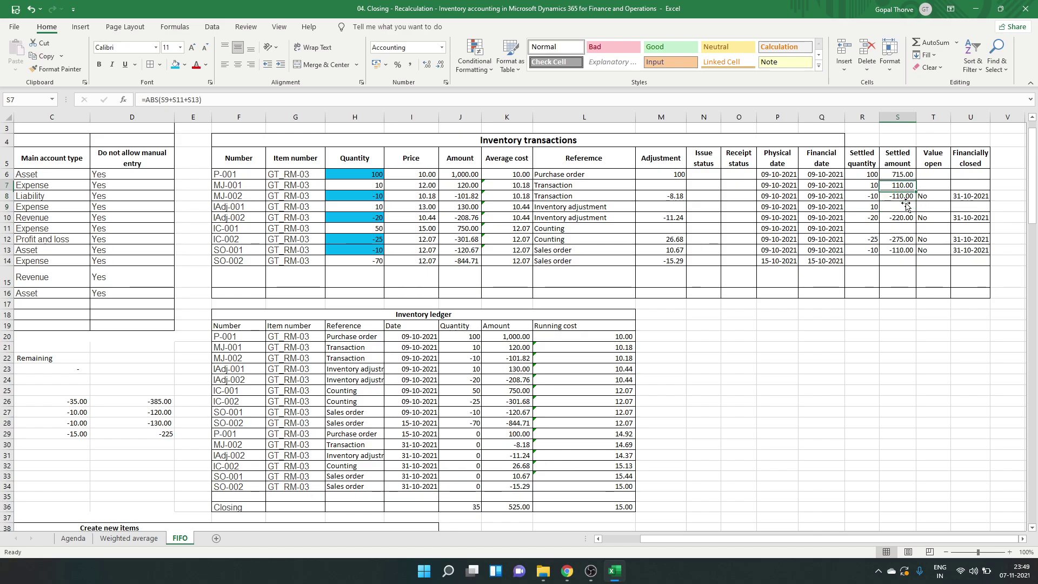
key("Down")
key("Left")
key("Left")
key("Left")
key("Left")
key("Left")
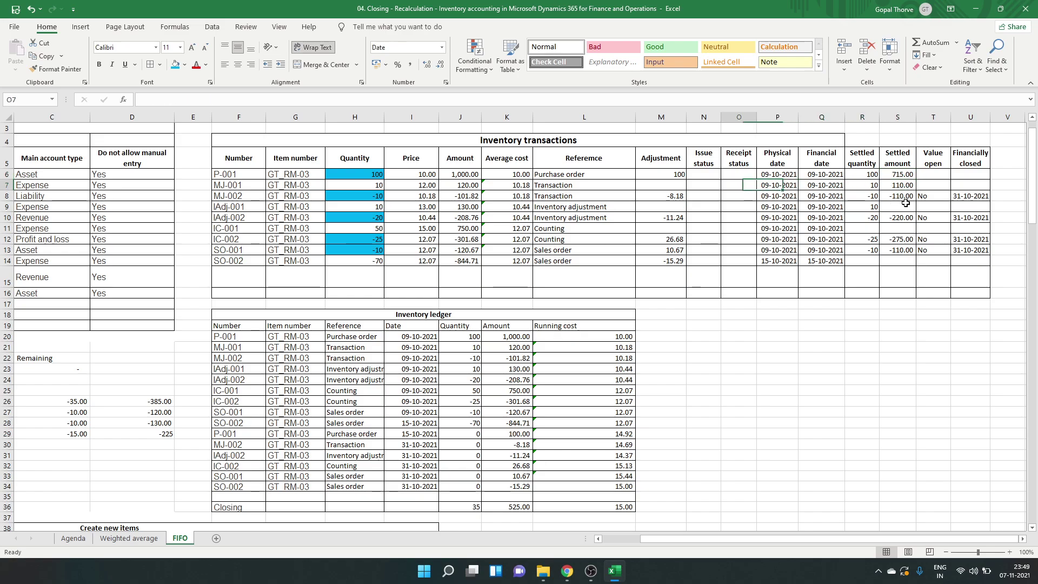
key("Left")
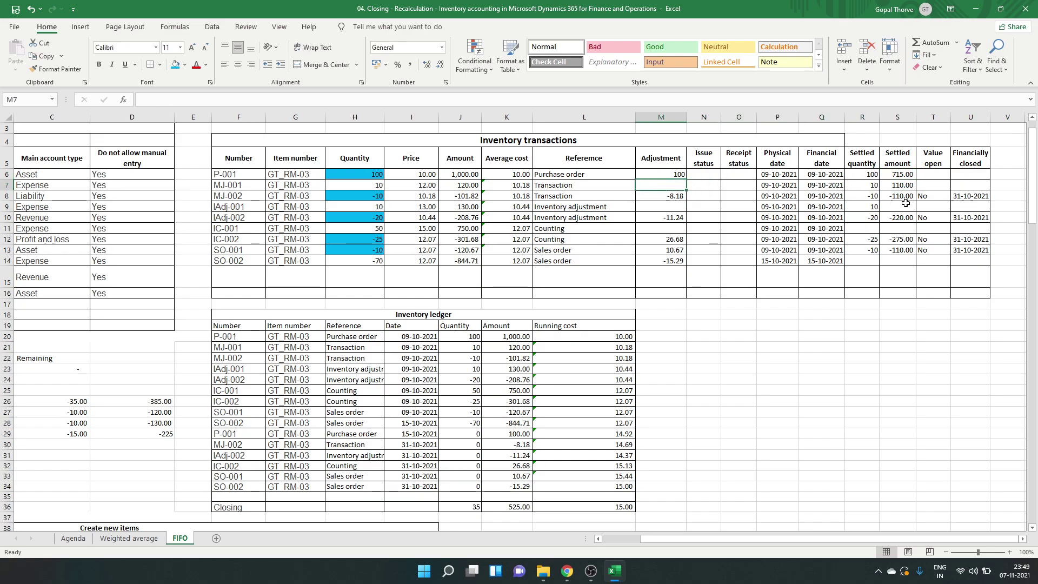
key("Right")
key("Right")
key("Right")
key("Right")
key("Right")
key("Right")
key("F2")
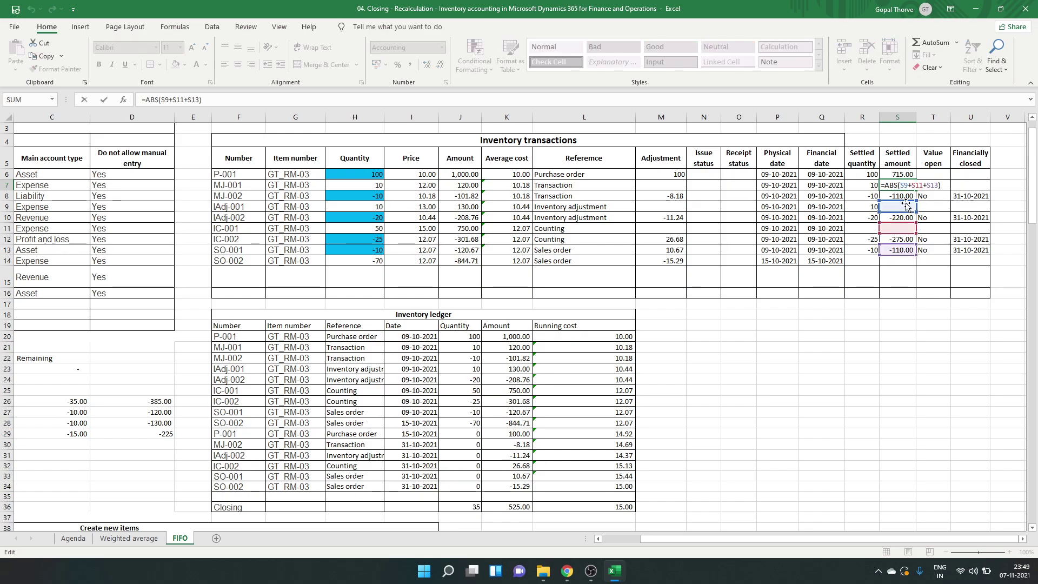
key("ctrl+Return")
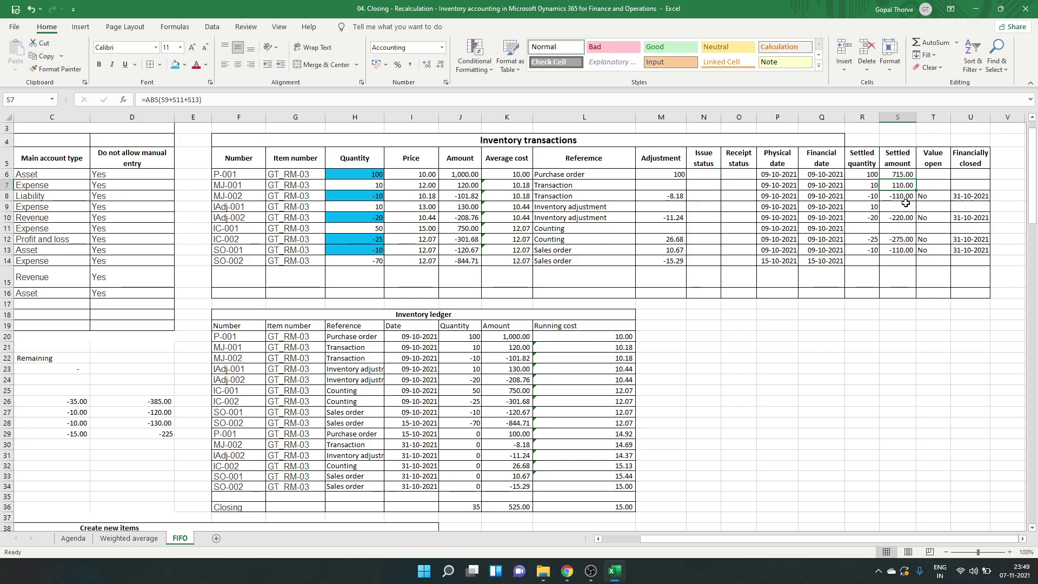
Step: Replace the MJ-001 settled amount formula in S7 with =J7+M7, adding the amount and the adjustment
type("=")
key("Left")
key("Left")
key("Left")
key("Left")
key("Left")
key("Left")
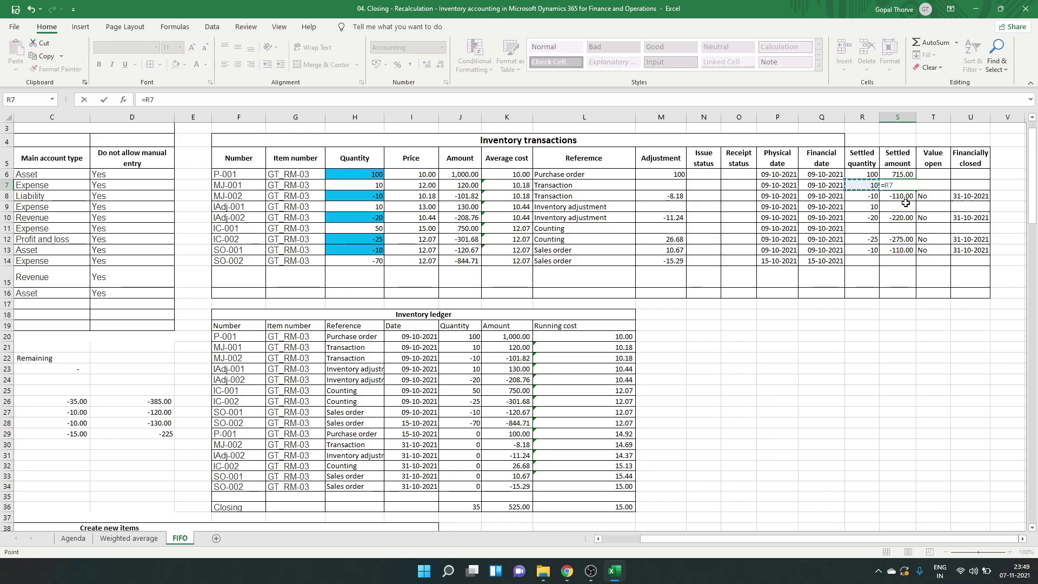
key("Left")
key("Left")
key("Left")
key("Left")
key("Right")
type("+")
key("Left")
key("Left")
key("Left")
key("Left")
key("Left")
key("Left")
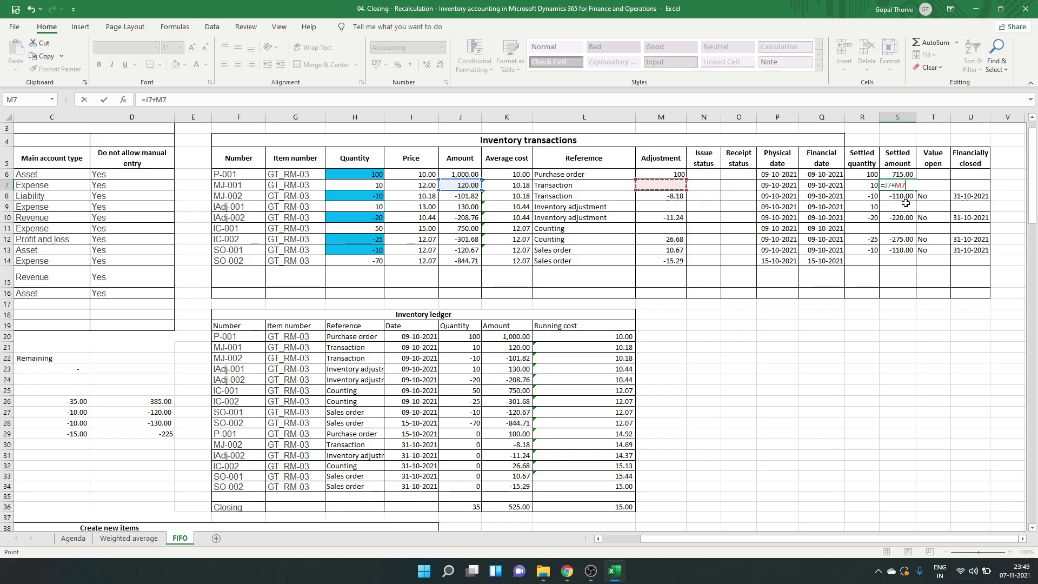
key("Return")
Step: Copy the MJ-001 settled amount formula from S7 to the IAdj-001 row in S9
key("Down")
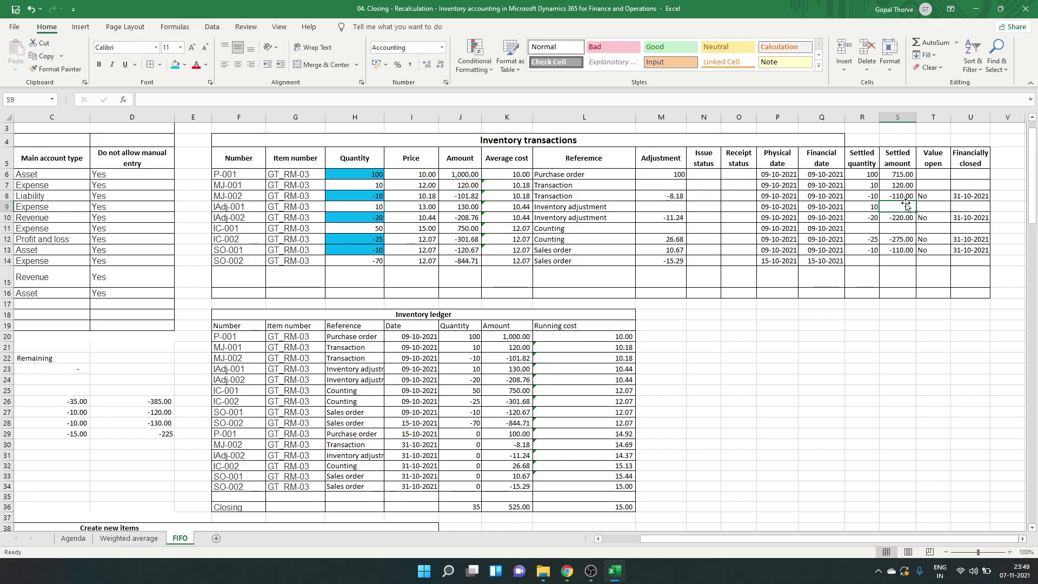
type("=")
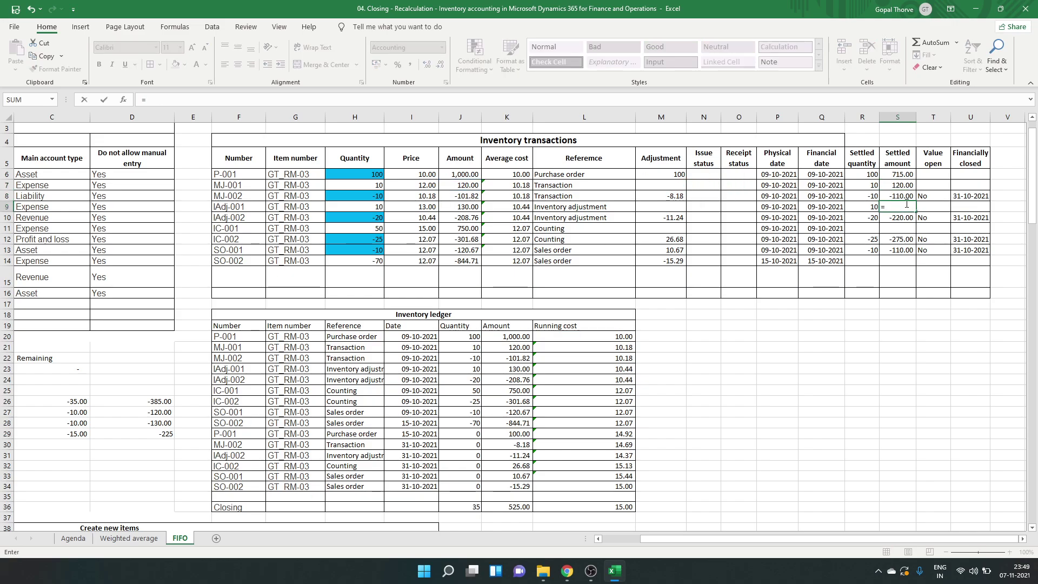
key("Escape")
key("Up")
key("shift+Up")
key("ctrl+c")
left_click(905, 203)
key("ctrl+v")
key("Return")
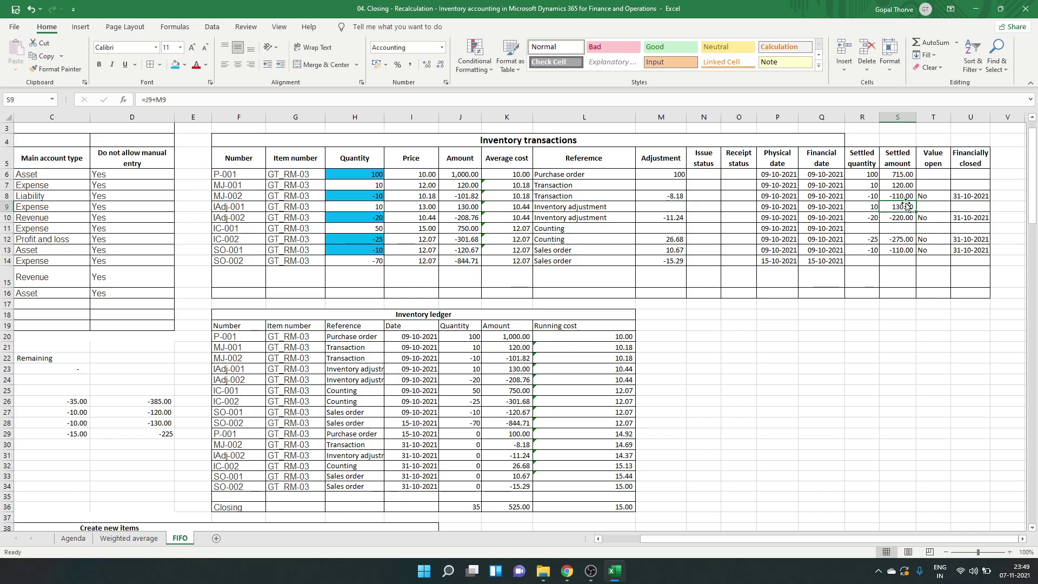
Step: Copy the IAdj-001 settled amount formula from S9 to the IC-001 row in S11 and check its references
key("ctrl+c")
key("Down")
key("Down")
key("ctrl+v")
key("Escape")
key("F2")
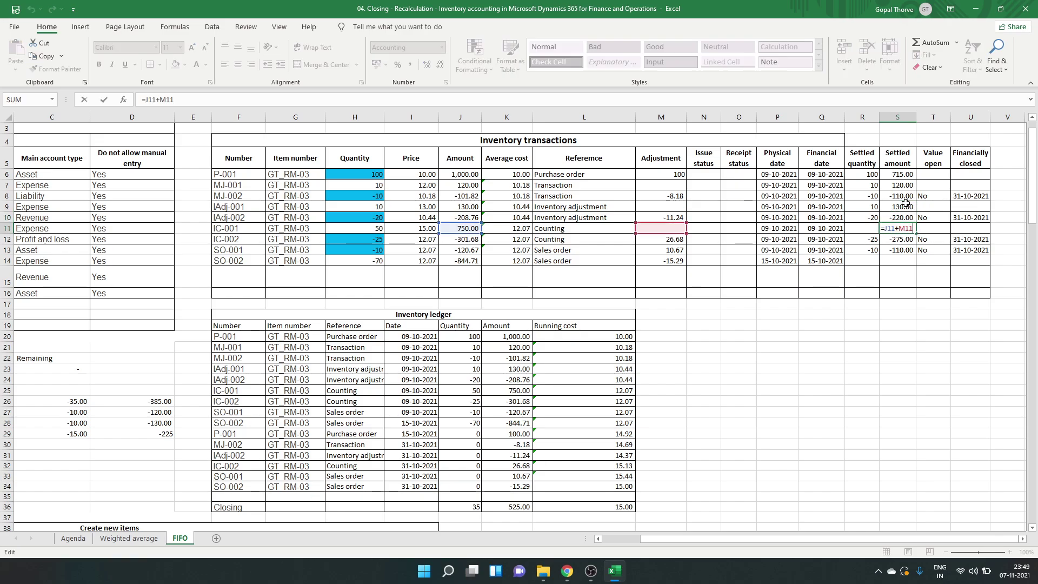
key("Escape")
Step: Enter 15 as the settled quantity of the IC-001 receipt in R11
key("Left")
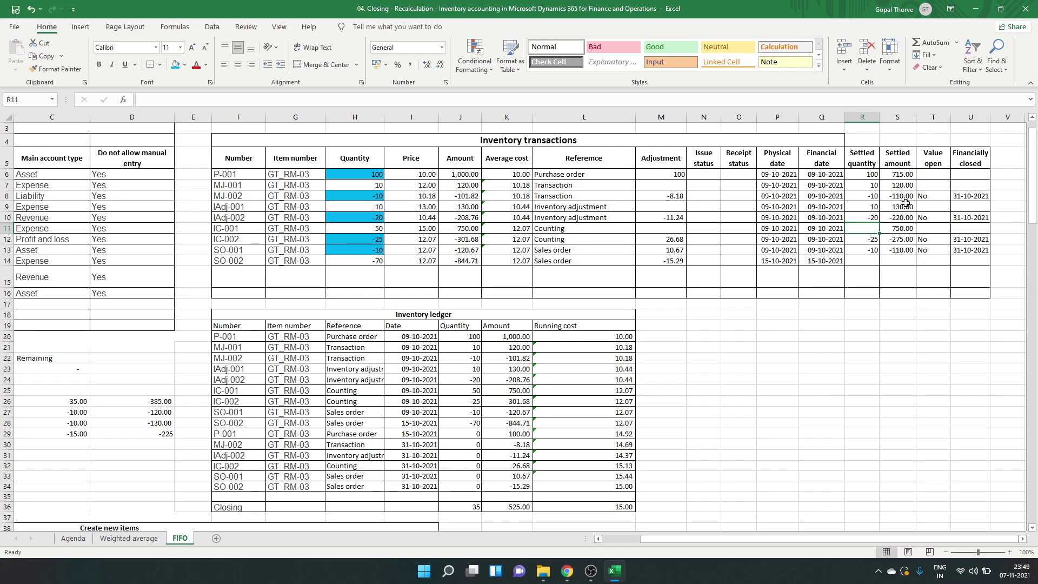
type("15")
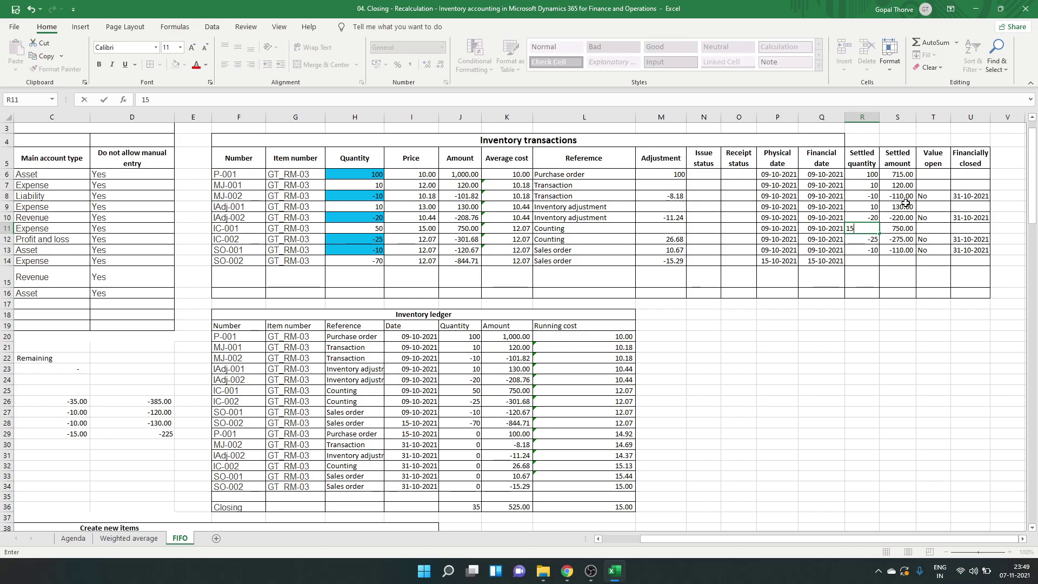
key("Tab")
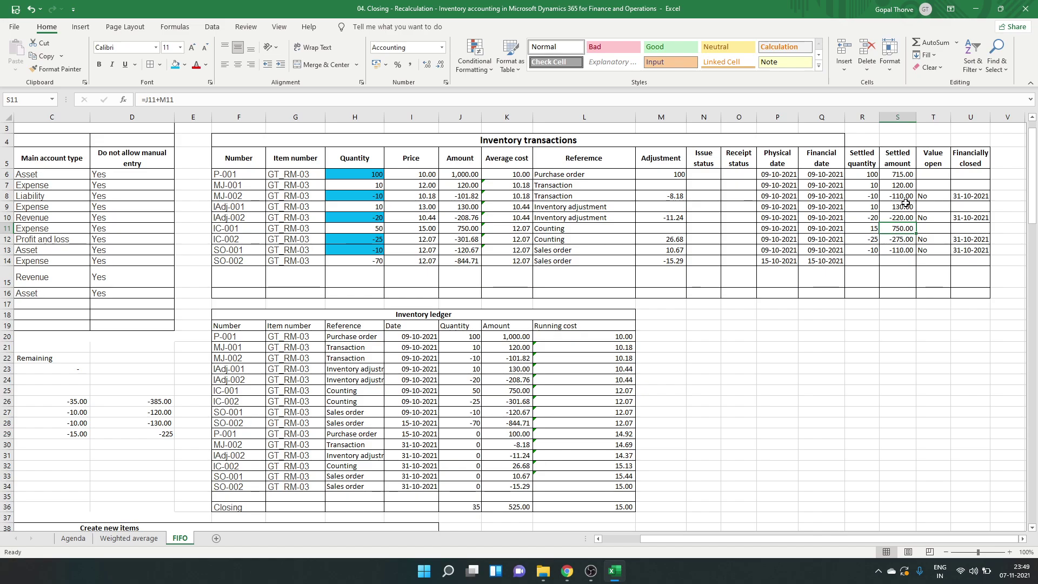
Step: Replace the IC-001 settled amount formula in S11 with =(J11+M11)/H11*R11 so it covers only the settled quantity
type("=")
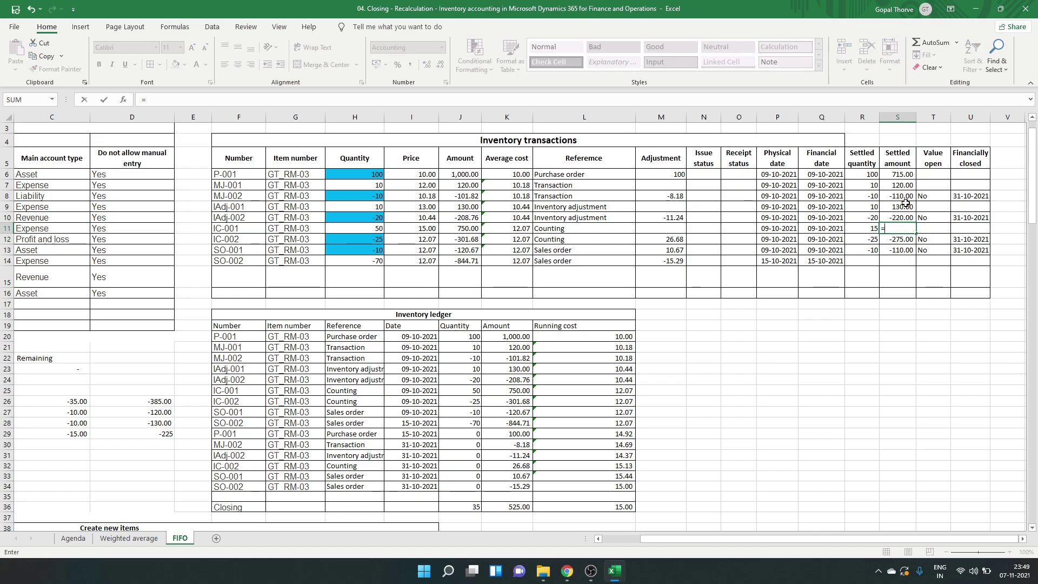
key("Left")
key("Left")
key("Left")
key("Left")
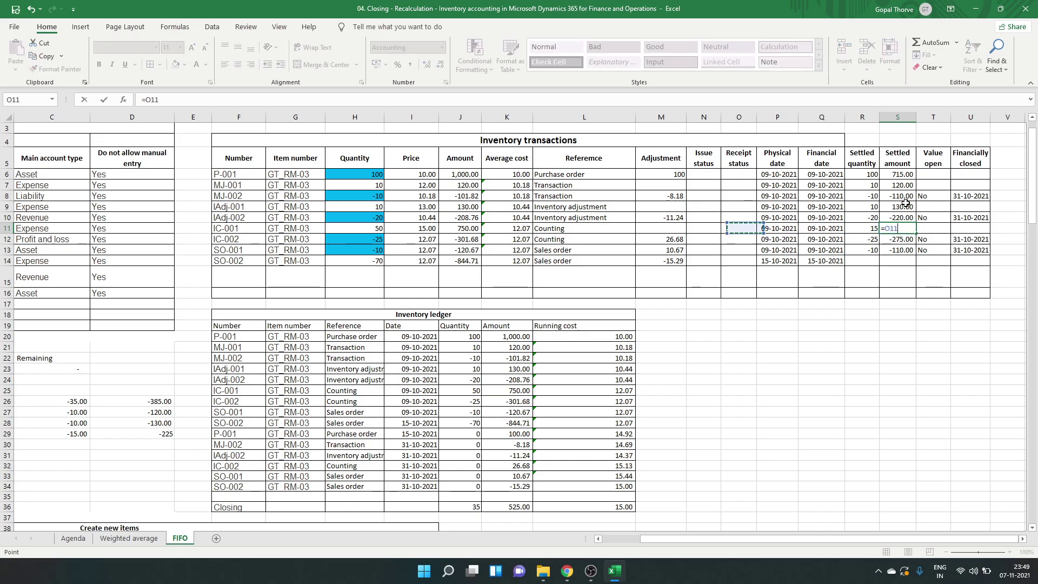
key("Right")
key("BackSpace")
key("BackSpace")
key("BackSpace")
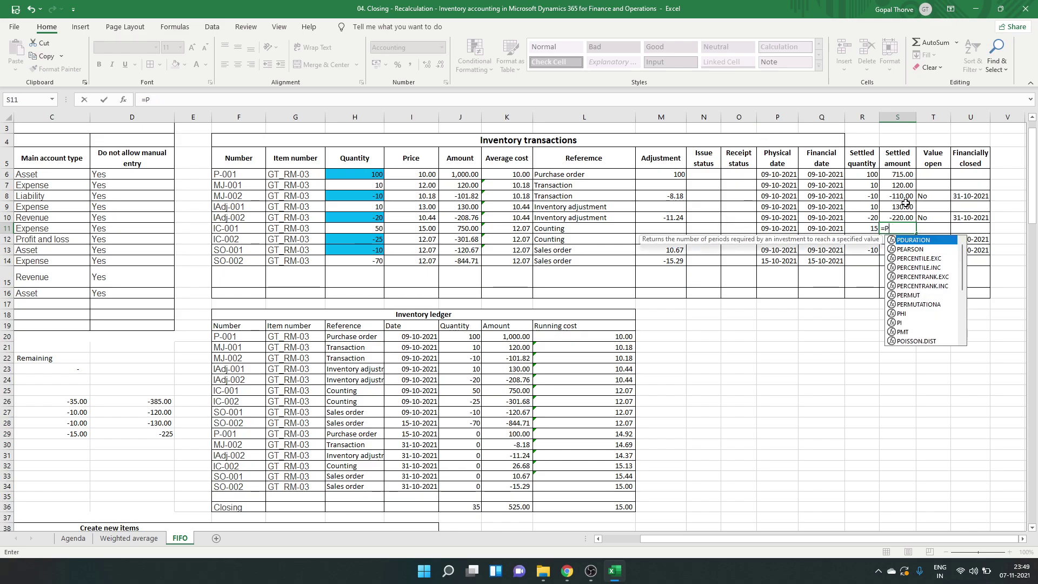
type("(")
key("Left")
key("Left")
key("Left")
key("Left")
key("Left")
key("Left")
key("Left")
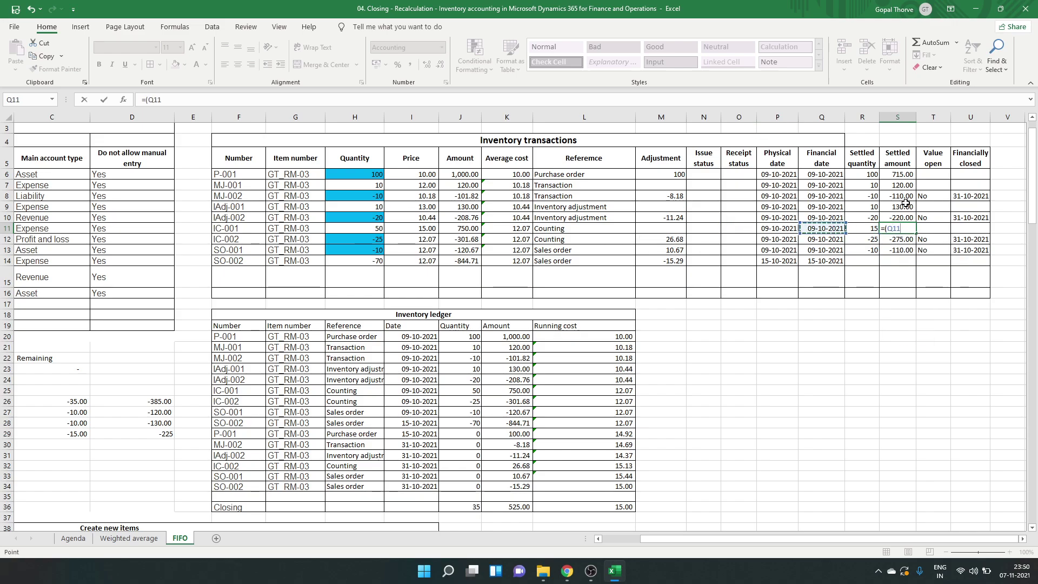
key("Left")
key("Left")
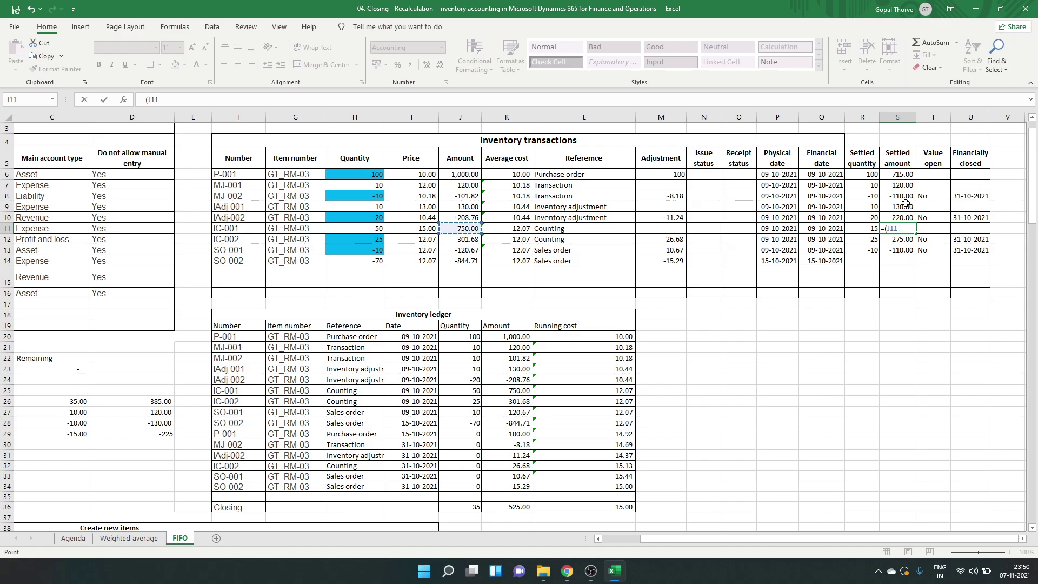
type("+")
key("Left")
key("Left")
key("Left")
key("Left")
key("Left")
key("Left")
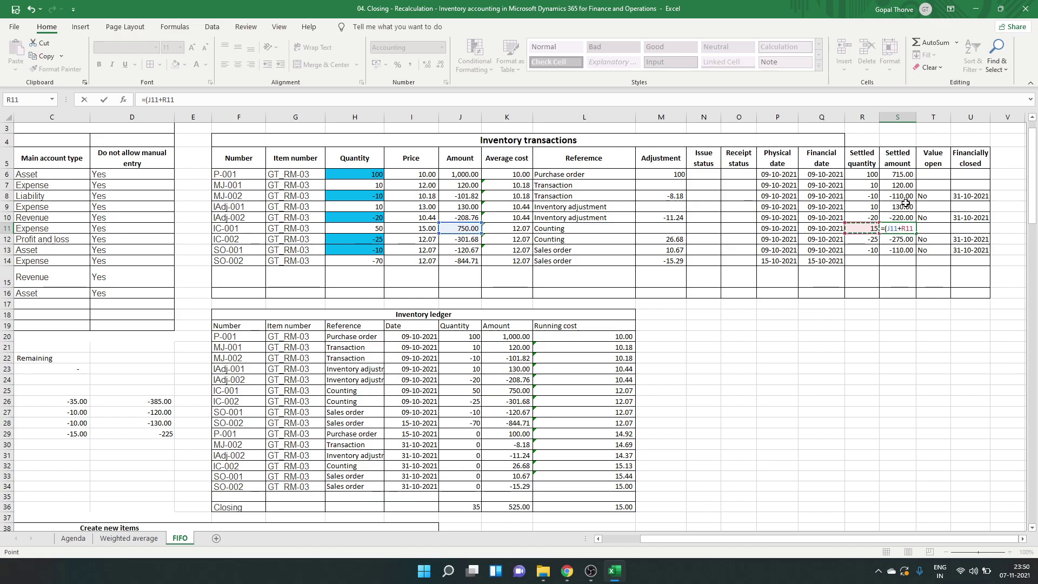
type(")/")
key("Left")
key("Left")
key("Left")
key("Left")
key("Left")
key("Left")
key("Left")
key("Left")
key("Left")
key("Left")
key("Left")
key("Left")
key("Left")
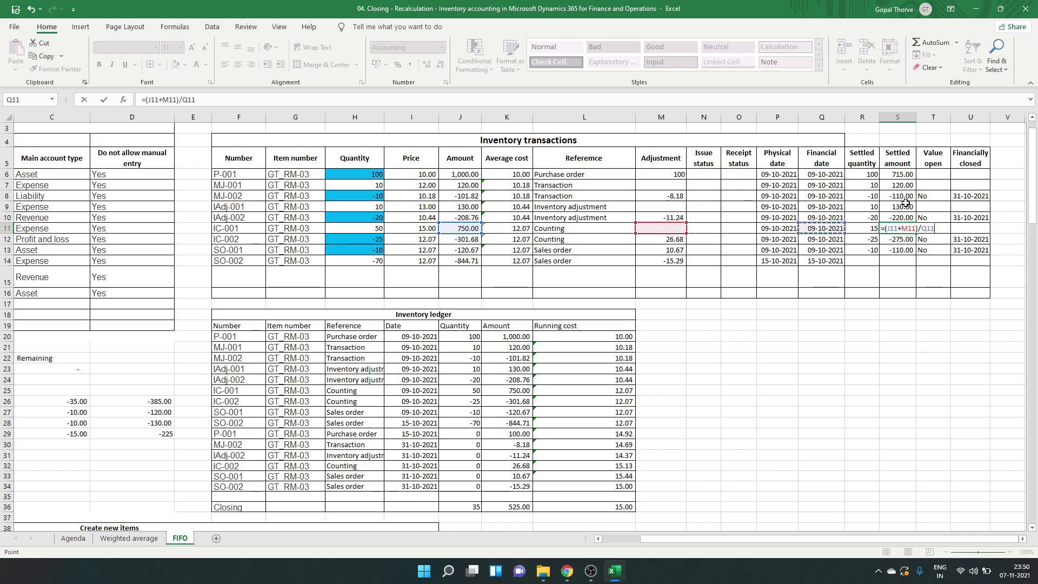
key("Right")
key("Right")
type("*")
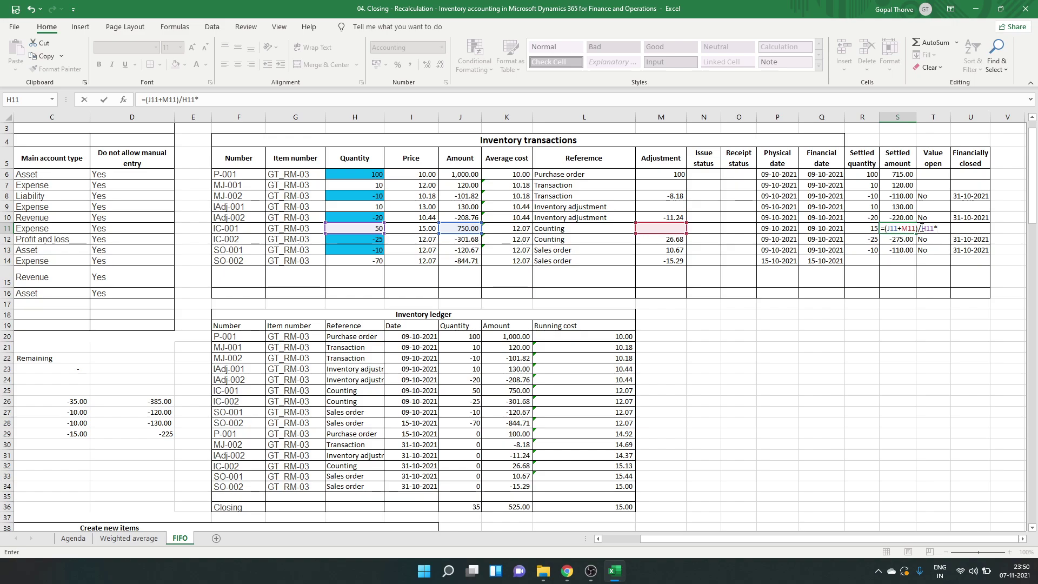
left_click(869, 227)
key("ctrl+Return")
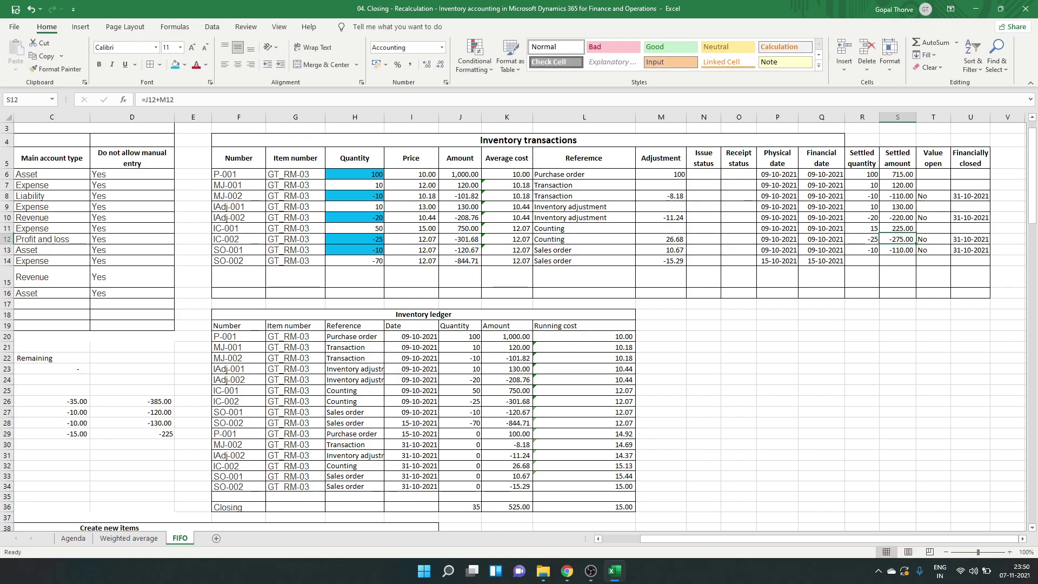
Step: Check the cell references of the settled amount formulas for IC-001 in S11 and P-001 in S6
key("F2")
key("Escape")
key("F2")
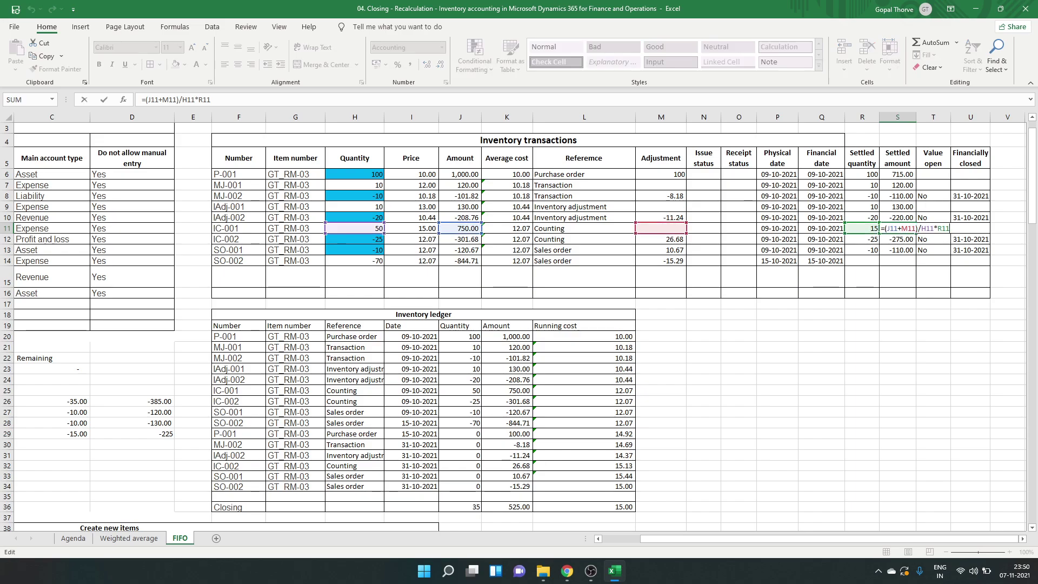
key("Escape")
key("Up")
key("Up")
key("Up")
key("Up")
key("Up")
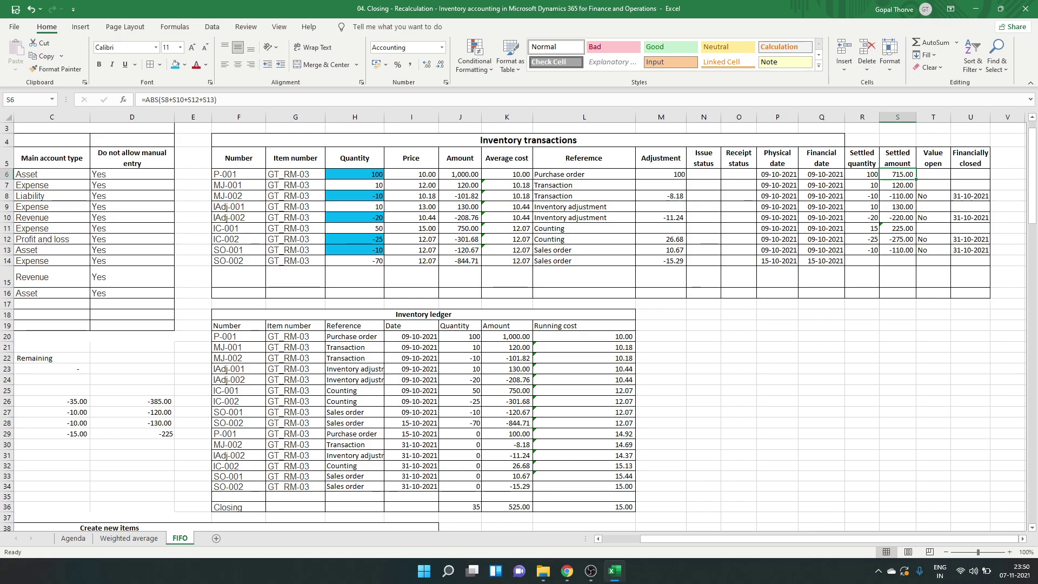
key("F2")
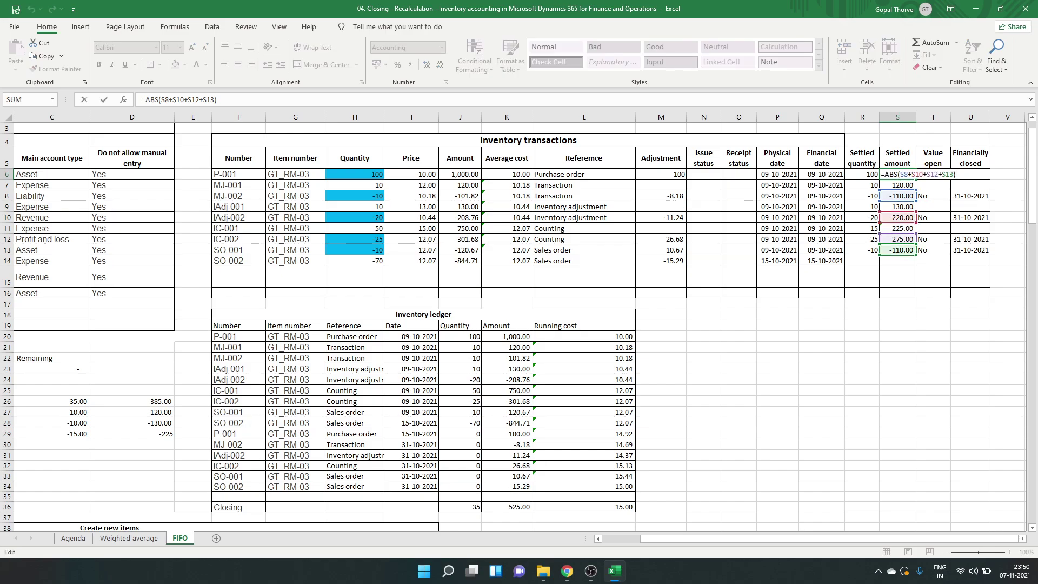
key("Return")
Step: Enter -70 as the settled quantity of the SO-002 issue in R14
key("Down")
key("Down")
key("Down")
key("Down")
key("Down")
key("Down")
key("Down")
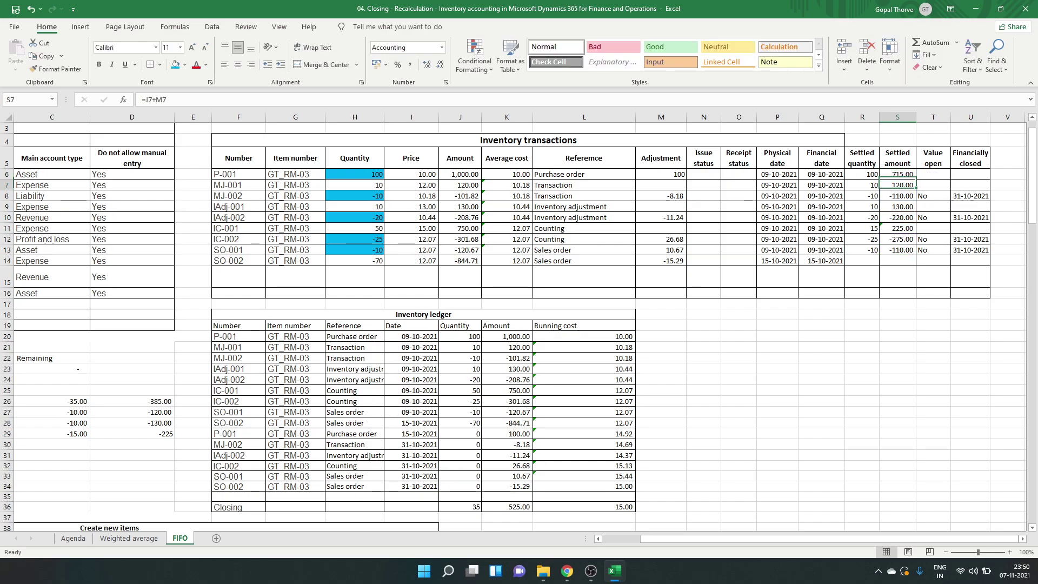
key("Left")
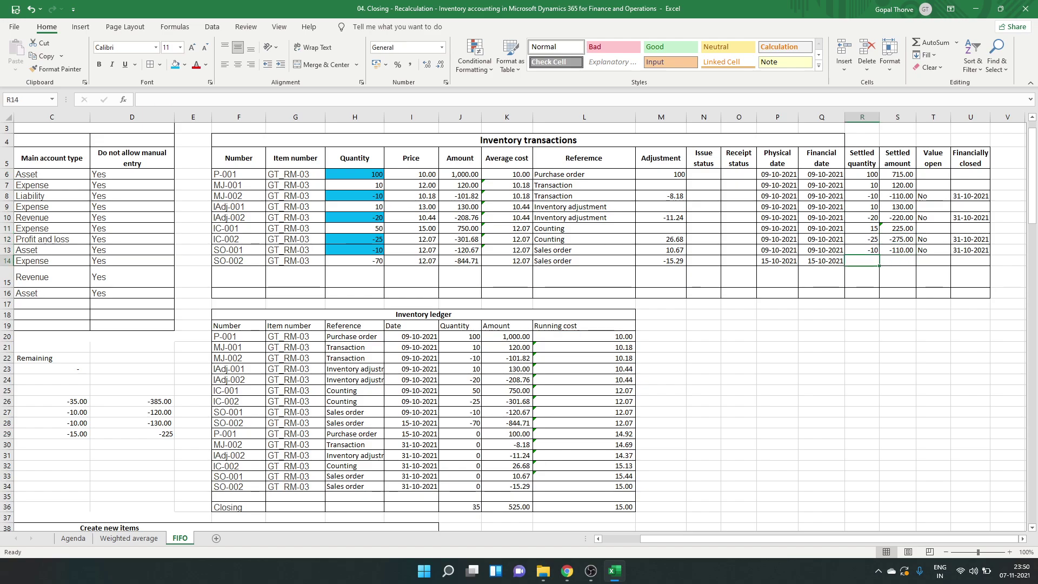
type("-70")
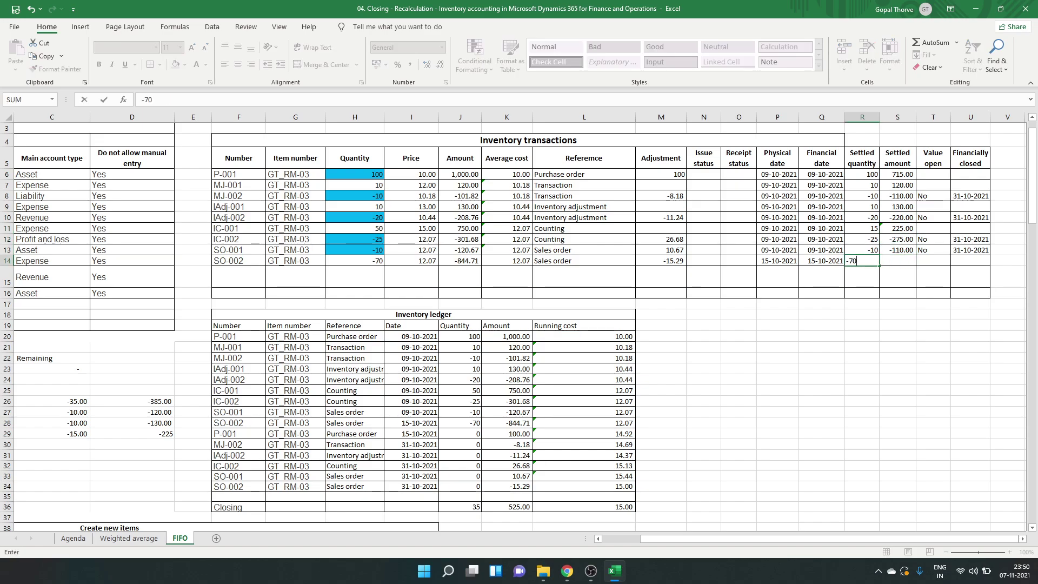
key("Tab")
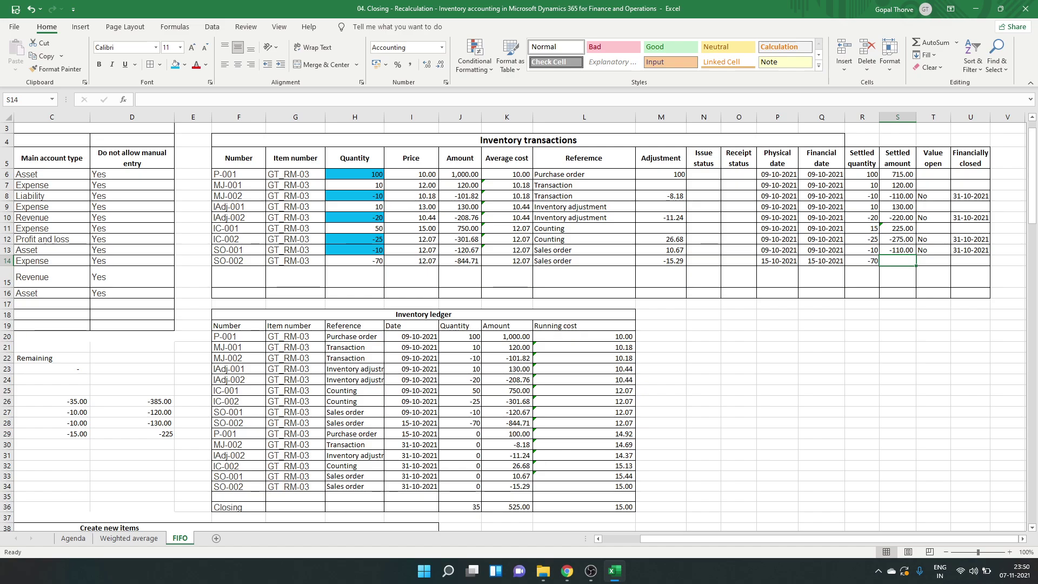
Step: Copy the settled amount formula from the issue rows above to the SO-002 row in S14 and check its references
key("Left")
key("Left")
key("Right")
key("Right")
key("Up")
key("Up")
key("shift+Down")
key("ctrl+c")
key("Down")
key("Down")
key("ctrl+v")
key("Escape")
key("F2")
key("ctrl+Return")
Step: Go back to the P-001 settled amount formula in S6
key("Left")
key("Up")
key("Up")
key("Up")
key("Up")
key("Up")
key("Up")
key("Up")
key("Up")
key("Right")
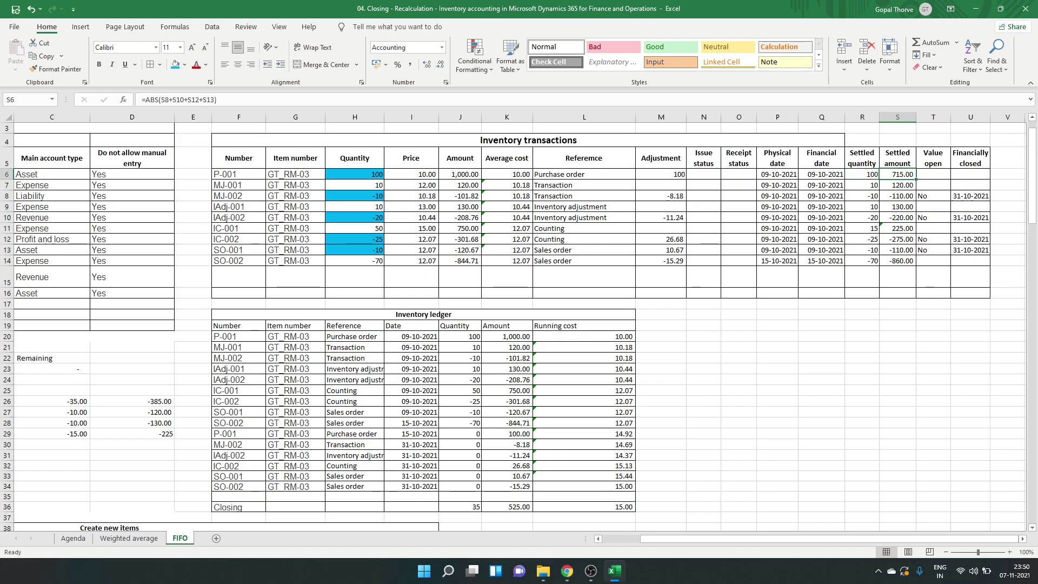
Step: Extend the ABS sum in P-001's settled amount (S6) by adding D26 inside the parentheses
key("F2")
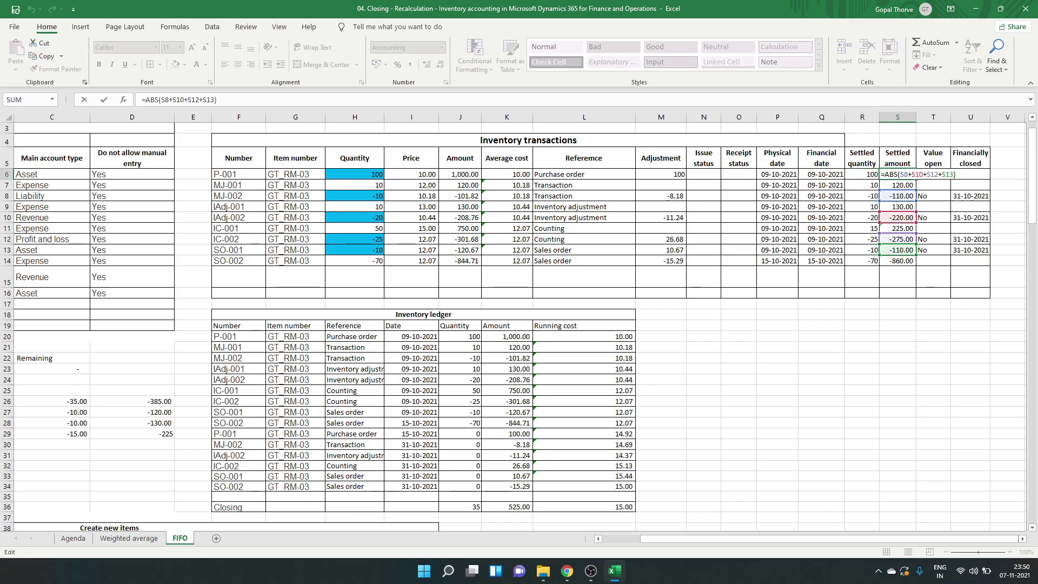
key("Left")
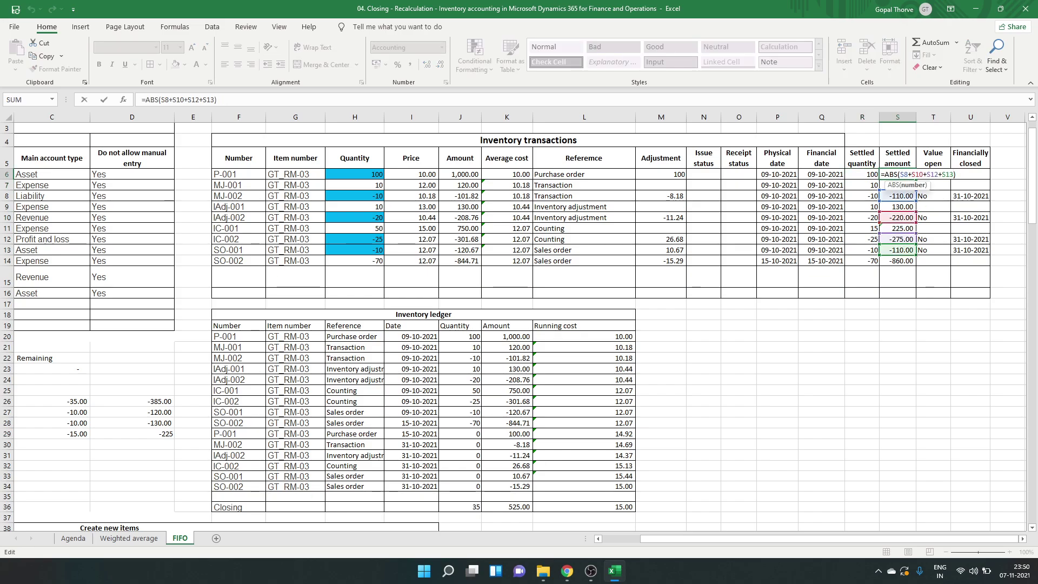
type("+")
left_click(165, 401)
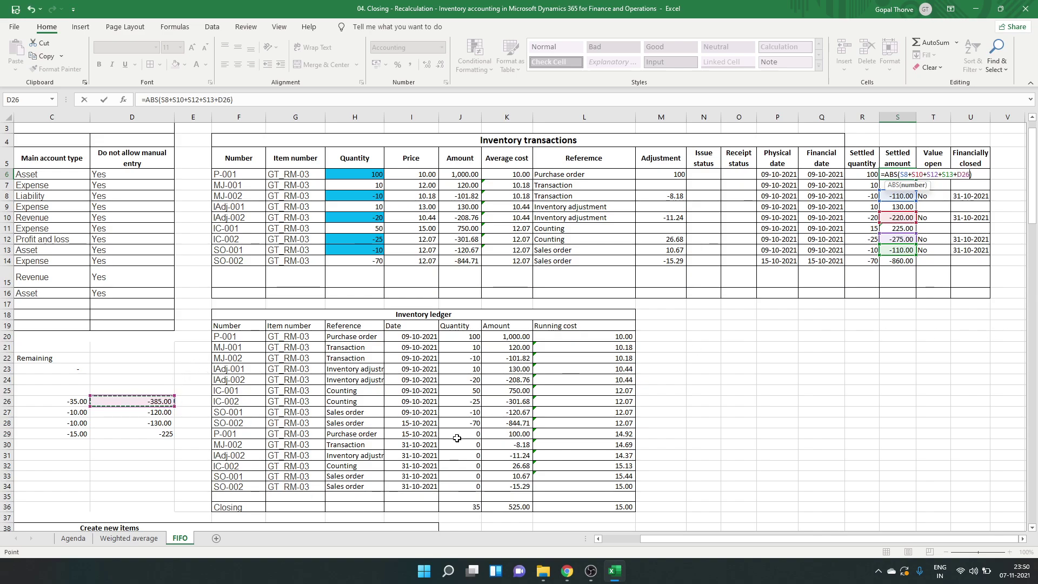
key("Return")
Step: Set Value open to No and Financially closed to 31/10/2021 for the P-001 transaction
key("Up")
key("Left")
key("Left")
key("Right")
key("Right")
key("Left")
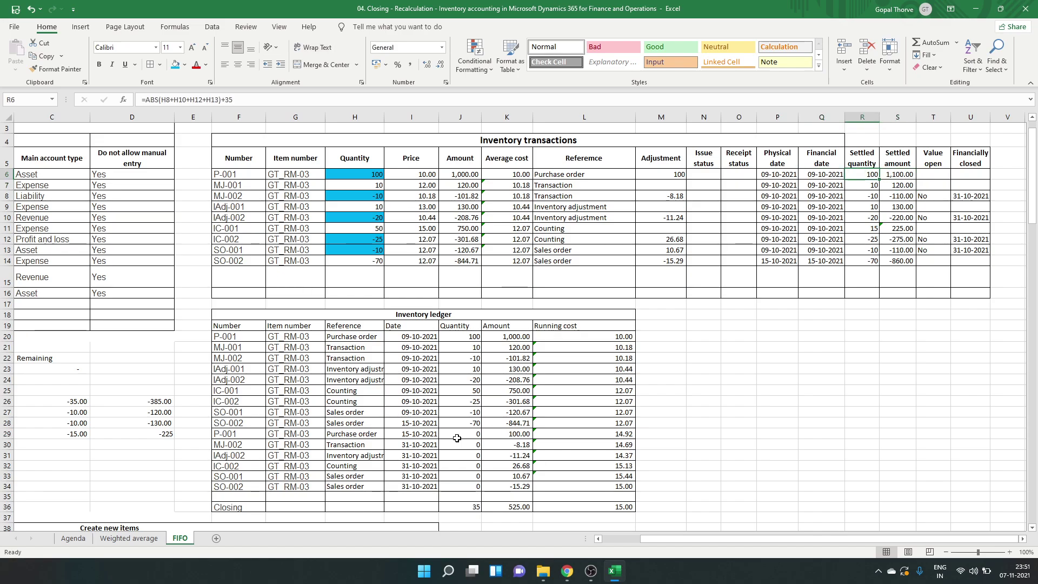
key("Right")
key("Right")
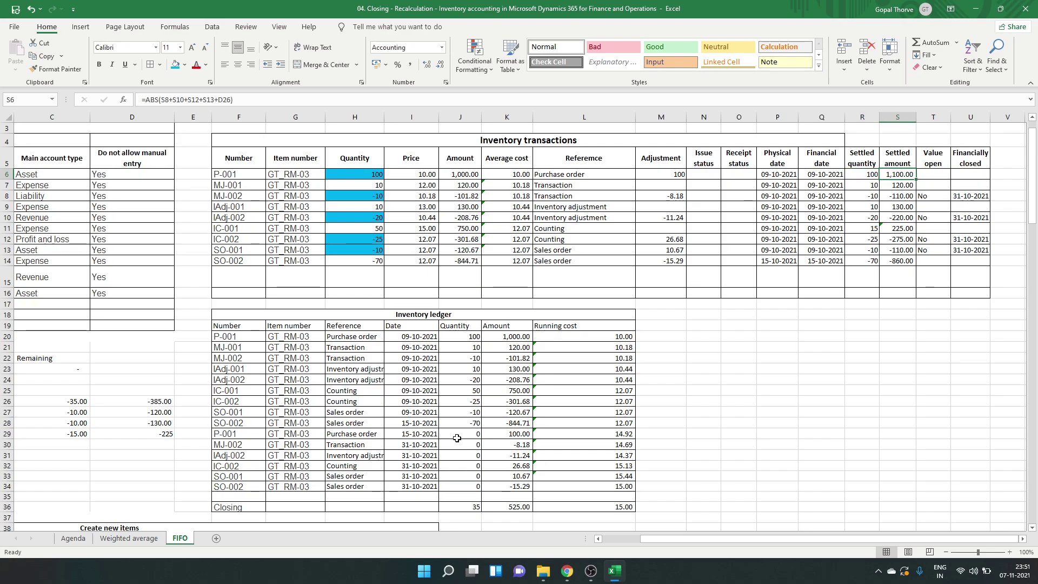
type("No")
key("Right")
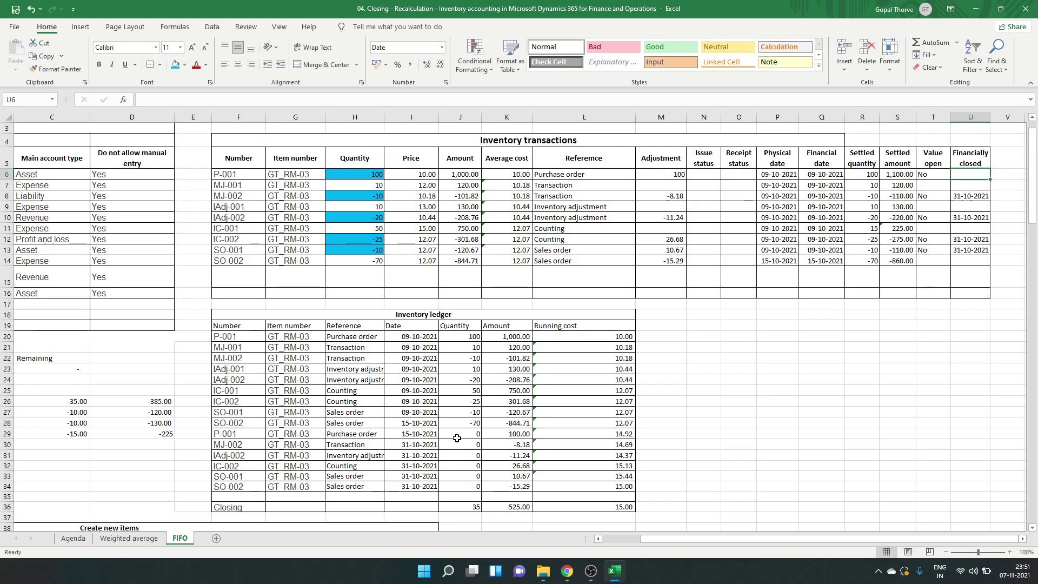
type("31/")
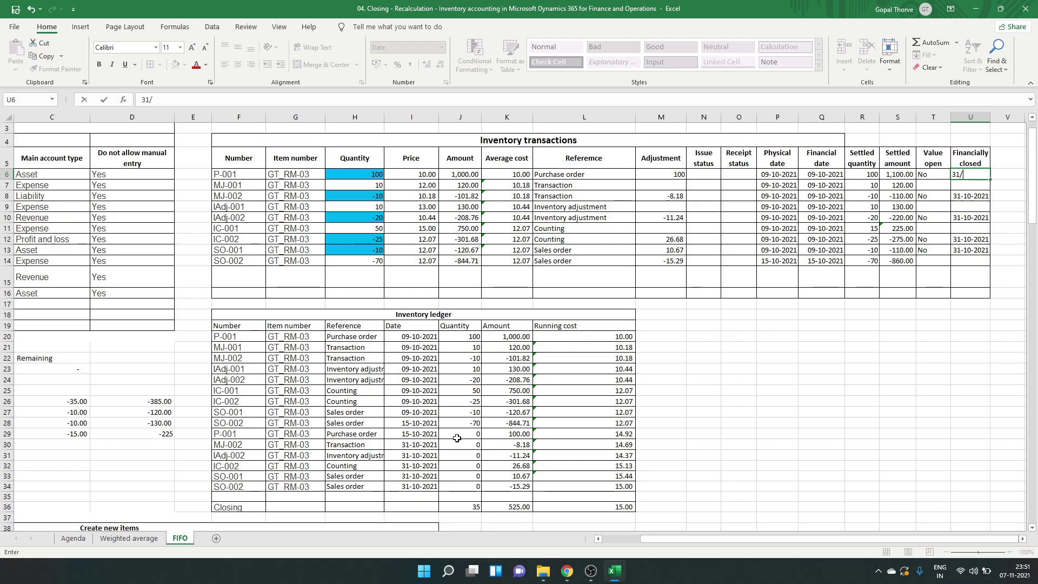
type("10/2021")
key("Return")
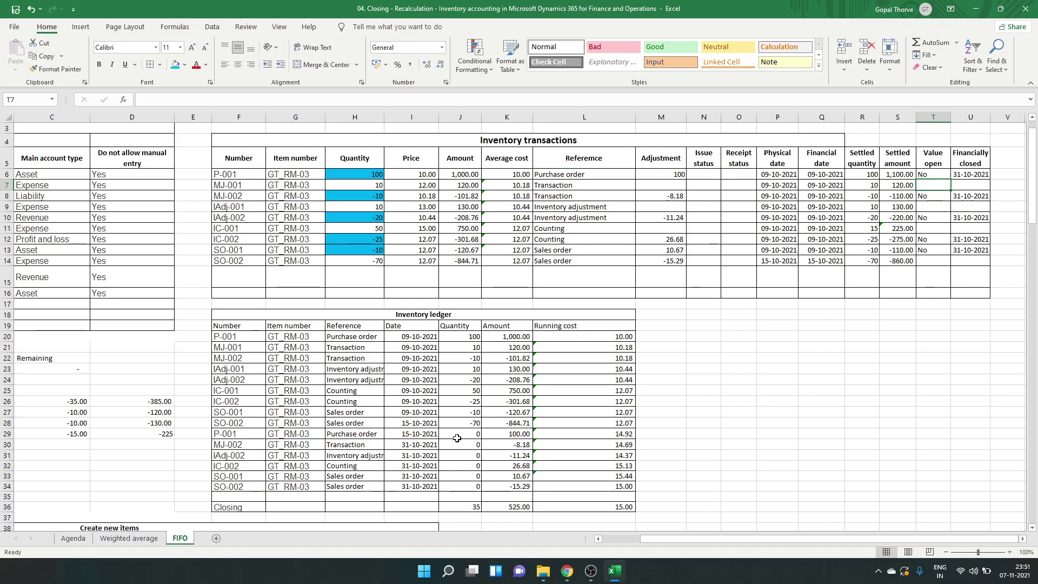
Step: Replace MJ-001's settled amount in S7 with the formula -D27
key("Left")
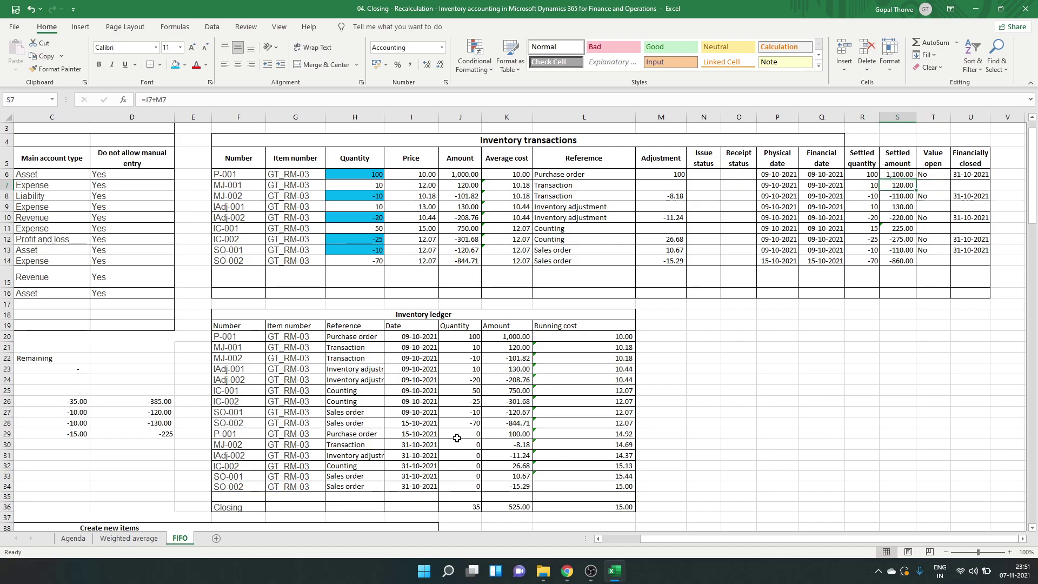
type("=")
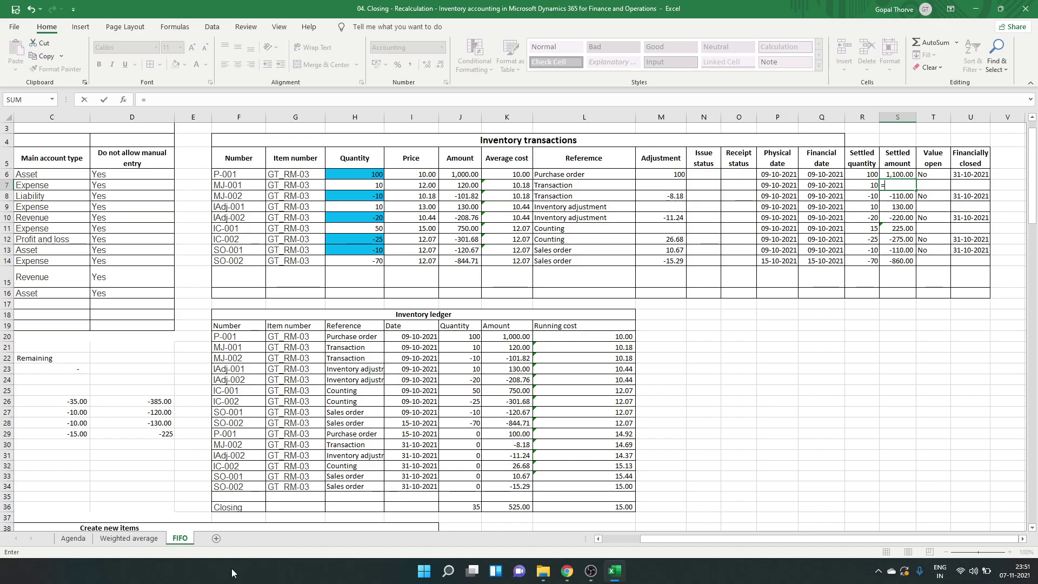
key("BackSpace")
type("-")
left_click(142, 412)
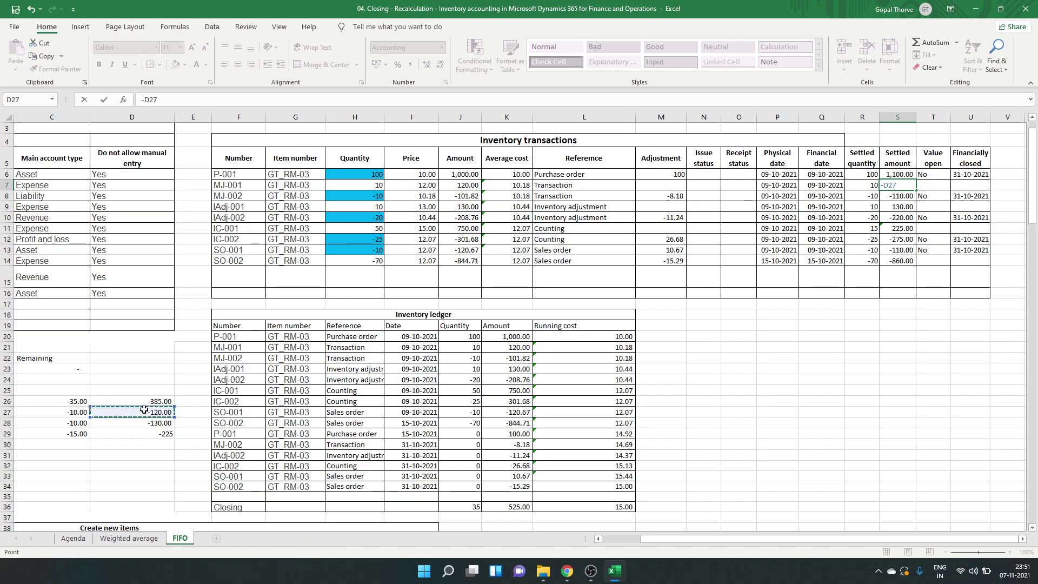
key("Return")
Step: Set Value open to No and Financially closed to 31/10/2021 for the MJ-001 transaction
key("Up")
key("Right")
type("No")
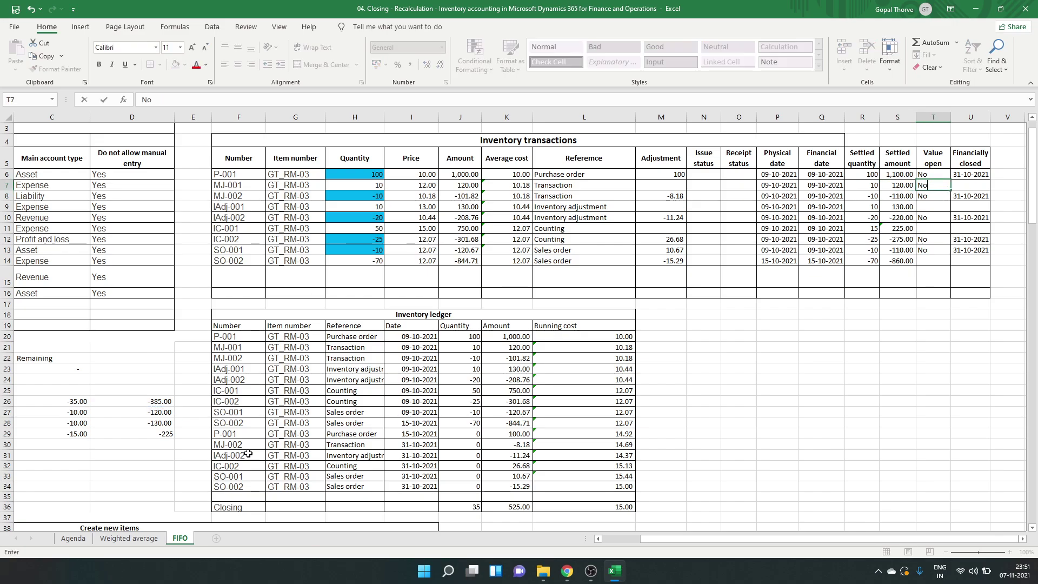
key("Tab")
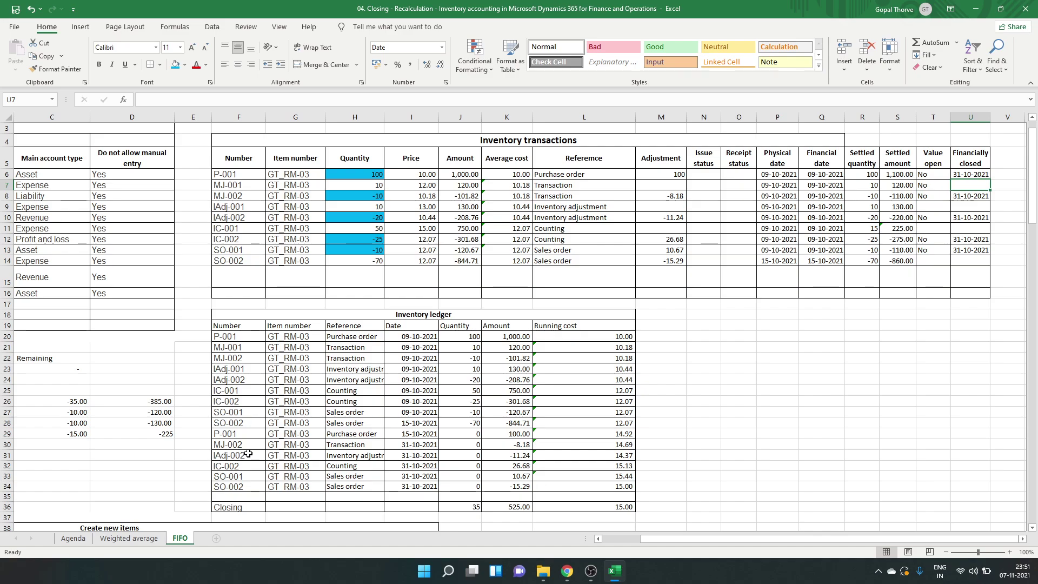
type("31/10")
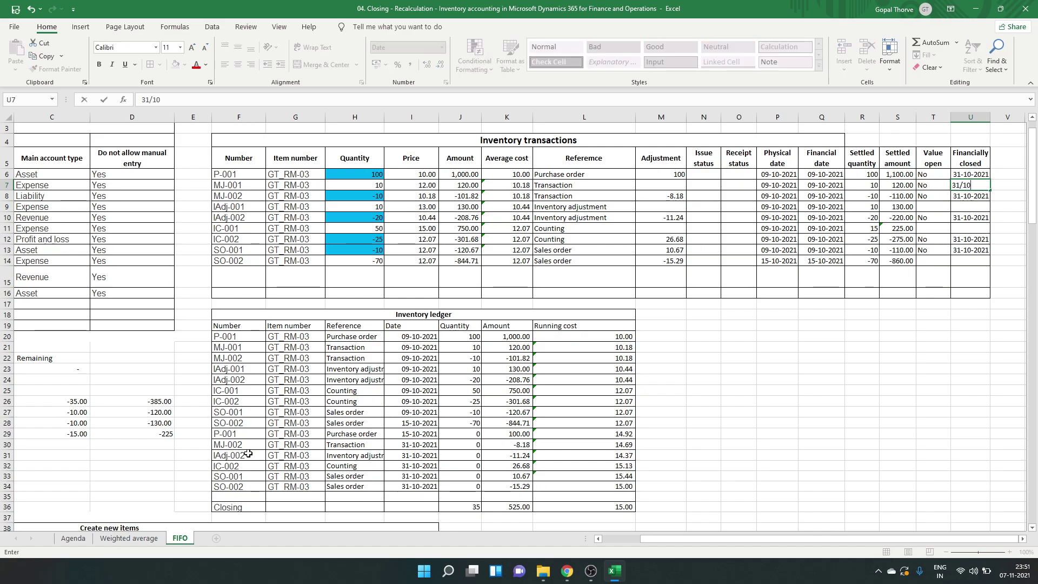
type("/2021")
key("Return")
Step: Replace IAdj-001's settled amount in S9 with the formula -D28
key("Down")
key("Left")
key("Left")
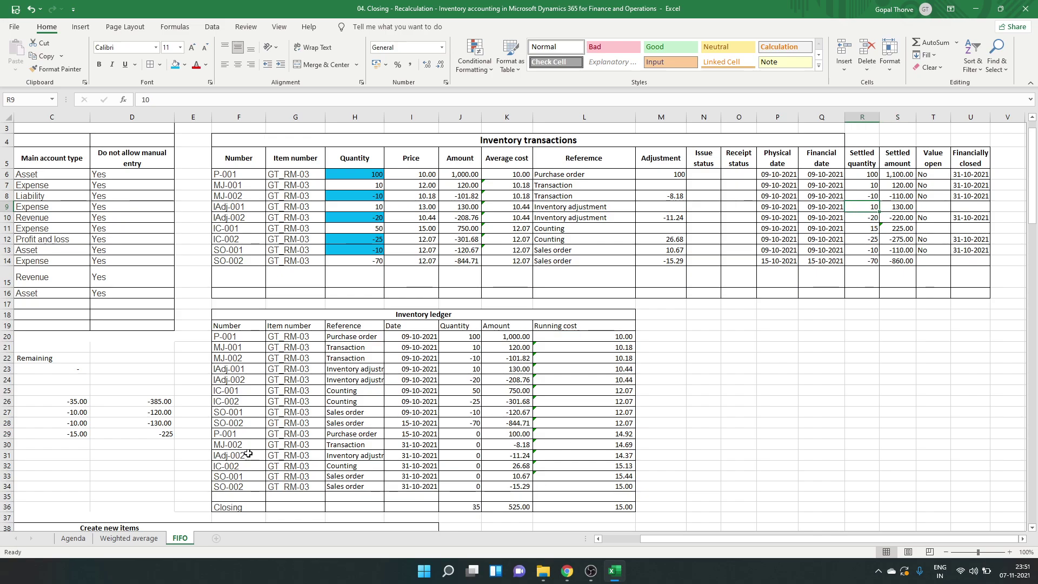
key("Left")
key("Left")
key("Right")
key("Right")
key("Right")
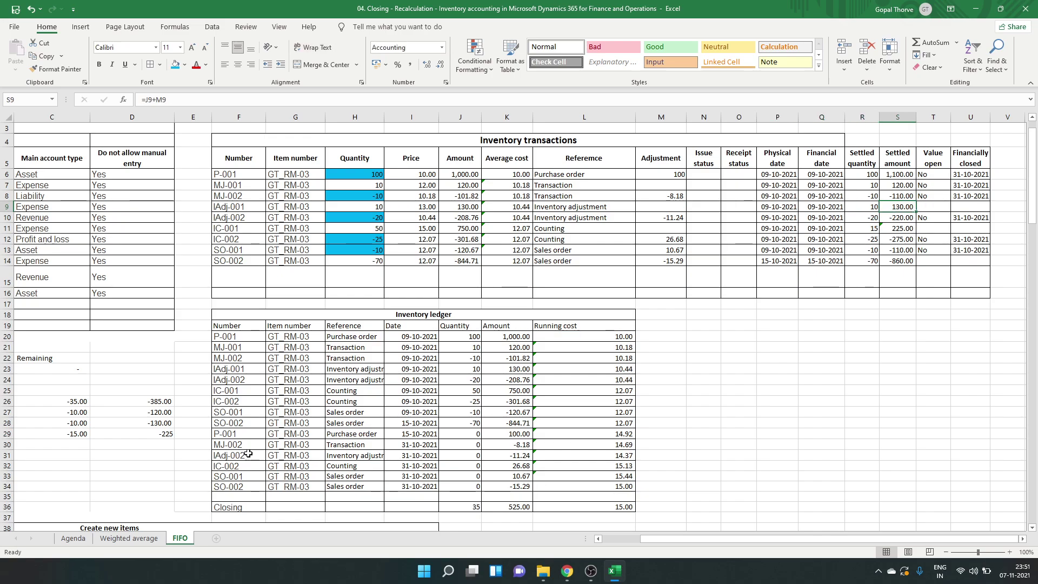
type("=")
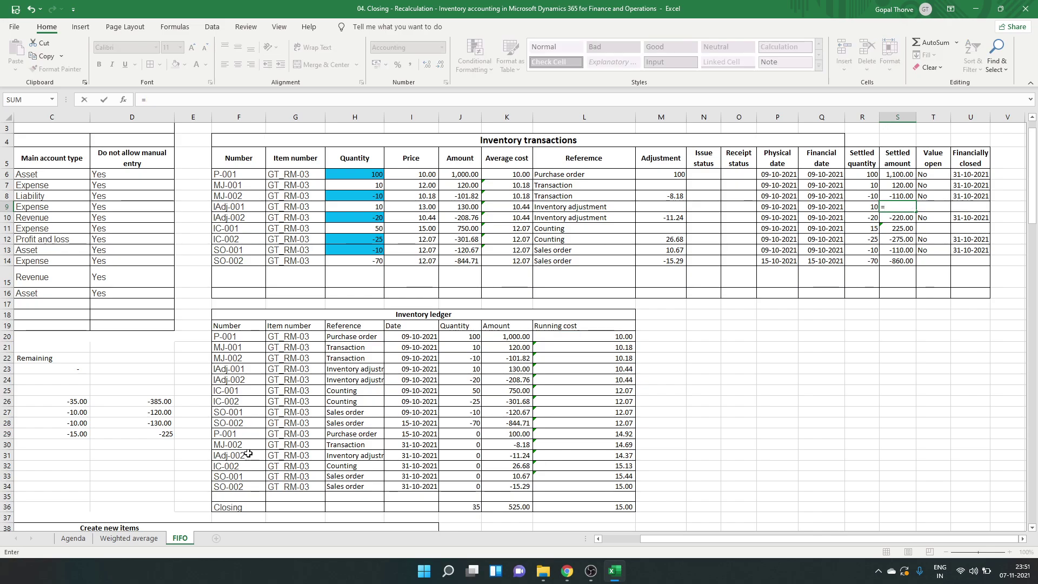
key("BackSpace")
type("-")
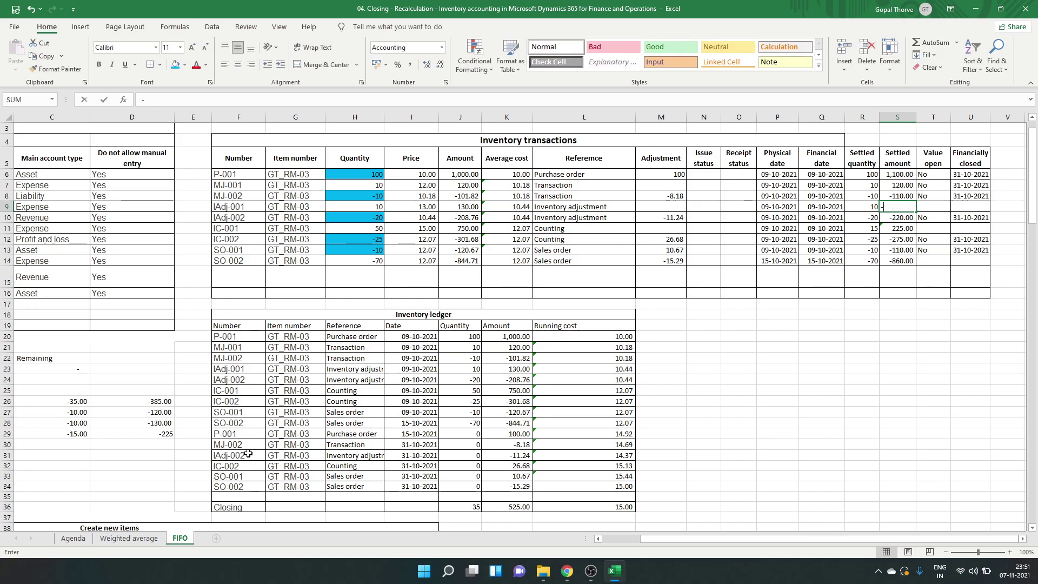
left_click(140, 425)
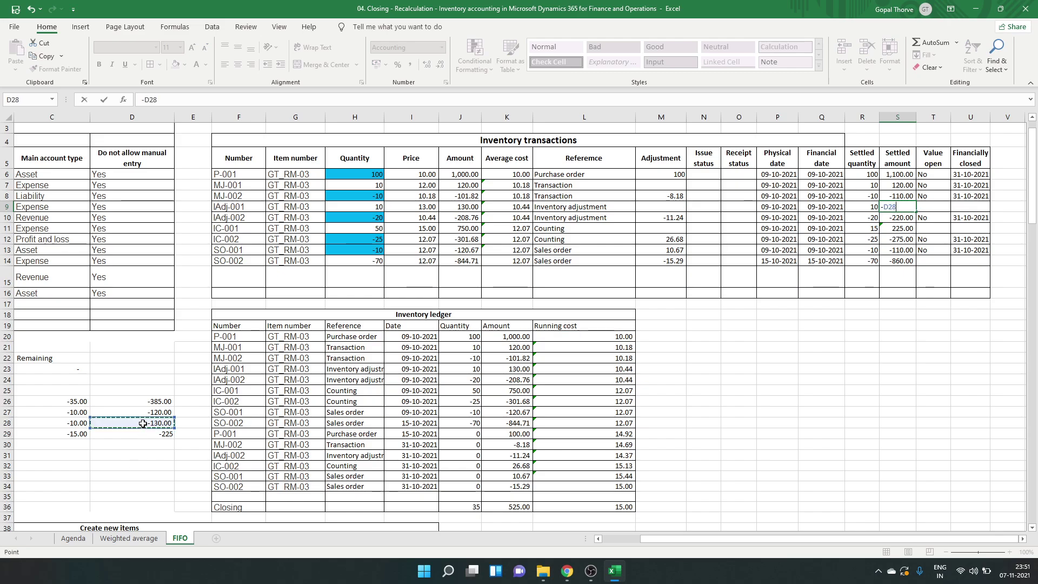
key("Return")
Step: Set Value open to No and Financially closed to 31/10/2021 for the IAdj-001 transaction
key("Up")
key("Right")
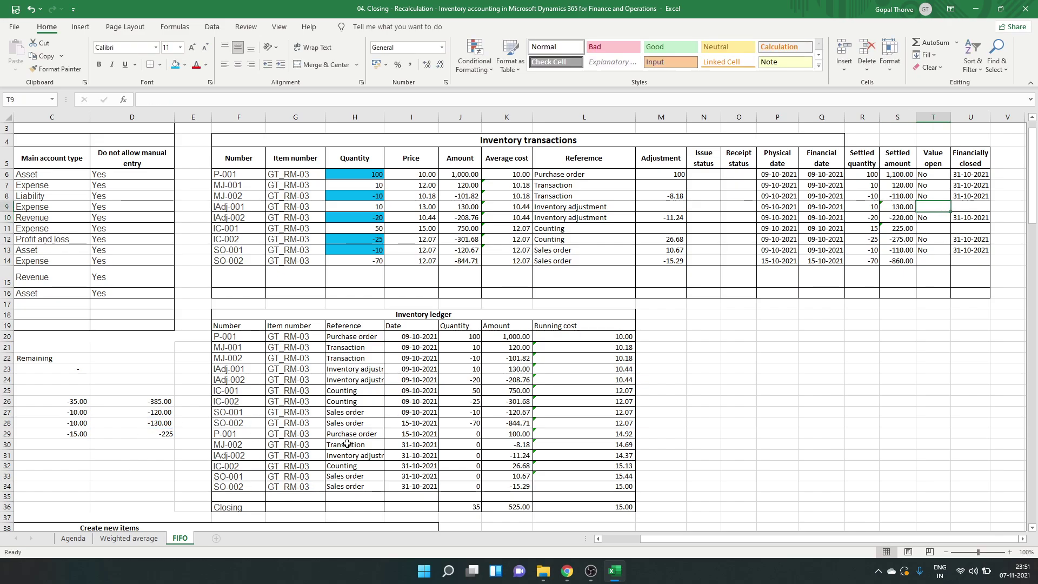
type("No")
key("Tab")
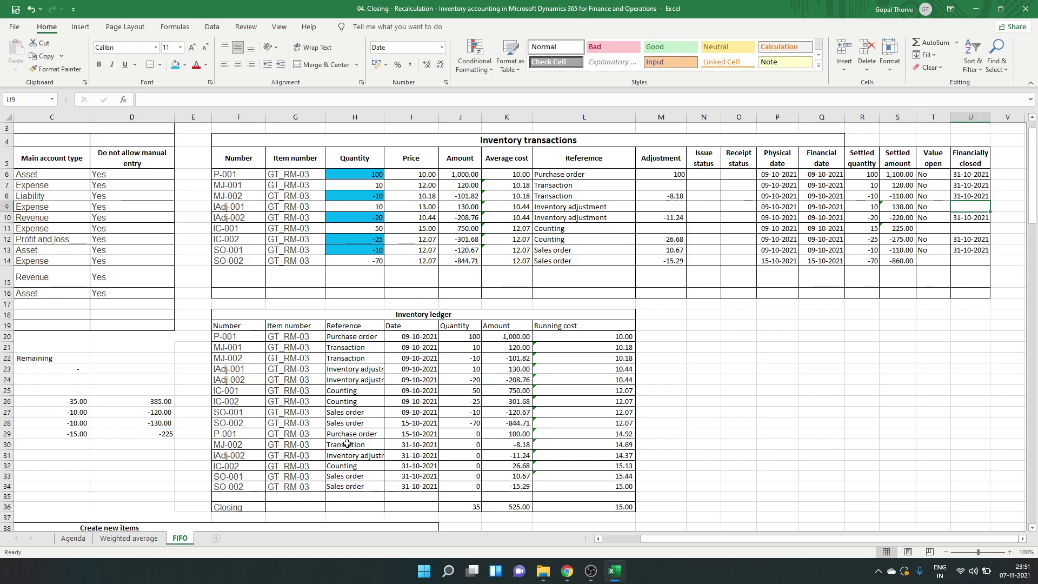
type("31/10/2021")
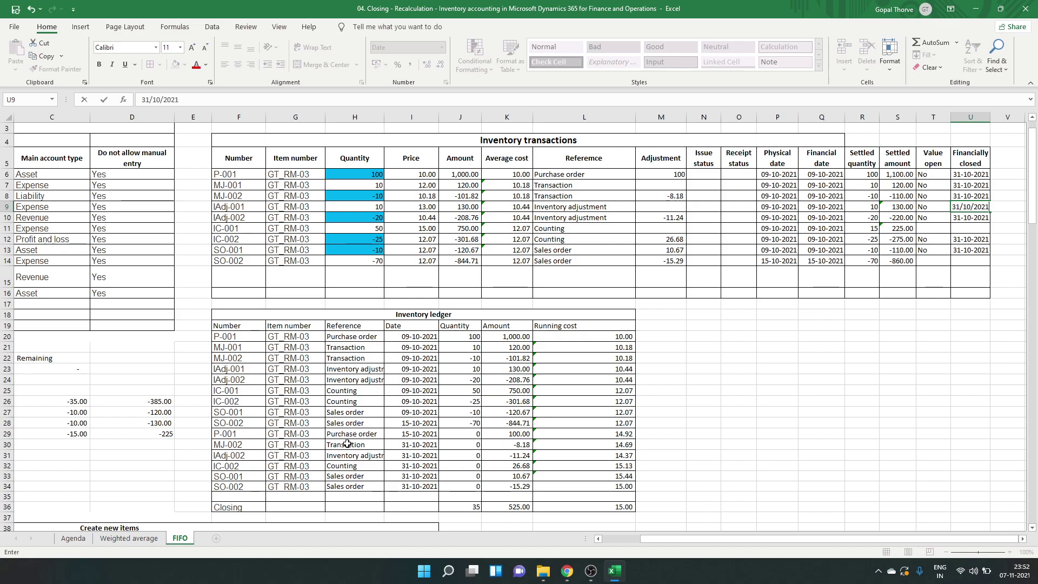
key("Return")
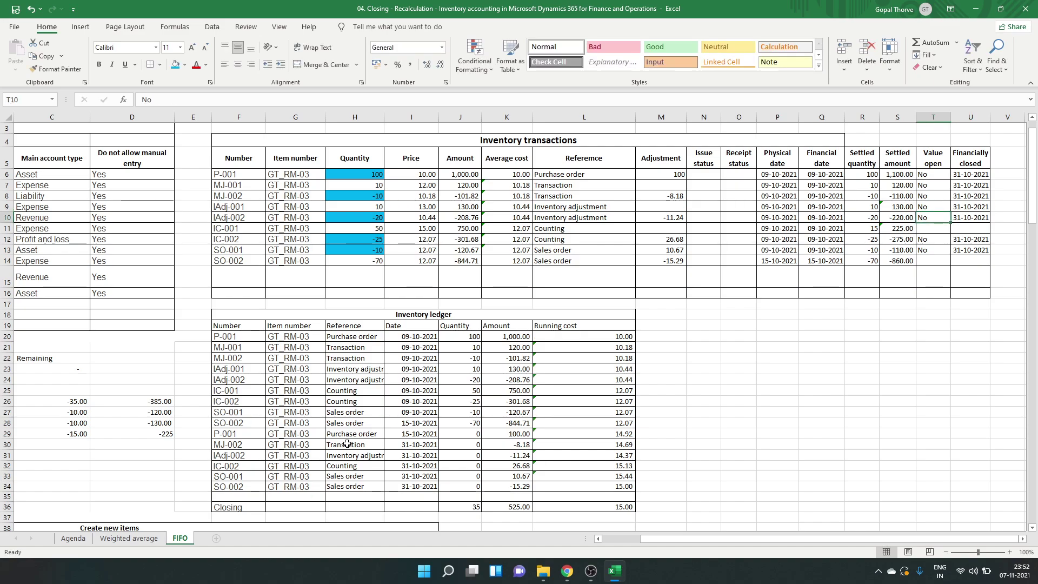
Step: Examine the IC-001 transaction row, comparing its original amount with its settled quantity and settled amount
key("Down")
key("Left")
key("Left")
key("Left")
key("Left")
key("Left")
key("Left")
key("Left")
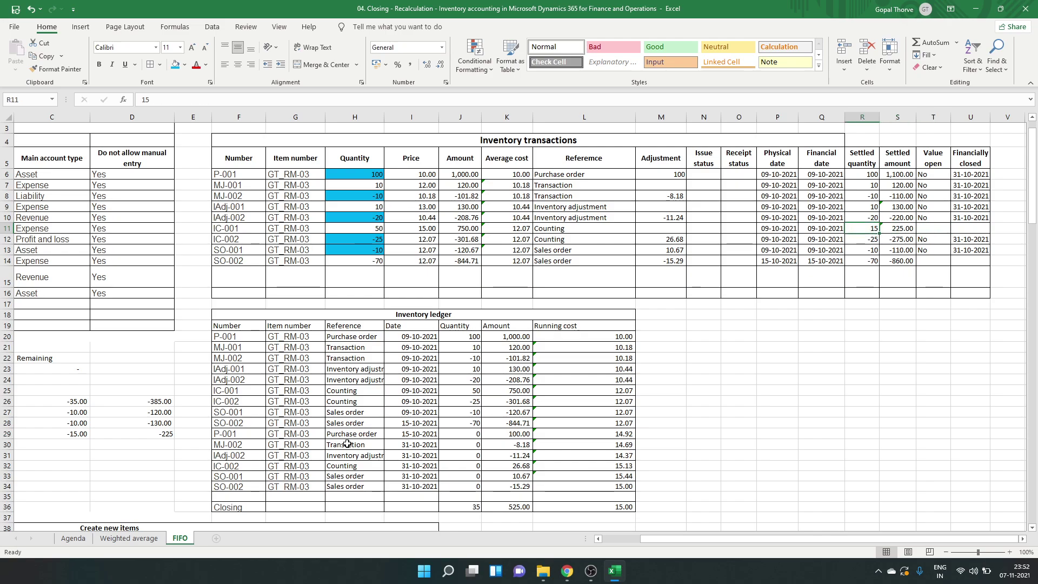
key("Left")
key("Left")
key("Left")
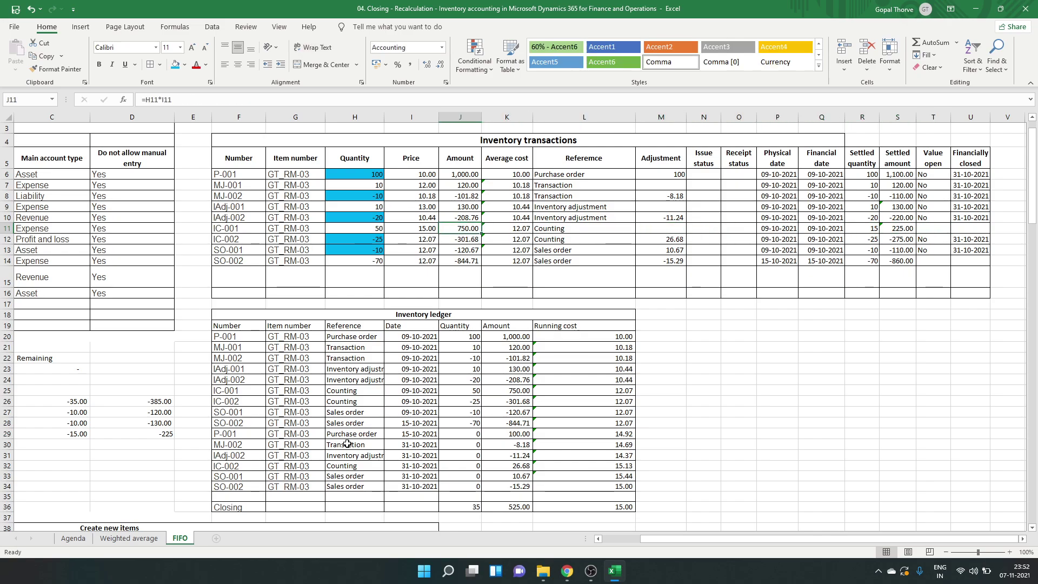
key("Right")
key("Right")
key("Right")
key("Right")
key("Right")
key("Right")
key("Right")
key("Right")
key("Right")
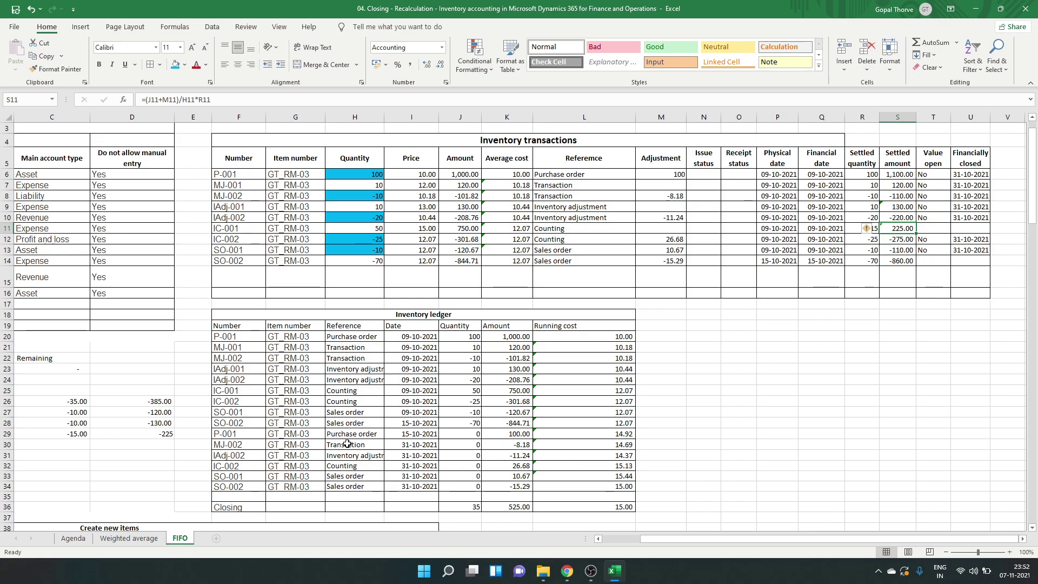
Step: Replace IC-001's settled amount in S11 with the formula -D29
type("=")
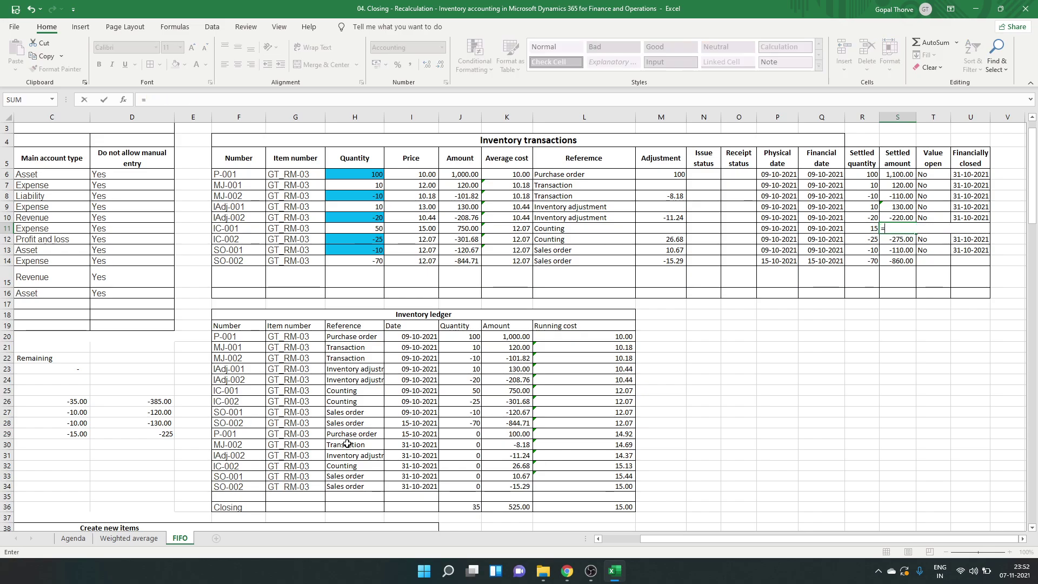
key("BackSpace")
type("-")
left_click(150, 432)
key("Return")
Step: Mark the IC-001 transaction's Value open as Yes in T11
key("Up")
key("Right")
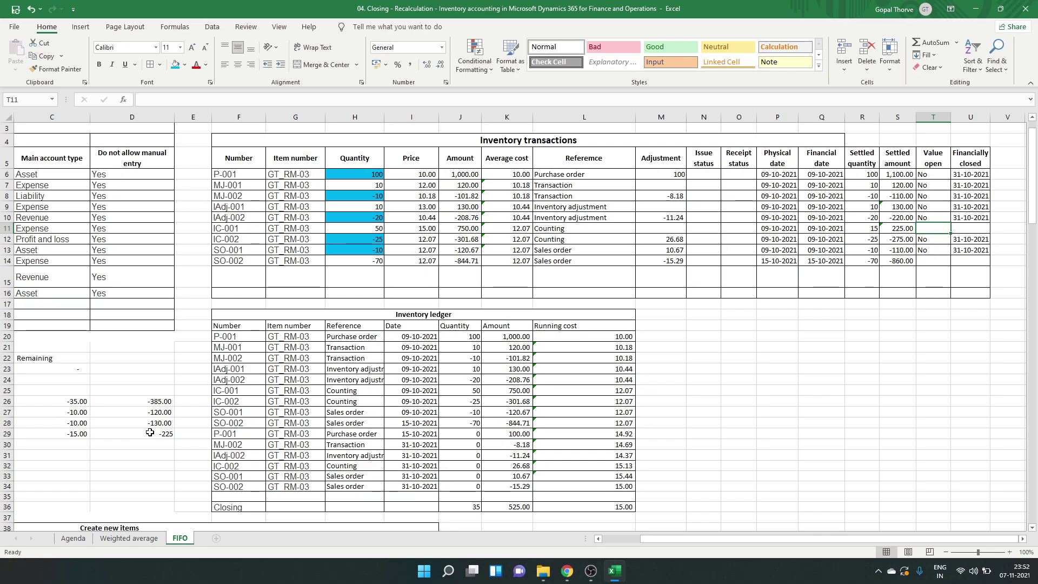
key("Left")
key("Left")
key("Left")
key("Left")
key("Left")
key("Left")
key("Left")
key("Left")
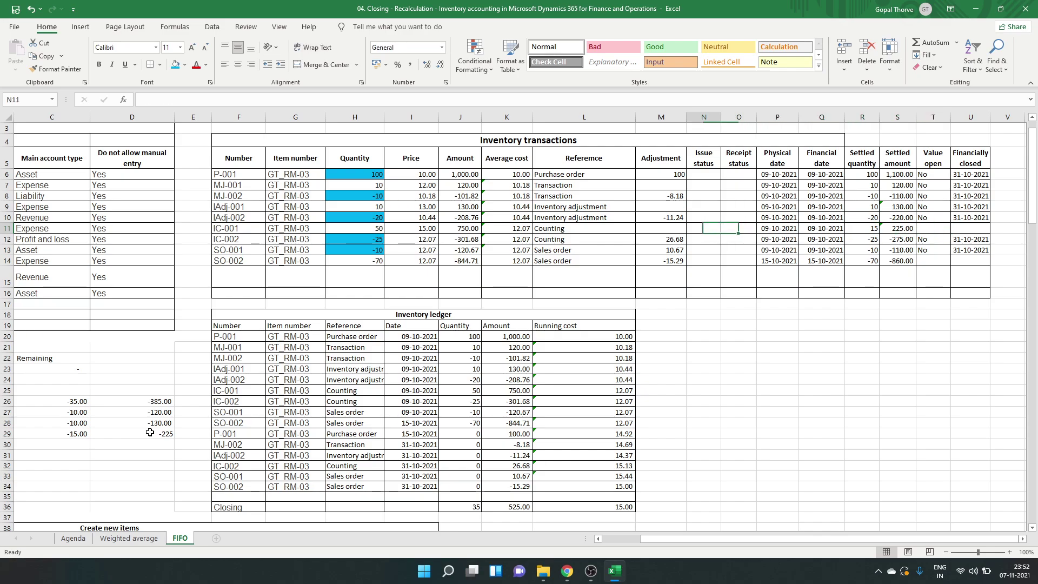
key("Right")
key("Right")
key("Right")
key("Right")
key("Right")
key("Right")
key("Right")
key("Right")
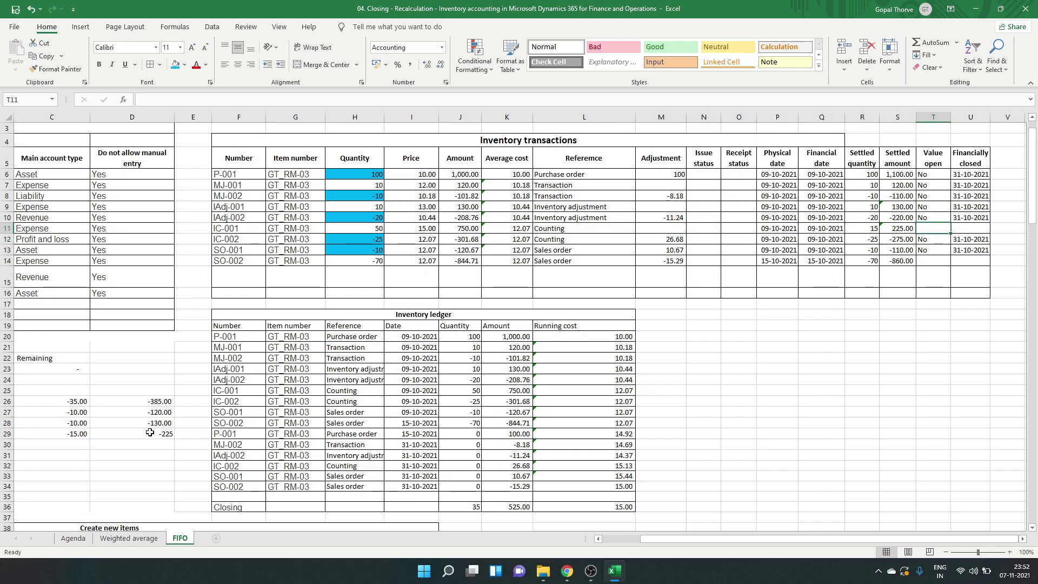
type("Yes")
key("Tab")
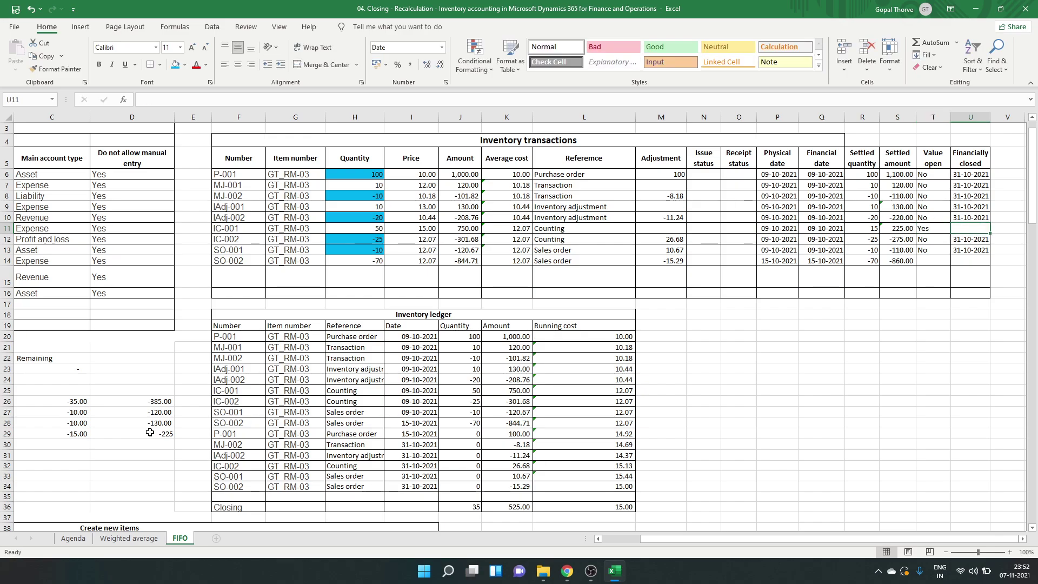
Step: Check the IC-001 row's settled quantity against its Value open and Financially closed cells
key("Left")
key("Left")
key("Left")
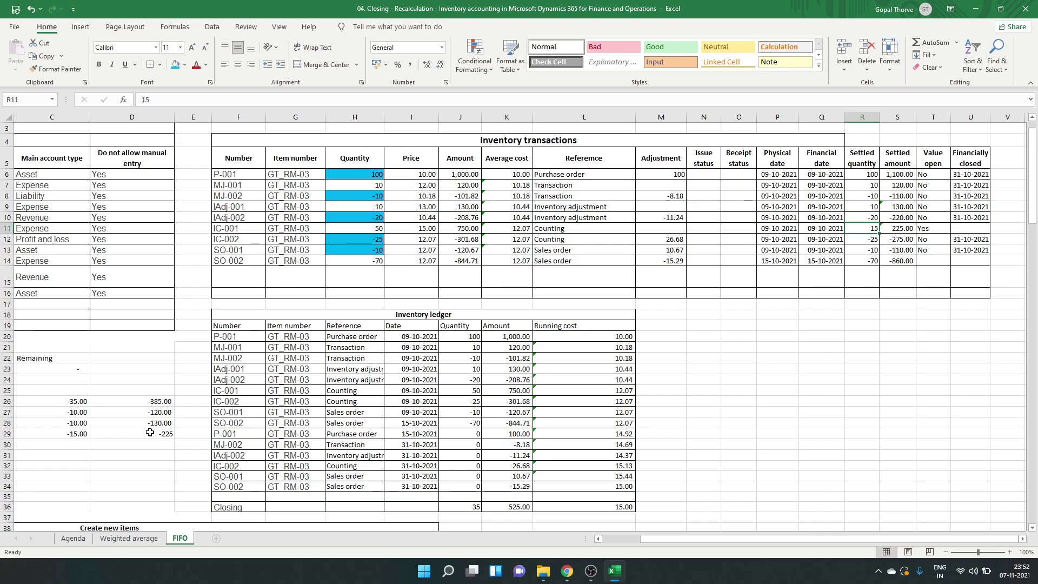
key("Right")
key("Right")
key("Right")
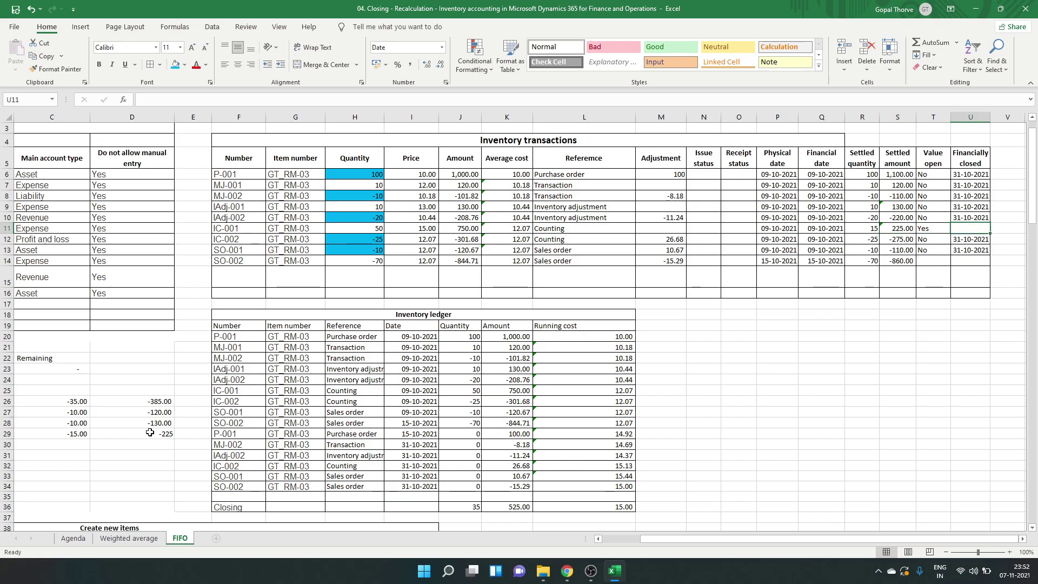
key("Left")
key("Left")
key("Left")
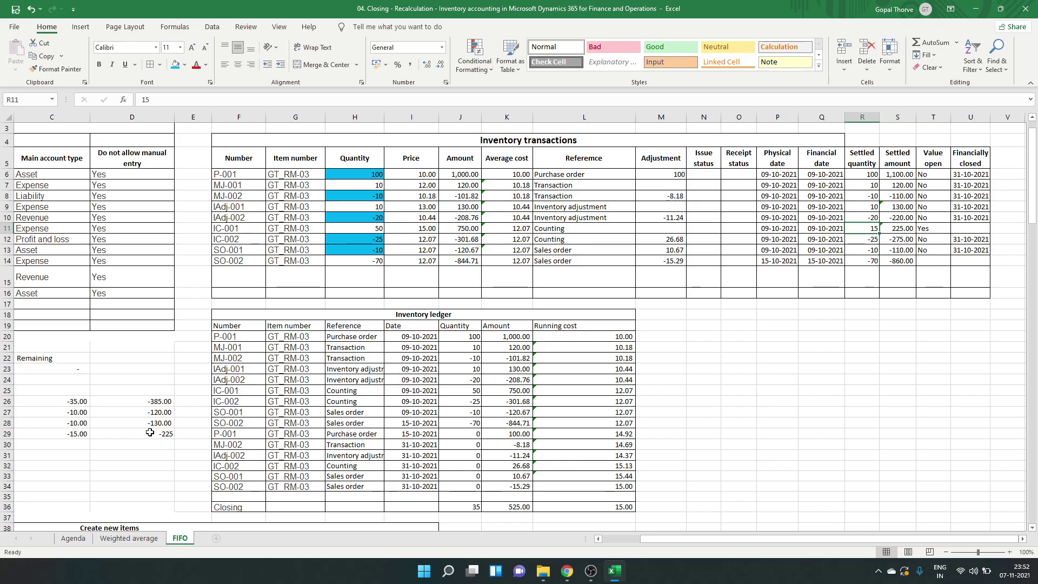
Step: Mark the SO-002 transaction's Value open as No in T14
key("Right")
key("Right")
key("Down")
key("Down")
key("Down")
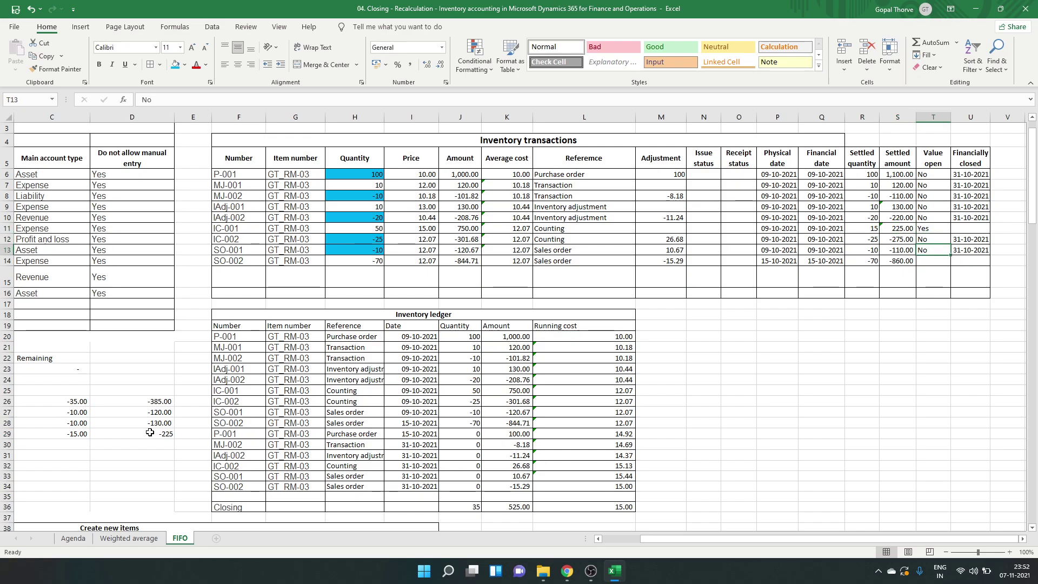
key("Left")
key("Left")
key("Left")
key("Right")
key("Right")
key("Right")
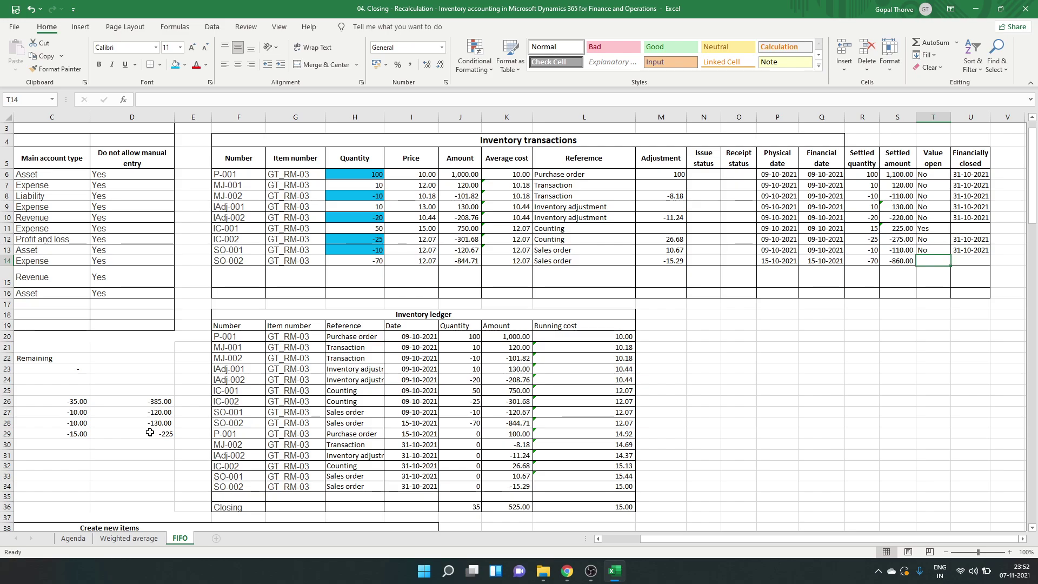
type("No")
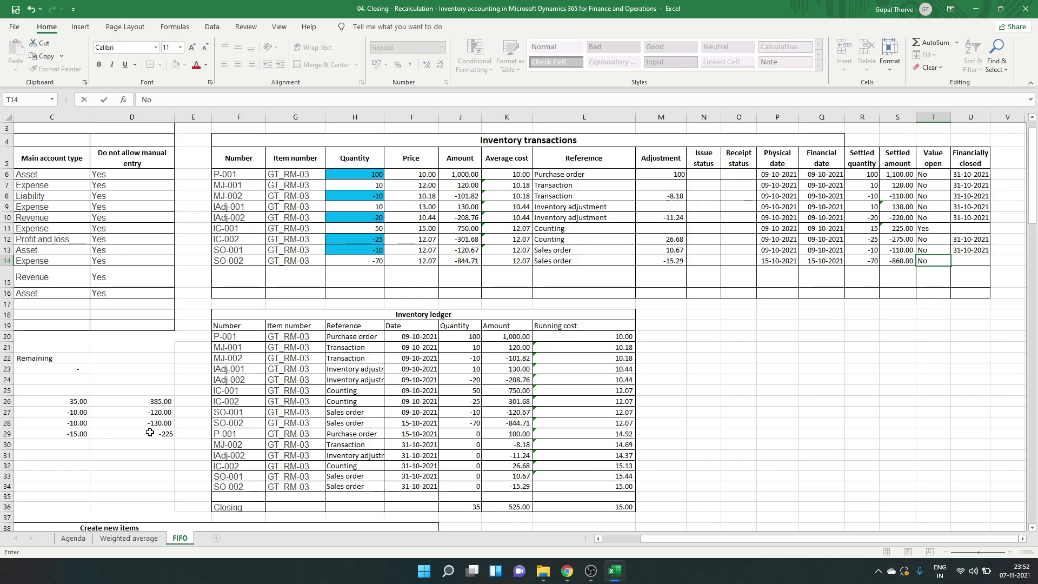
Step: Set the SO-002 transaction's Financially closed date in U14 to 31/10/2021
key("Tab")
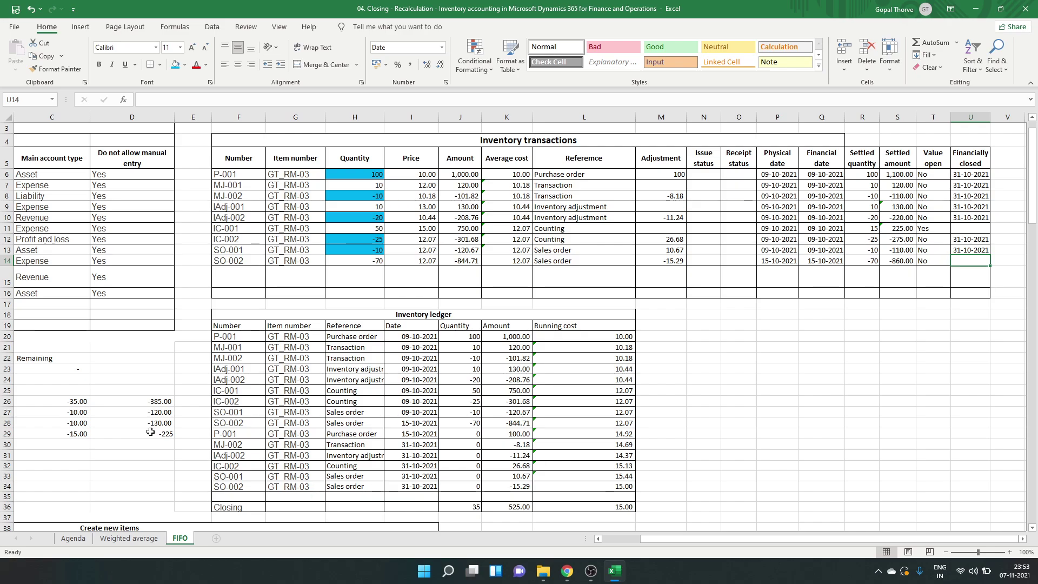
type("31/10/2021")
key("Return")
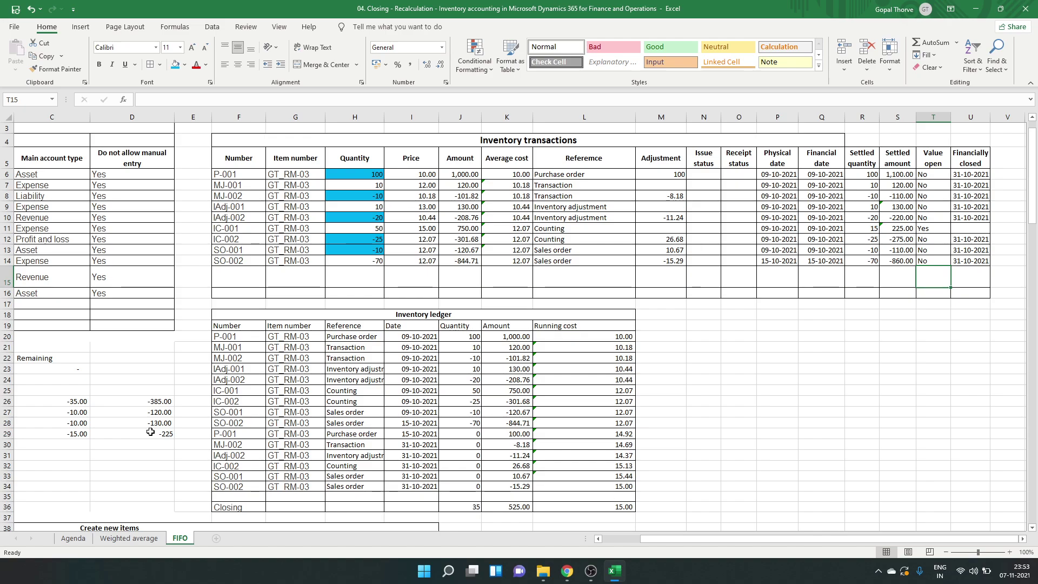
Step: Label the receipt rows in A26 to A29 as Second, Third, Four and Fifth
left_click(151, 420)
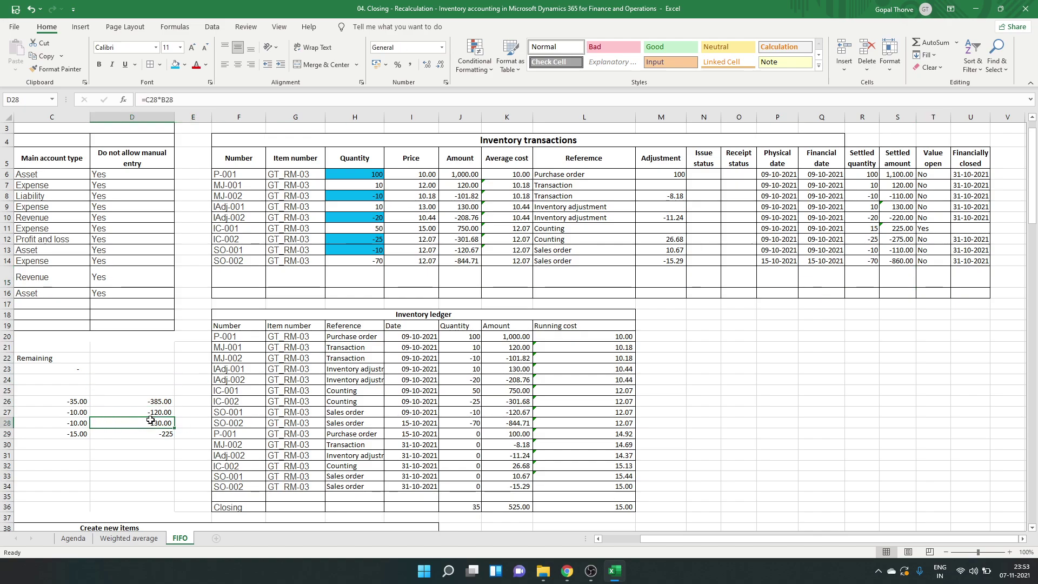
key("Left")
key("Left")
key("Left")
key("Up")
key("Up")
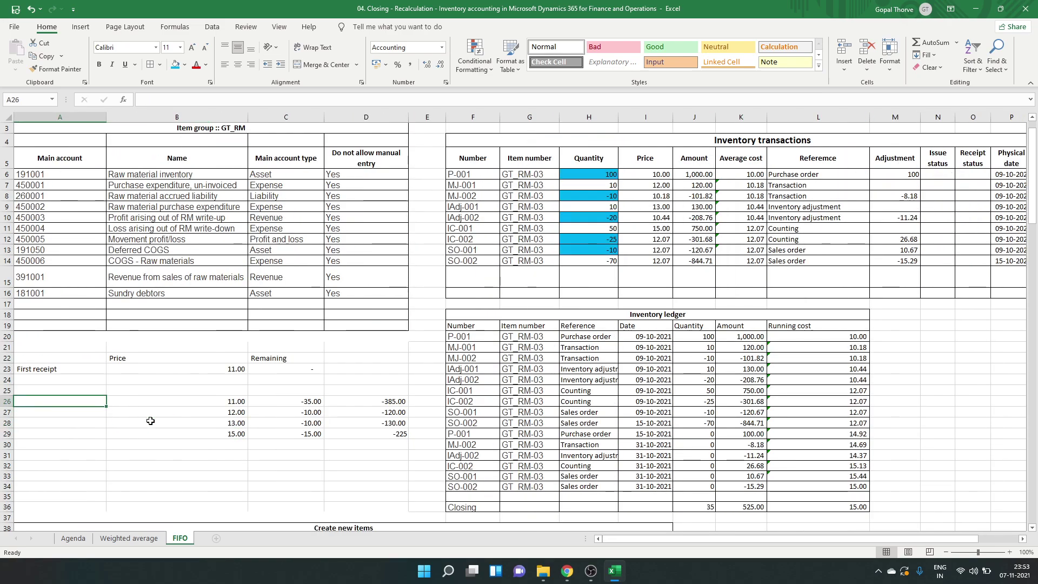
type("Second")
key("Return")
type("Third")
key("Return")
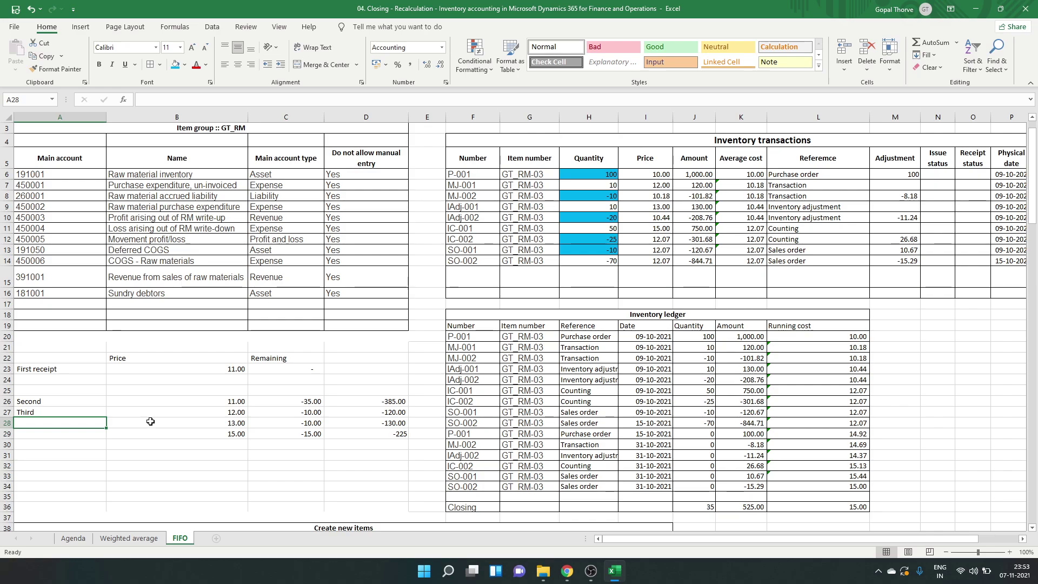
type("FOur")
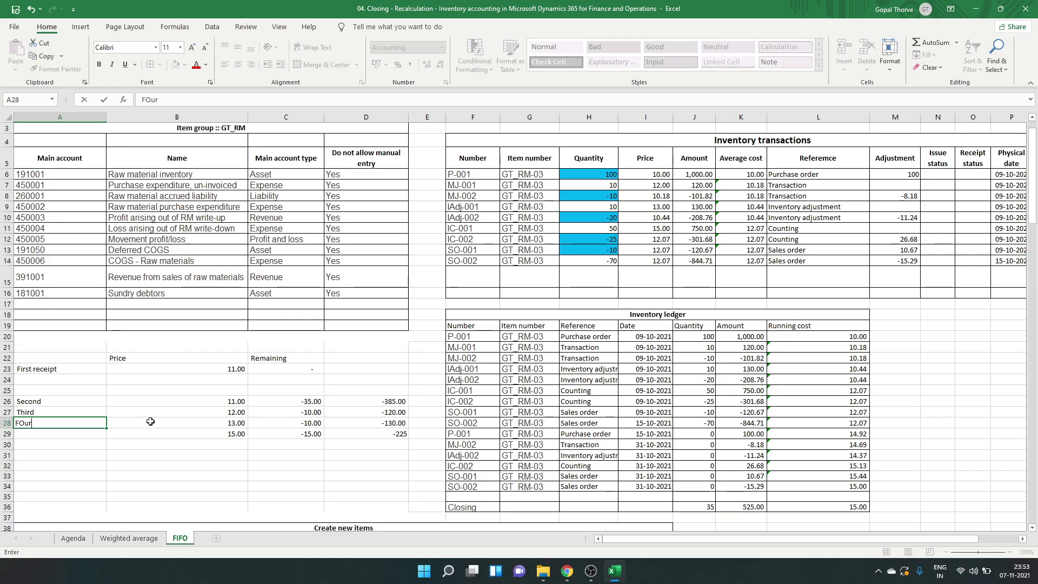
key("Return")
type("Fifth")
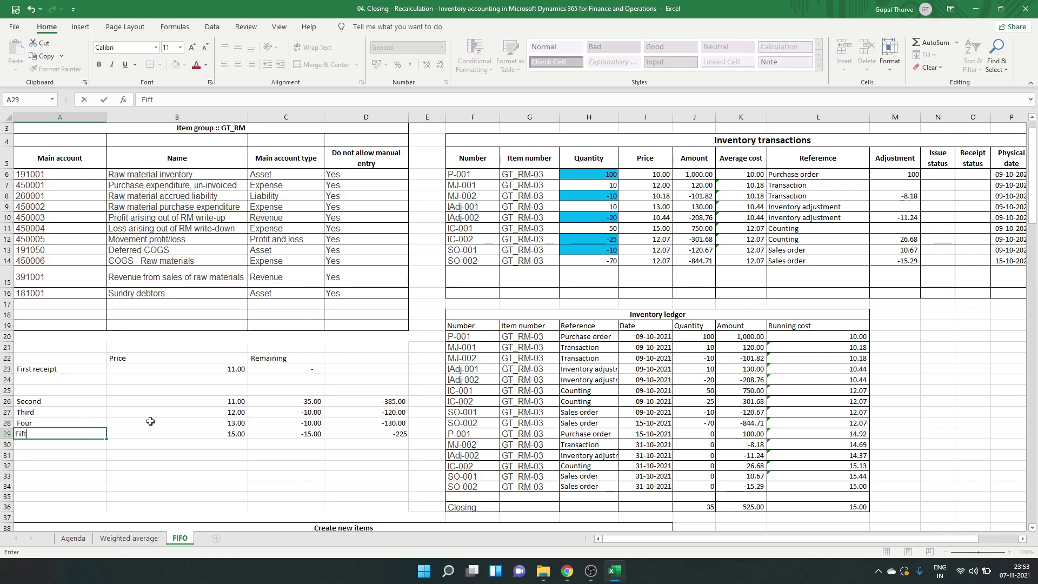
key("Return")
Step: Add the column headings Price, Quantity and Amount in B25 to D25 above the receipt rows
left_click(73, 412)
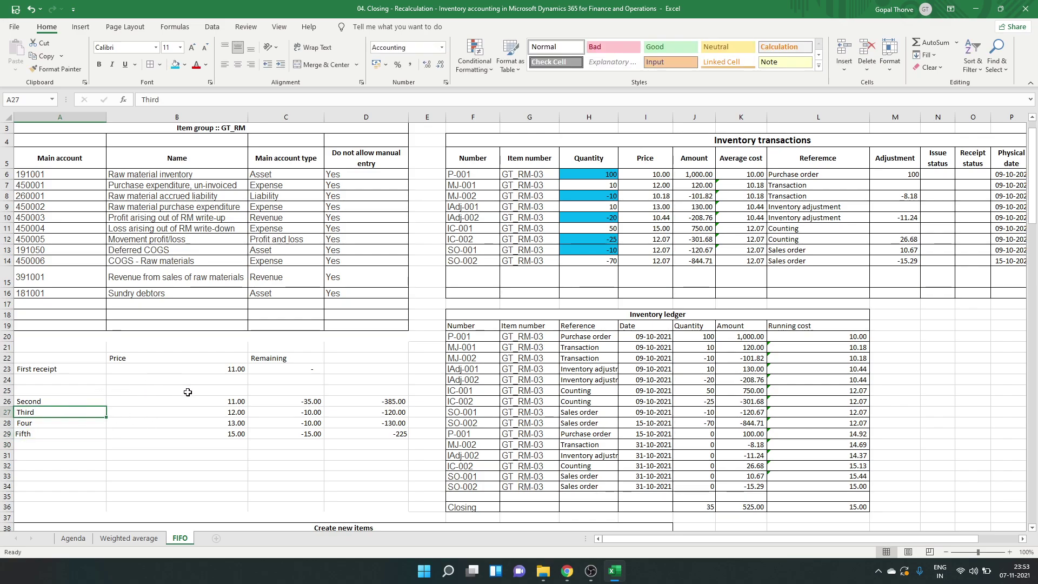
left_click(196, 401)
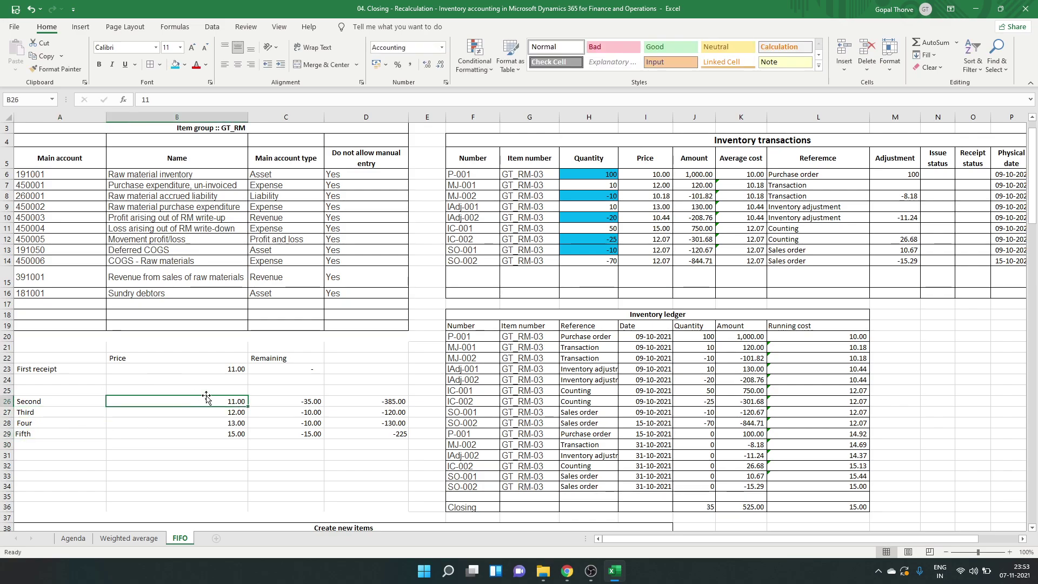
left_click(236, 390)
type("Price")
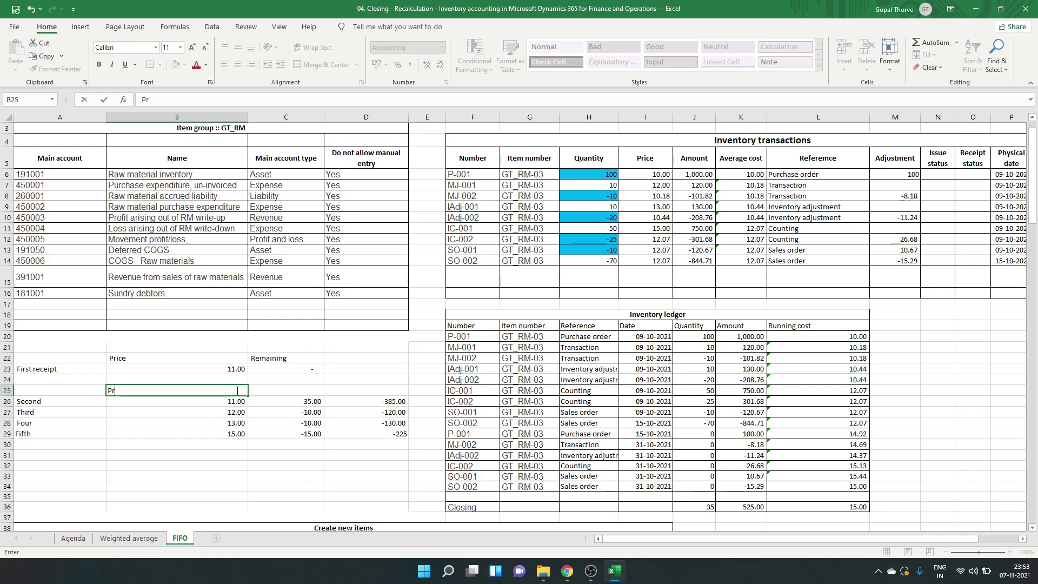
key("Tab")
type("Quantity")
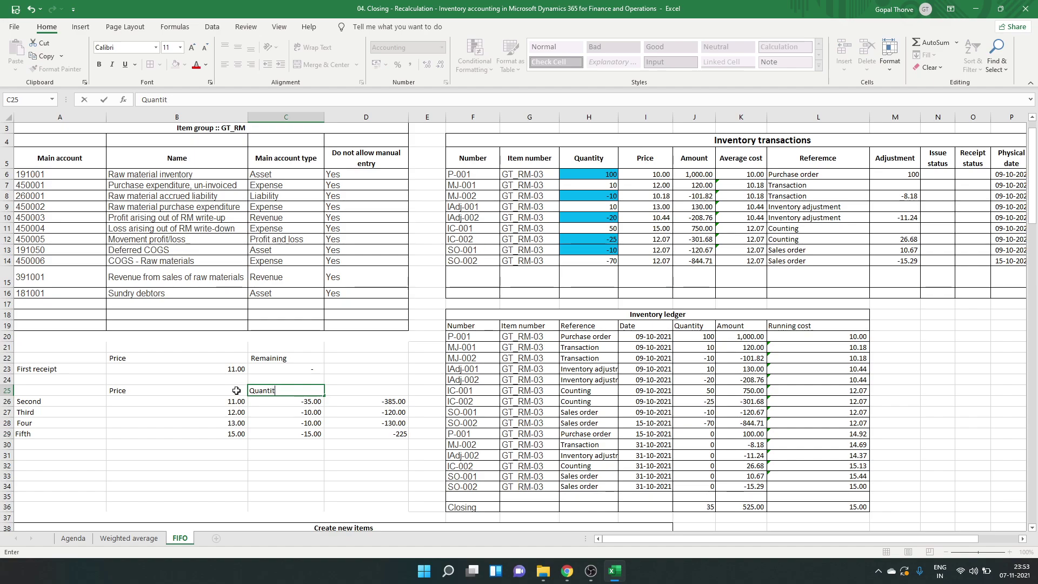
key("Tab")
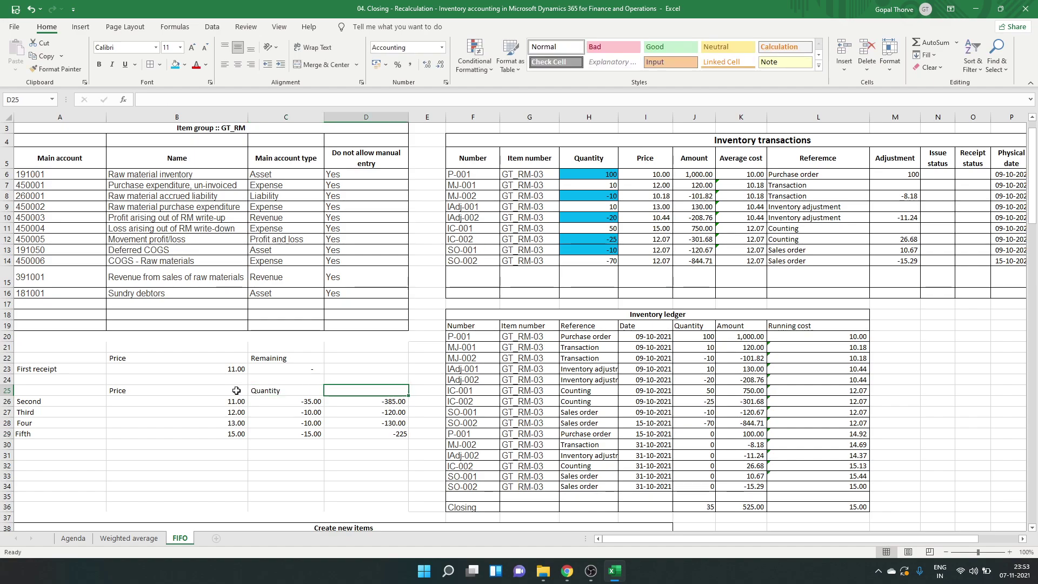
type("Settl")
key("BackSpace")
key("BackSpace")
key("BackSpace")
key("BackSpace")
key("BackSpace")
type("AMou")
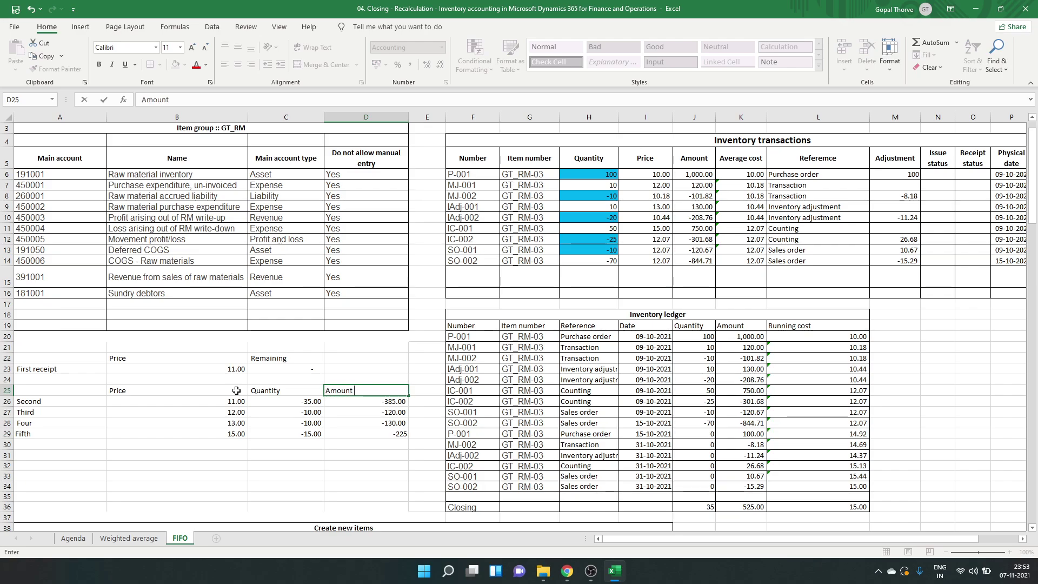
key("Return")
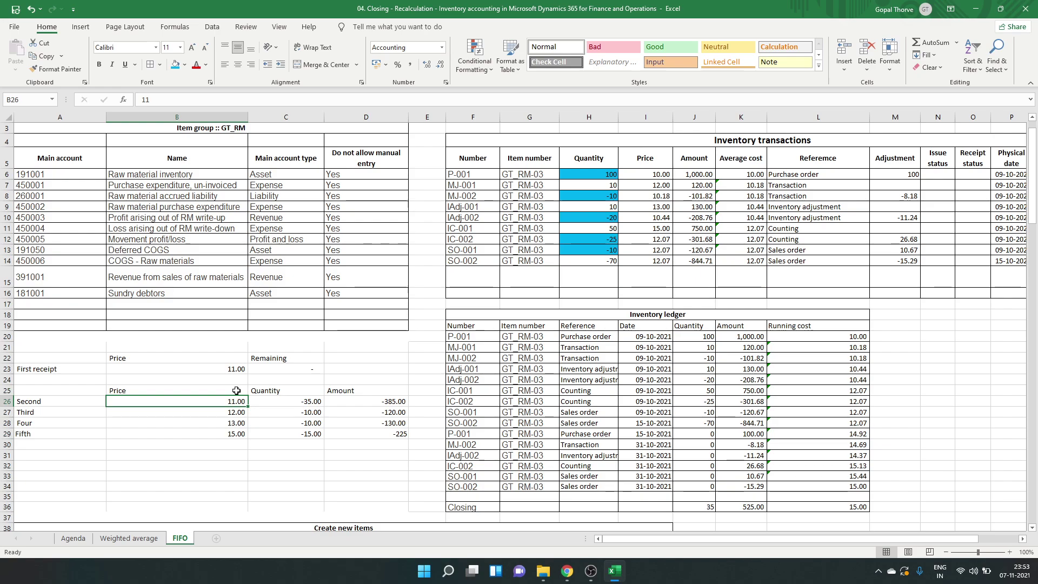
Step: Total the receipt quantities in C30 with the formula =-SUM(C26:C29)
key("Down")
key("Down")
key("Down")
key("Down")
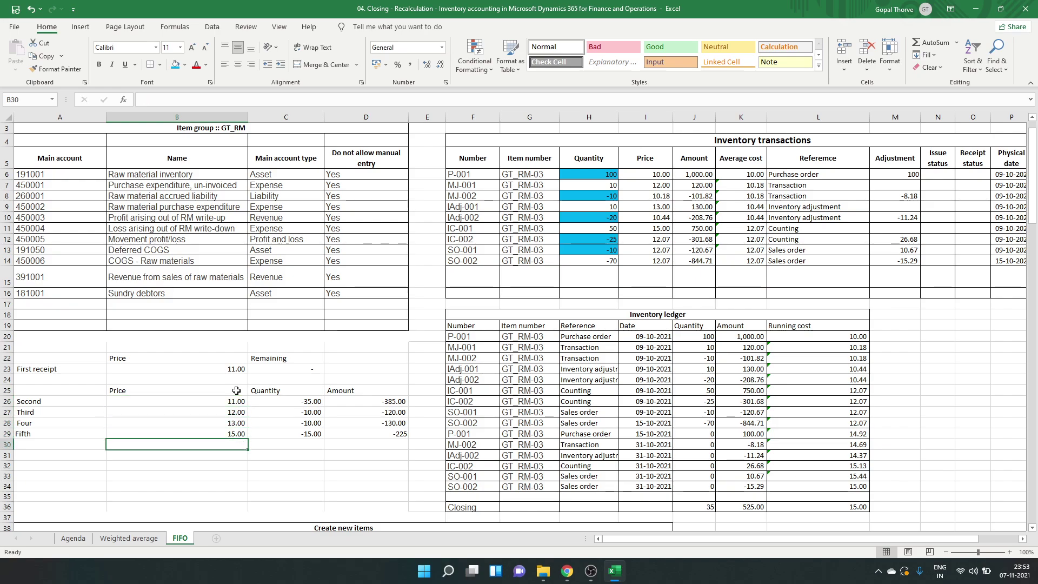
key("Right")
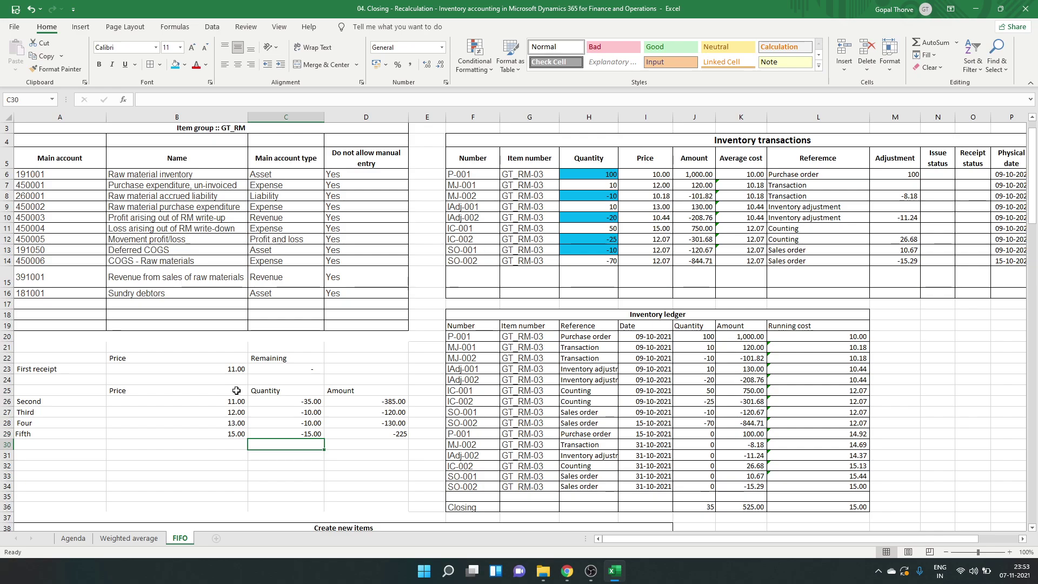
type("=")
key("BackSpace")
type("-sum(")
key("Up")
key("shift+Up")
key("shift+Up")
key("shift+Up")
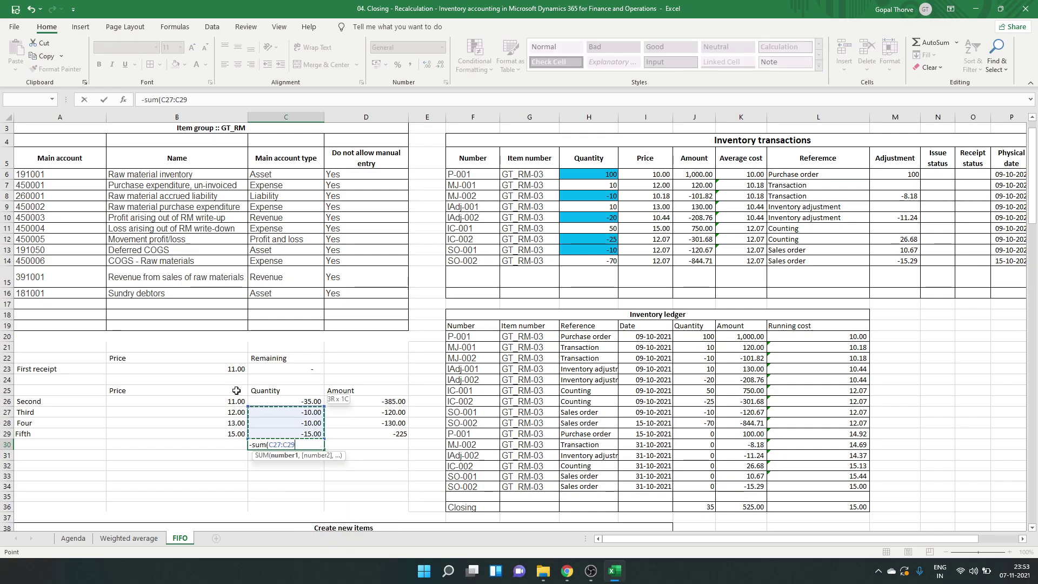
key("Return")
key("Up")
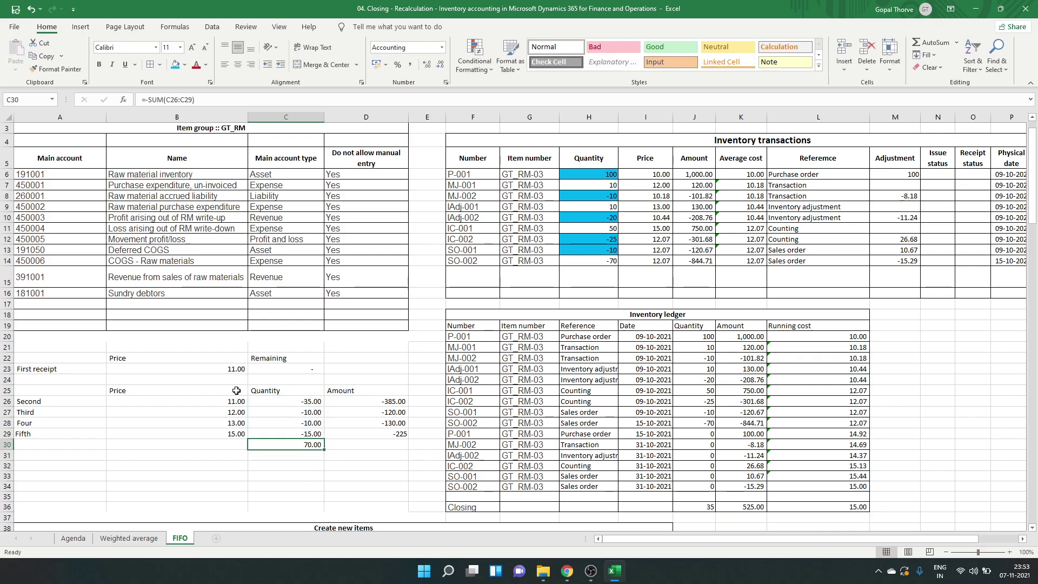
Step: Try to enter a negated sum of the receipt amounts in D30
key("Right")
type("=sum")
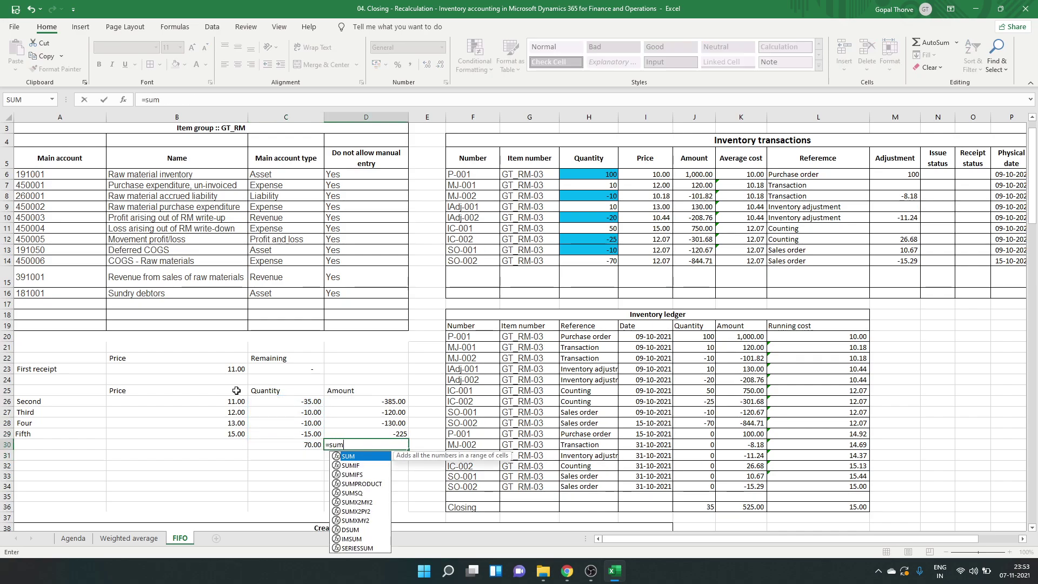
type("-sum")
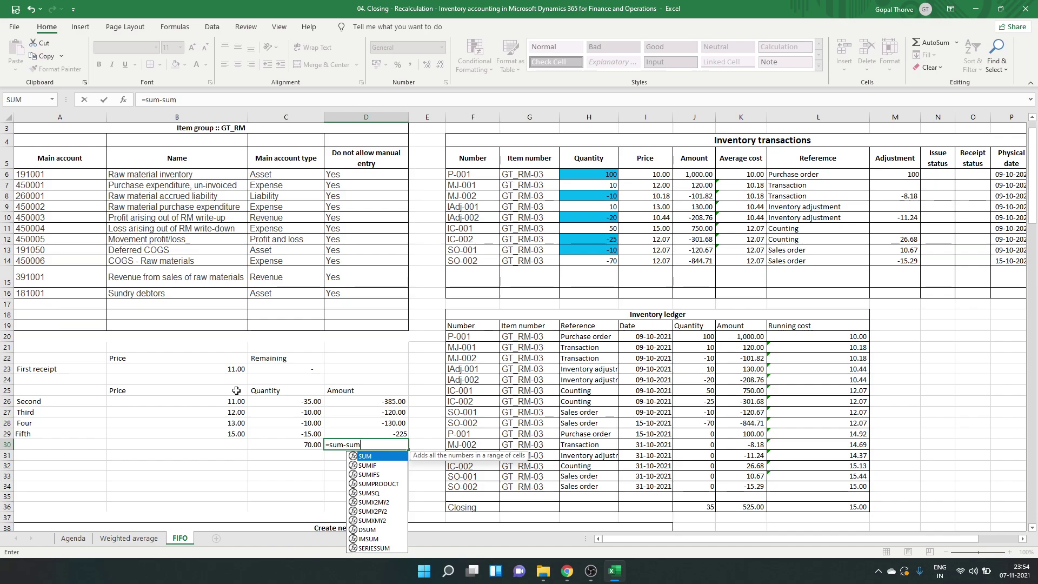
key("Escape")
type("-sum(")
key("Up")
key("shift+Up")
key("shift+Up")
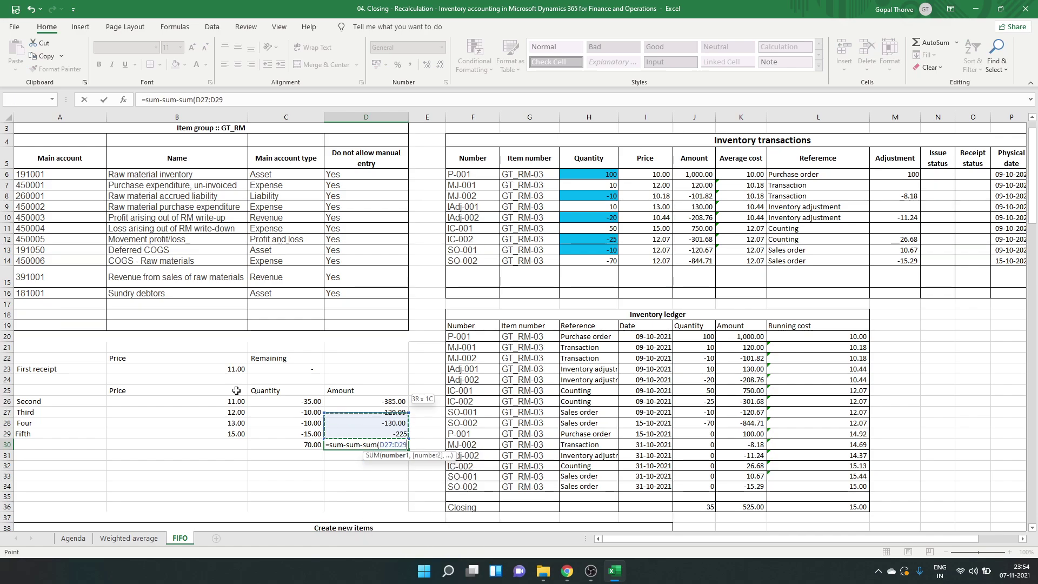
key("Return")
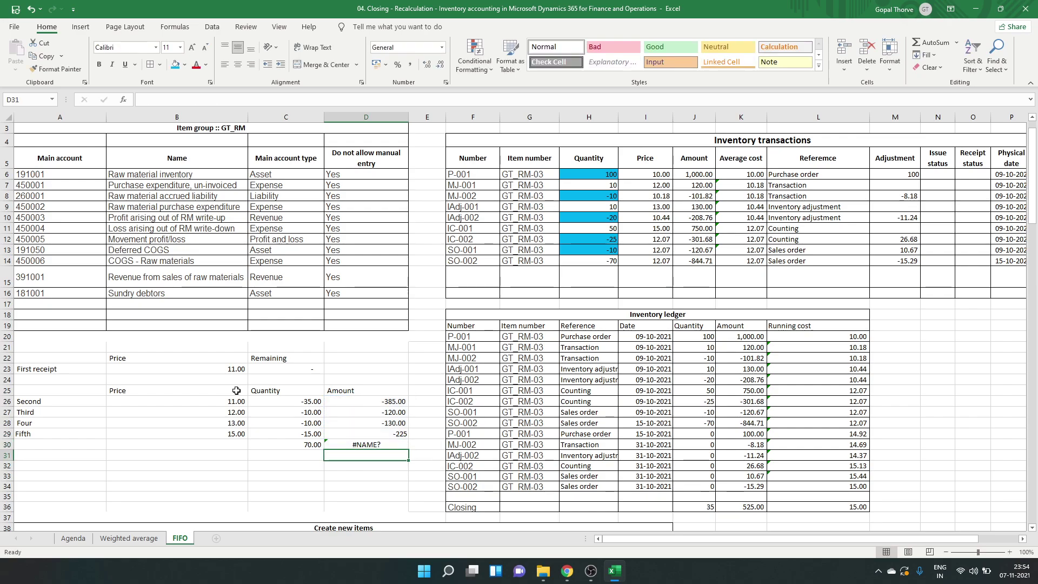
Step: Total the receipt amounts in D30 with the formula -SUM(D26:D29) and apply the Comma style to D26:D30
key("Up")
type("-")
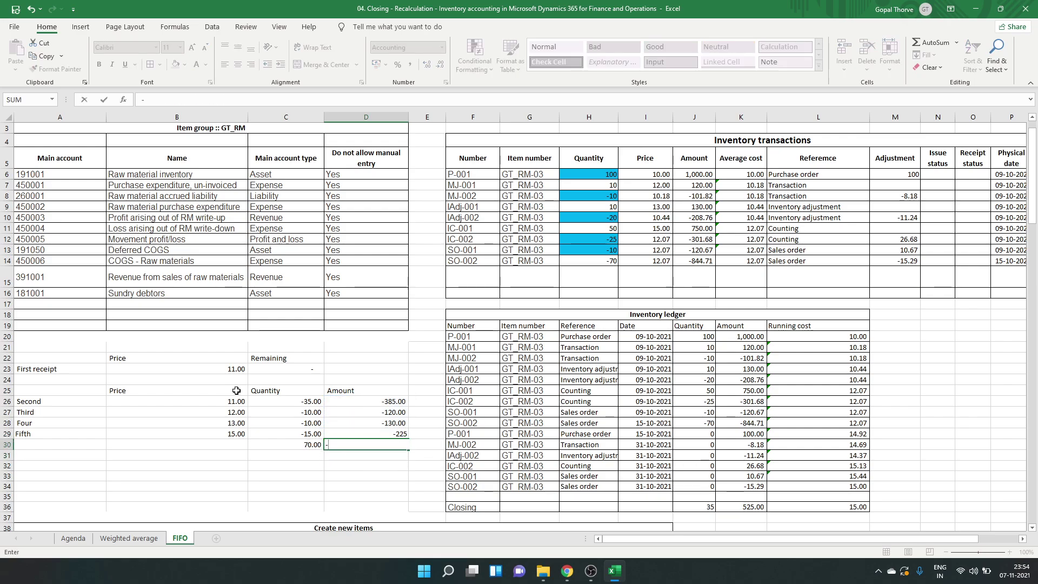
type("sum(")
key("Up")
key("shift+Up")
key("shift+Up")
key("shift+Up")
type(")")
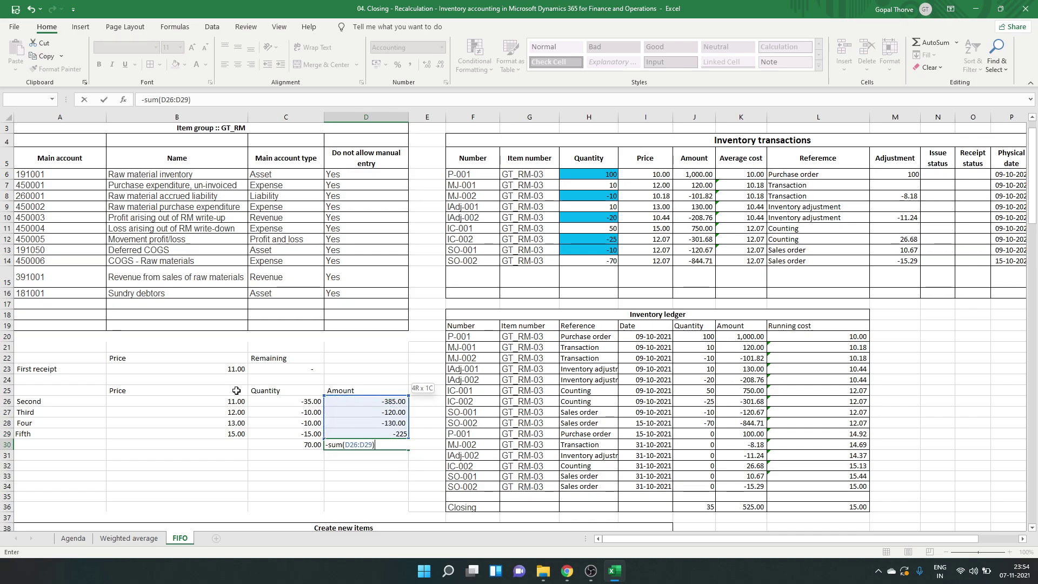
key("Return")
left_click_drag(360, 403, 378, 444)
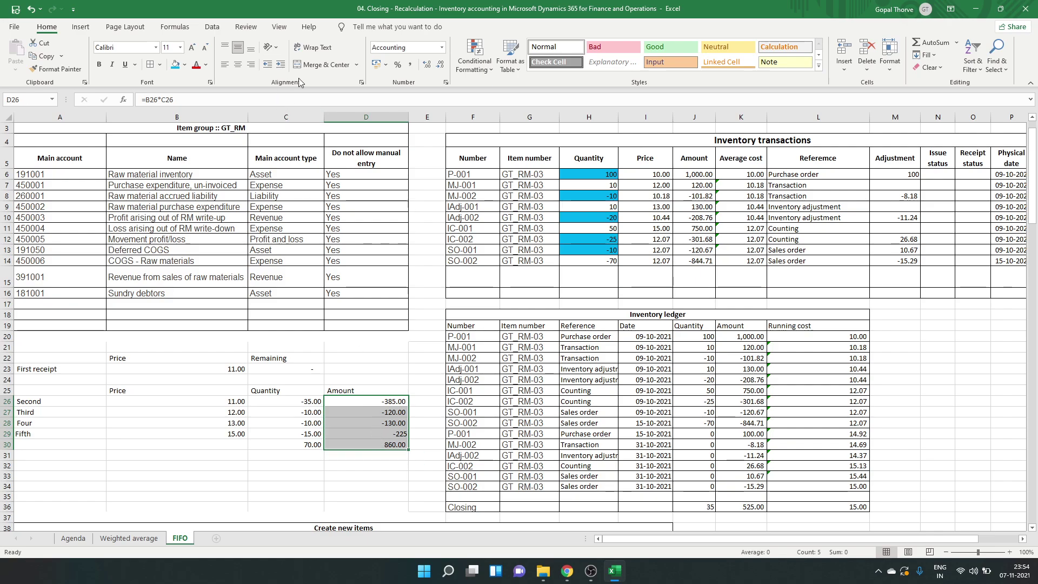
left_click(409, 67)
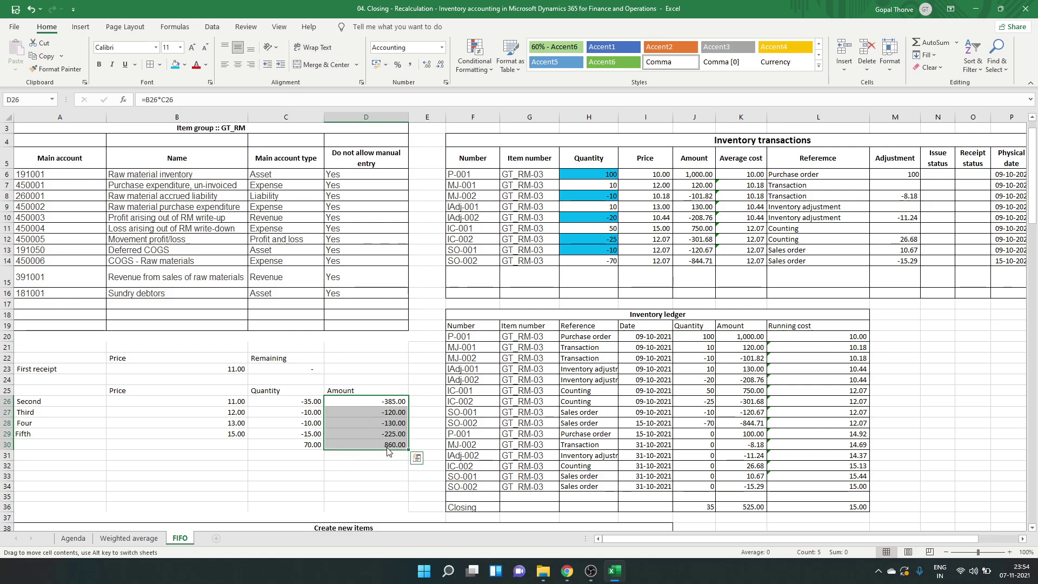
Step: Examine SO-002's adjustment in the inventory ledger and the closing vouchers through the second sales invoice with its margin figures
left_click(694, 444)
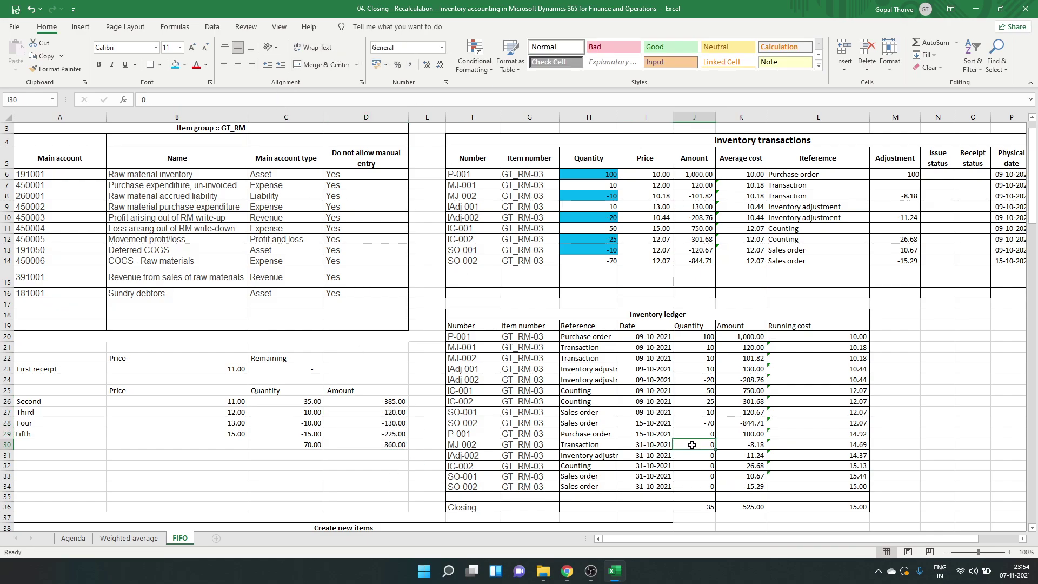
left_click(741, 486)
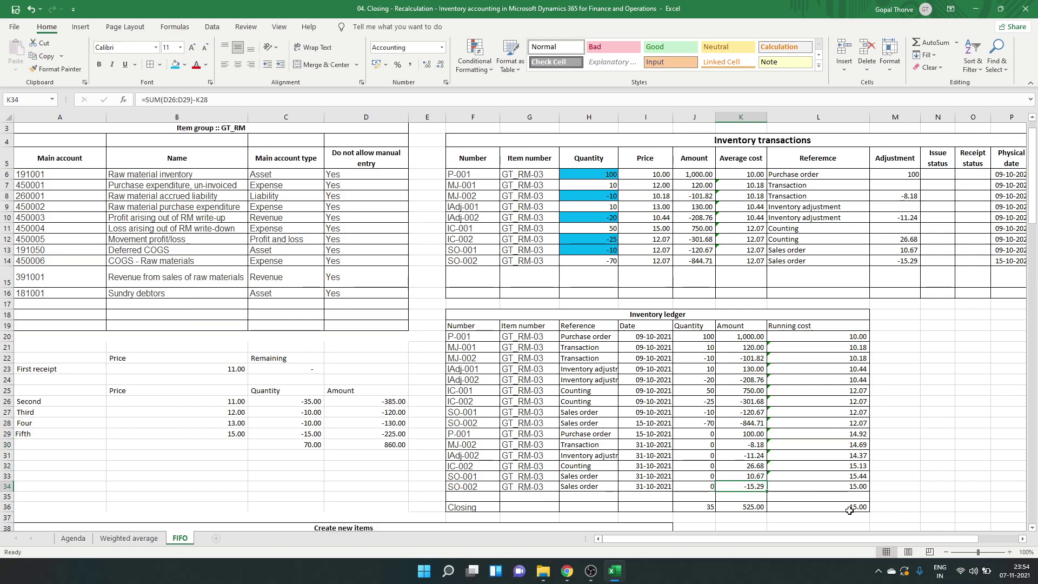
scroll(849, 510, "down", 5)
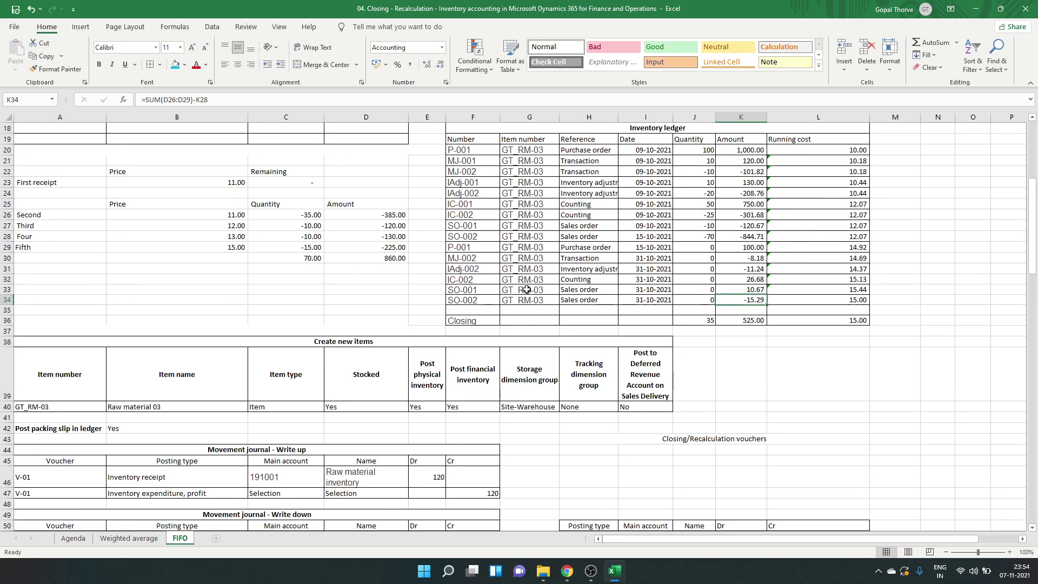
left_click(480, 300)
left_click(741, 300)
scroll(755, 326, "down", 14)
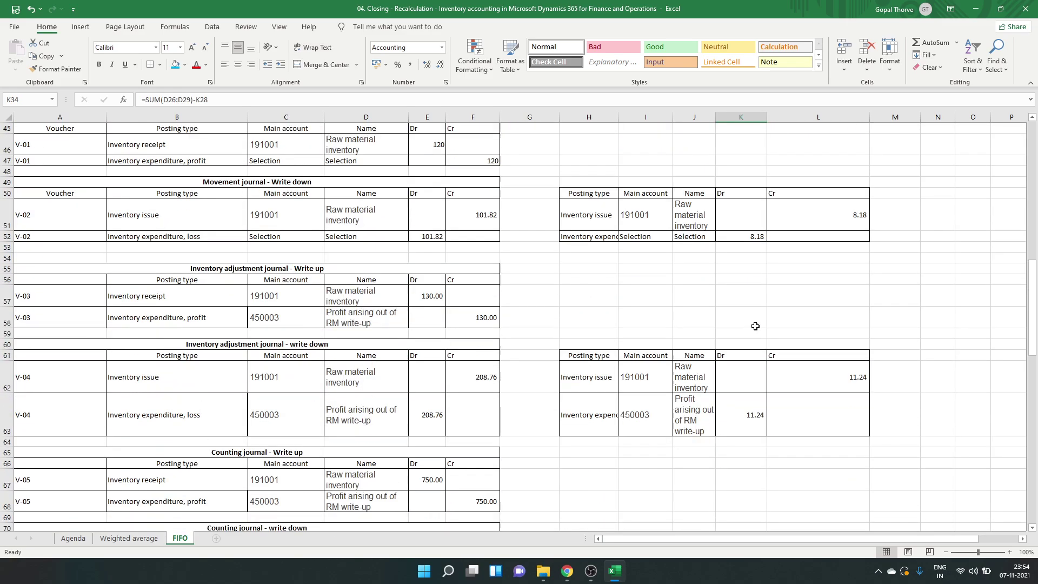
scroll(755, 326, "down", 3)
scroll(755, 326, "down", 7)
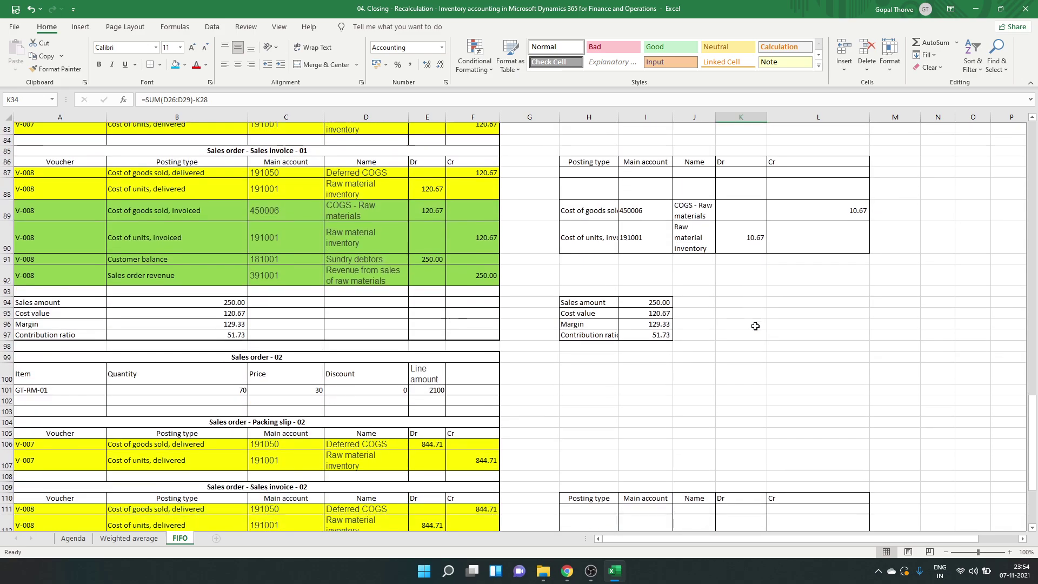
scroll(755, 326, "down", 2)
scroll(755, 326, "up", 4)
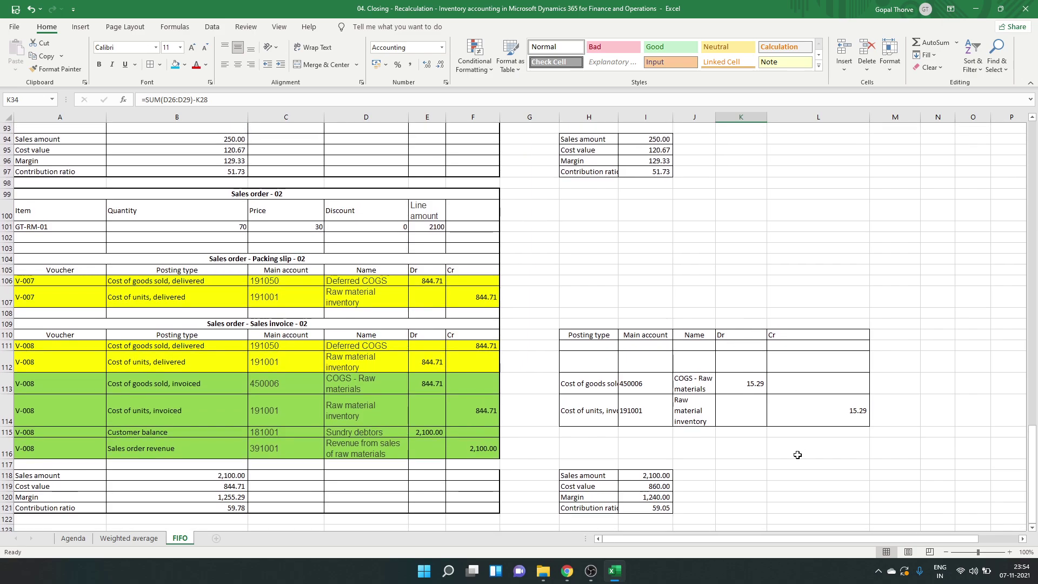
Step: Compare the closing voucher entries of the first and second sales invoices in the FIFO sheet
left_click(845, 420)
scroll(845, 419, "up", 20)
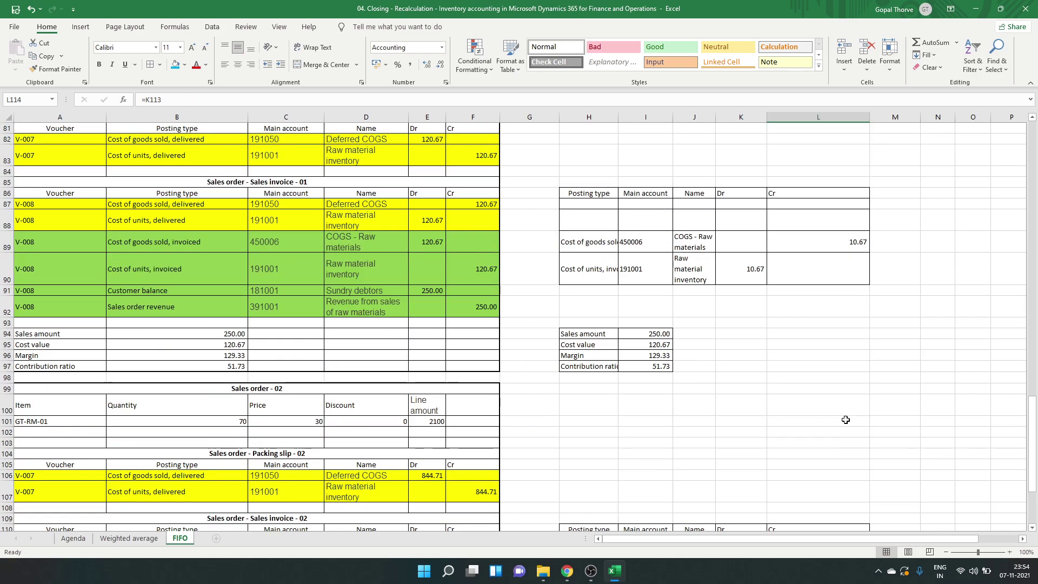
scroll(845, 419, "down", 20)
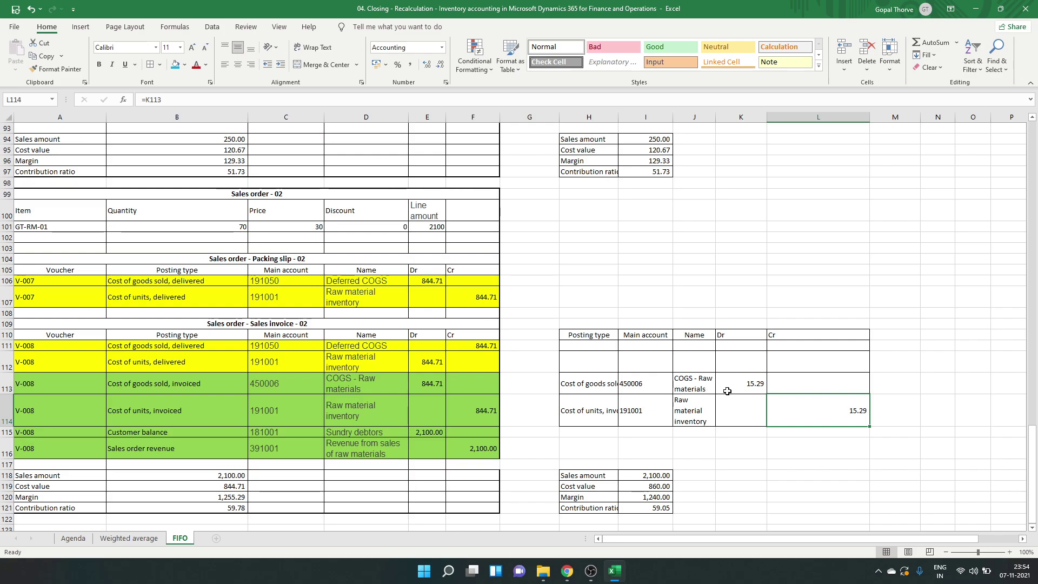
left_click(753, 385)
scroll(786, 394, "up", 2)
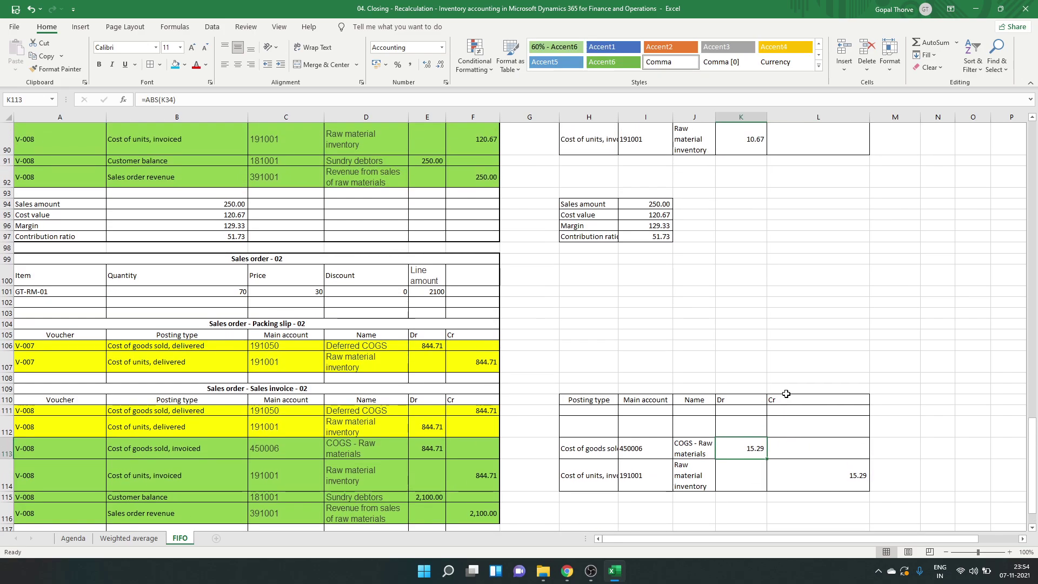
scroll(786, 394, "up", 3)
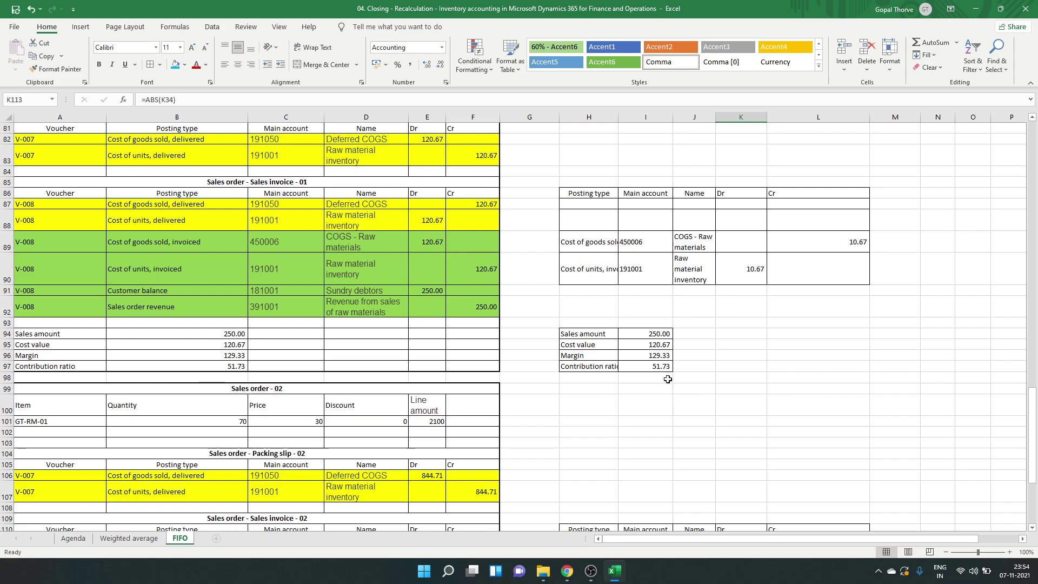
Step: Correct the closing cost value of sales order 01 in I95 to the formula =B95-L89 and check the dependent margin and contribution ratio
left_click(656, 346)
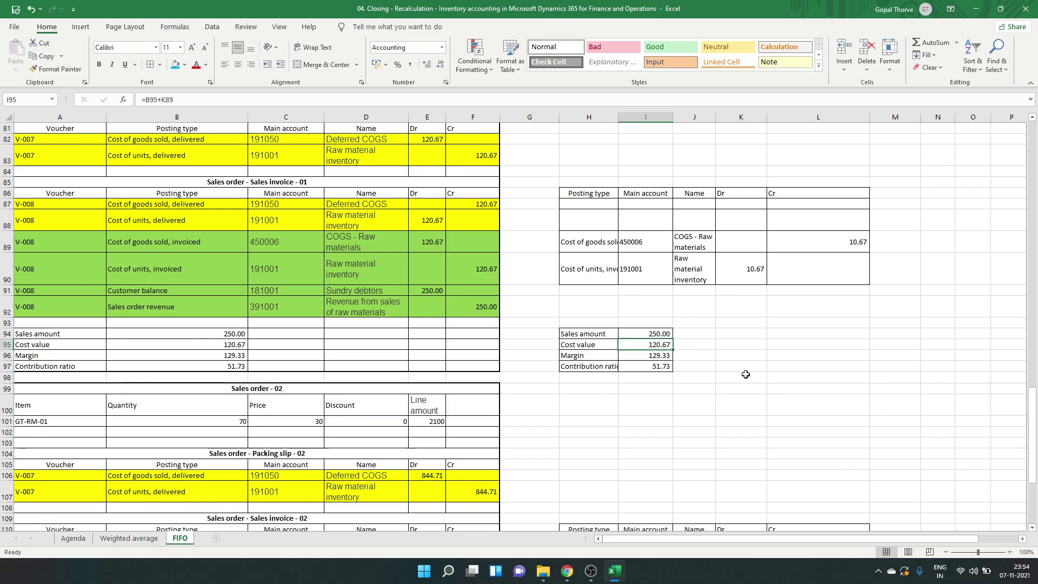
key("F2")
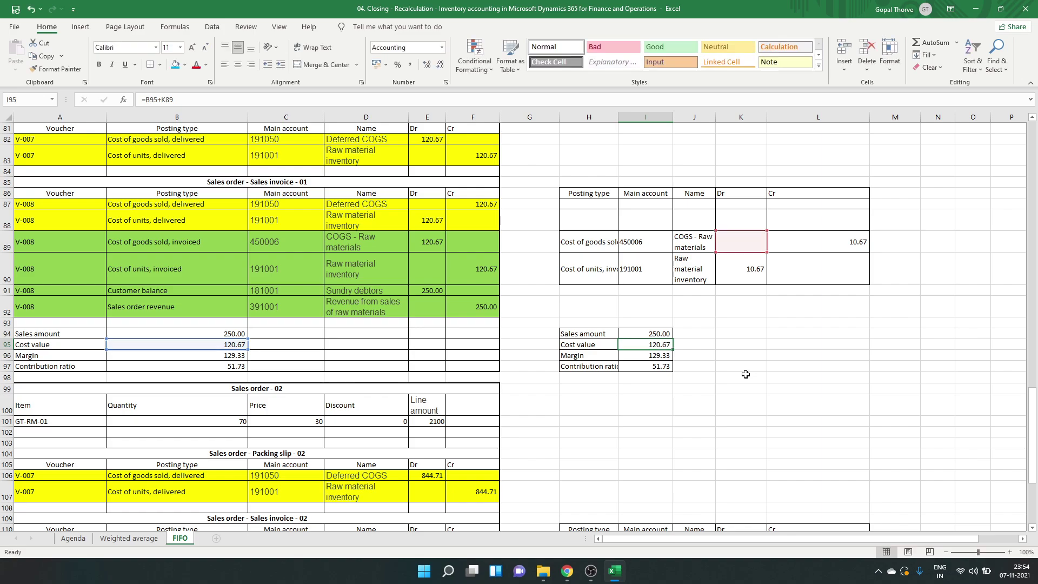
key("Escape")
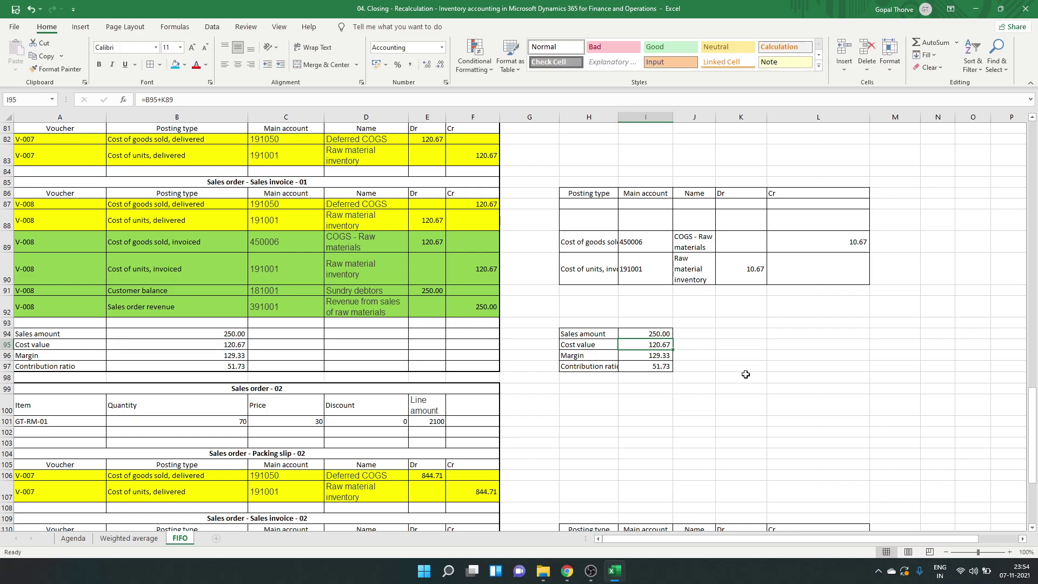
key("F2")
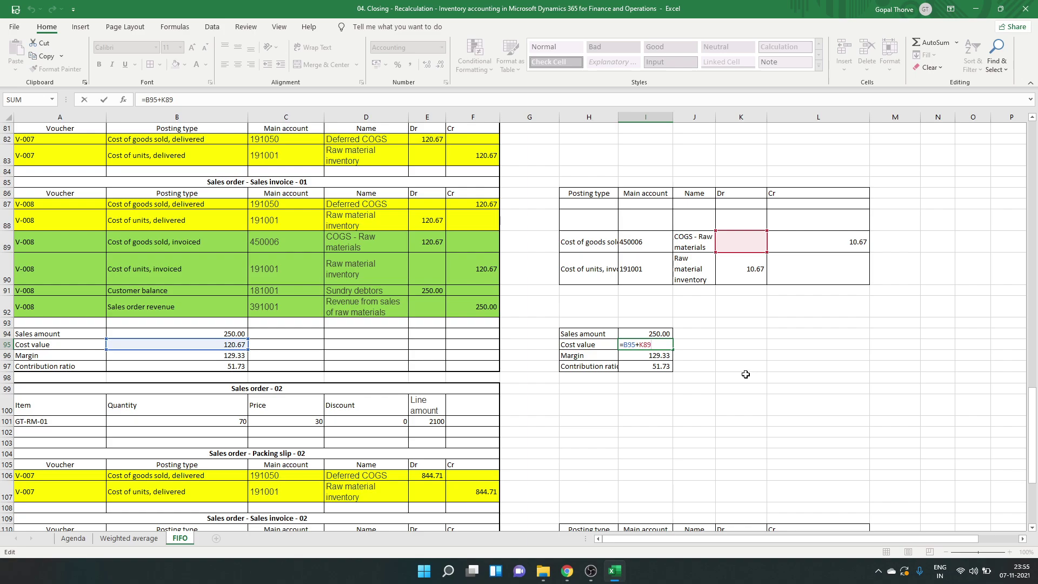
key("Left")
key("Left")
key("BackSpace")
type("-")
key("Delete")
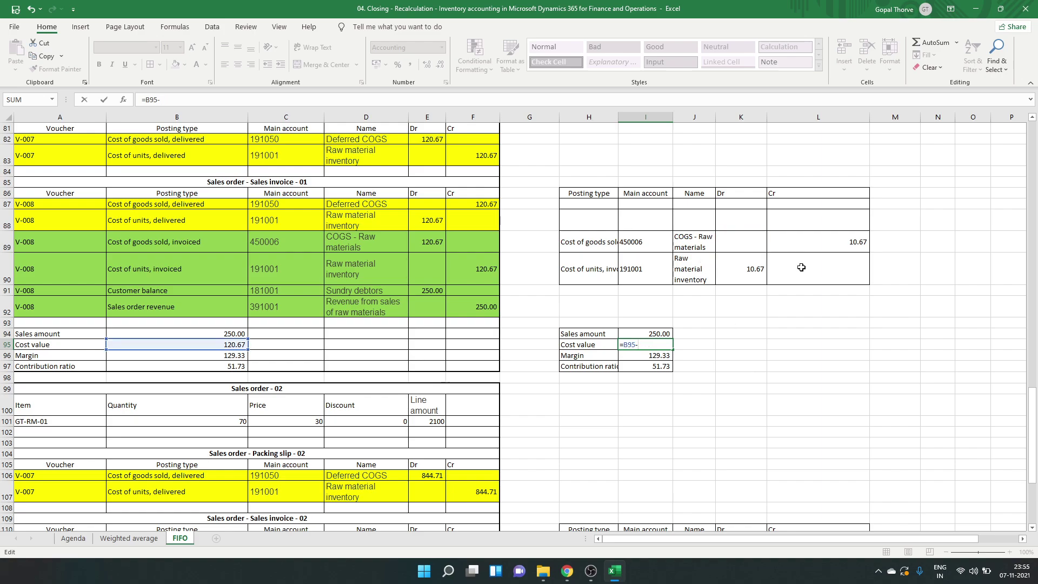
left_click(818, 242)
key("Return")
key("Up")
key("Down")
key("Down")
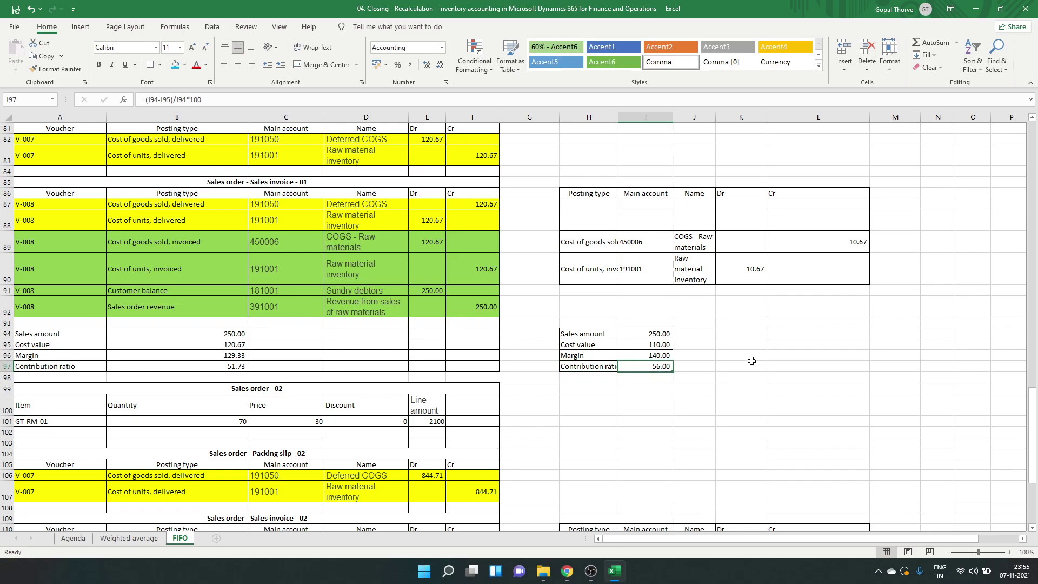
Step: Check the formula behind the closing cost value of sales order 02 in I119, leaving it as it is
scroll(751, 361, "down", 4)
scroll(751, 361, "down", 2)
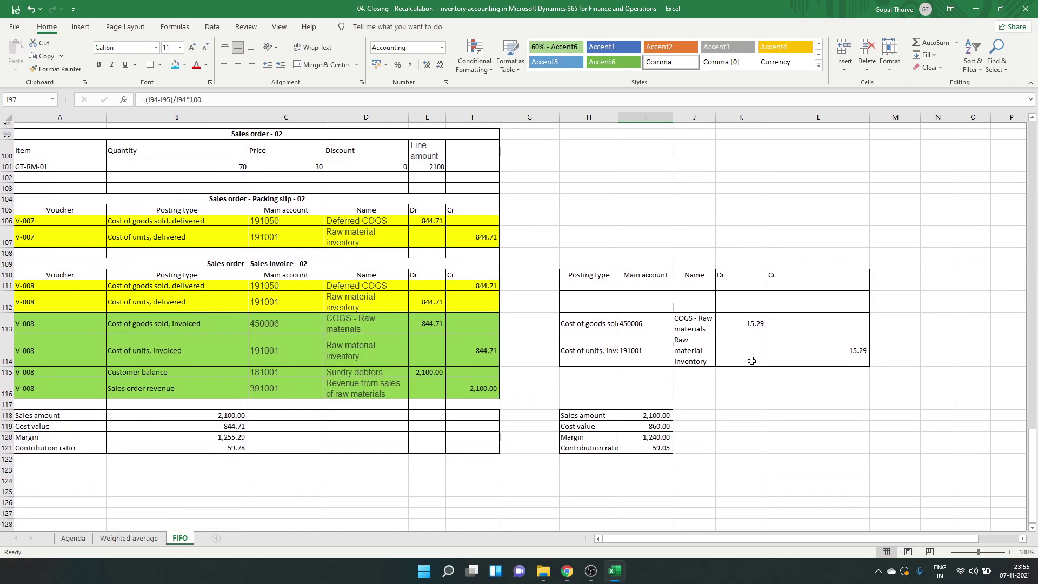
double_click(654, 421)
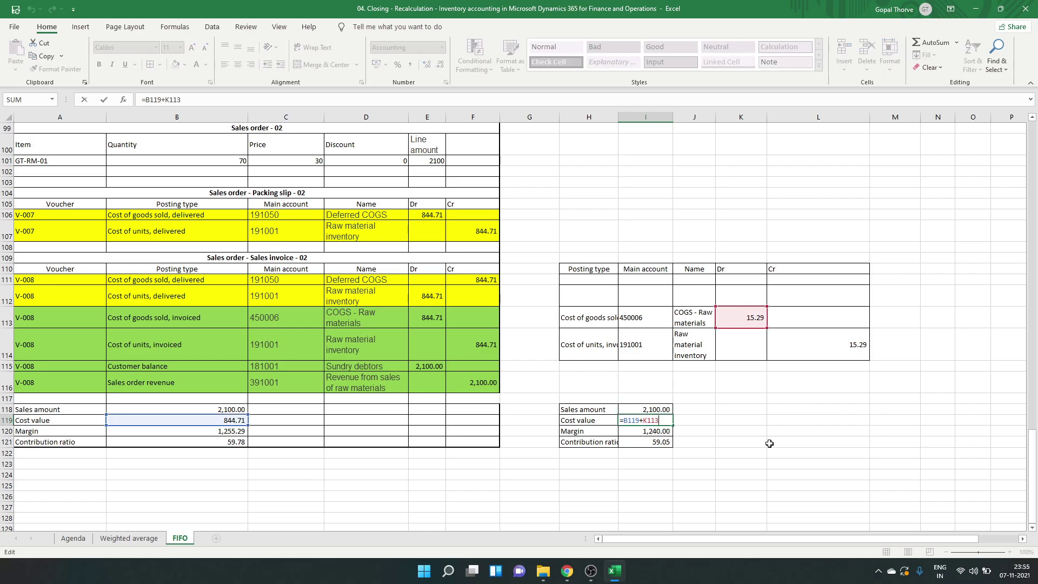
key("Escape")
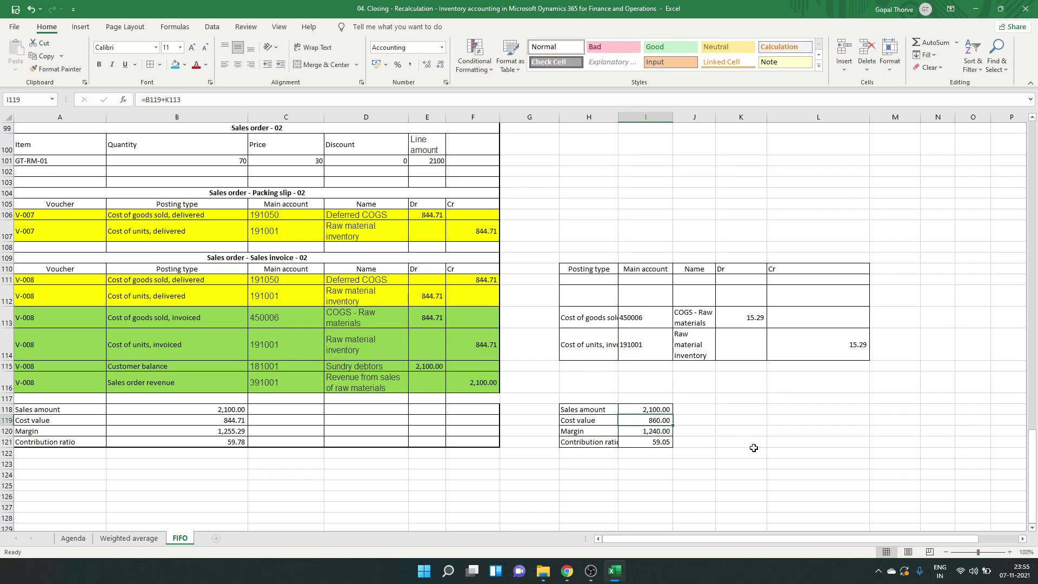
Step: Compare sales order 02's contribution ratios before and after closing between the FIFO and Weighted average sheets
left_click(246, 439)
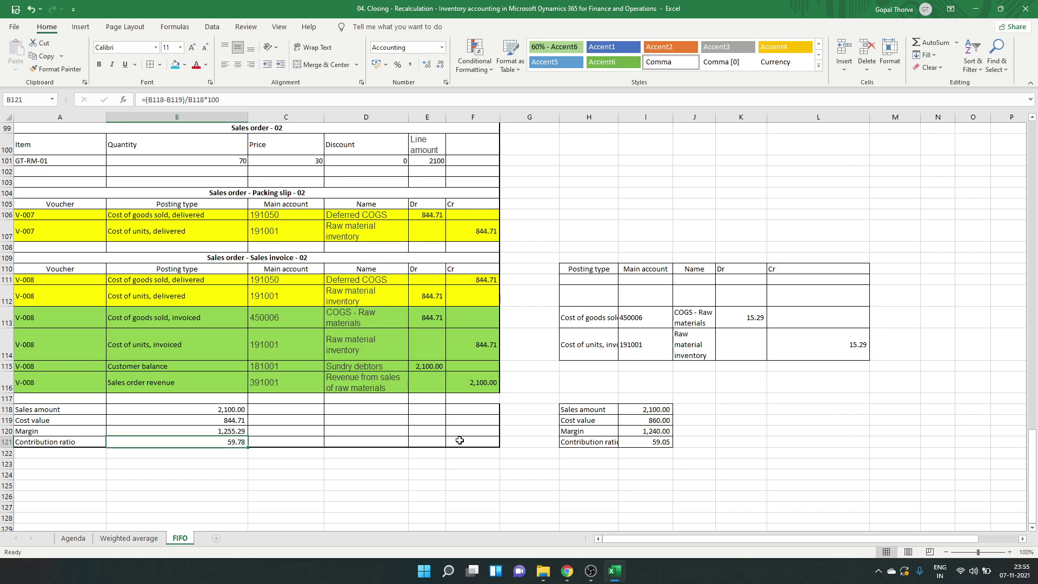
left_click(128, 537)
scroll(470, 452, "down", 12)
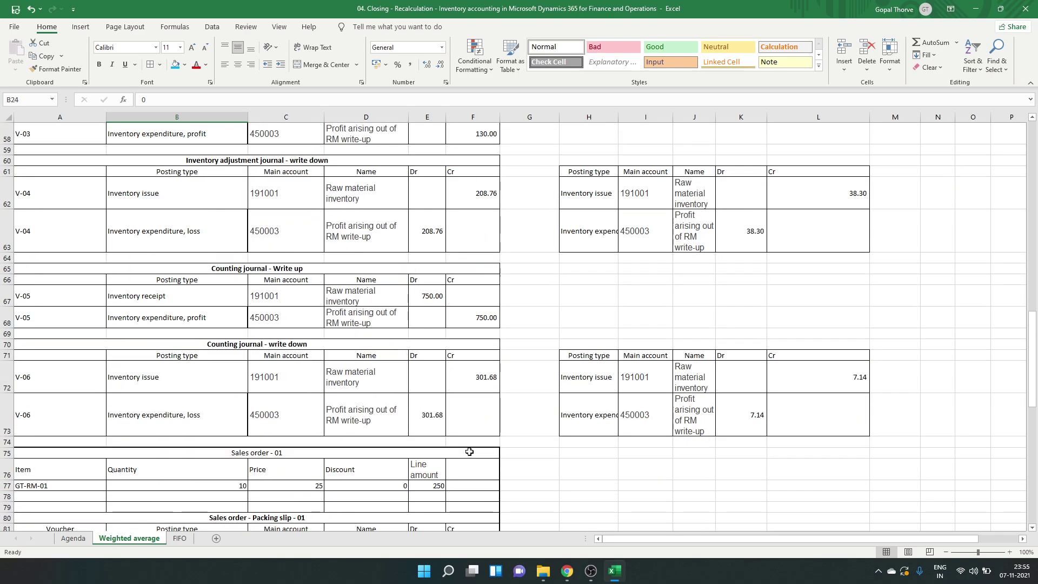
scroll(469, 451, "down", 14)
left_click(255, 431)
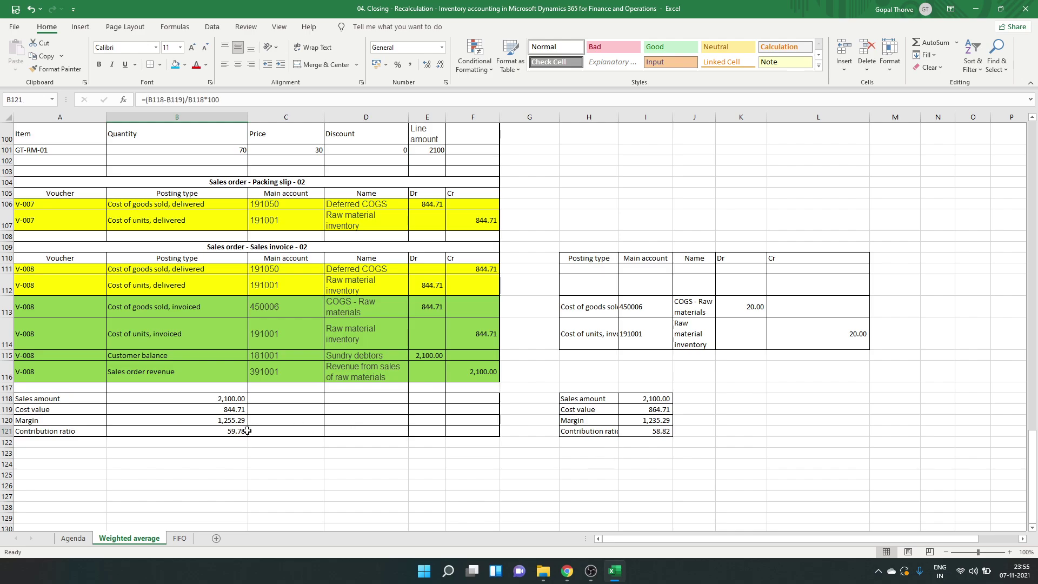
left_click(635, 433)
left_click(180, 538)
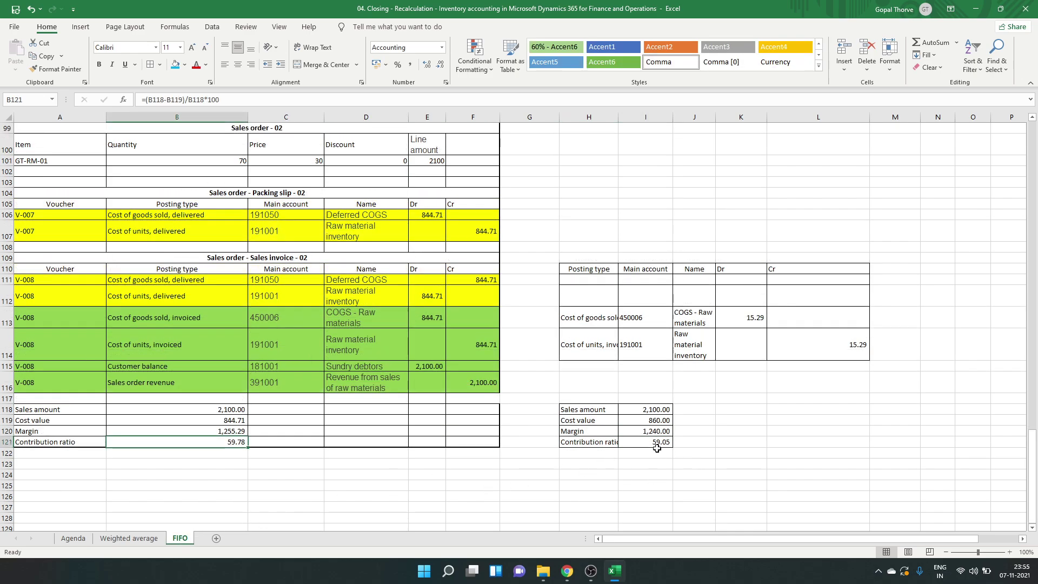
left_click(658, 445)
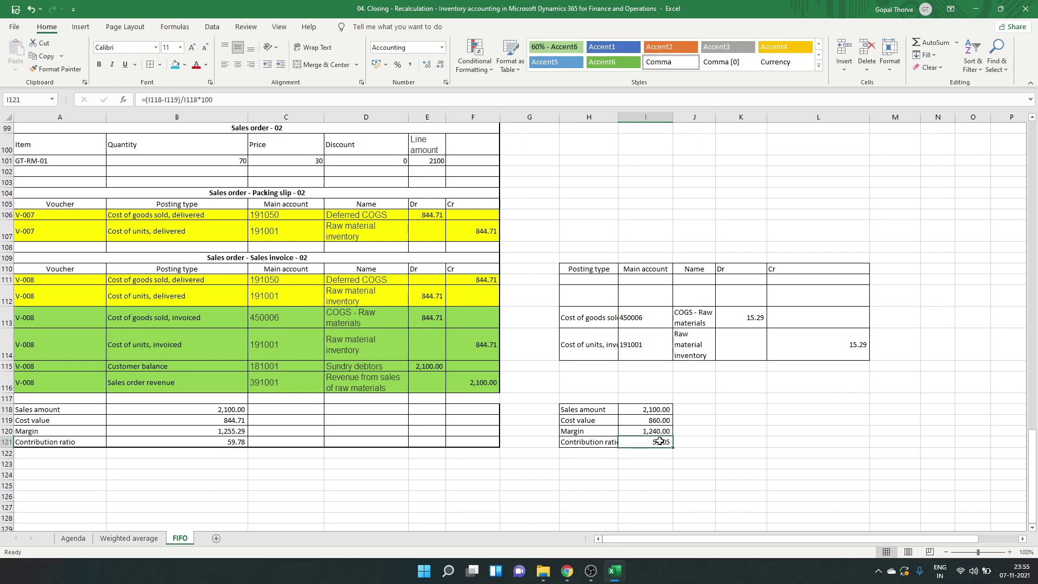
scroll(659, 440, "up", 4)
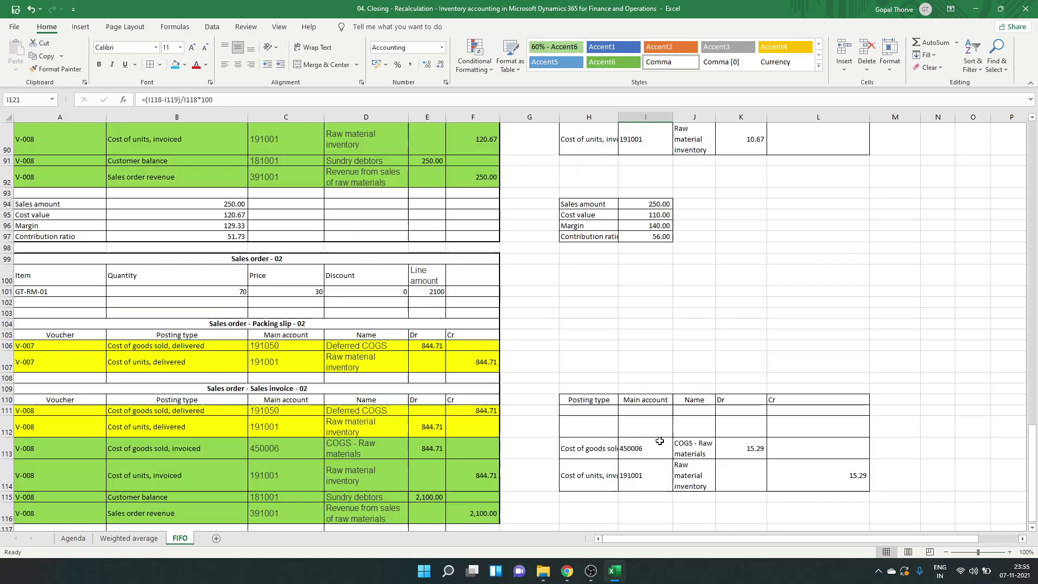
Step: Examine the quantity, amount and running cost of the ledger's closing stock row against the quantity and price of counting receipt IC-001
mouse_move(559, 573)
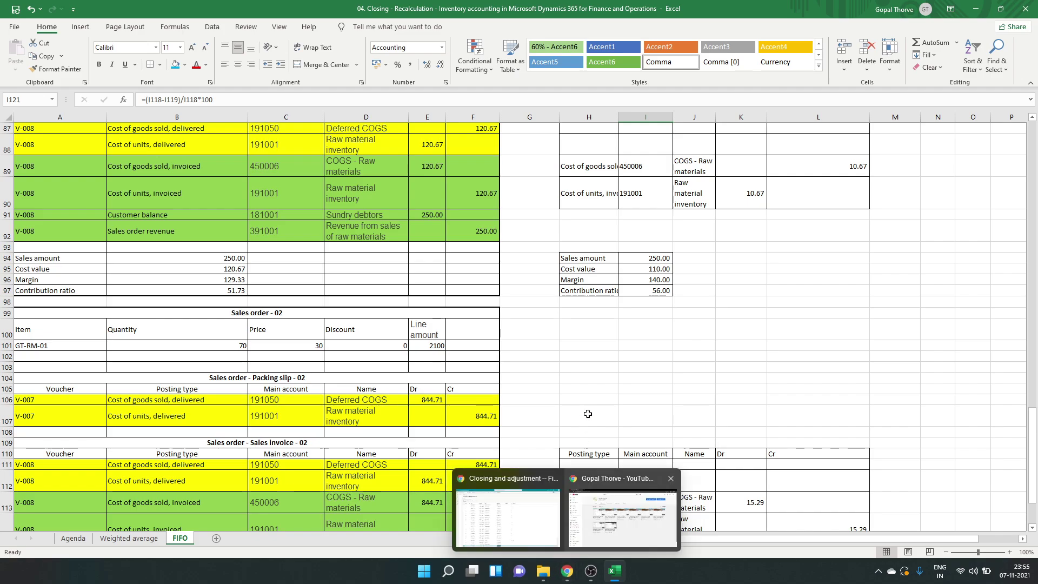
left_click(605, 193)
scroll(604, 193, "up", 15)
scroll(605, 193, "up", 12)
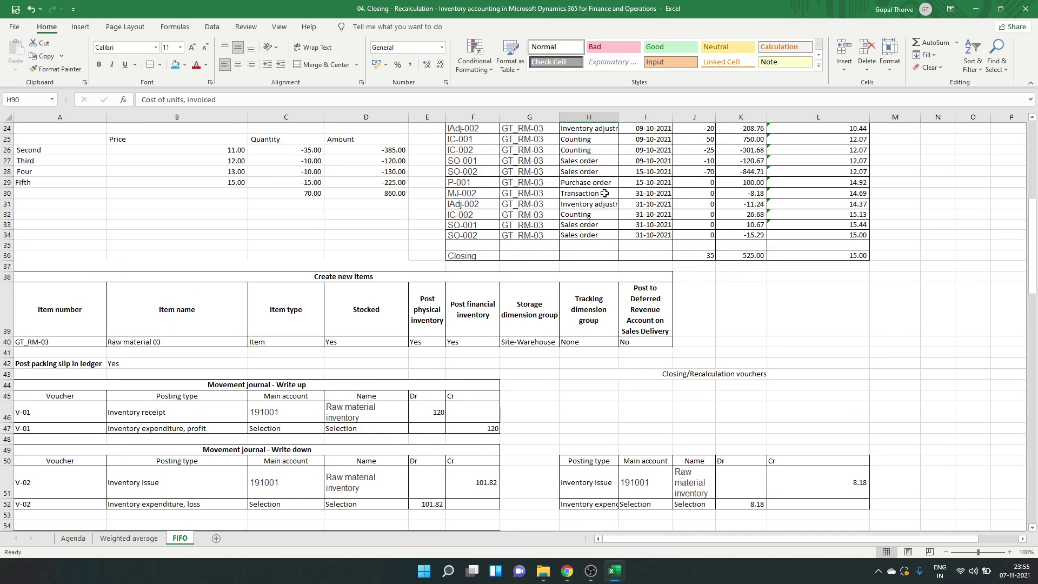
left_click(591, 416)
scroll(592, 416, "down", 2)
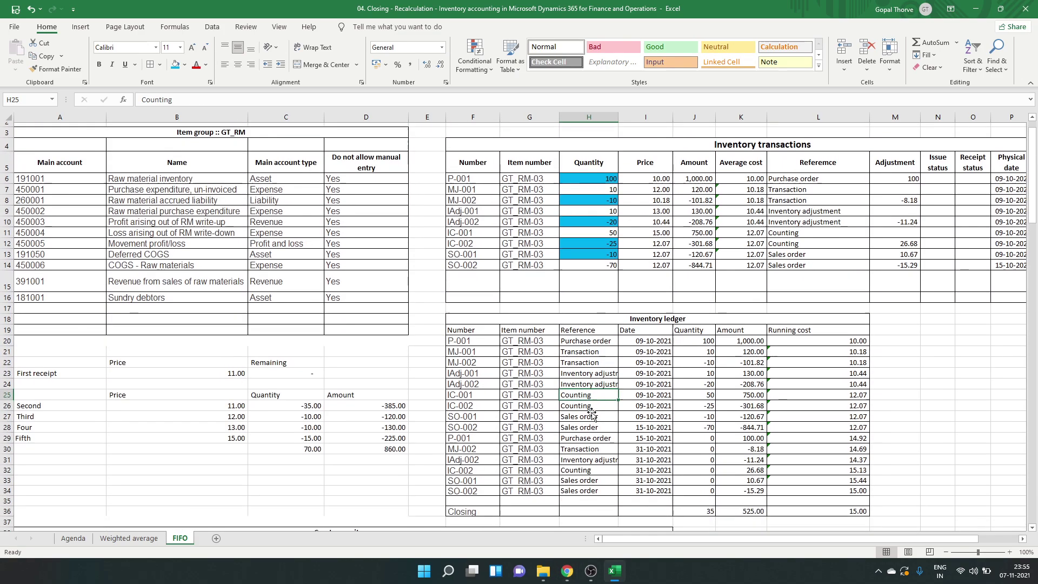
left_click_drag(500, 257, 587, 439)
left_click(587, 359)
scroll(588, 361, "up", 2)
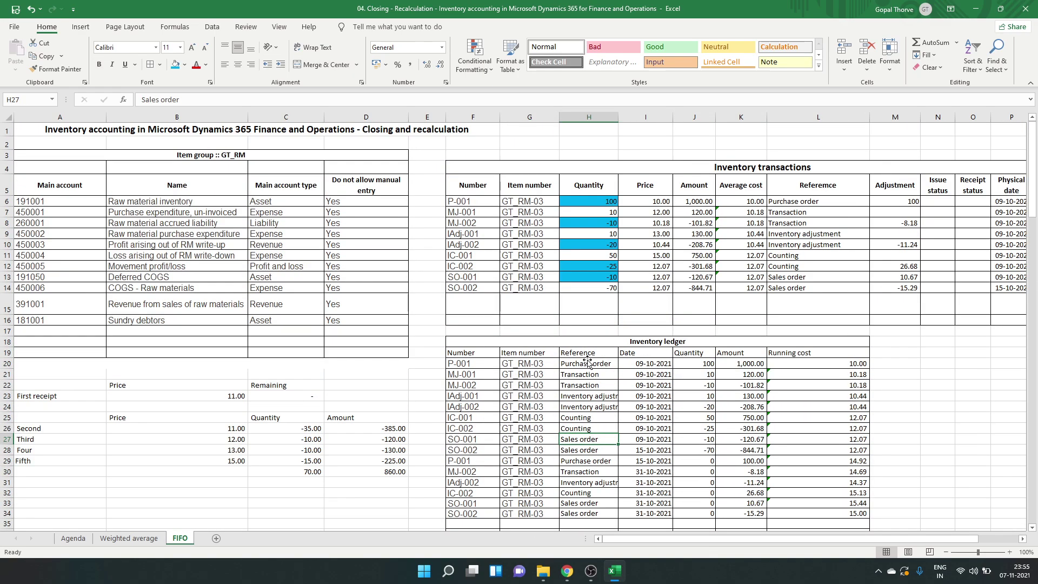
scroll(587, 361, "down", 1)
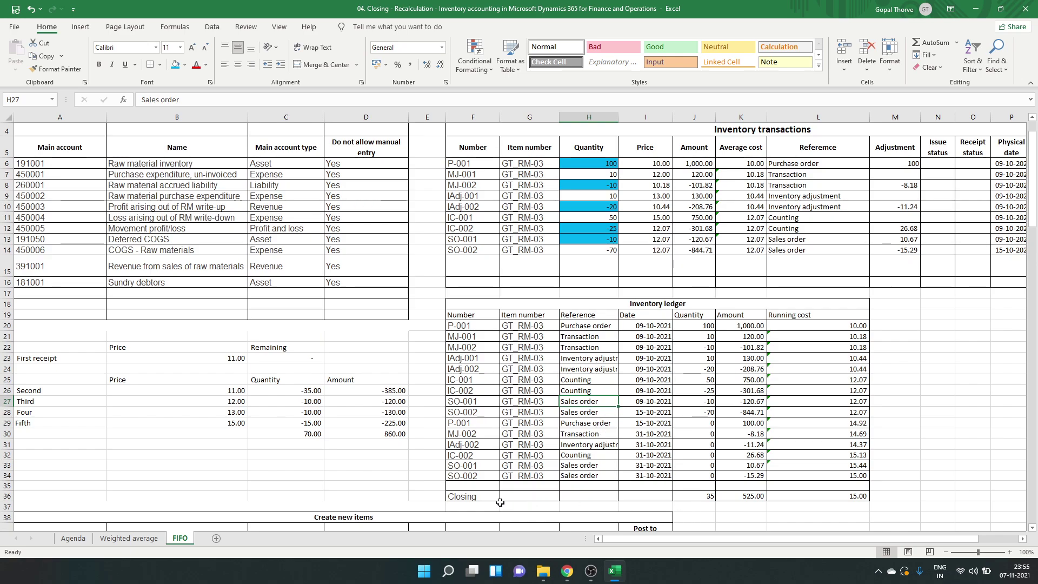
left_click(478, 498)
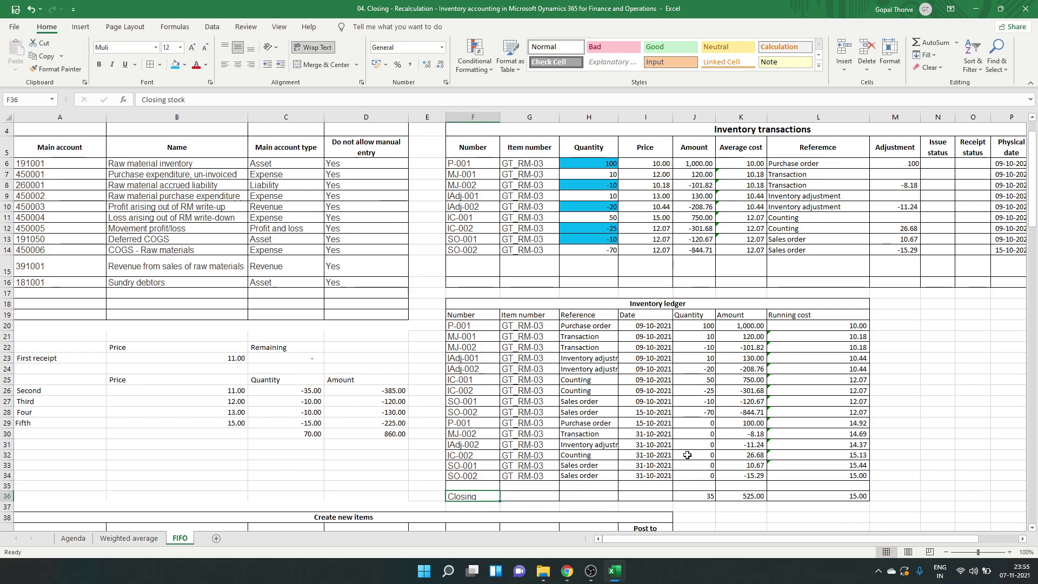
left_click(691, 496)
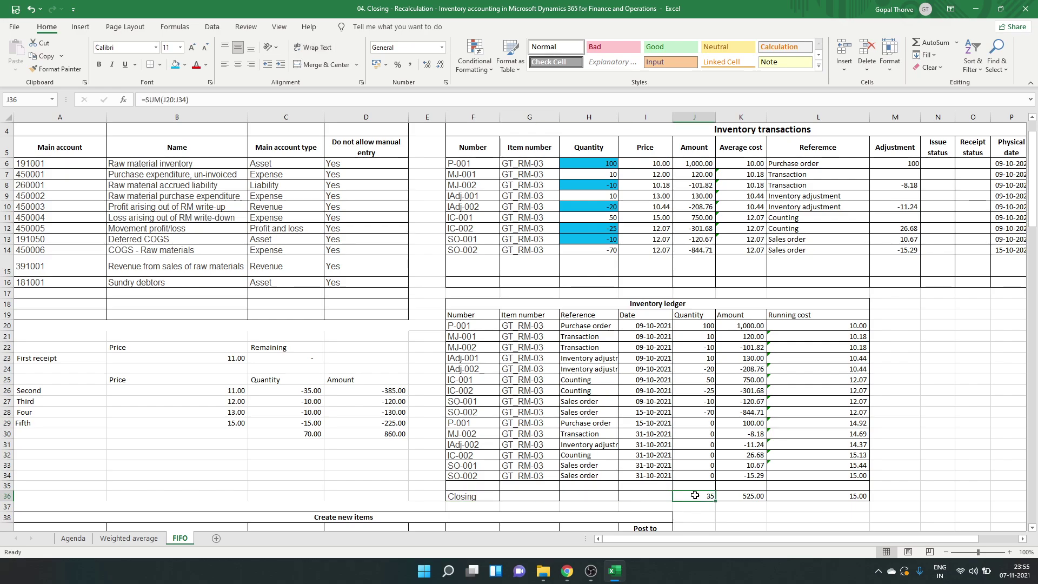
left_click(747, 496)
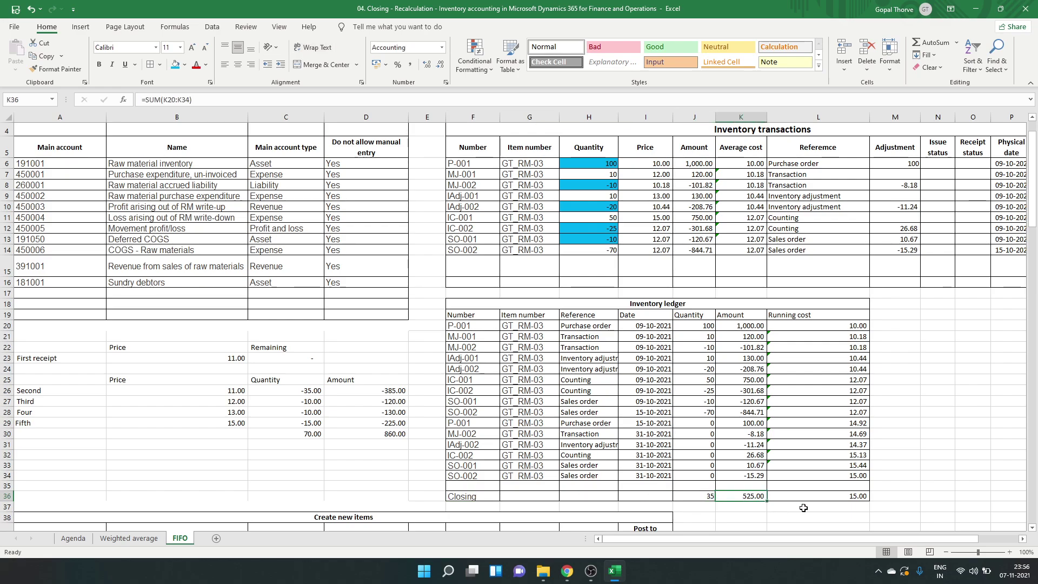
left_click(834, 498)
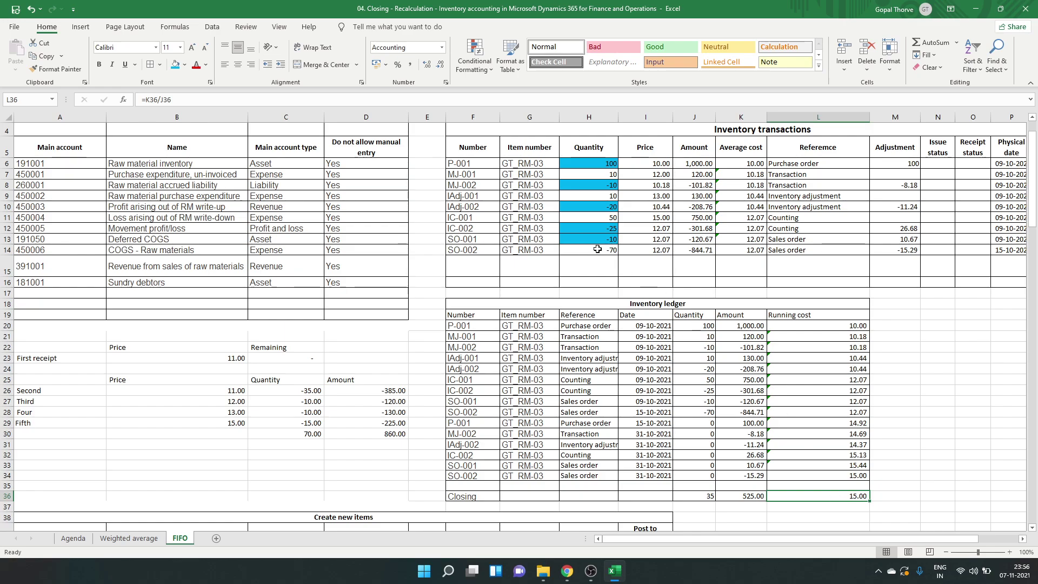
left_click(600, 221)
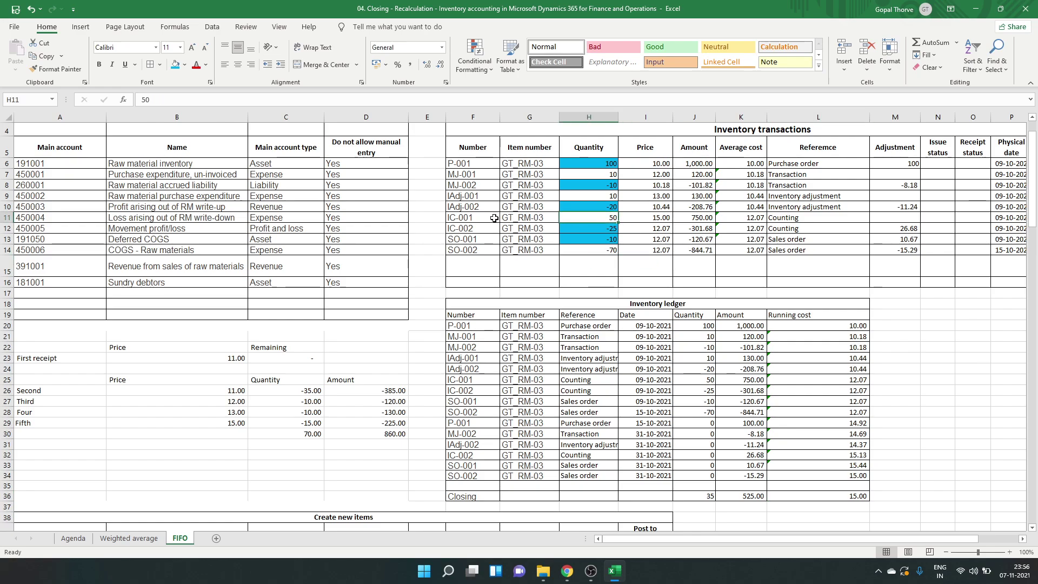
left_click(651, 221)
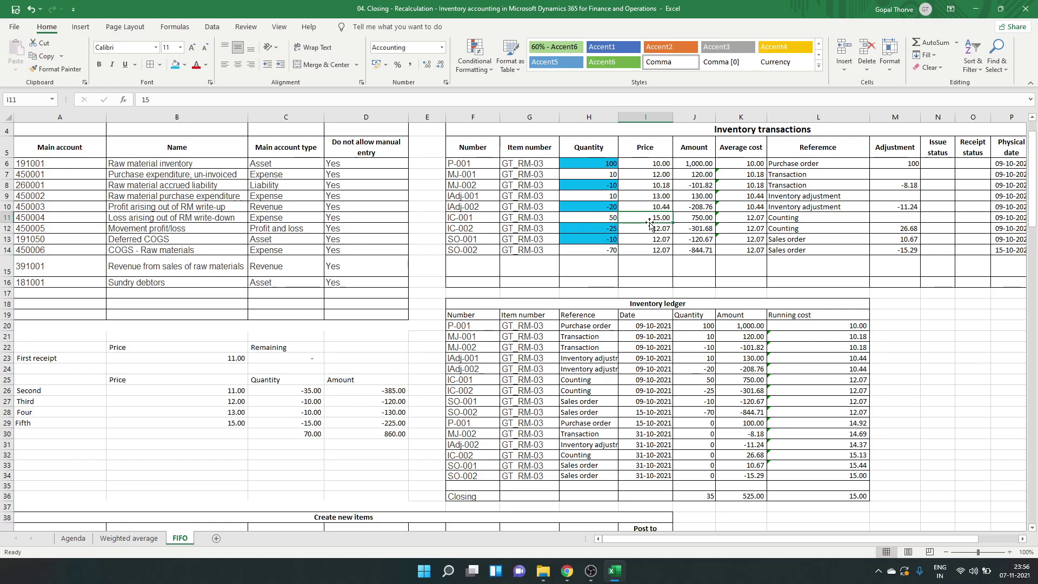
left_click(854, 497)
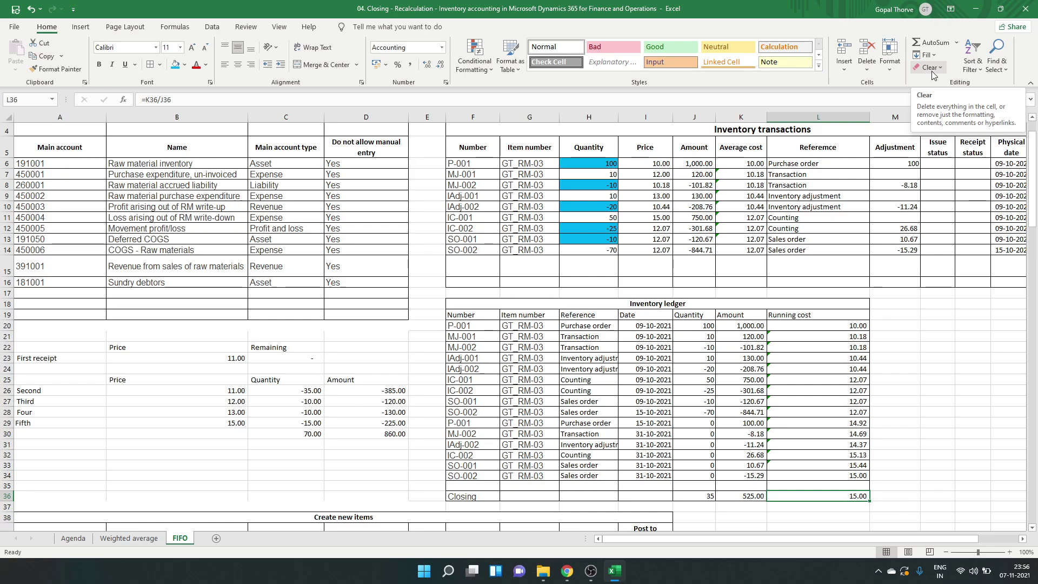
Step: Examine counting issue IC-002's row in the inventory transactions, from its quantity across to the financially closed date
left_click(595, 348)
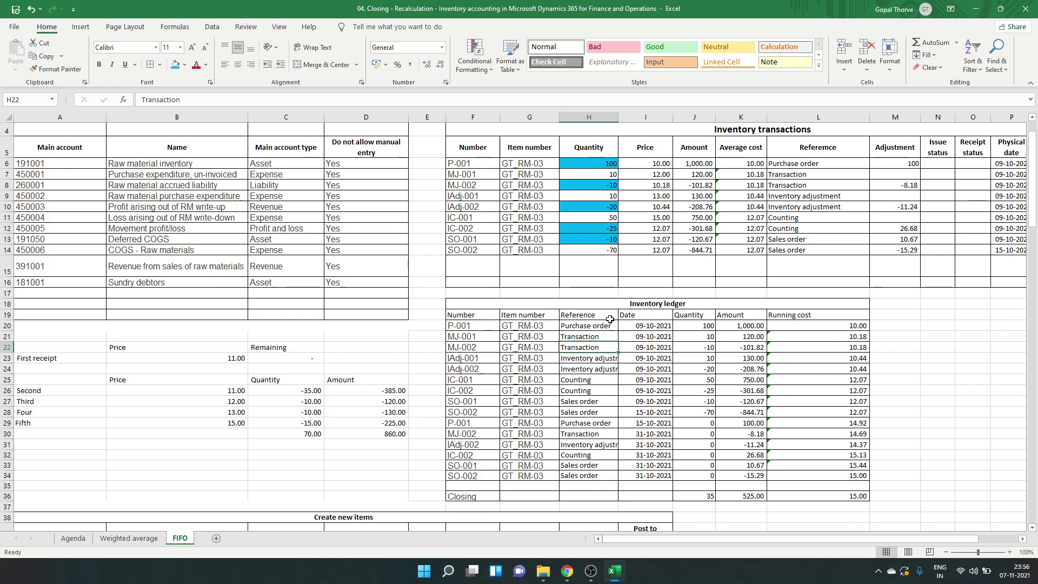
left_click(610, 230)
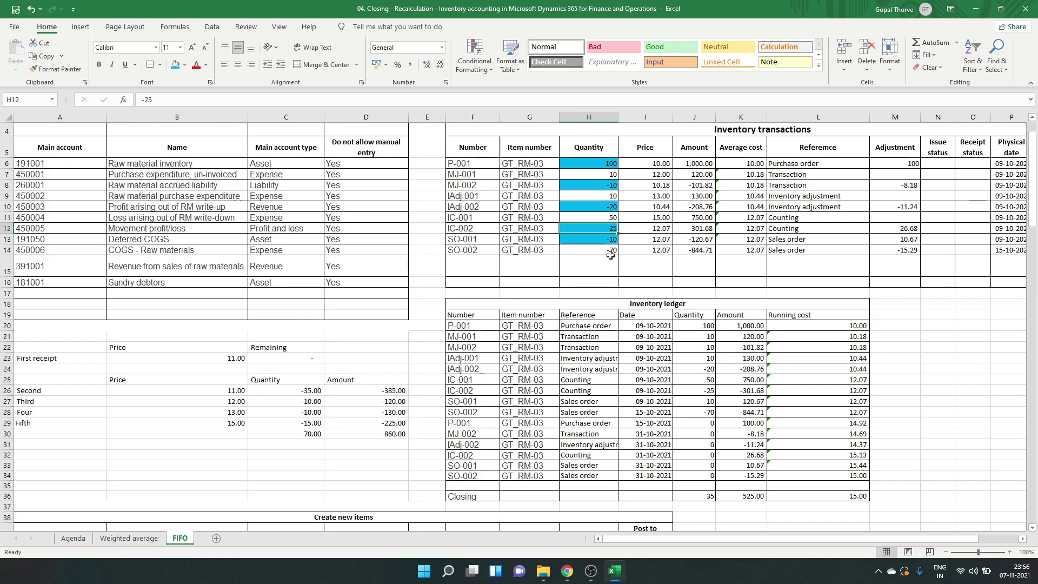
key("Right")
key("Right")
key("Right")
key("Right")
key("Right")
key("Right")
key("Right")
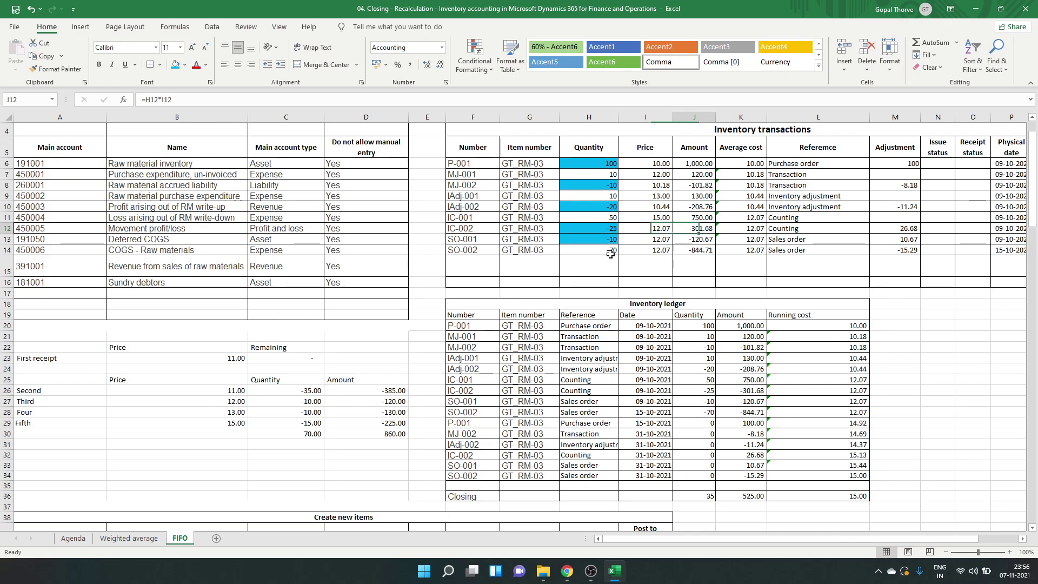
key("Right")
key("Right")
key("Right")
key("Right")
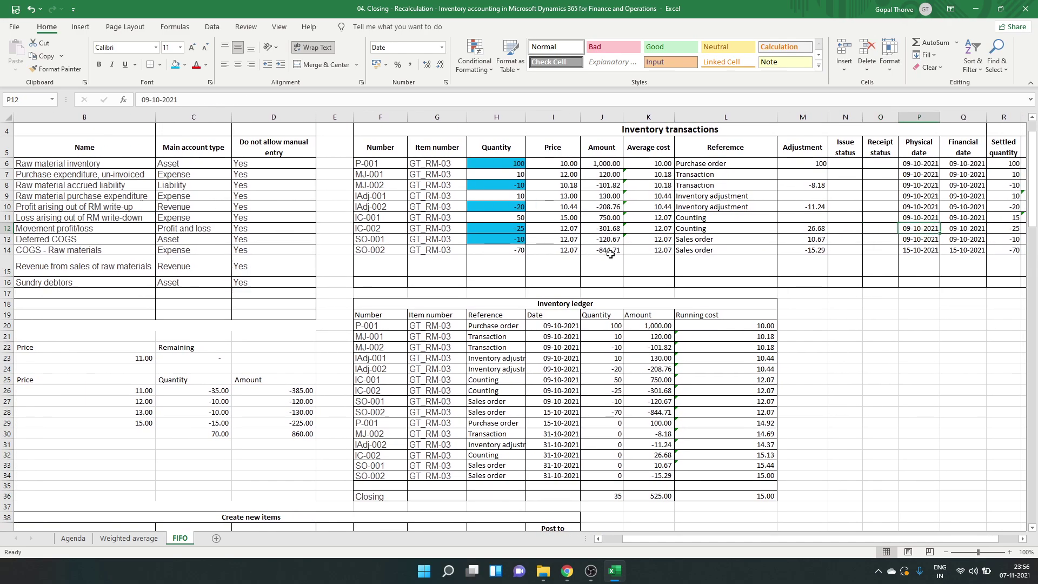
key("Right")
key("Right")
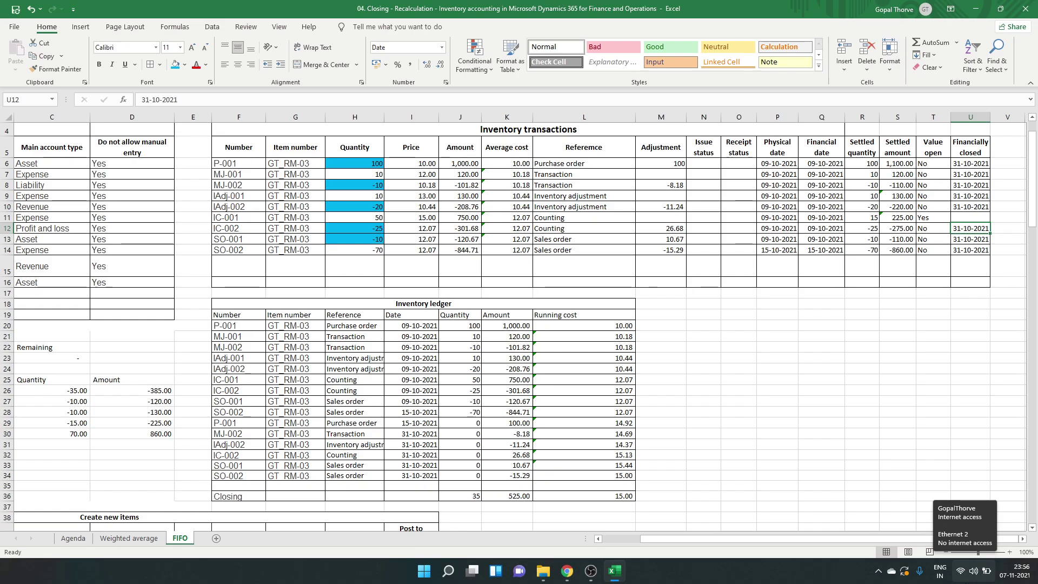
Step: Check the formula behind the first receipt's remaining quantity in C23, leaving it as it is
left_click(489, 379)
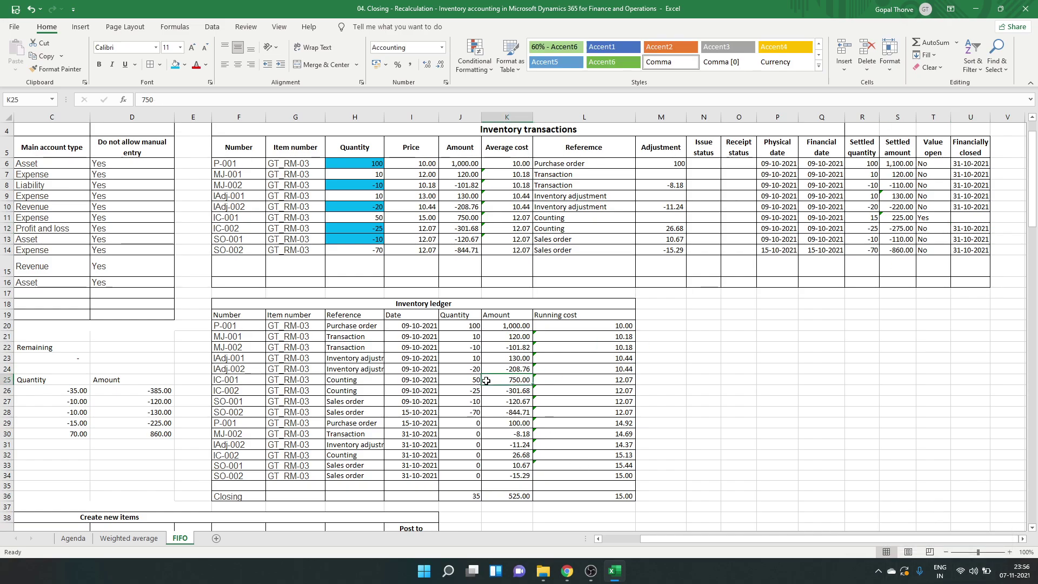
key("Left")
key("Left")
key("Left")
key("Left")
key("Left")
key("Left")
key("Left")
key("Left")
key("Left")
key("Left")
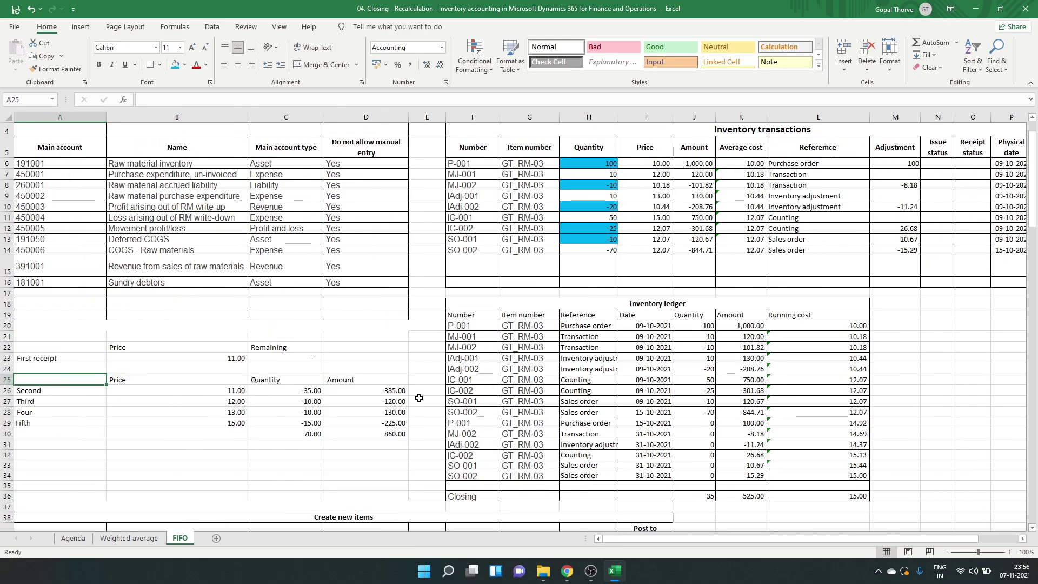
left_click(293, 360)
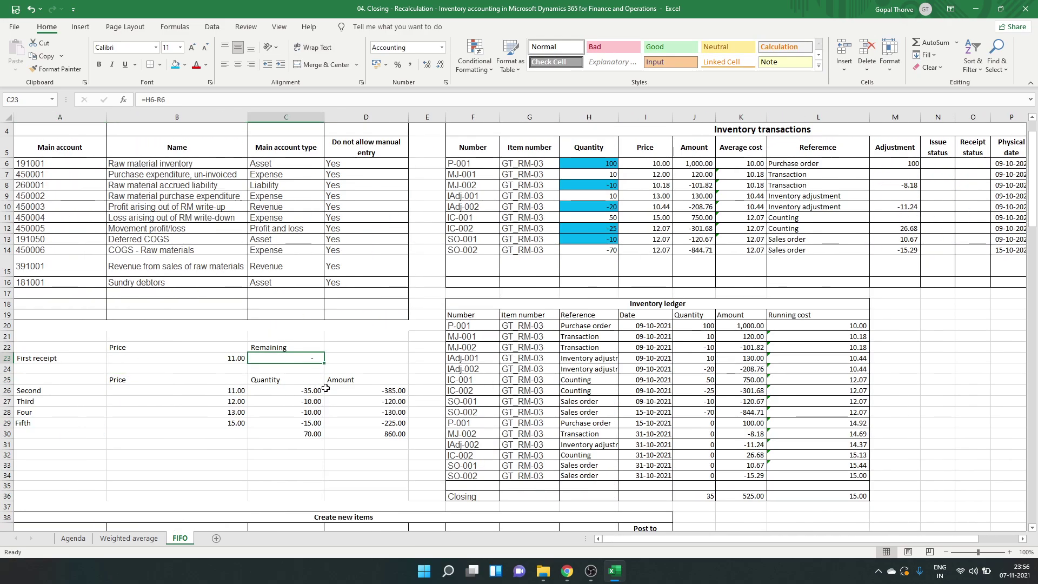
key("F2")
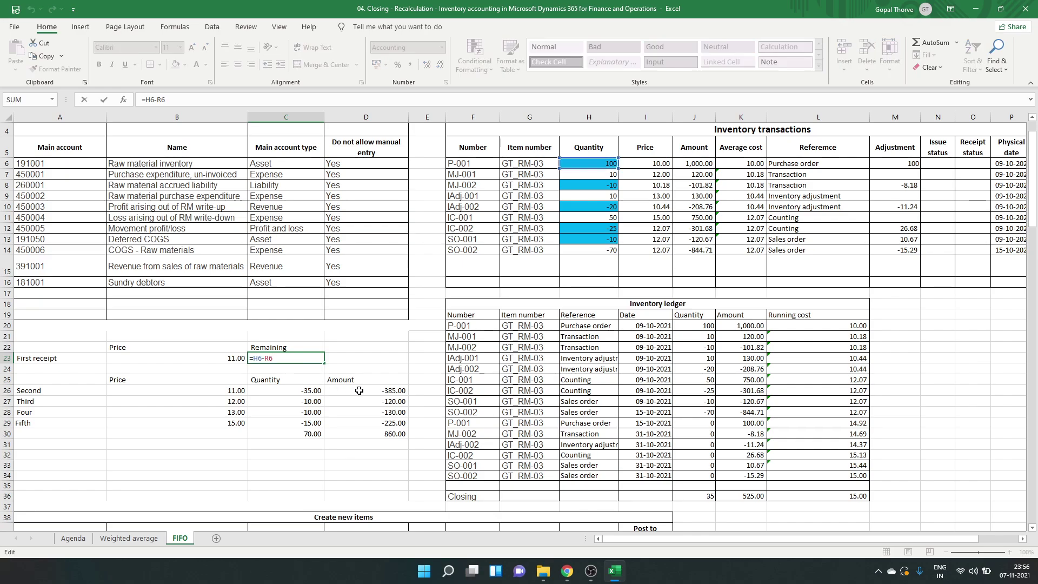
key("Escape")
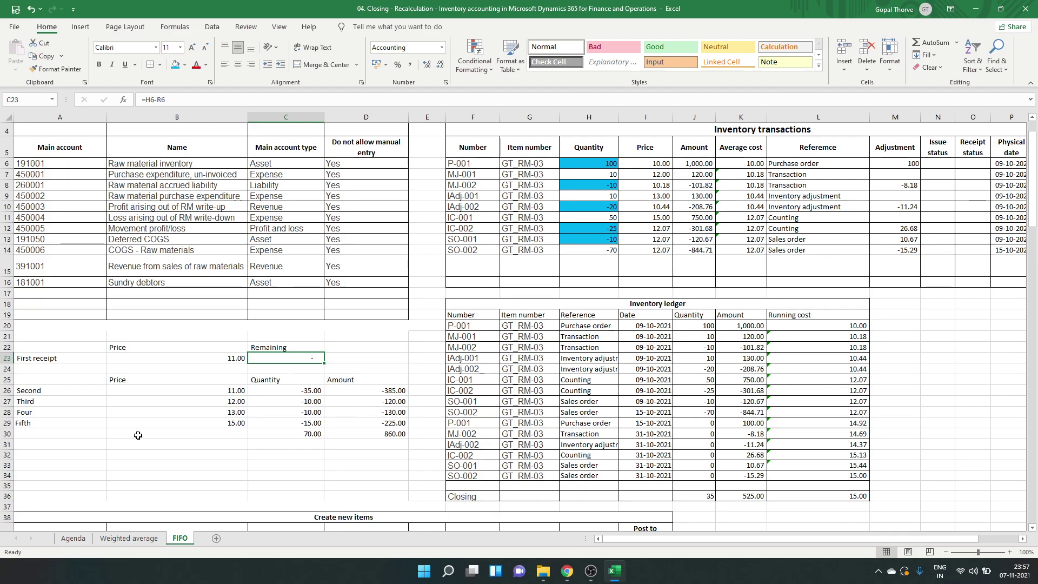
Step: Add an "Unsettled lot" row in A32 with quantity 35 in B32 and price 15 in C32
left_click(225, 425)
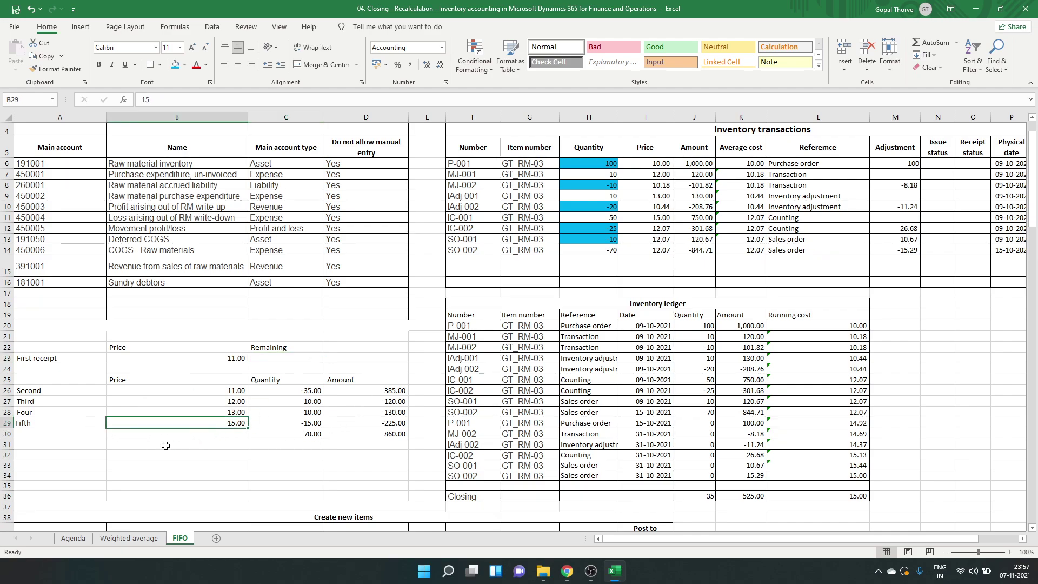
left_click(74, 444)
left_click(72, 454)
type("U")
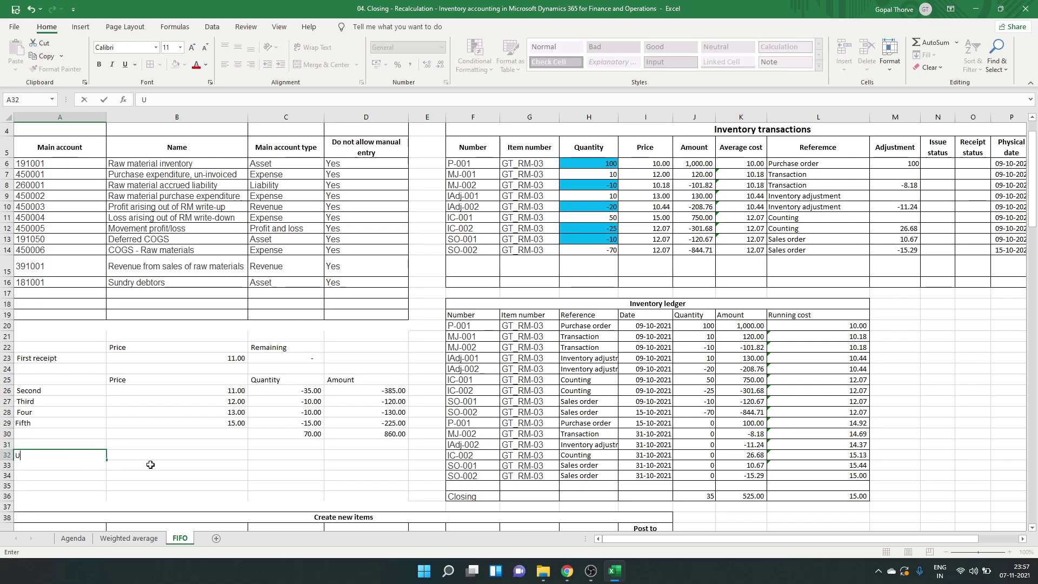
type("tsettled qtylot")
key("Tab")
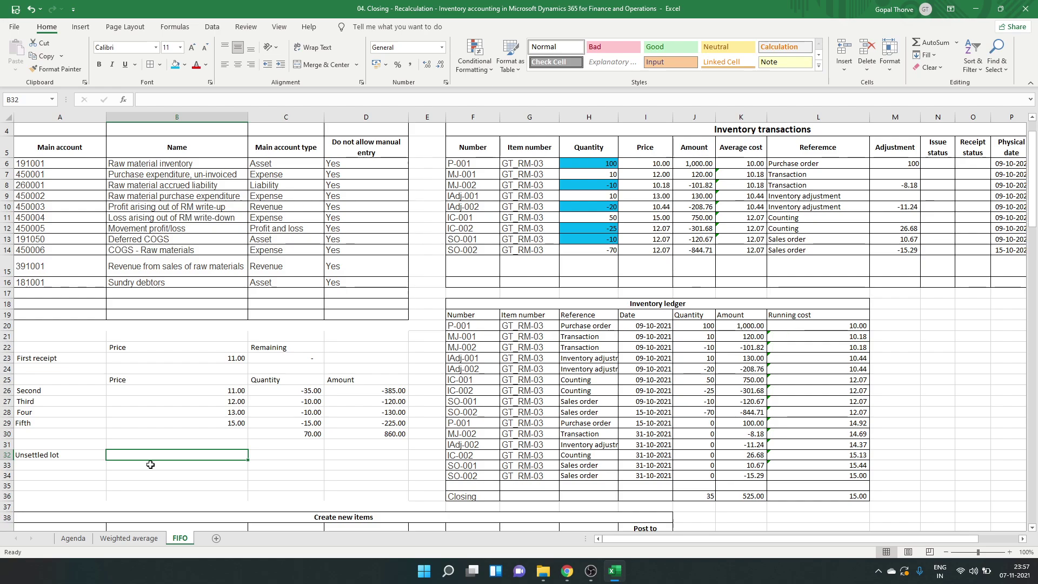
type("35")
key("Tab")
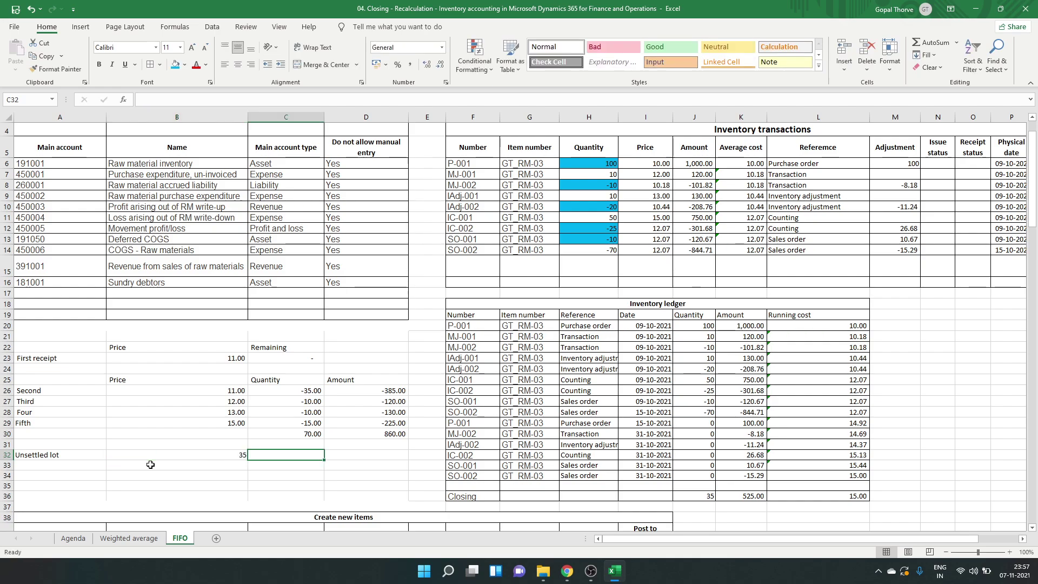
type("15")
key("Tab")
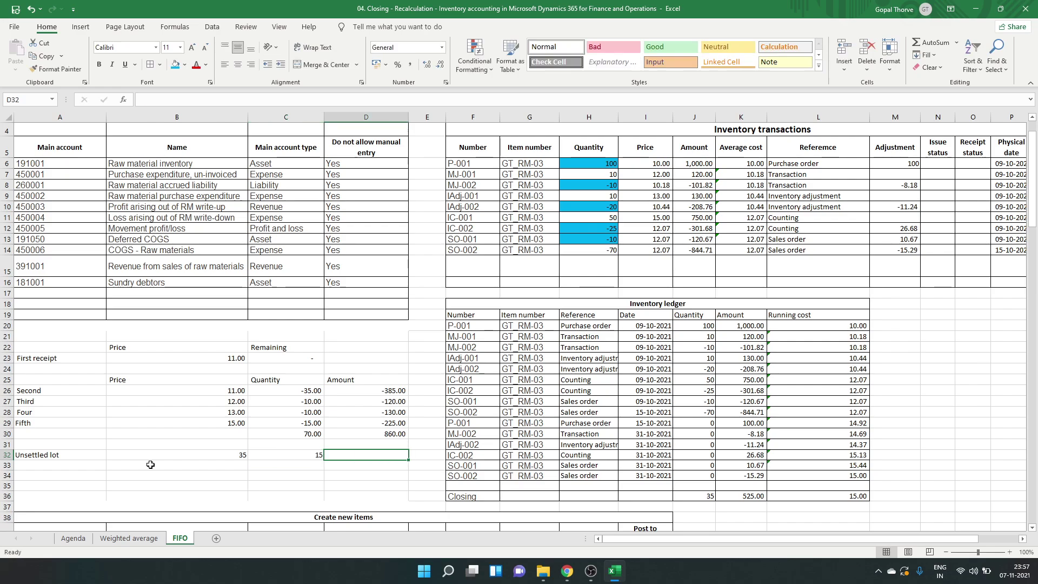
Step: Calculate the unsettled lot's amount in D32 with the formula =B32*C32
type("=")
key("Left")
key("Left")
type("*")
key("Left")
key("ctrl+Return")
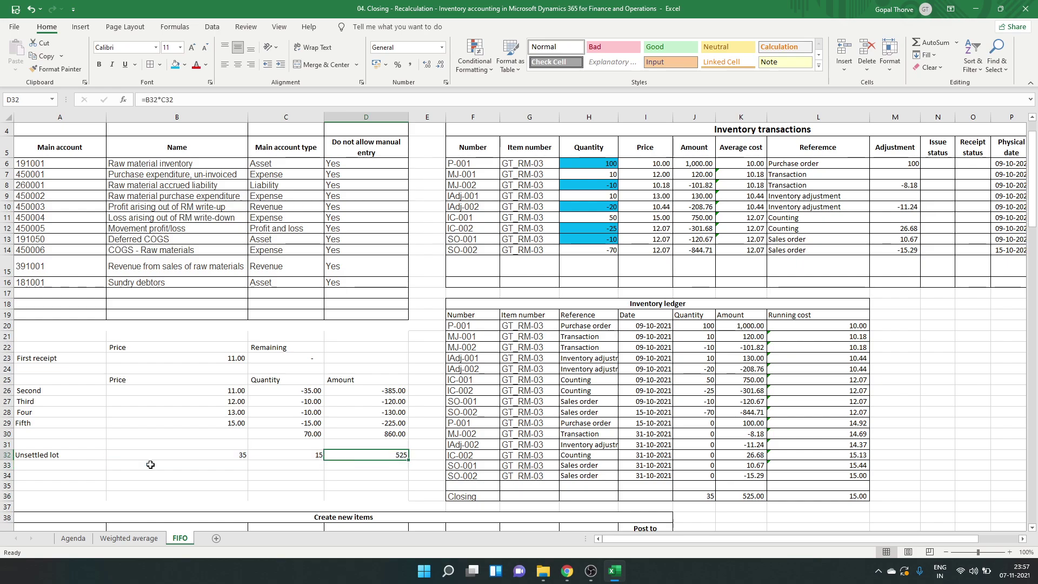
Step: Switch to Finance and Operations and refresh the Closing and adjustment page to check the 31-10-2021 closing
key("alt+Tab")
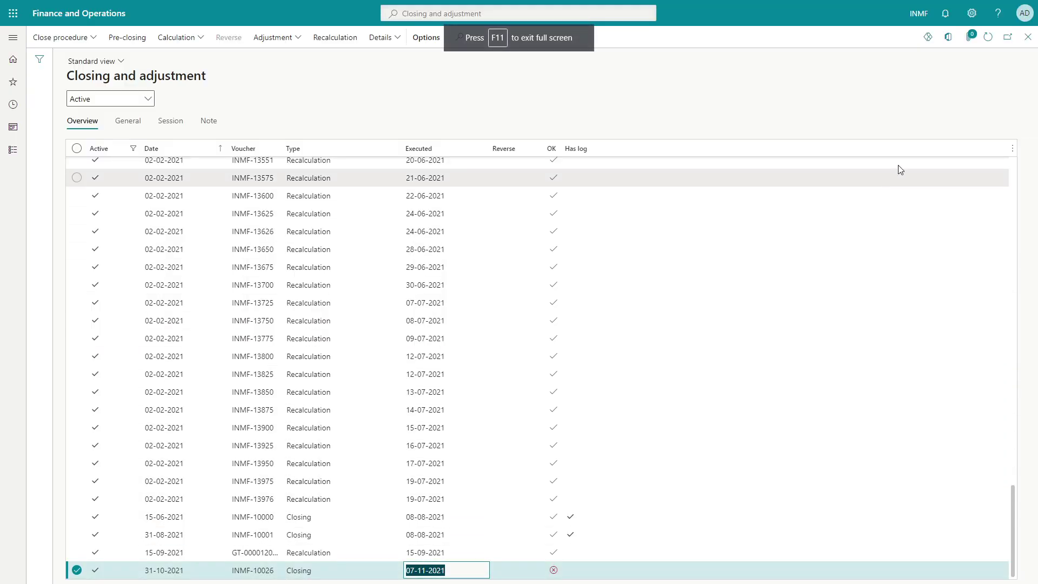
left_click(988, 38)
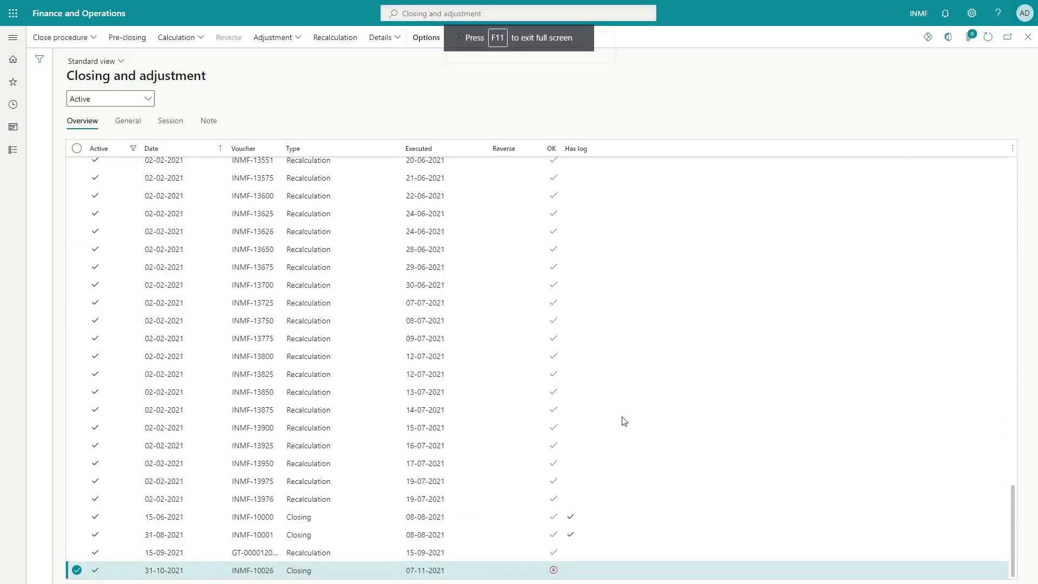
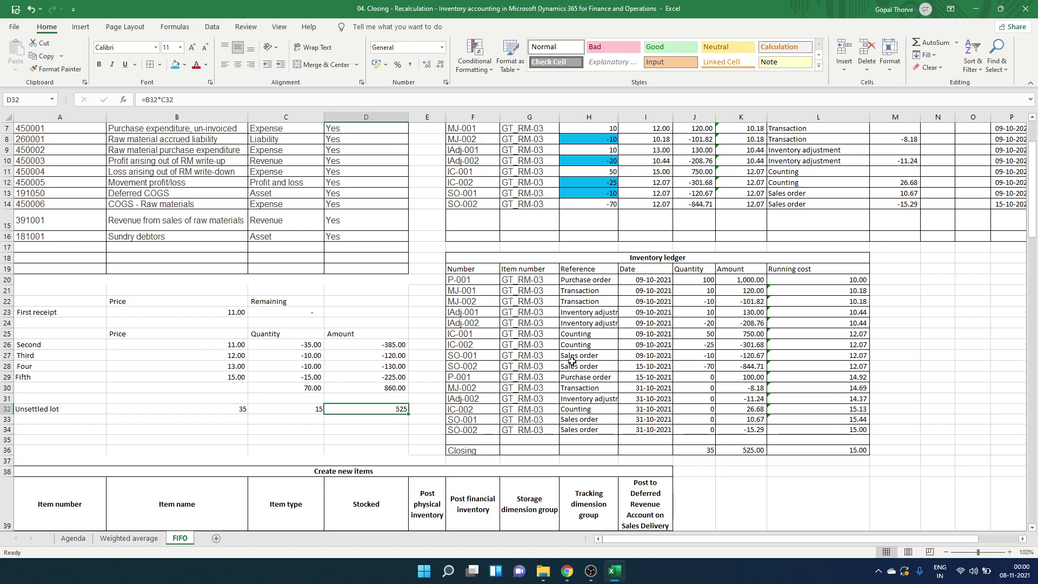
Step: In the Excel workbook, compare the FIFO ledger's closing adjustment amounts with those in K30:K34 of the Weighted average sheet
left_click(572, 361)
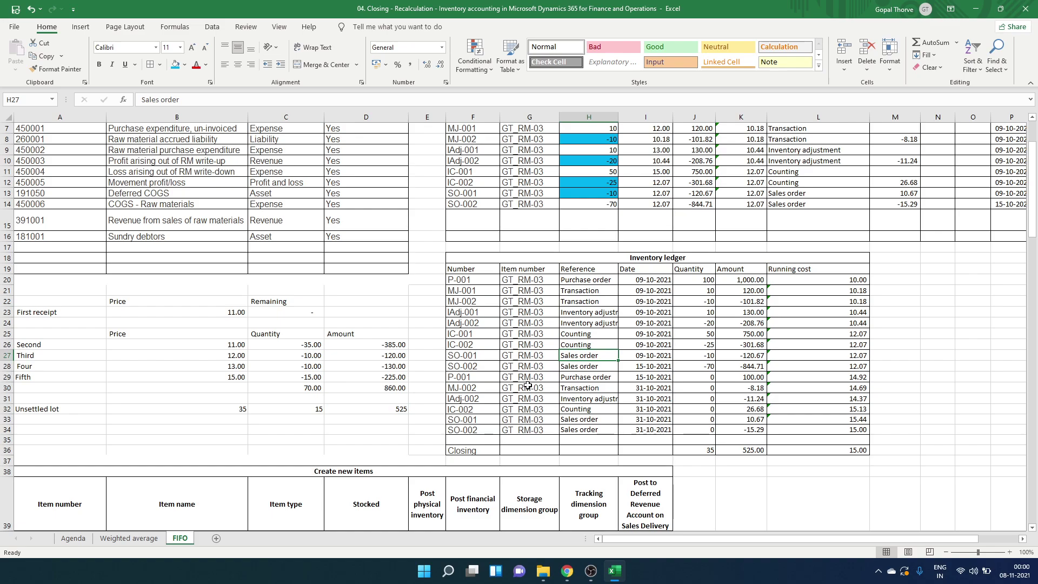
left_click(749, 400)
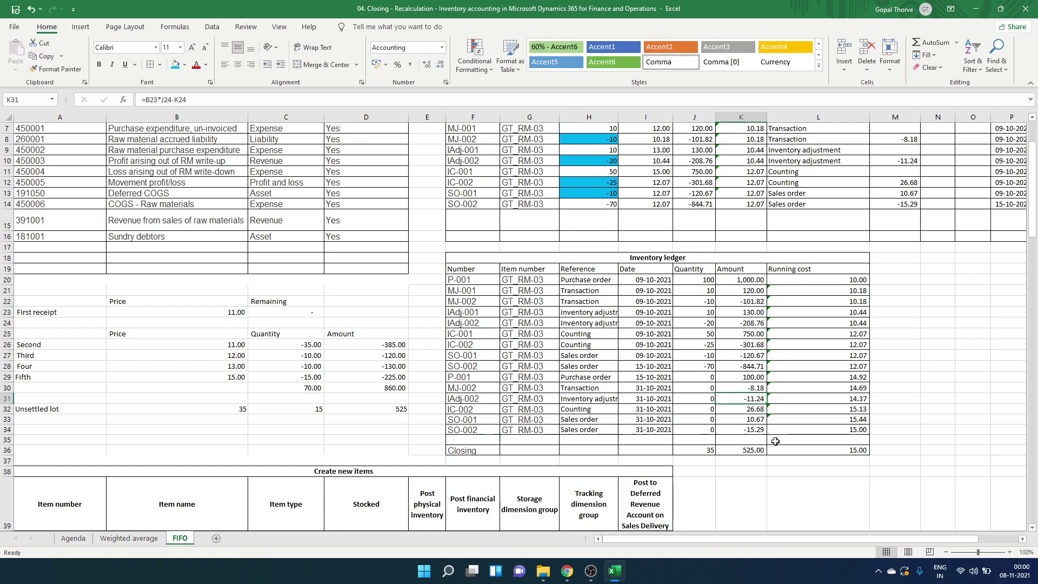
left_click(757, 389)
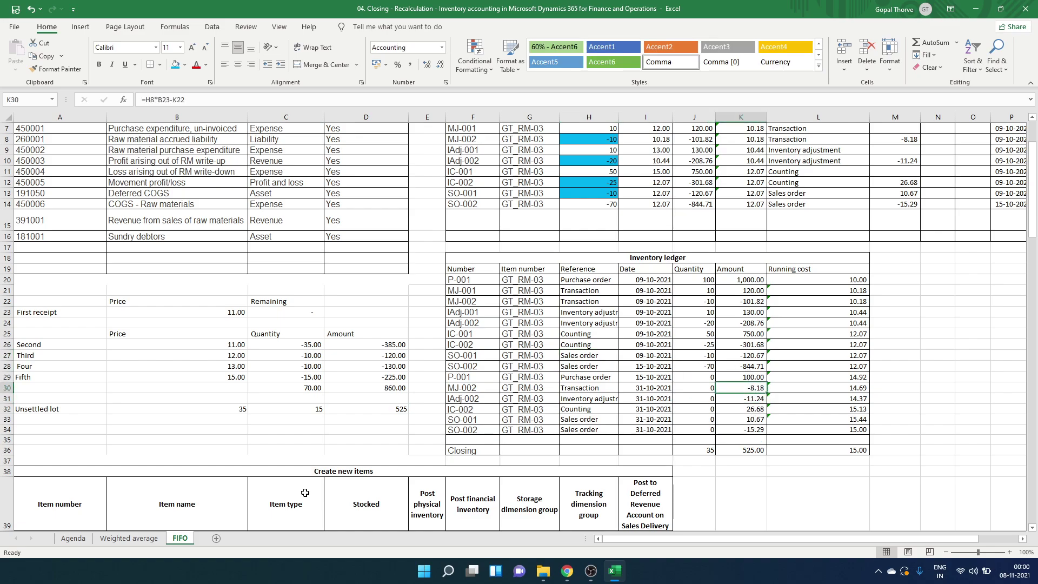
left_click(135, 538)
scroll(547, 324, "down", 5)
scroll(547, 324, "up", 20)
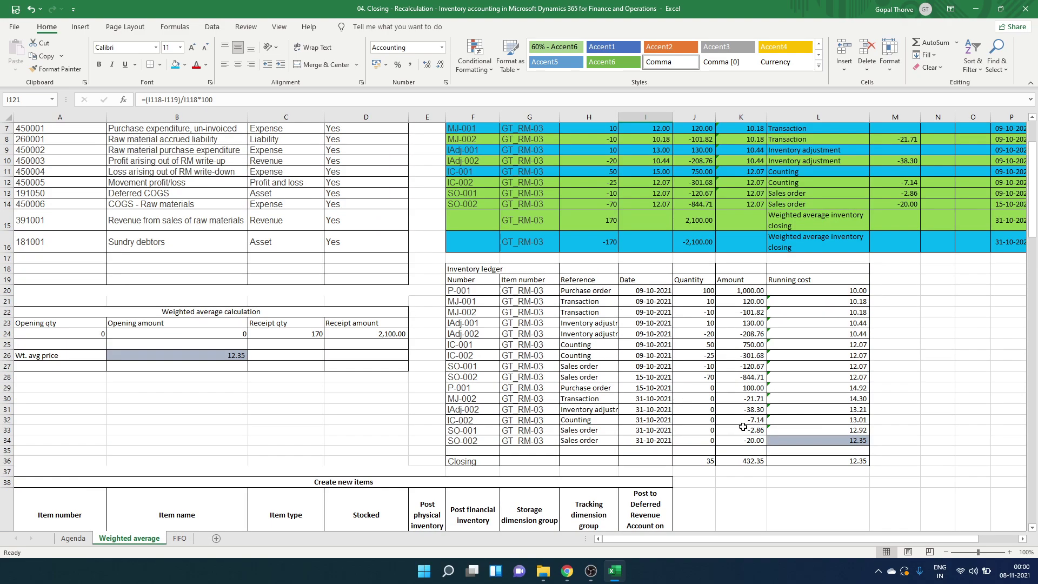
left_click_drag(757, 398, 756, 441)
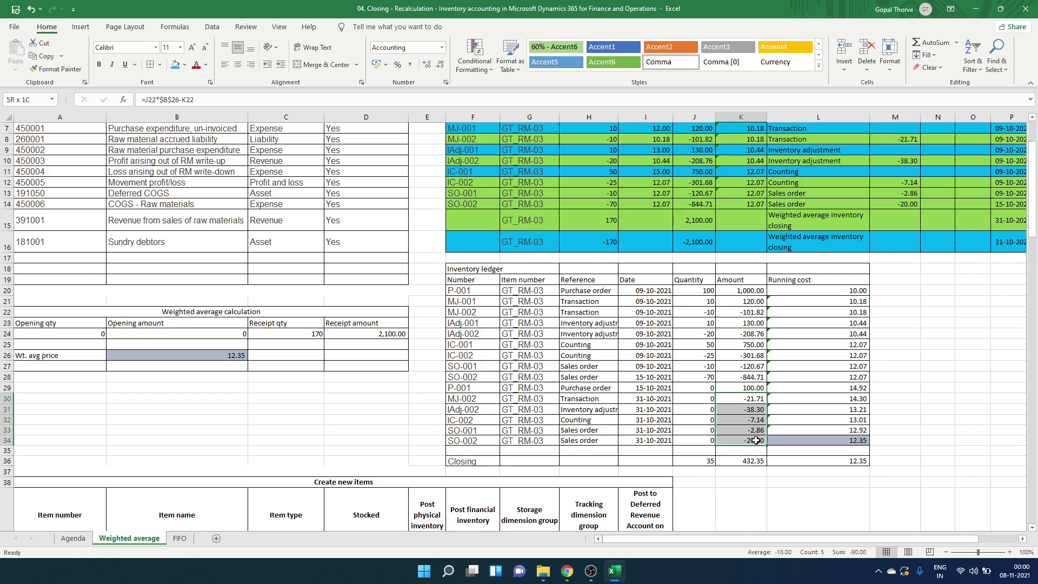
left_click(752, 420)
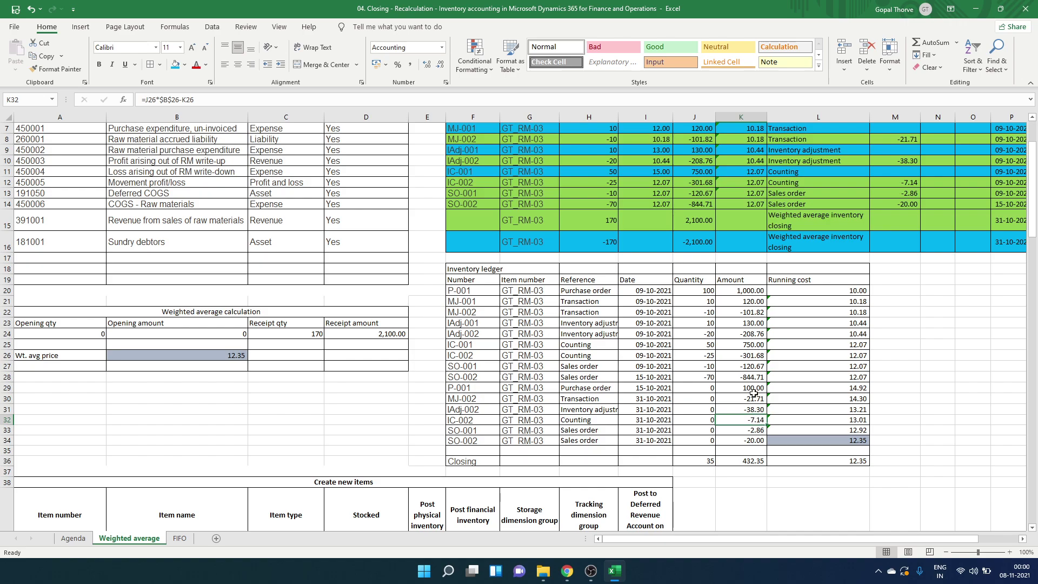
left_click_drag(738, 400, 745, 437)
left_click(745, 434)
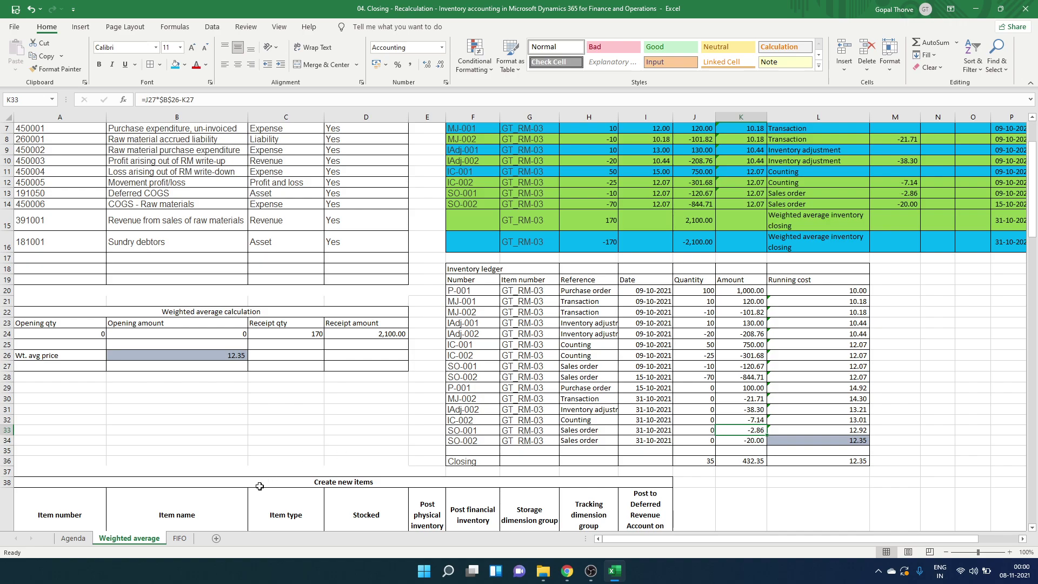
Step: Examine the closing adjustment amounts of MJ-002, IC-002 and SO-001 in the FIFO sheet's inventory ledger
left_click(180, 538)
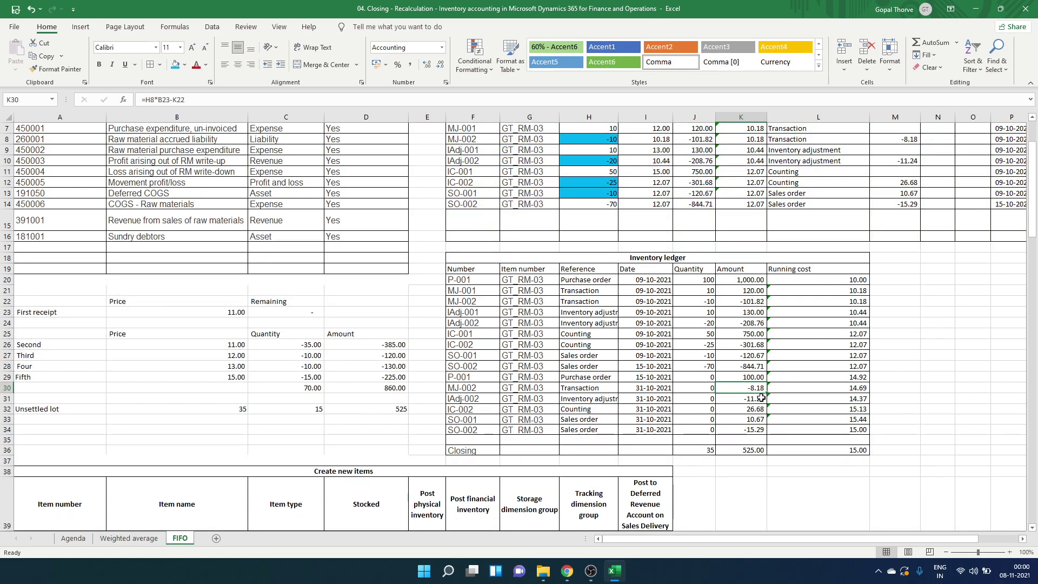
mouse_move(756, 389)
left_mouse_down()
mouse_move(755, 397)
mouse_move(754, 388)
left_mouse_up()
left_click_drag(756, 412, 755, 415)
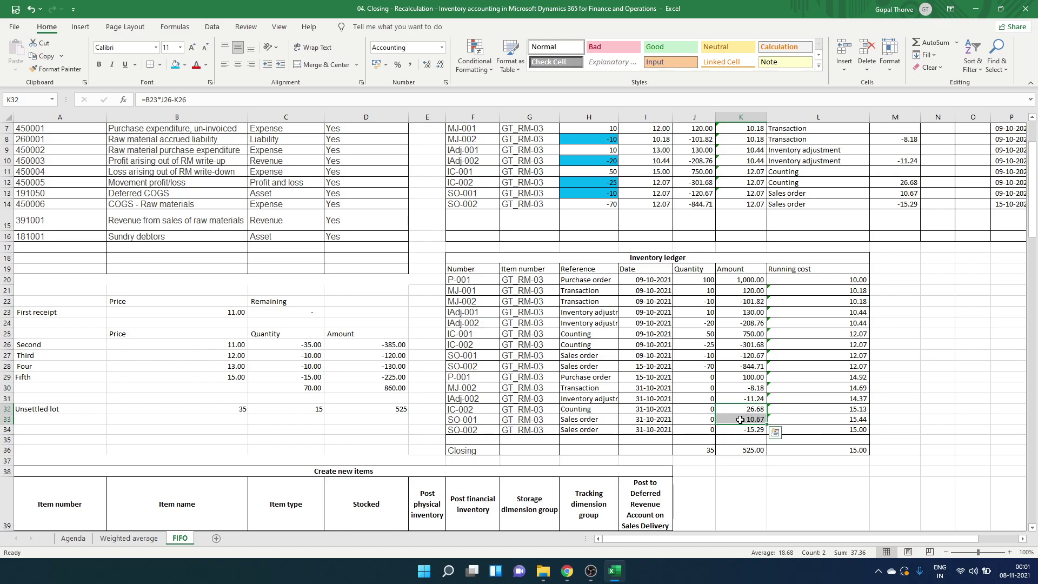
left_click(741, 420)
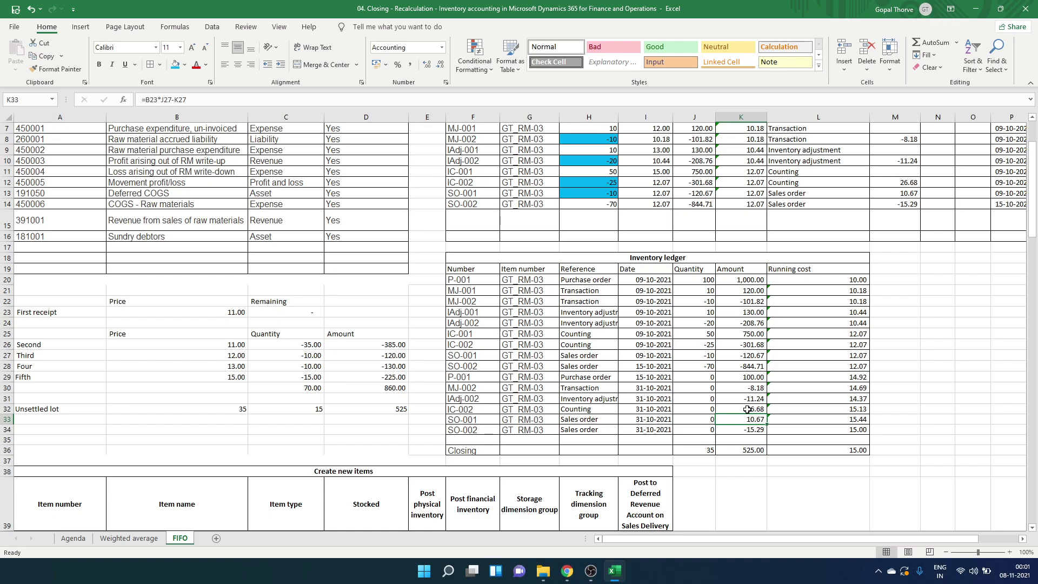
Step: Examine the quantity, amount and running cost of SO-002's closing adjustment in row 34 of the FIFO ledger
key("Down")
key("Left")
key("Left")
key("Left")
key("Right")
key("Right")
key("Right")
key("Right")
key("Left")
key("Right")
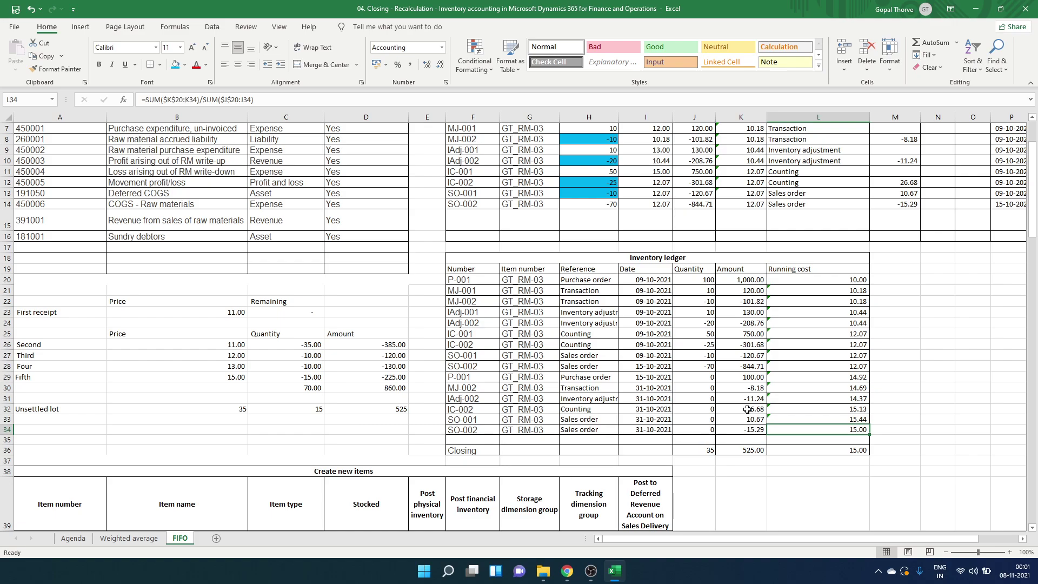
Step: Shorten the FIFO sheet's title in A1 to "Inventory accounting in Microsoft Dynamics 365 Finance and Operations - Closing"
scroll(747, 410, "up", 2)
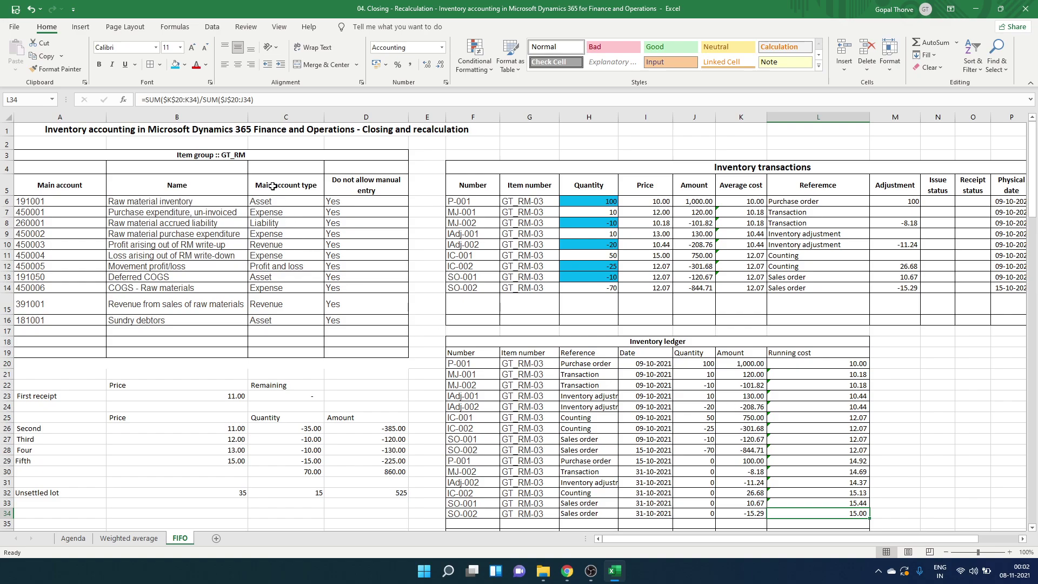
double_click(268, 128)
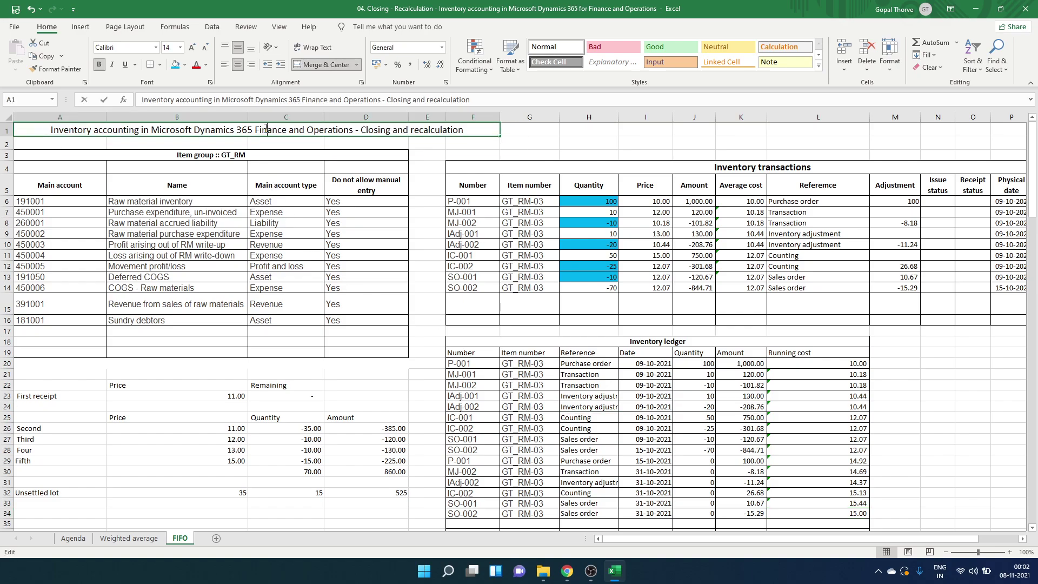
left_click_drag(398, 128, 530, 129)
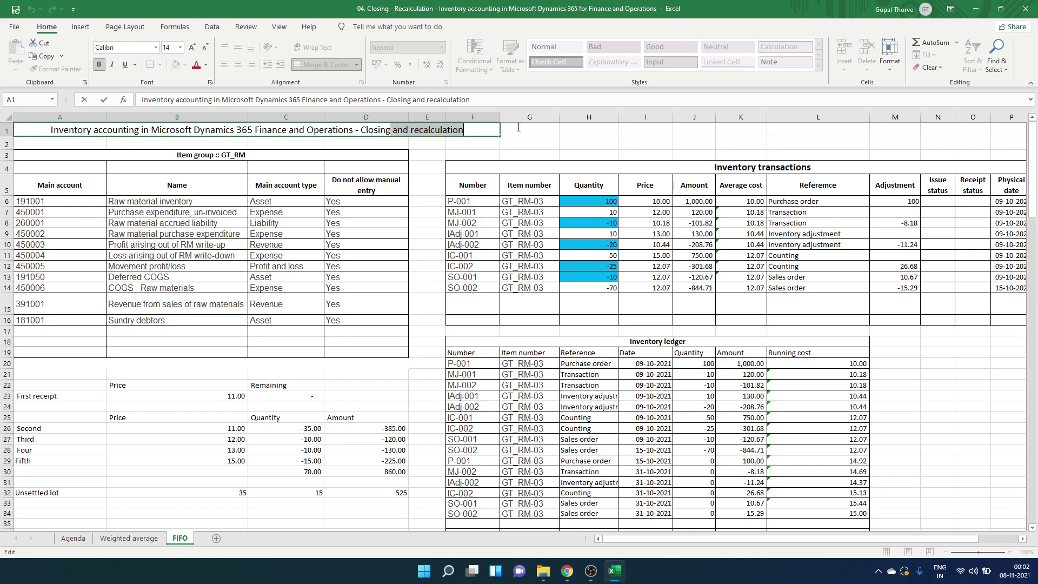
key("BackSpace")
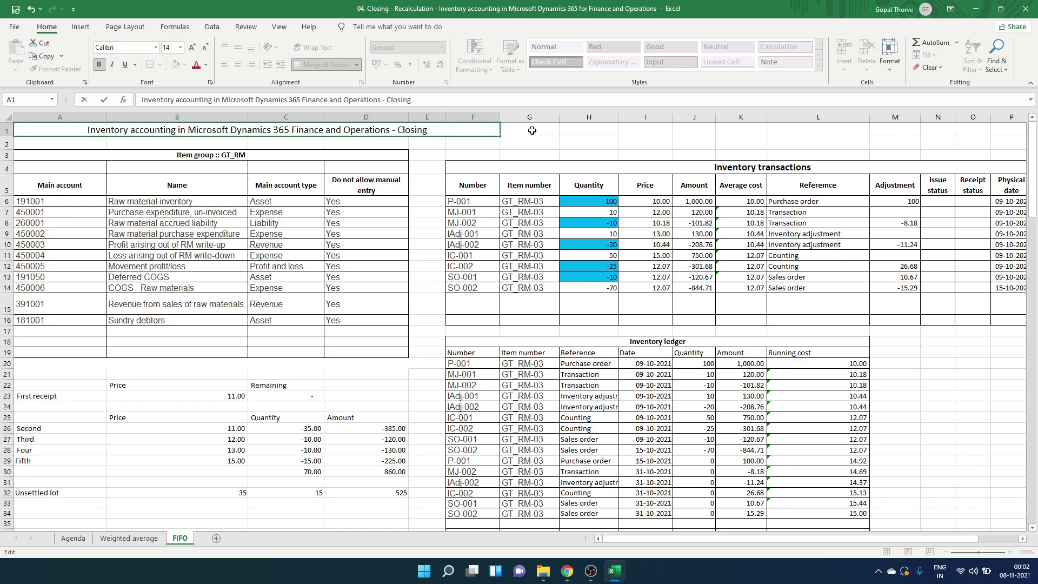
key("Return")
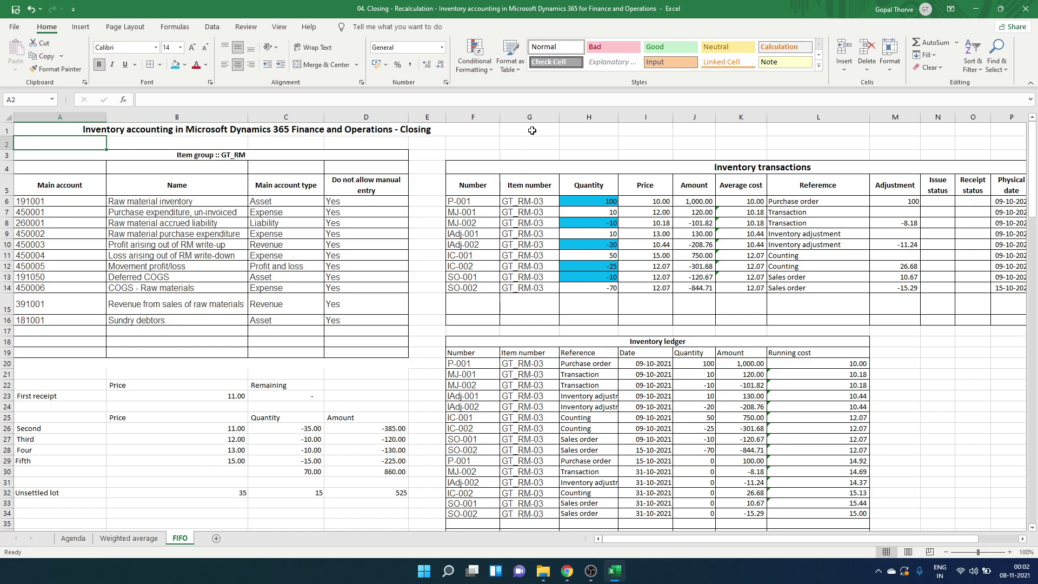
Step: Examine the weighted average inventory closing rows 15 and 16 on the Weighted average sheet, along with the receipt amount in D24
key("Up")
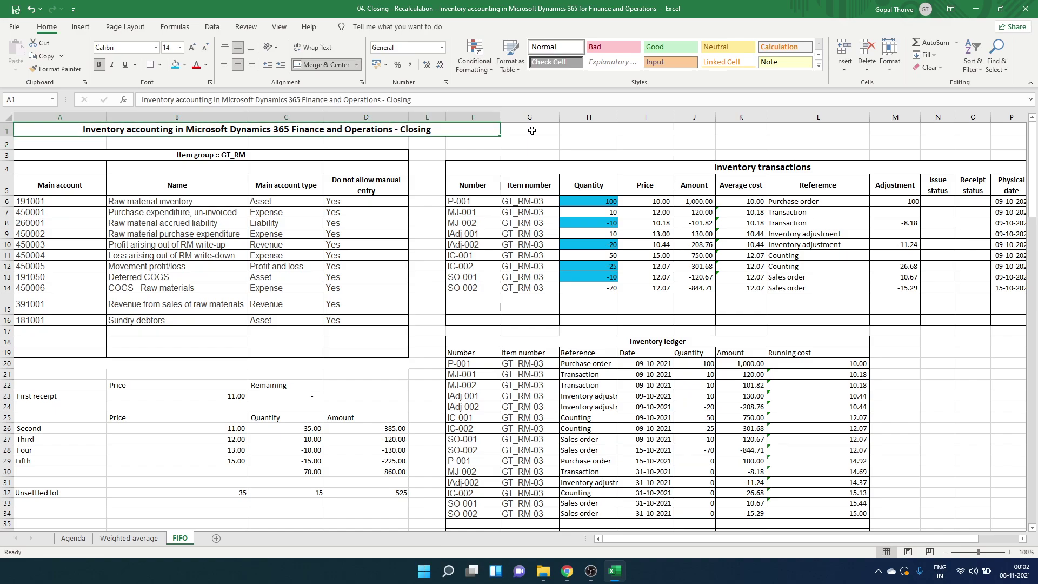
left_click(128, 537)
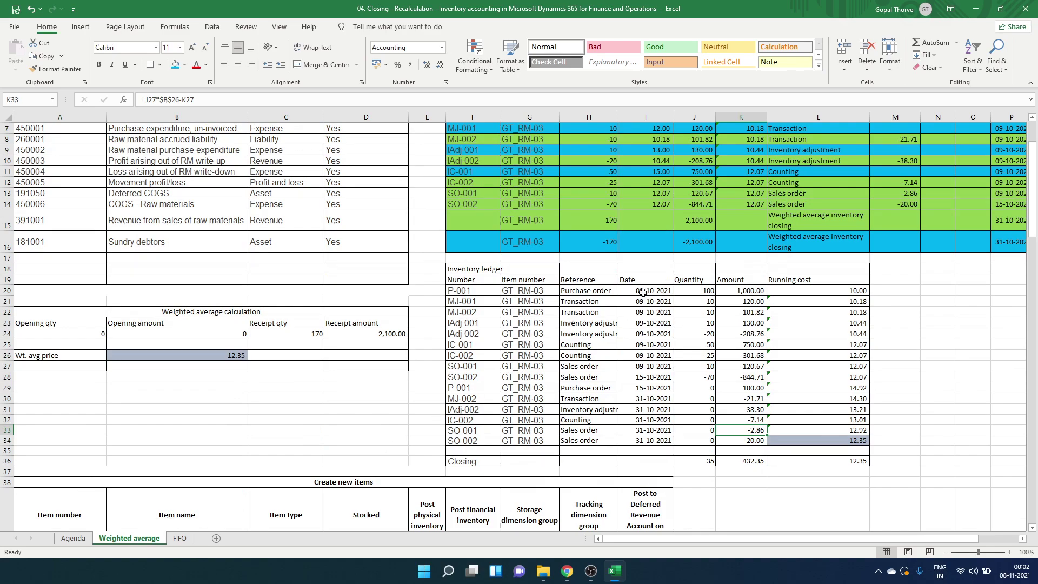
left_click(553, 243)
left_click_drag(786, 221, 789, 240)
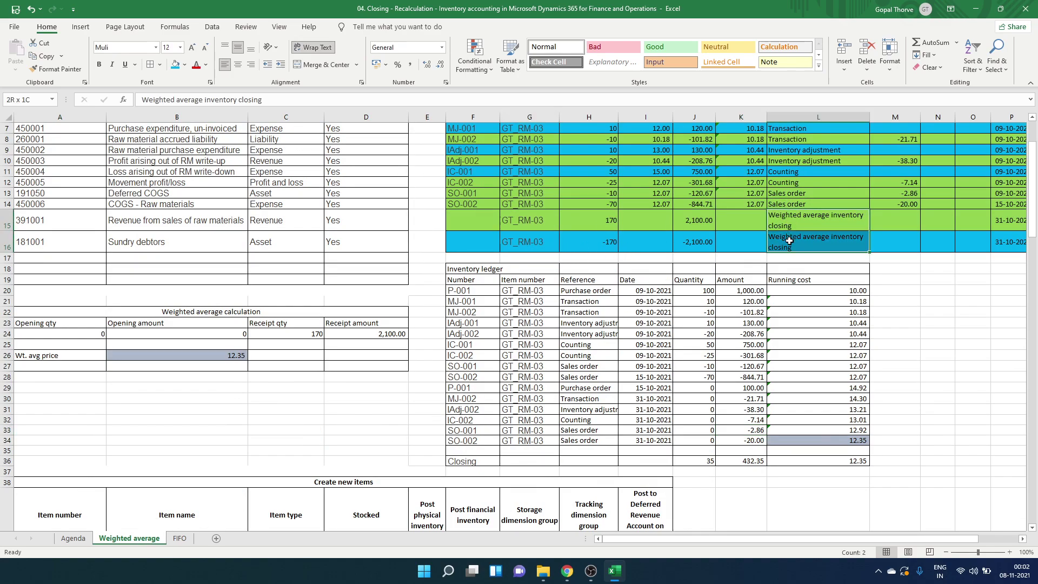
left_click(742, 234)
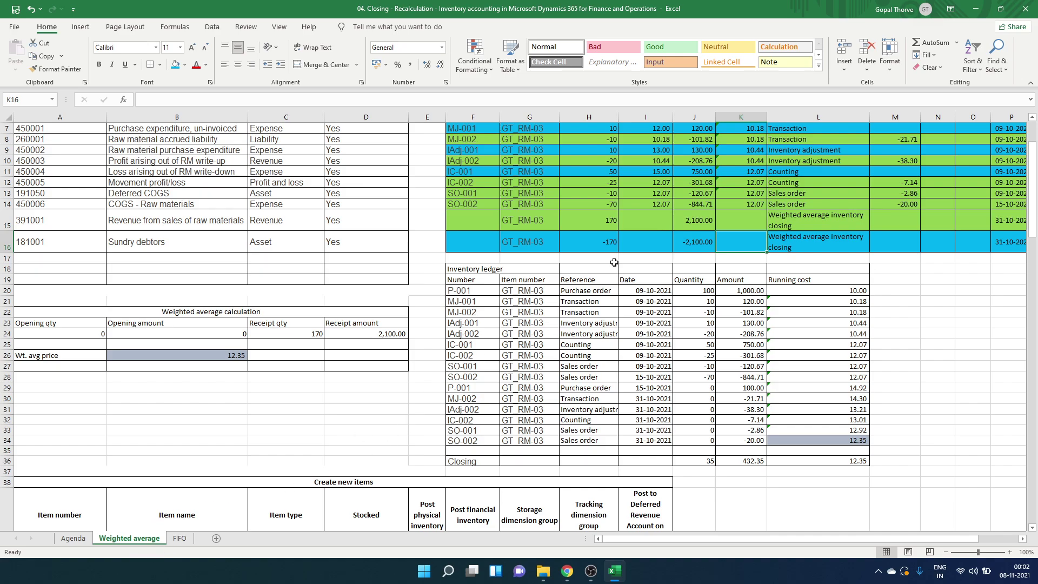
left_click(601, 221)
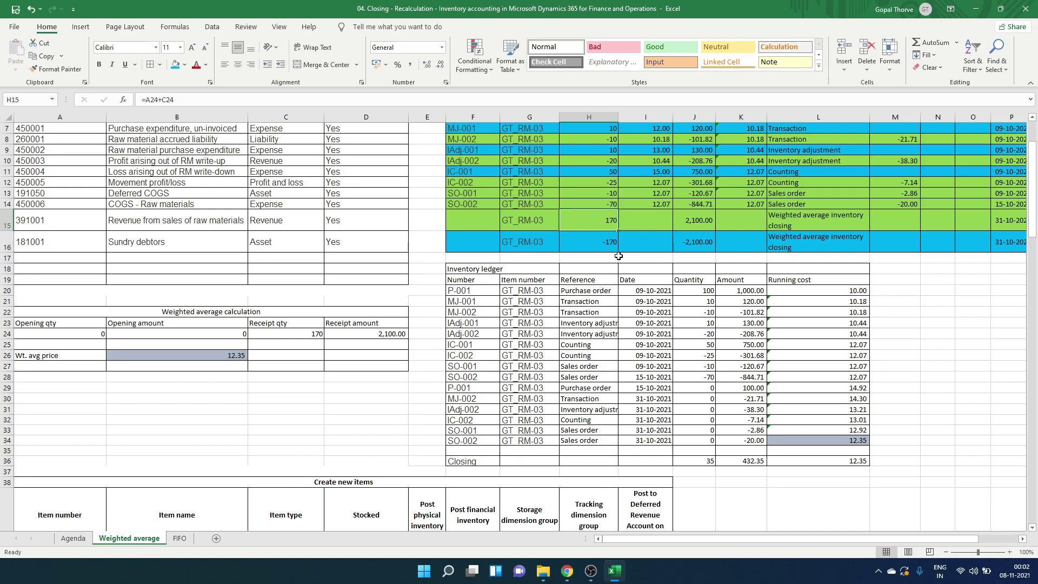
scroll(619, 256, "up", 2)
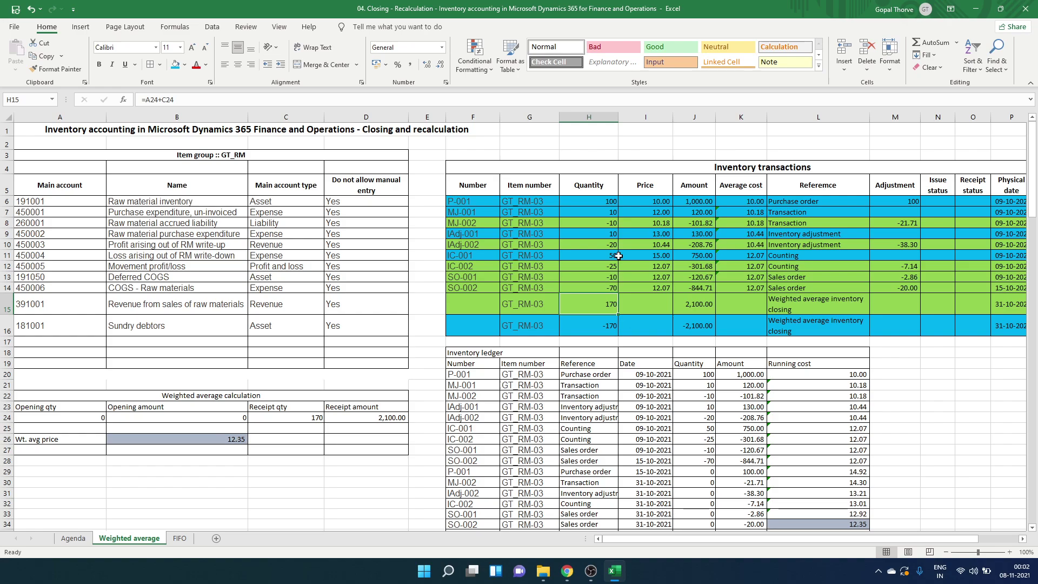
left_click_drag(542, 323, 817, 325)
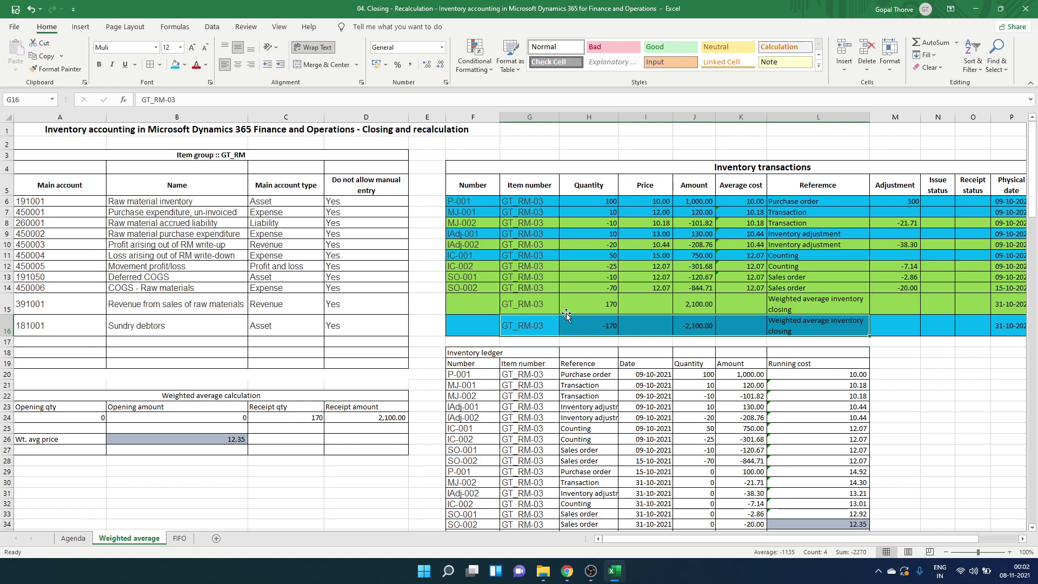
left_click(780, 328)
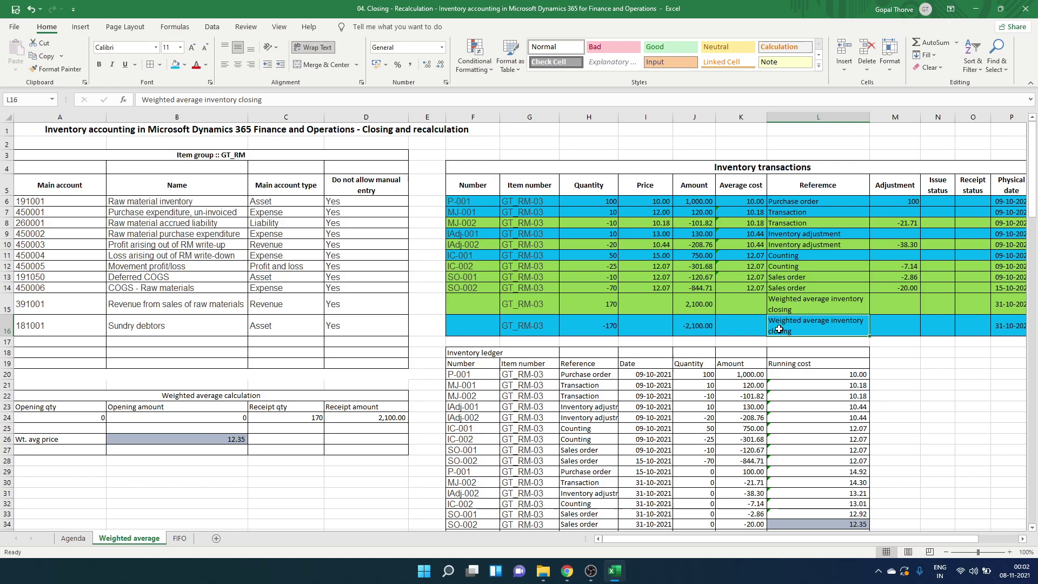
left_click(790, 308)
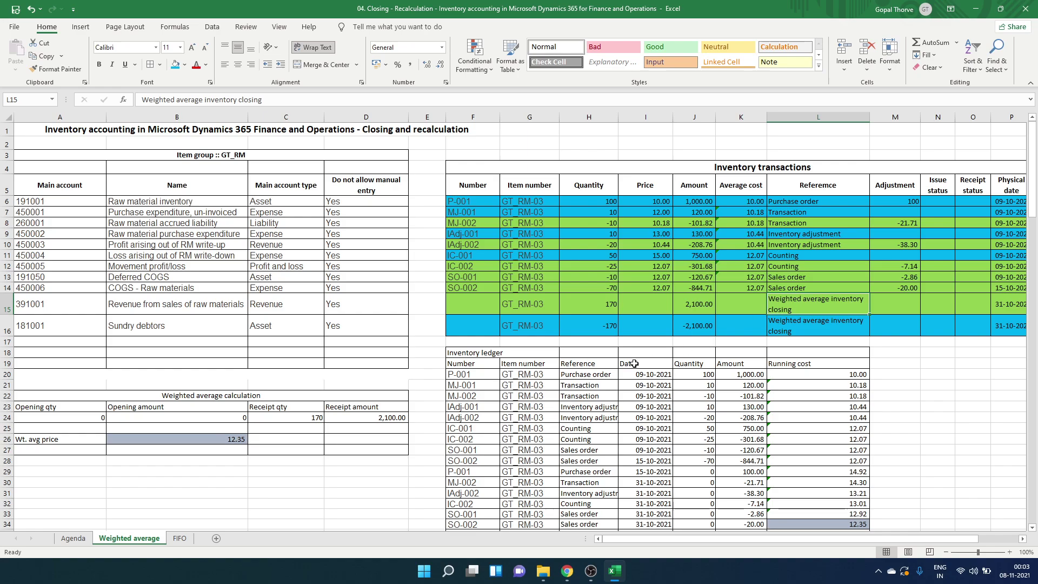
left_click(370, 414)
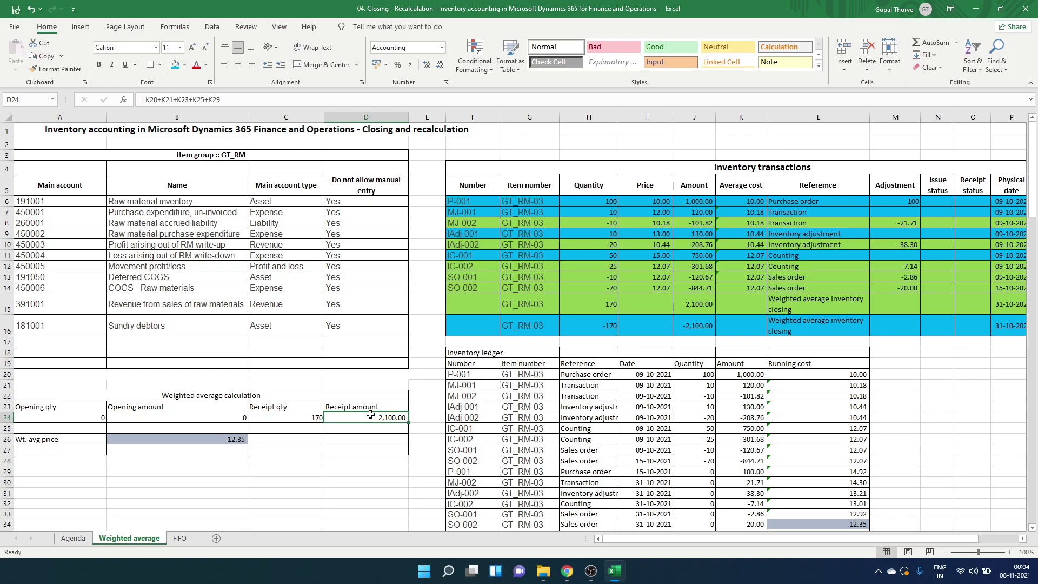
Step: Review the adjustment amounts for P-001 through SO-002 in the inventory transactions table of the FIFO sheet
left_click(172, 537)
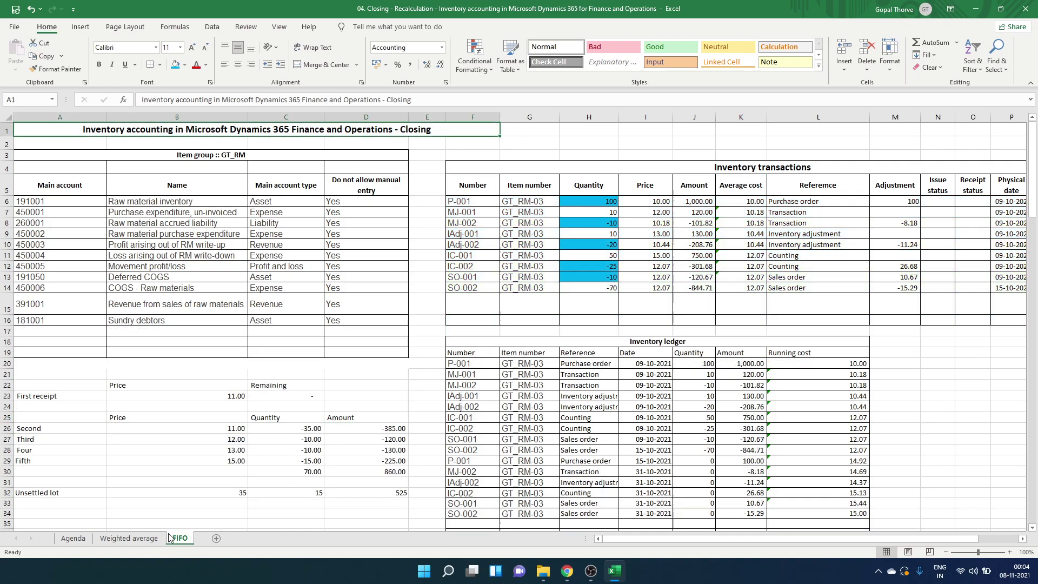
left_click(406, 299)
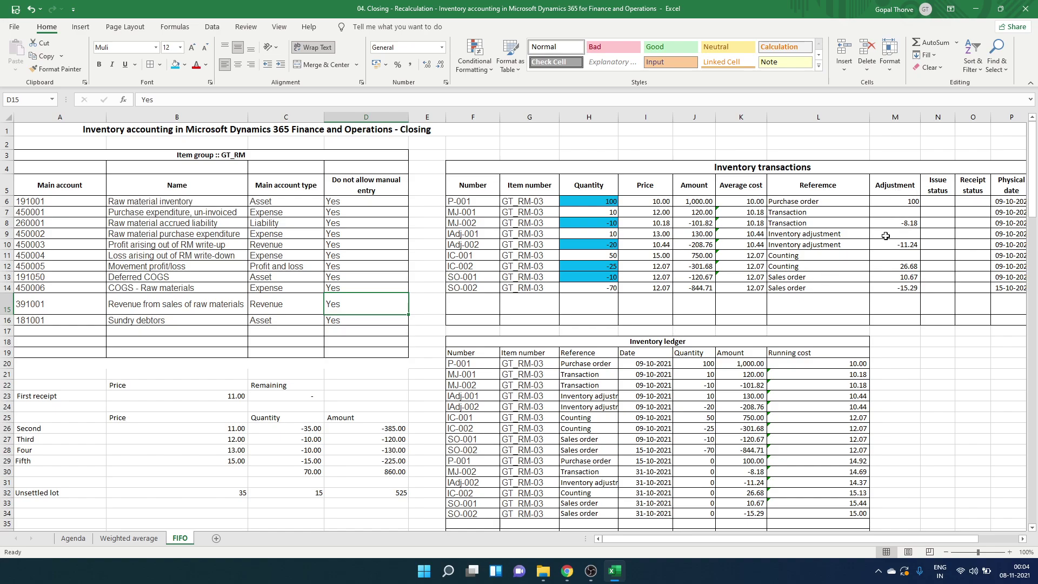
left_click_drag(895, 187, 906, 285)
left_click(906, 286)
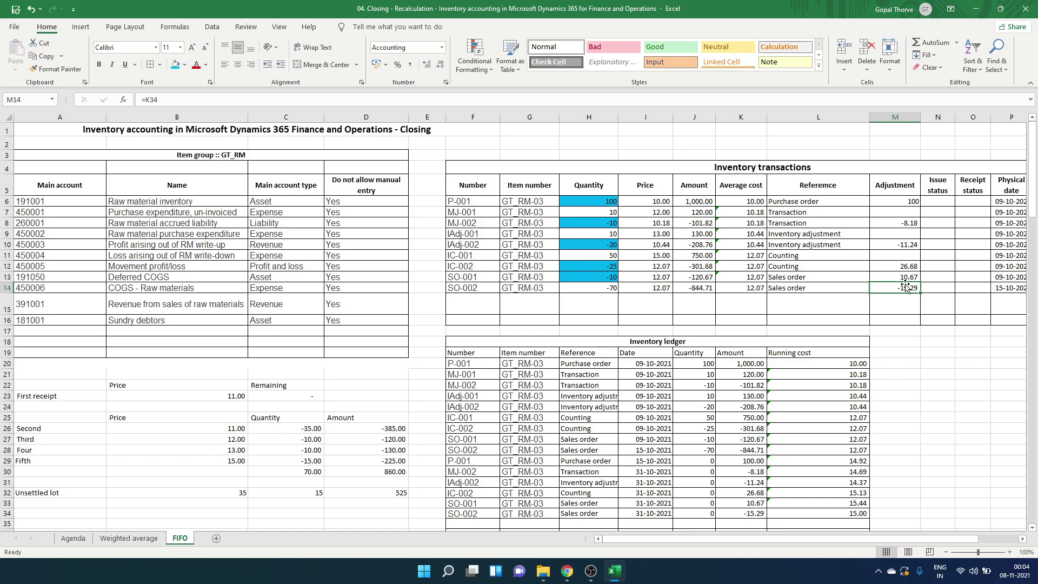
left_click(702, 267)
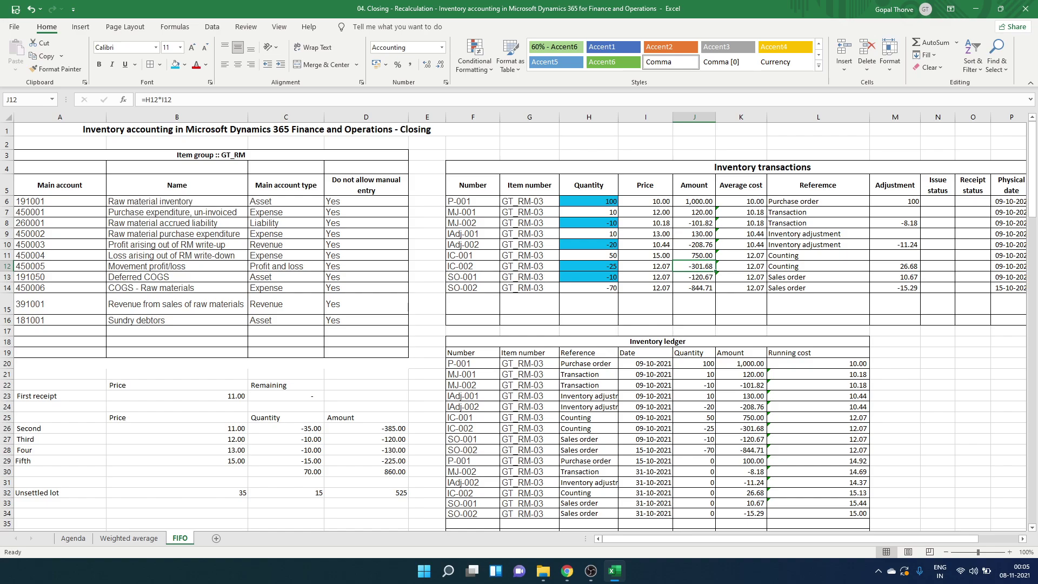
Step: Select the 31-10-2021 closing record in Finance and Operations, then copy item number GT_RM-03 from the FIFO ledger in Excel
key("alt+Tab")
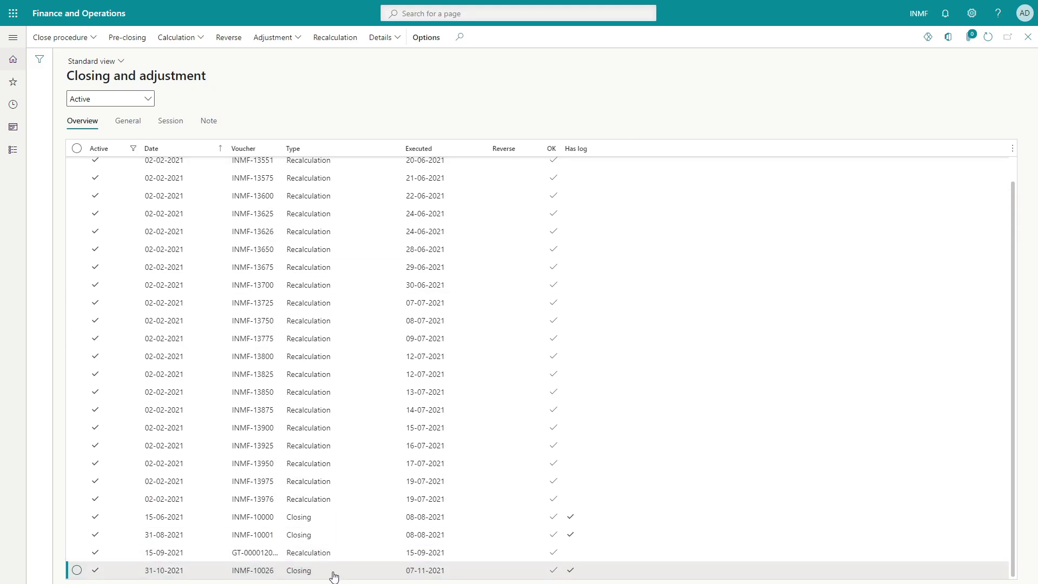
left_click(425, 571)
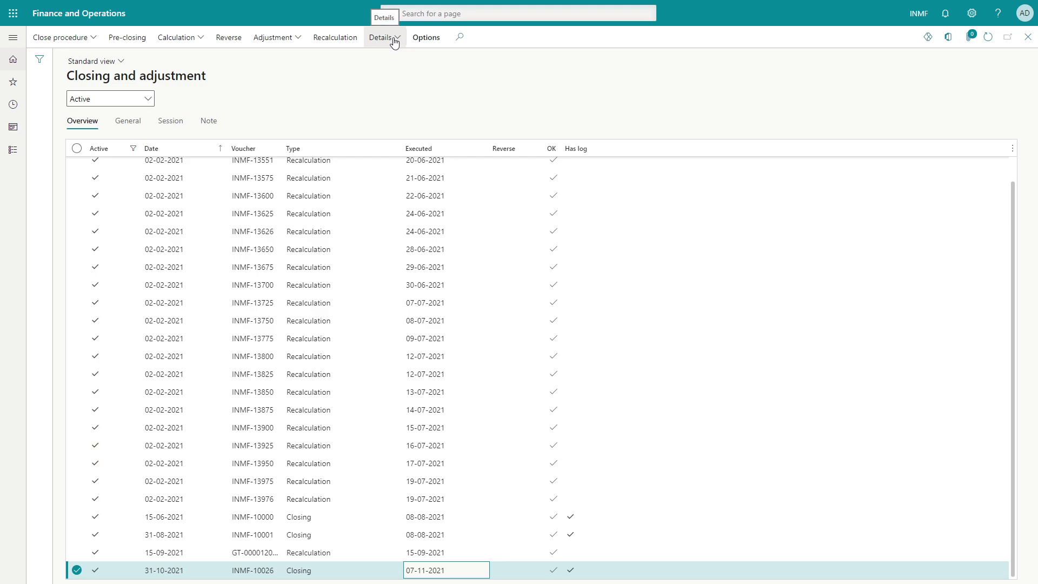
key("alt+Tab")
key("alt+Tab")
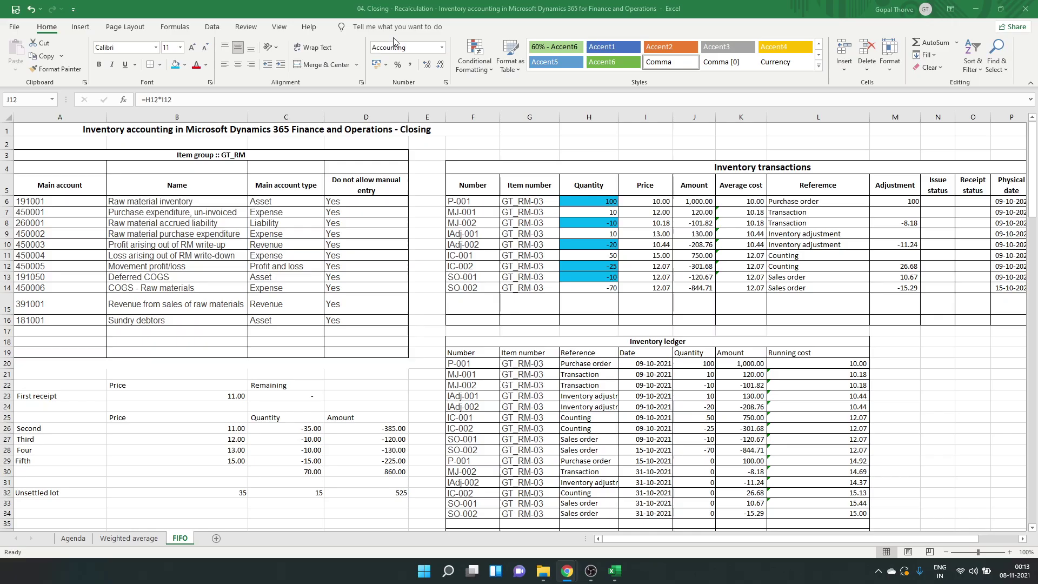
left_click(510, 404)
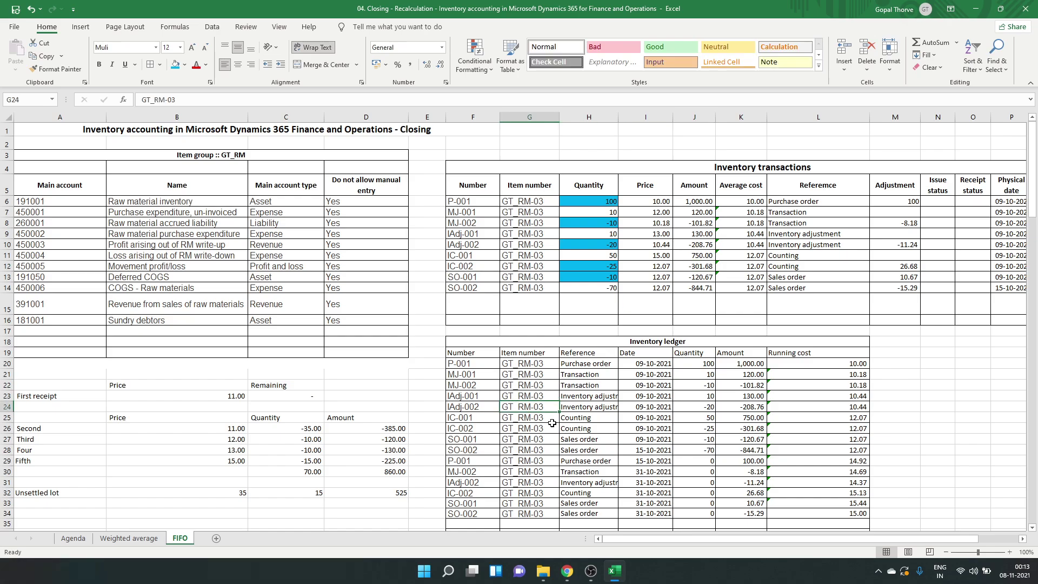
key("ctrl+c")
Step: In Finance and Operations, open the voucher transactions of the 31-10-2021 closing
key("alt+Tab")
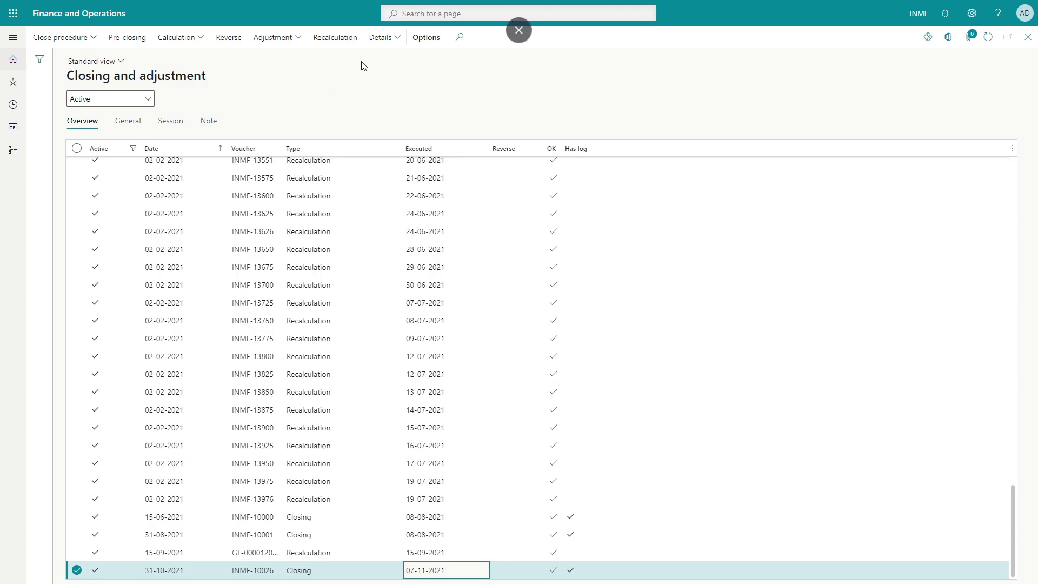
left_click(384, 37)
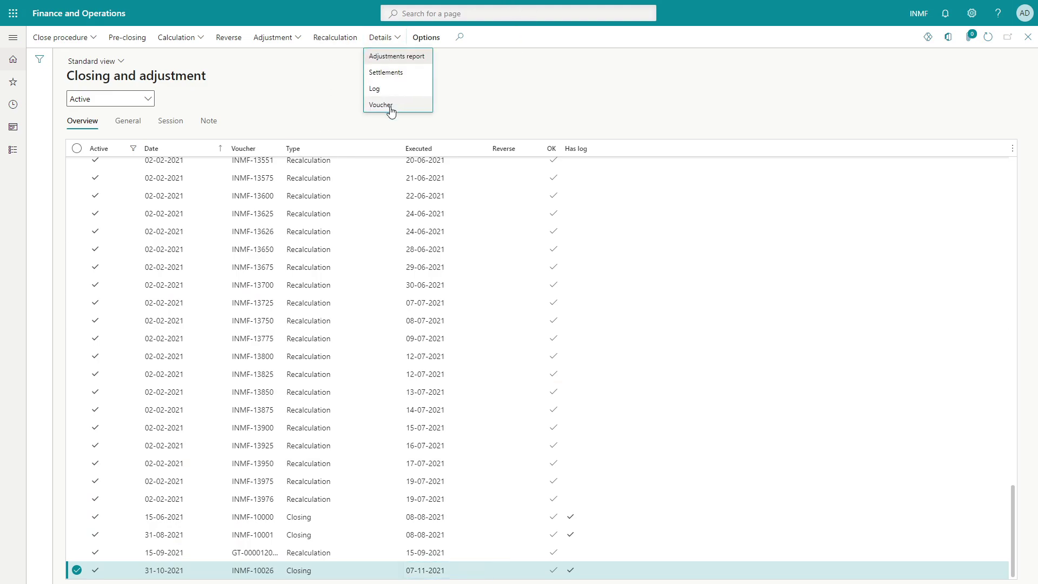
left_click(390, 106)
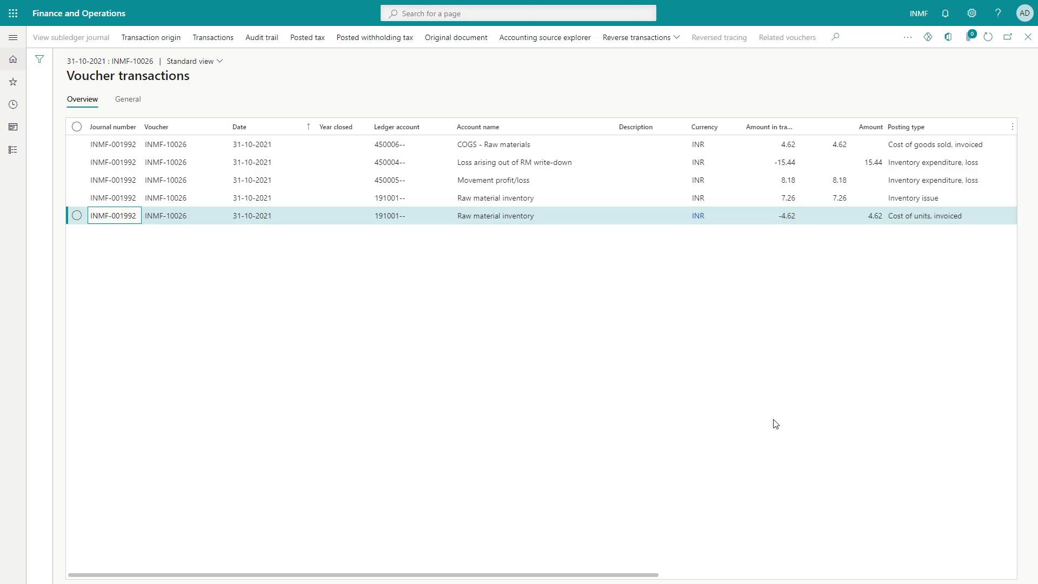
Step: Compare the voucher's COGS - Raw materials and Cost of units, invoiced amounts with the combined SO-001 and SO-002 closing adjustments in Excel's FIFO ledger
left_click(492, 151)
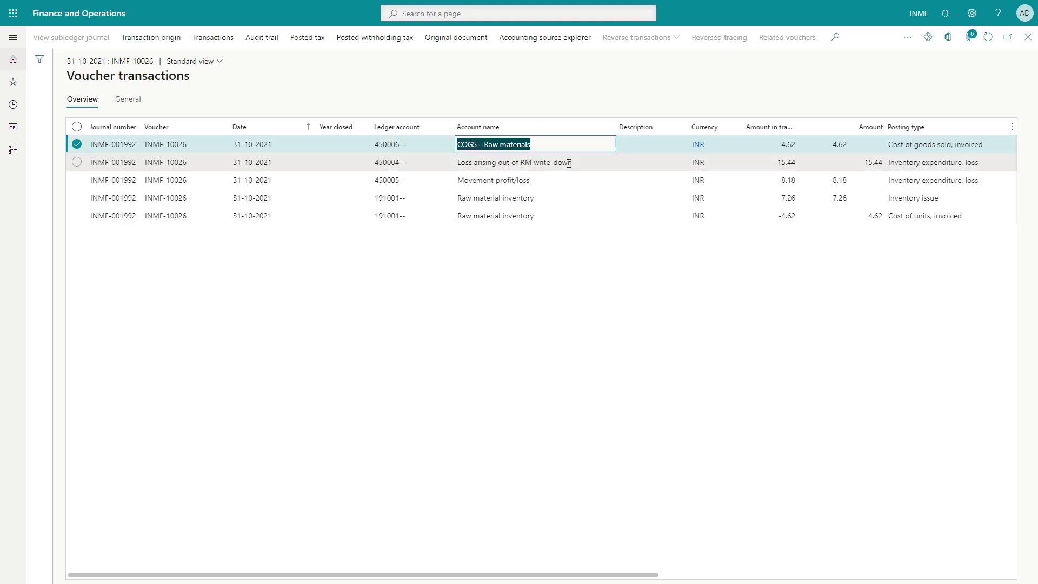
left_click(783, 146)
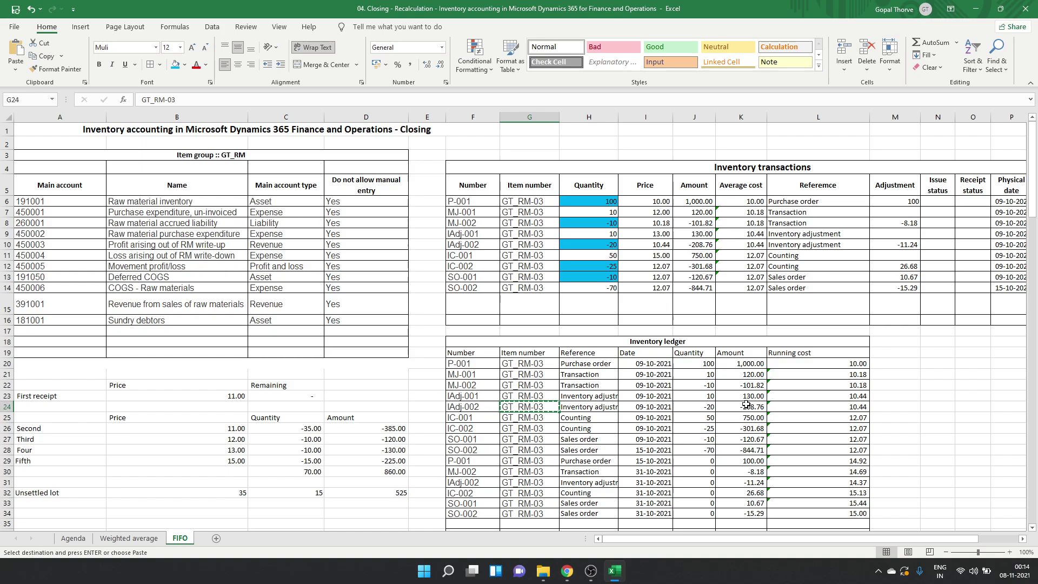
scroll(746, 404, "down", 1)
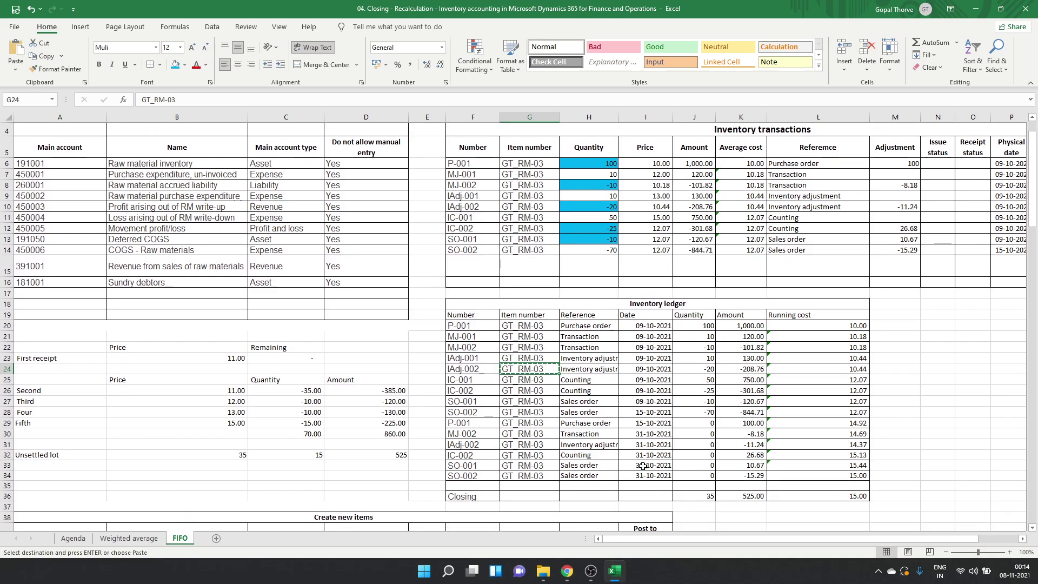
left_click(755, 467)
left_click(756, 477, "ctrl")
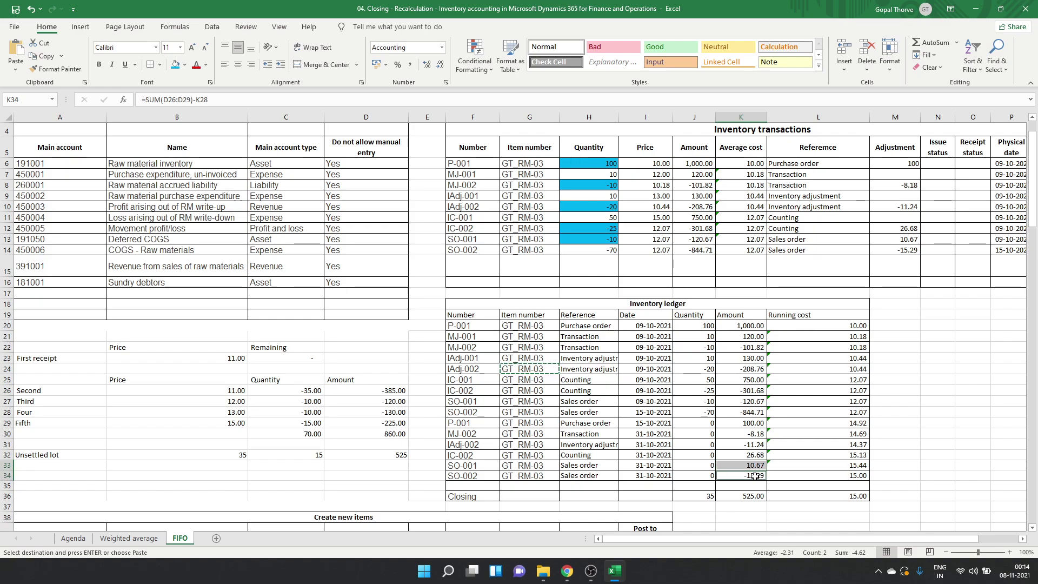
left_click(814, 474)
key("alt+Tab")
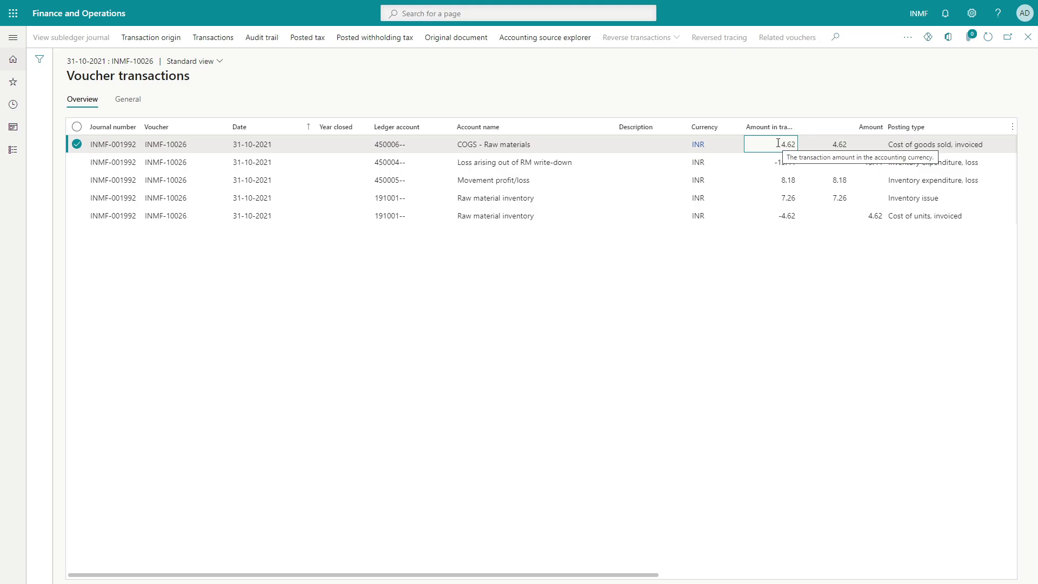
left_click(783, 219)
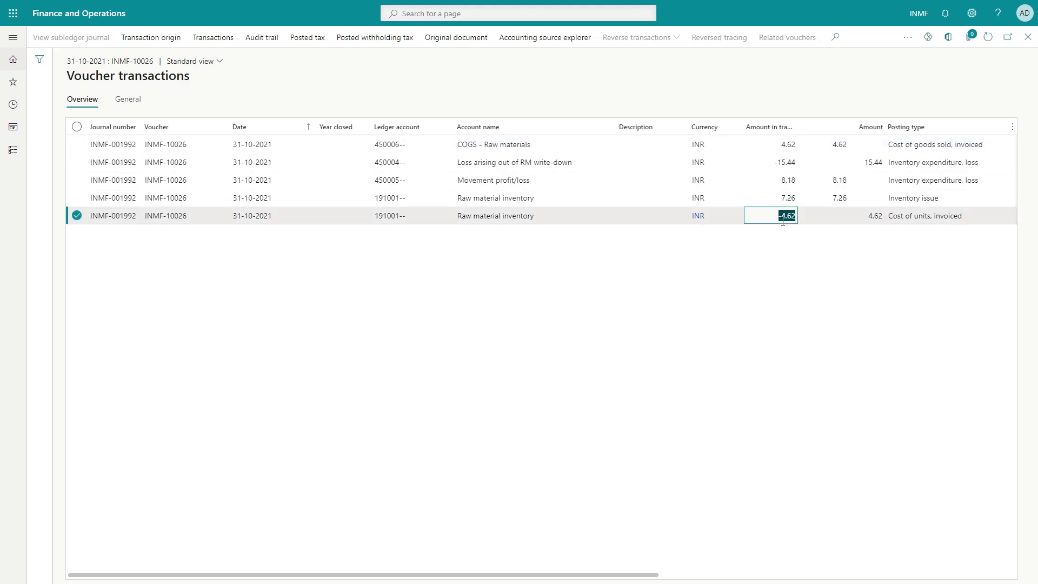
left_click(784, 145)
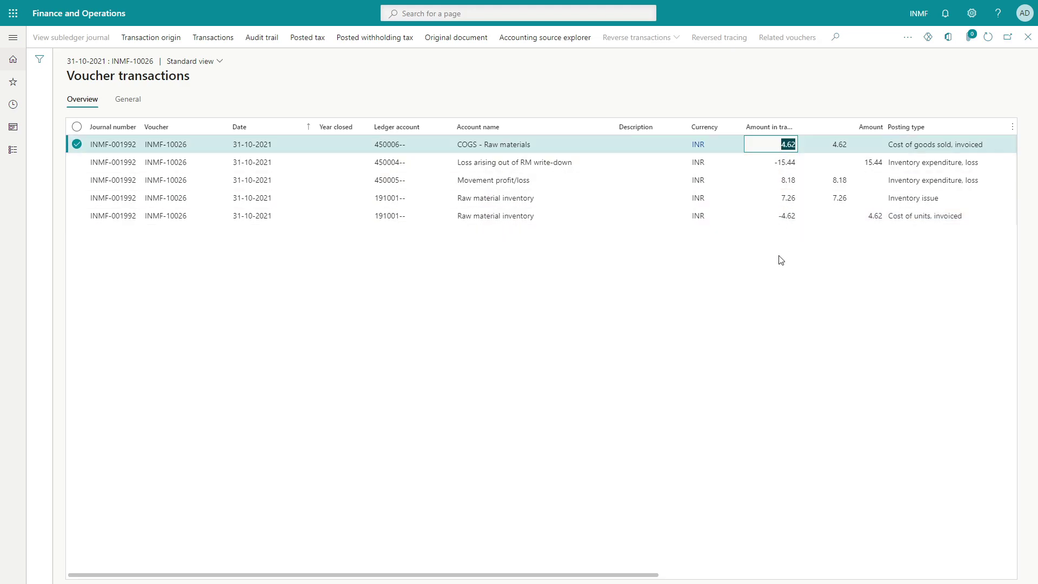
Step: Compare the voucher's Movement profit/loss amount with MJ-002's closing adjustment in K30 of the FIFO ledger in Excel
left_click(776, 182)
key("alt+Tab")
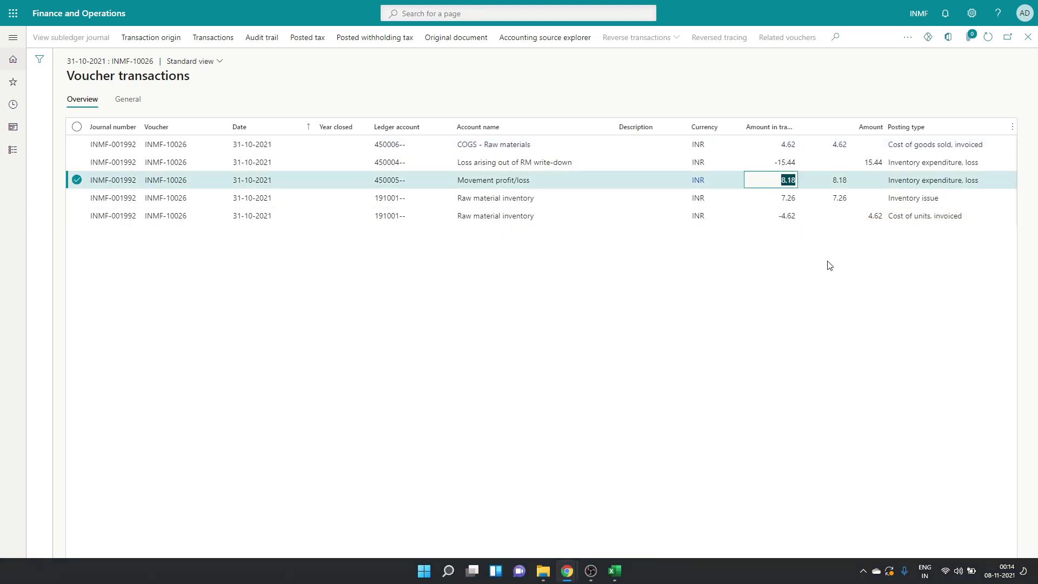
left_click(649, 383)
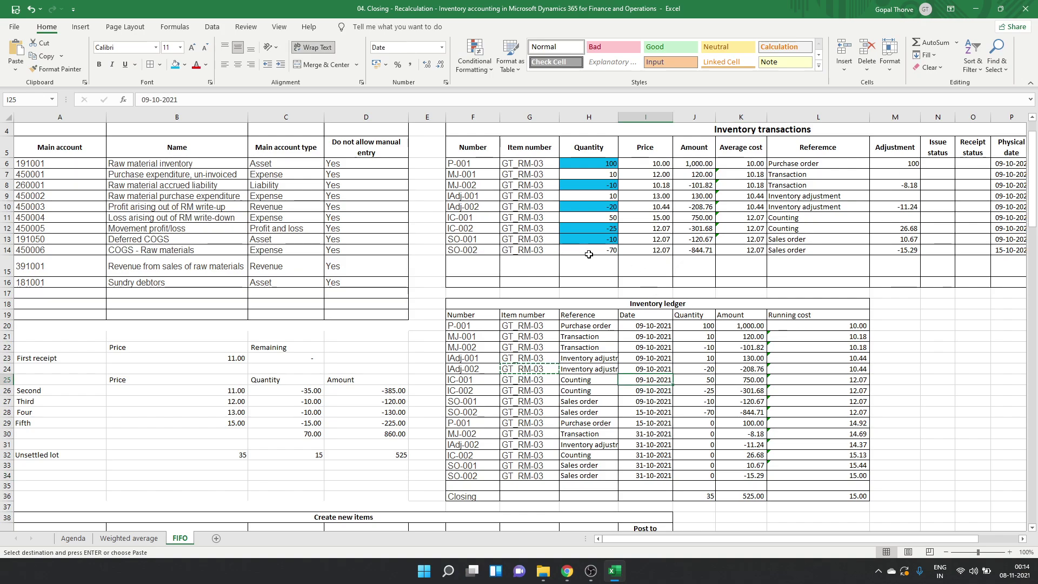
left_click(472, 349)
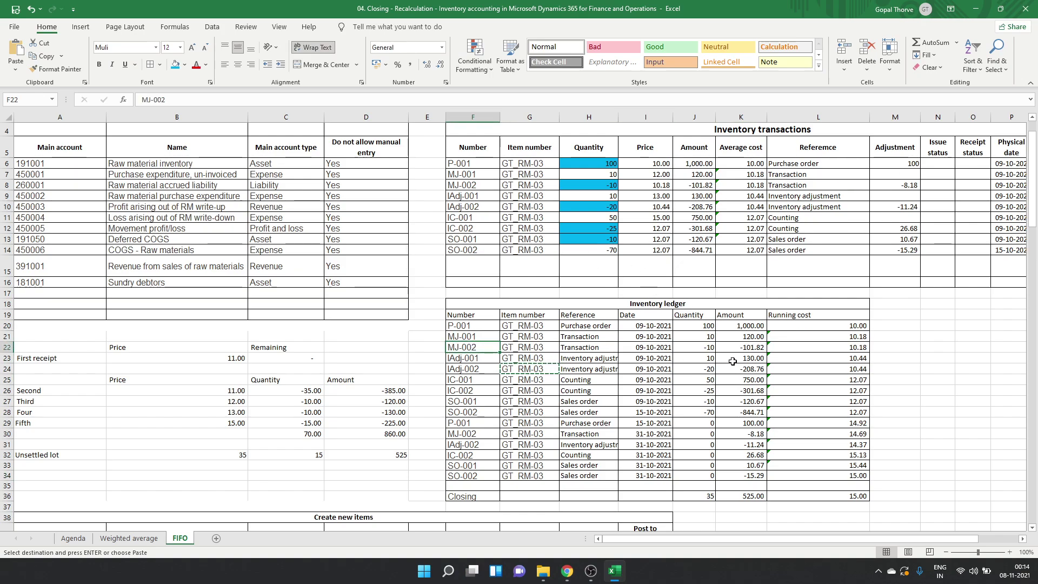
left_click(473, 434)
left_click(749, 434)
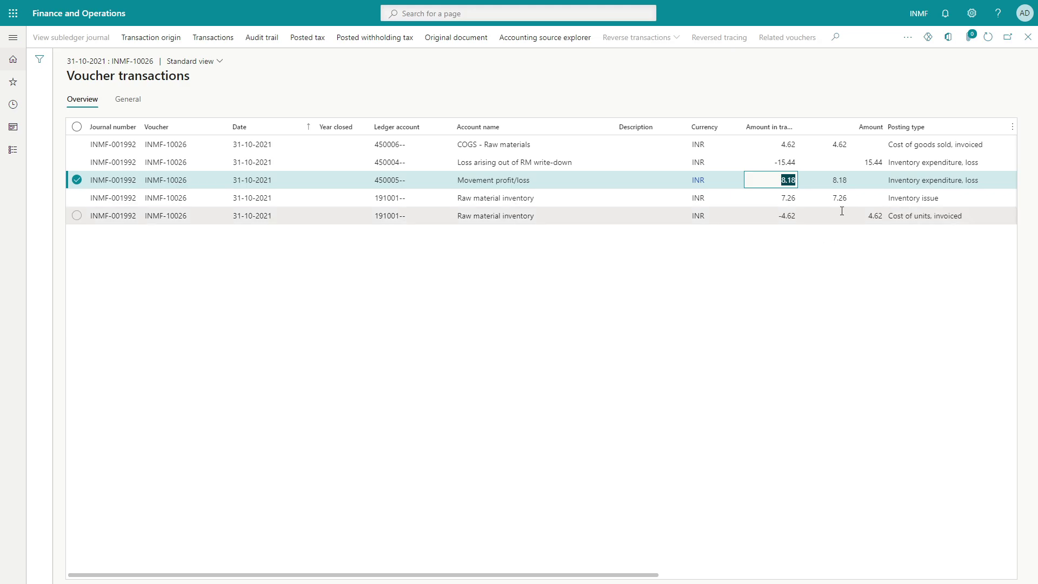
left_click(564, 182)
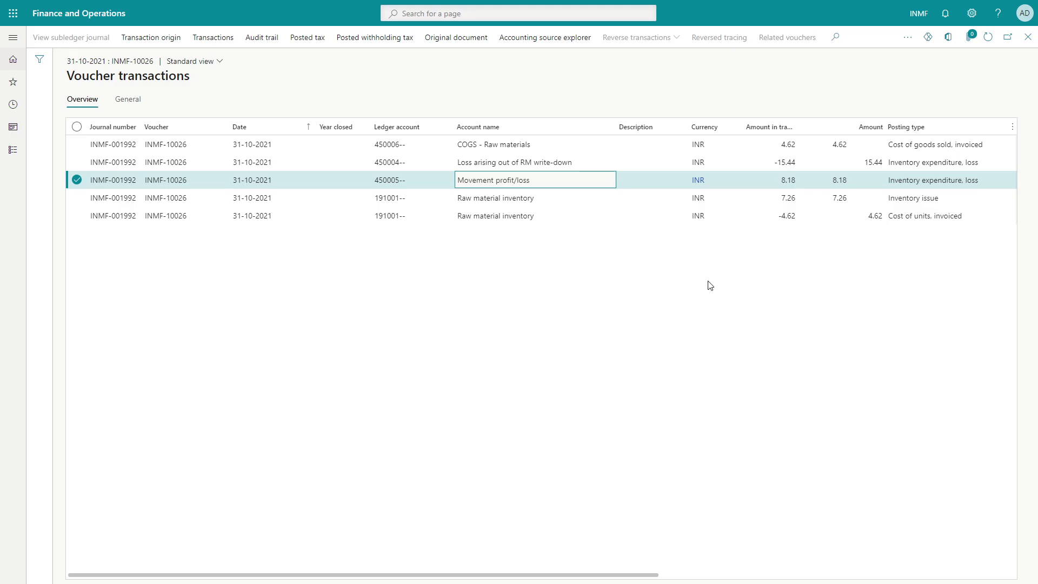
Step: Compare the voucher's Loss arising out of RM write-down amount with the combined IAdj-002 and IC-002 closing adjustments, K31:K32, in Excel's FIFO ledger
key("alt+Tab")
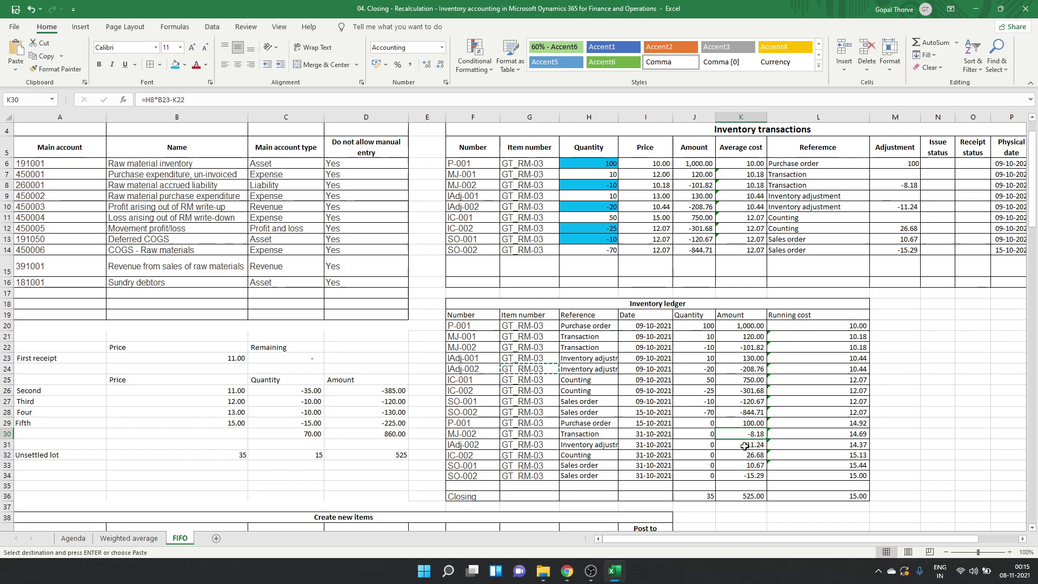
left_click_drag(744, 445, 752, 456)
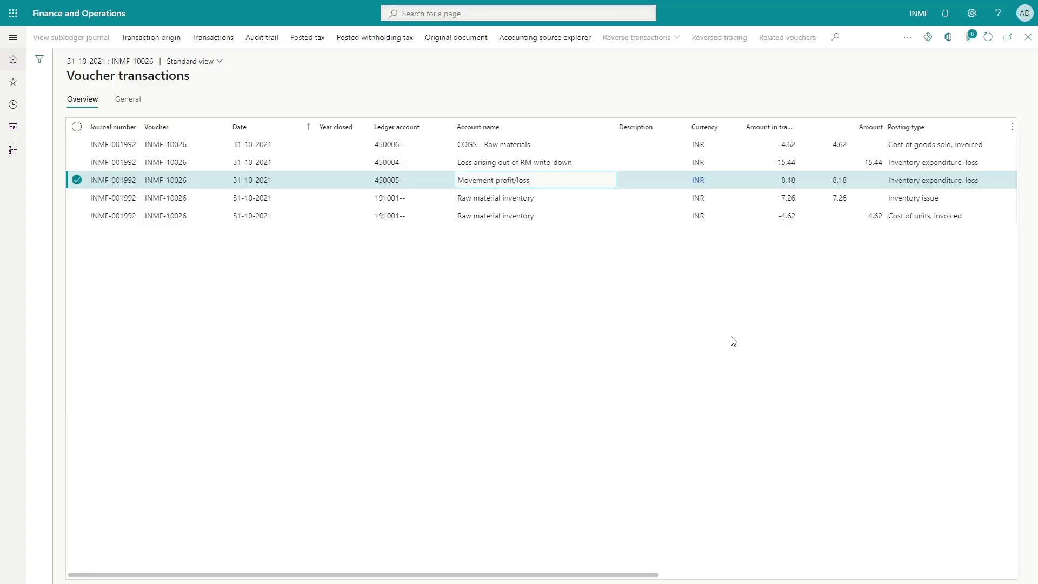
left_click(500, 167)
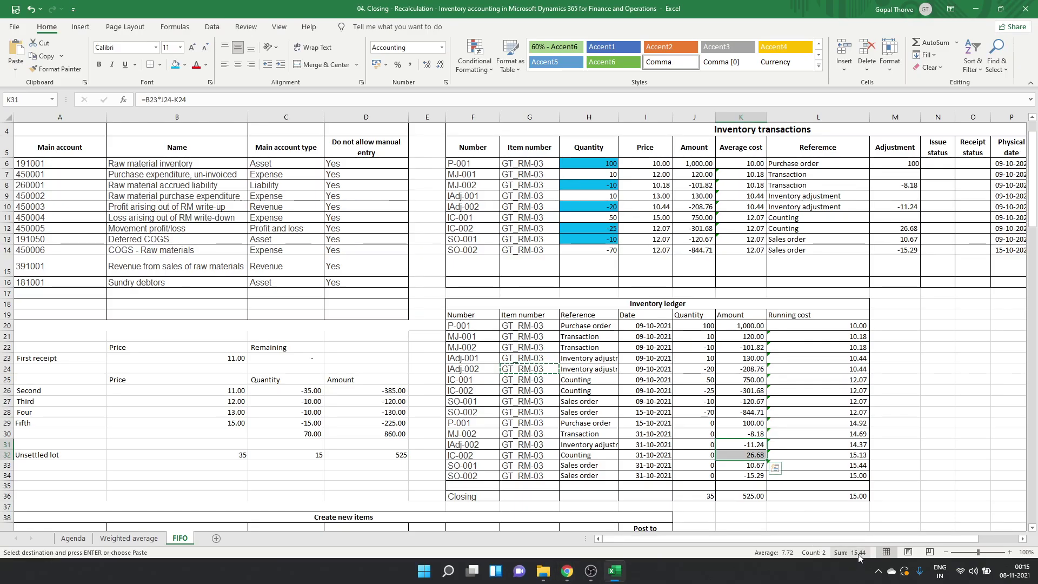
key("alt+Tab")
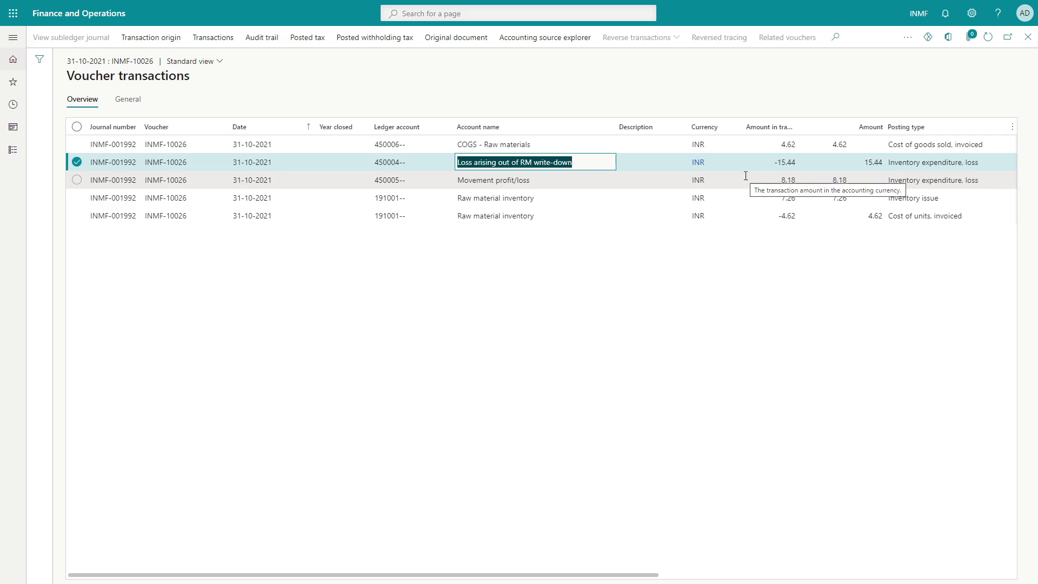
Step: Compare the combined MJ-002, IAdj-002 and IC-002 closing adjustments, K30:K32 in Excel, with the voucher's Raw material inventory amount posted as Inventory issue
key("alt+Tab")
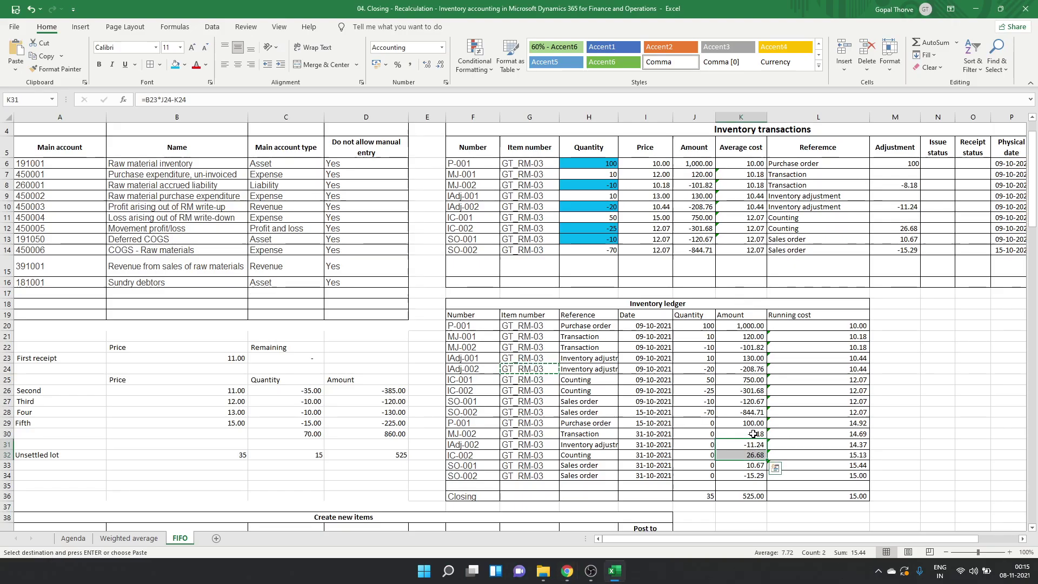
left_click(752, 436)
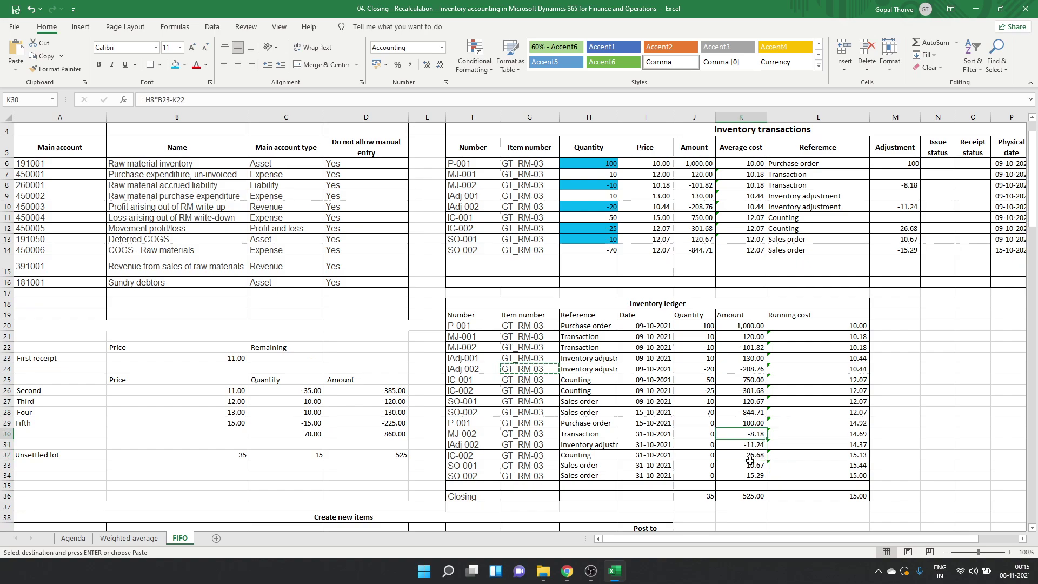
left_click_drag(739, 436, 739, 453)
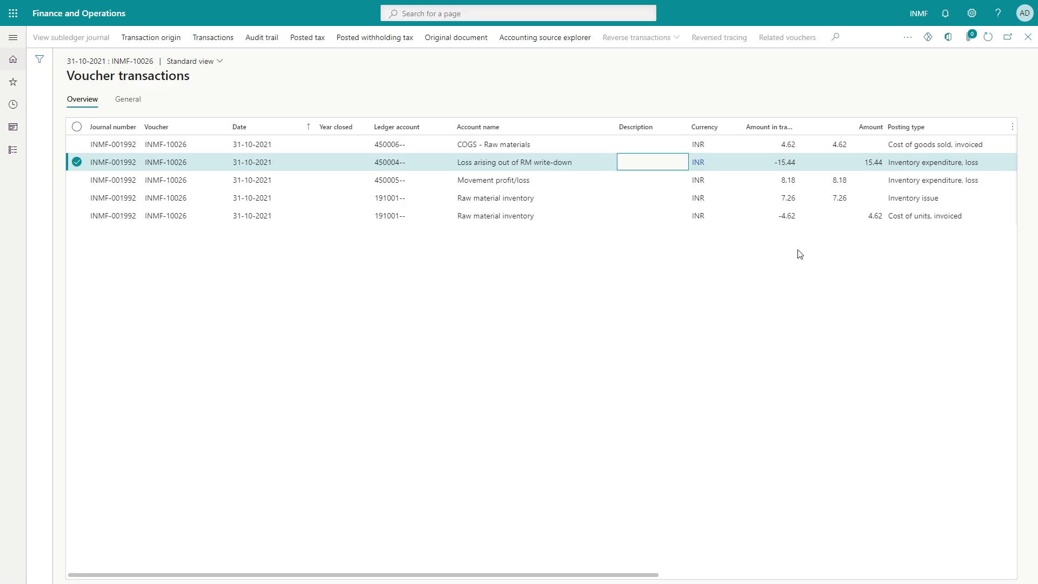
left_click(763, 199)
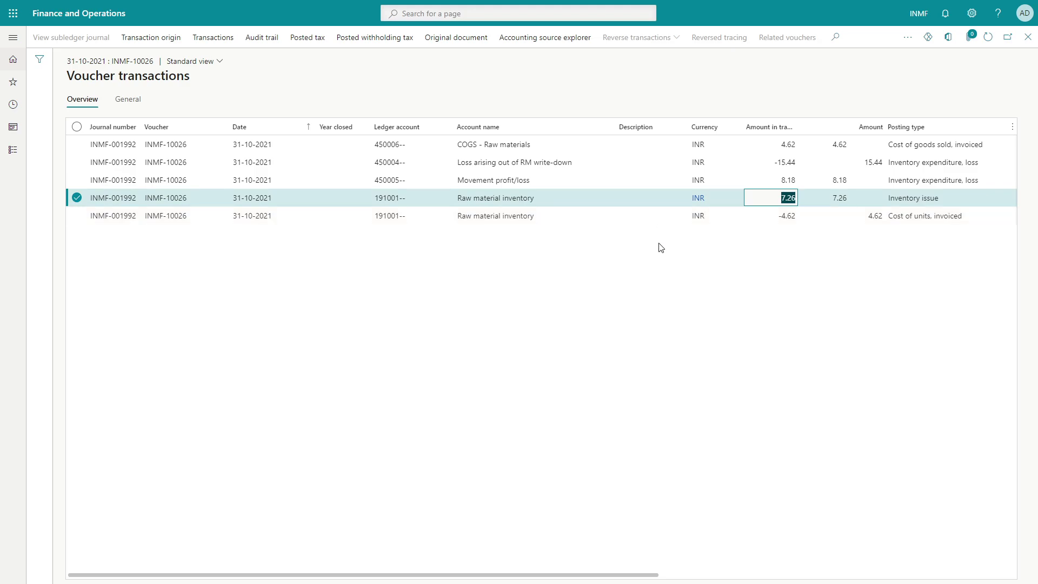
Step: Review the expected closing/recalculation vouchers and the inventory ledger on the FIFO sheet in Excel
key("alt+Tab")
left_click(628, 377)
scroll(629, 375, "down", 6)
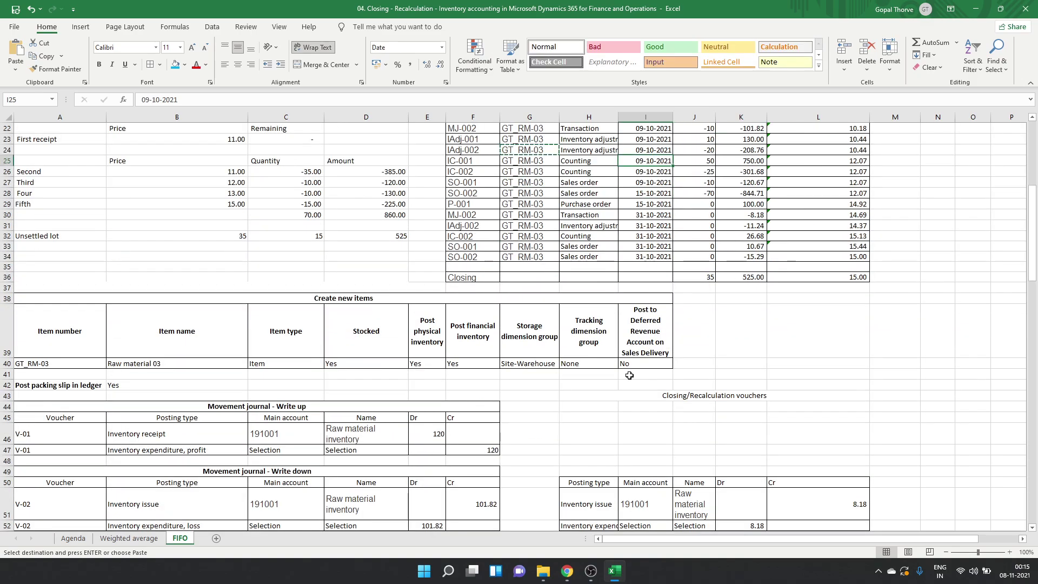
scroll(629, 375, "down", 20)
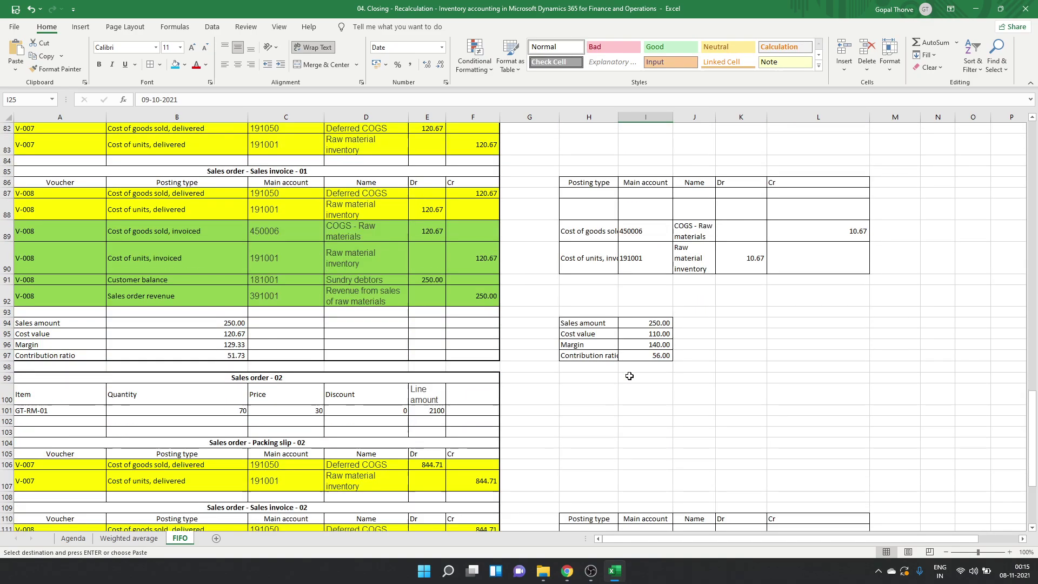
left_click_drag(607, 173, 601, 259)
left_click(641, 278)
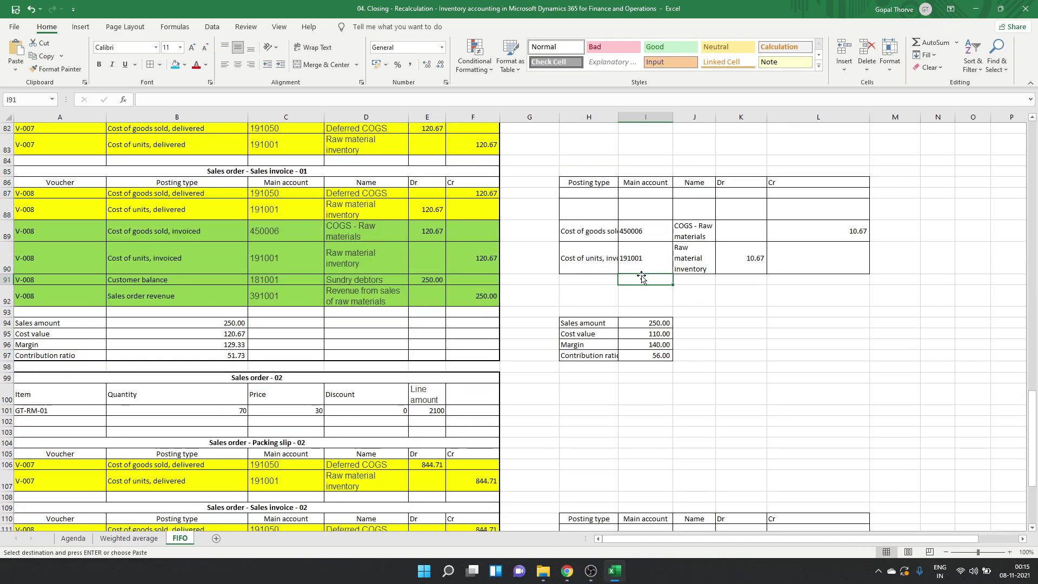
scroll(621, 233, "up", 20)
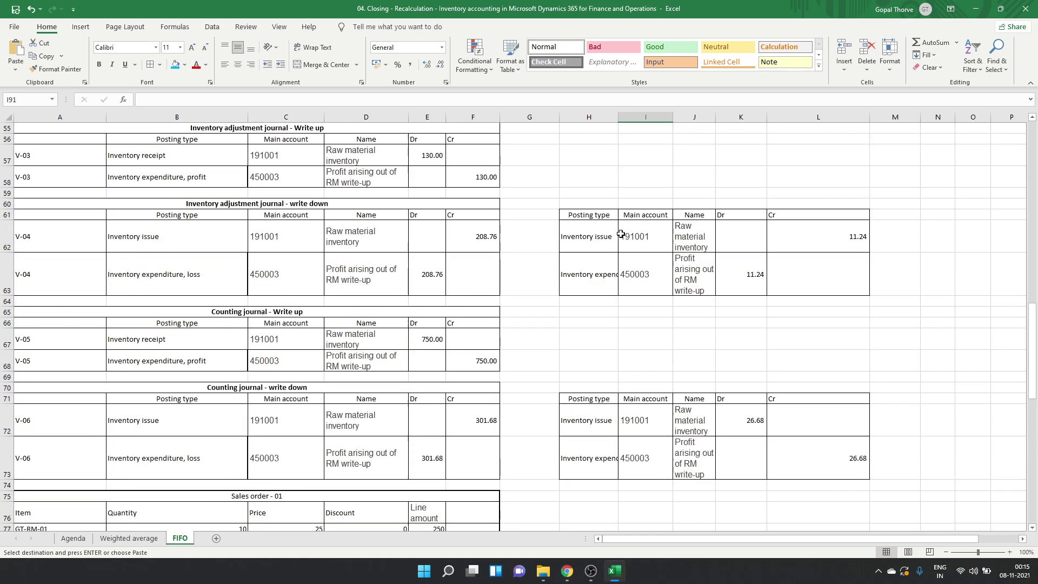
scroll(621, 234, "up", 6)
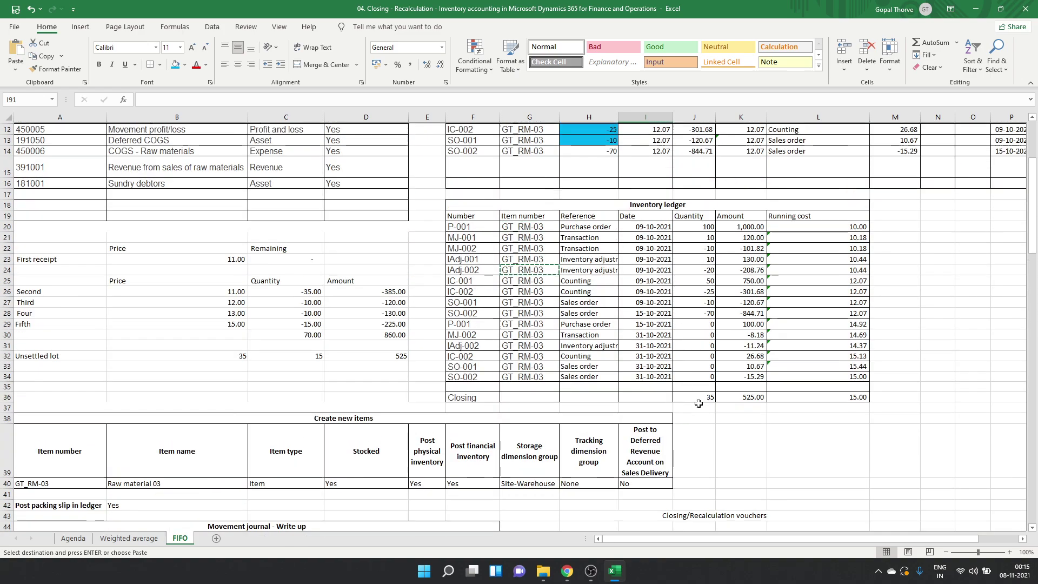
left_click(696, 404)
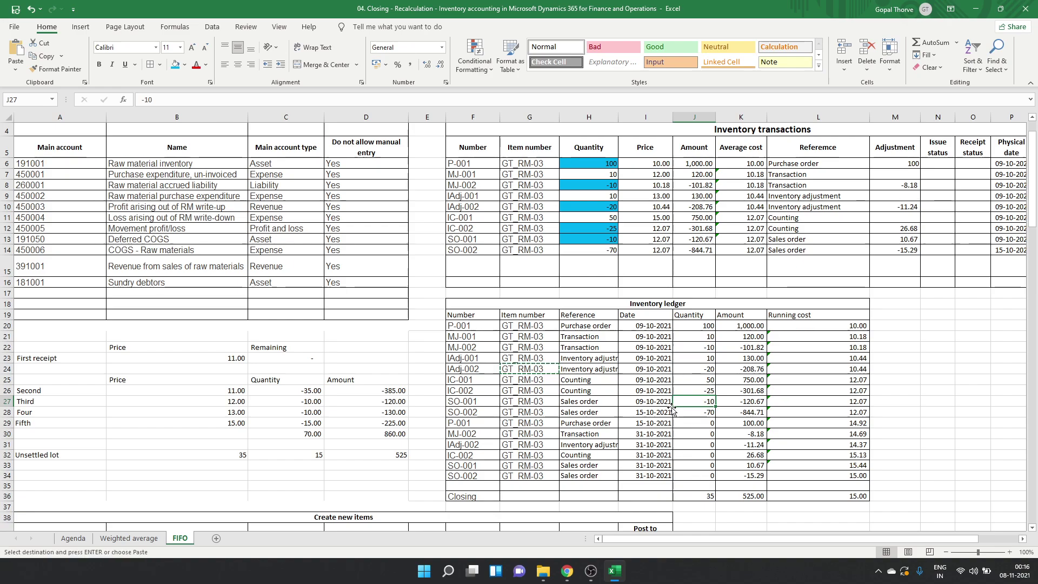
Step: Return to Finance and Operations, close the voucher transactions, and open the settlements of the 31-10-2021 closing
key("super+Tab")
key("alt+Tab")
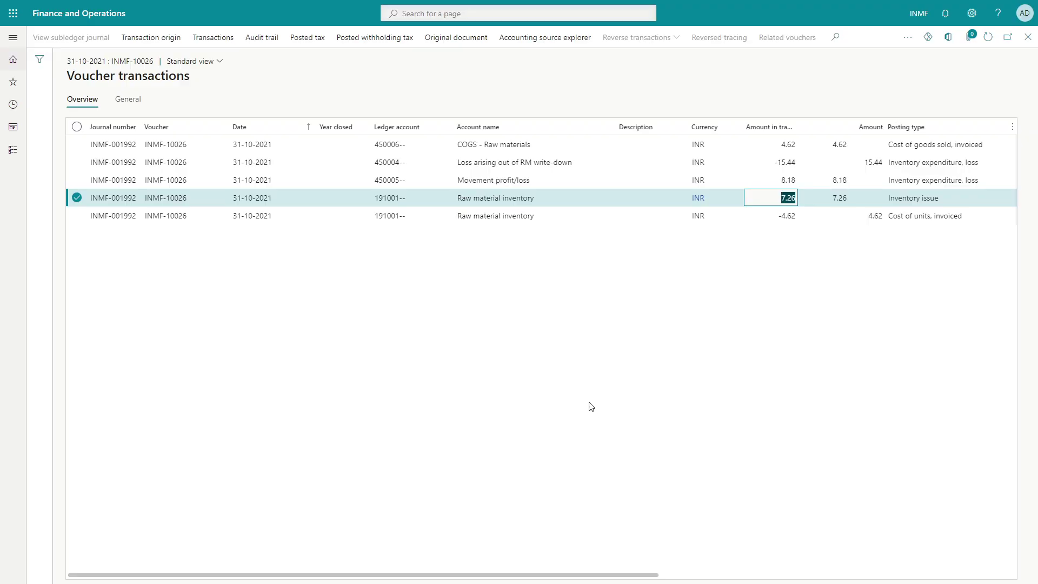
left_click(1032, 43)
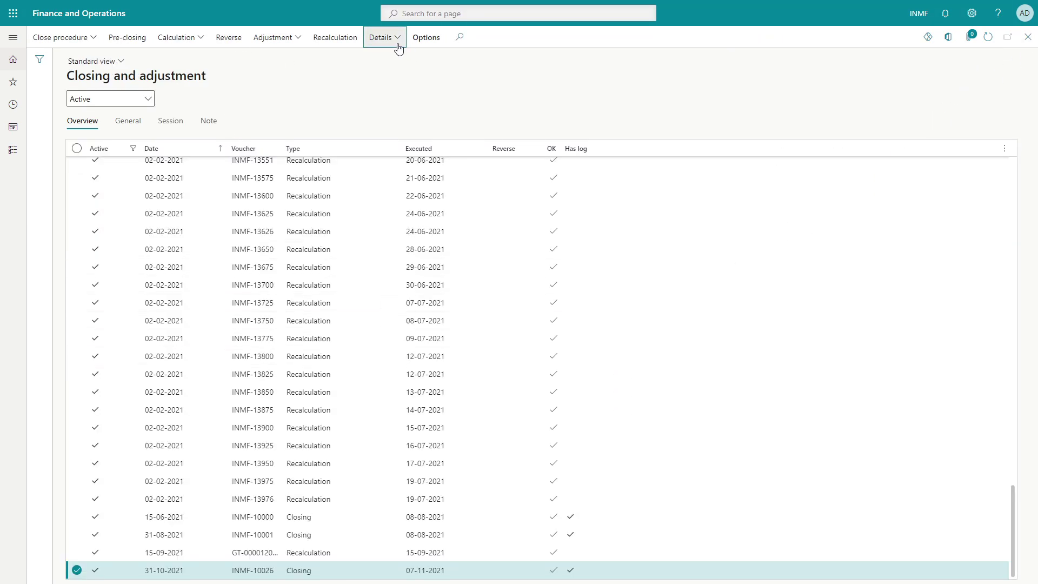
left_click(397, 46)
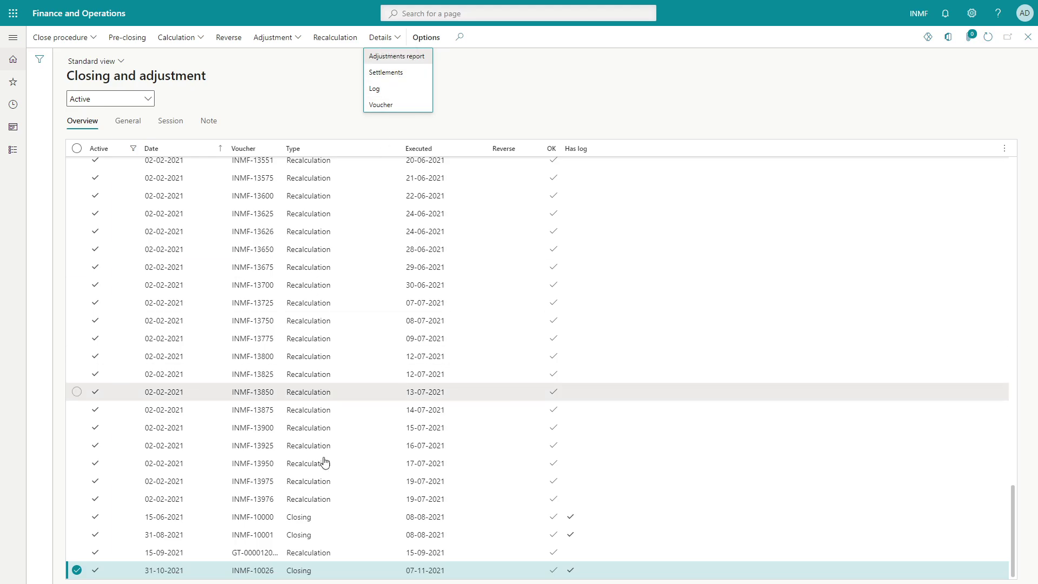
left_click(388, 74)
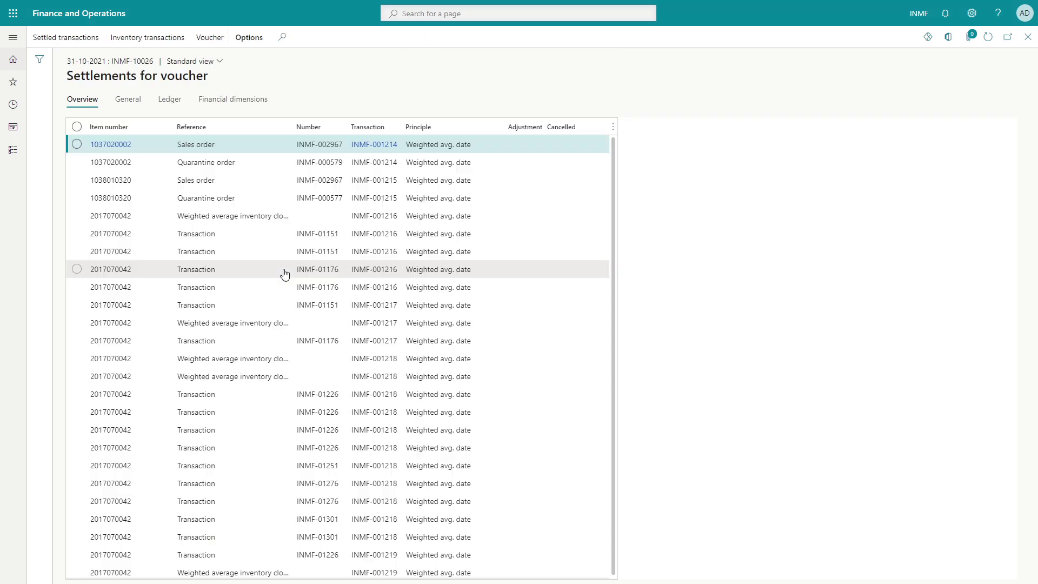
Step: Filter the closing's settlements to item numbers beginning with GT_RM-03
left_click(126, 126)
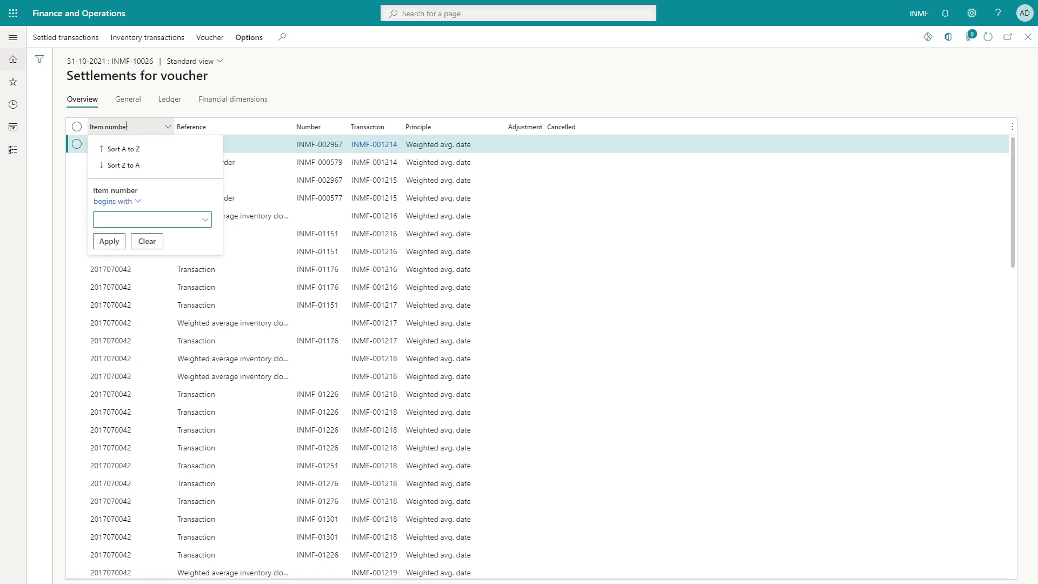
left_click(107, 242)
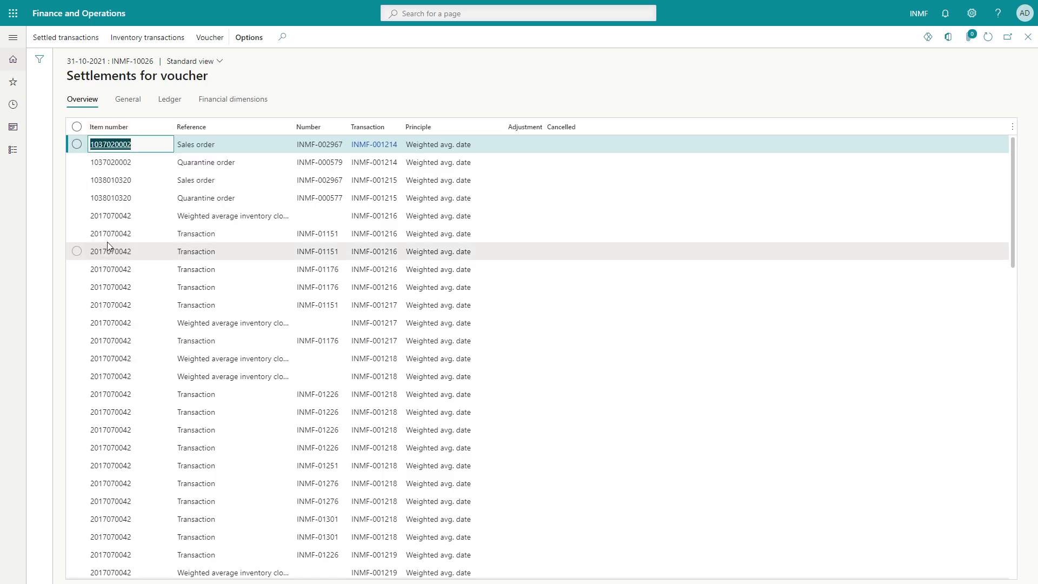
left_click(127, 127)
type("GT_RM-03")
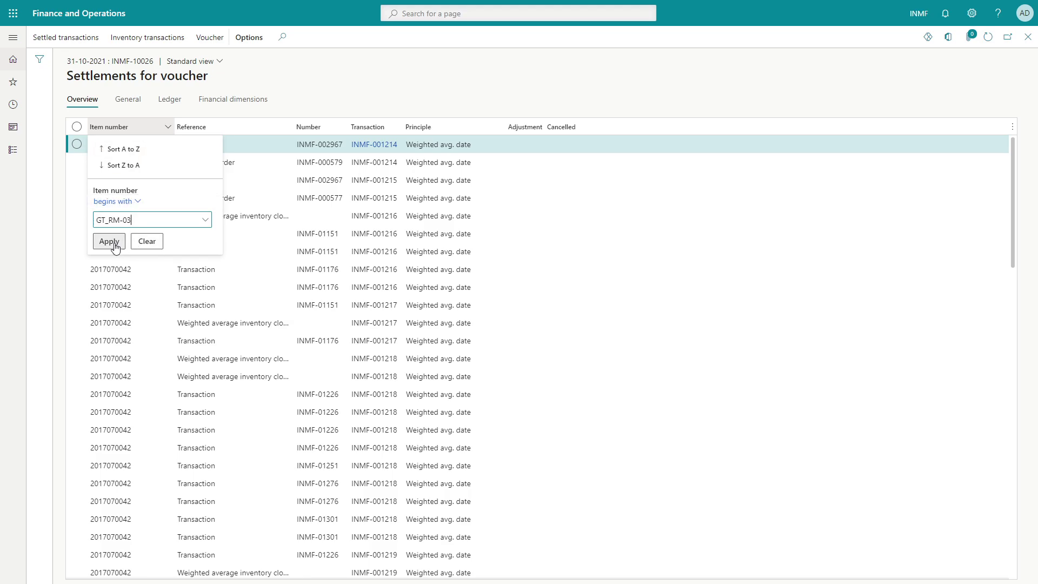
left_click(109, 242)
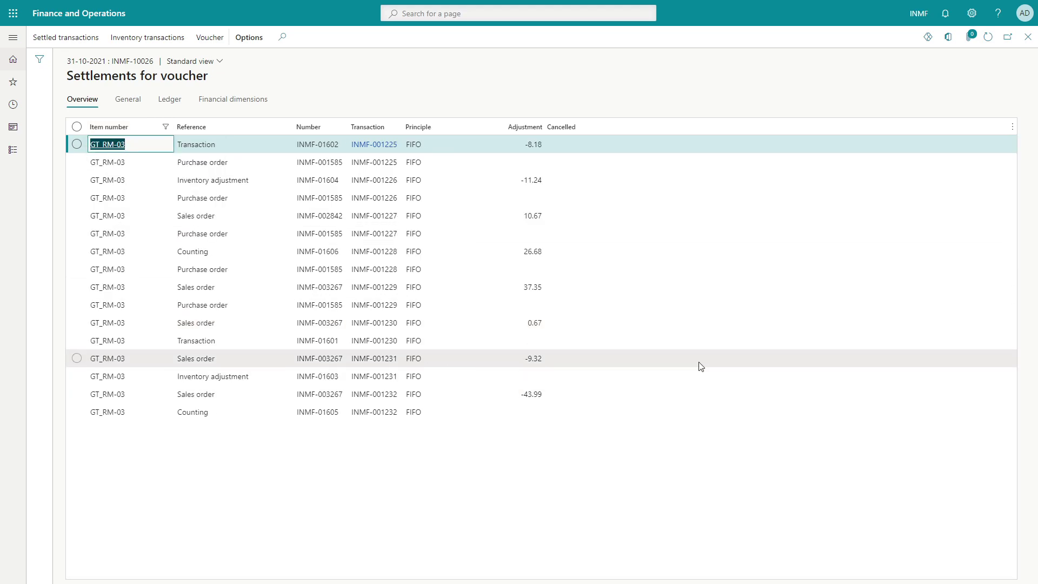
Step: Compare the Transaction and Inventory adjustment settlement amounts with the MJ-002 and IAdj-002 closing adjustments in K30 and K31 of Excel's FIFO ledger
left_click(330, 145)
left_click(513, 144)
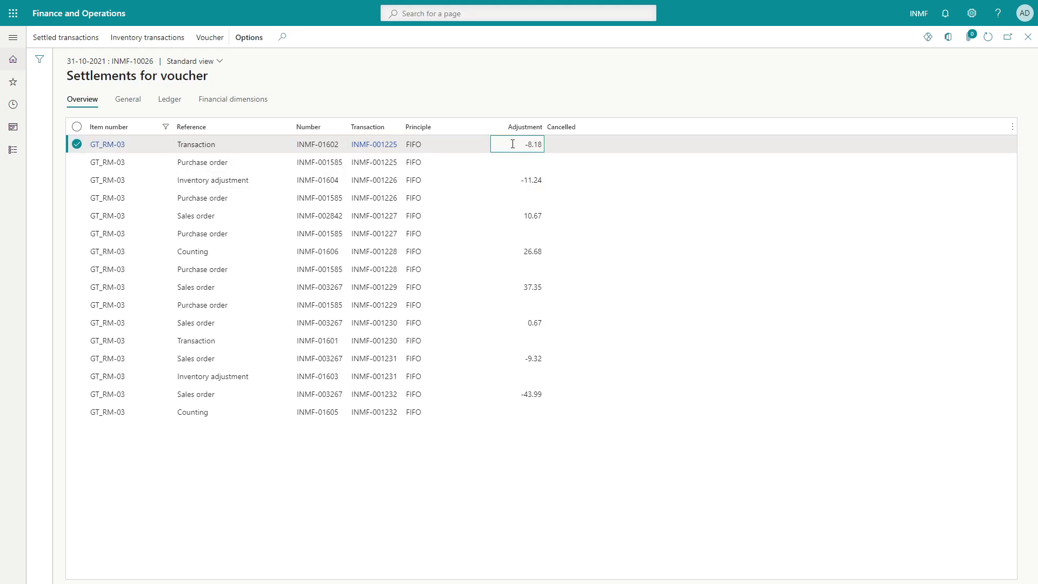
key("alt+Tab")
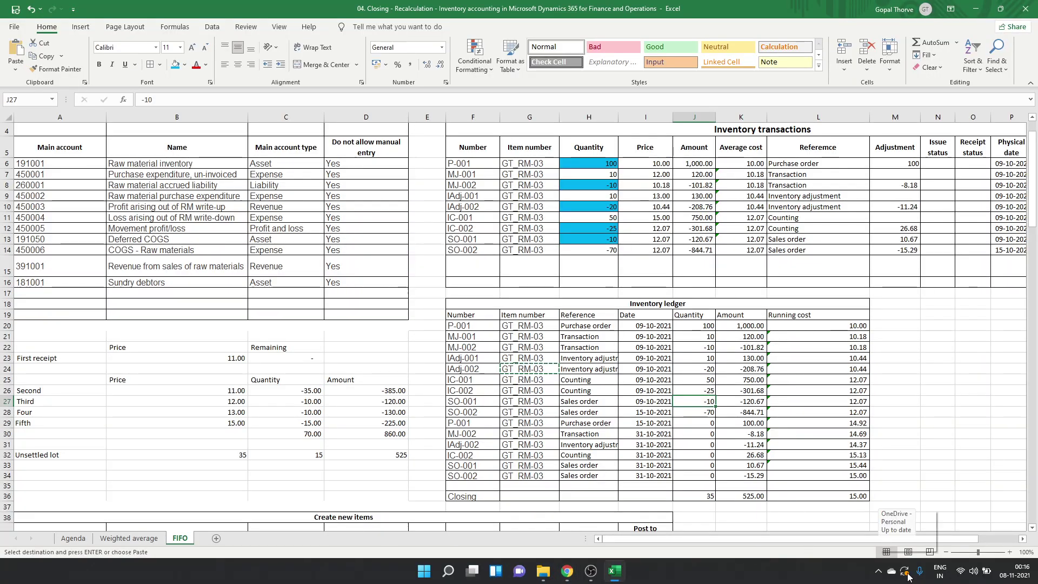
left_click(745, 434)
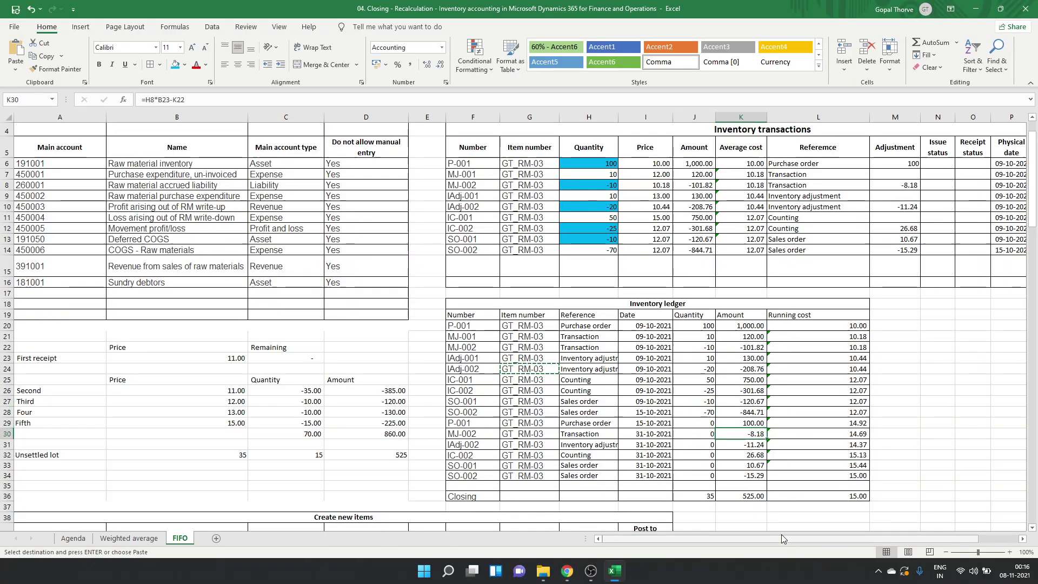
left_click(752, 445)
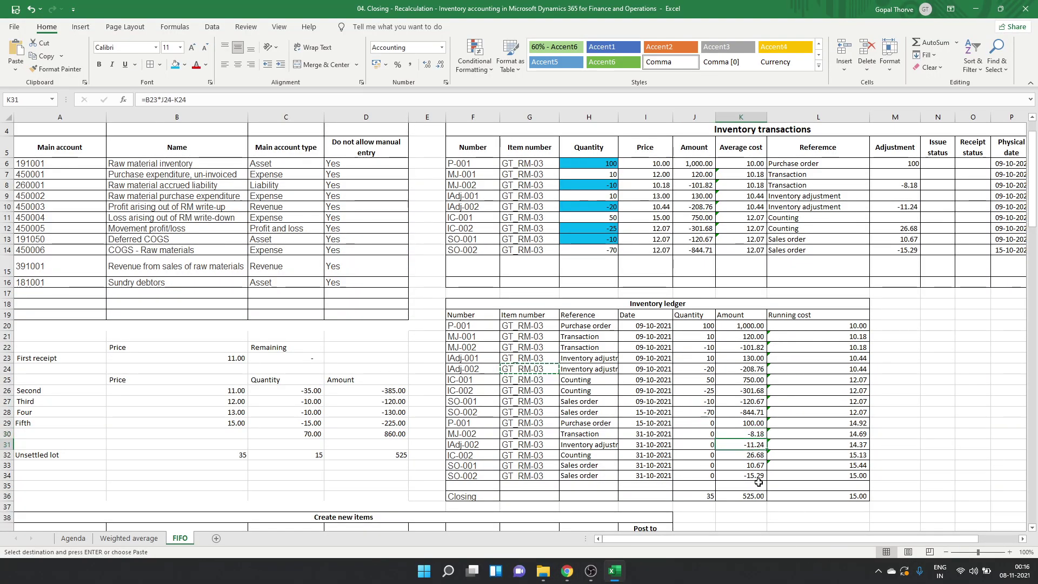
key("alt+Tab")
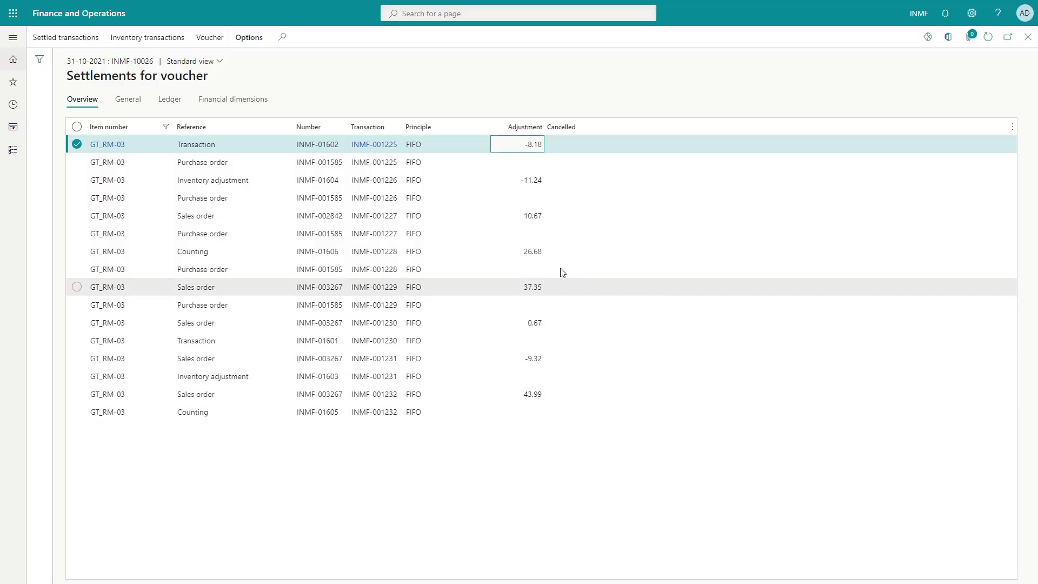
left_click(527, 178)
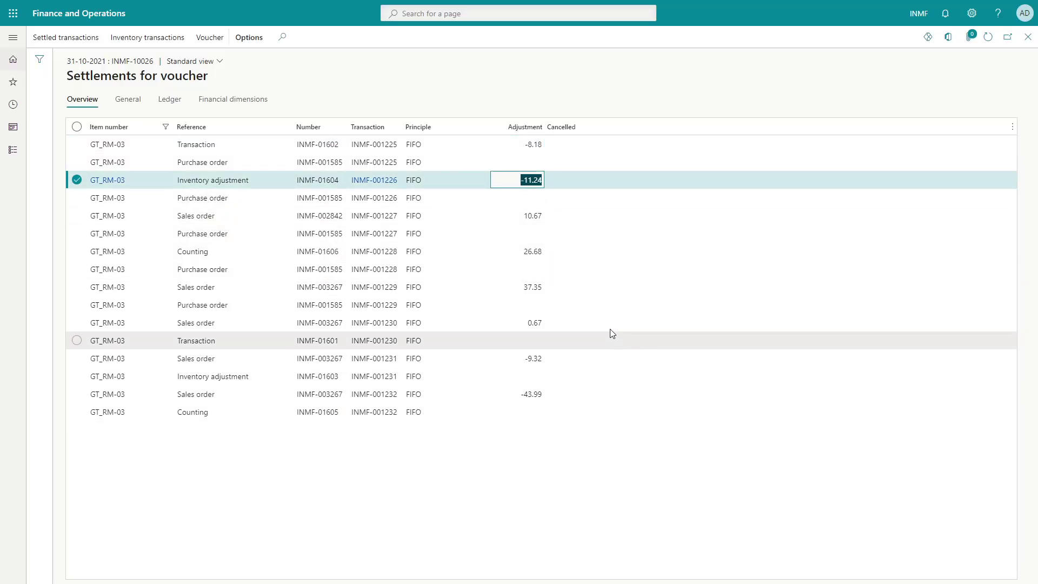
Step: Compare the first Sales order and the Counting settlement adjustments with the SO-001 and IC-002 amounts in K33 and K32 of Excel's FIFO ledger
left_click(530, 215)
key("alt+Tab")
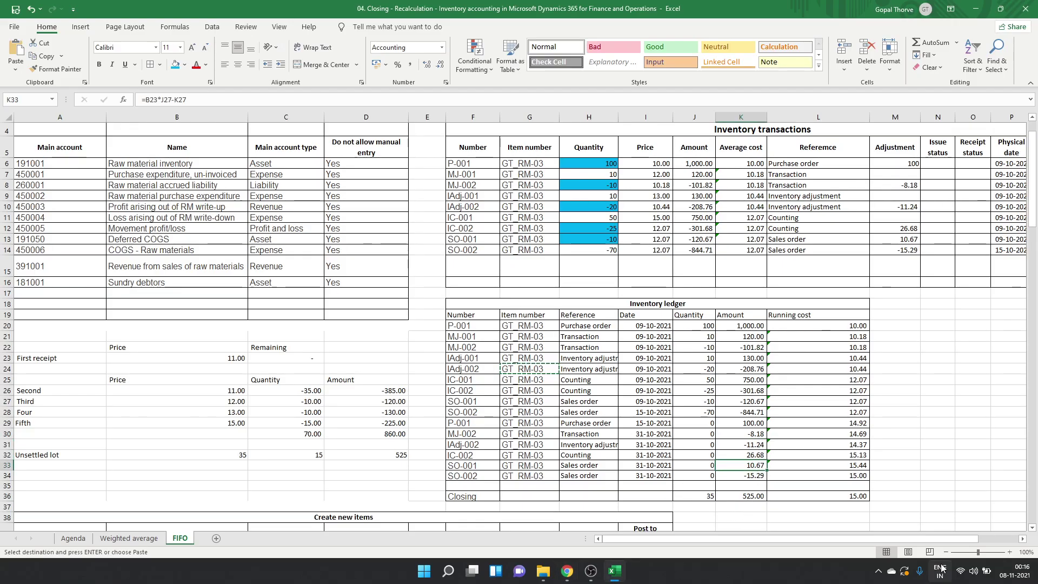
key("alt+Tab")
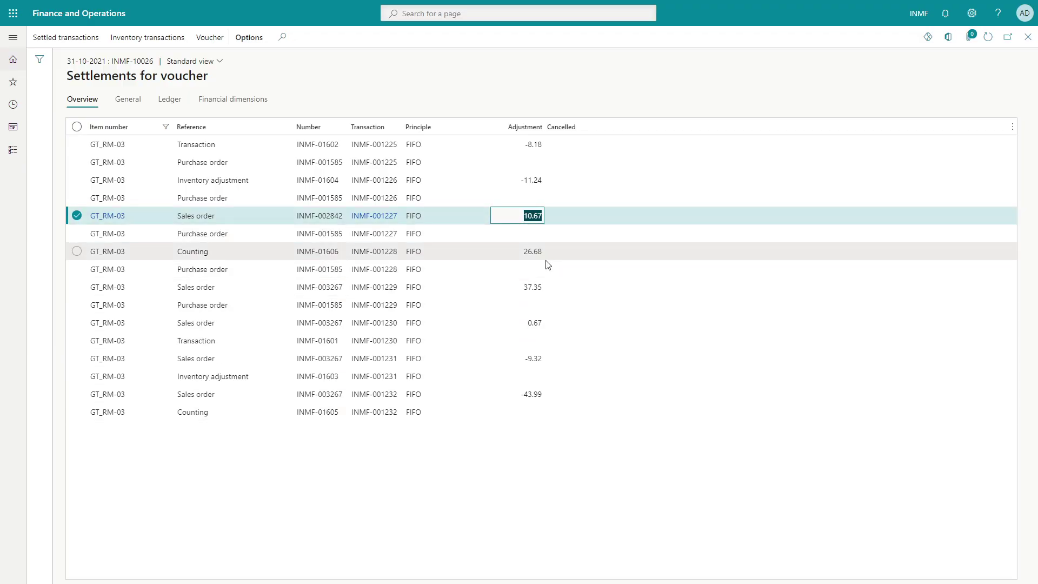
left_click(513, 254)
key("alt+Tab")
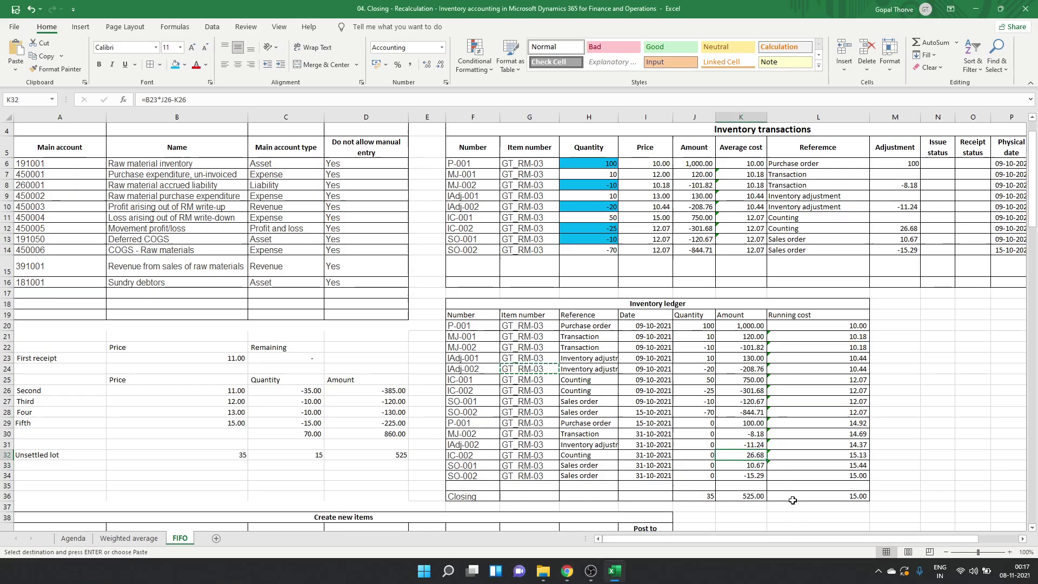
key("alt+Tab")
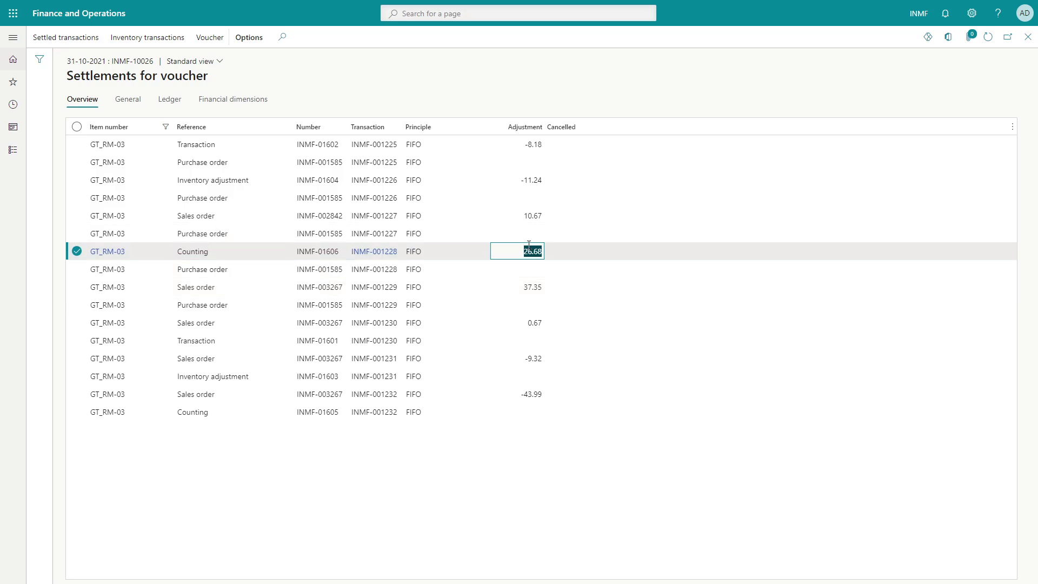
Step: Compare the second sales order's first settlement adjustment with the SO-002 amounts in Excel's FIFO ledger
key("alt+Tab")
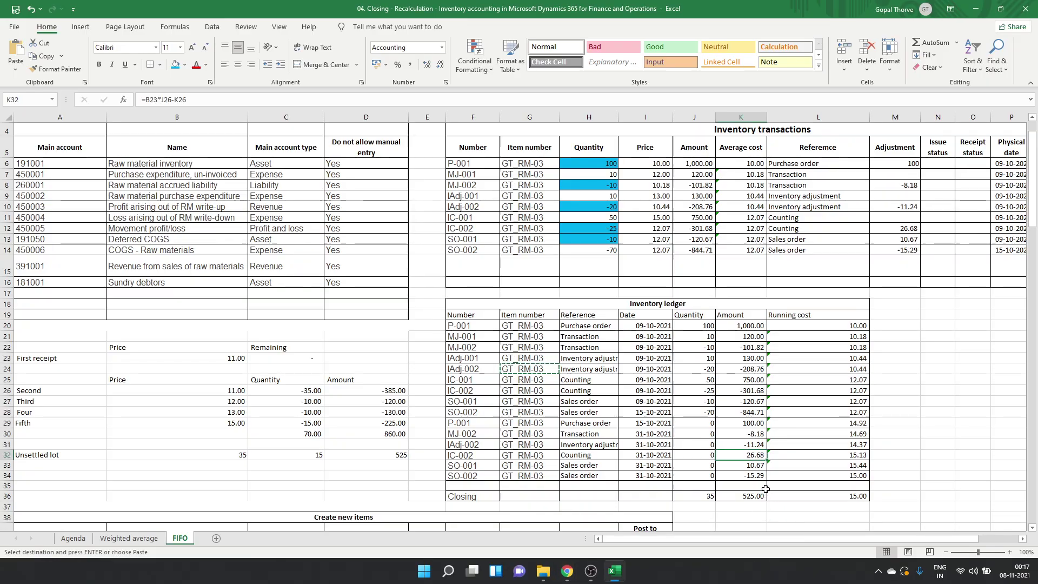
key("alt+Tab")
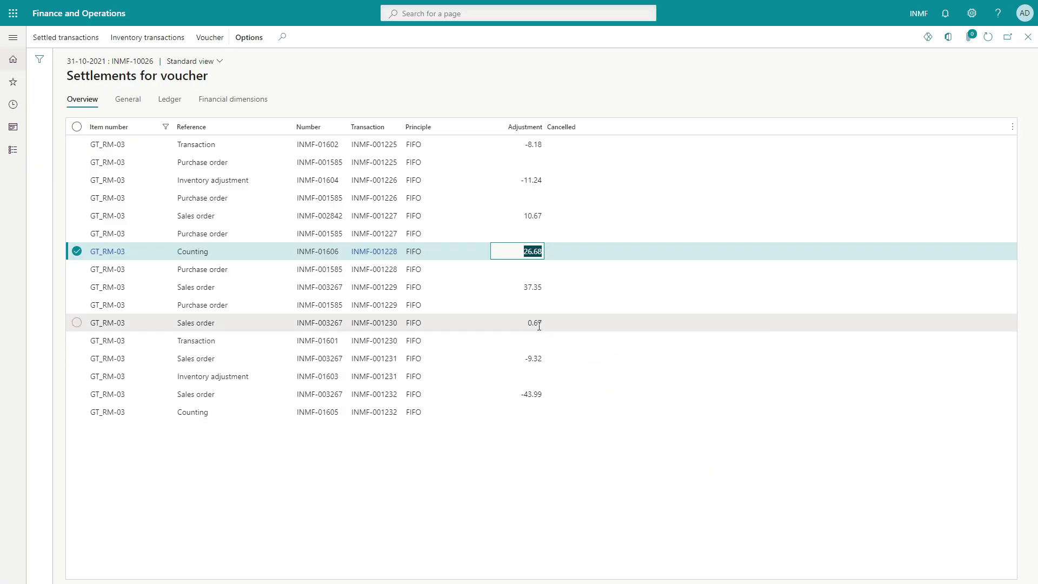
left_click(532, 288)
key("alt+Tab")
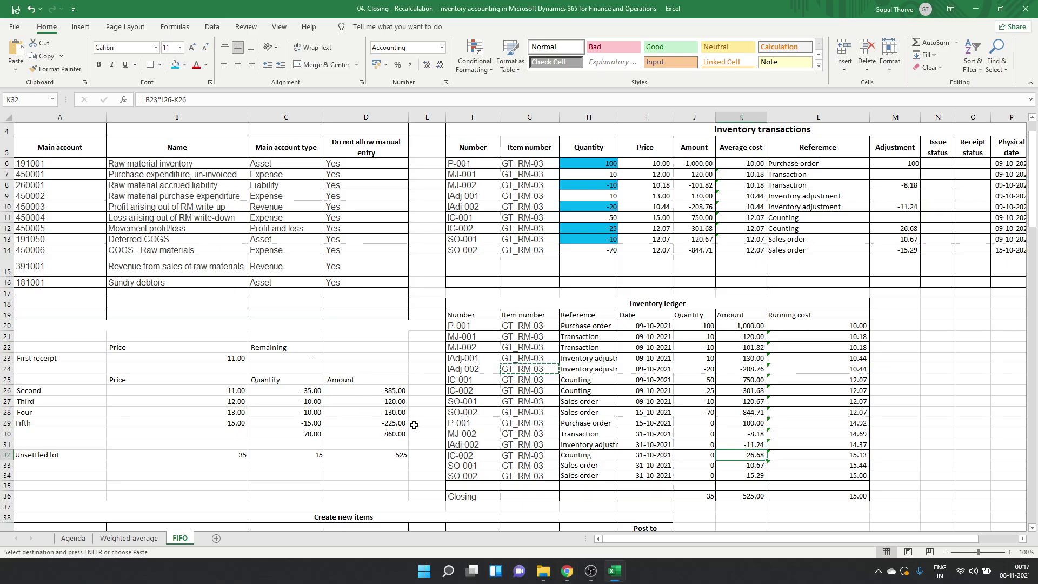
key("alt+Tab")
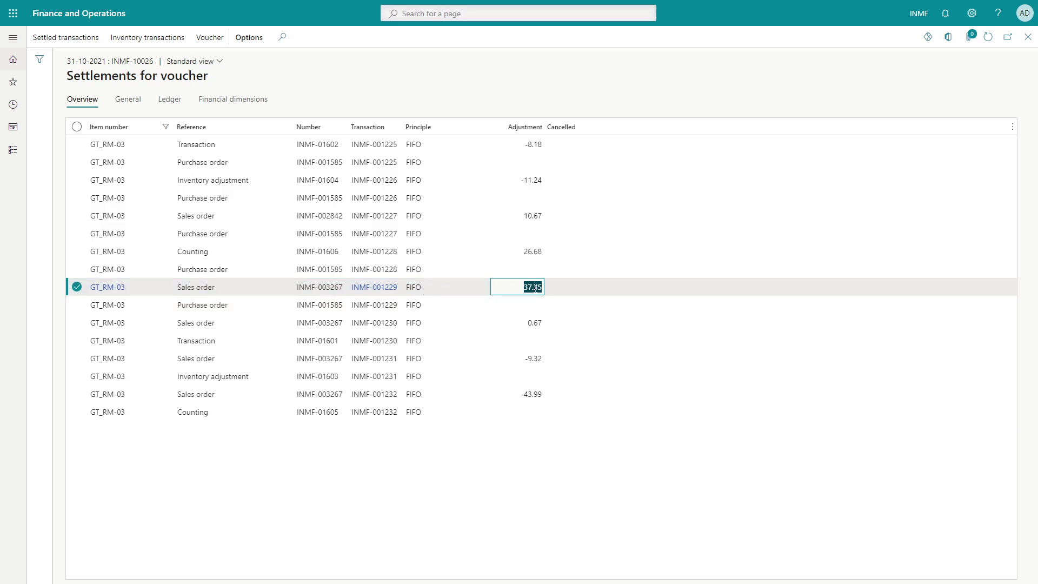
Step: Filter the settlements to transaction INMF-001229 and check the total issue amount in D30 of Excel's FIFO sheet
key("shift+Tab")
key("ctrl+c")
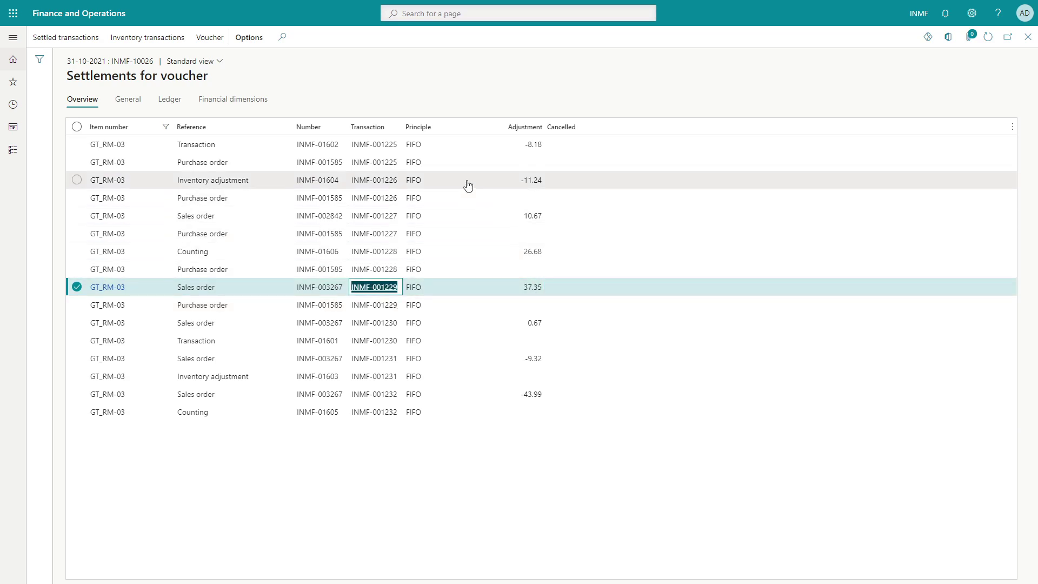
left_click(386, 129)
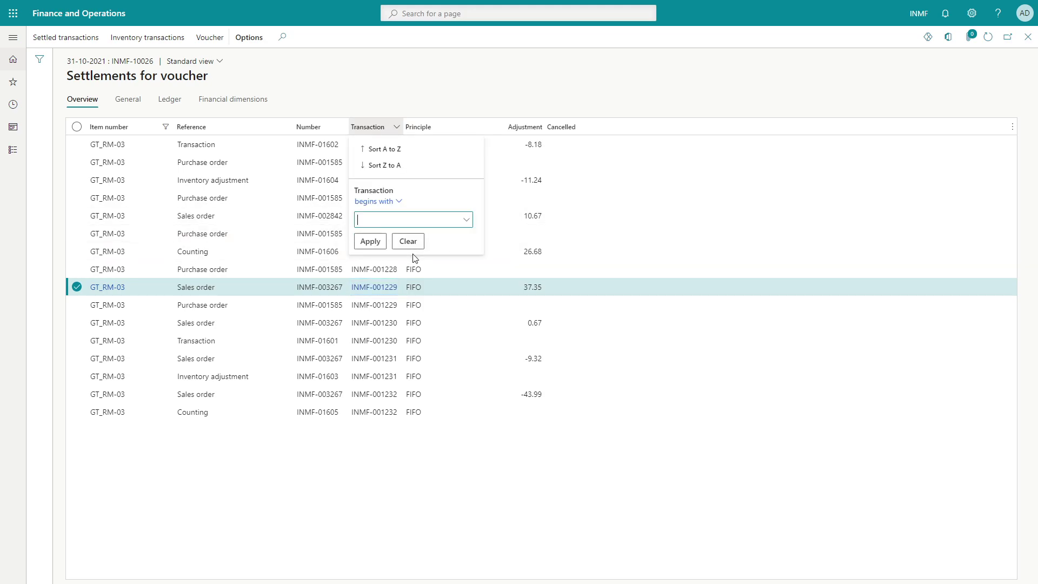
key("ctrl+v")
left_click(378, 243)
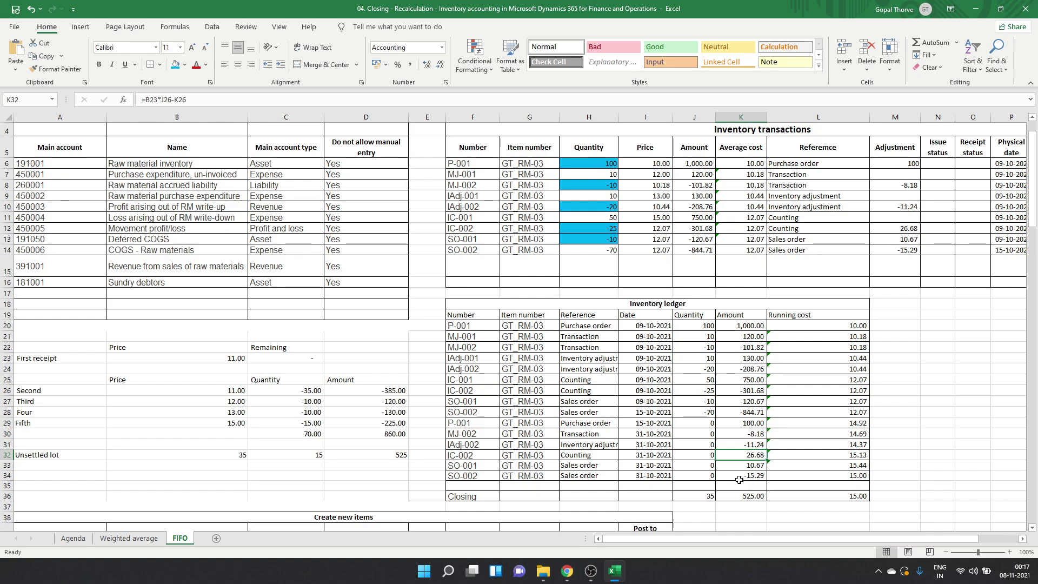
left_click(390, 432)
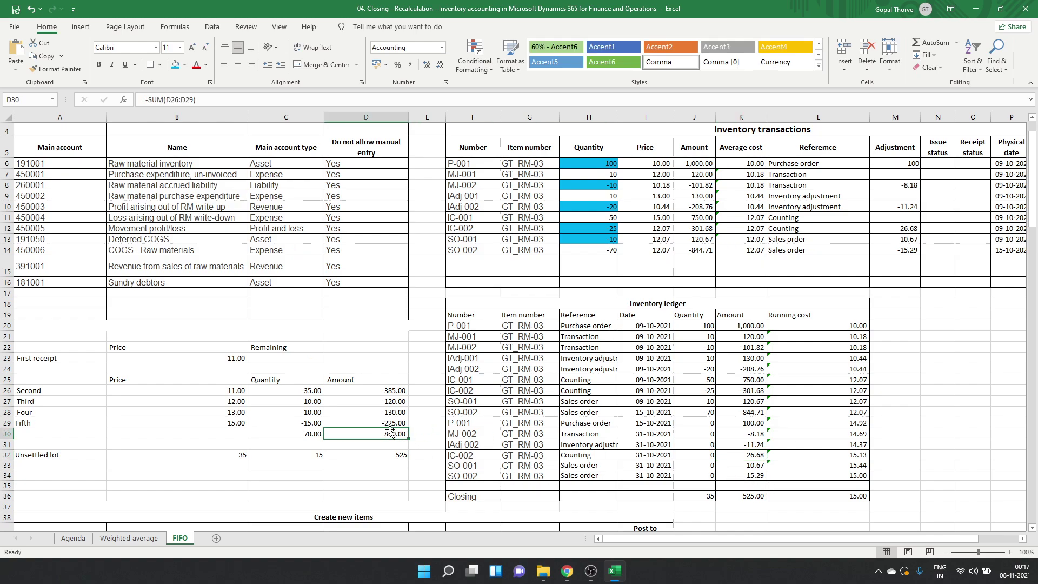
key("super+Tab")
left_click(506, 236)
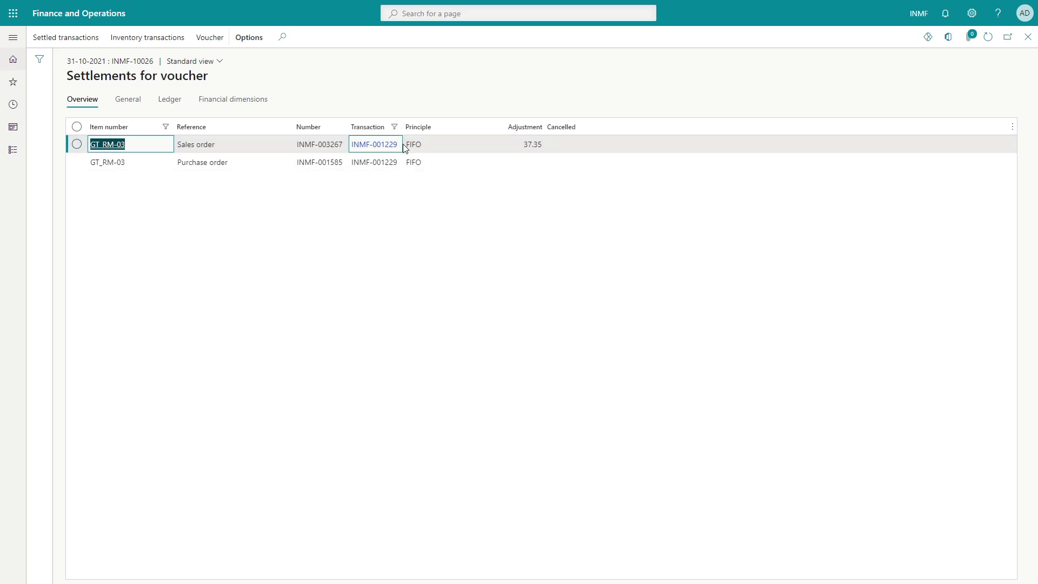
Step: Clear the Transaction filter from the settlements and widen the Transaction column
left_click(397, 128)
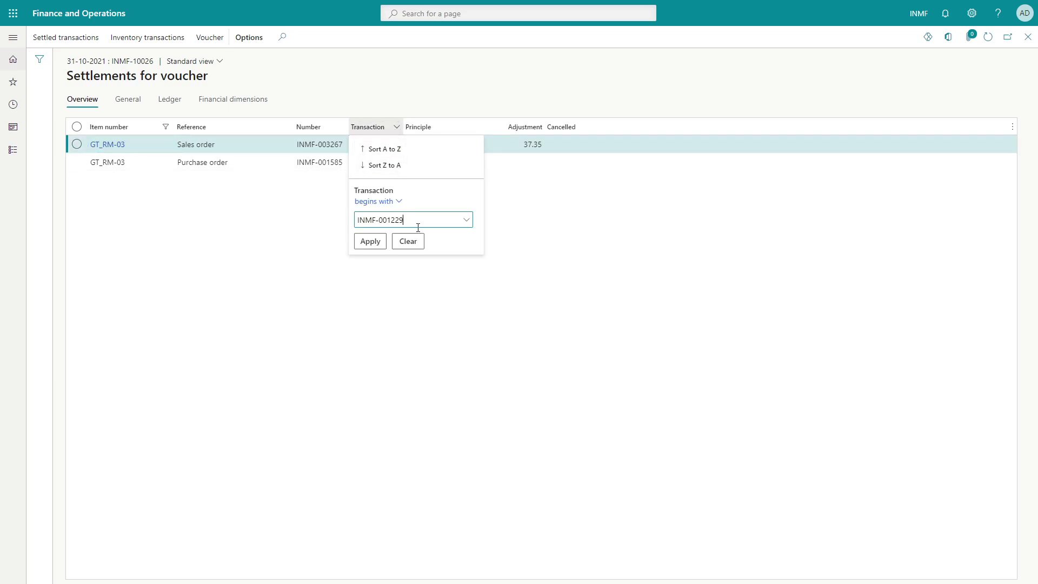
left_click(415, 244)
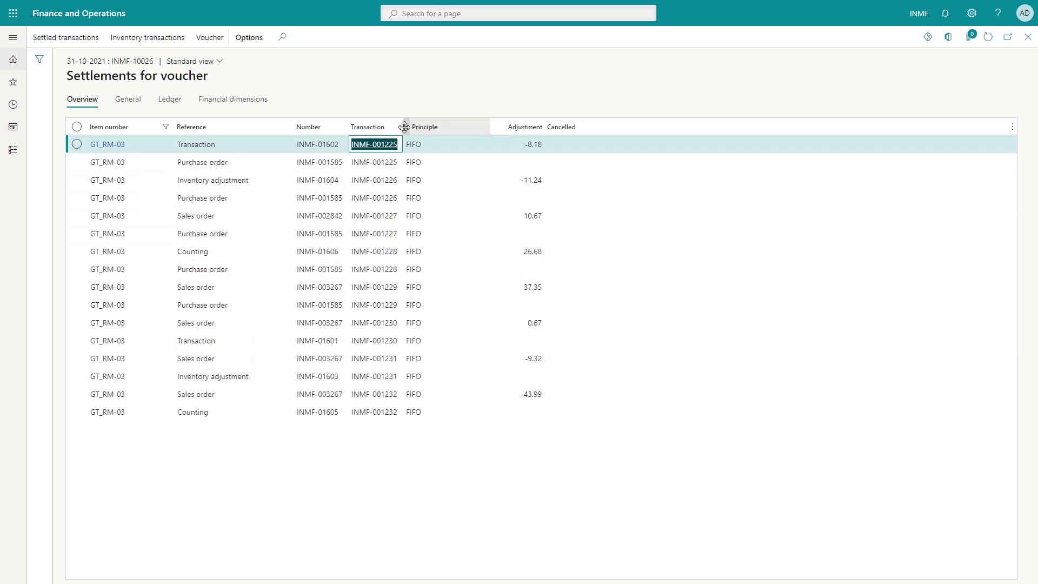
left_click_drag(404, 127, 427, 127)
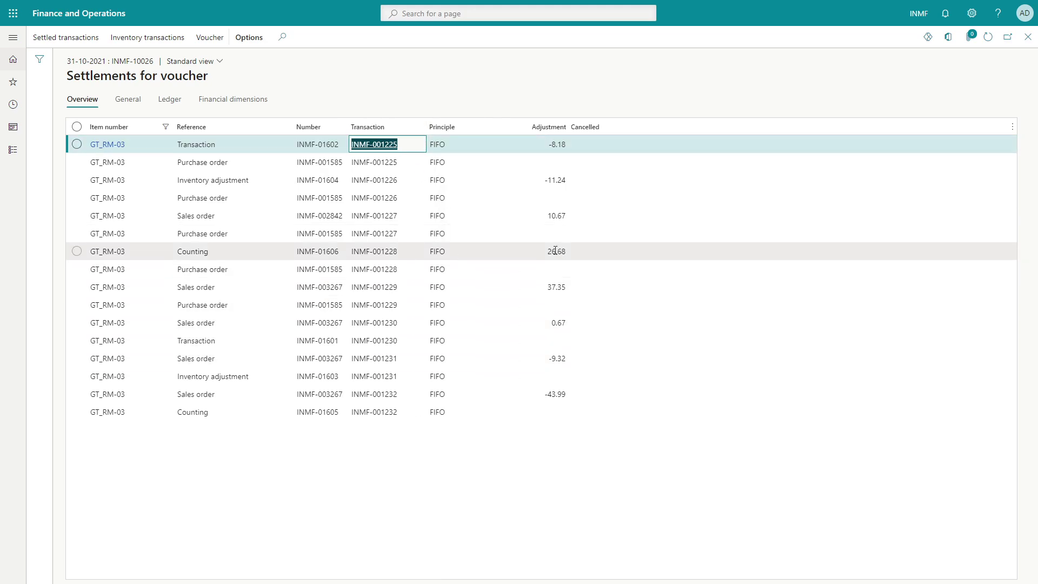
Step: Filter the settlements to the Sales order reference
left_click(204, 217)
key("ctrl+c")
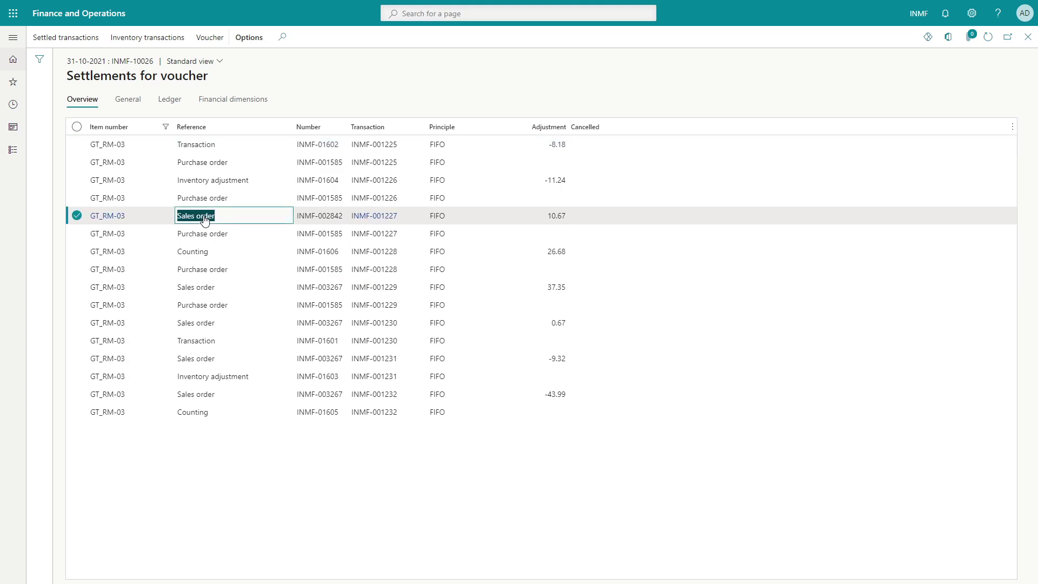
left_click(216, 125)
key("ctrl+v")
left_click(196, 241)
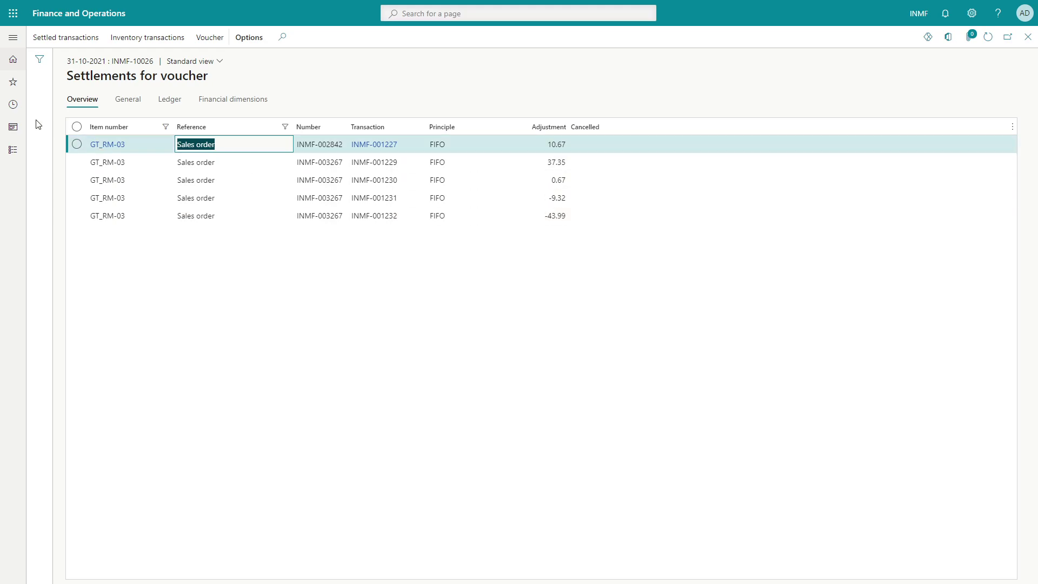
Step: Export all filtered sales order settlements to an Excel file in Downloads and enable editing in the opened workbook
left_click(76, 128)
right_click(76, 129)
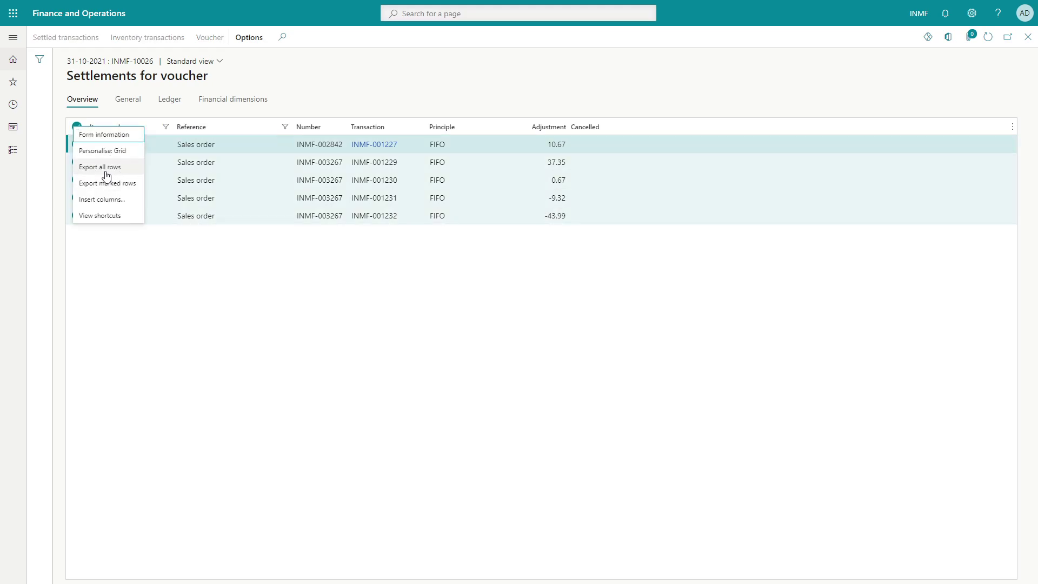
left_click(104, 171)
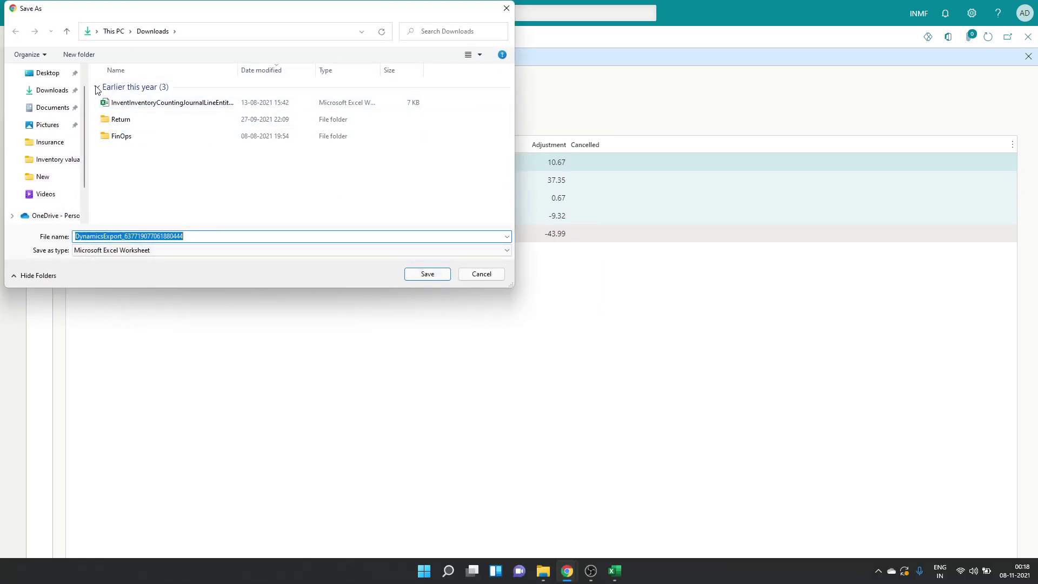
left_click(48, 88)
left_click(416, 274)
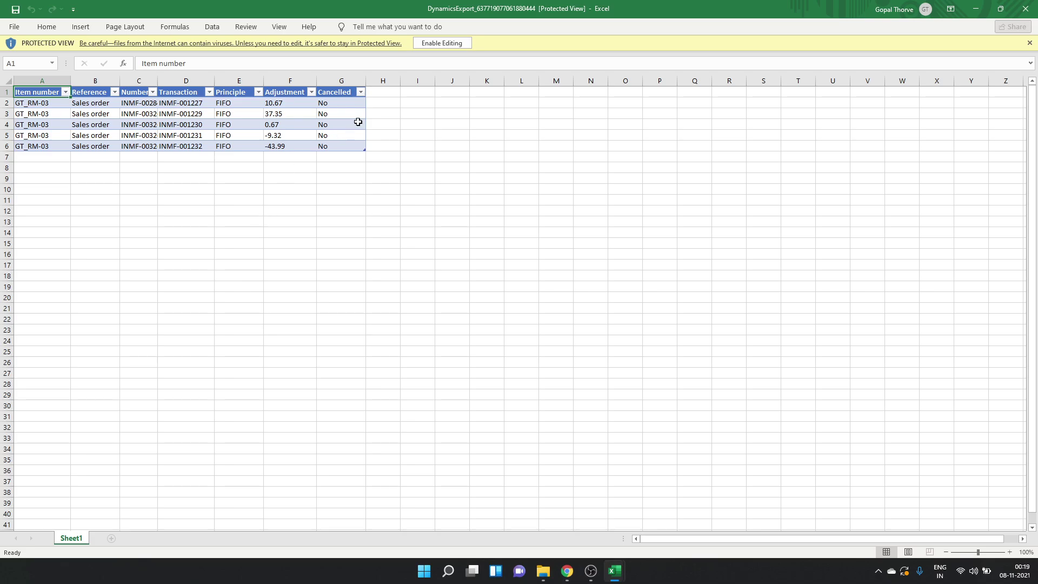
left_click(438, 42)
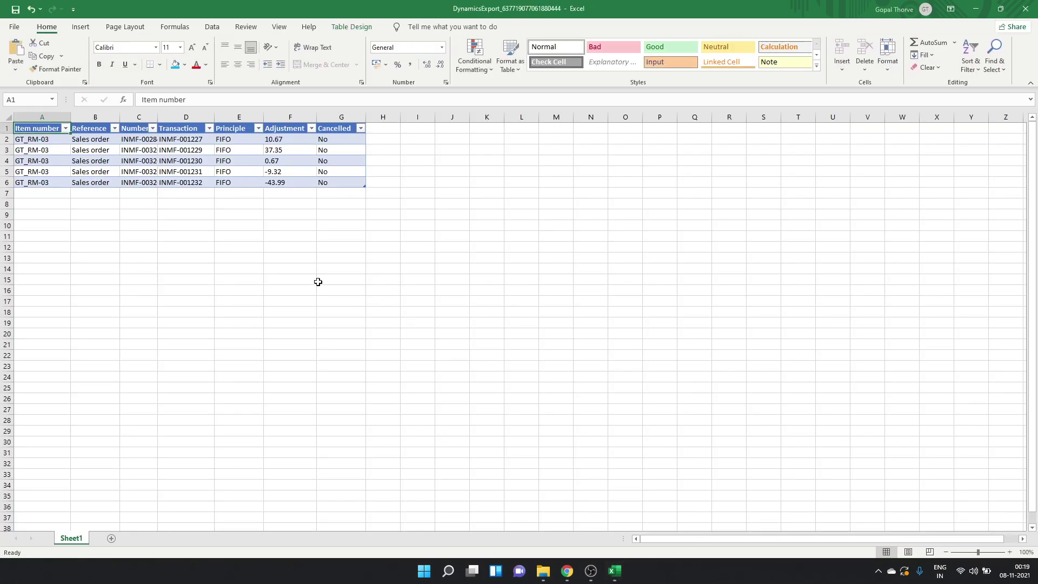
Step: Check the sum of the exported adjustments in F2:F6 and widen the Number column to show the full numbers
left_click(283, 170)
left_click(278, 151)
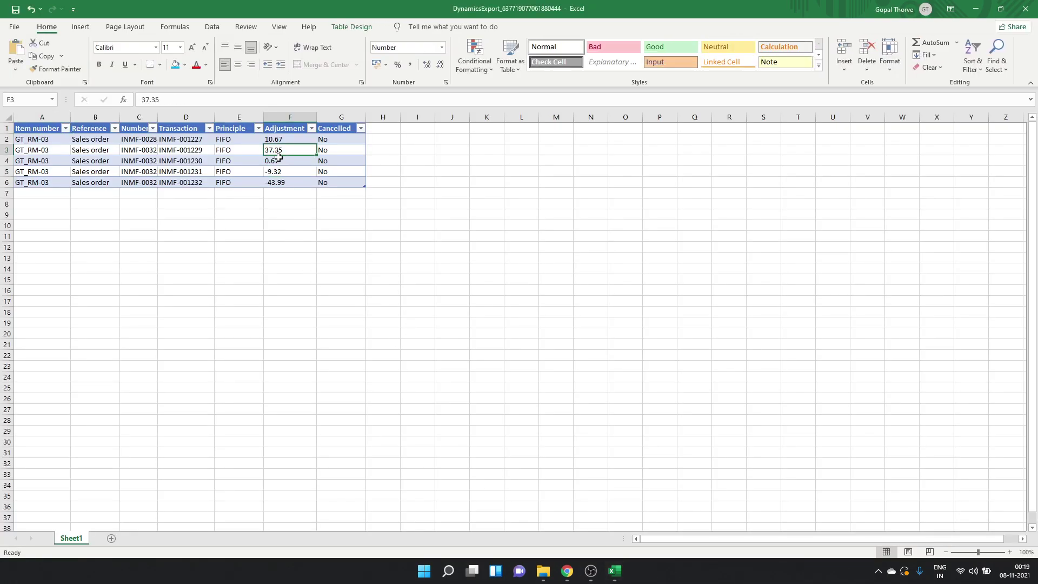
left_click_drag(276, 140, 278, 181)
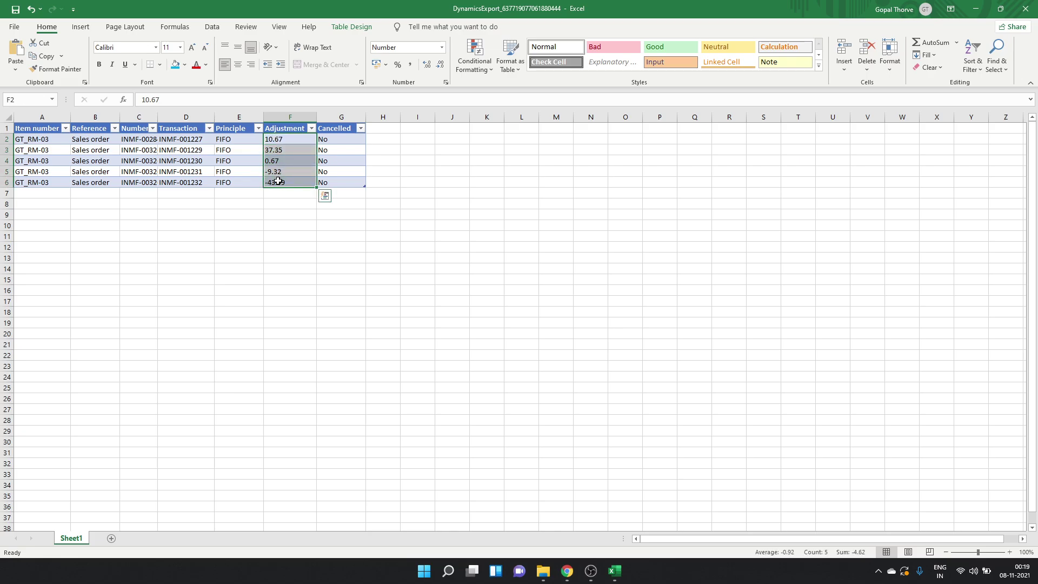
left_click(147, 162)
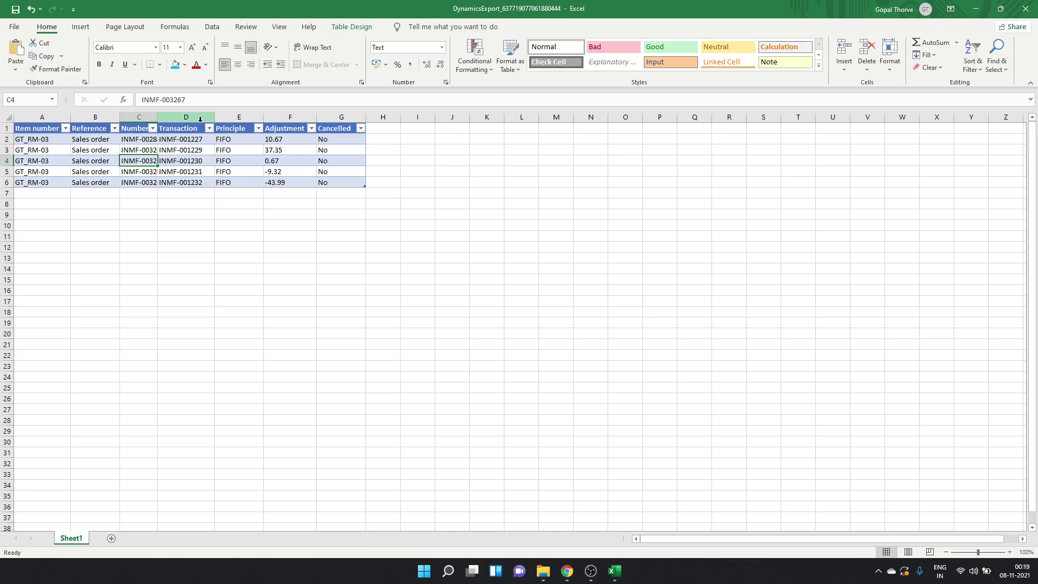
left_click_drag(158, 121, 168, 121)
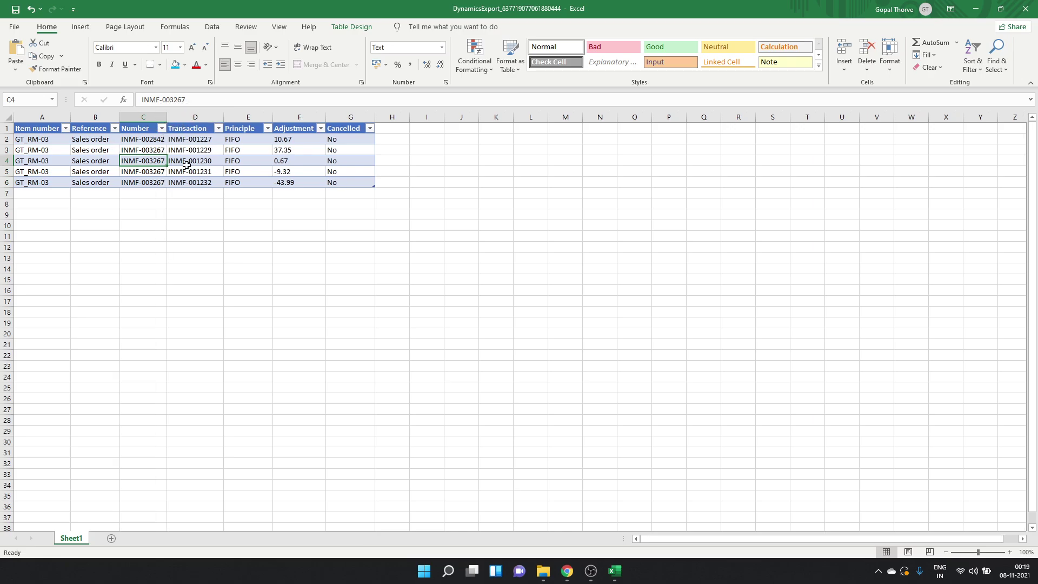
Step: Compare the exported adjustment of transaction INMF-001227 with the SO-001 closing amount in the FIFO ledger
left_click(186, 164)
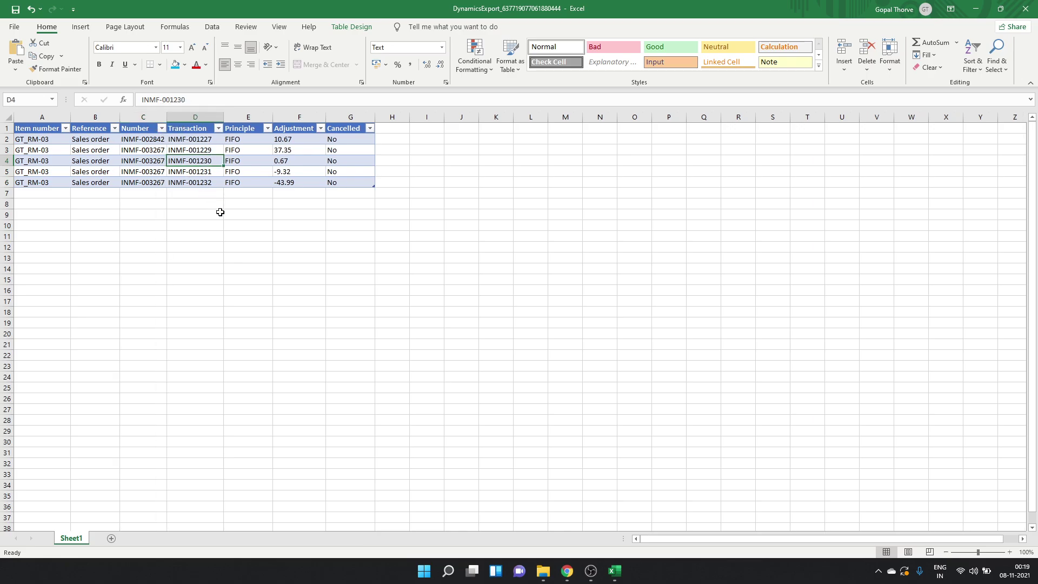
left_click(201, 142)
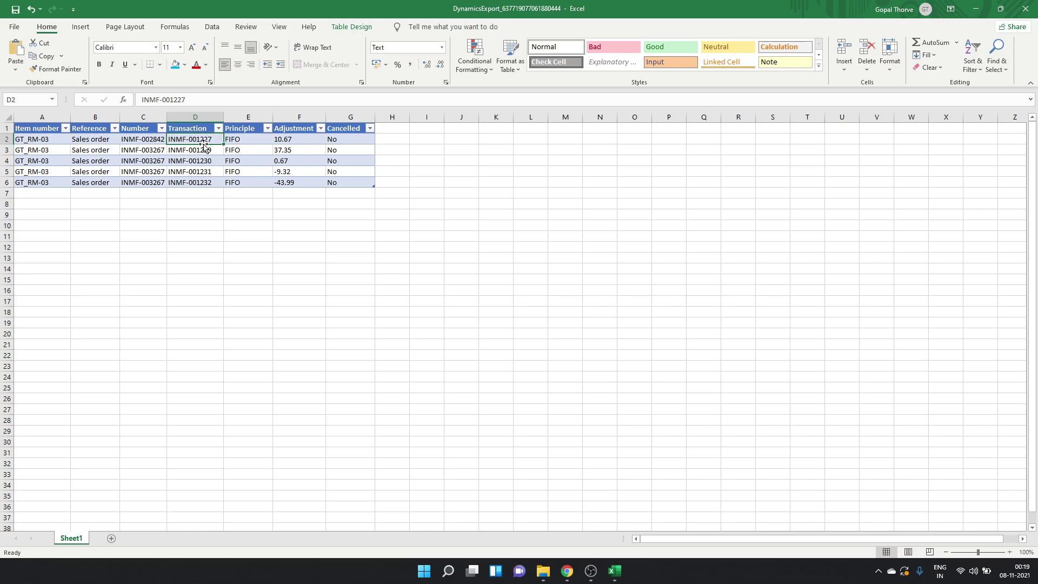
left_click(146, 139)
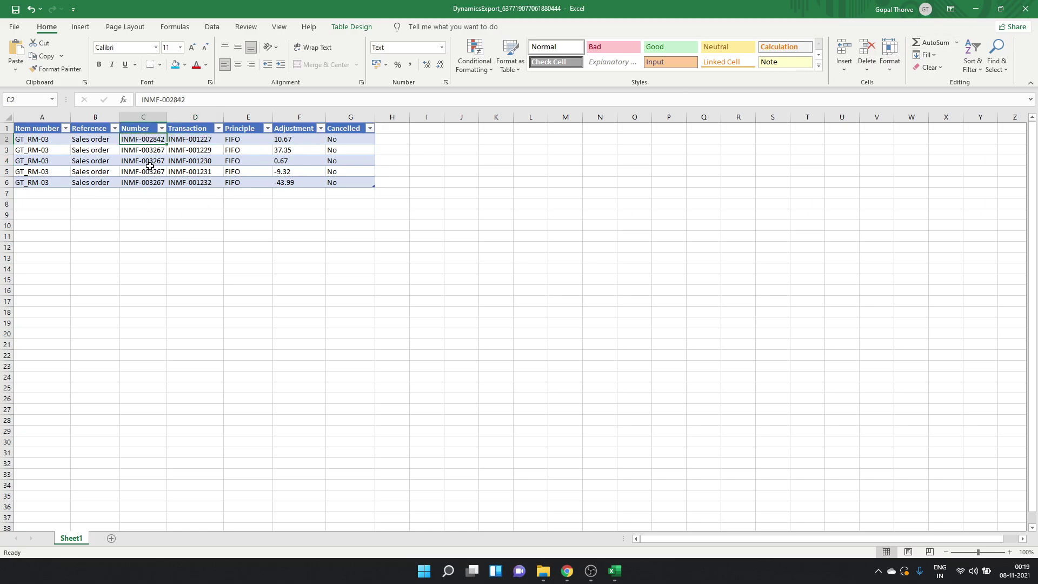
left_click(296, 141)
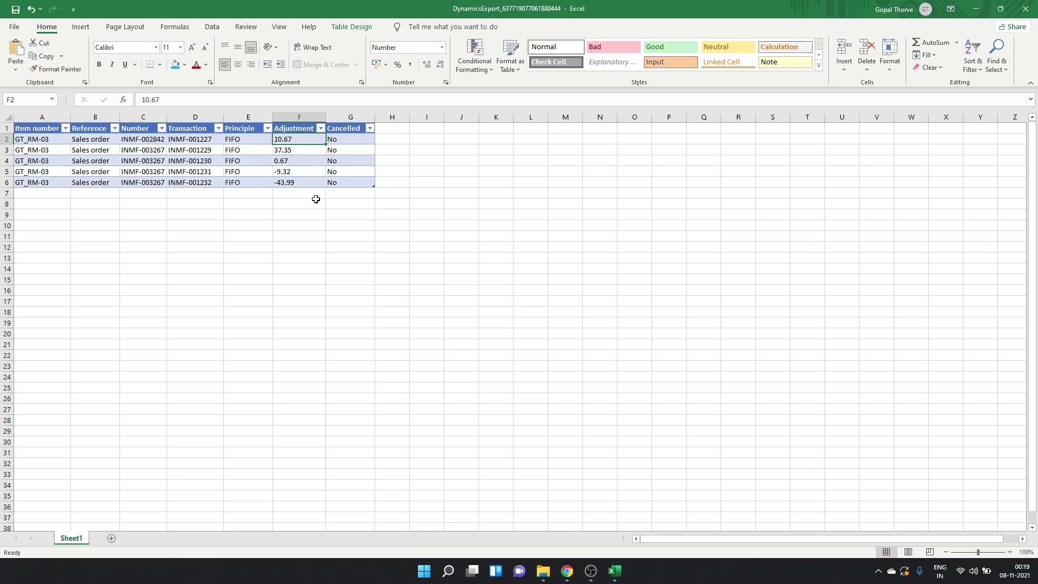
key("alt+Tab")
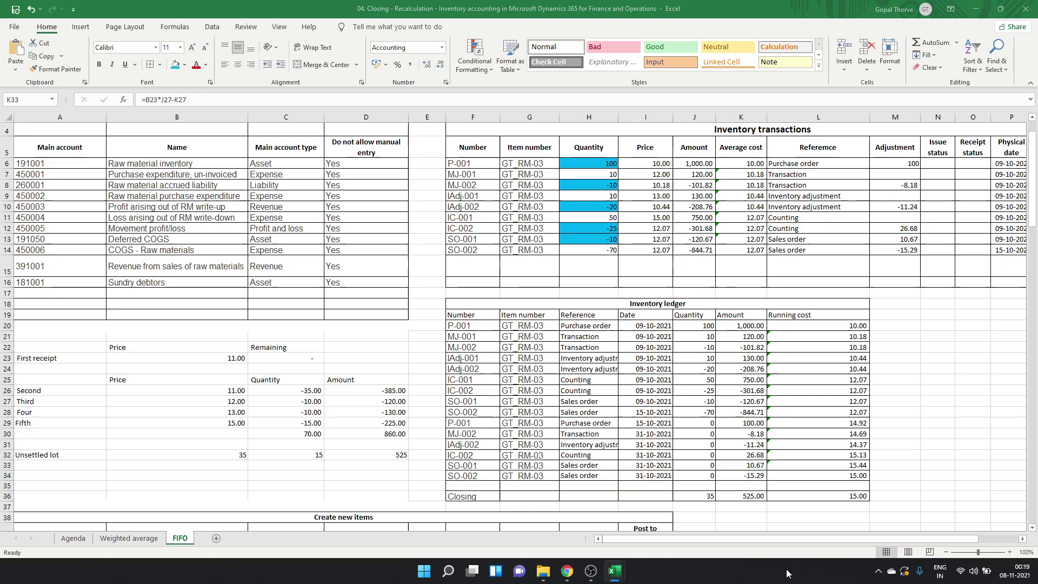
key("alt+Tab")
left_click(187, 139)
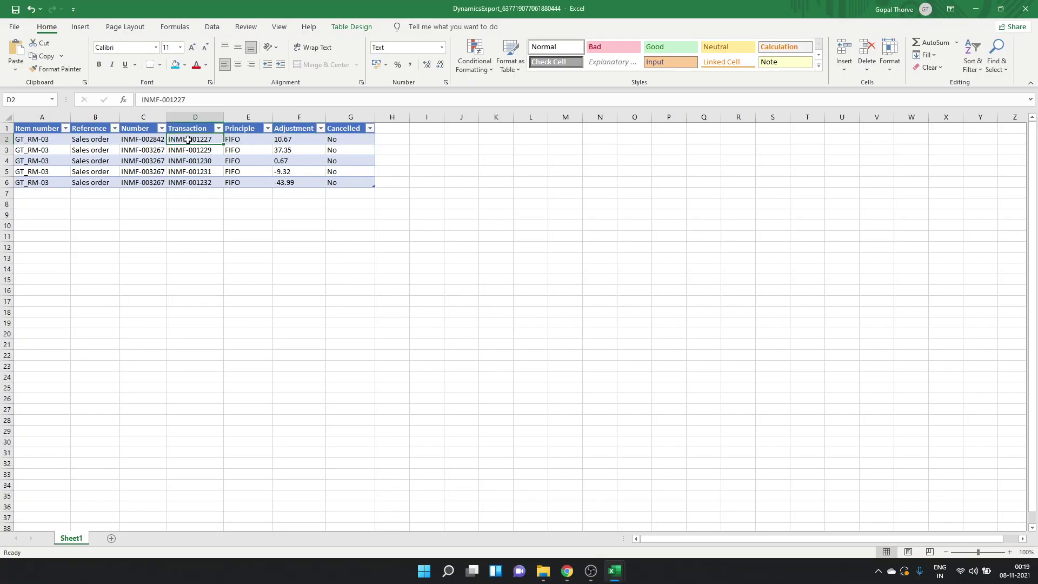
left_click(284, 142)
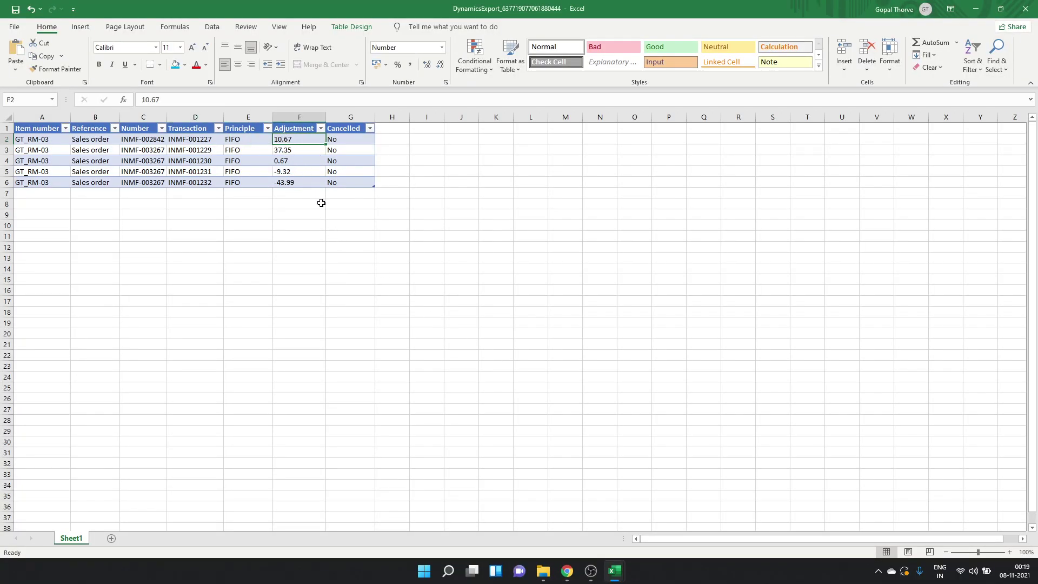
Step: Compare the second sales order's exported settlement rows with the FIFO layer amounts in D26:D30 and the SO-002 adjustment in K34
left_click_drag(289, 151, 287, 161)
type("37.35 0.67")
left_click(171, 153)
key("alt+Tab")
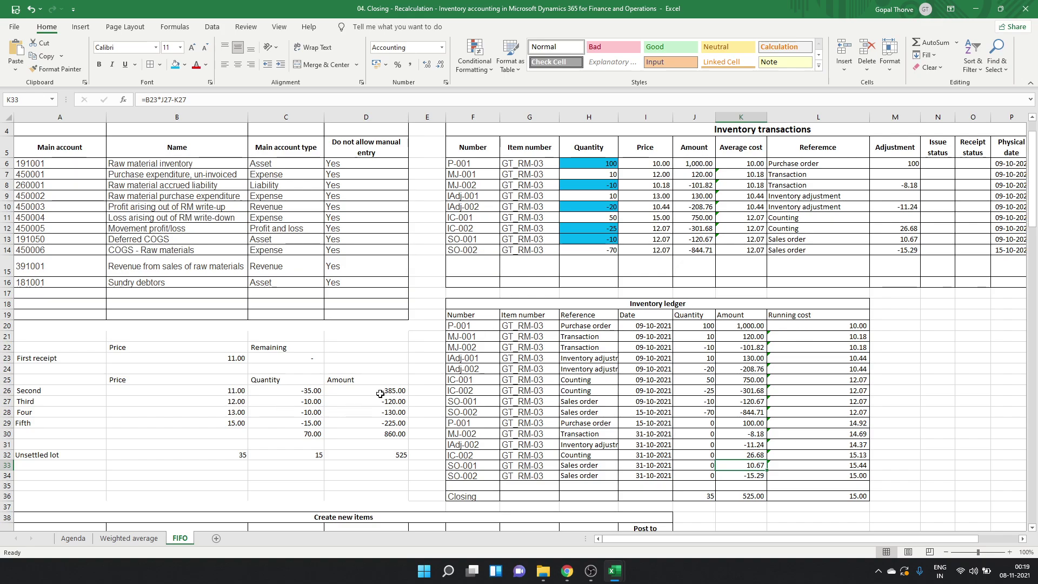
left_click(306, 391)
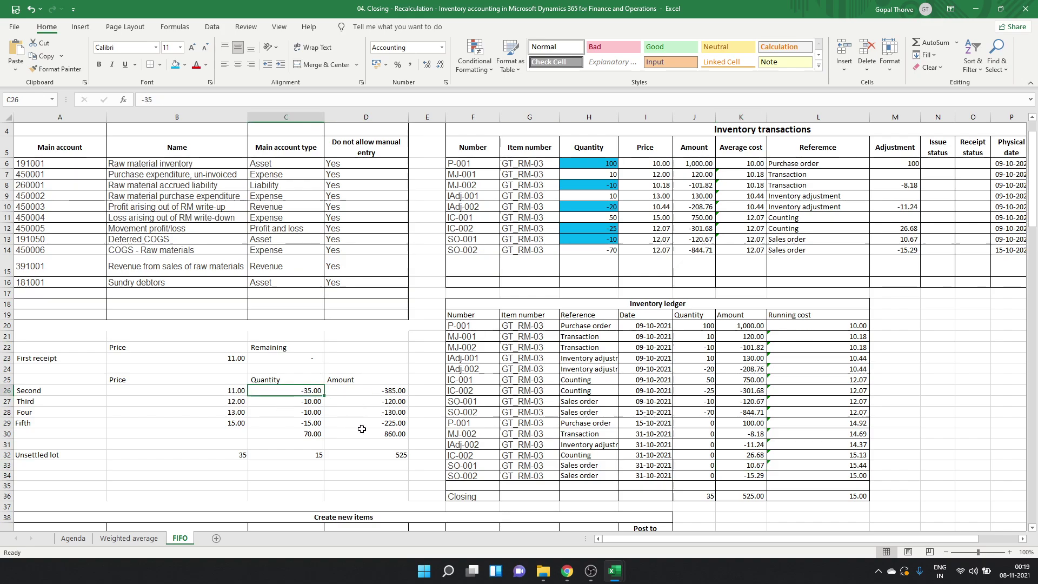
left_click_drag(383, 390, 384, 429)
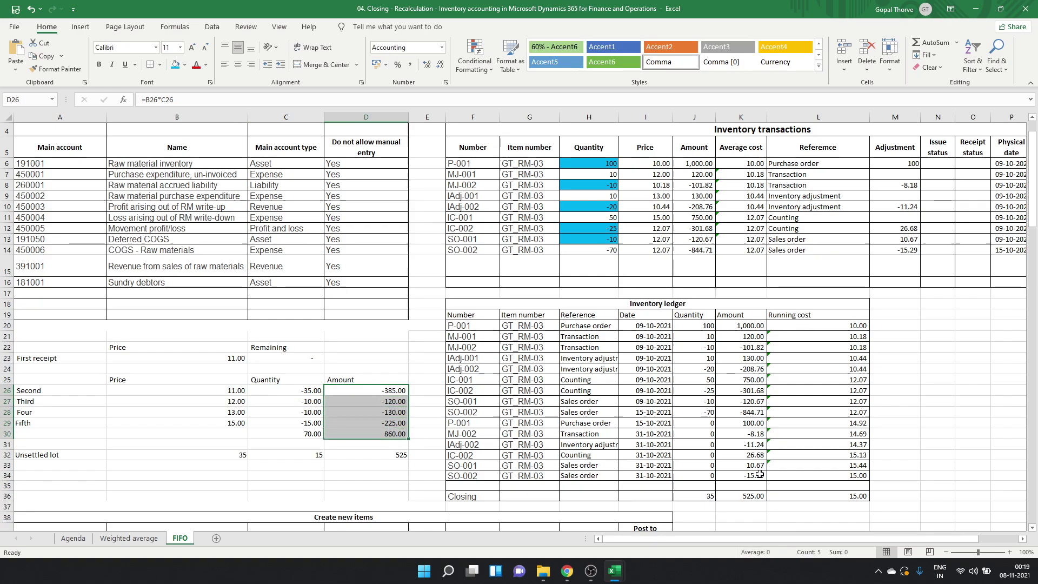
left_click(741, 476)
Step: In the exported workbook, sum the second sales order's adjustments in F3:F6 and review their transaction numbers in D3:D6
key("alt+Tab")
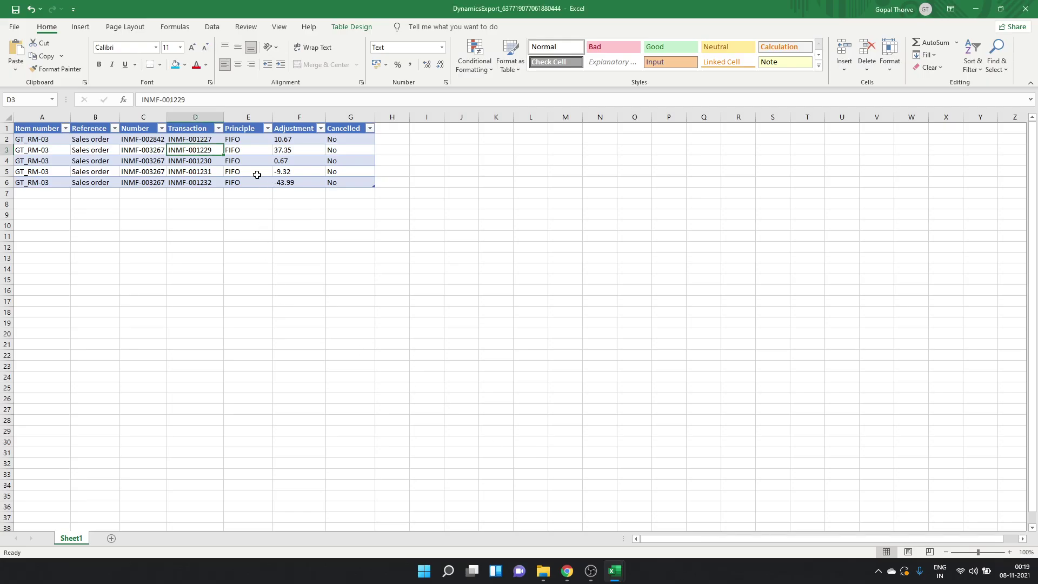
left_click_drag(278, 149, 287, 178)
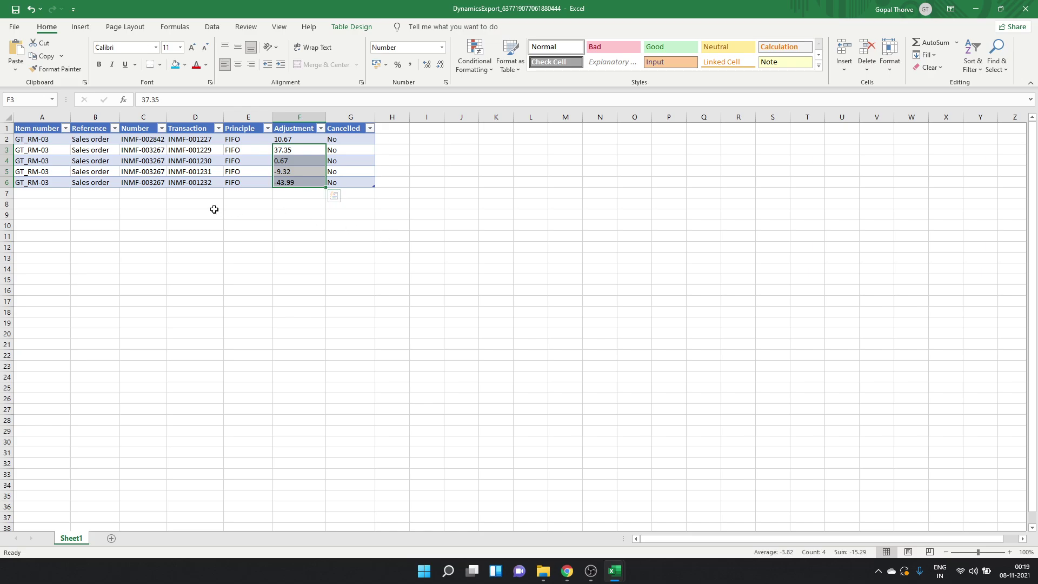
left_click(209, 152)
left_click_drag(209, 153, 208, 180)
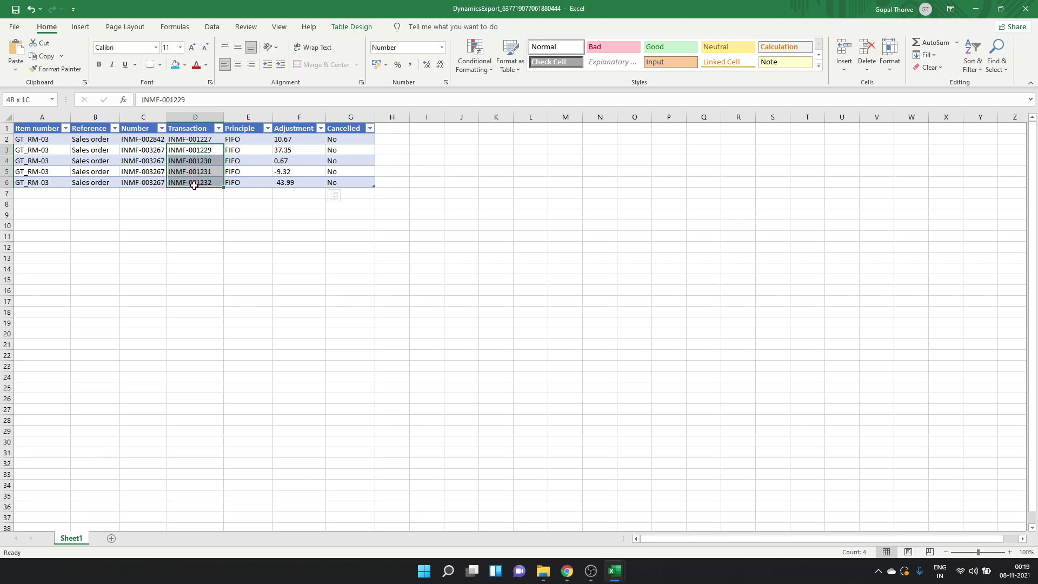
Step: Review the second sales order's adjustments in F3:F6 of the export, and close that workbook without saving changes
key("alt")
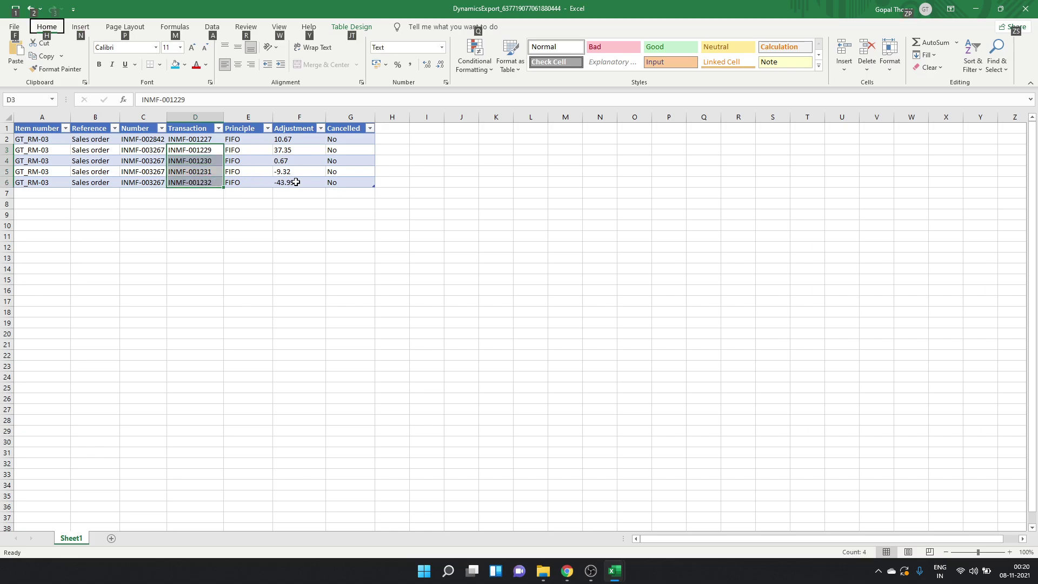
left_click_drag(298, 152, 305, 183)
left_click(276, 150)
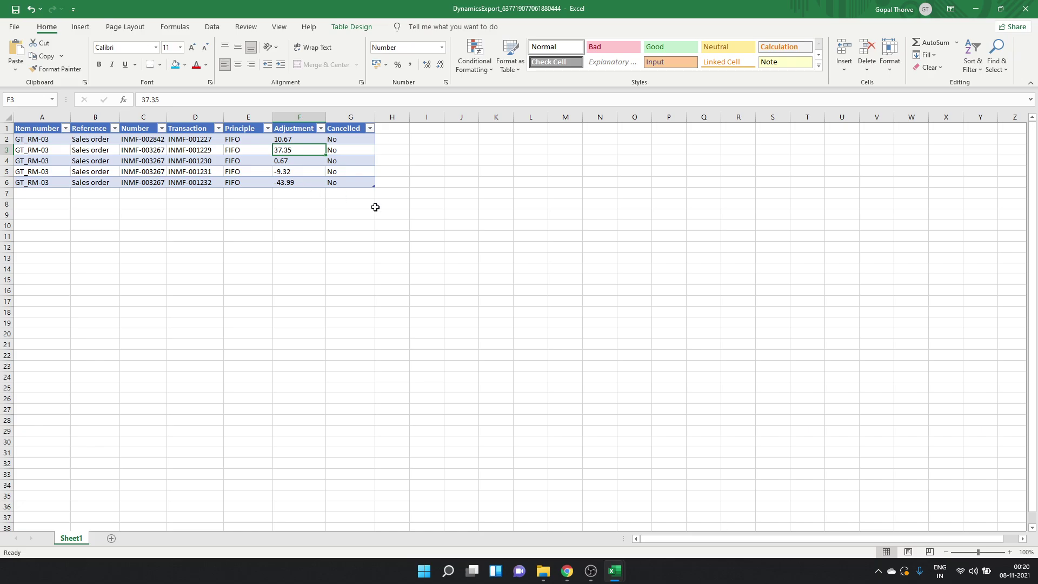
left_click(1026, 9)
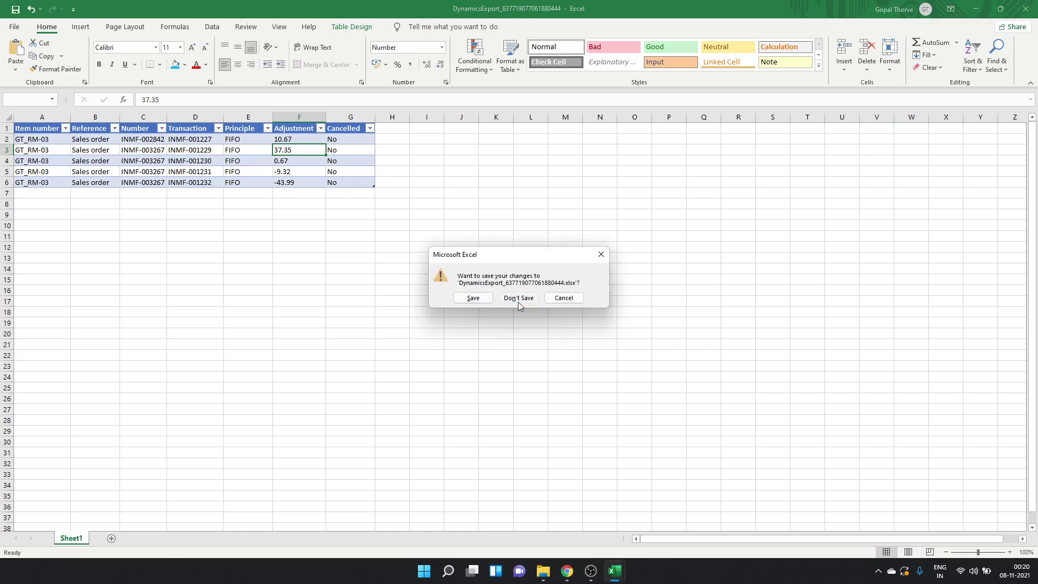
left_click(518, 298)
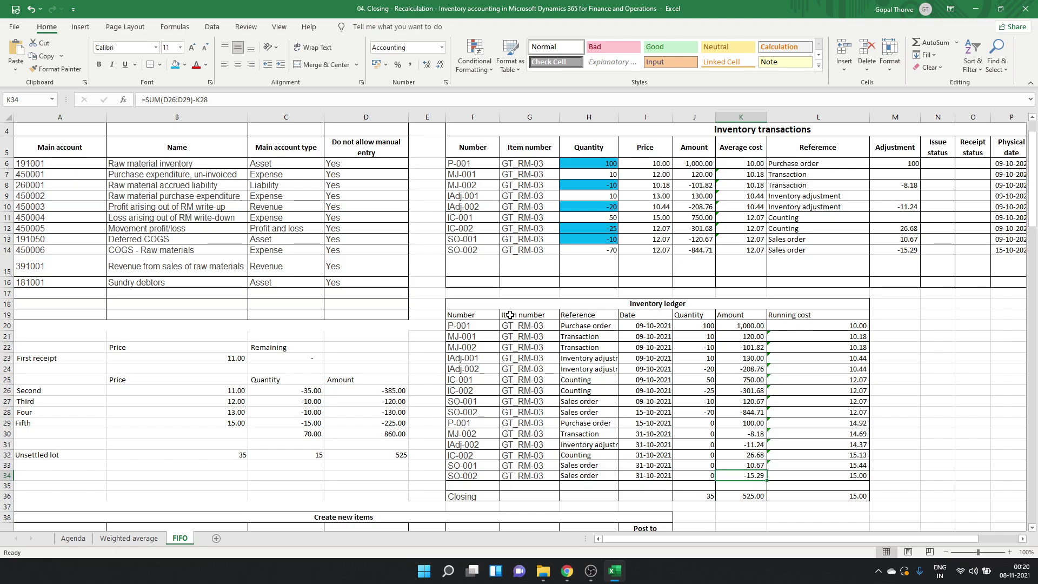
Step: Switch to Finance and Operations, search for Transactions and open the Inventory management inquiry
key("super+Tab")
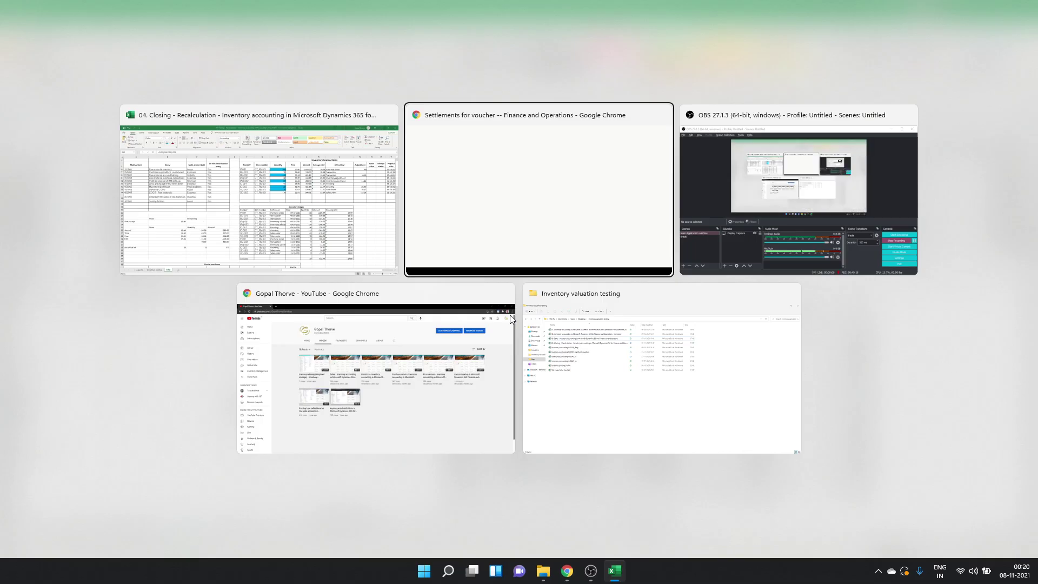
key("Return")
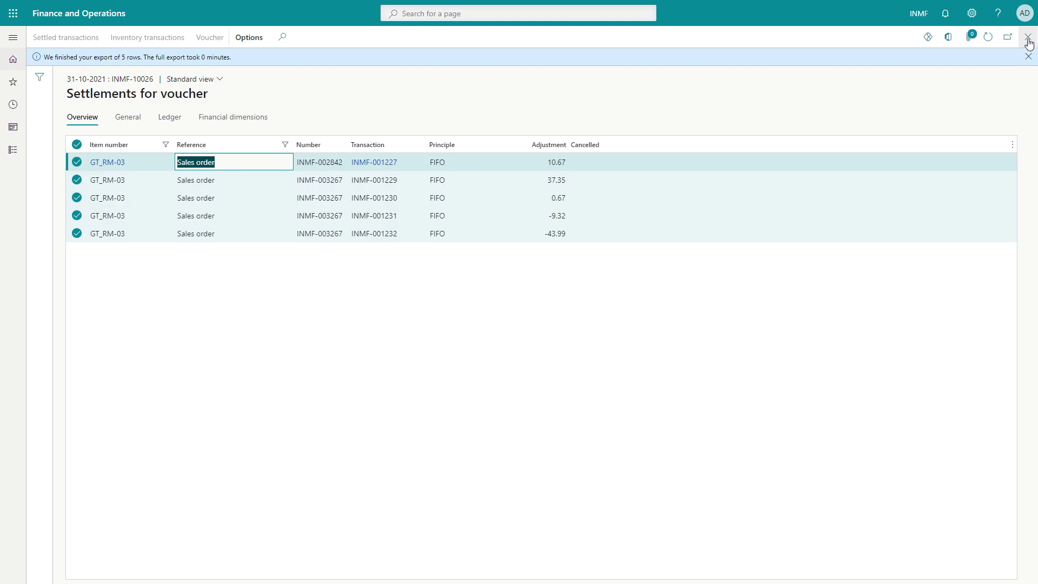
left_click(469, 18)
type("Transactions")
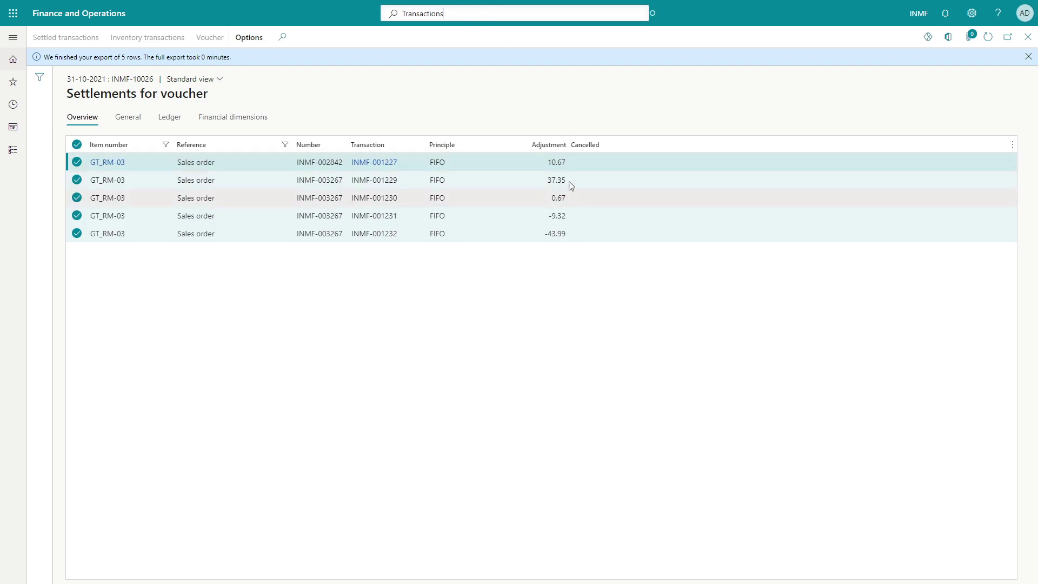
left_click(1028, 56)
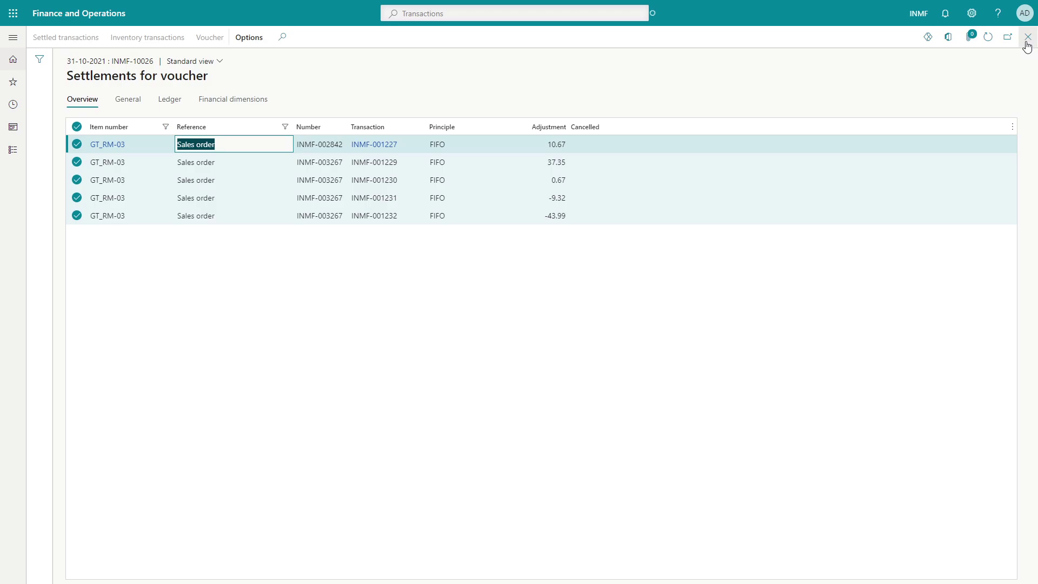
left_click(463, 9)
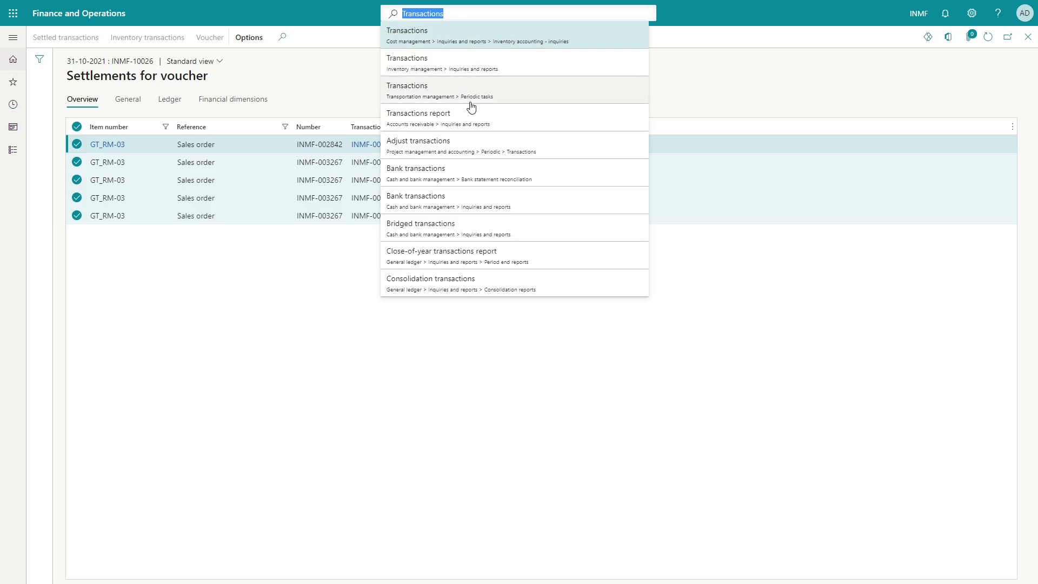
left_click(454, 70)
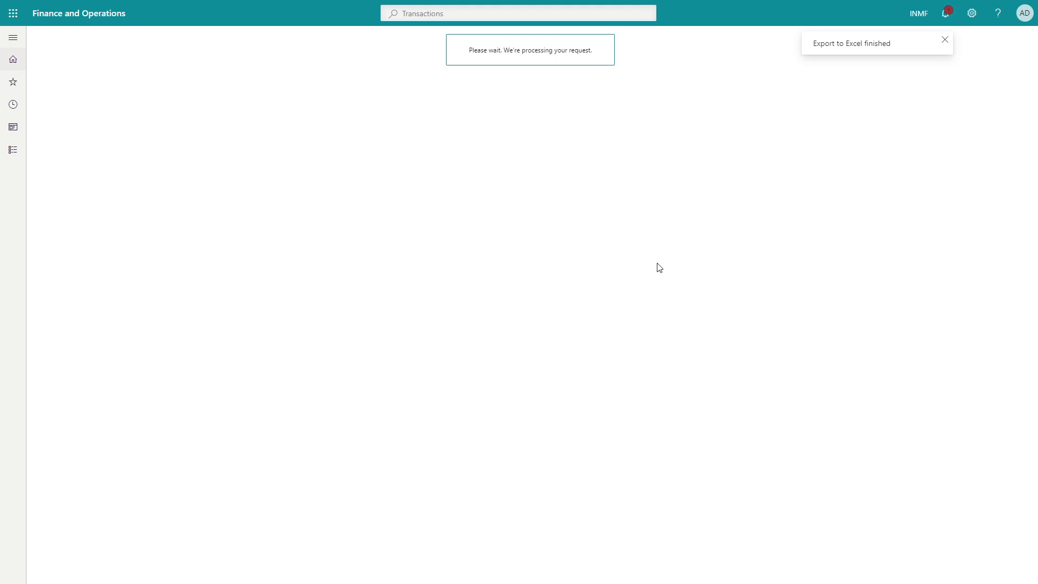
Step: Copy the item number GT_RM-03 from the FIFO workbook and filter the inventory transactions' Item number by it
key("alt+Tab")
left_click(555, 384)
key("ctrl+c")
key("alt+Tab")
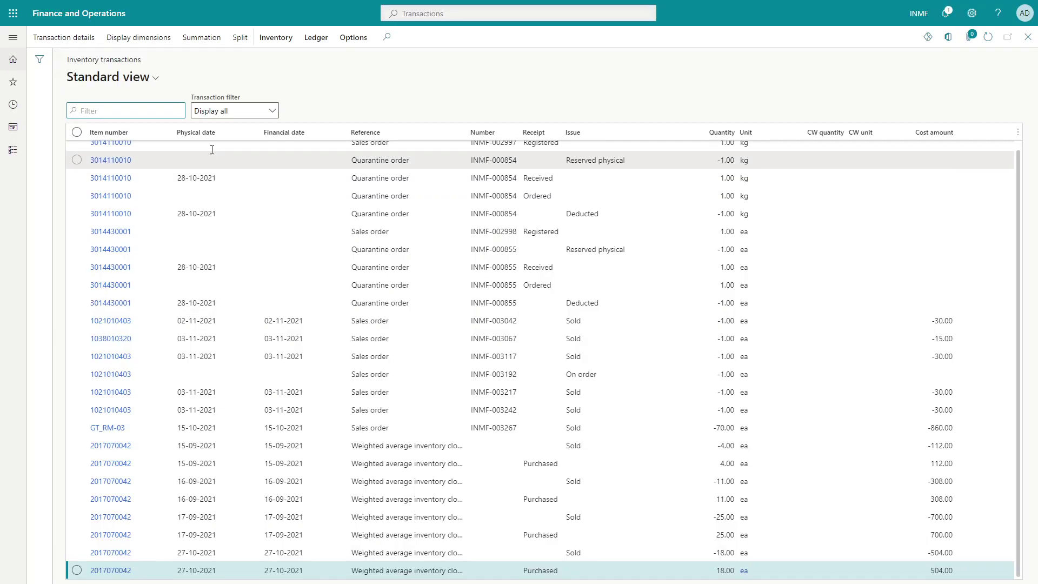
left_click(160, 139)
key("ctrl+v")
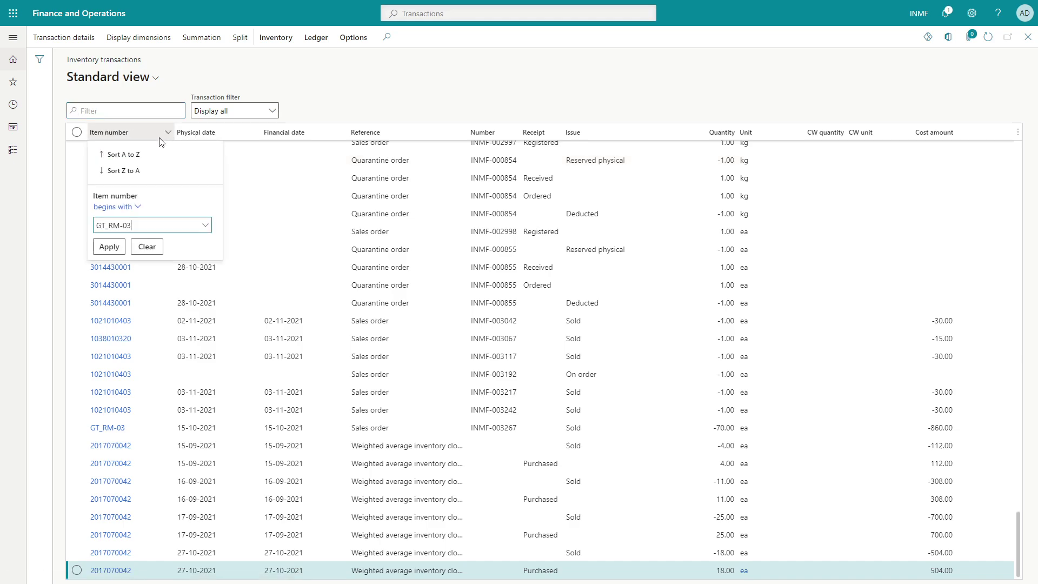
left_click(108, 247)
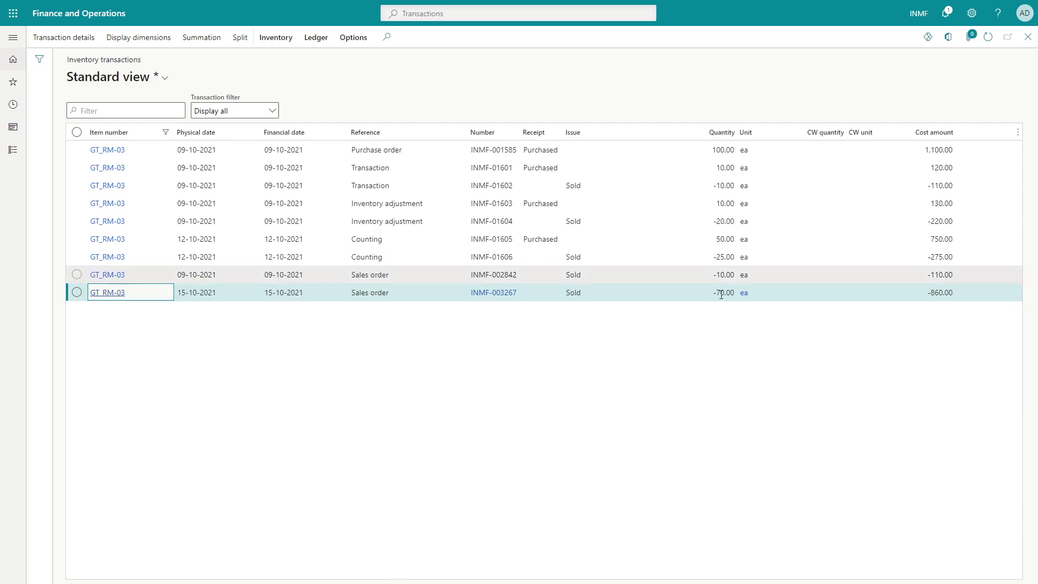
left_click(454, 13)
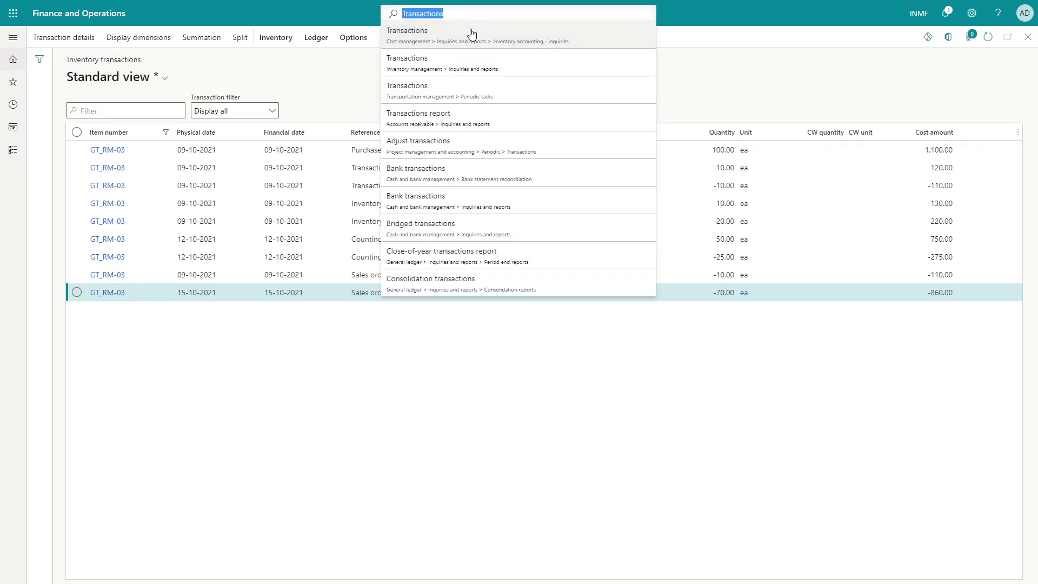
left_click(651, 401)
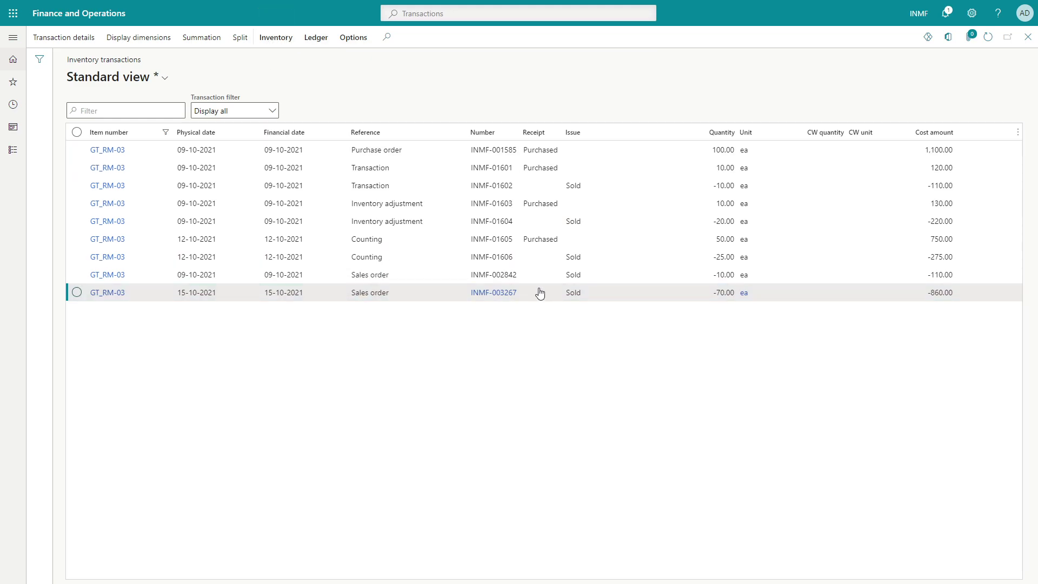
Step: Open the settlements of the sold GT_RM-03 line with reference Transaction and quantity -10
left_click(708, 185)
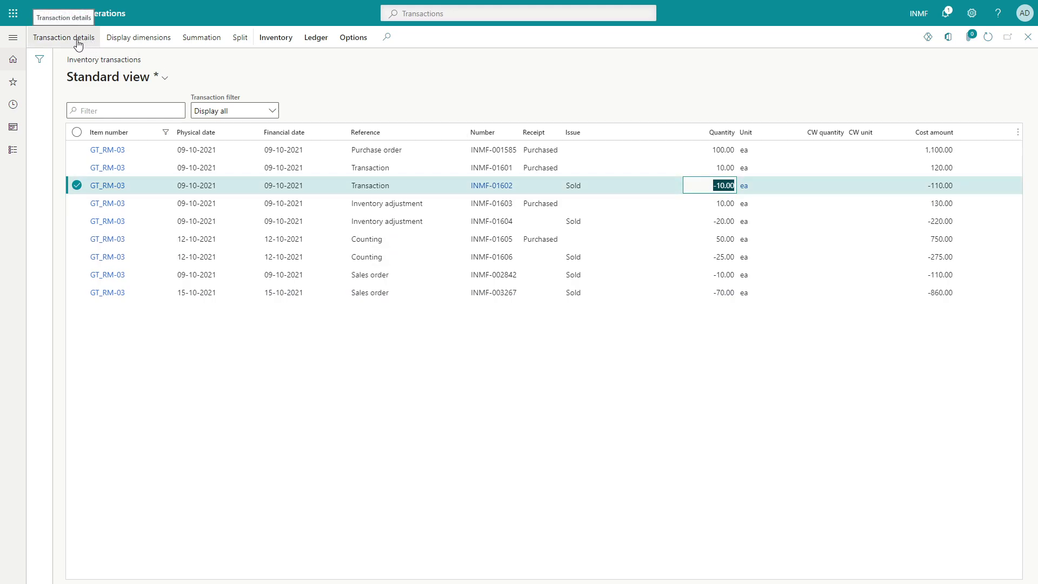
left_click(276, 37)
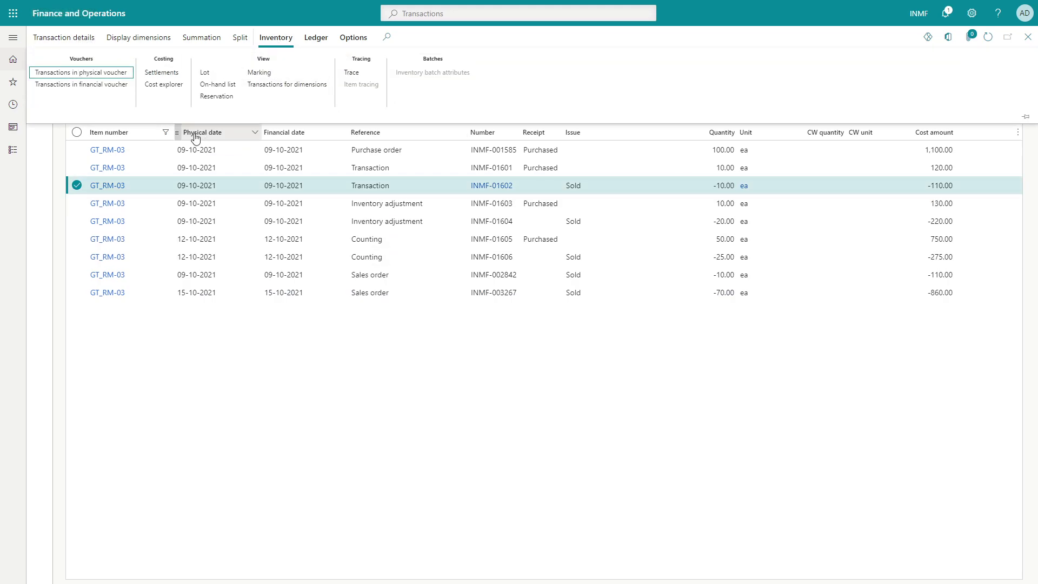
left_click(164, 72)
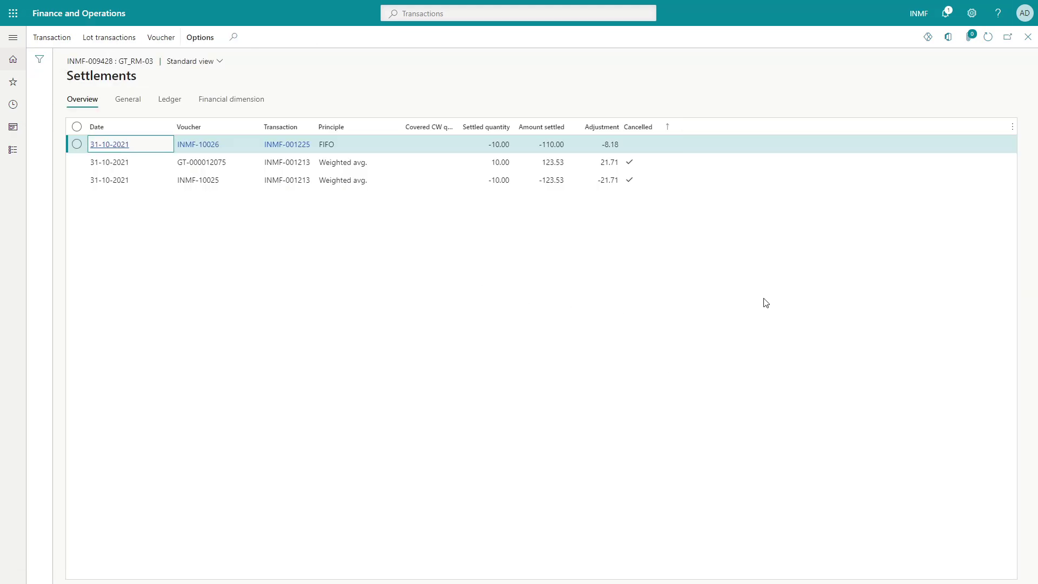
Step: Review the adjustments of the two cancelled weighted average settlements and the active FIFO settlement
key("Down")
left_click(629, 186)
left_click(626, 164)
left_click(628, 185)
left_click(621, 165)
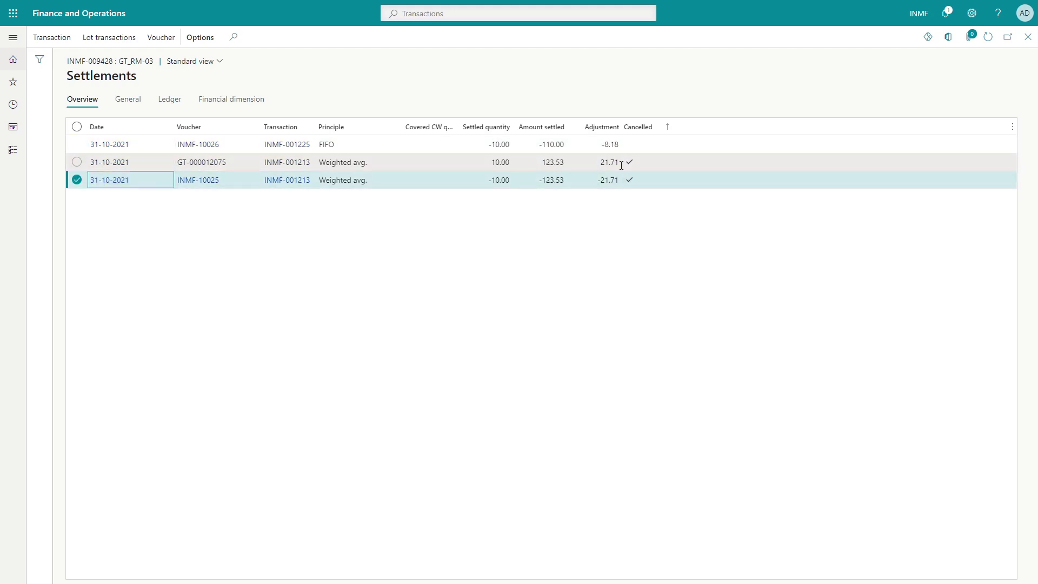
left_click(621, 166)
left_click(595, 145)
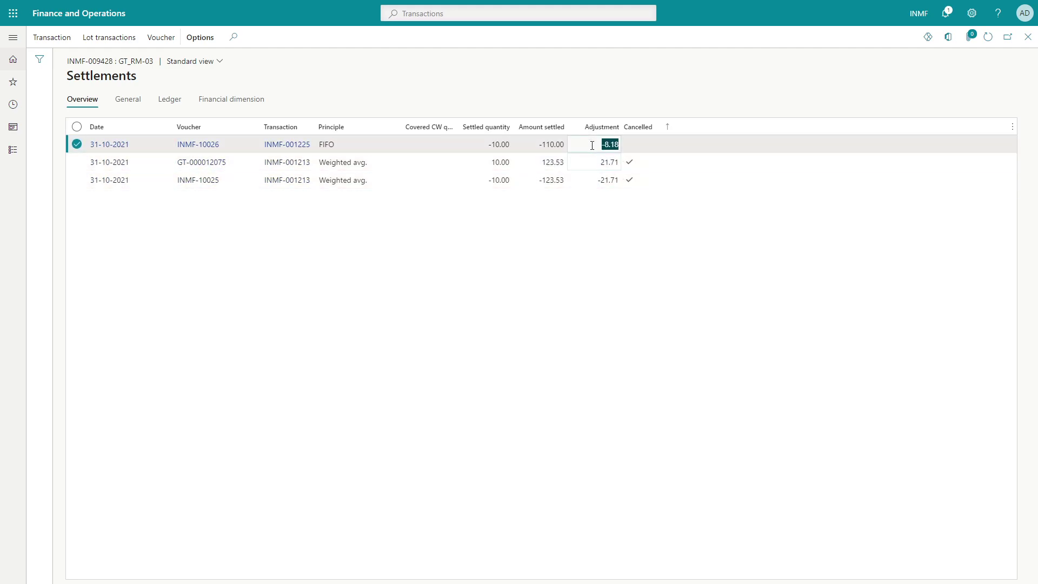
Step: Compare the FIFO settlement with the MJ-002 closing adjustment in K30 of the workbook, and close the Settlements page
key("alt+Tab")
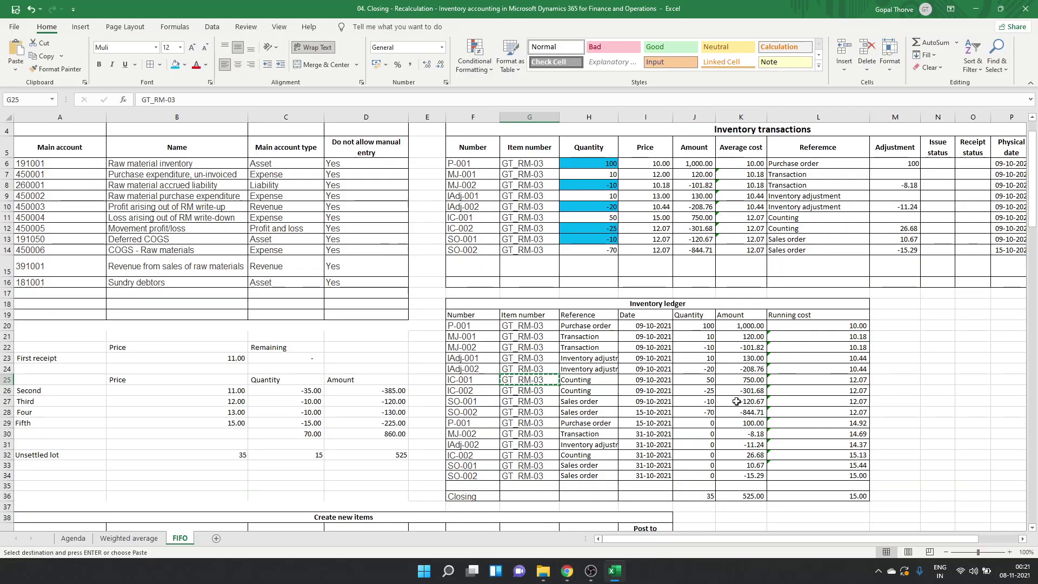
left_click(760, 425)
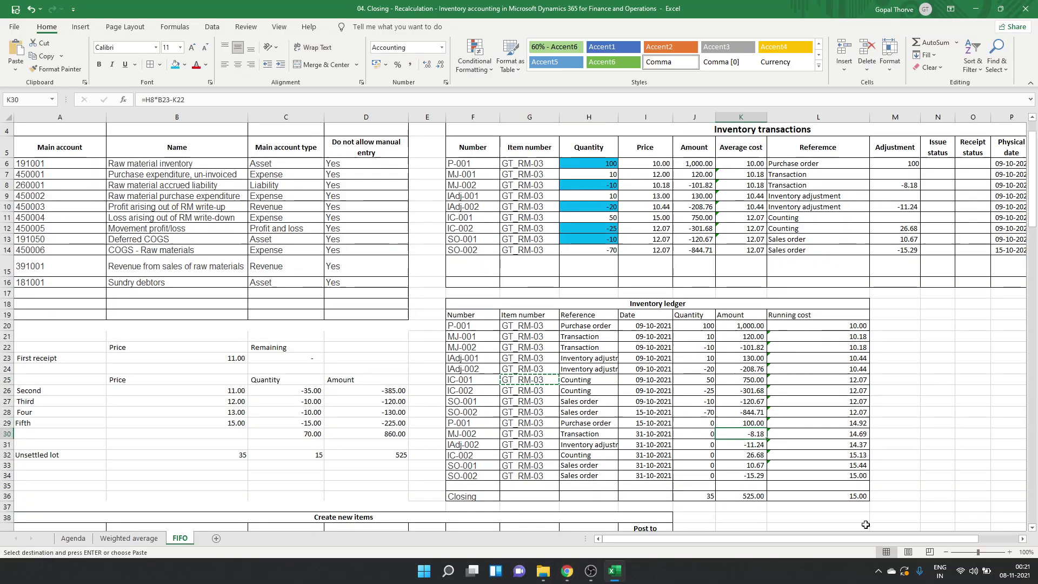
key("alt+Tab")
left_click(1028, 37)
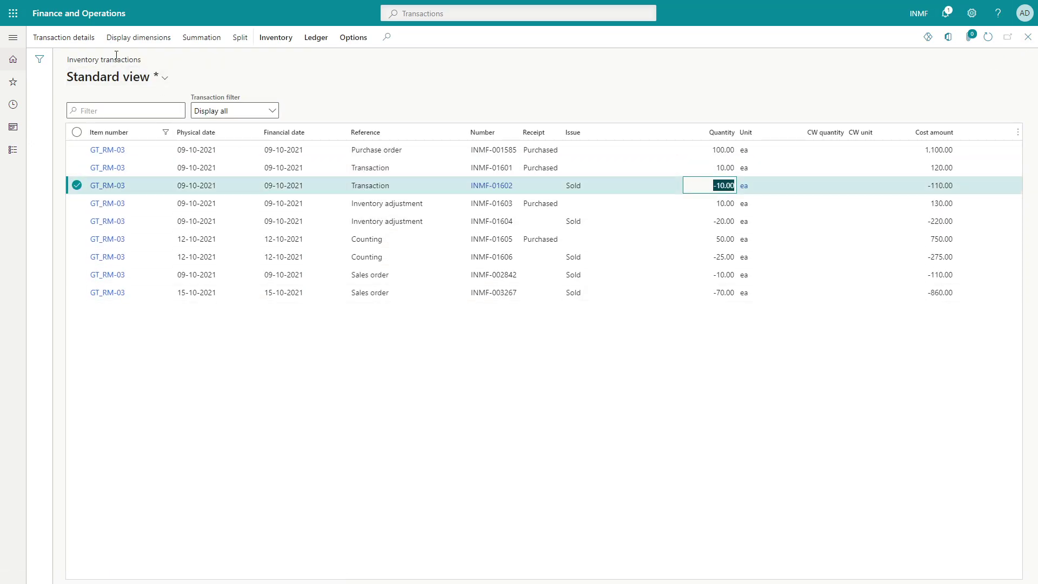
Step: Open the transaction details, collapse the General section and review the financially closed date, adjustment, settled quantity and financial voucher
left_click(71, 38)
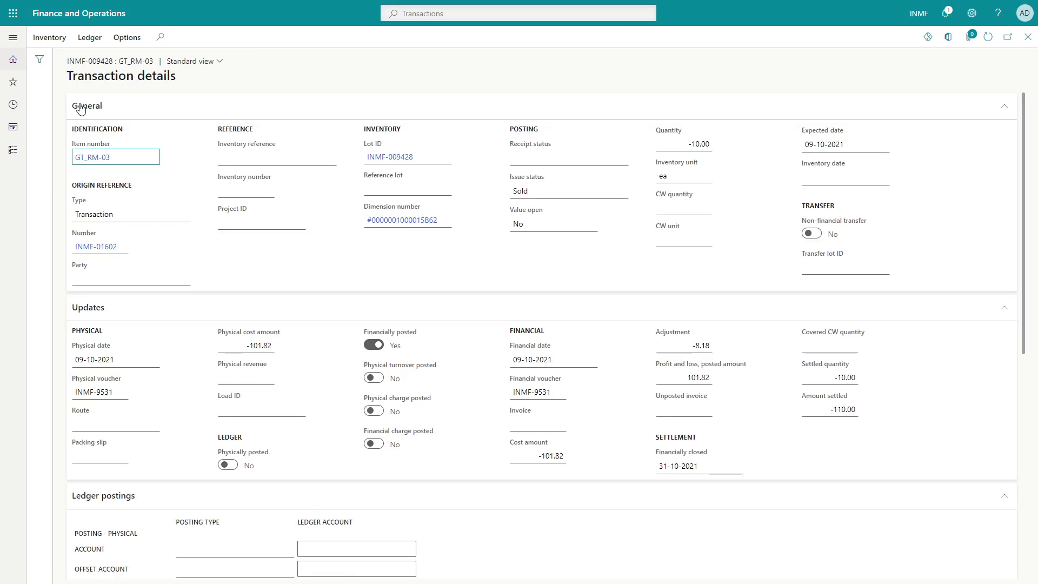
left_click(81, 109)
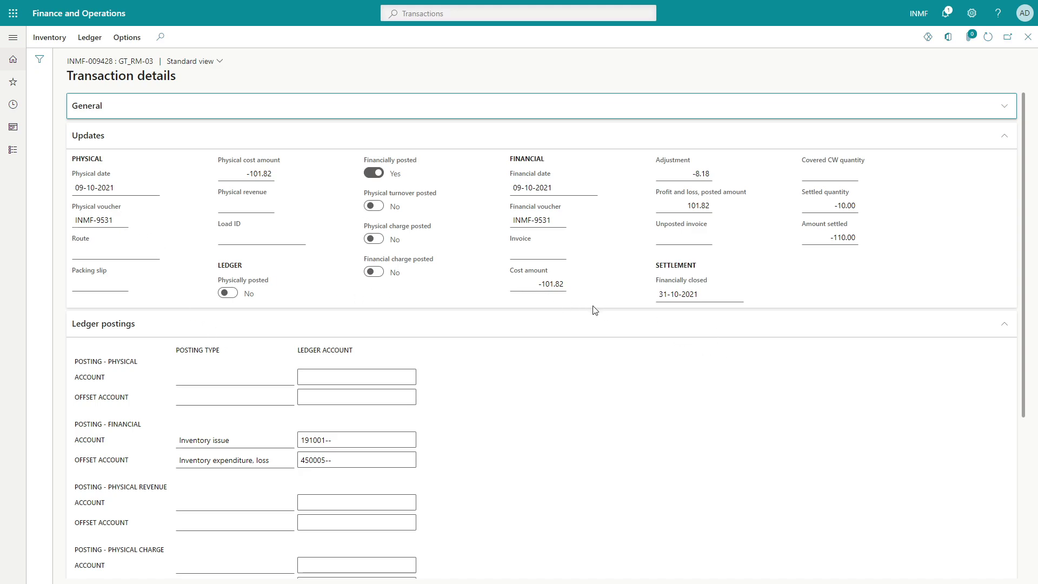
left_click(690, 299)
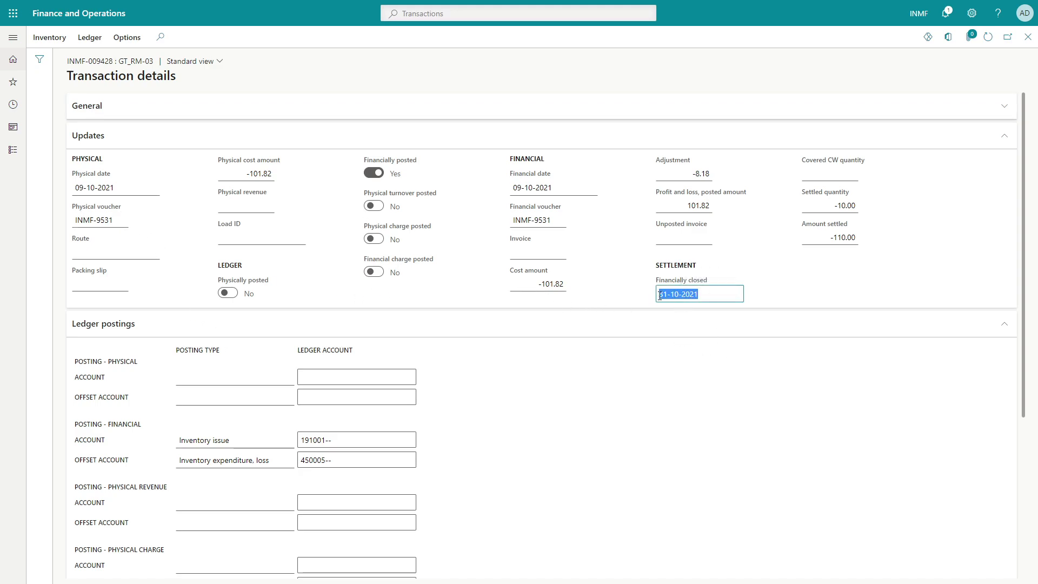
left_click(682, 173)
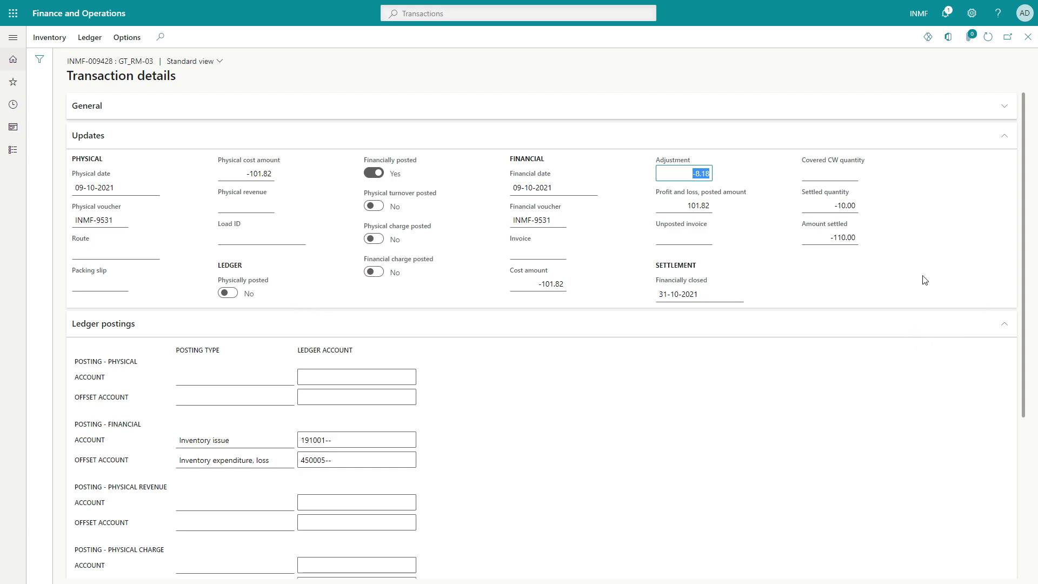
left_click(837, 206)
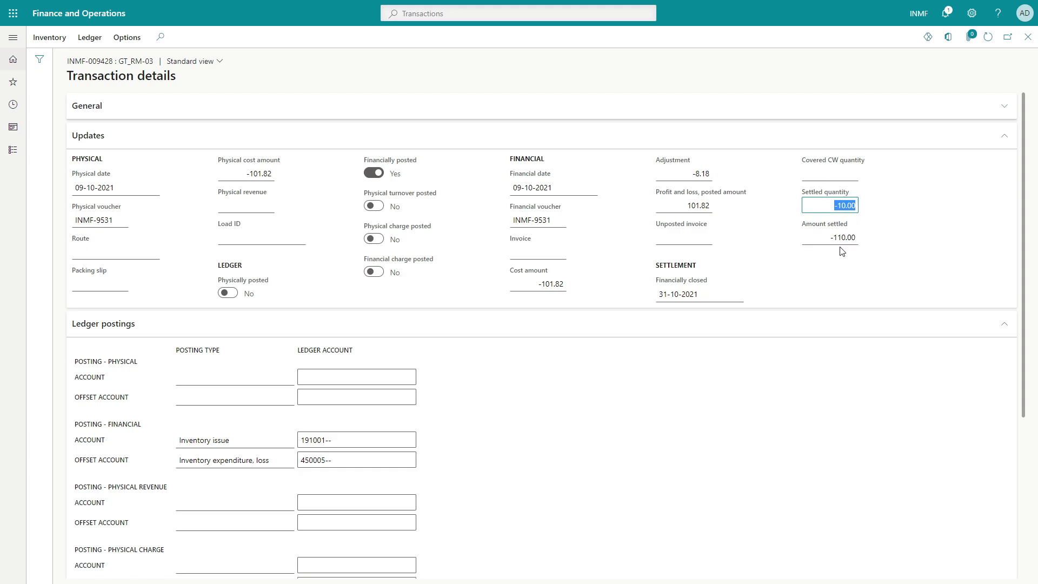
left_click(534, 218)
Step: Search the transaction details page for "value", and return to the inventory transactions list
key("ctrl+f")
type("value")
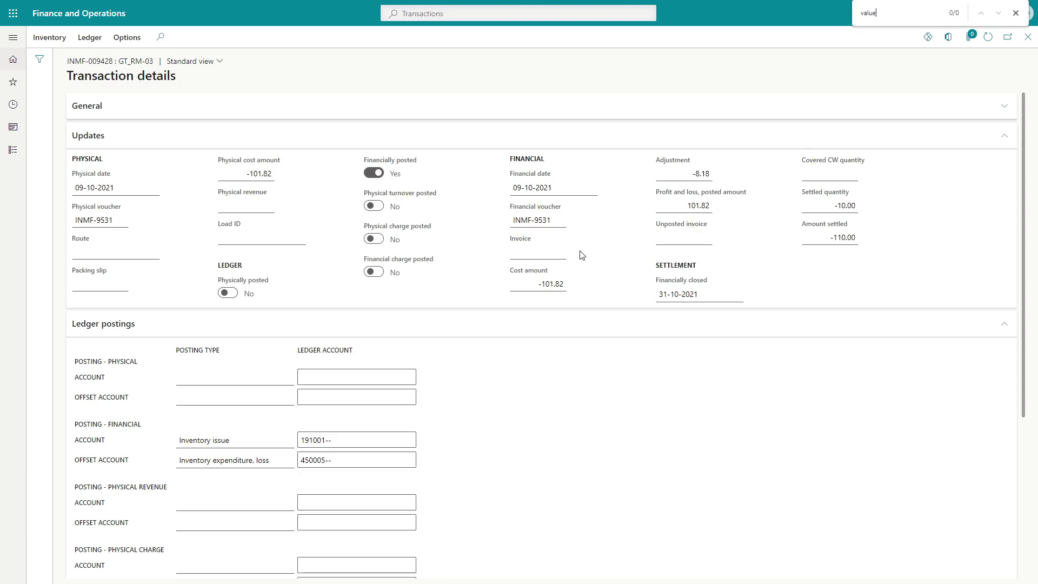
key("Escape")
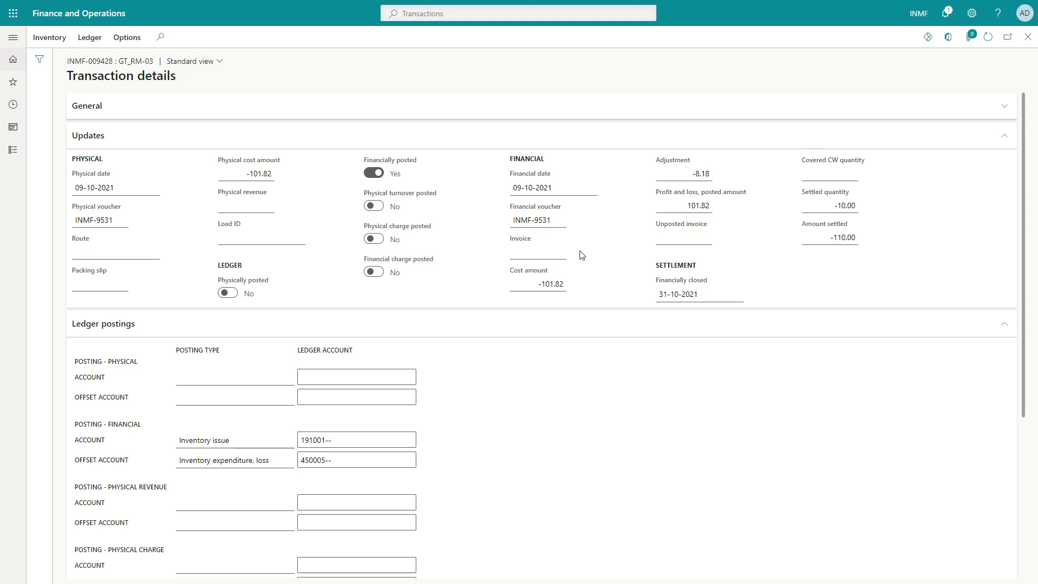
left_click(1029, 38)
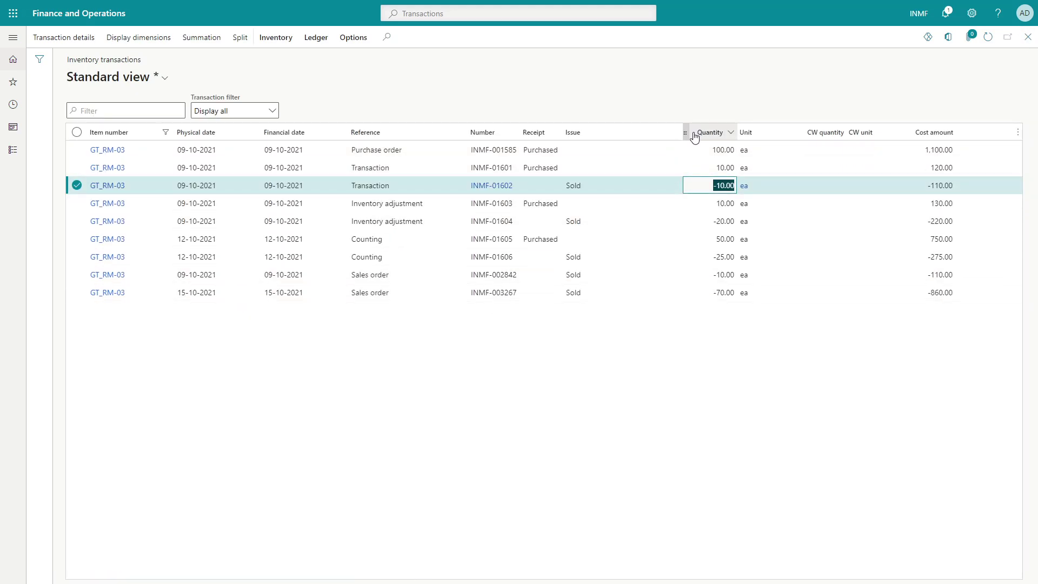
Step: Start inserting columns into the transactions list, filter the fields by "cost", and select Financial cost amount and Physical cost amount
right_click(694, 135)
mouse_move(696, 139)
left_click(717, 208)
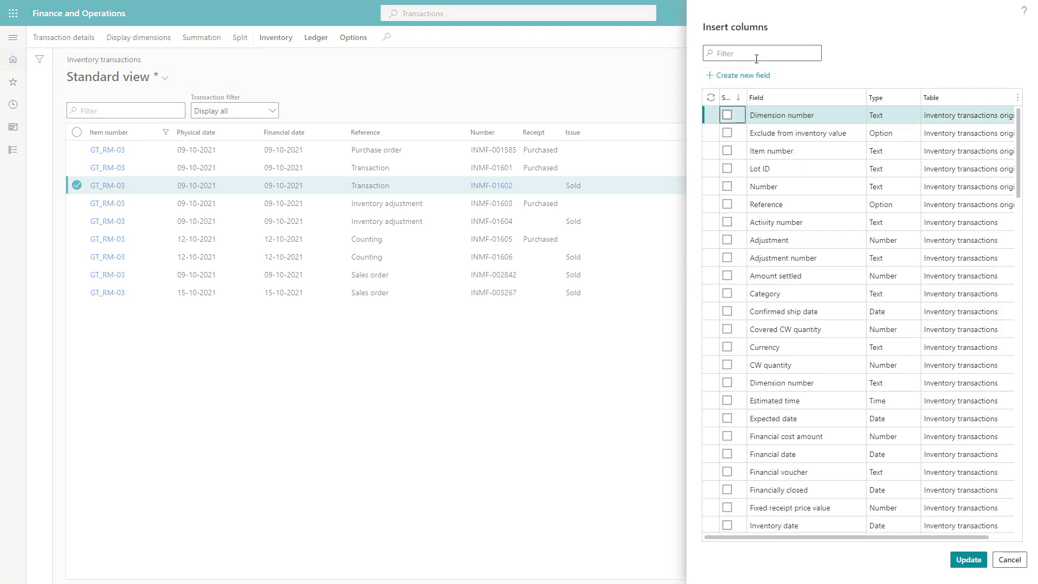
left_click(784, 98)
type("cost")
key("Return")
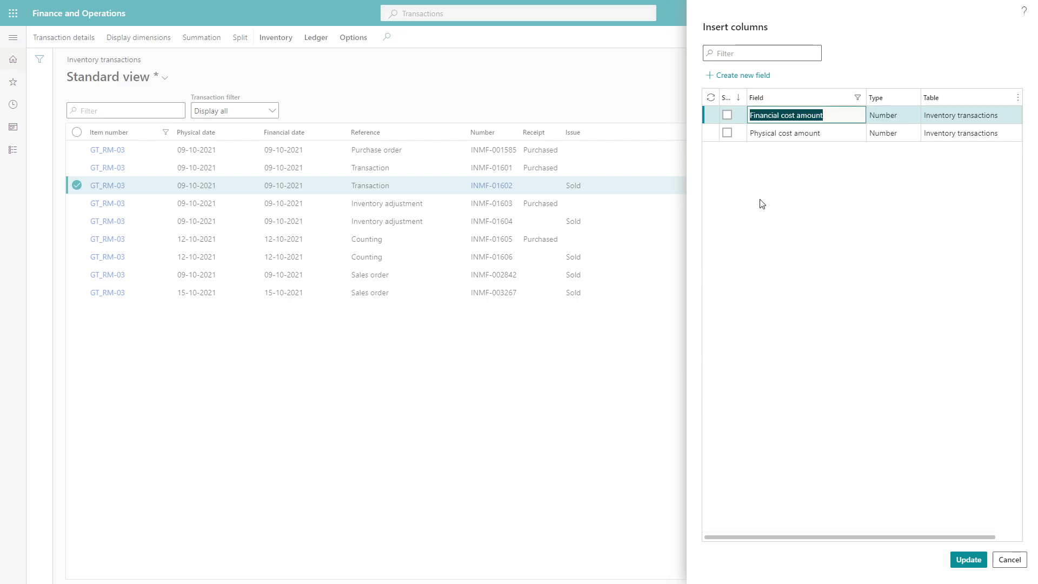
left_click(727, 115)
left_click(727, 133)
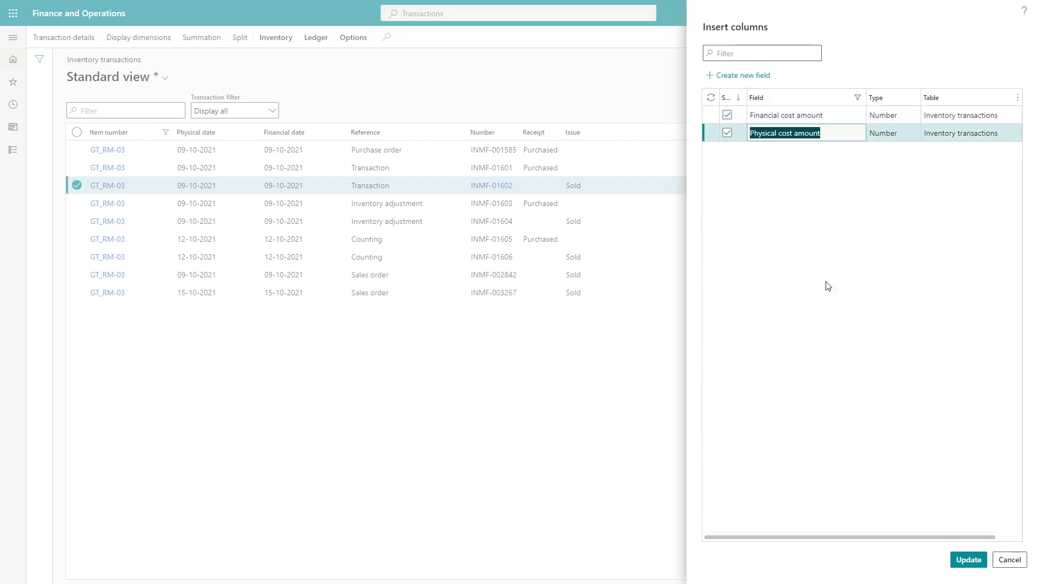
Step: Filter the insertable fields by "date" and select Physical date and Financial date
left_click(764, 103)
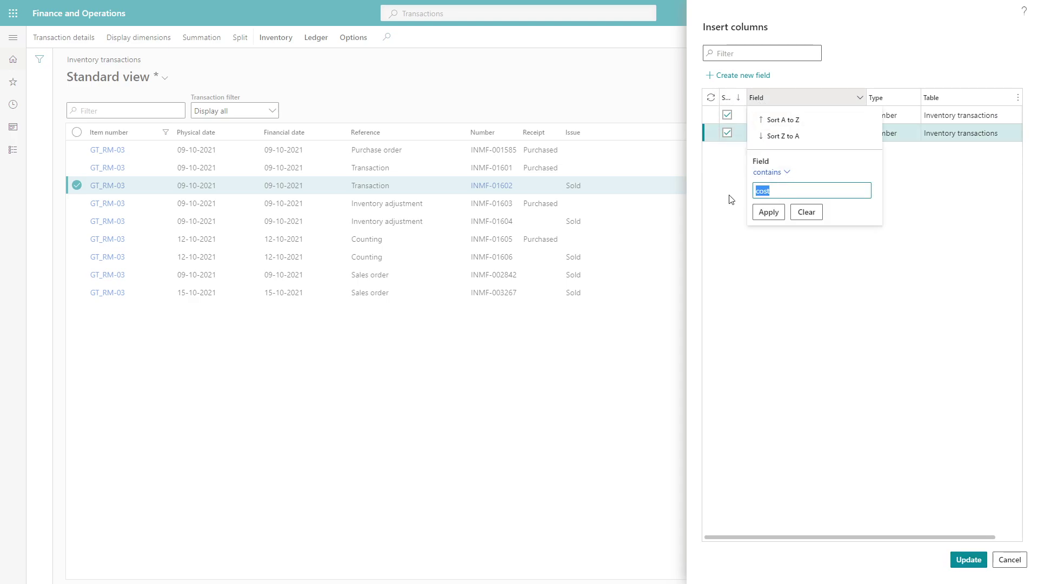
key("Return")
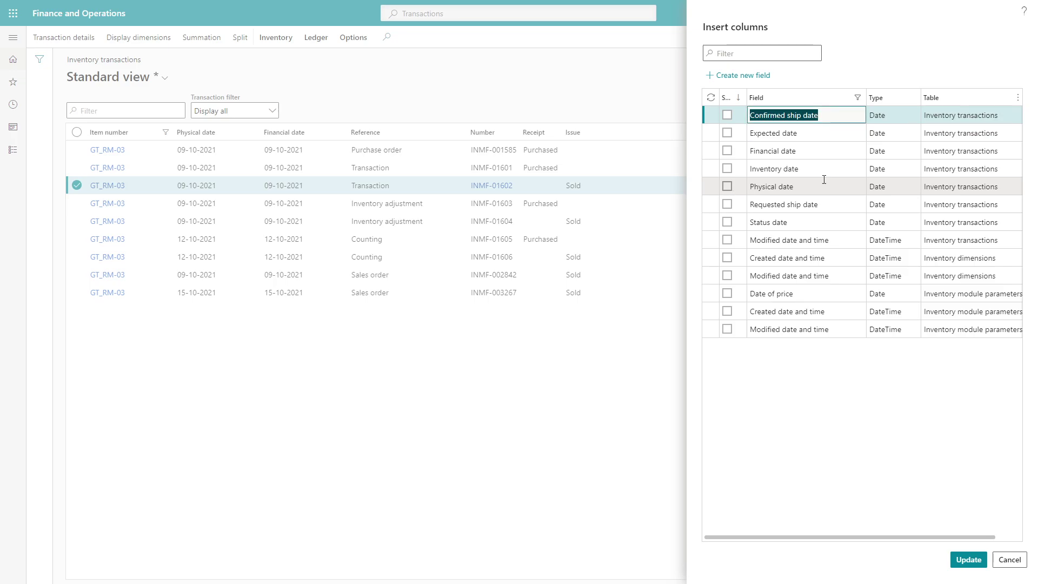
left_click(725, 185)
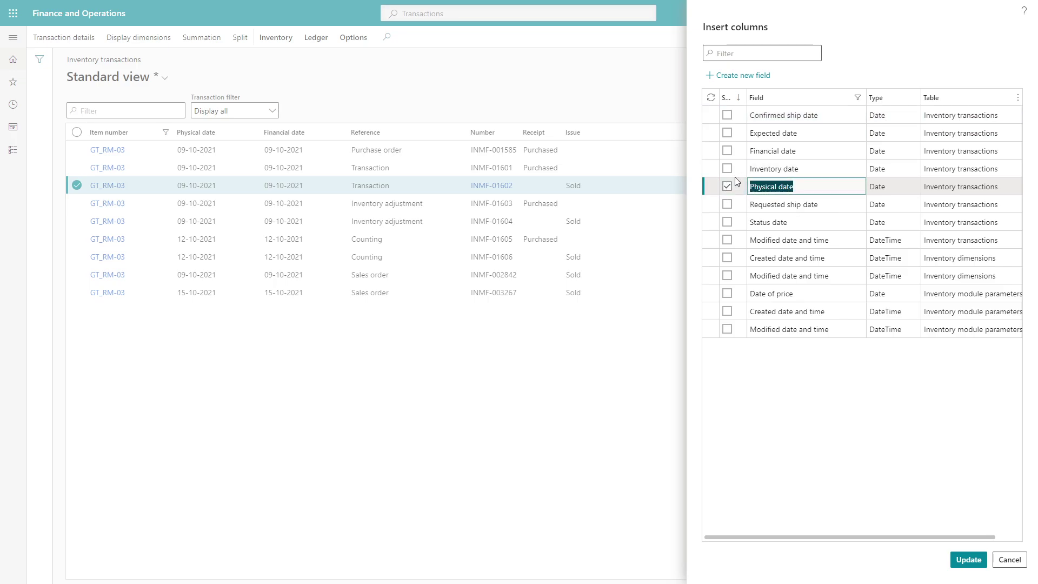
left_click(726, 151)
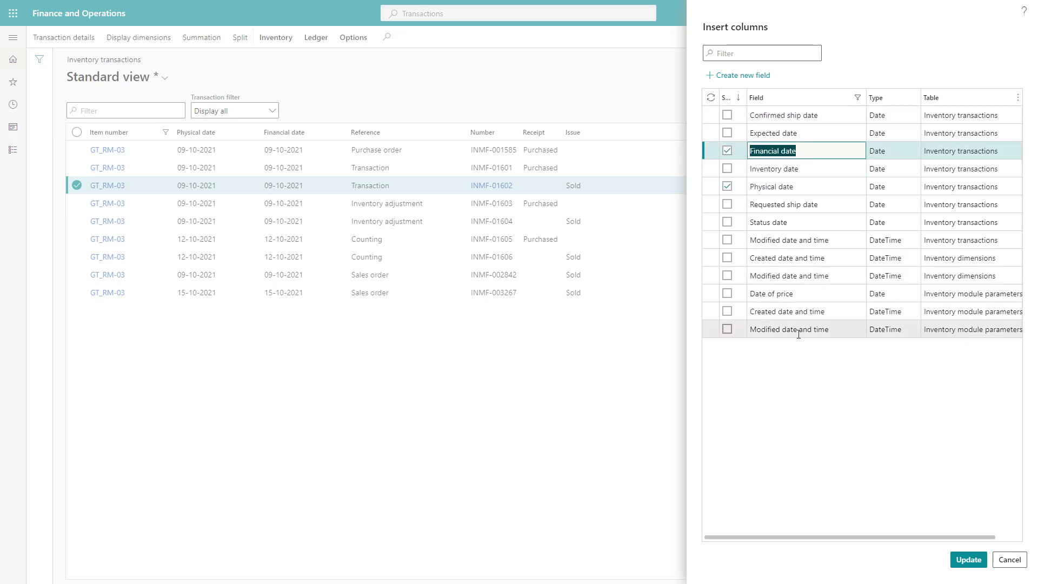
Step: Filter the insertable fields by "adjustment" and select the Adjustment field
left_click(776, 103)
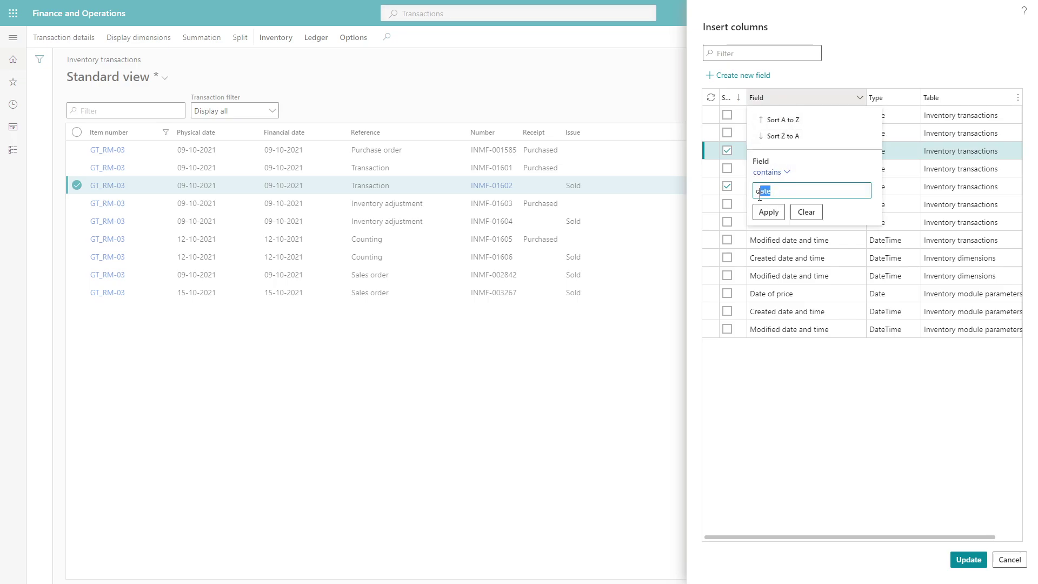
type("adjustment")
key("Return")
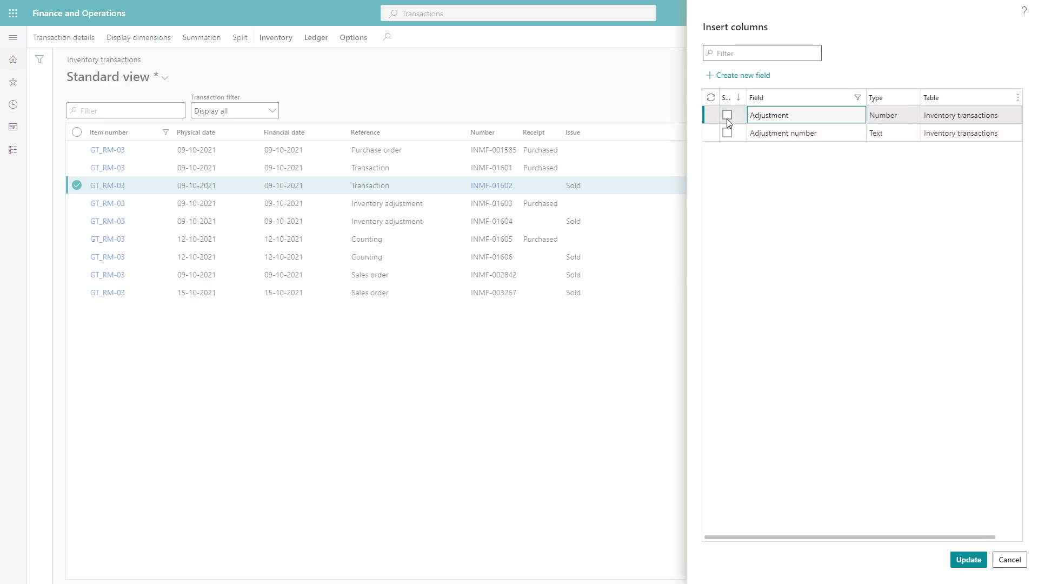
Step: Filter the insertable fields by "settle" and select Amount settled and Settled quantity
left_click(769, 100)
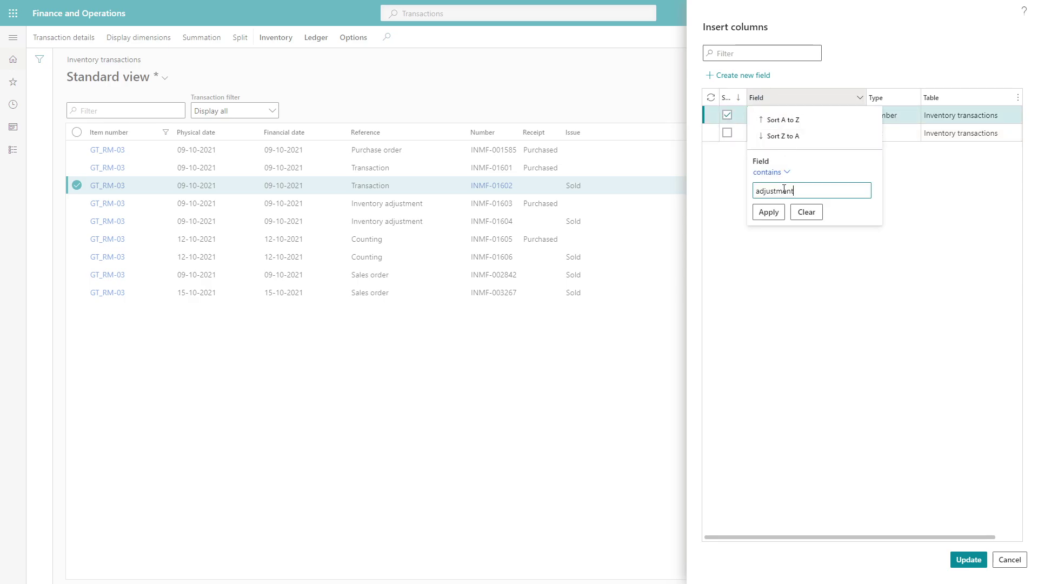
left_click_drag(798, 190, 719, 195)
type("settle")
key("Return")
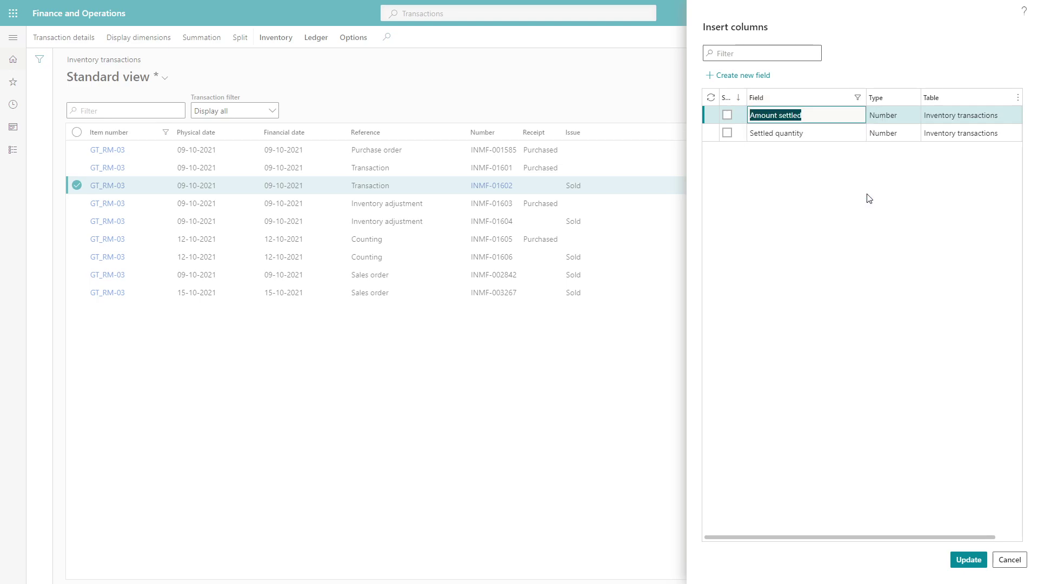
left_click(727, 115)
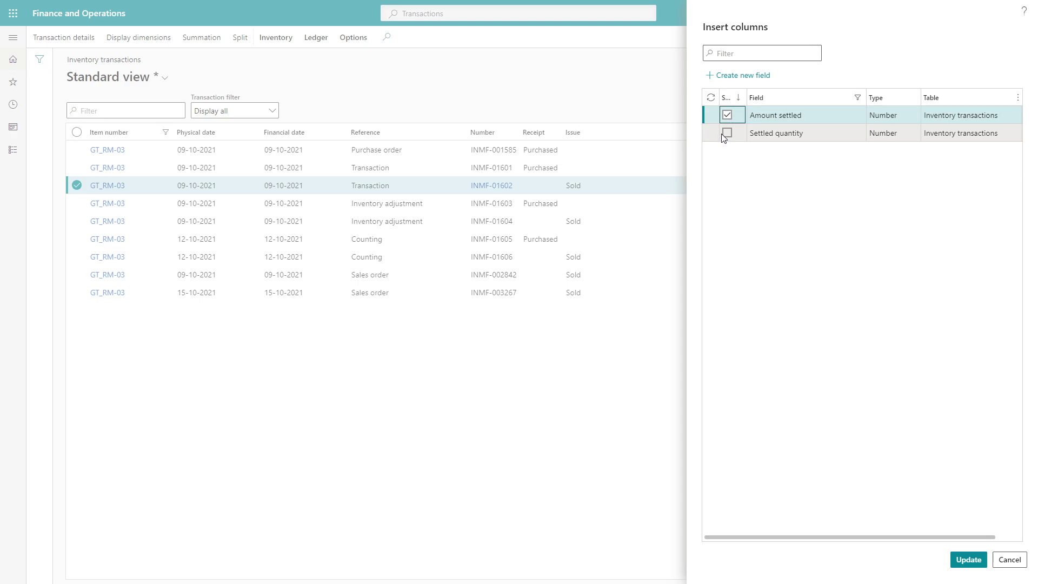
left_click(727, 132)
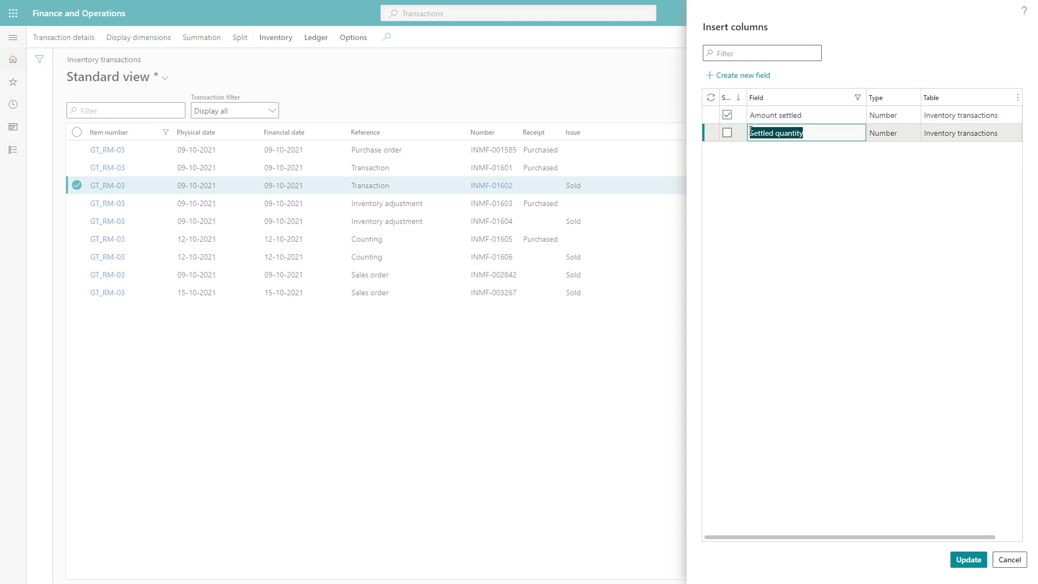
Step: Find the Value open field among the insertable fields and select it
left_click(788, 108)
key("ctrl+a")
type("V")
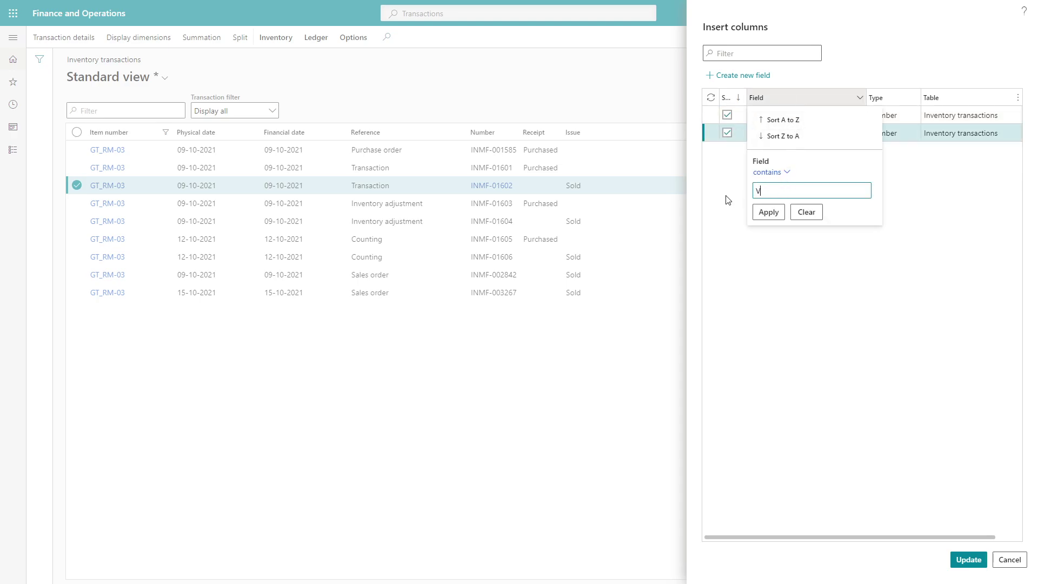
key("Return")
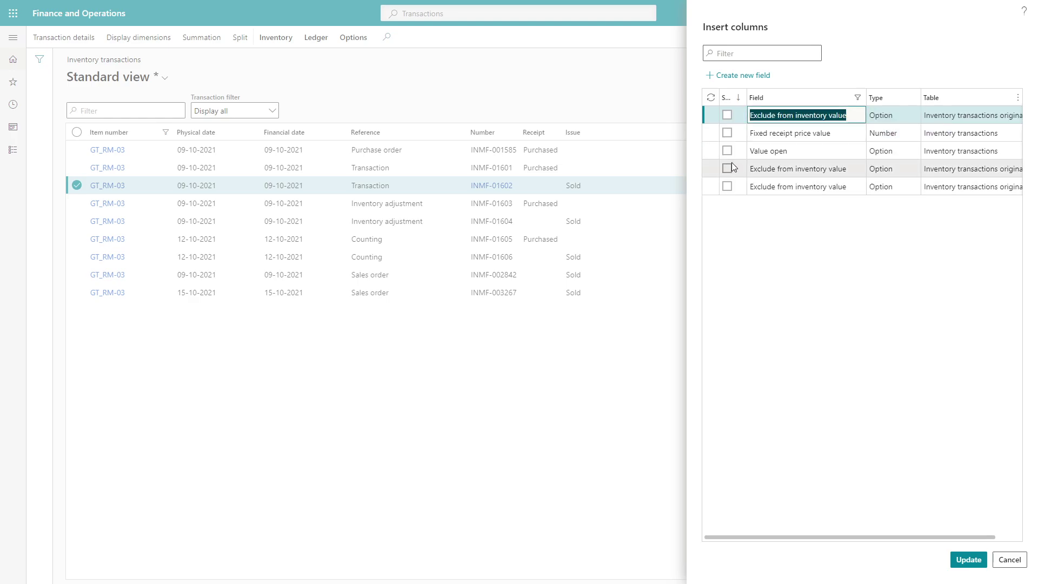
left_click(726, 152)
Step: Filter the fields by "Financially closed", select that field, and insert all the selected columns into the transactions list
left_click(797, 98)
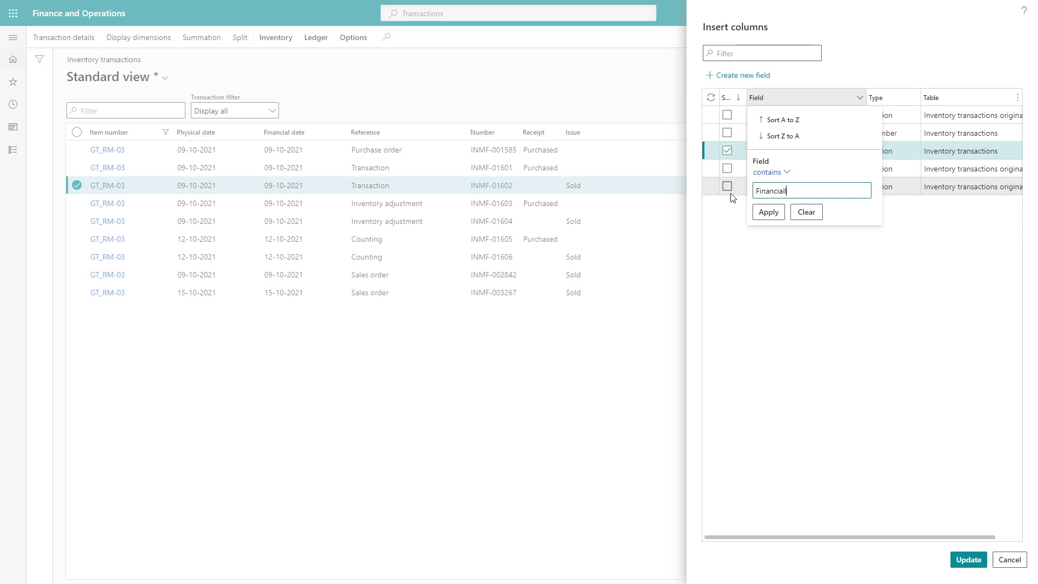
type("Financially closed")
key("Return")
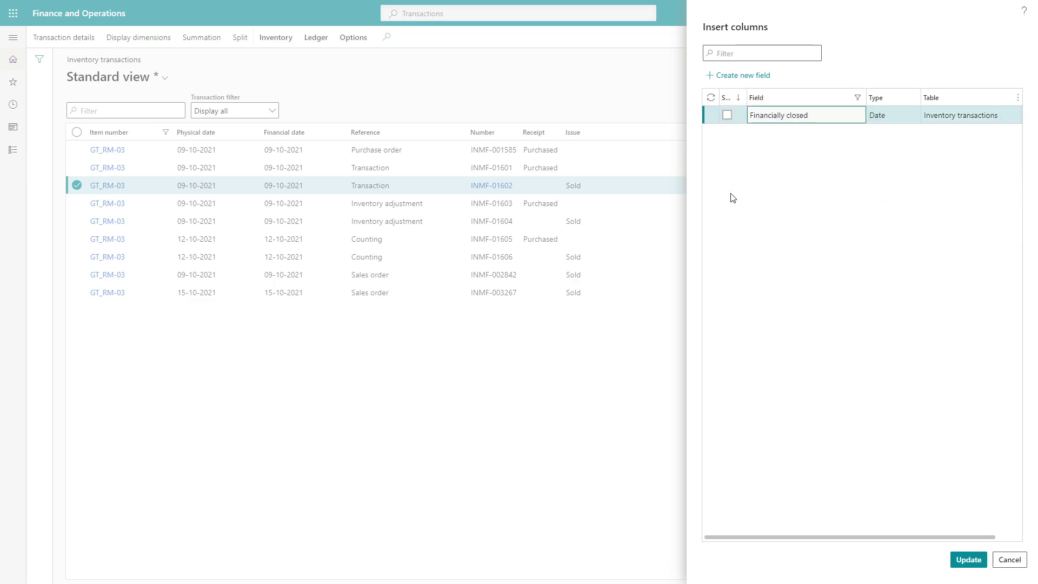
left_click(727, 115)
left_click(965, 562)
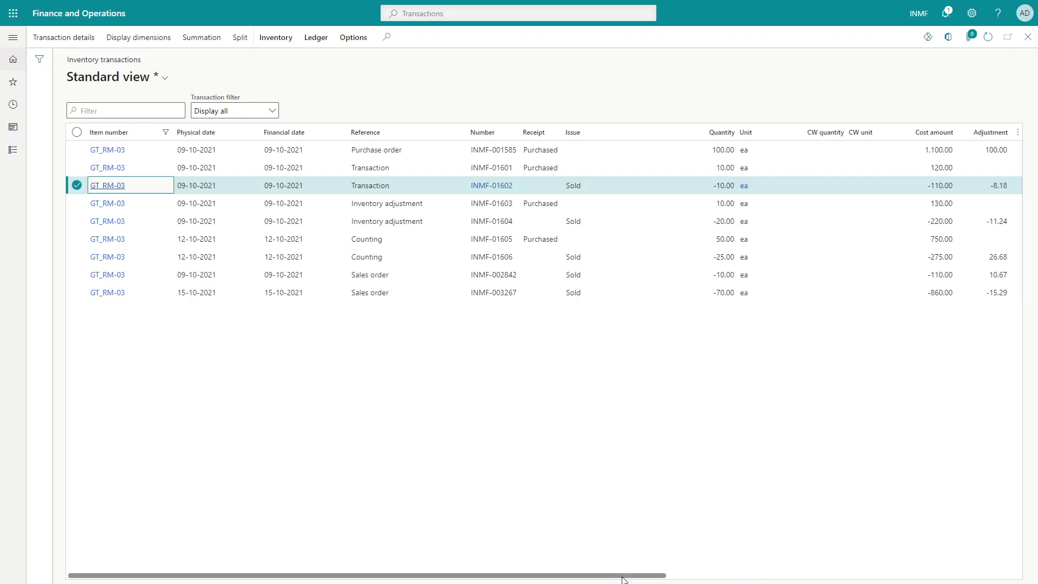
Step: Move the Financially closed column to the end of the transactions list and place Amount settled directly before it
left_click_drag(622, 578, 1030, 562)
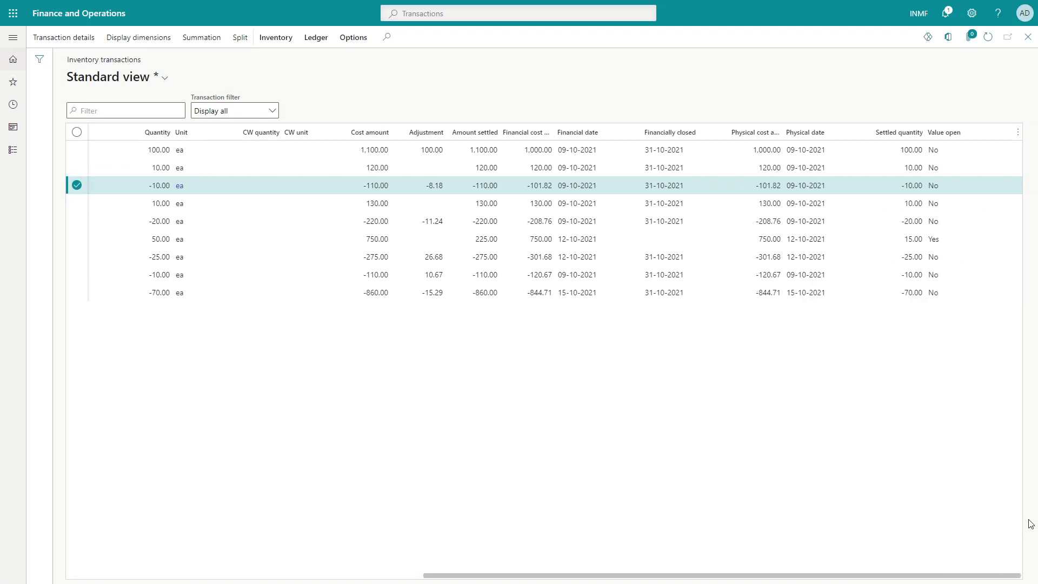
left_click(756, 151)
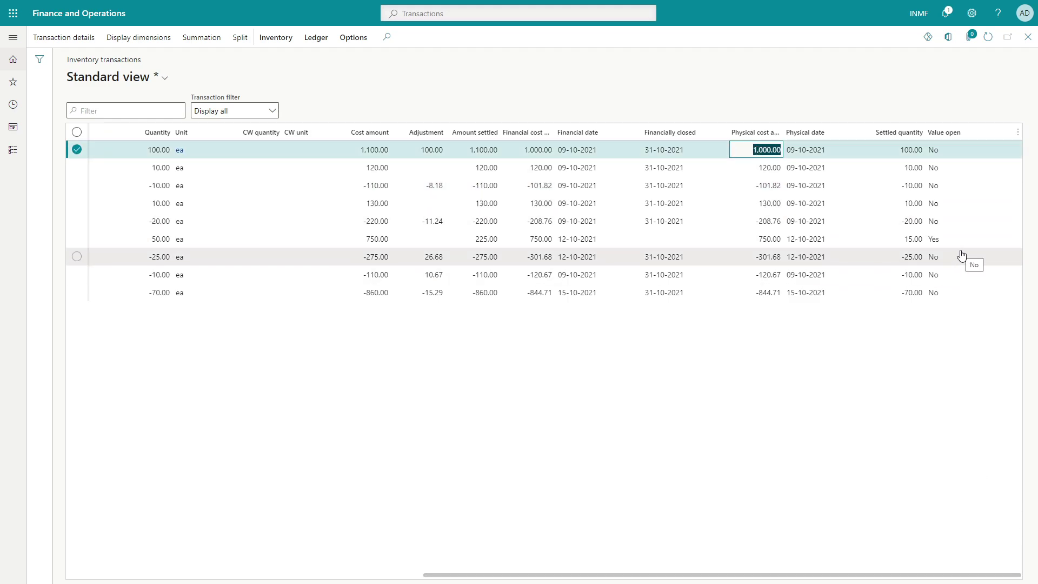
left_click(901, 153)
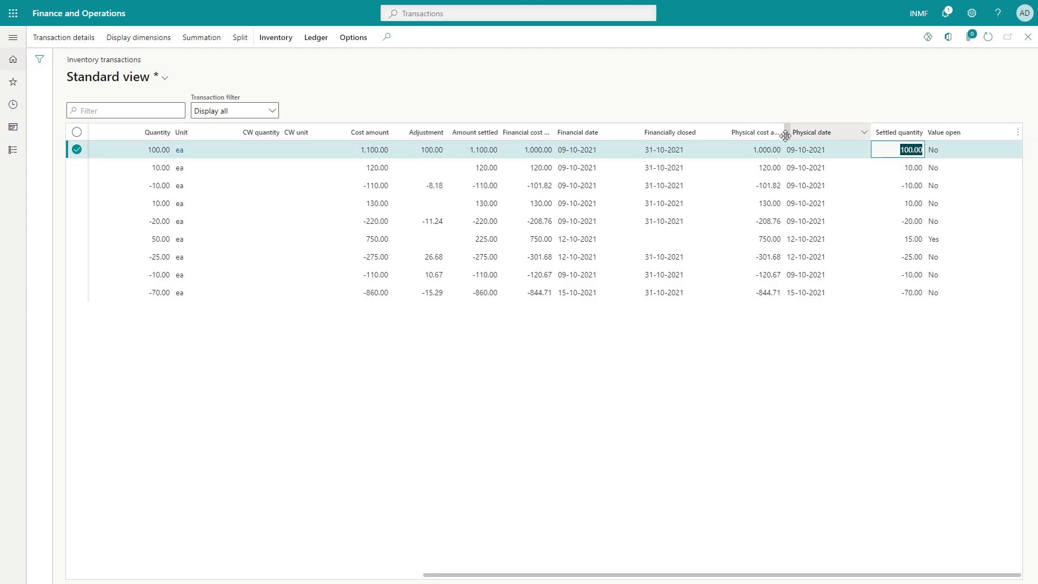
mouse_move(787, 132)
left_mouse_down()
mouse_move(727, 132)
mouse_move(768, 127)
left_mouse_up()
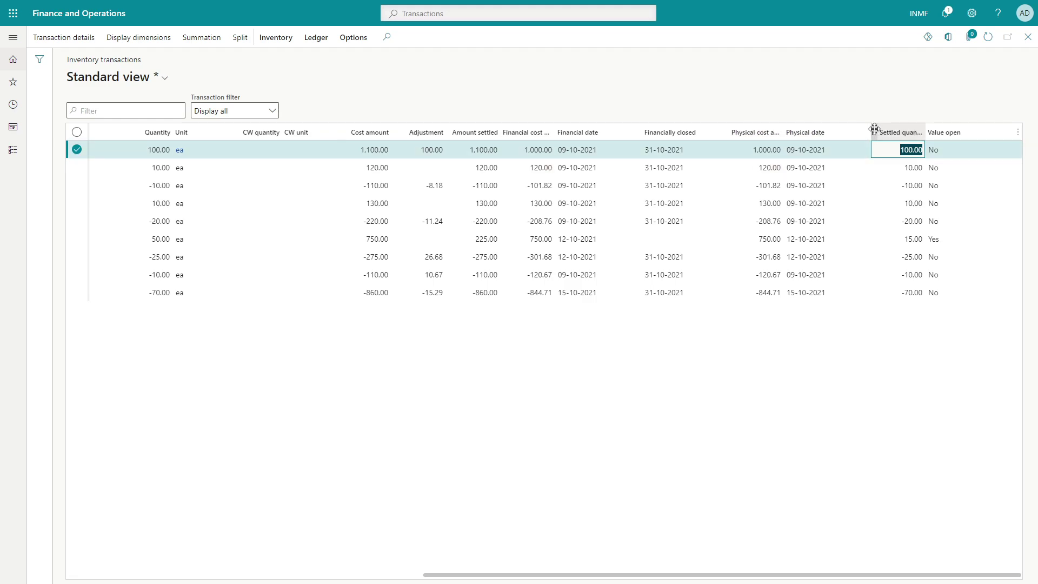
left_click_drag(644, 128, 994, 139)
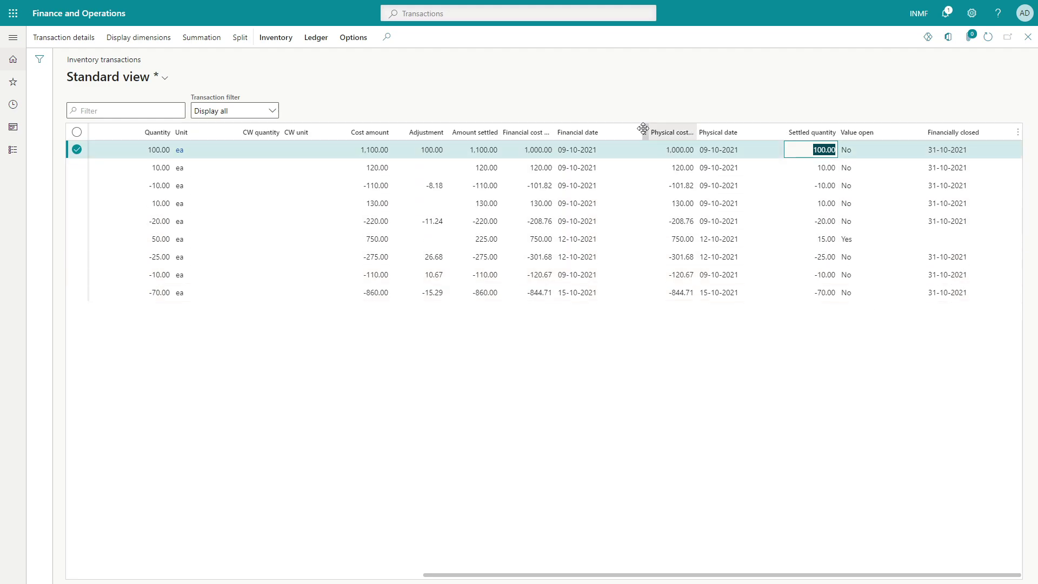
left_click_drag(459, 135, 838, 139)
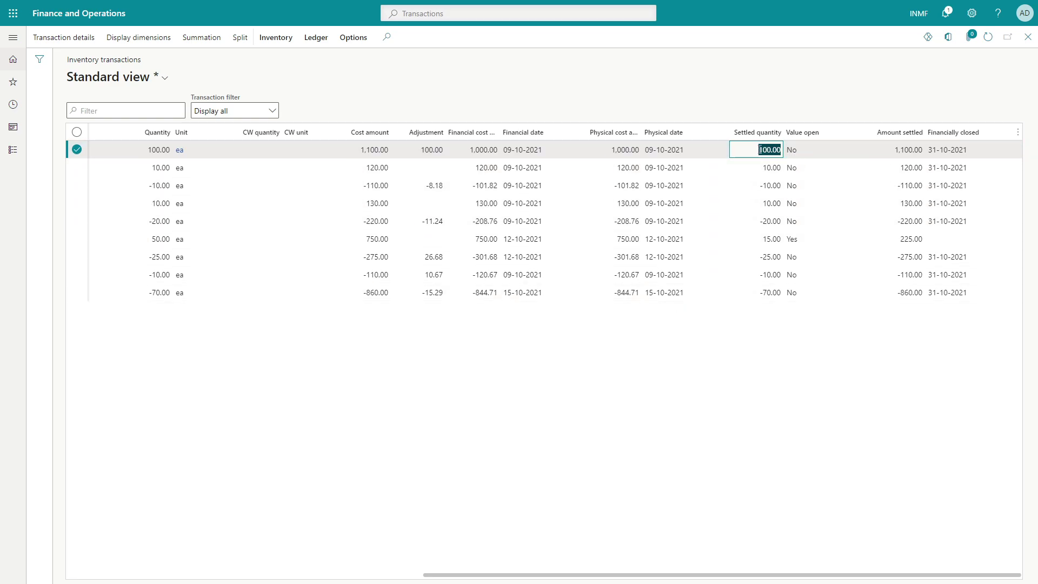
Step: Check the purchase order transaction's settled amount, value open status and financially closed date
left_click(902, 155)
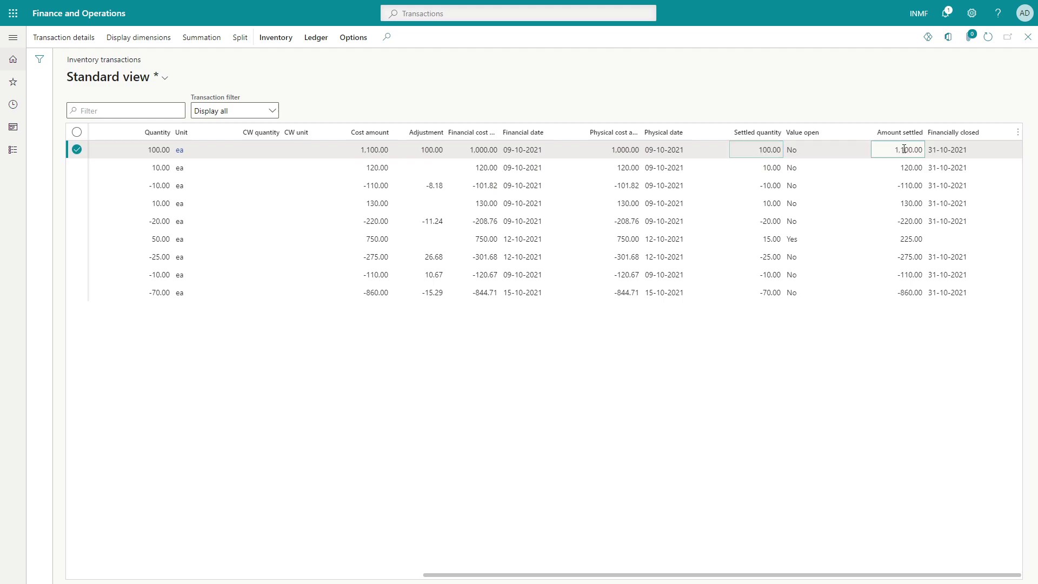
left_click_drag(892, 148, 937, 141)
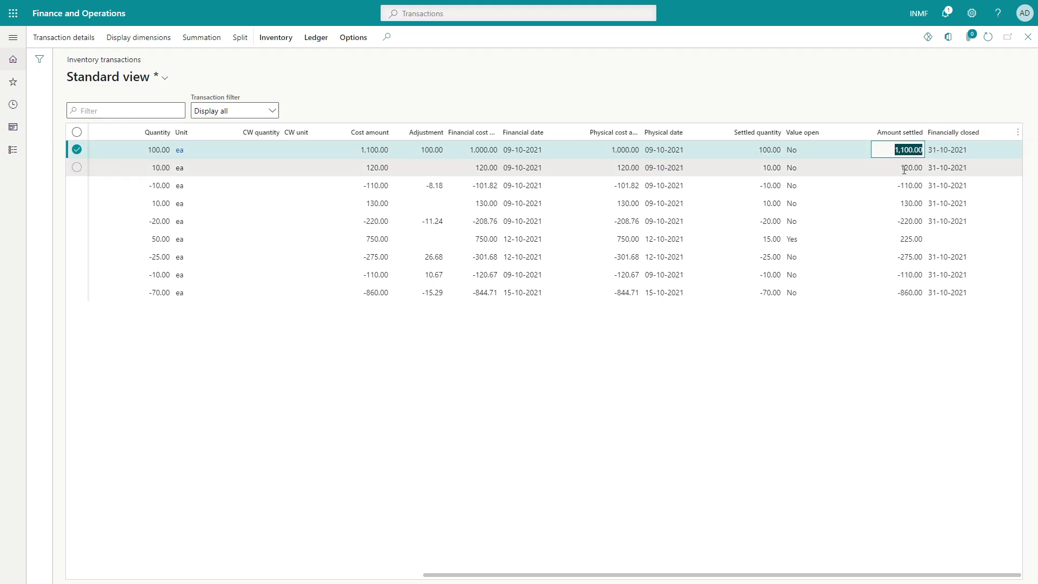
left_click(806, 152)
left_click(946, 148)
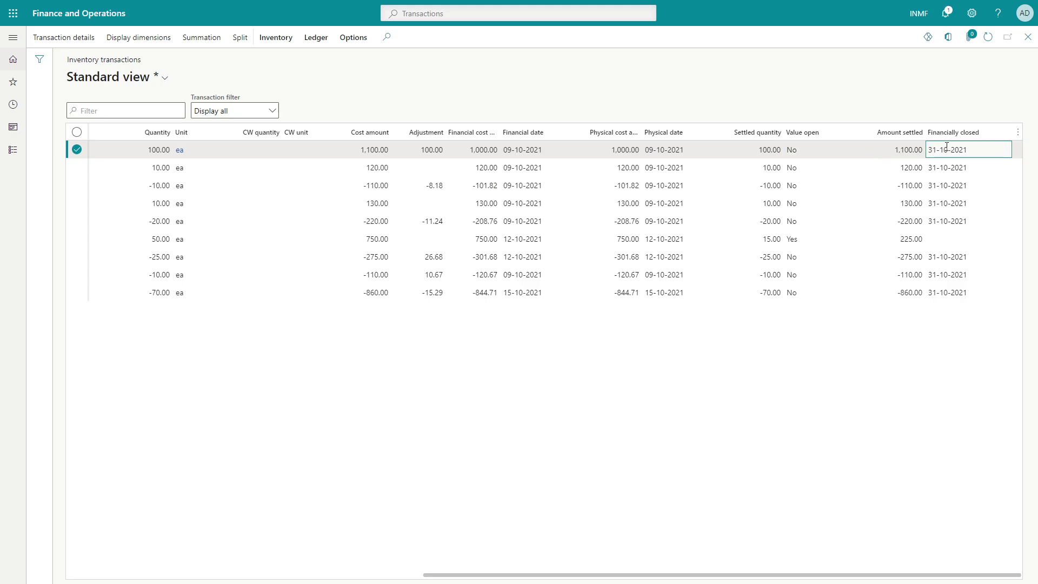
Step: Switch to the Excel FIFO sheet and review the settled quantity, settled amount, value open and financially closed columns of the inventory transactions
key("alt+Tab")
left_click(780, 155)
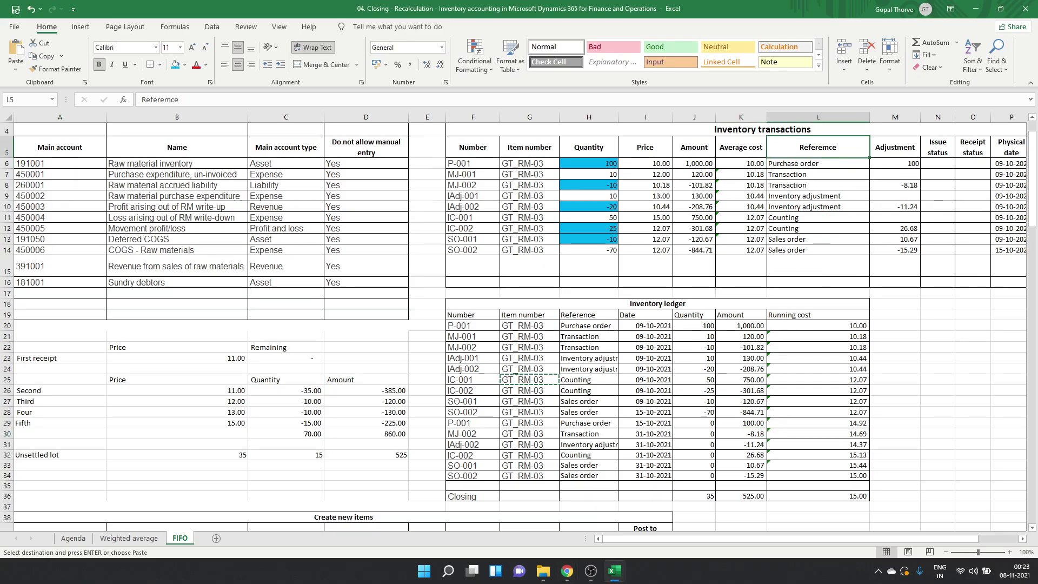
key("Down")
key("Right")
key("Right")
key("Right")
key("Right")
key("Right")
key("Right")
key("Right")
key("Right")
key("Right")
key("Down")
key("Down")
key("Down")
key("Down")
key("Down")
key("Left")
key("Left")
key("Left")
key("Left")
key("Left")
key("Left")
key("Left")
key("Left")
key("Left")
key("Left")
key("Left")
key("Left")
key("Left")
key("Left")
key("Left")
key("Right")
key("Right")
key("Right")
key("Right")
key("Right")
key("Right")
key("Right")
key("Right")
key("Right")
Step: Switch back to Finance and Operations and check the counting receipt's value open status, financially closed date and settled amount
key("alt+Tab")
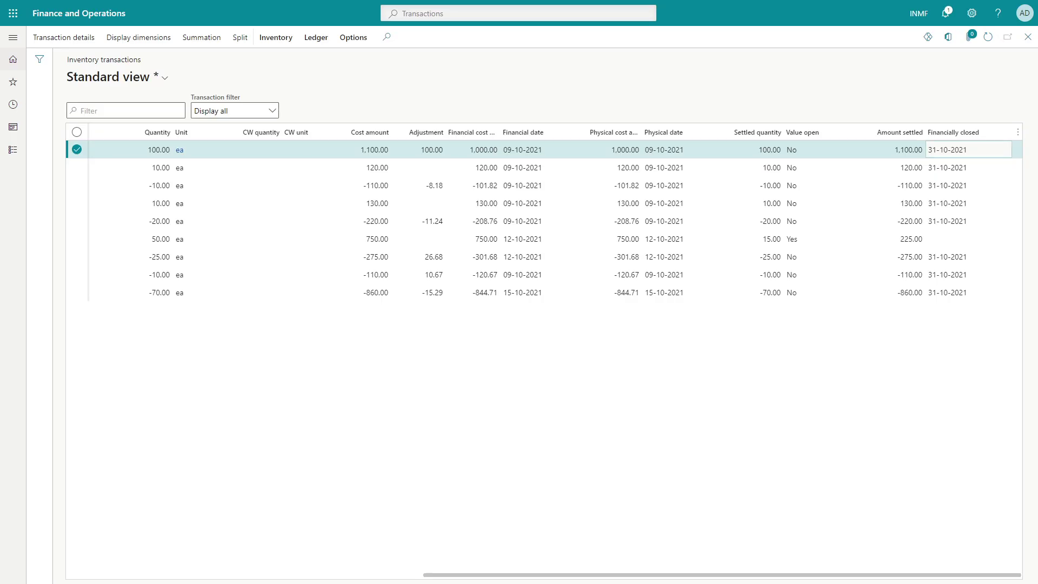
left_click(799, 242)
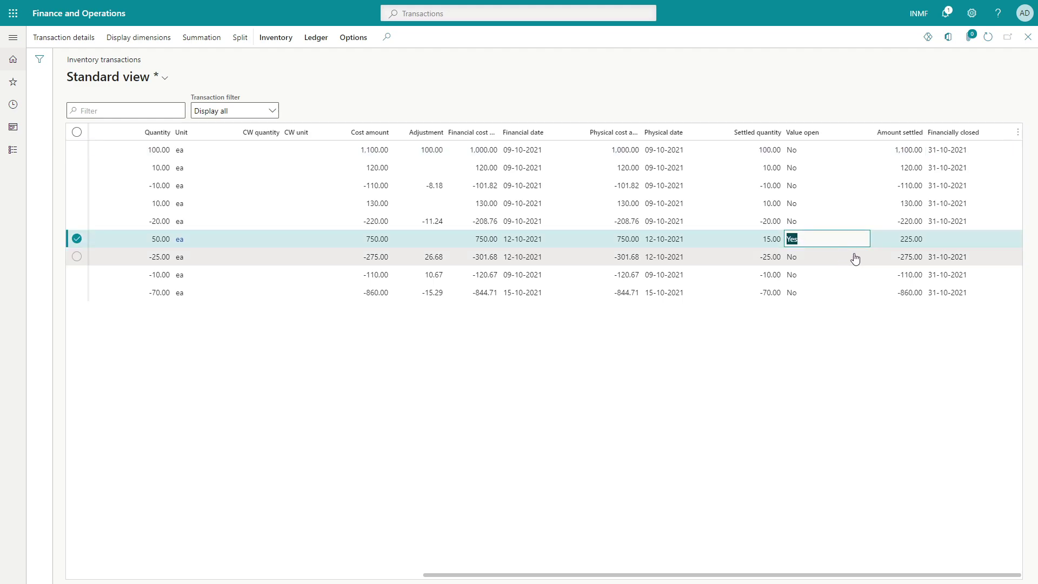
left_click(957, 235)
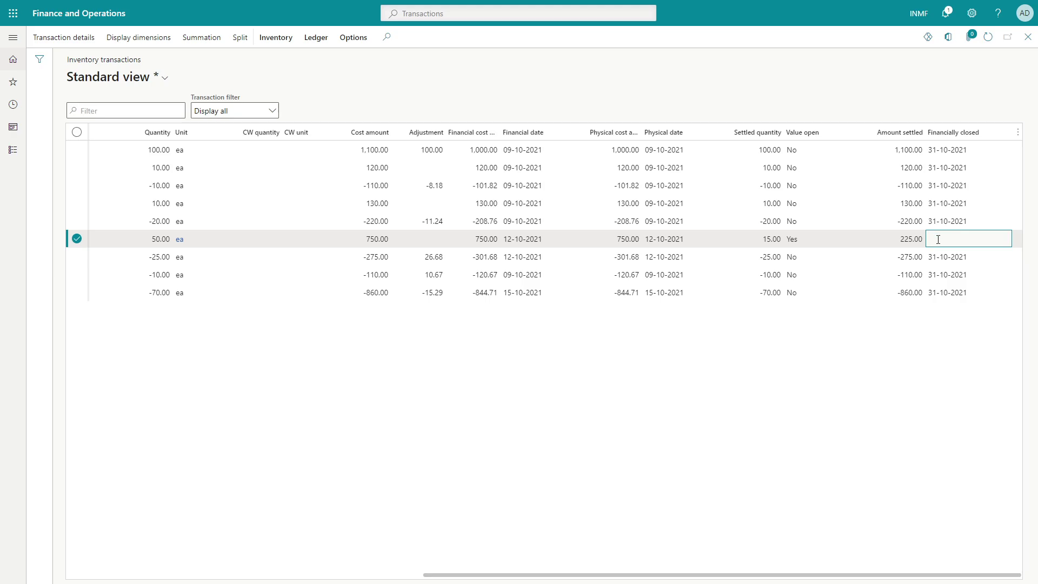
left_click(912, 239)
Step: Compare the counting receipt's settled amount and quantity with S11 and R11 of the Excel workbook, and return to the transactions list
key("alt+Tab")
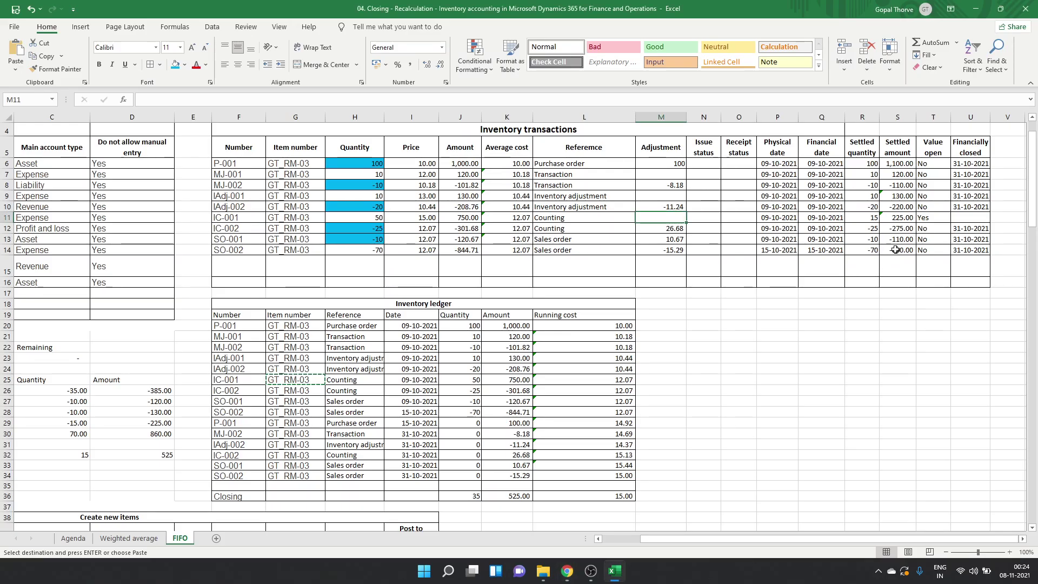
left_click(899, 217)
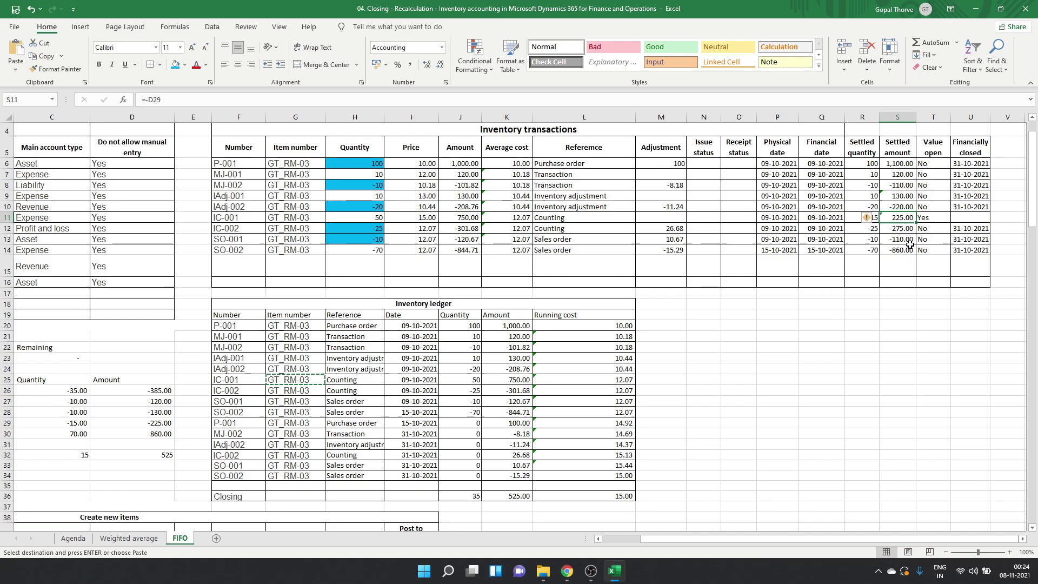
left_click(869, 217)
key("alt+Tab")
left_click(776, 239)
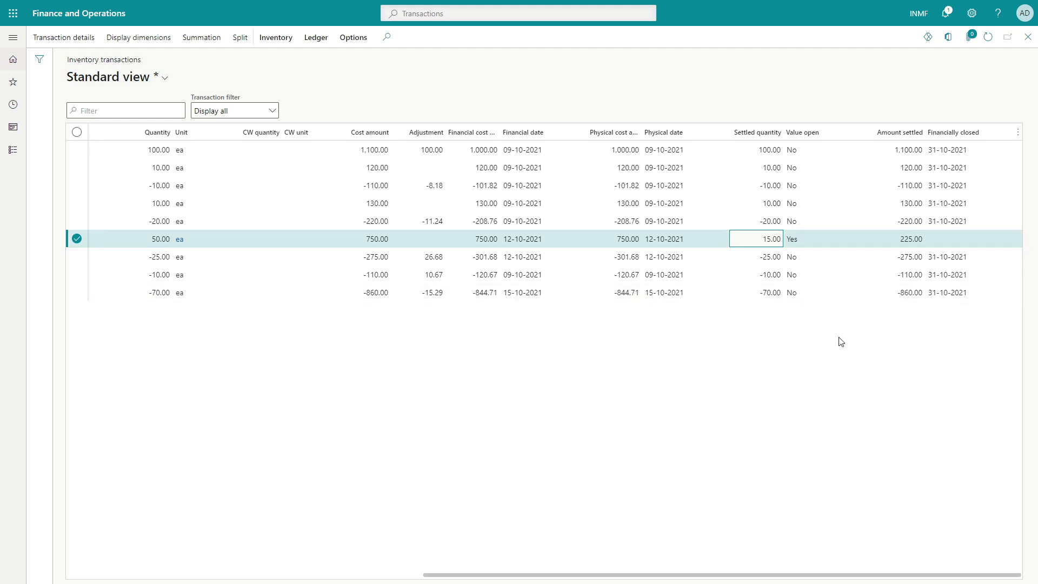
left_click(335, 575)
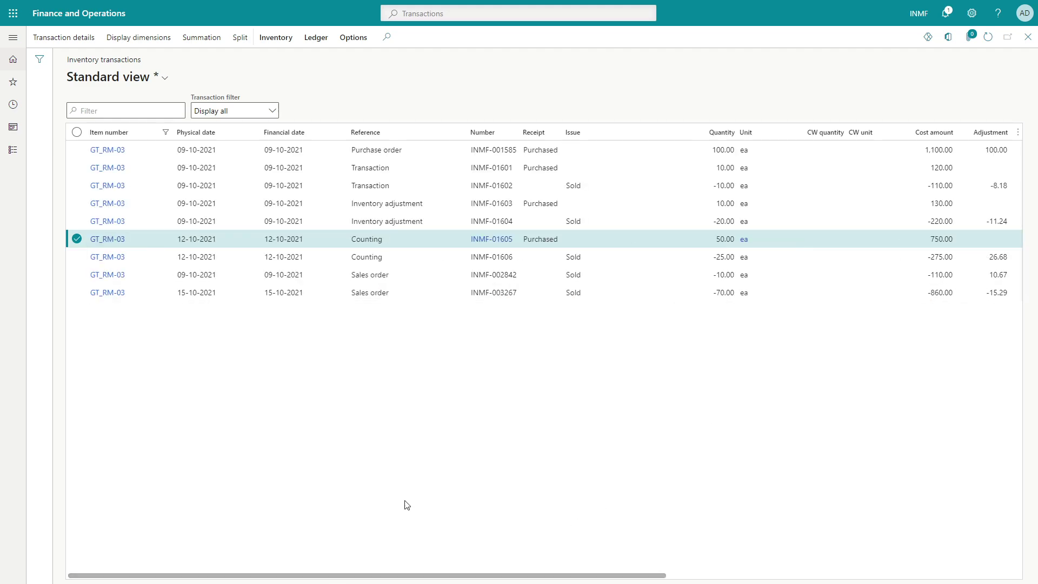
Step: Search for and open the Inventory ageing report storage page
left_click(497, 11)
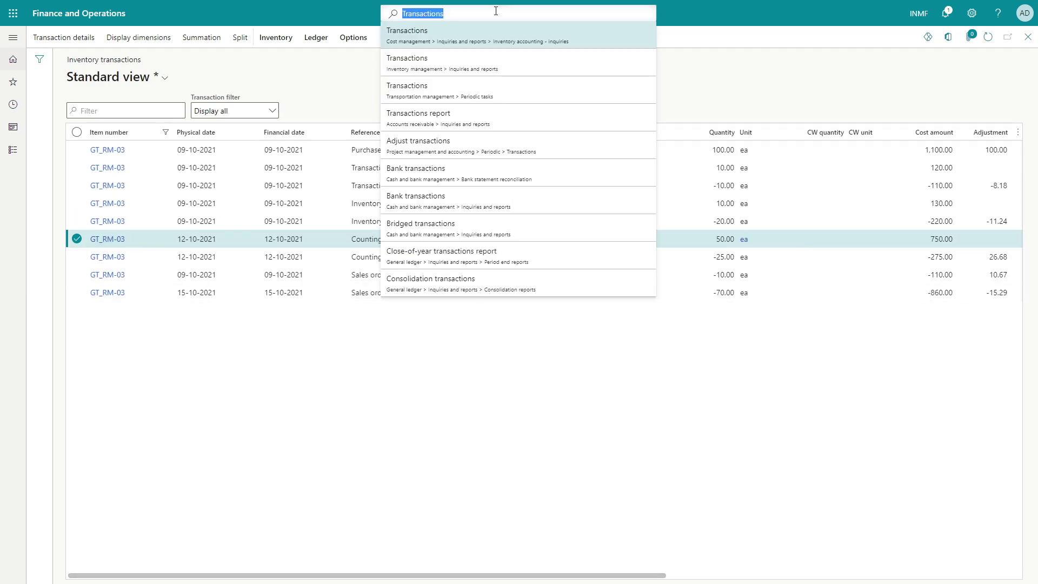
type("Inventory ageing report sto")
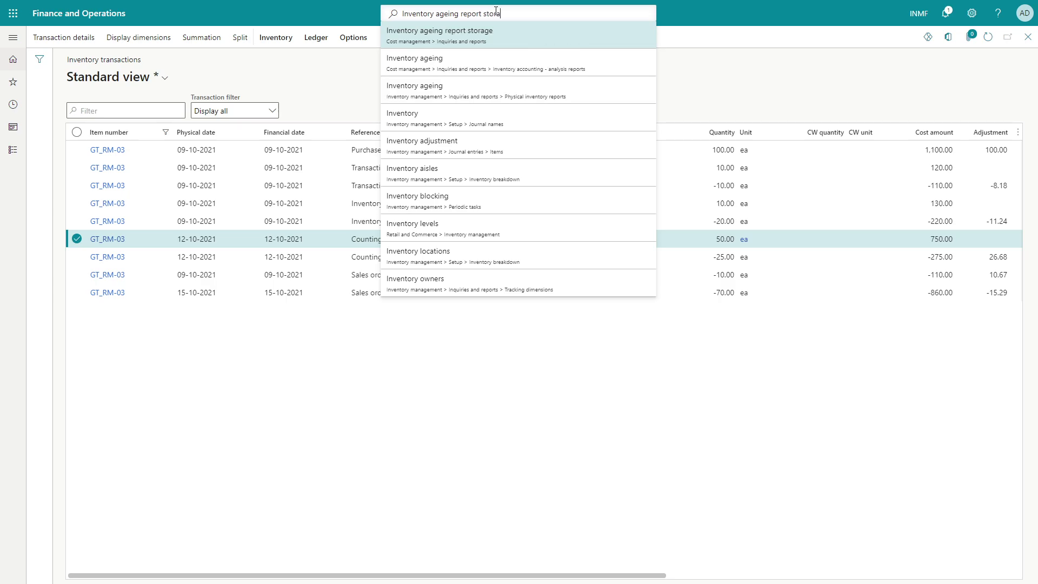
type("ra")
left_click(470, 39)
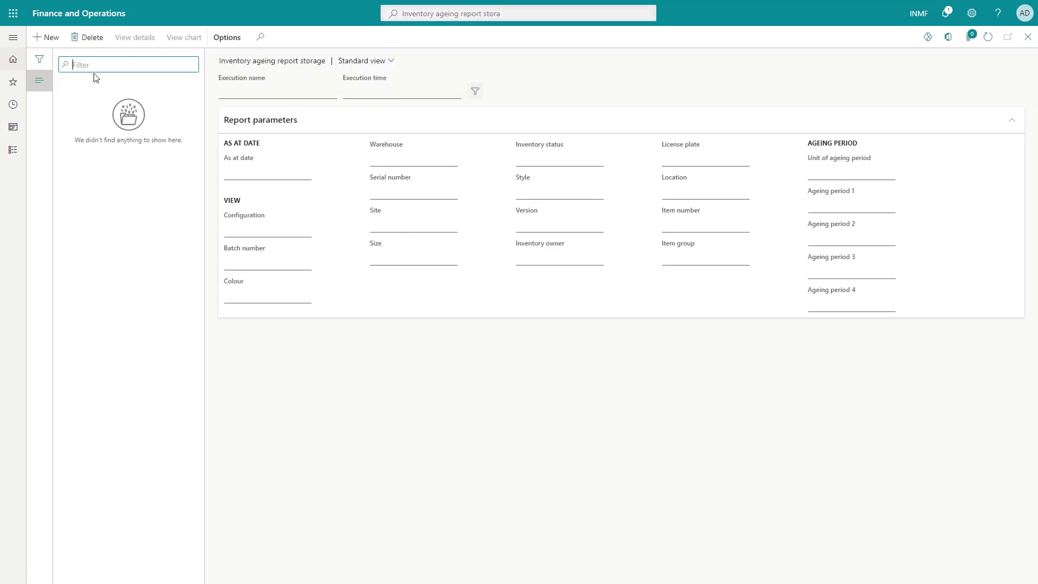
Step: Create an inventory ageing report named GT_RM-03 as at 31-10-2021, review its parameters and submit it as a batch job
left_click(56, 45)
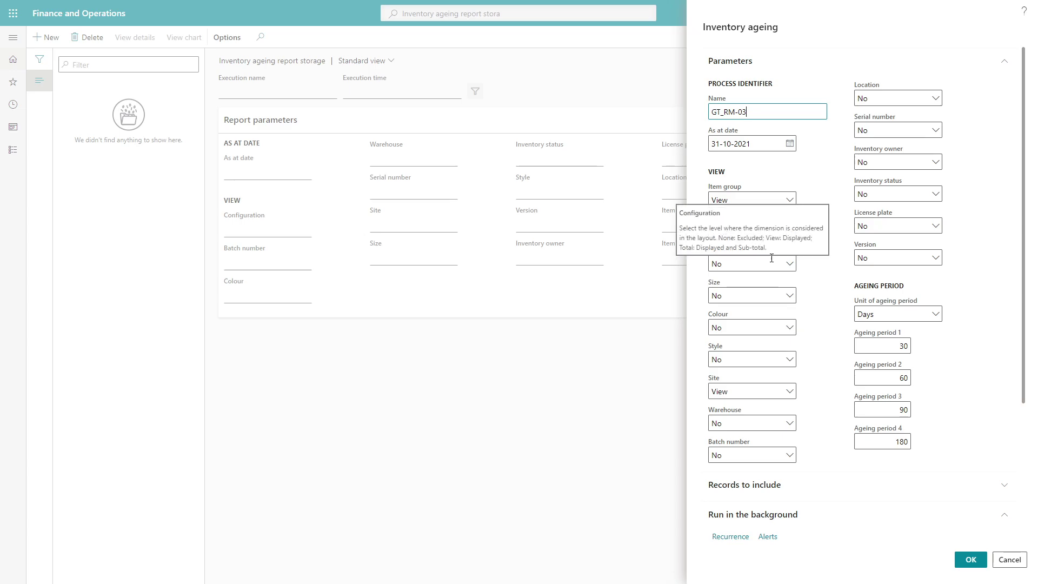
scroll(771, 258, "down", 3)
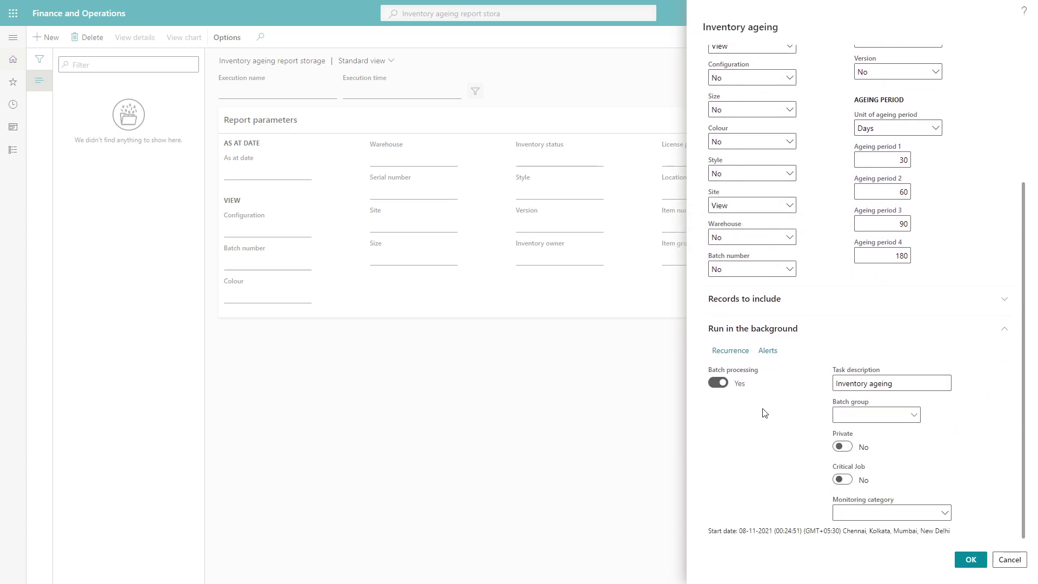
scroll(764, 412, "up", 2)
left_click(801, 416)
scroll(837, 429, "down", 2)
scroll(846, 433, "up", 4)
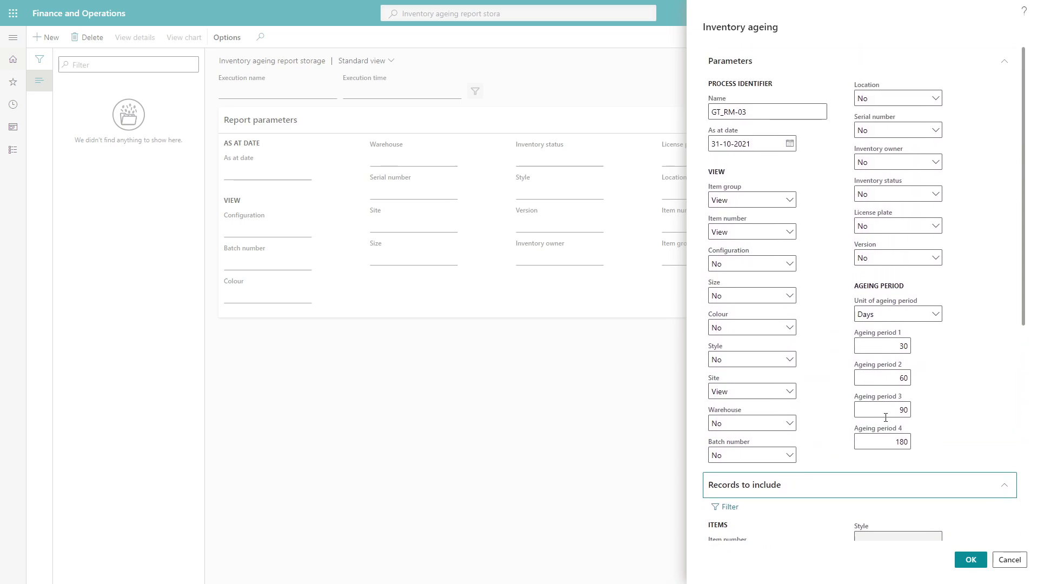
left_click(970, 559)
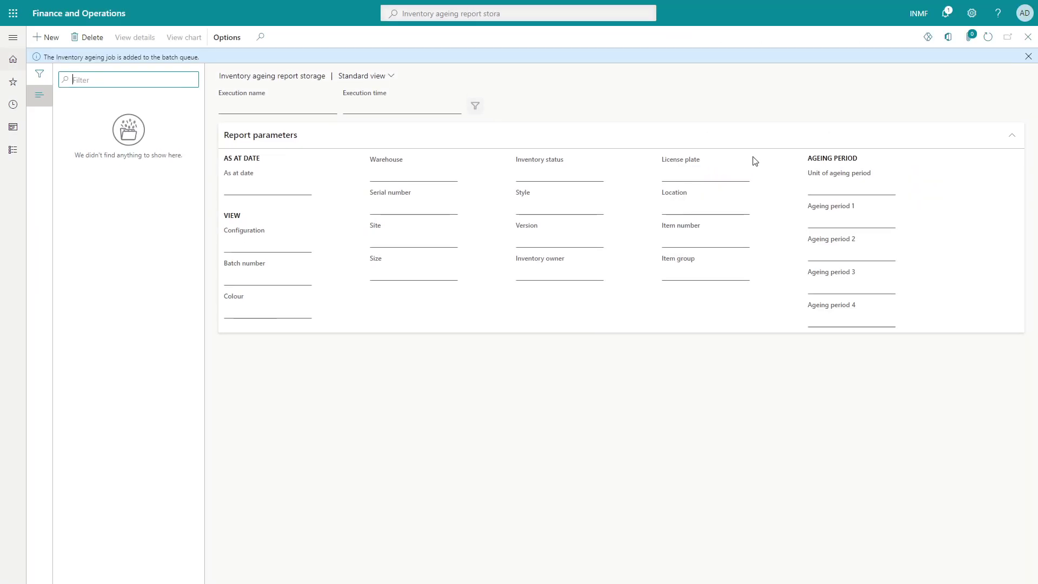
Step: Dismiss the batch notice, refresh the ageing report storage until the GT_RM-03 execution is listed, and open its details
left_click(1028, 58)
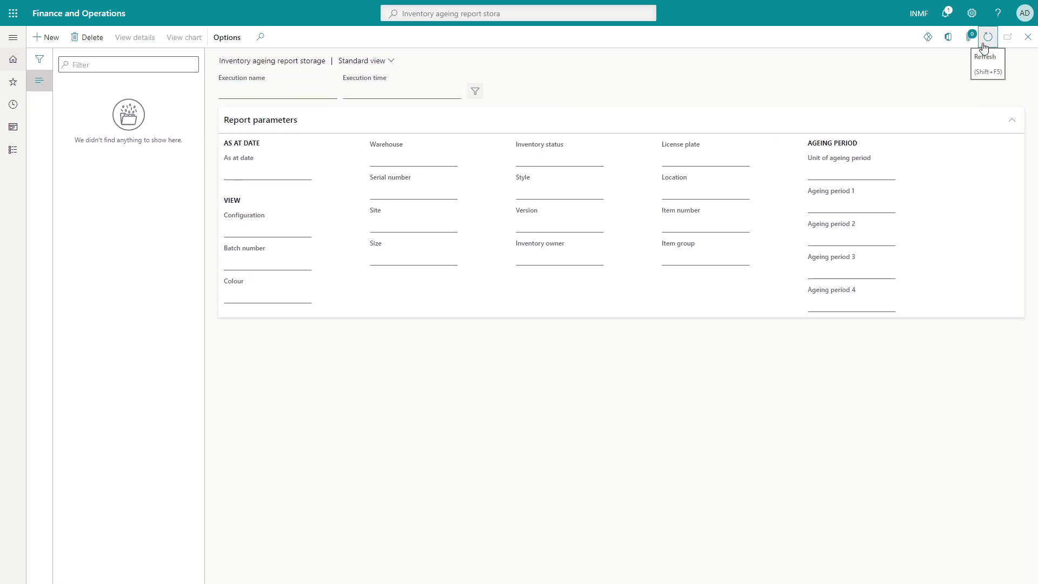
left_click(984, 48)
left_click(983, 47)
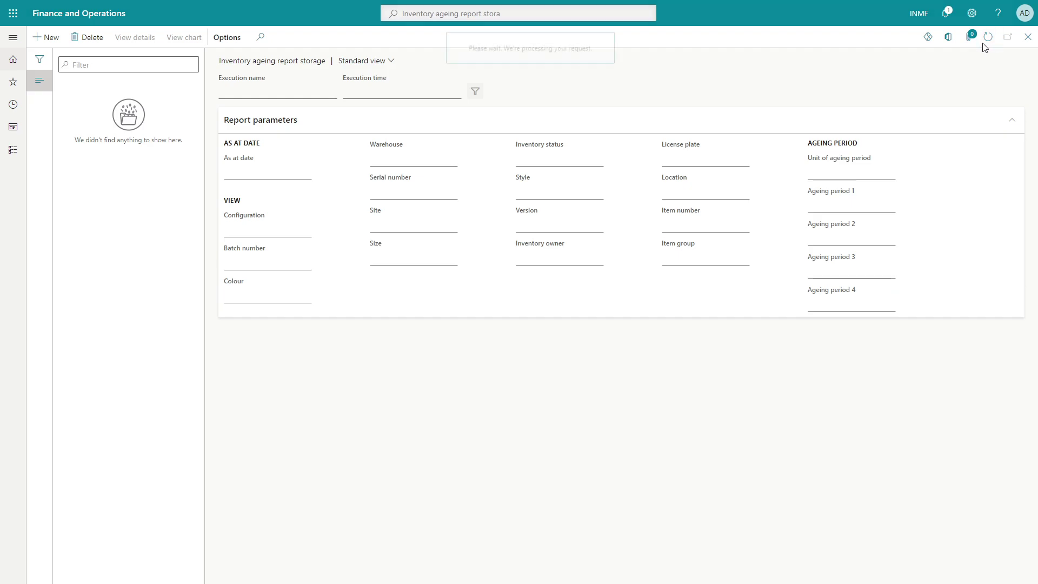
left_click(984, 47)
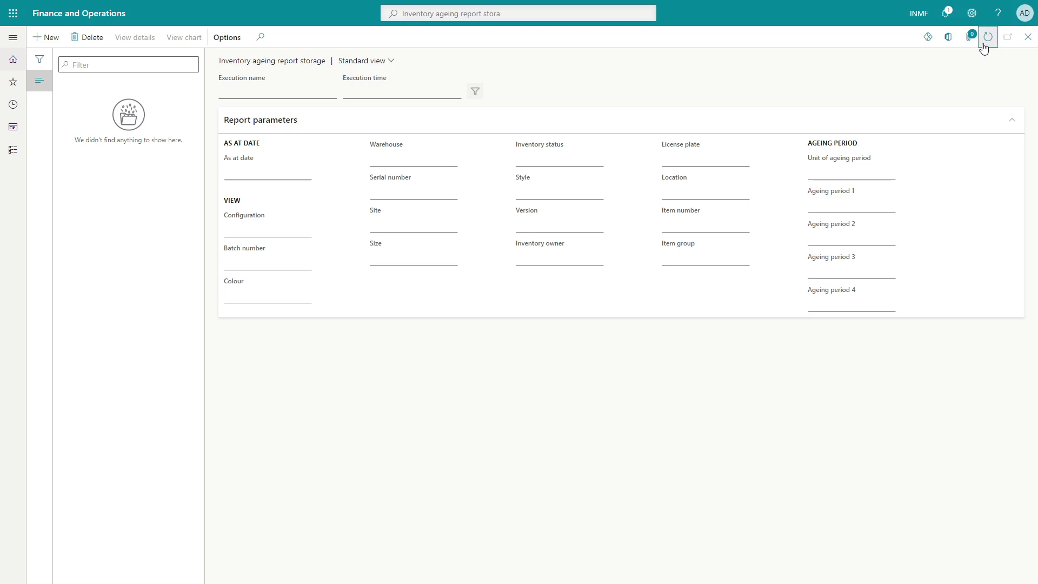
left_click(983, 48)
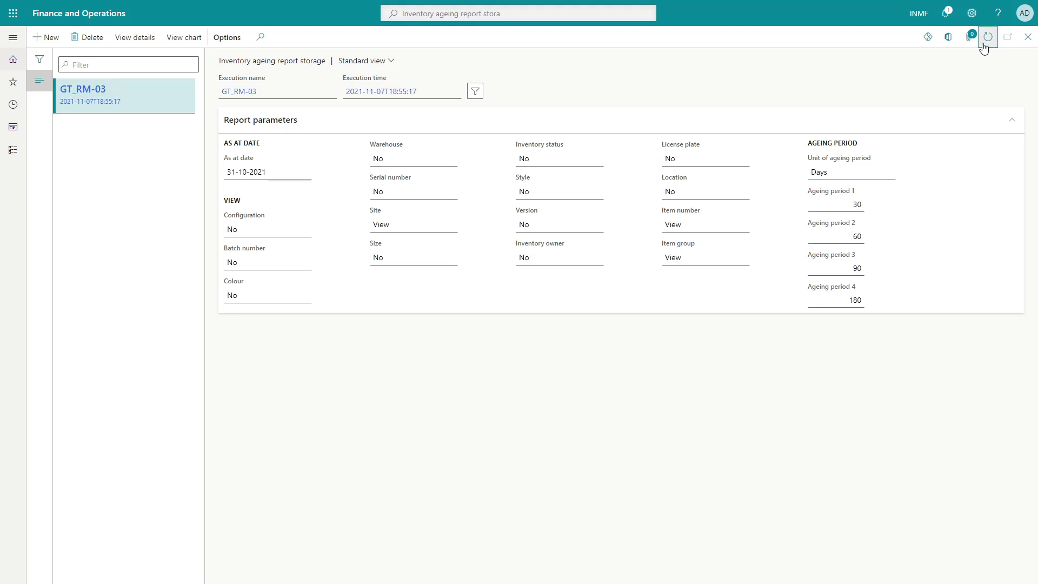
left_click(126, 45)
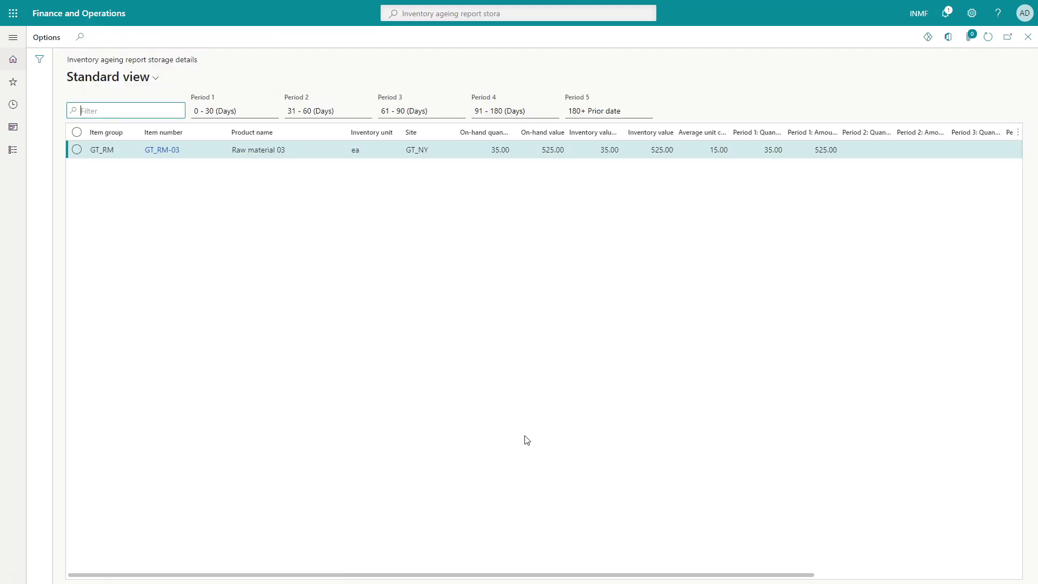
Step: Compare the ageing report's on-hand quantity, on-hand value and average unit cost with the Closing row of the Excel FIFO inventory ledger
left_click(476, 149)
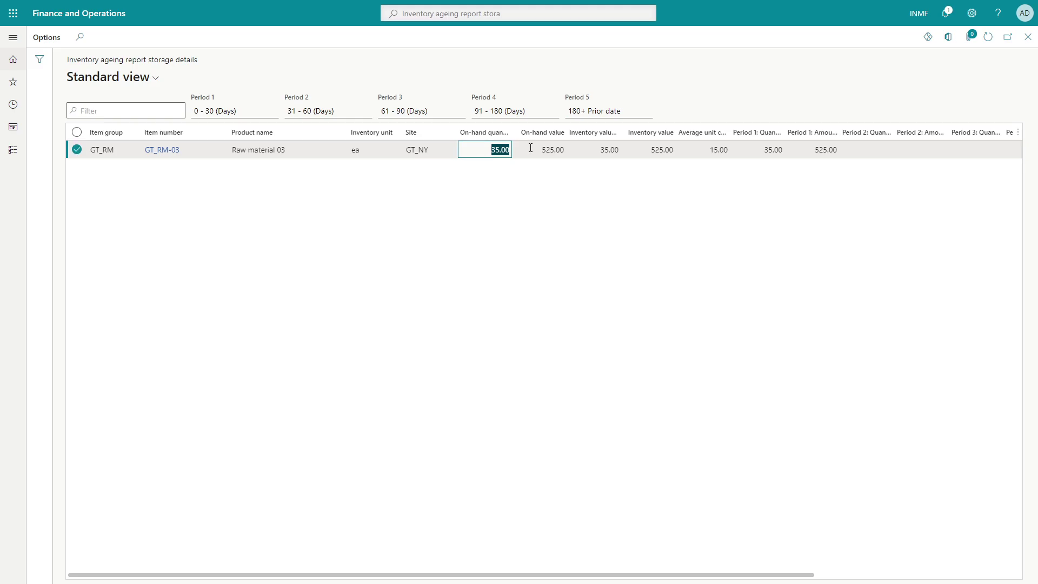
left_click(541, 153)
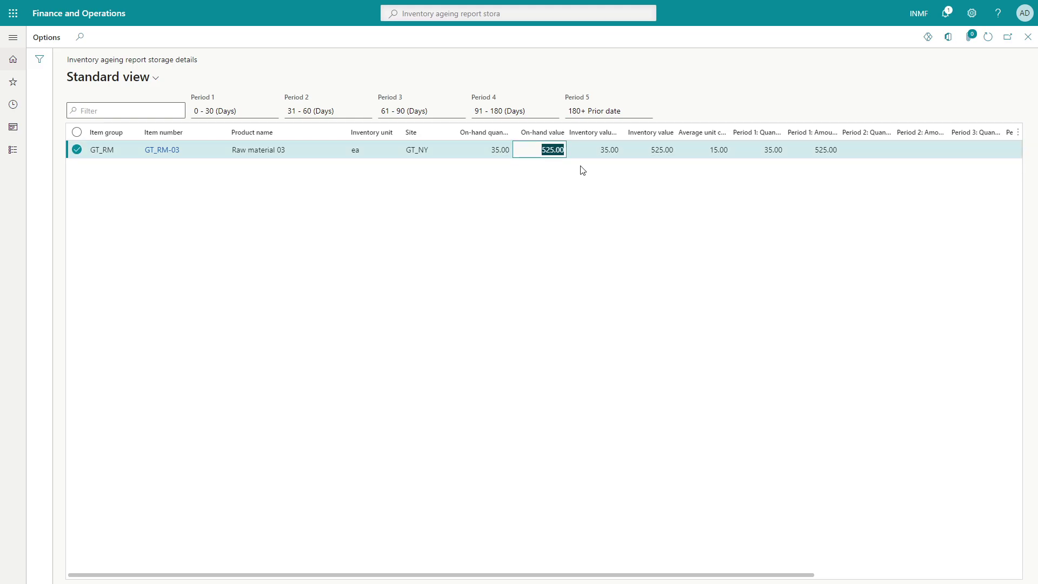
key("alt+Tab")
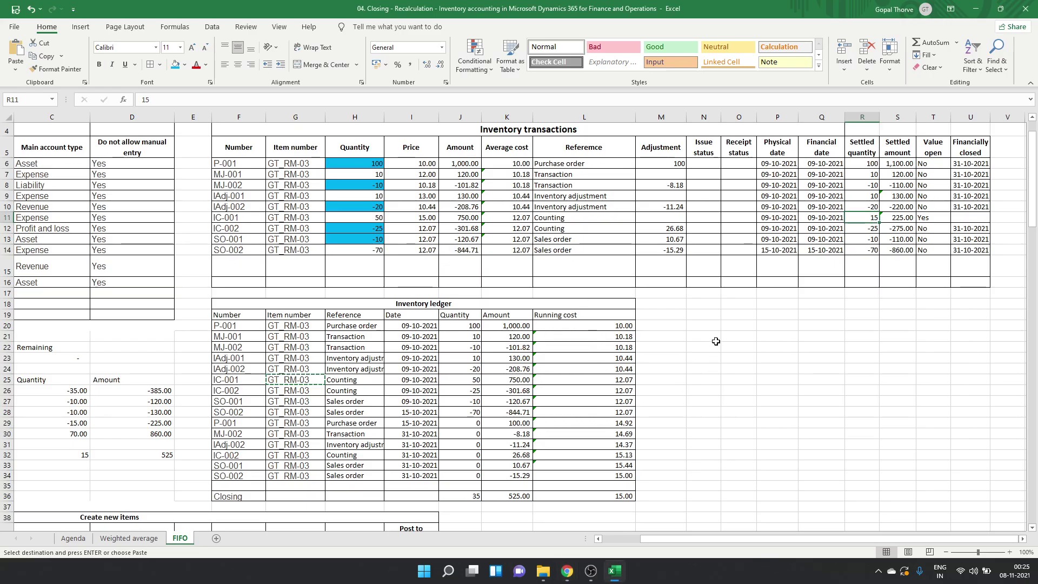
scroll(587, 420, "down", 1)
left_click_drag(466, 450, 508, 450)
left_click(638, 450)
key("alt+Tab")
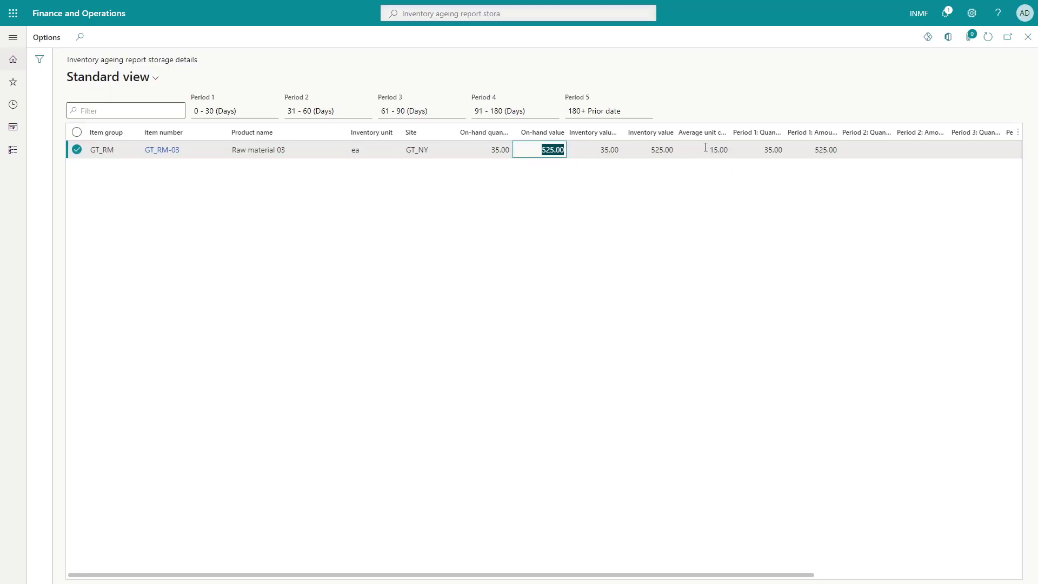
left_click(694, 146)
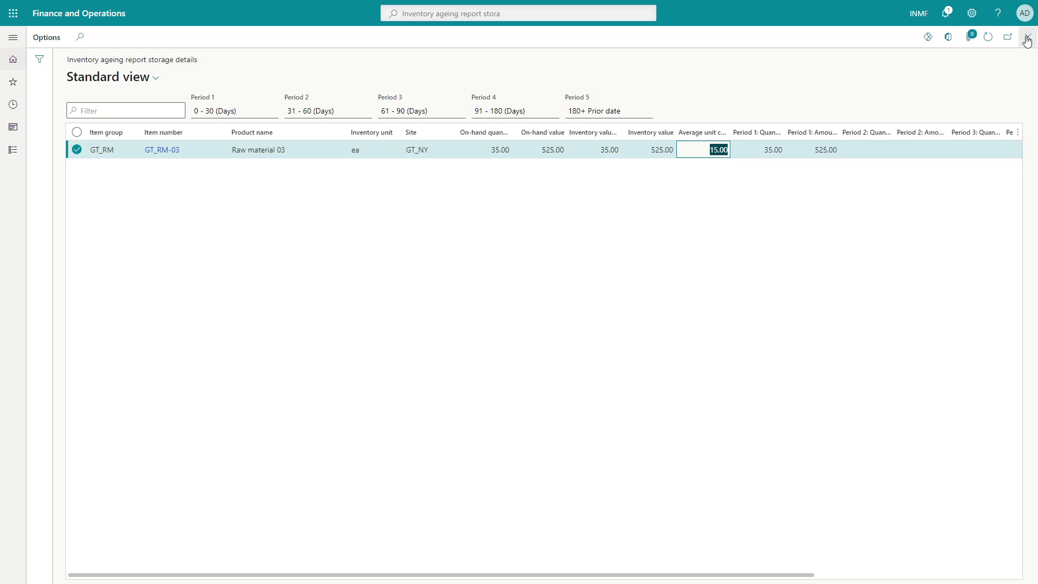
Step: Search for and open the Inventory value report storage page
left_click(427, 12)
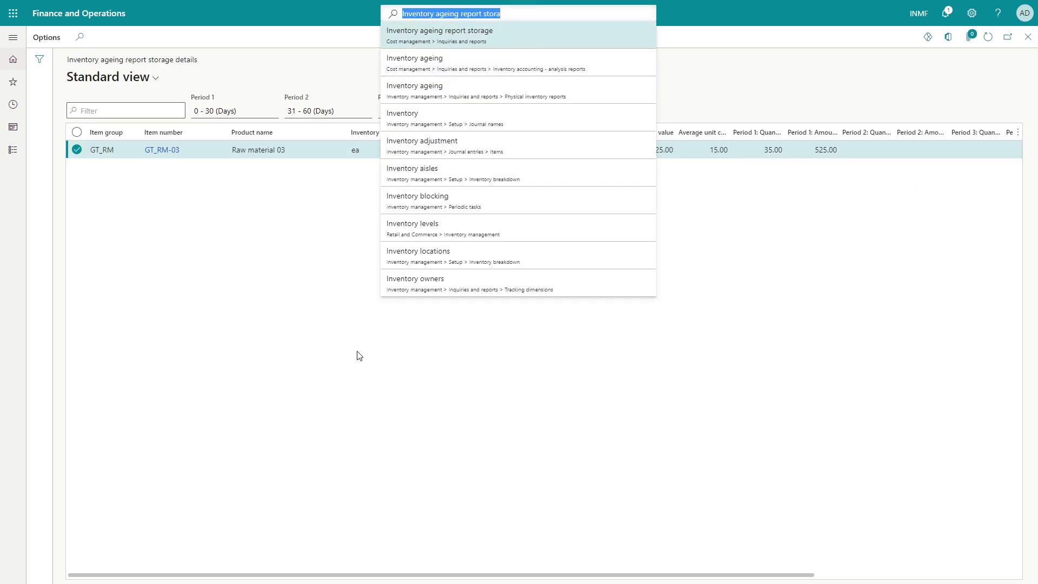
left_click(722, 288)
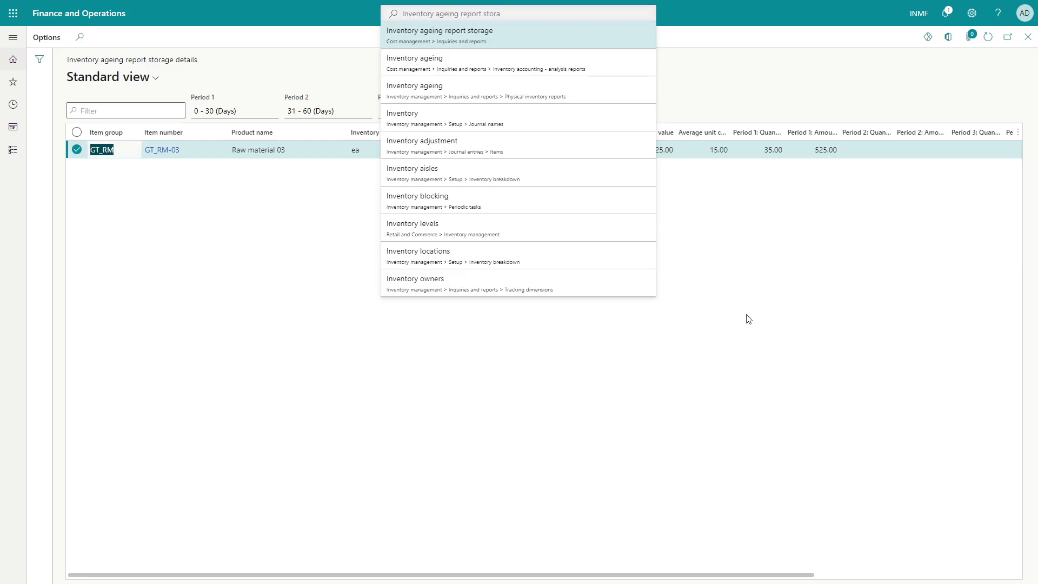
left_click(469, 11)
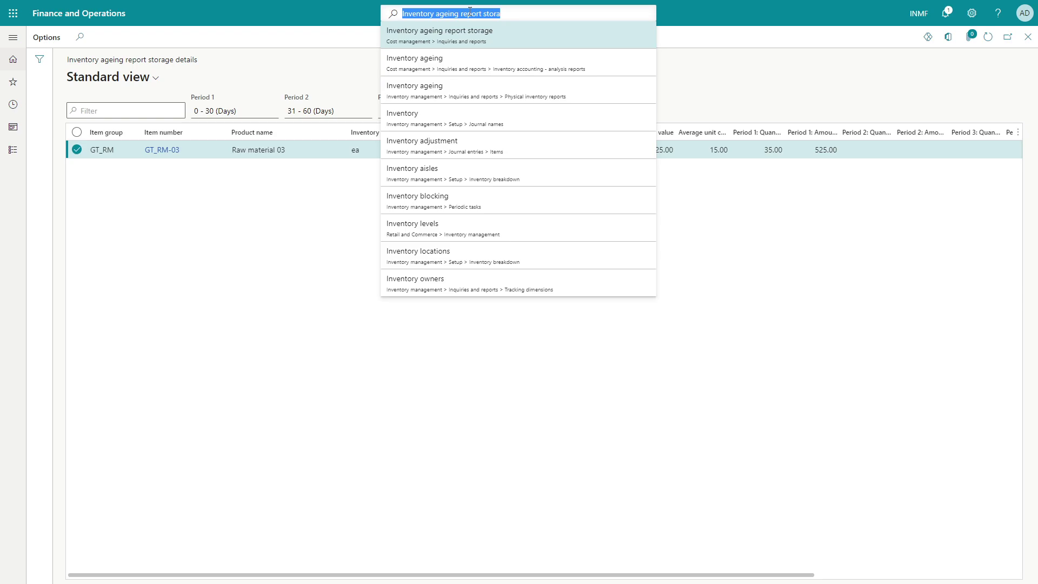
type("Inventory")
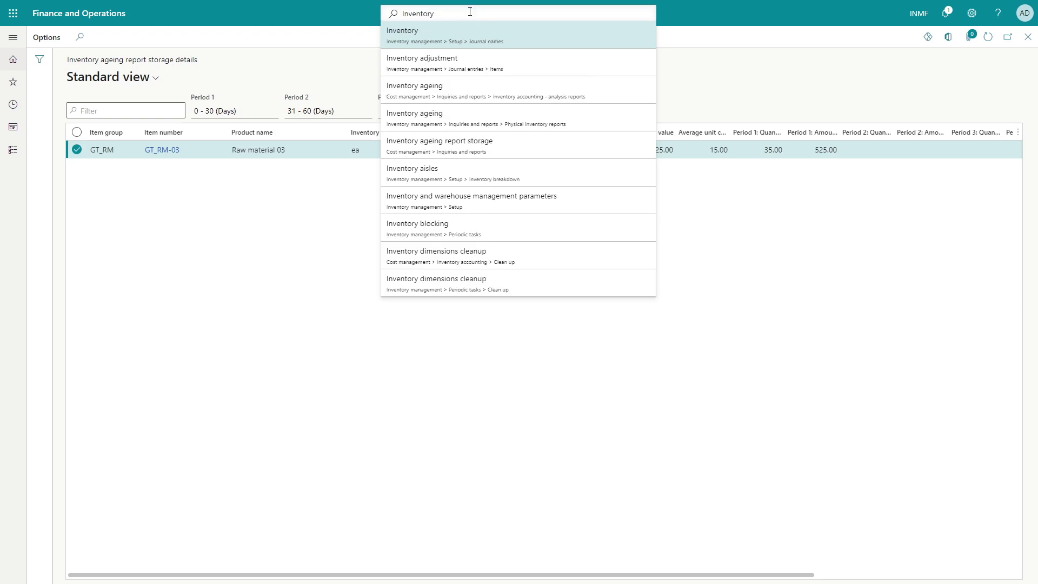
type(" value report")
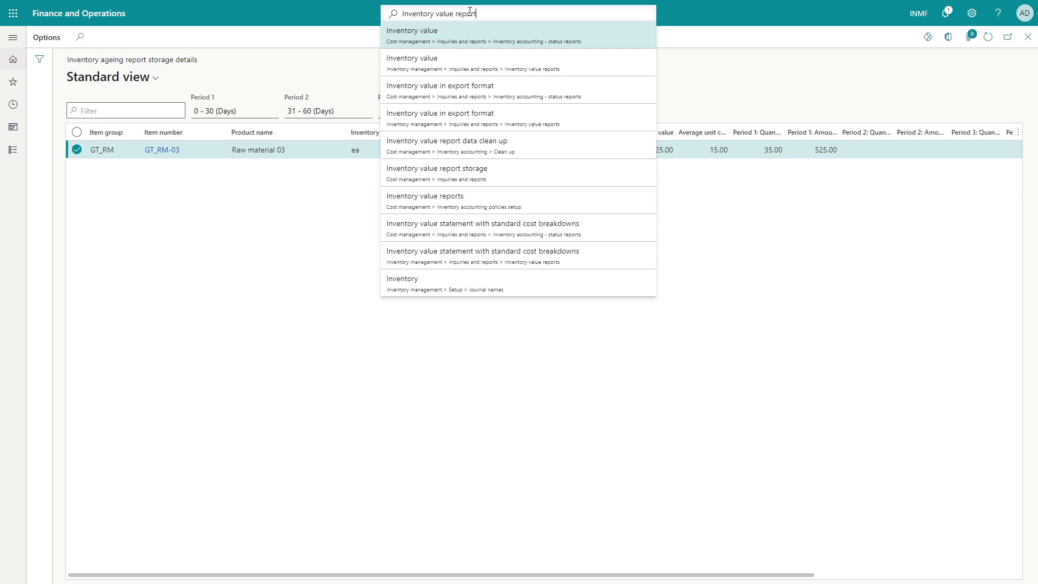
type(" storage")
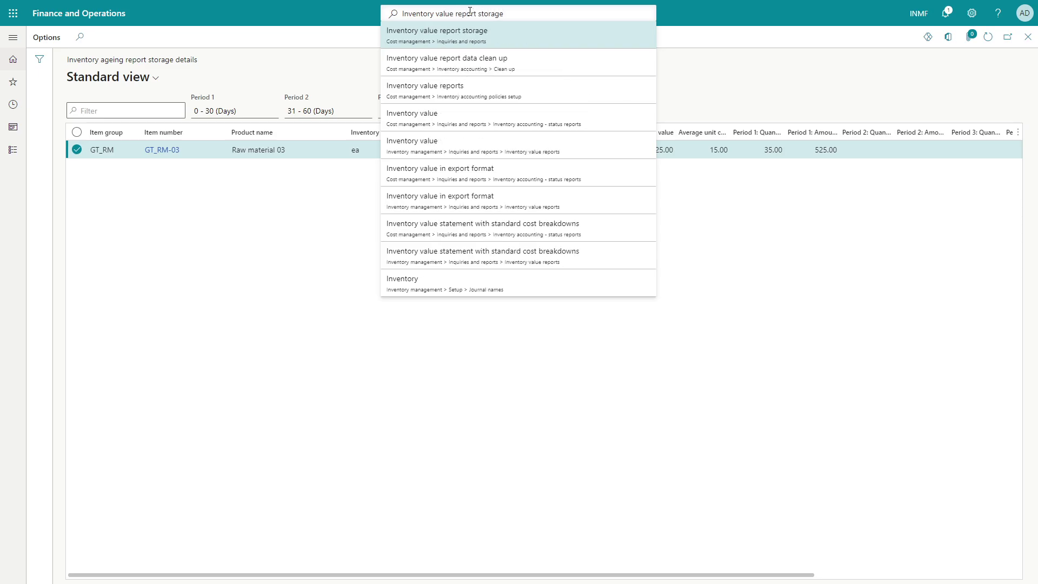
key("Return")
Step: Start a new inventory value report named GT_RM-03 with ID Trans and check the resource filter in the records to include
left_click(44, 38)
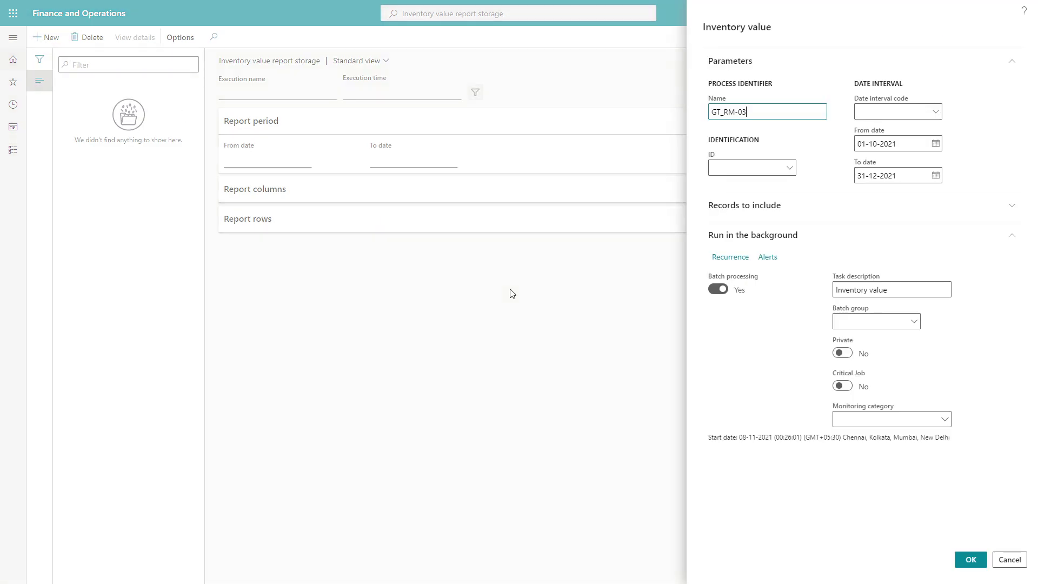
left_click(785, 172)
left_click(746, 206)
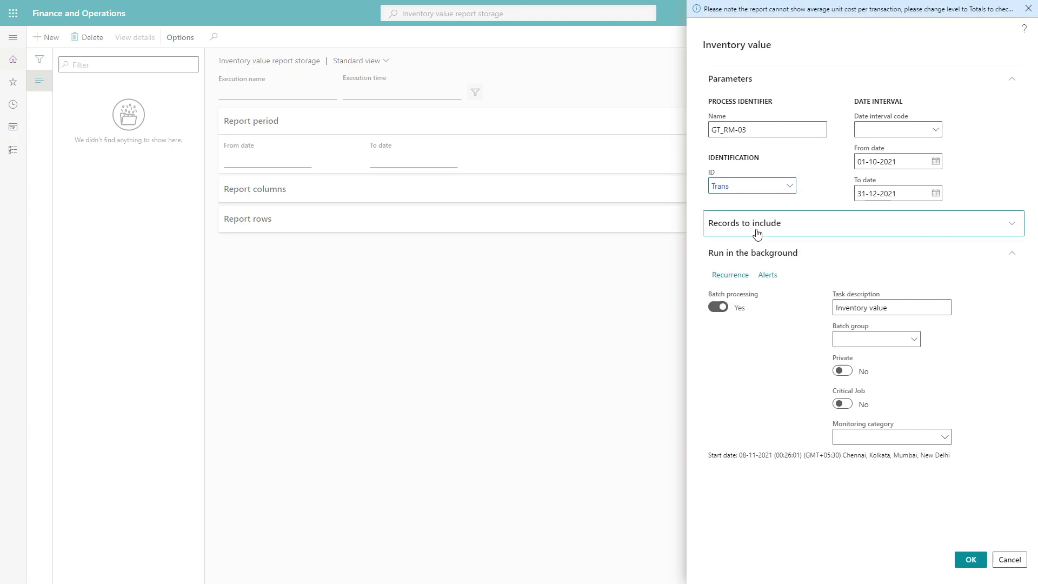
left_click(757, 234)
left_click_drag(757, 292, 708, 291)
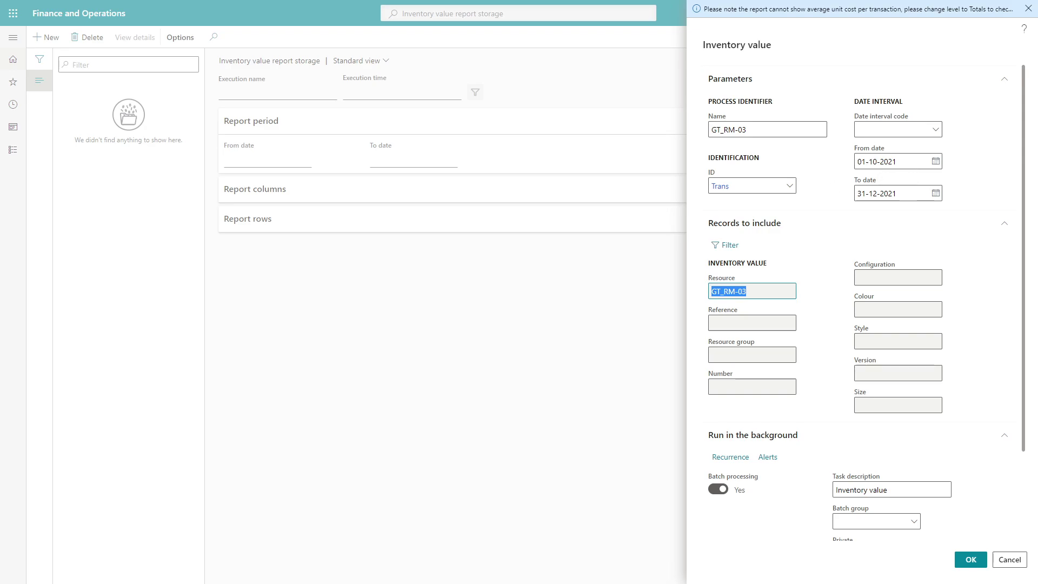
Step: Set the inventory value report's To date to 31-10-2021 and submit the report as a batch job
left_click(882, 164)
left_click(933, 195)
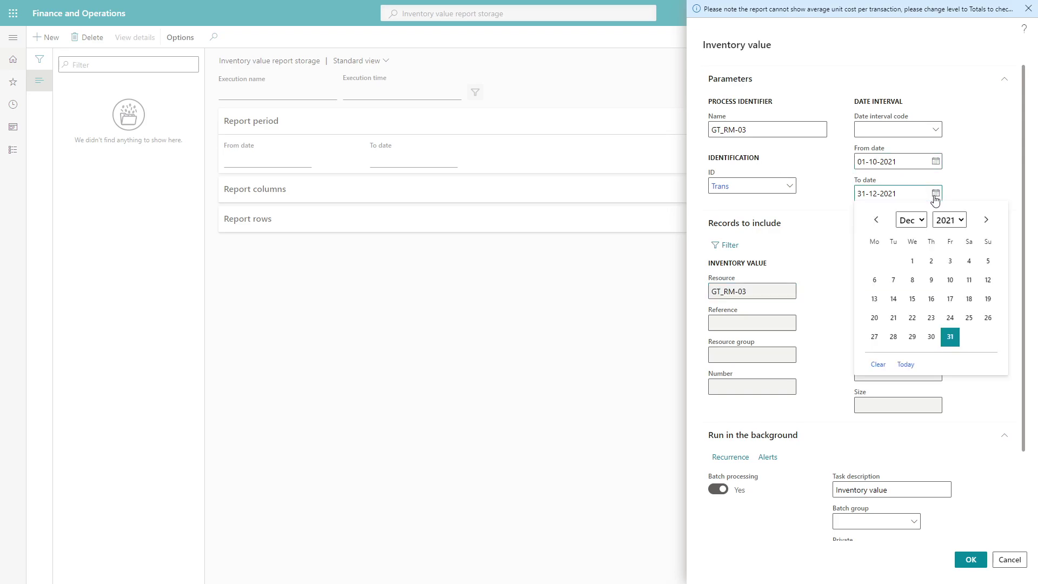
left_click(876, 219)
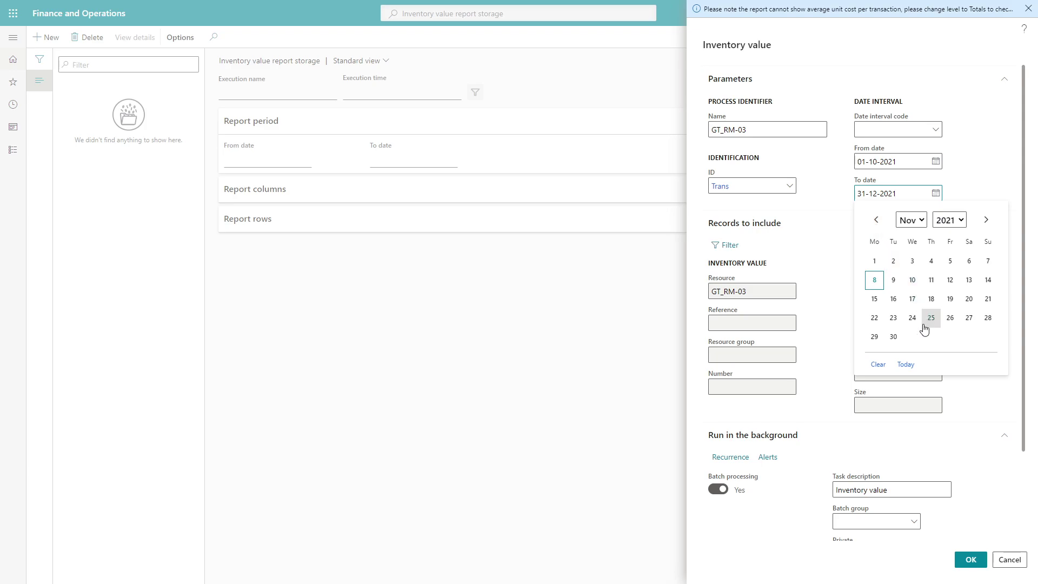
left_click(876, 220)
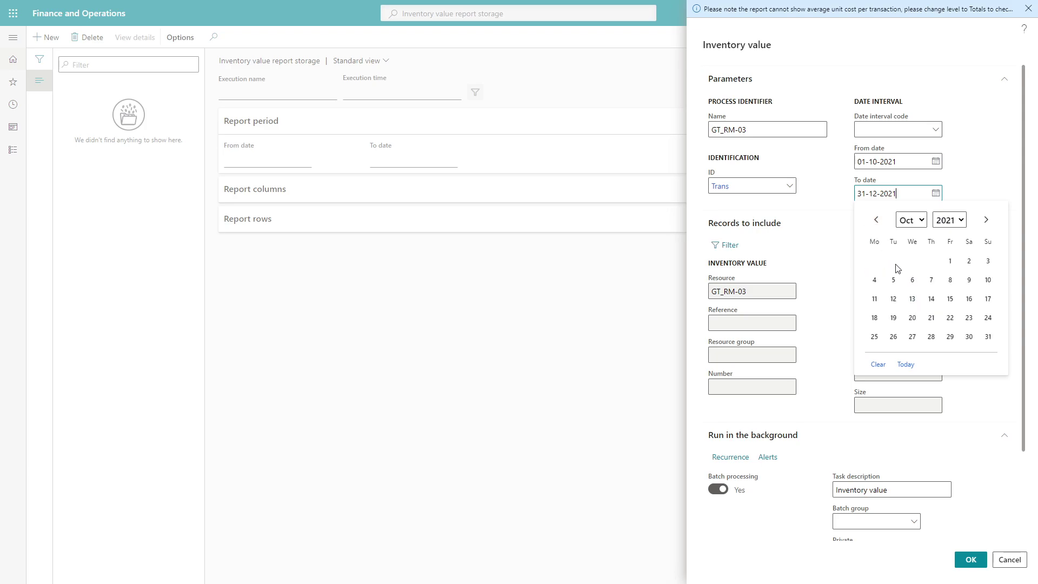
left_click(987, 339)
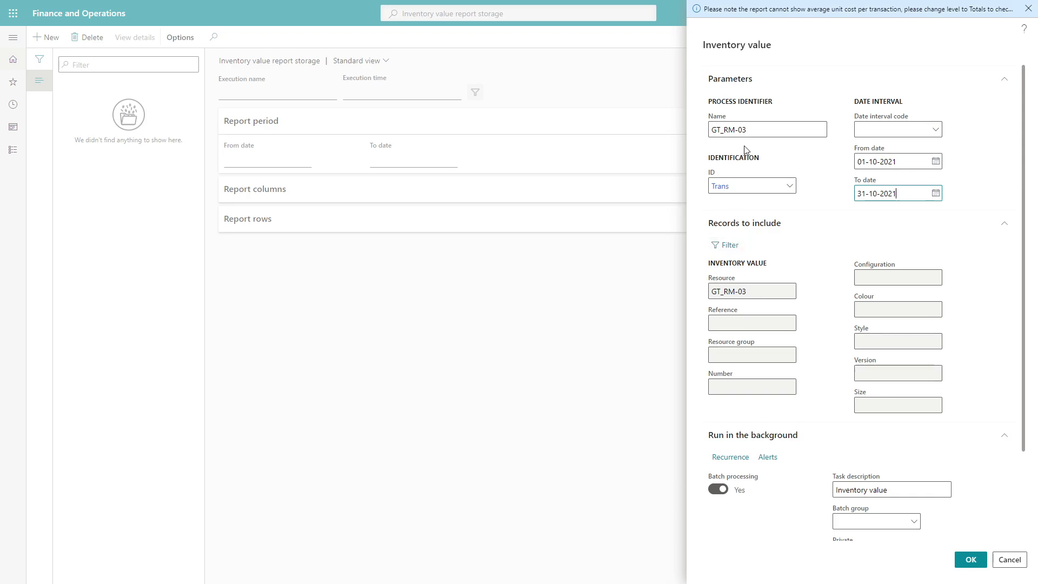
scroll(817, 407, "down", 3)
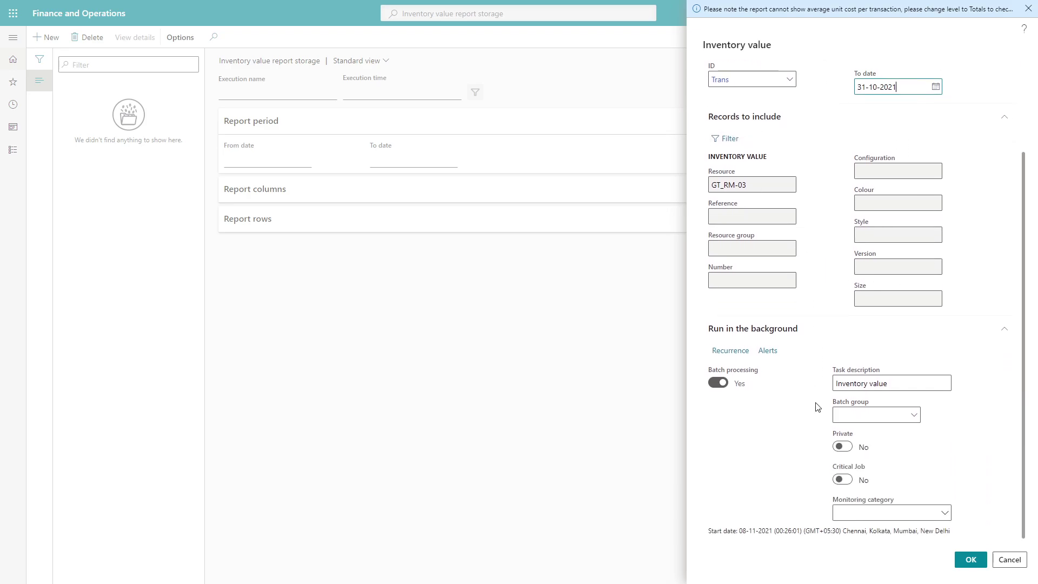
left_click(970, 560)
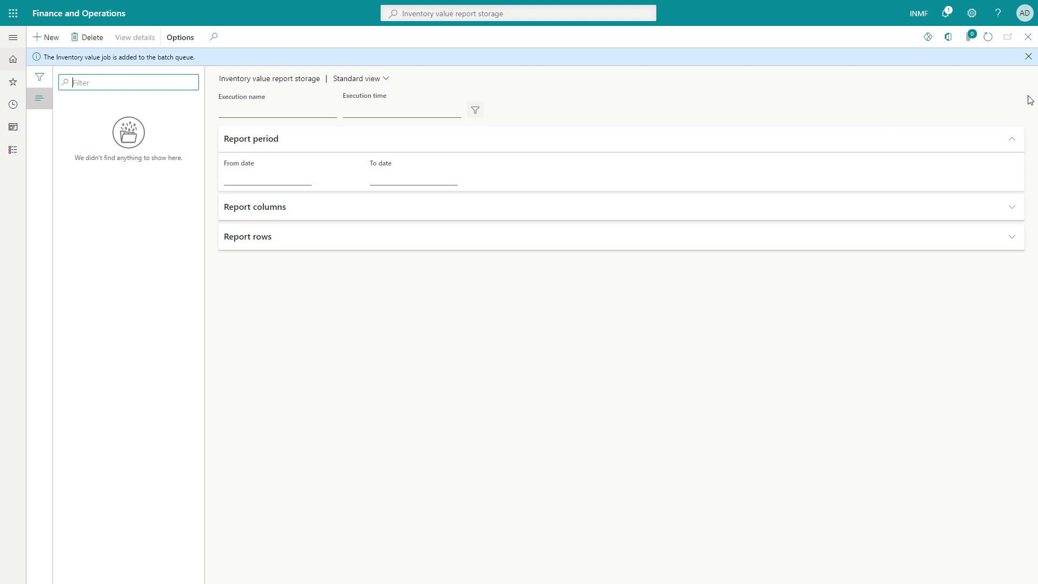
Step: Dismiss the batch notice, refresh the value report storage until the GT_RM-03 execution is listed, and open its details
left_click(1028, 56)
left_click(986, 37)
left_click(986, 37)
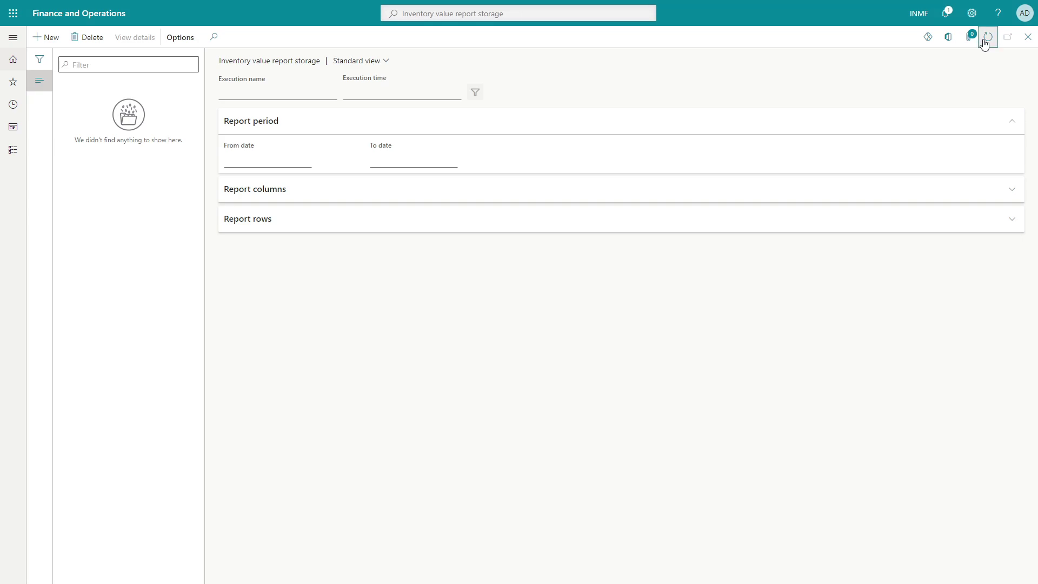
left_click(986, 38)
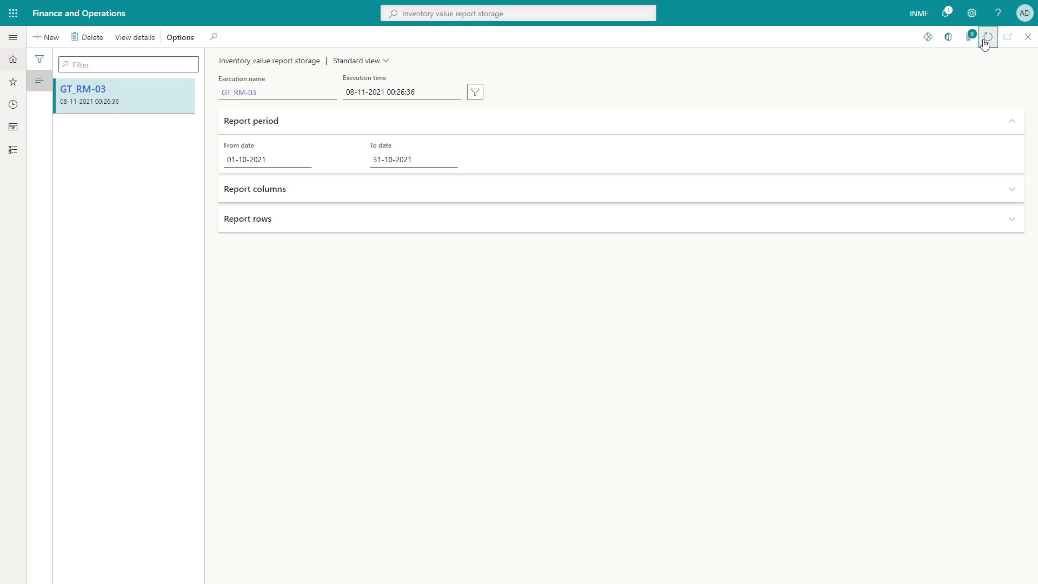
left_click(136, 38)
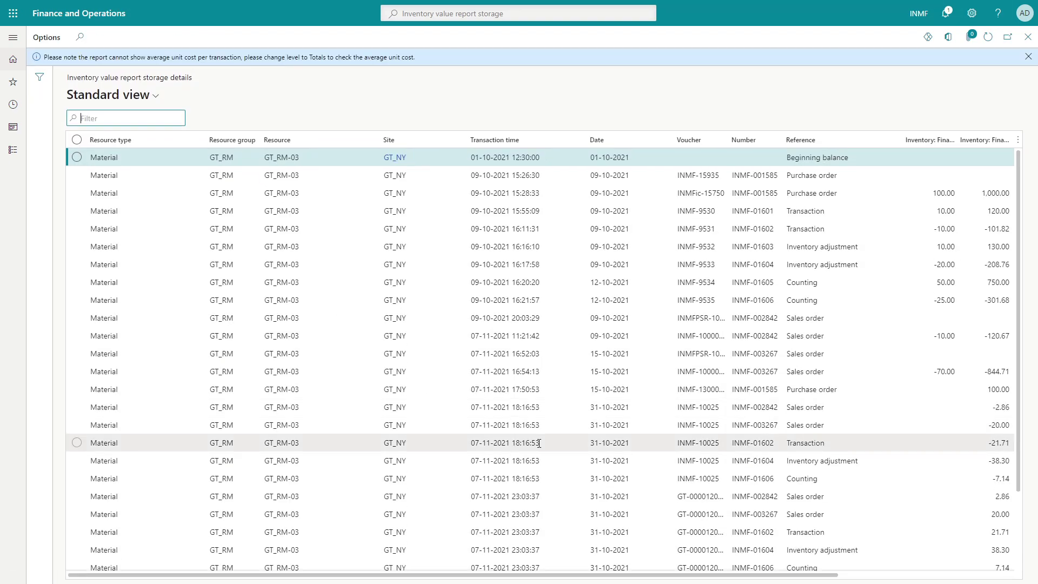
Step: Review the value report lines, export all rows to Excel and save the export file in Downloads
scroll(539, 443, "down", 3)
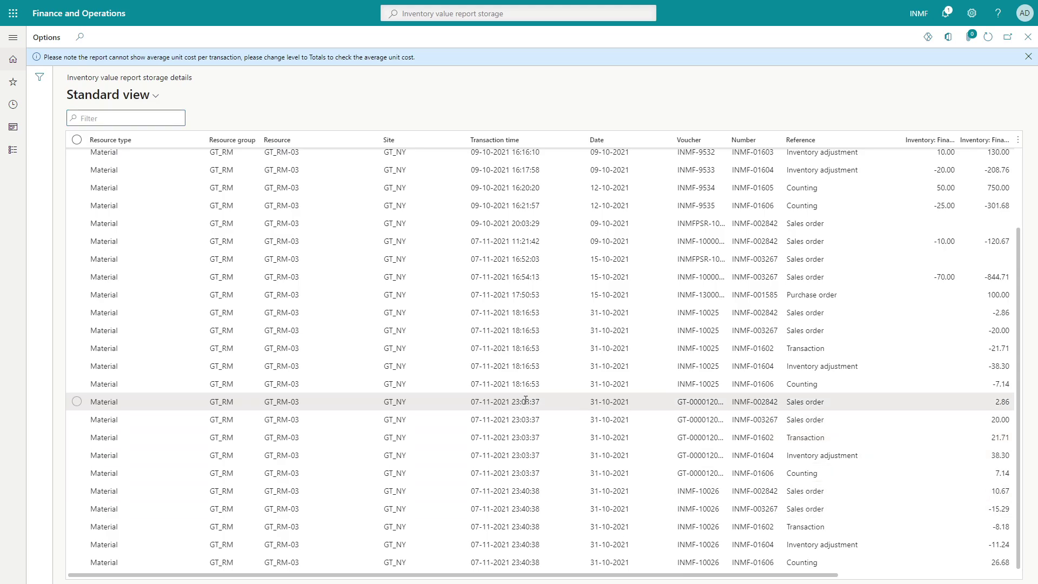
left_click(506, 402)
scroll(891, 508, "up", 3)
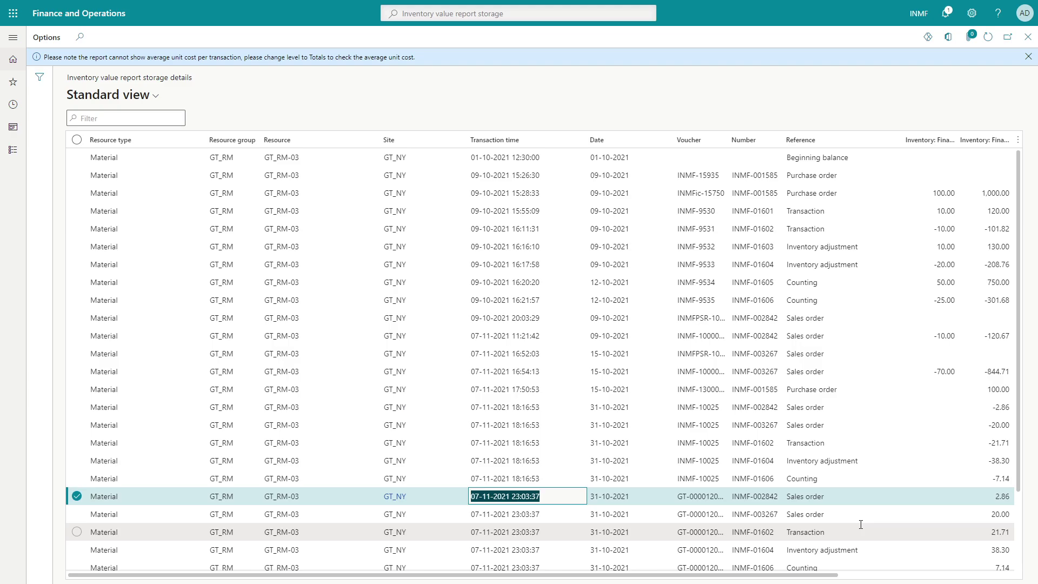
left_click_drag(782, 575, 746, 575)
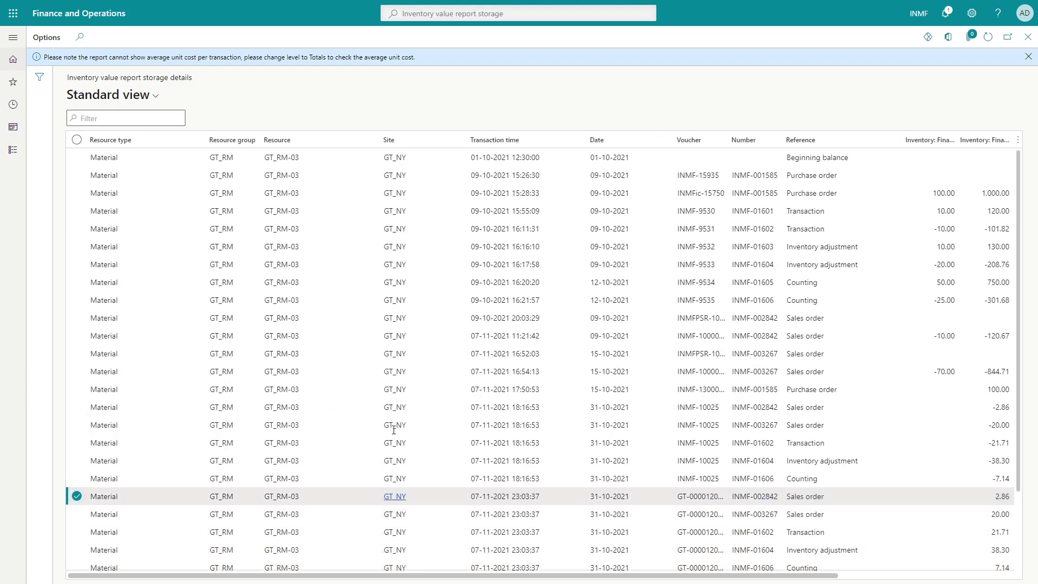
left_click(76, 140)
right_click(76, 143)
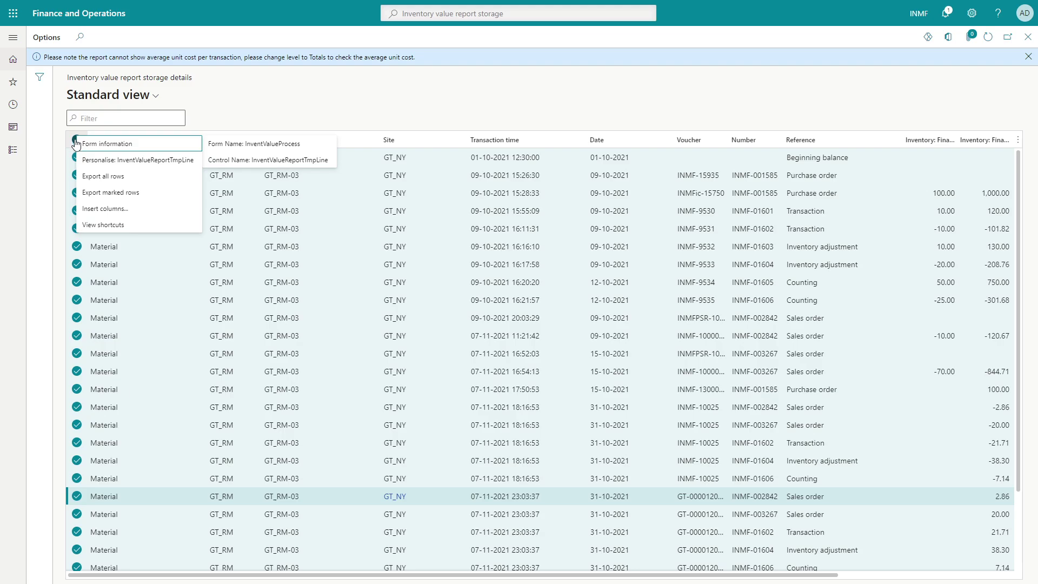
left_click(95, 176)
left_click(868, 71)
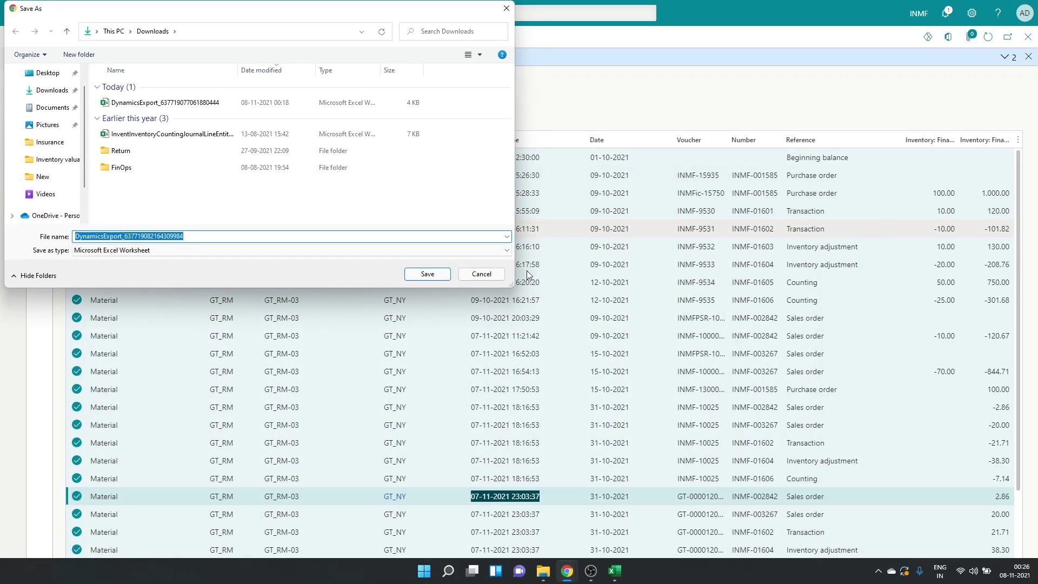
left_click(426, 274)
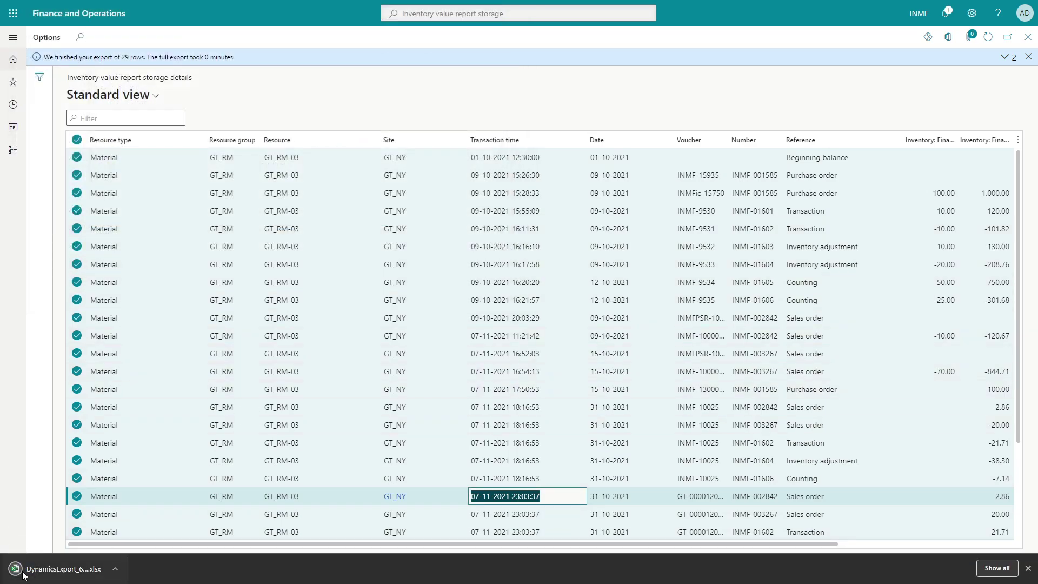
Step: Open the exported workbook for editing and auto-fit its columns so dates, vouchers and references are fully readable
left_click(23, 575)
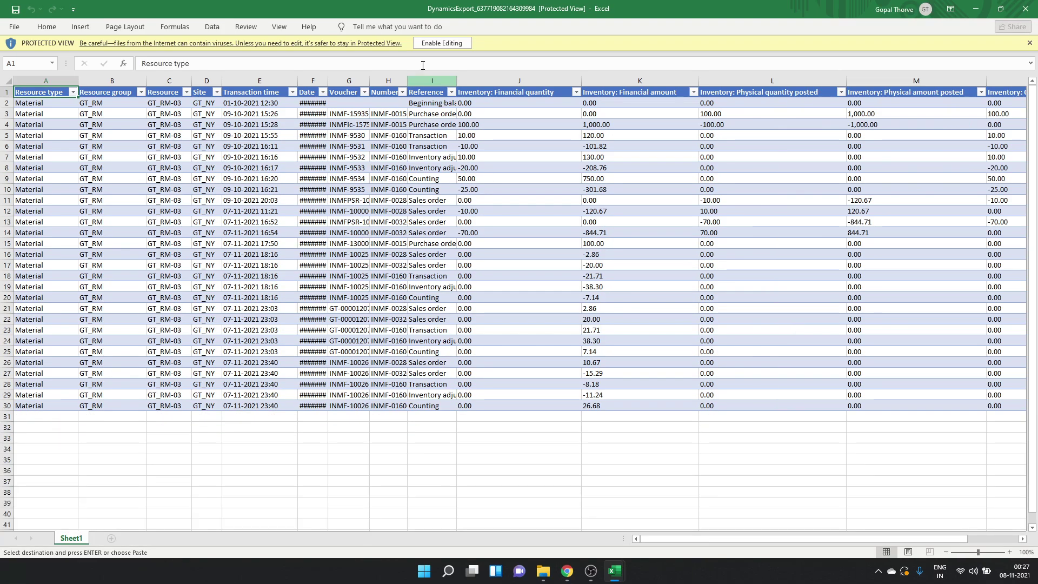
left_click(423, 47)
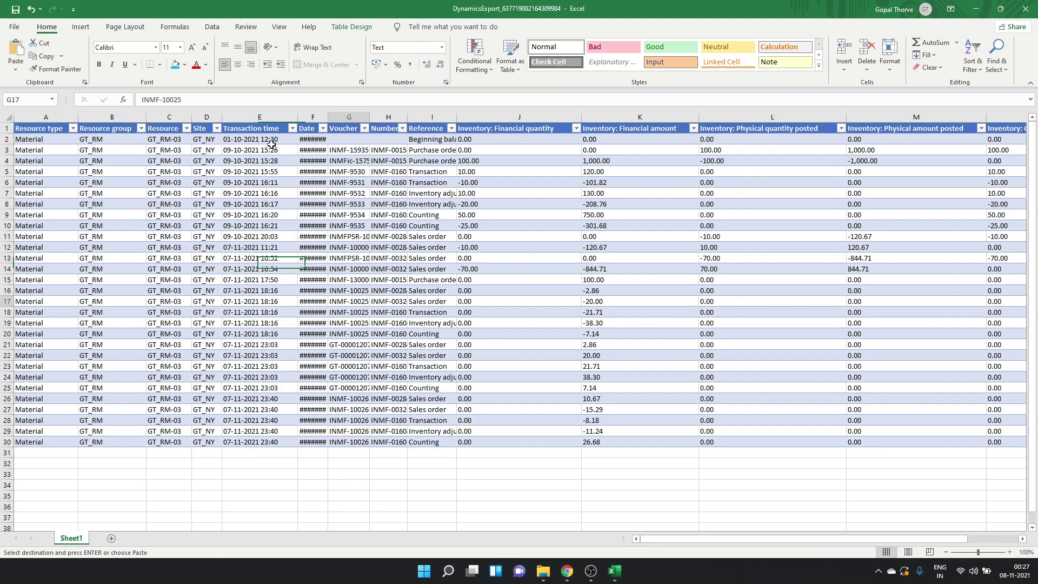
double_click(327, 117)
left_click(318, 237)
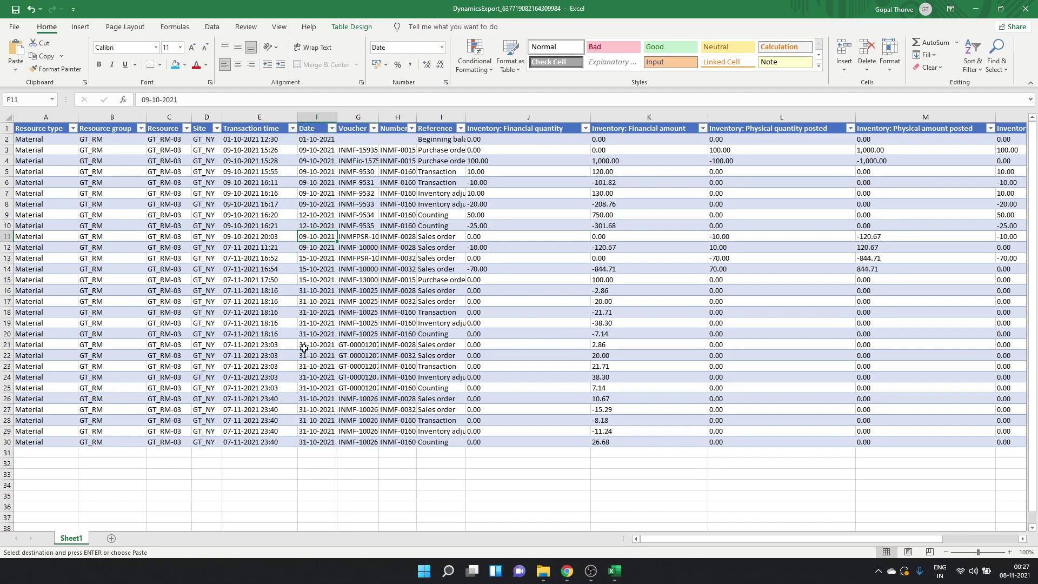
left_click(475, 118)
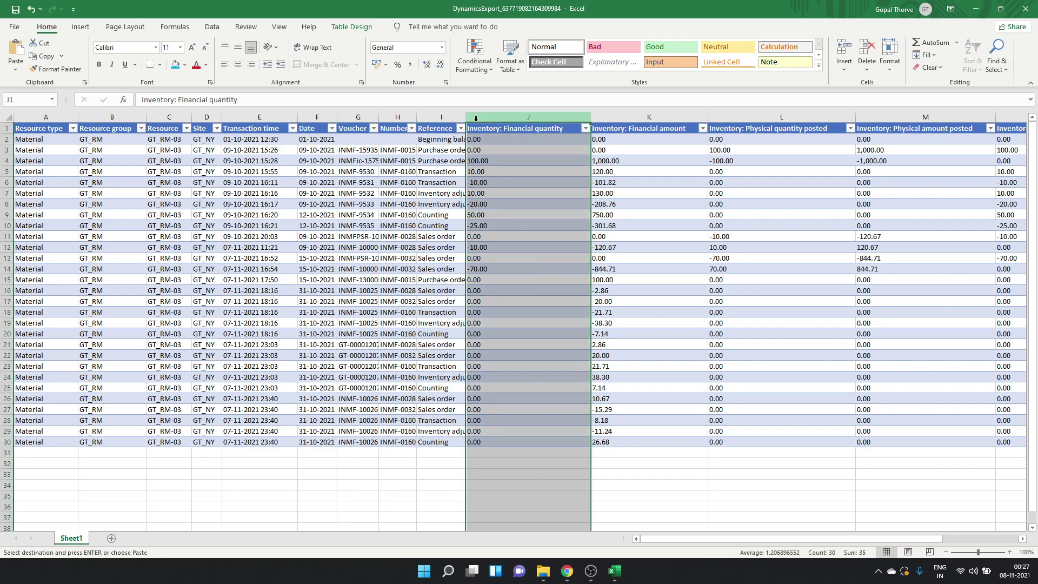
left_click(396, 313)
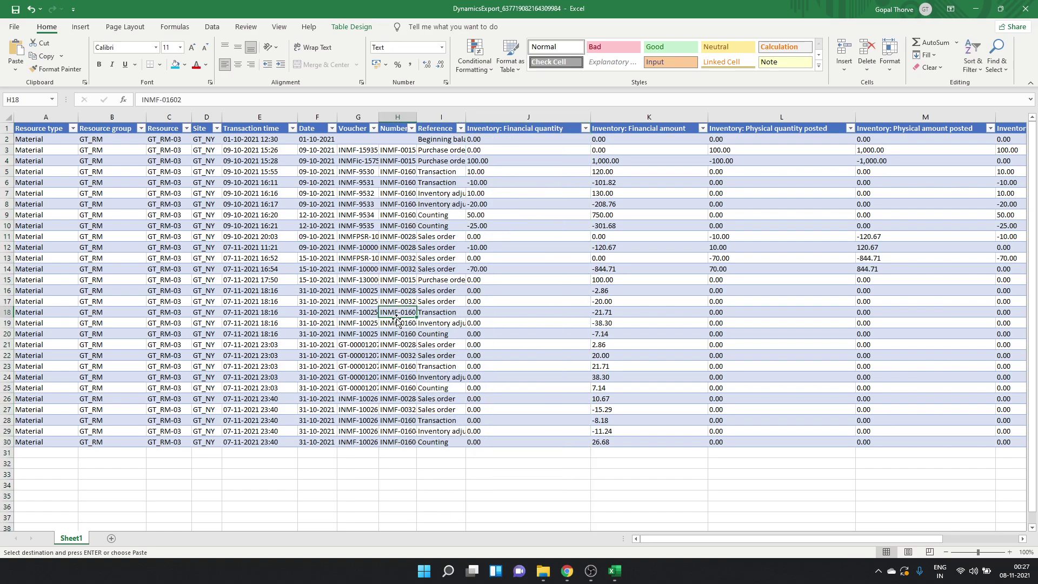
left_click(7, 118)
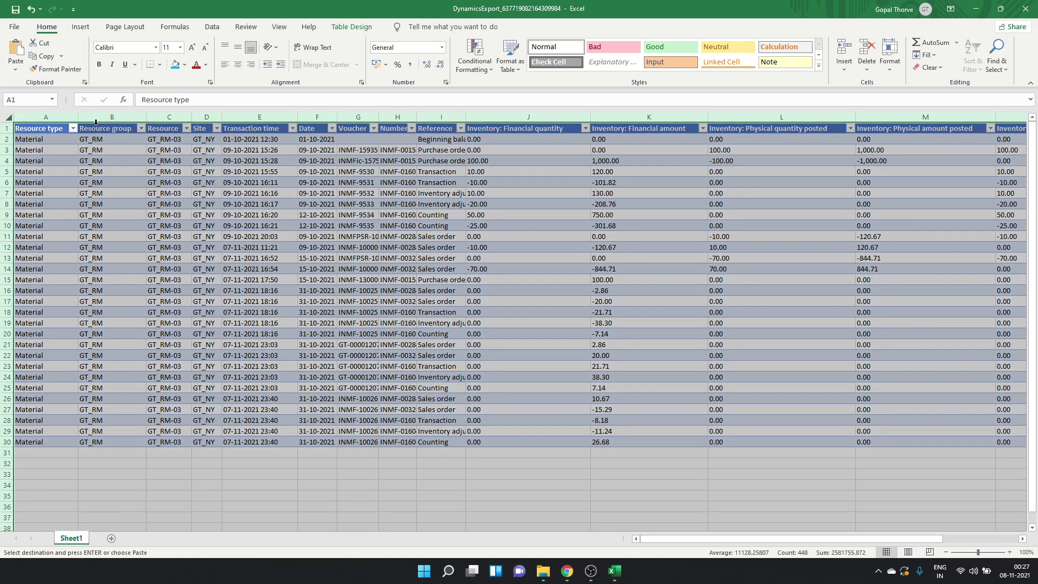
double_click(78, 117)
left_click(161, 257)
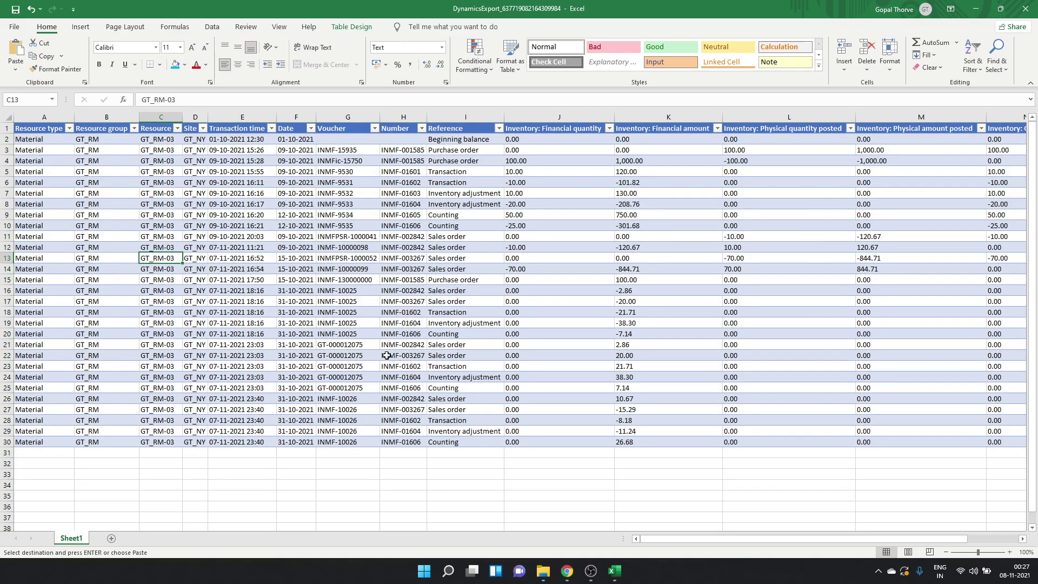
left_click(471, 411)
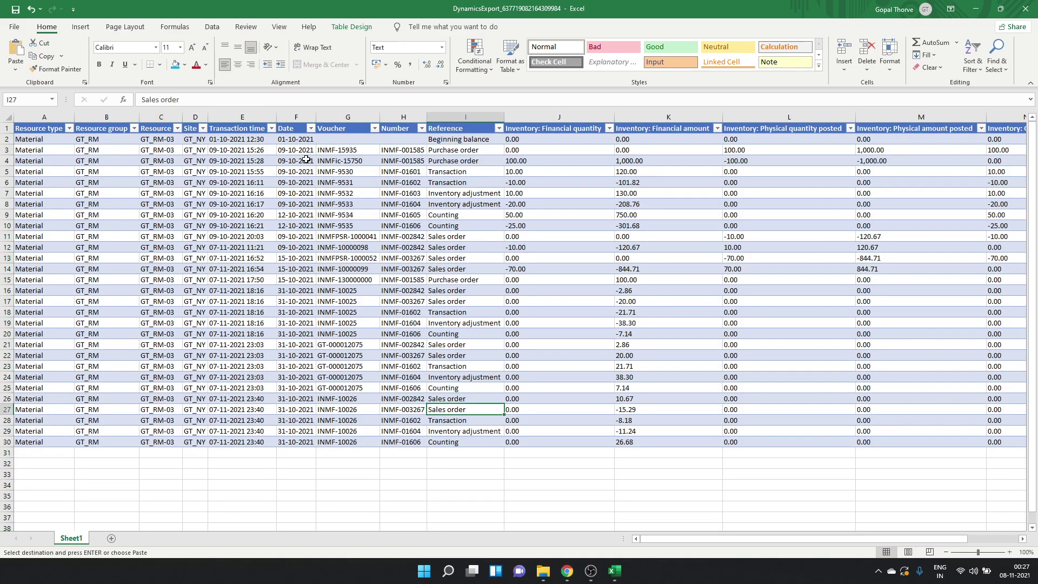
Step: Sort the exported table by Transaction time from oldest to newest
left_click(272, 128)
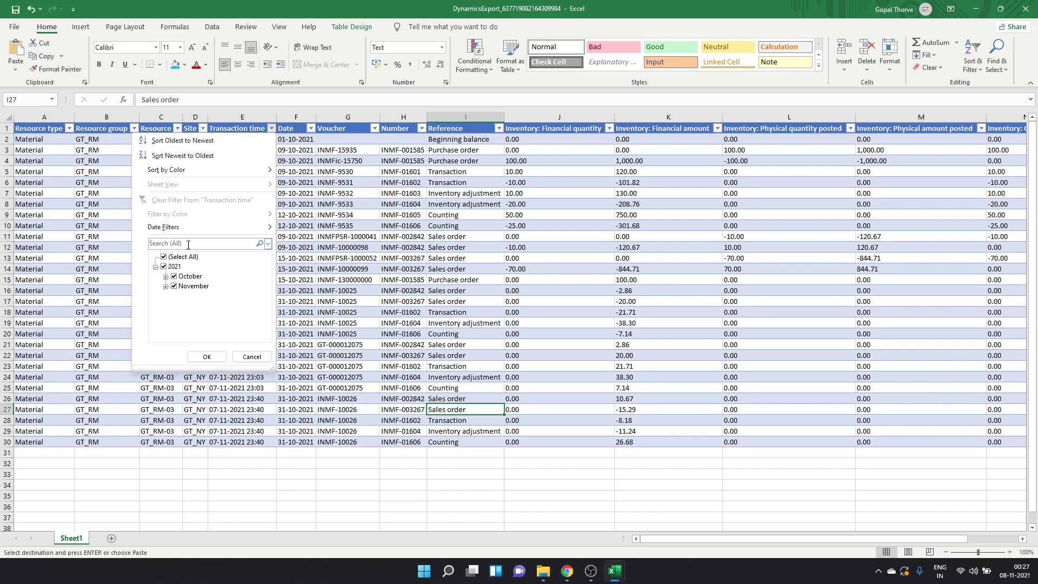
left_click(183, 141)
left_click(238, 226)
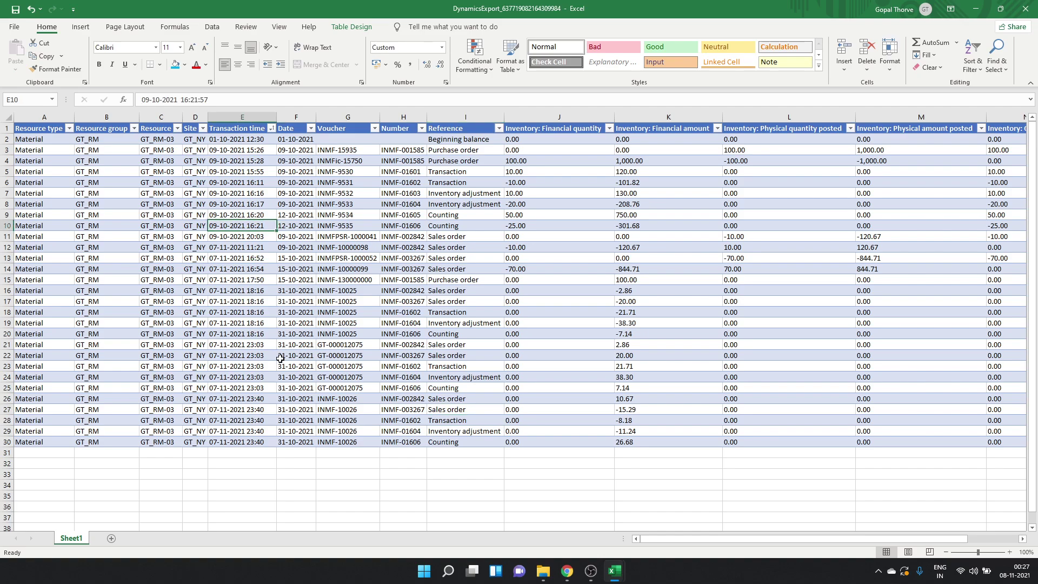
left_click(265, 398)
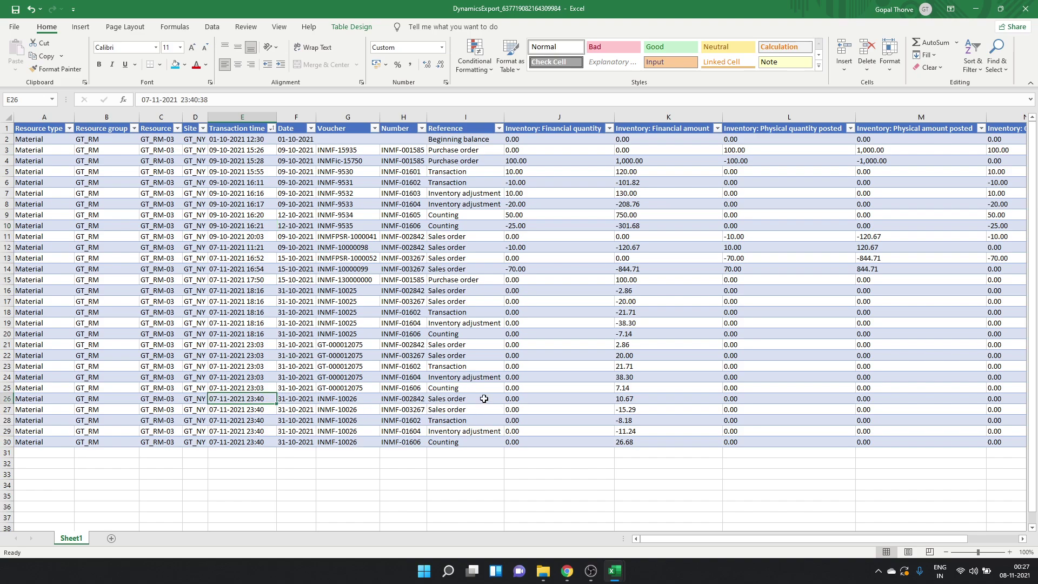
Step: Highlight rows 16 to 25, the closing adjustments and their reversals, with a light blue fill
left_click(585, 390)
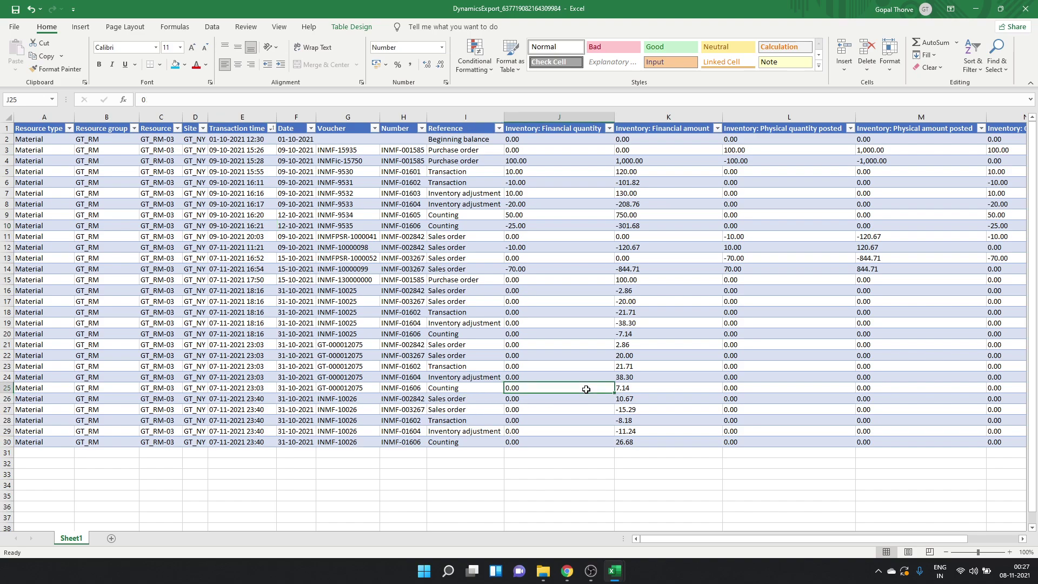
left_click(6, 387)
left_click_drag(13, 373, 50, 299)
right_click(7, 318)
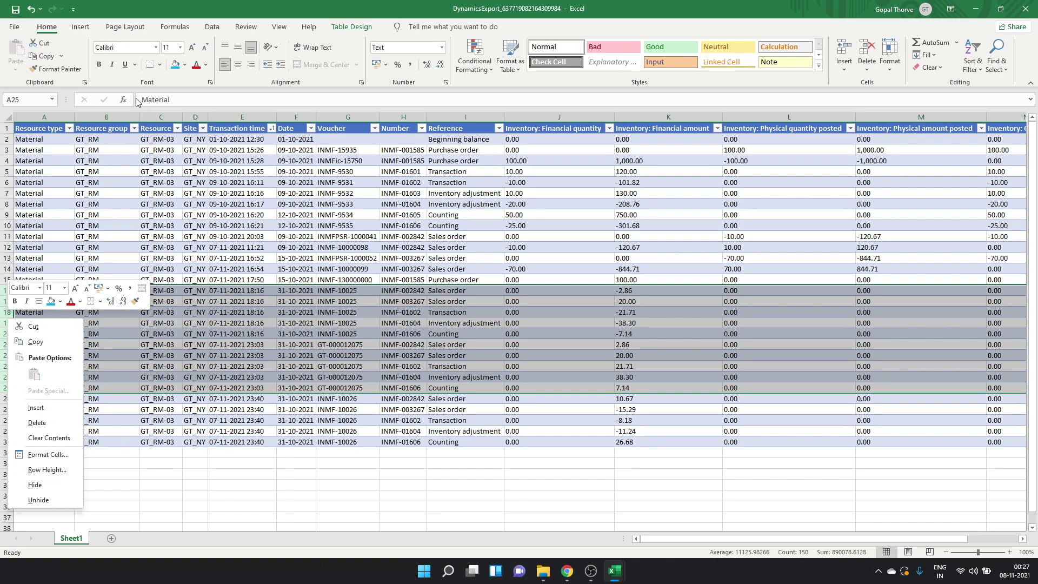
left_click(175, 65)
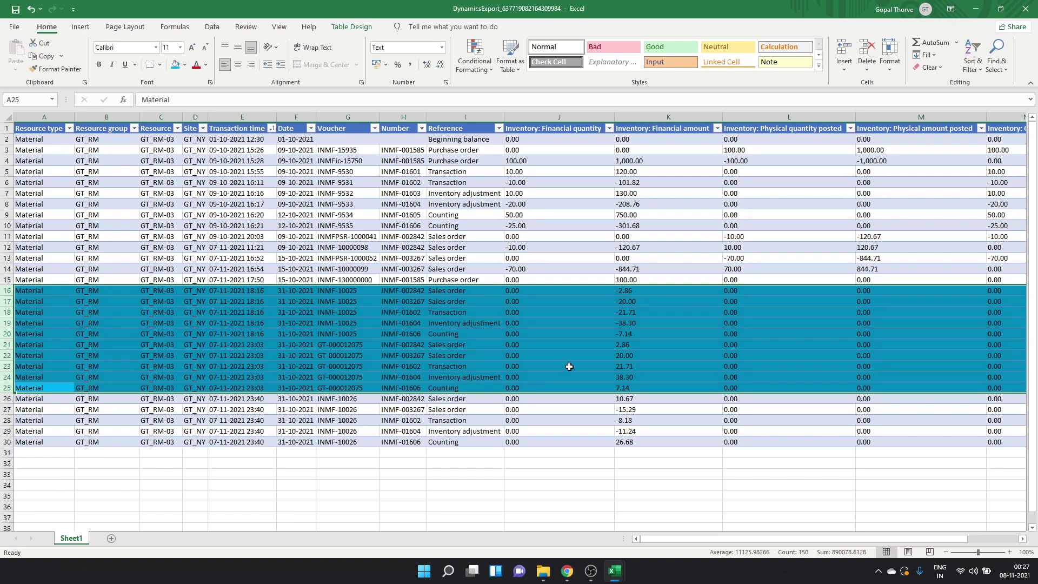
left_click(569, 366)
Step: Check the sum of the financial amounts in the highlighted rows, comparing the closing adjustments with their reversals
left_click_drag(642, 290, 642, 387)
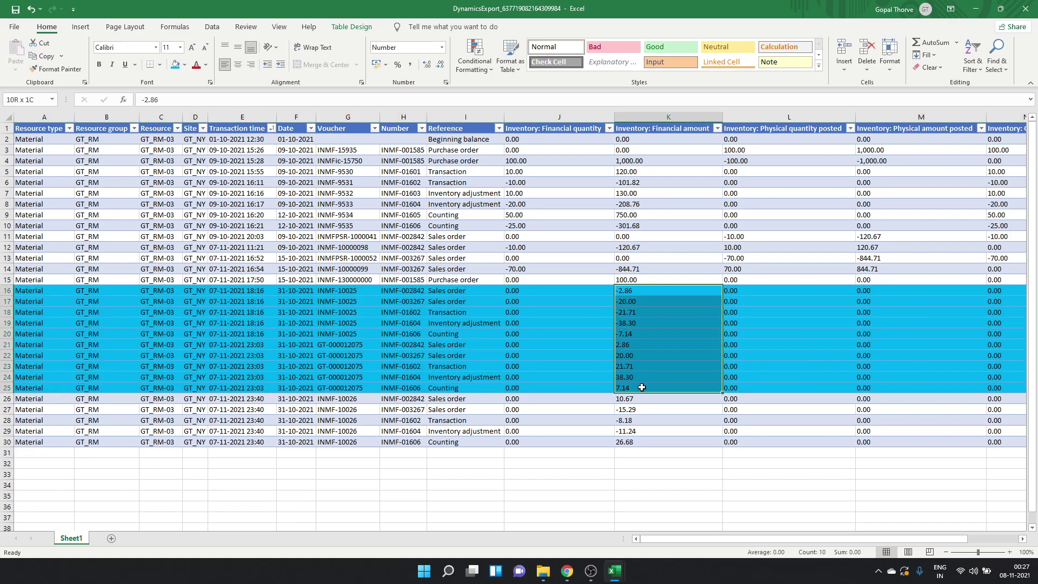
left_click(465, 311)
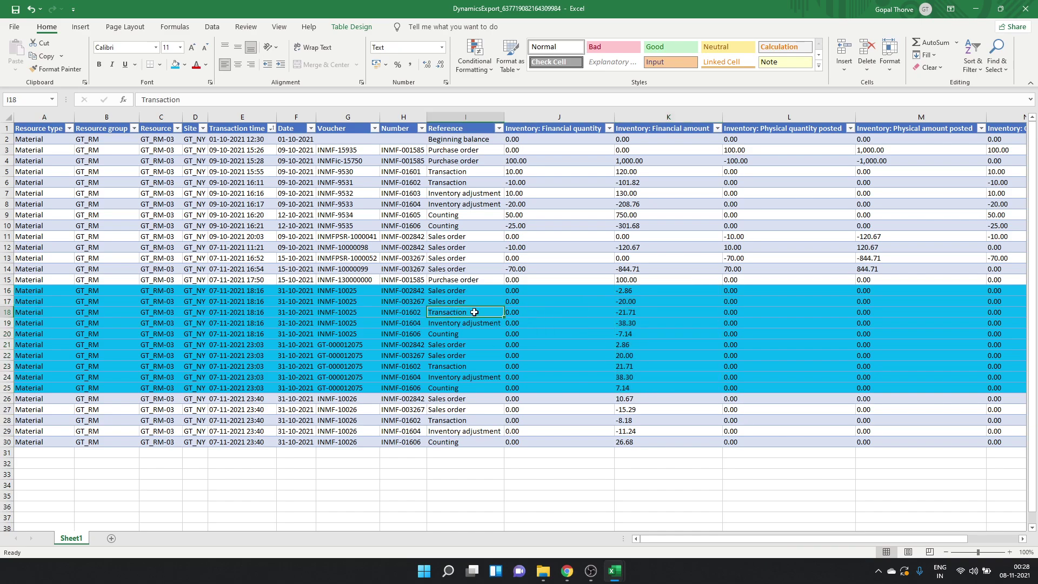
left_click(628, 290)
left_click_drag(628, 291, 627, 333)
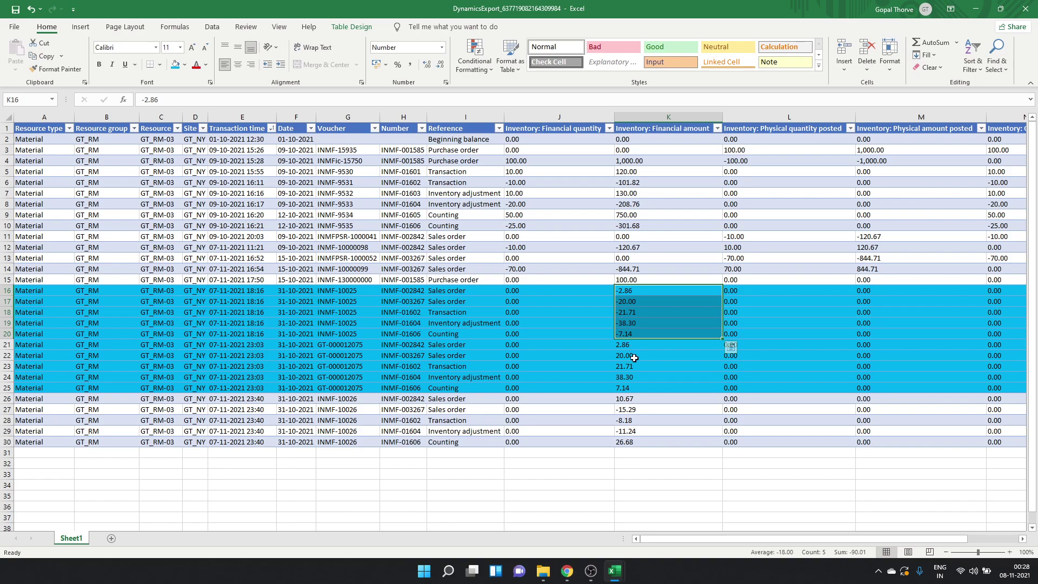
left_click_drag(631, 388, 630, 351)
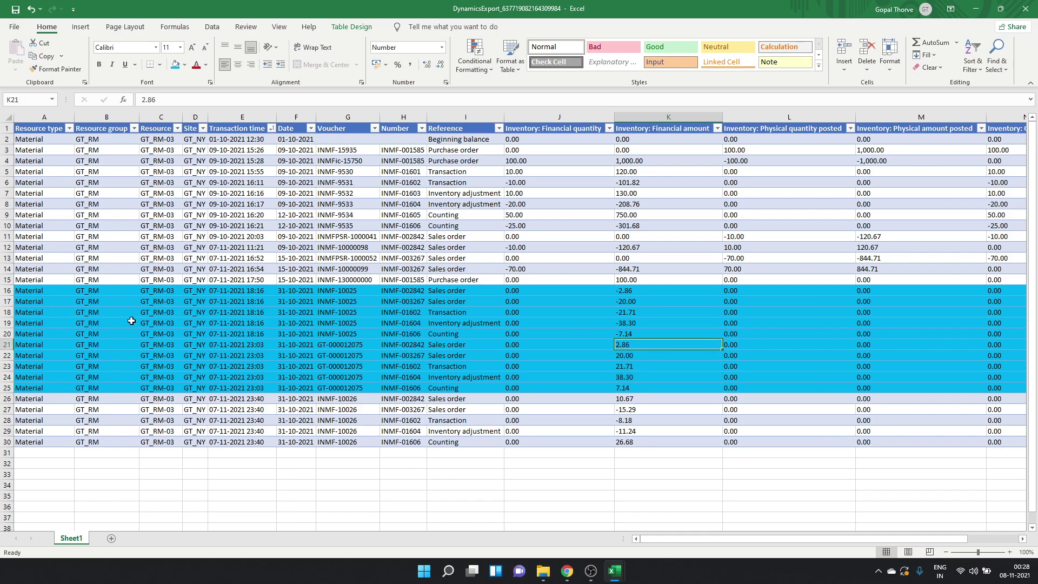
Step: Delete rows 16 to 25 containing the offsetting closing adjustments and reversals
left_click(11, 387)
left_click_drag(12, 387, 8, 291)
right_click(7, 301)
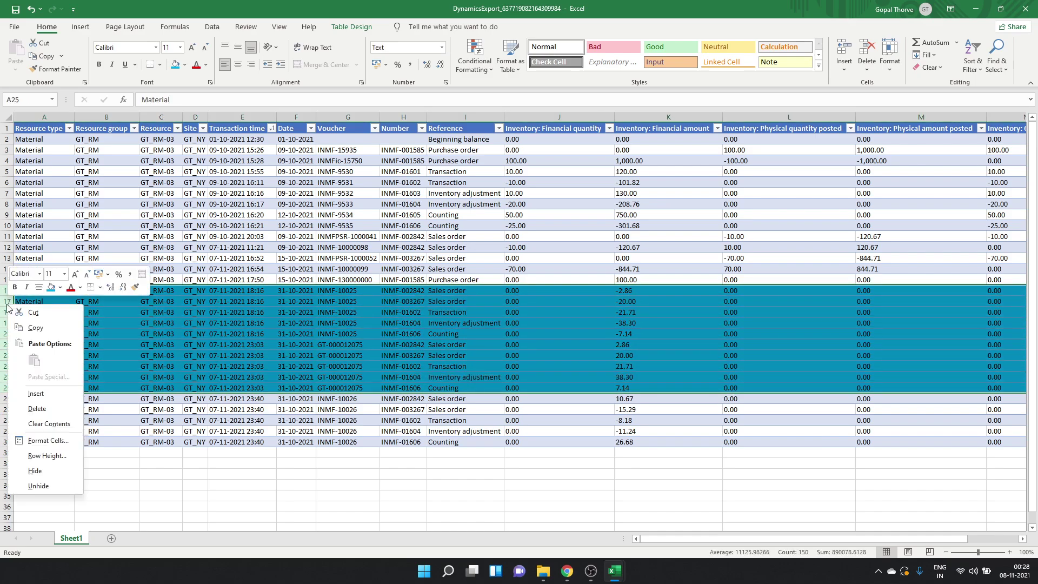
left_click(37, 409)
left_click(618, 298)
left_click_drag(664, 351, 657, 346)
left_click(589, 373)
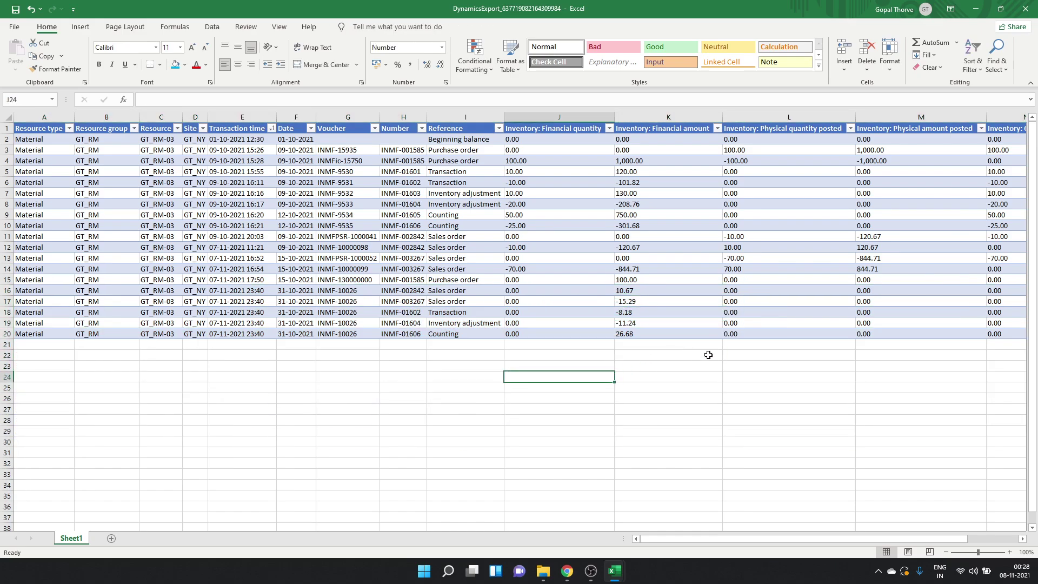
Step: Total the Inventory: Quantity column in cell N24 with a SUM formula
key("Right")
key("Right")
key("Right")
key("Right")
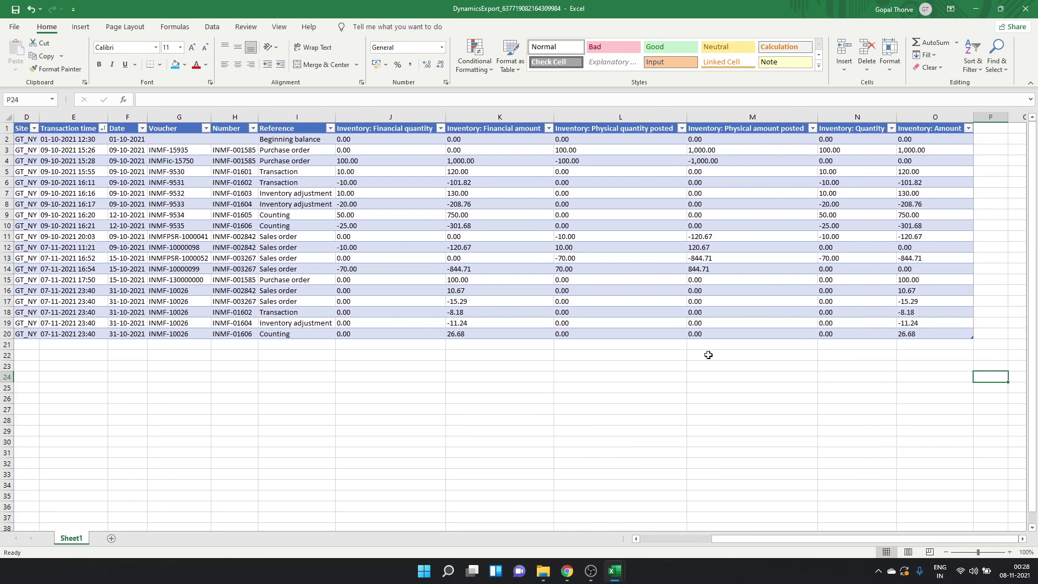
type("=sum(")
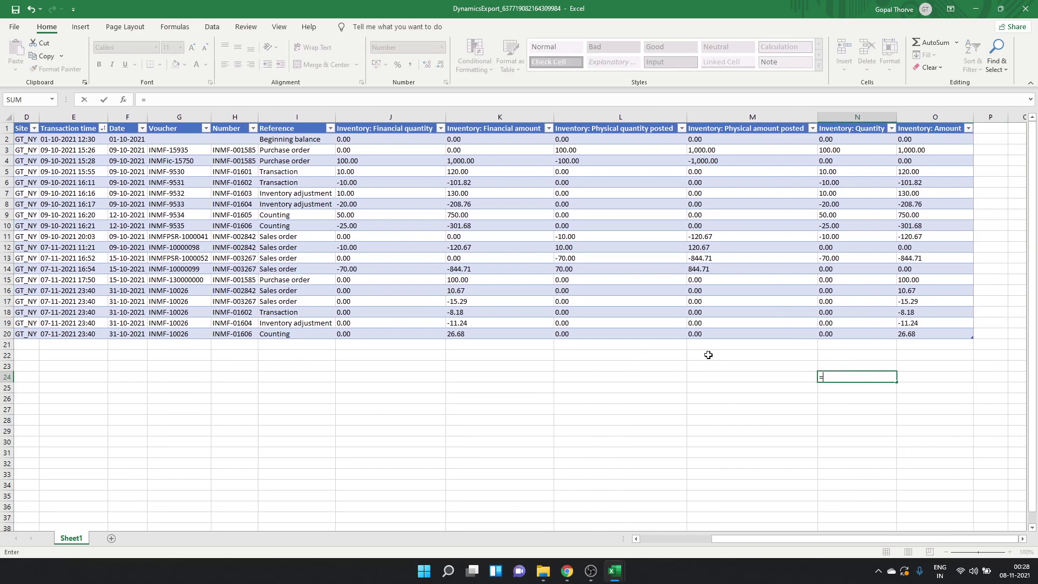
key("Up")
key("Up")
key("Up")
key("Up")
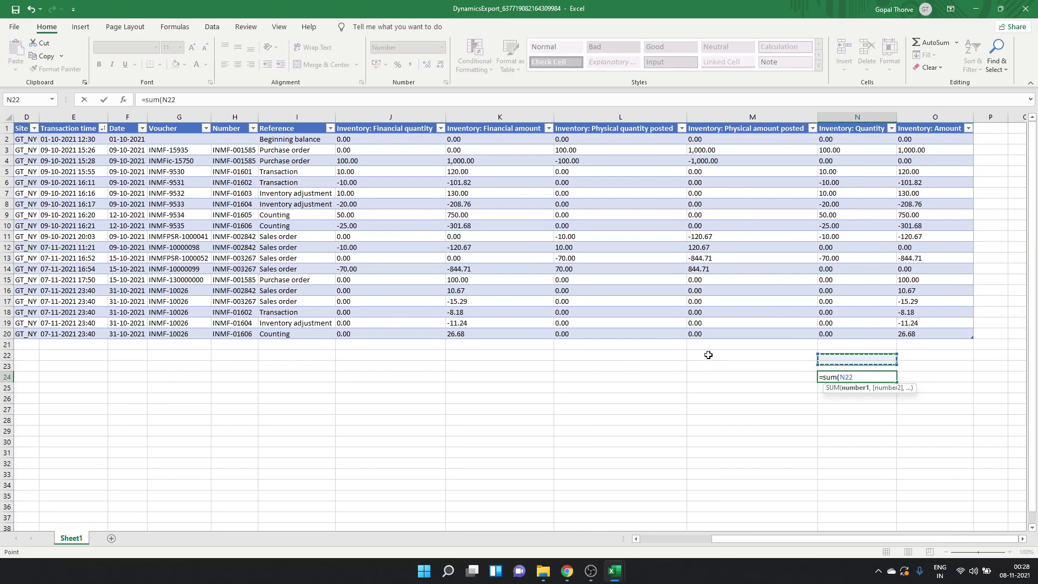
key("shift+Up")
key("shift+Up")
key("shift+Up")
key("shift+Up")
key("shift+Up")
key("shift+Up")
key("shift+Up")
key("shift+Up")
key("shift+Up")
key("shift+Up")
key("shift+Up")
key("shift+Up")
key("shift+Up")
key("shift+Up")
key("shift+Up")
key("shift+Up")
key("shift+Up")
key("shift+Up")
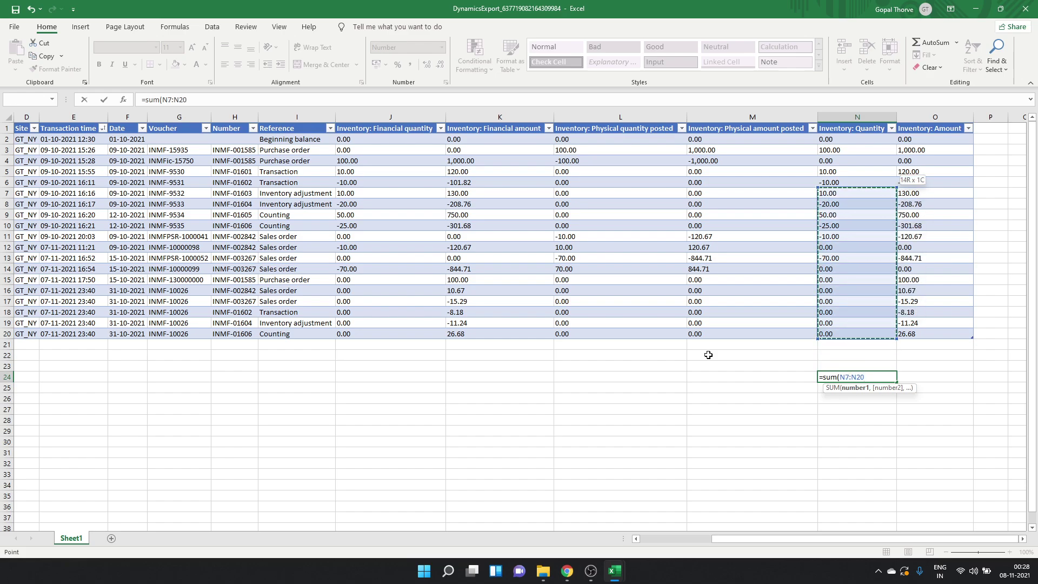
key("Return")
Step: Total the Inventory: Amount column in cell O24 with a SUM formula over AxTable1[Inventory: Amount]
key("Up")
key("Right")
type("=sum(")
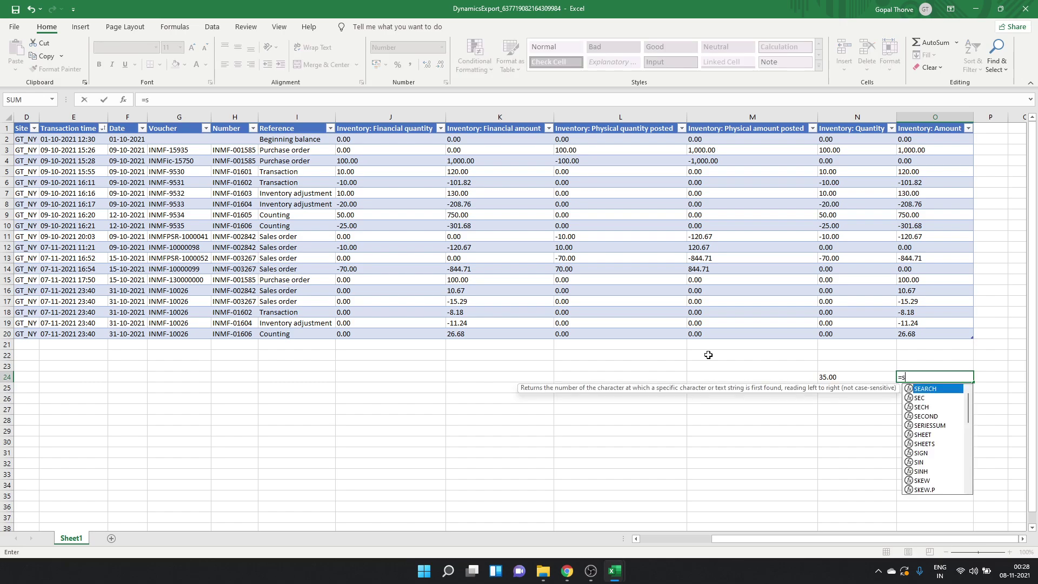
key("Up")
key("Up")
key("Up")
key("Up")
key("shift+Up")
key("shift+Up")
key("shift+Up")
key("shift+Up")
key("shift+Up")
key("shift+Up")
key("shift+Up")
key("shift+Up")
key("shift+Up")
key("shift+Up")
key("shift+Up")
key("shift+Up")
key("shift+Up")
key("shift+Up")
key("shift+Up")
key("shift+Up")
key("shift+Up")
key("shift+Up")
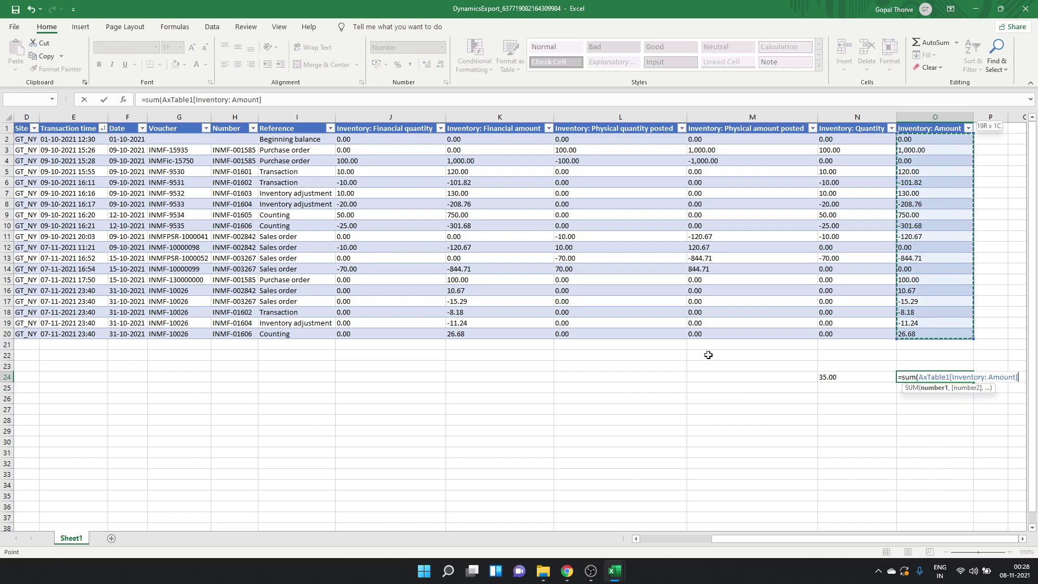
key("Return")
key("Up")
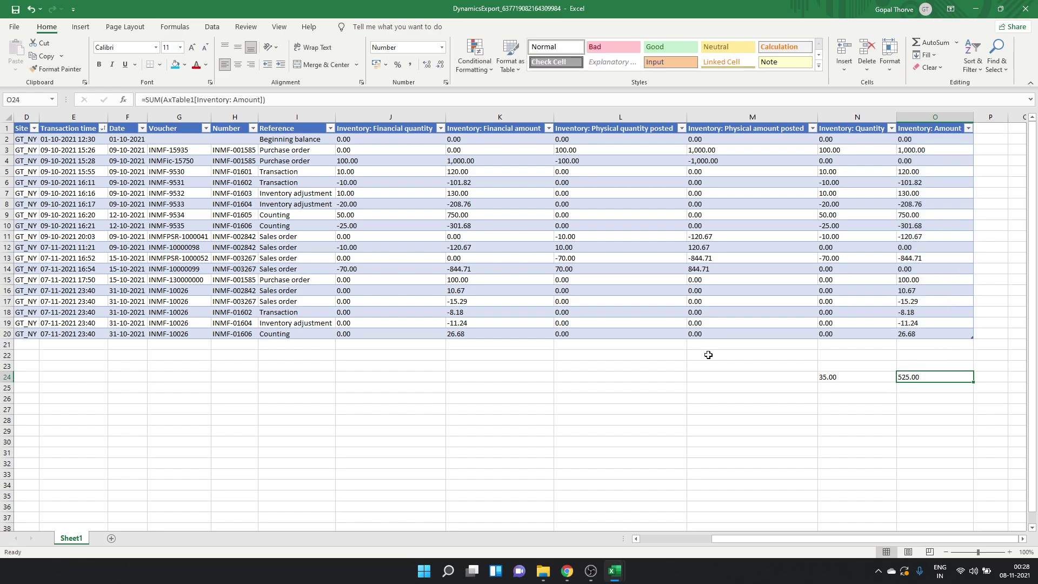
Step: Compare the first sales order closing adjustment in the export with the FIFO workbook's inventory ledger, and review its quantity and physical amount columns
left_click(310, 314)
left_click(467, 293)
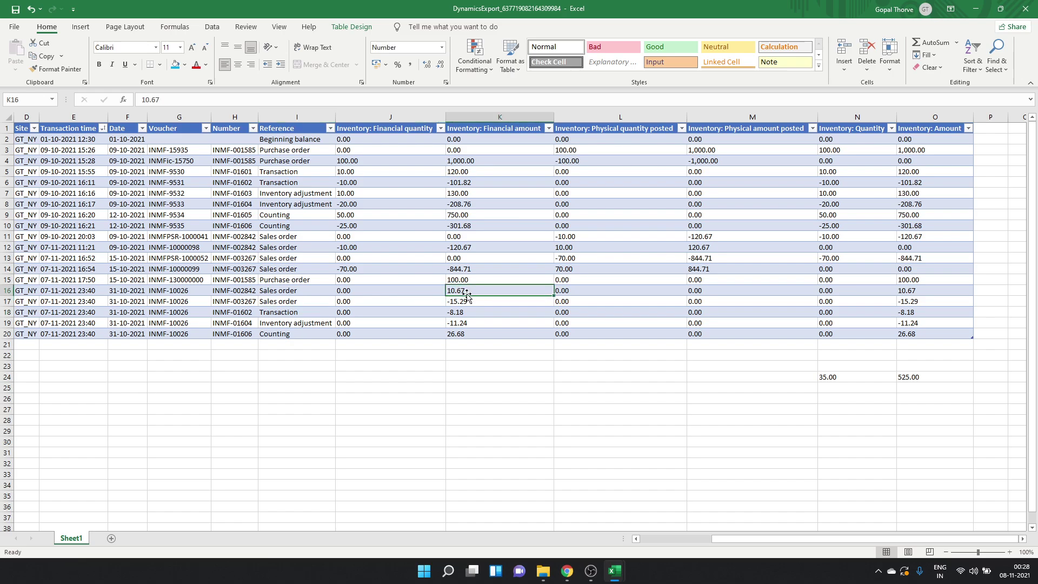
key("alt+Tab")
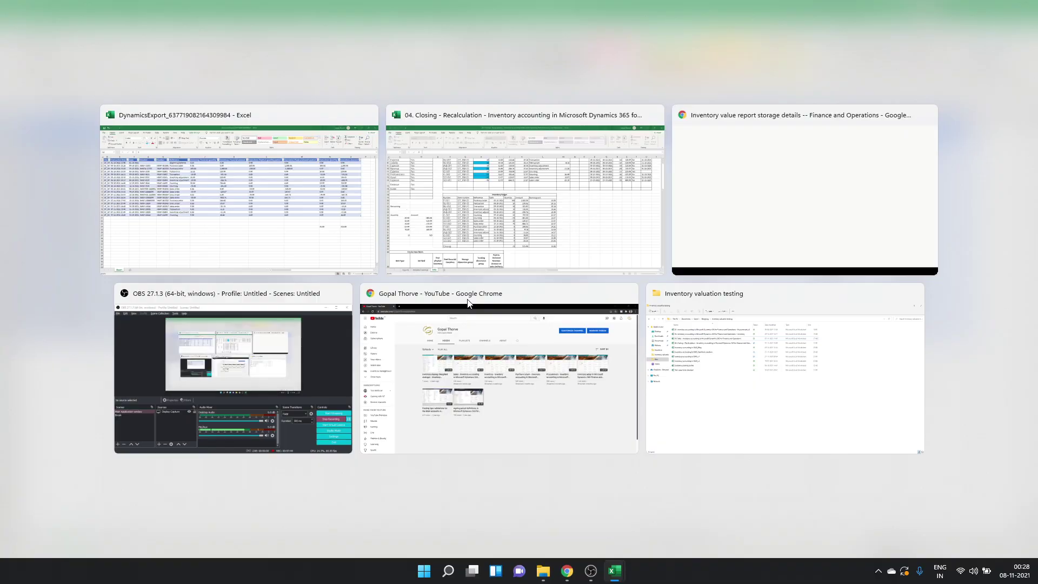
key("Left")
key("Up")
key("Up")
key("Up")
key("Up")
key("Up")
key("Up")
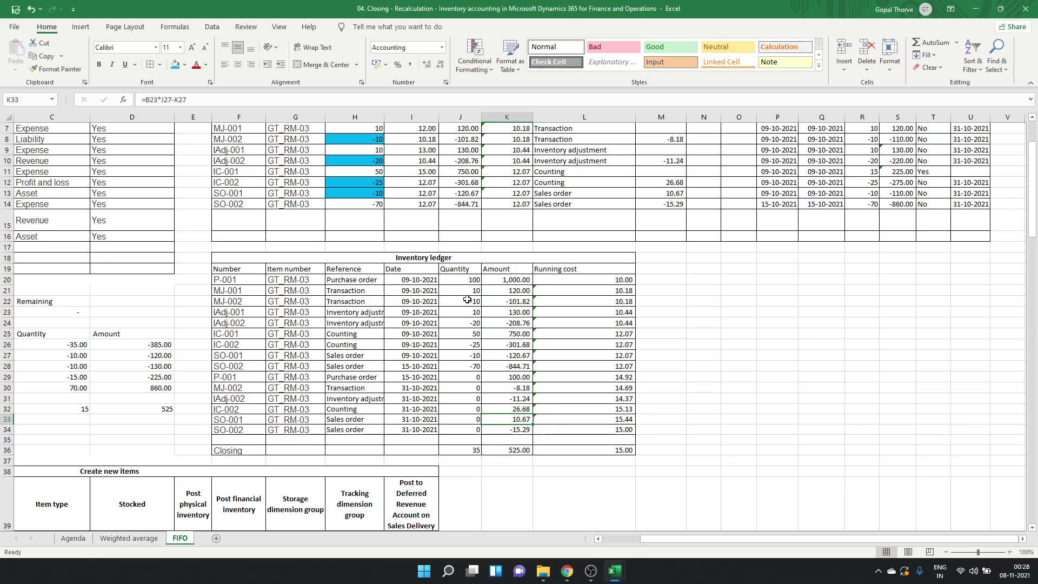
key("alt+Tab")
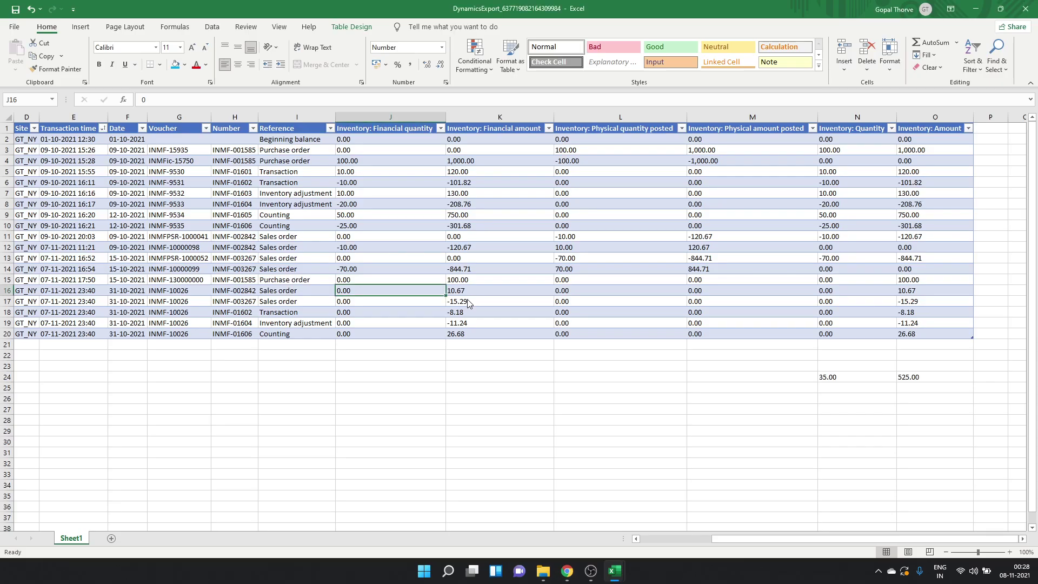
key("Right")
key("Right")
key("Right")
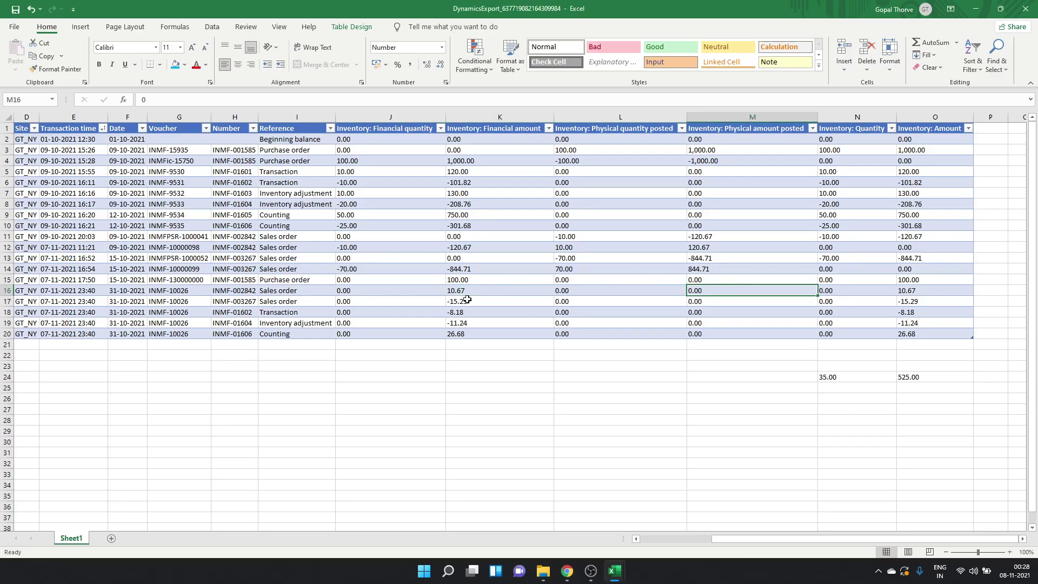
key("Down")
key("Left")
key("Left")
key("Left")
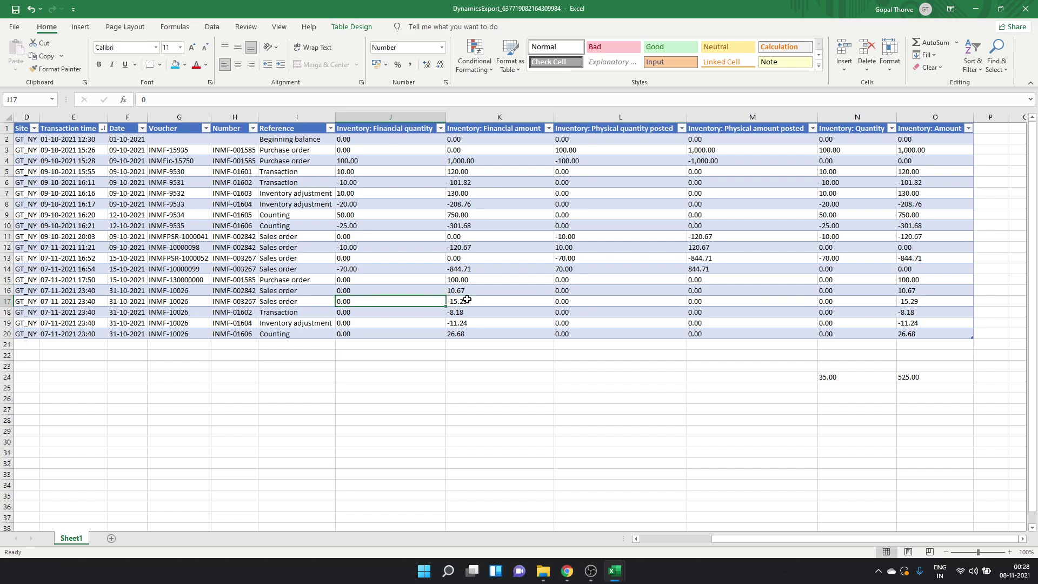
Step: Compare the export's transaction, inventory adjustment and counting closing amounts with the MJ-002, IAdj-002 and IC-002 lines in the FIFO inventory ledger
key("Down")
key("Right")
key("alt+Tab")
key("Down")
key("alt+Tab")
key("alt+Tab")
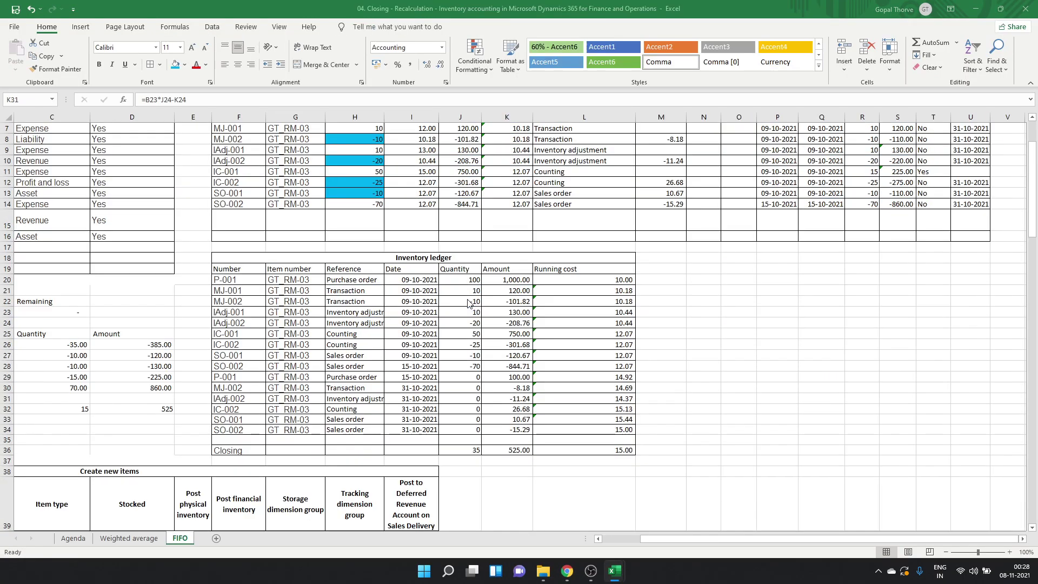
key("alt+Tab")
key("Down")
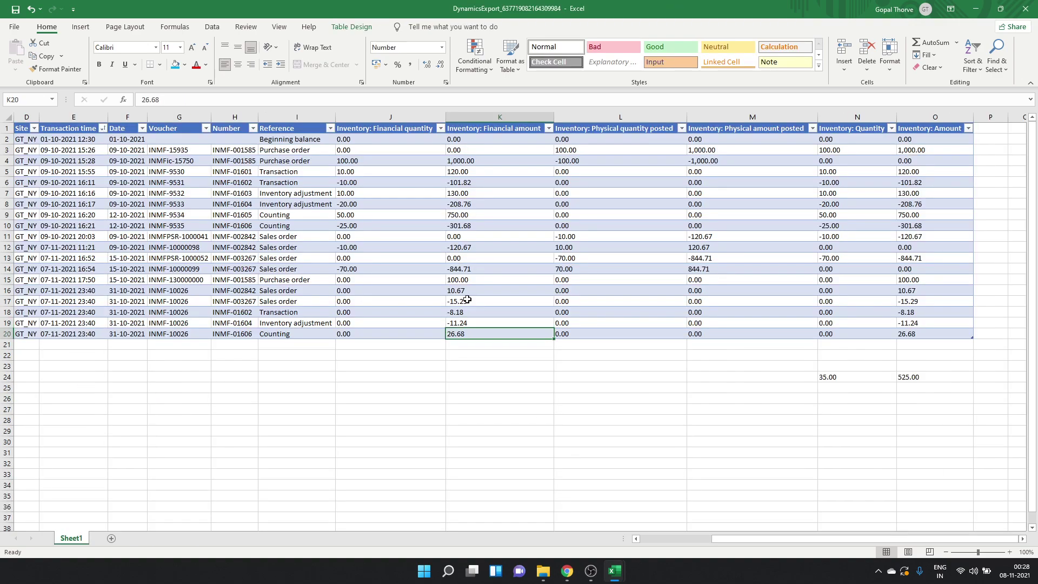
key("alt+Tab")
key("Down")
key("alt+Tab")
Step: Compare the export's two sales order closing amounts with the SO-001 and SO-002 adjustment lines in the FIFO inventory ledger
key("Up")
key("Up")
key("Up")
key("Up")
key("alt+Tab")
key("Down")
key("alt+Tab")
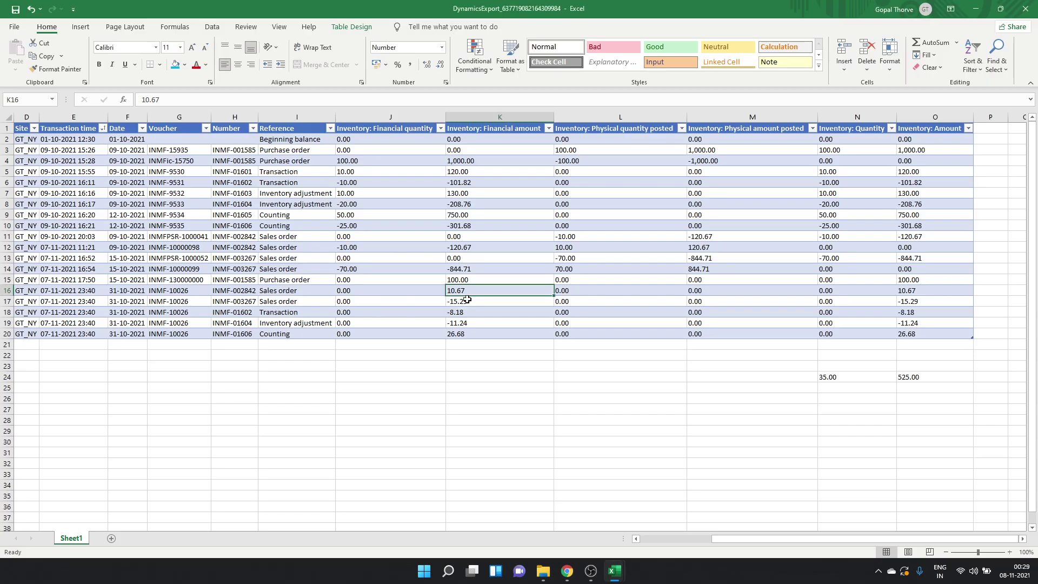
key("Down")
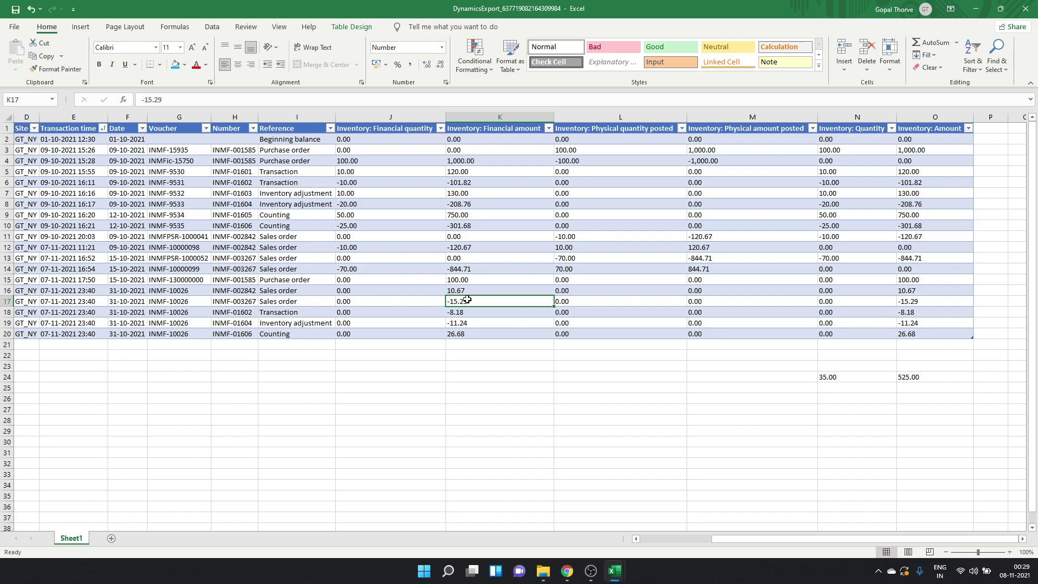
Step: Check the sum of the Inventory: Financial amount values in rows 3 to 19 of the export
left_click(721, 139)
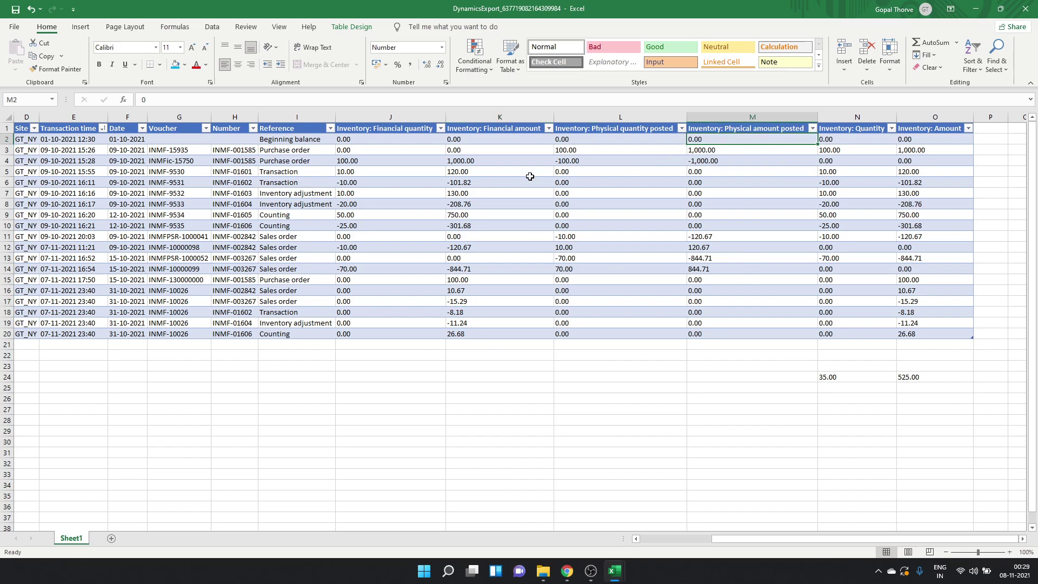
left_click_drag(501, 153, 477, 328)
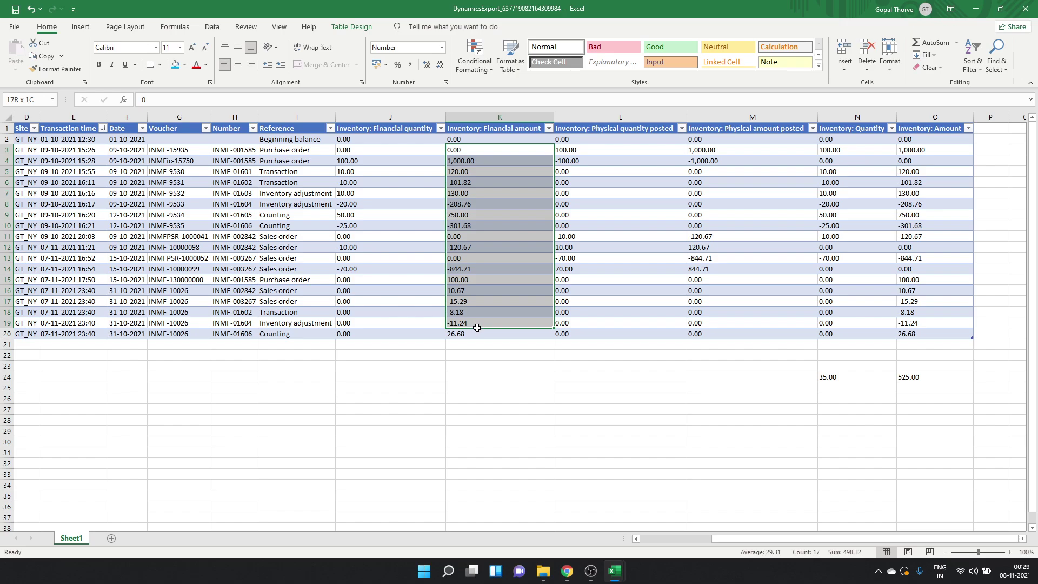
left_click(477, 324)
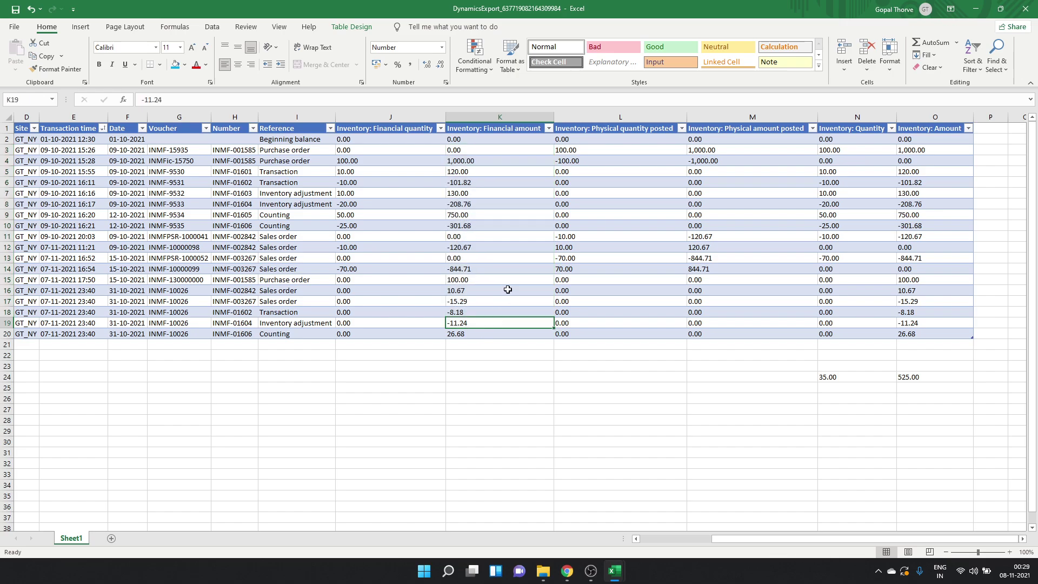
Step: Close the exported inventory value workbook and return to the inventory ledger on the FIFO sheet of the closing workbook
left_click(1025, 8)
left_click(518, 297)
left_click(371, 331)
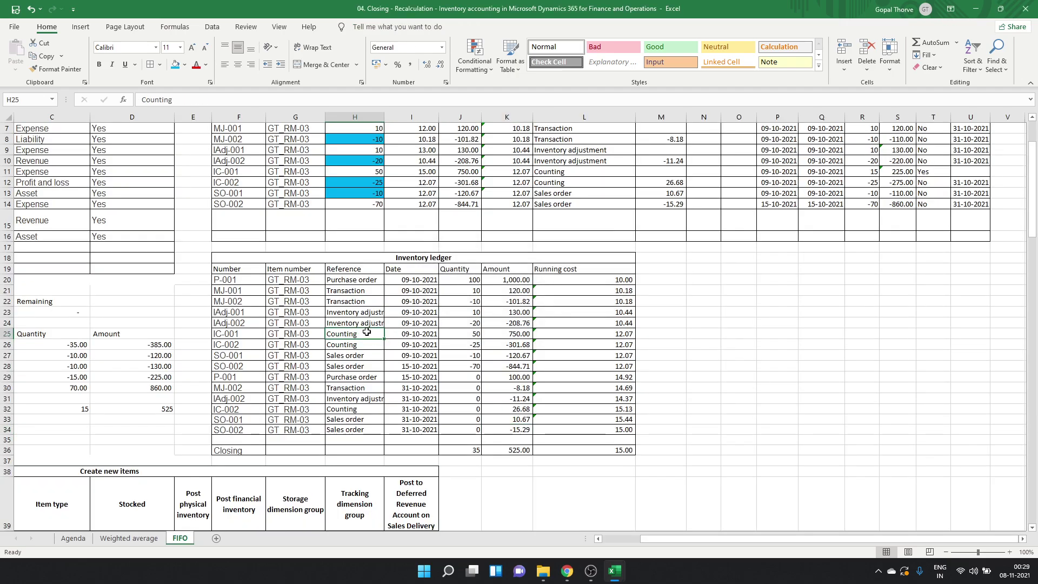
left_click(614, 539)
left_click(511, 364)
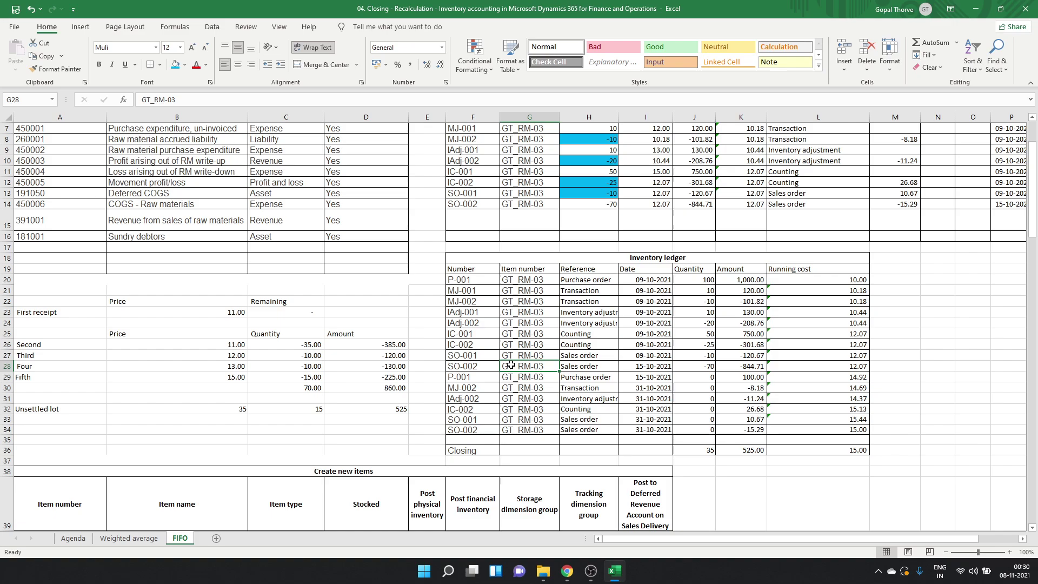
left_click(516, 378)
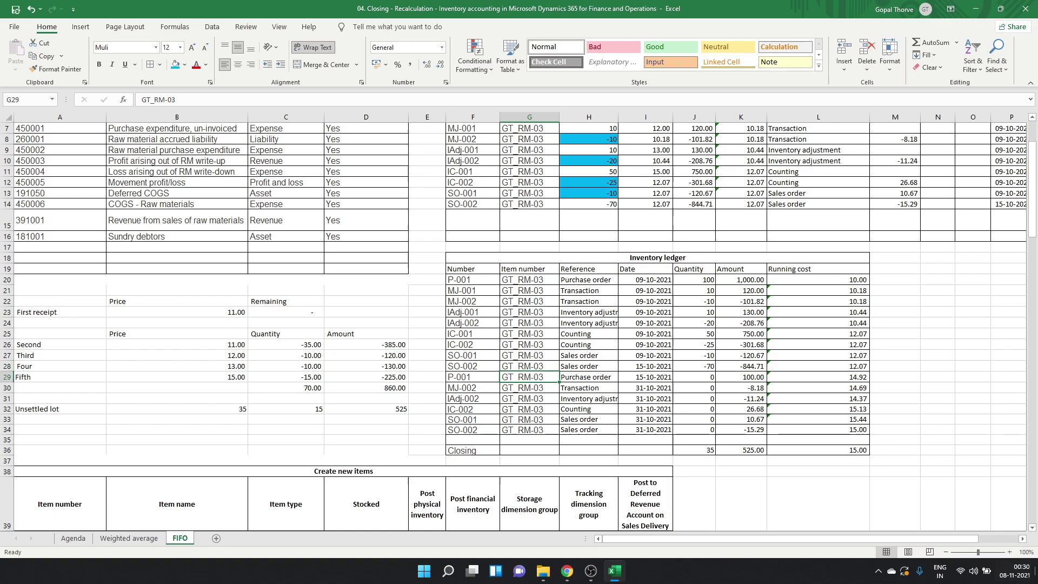